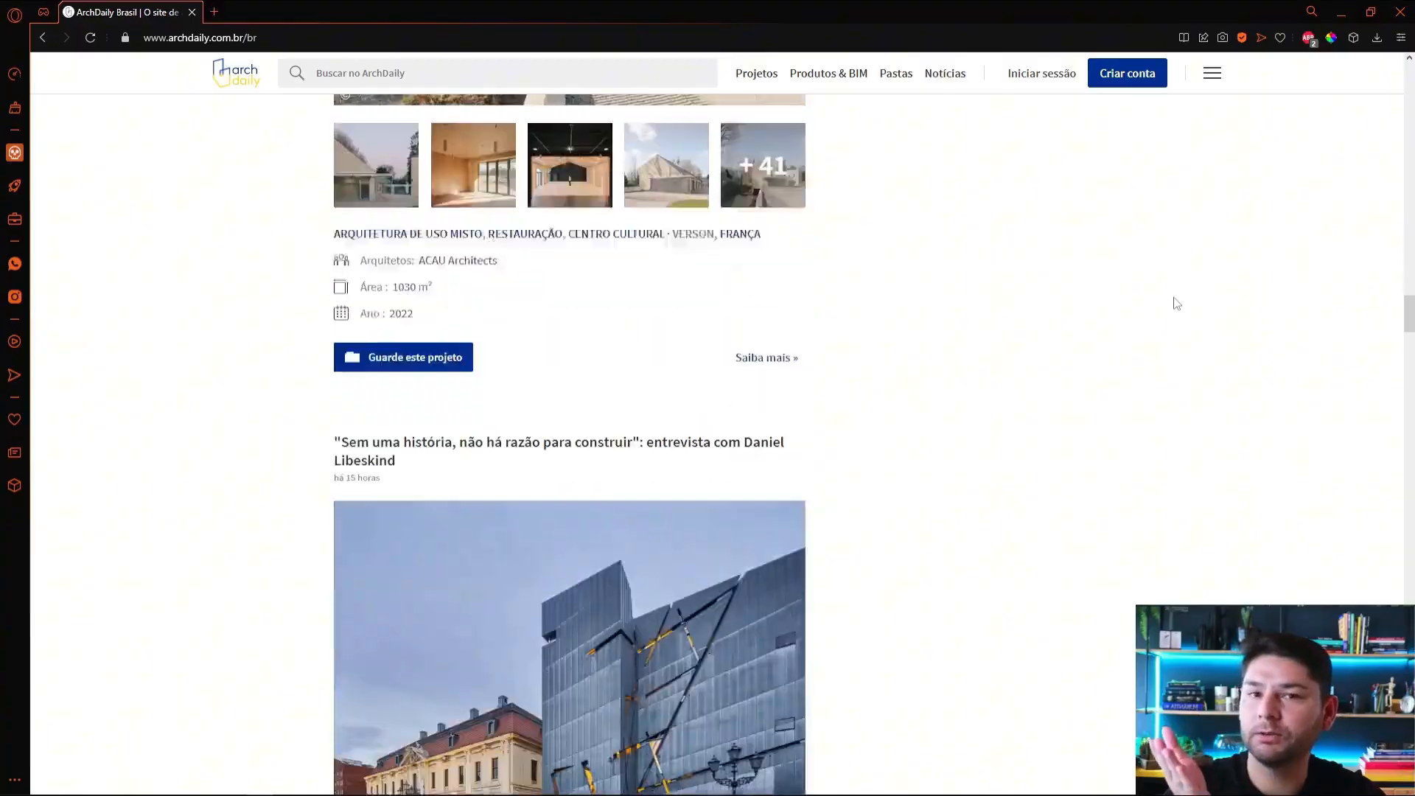
pyautogui.scroll(-10, 1177, 303)
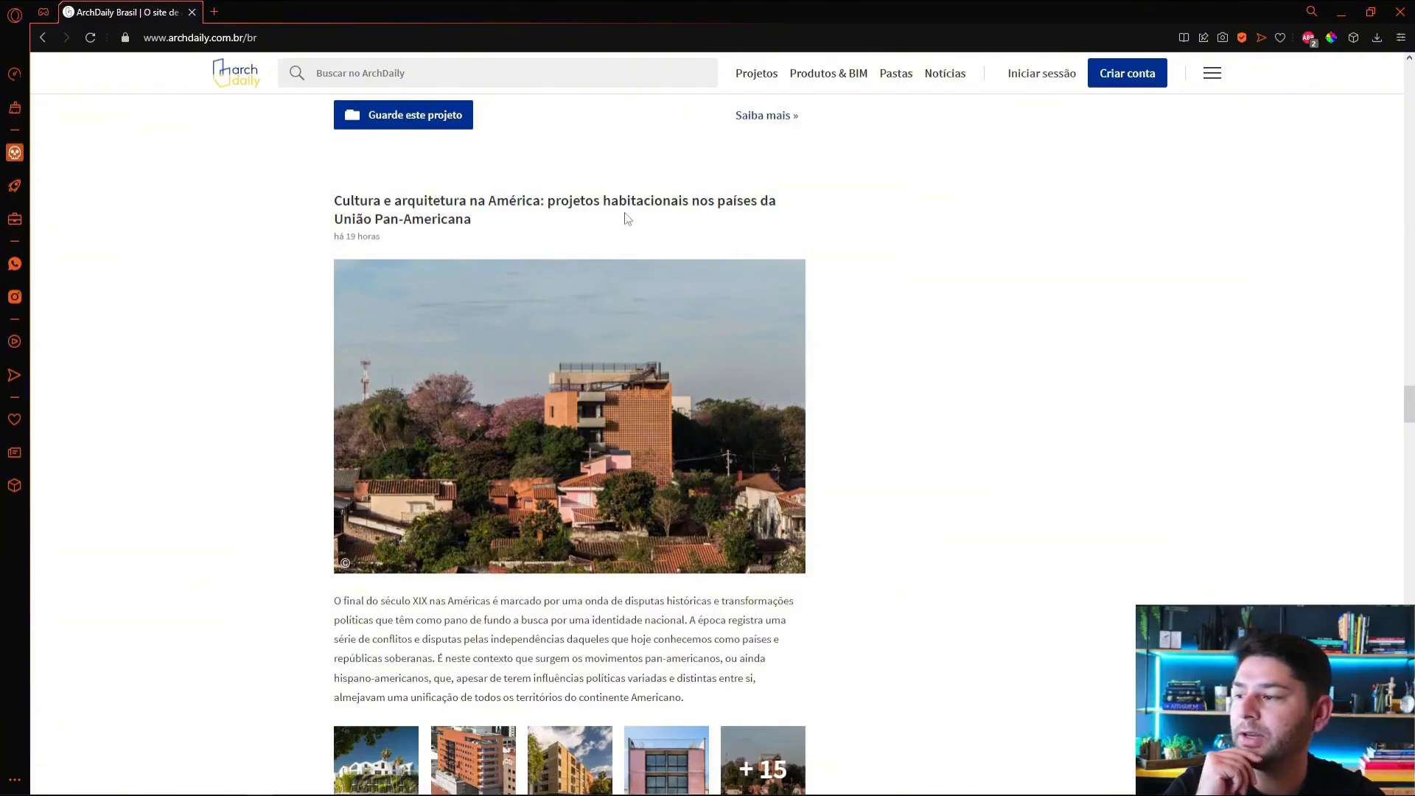
# Step: Open the image gallery of the article "Cultura e arquitetura na América" and advance to photo 4, Edifício La Palma
pyautogui.scroll(-1, 687, 229)
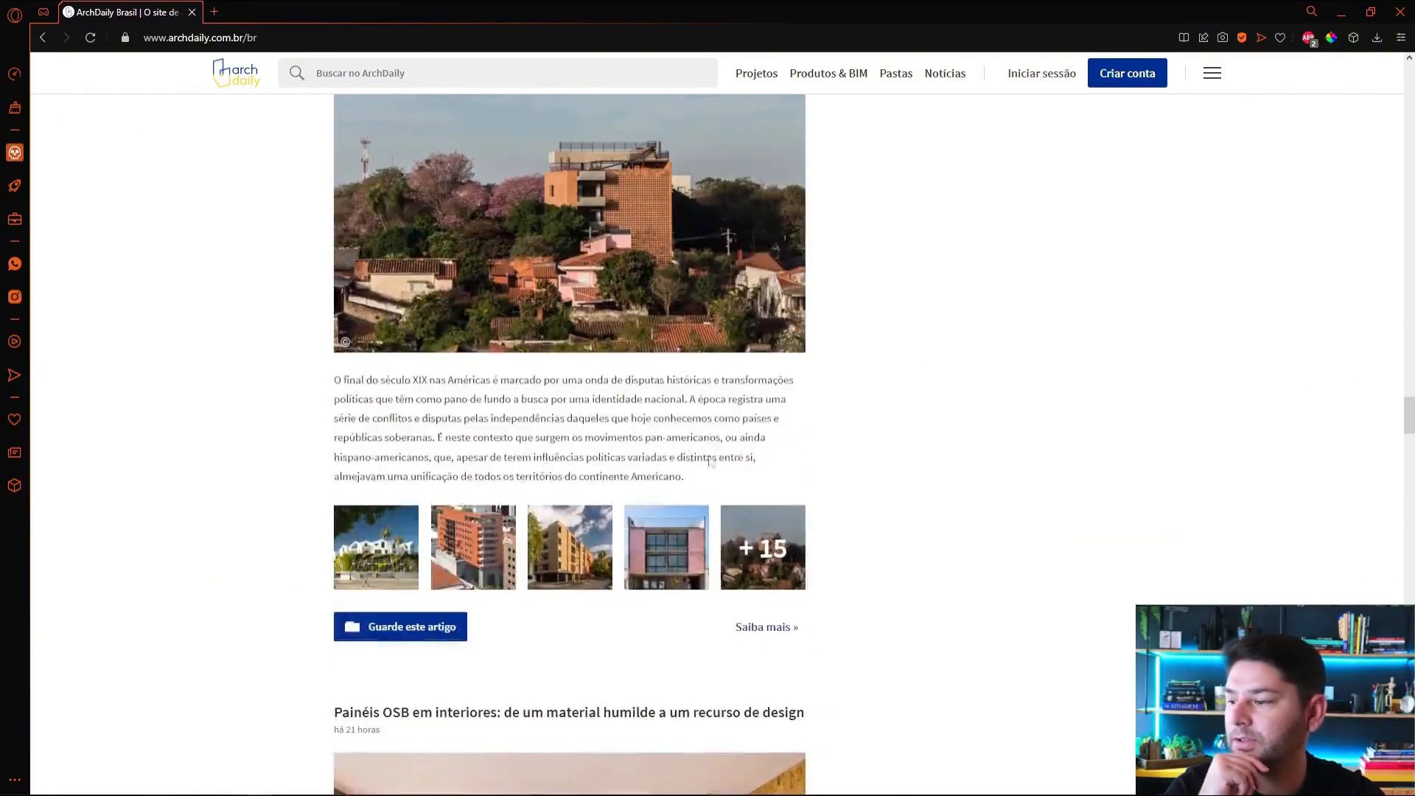
pyautogui.click(709, 333)
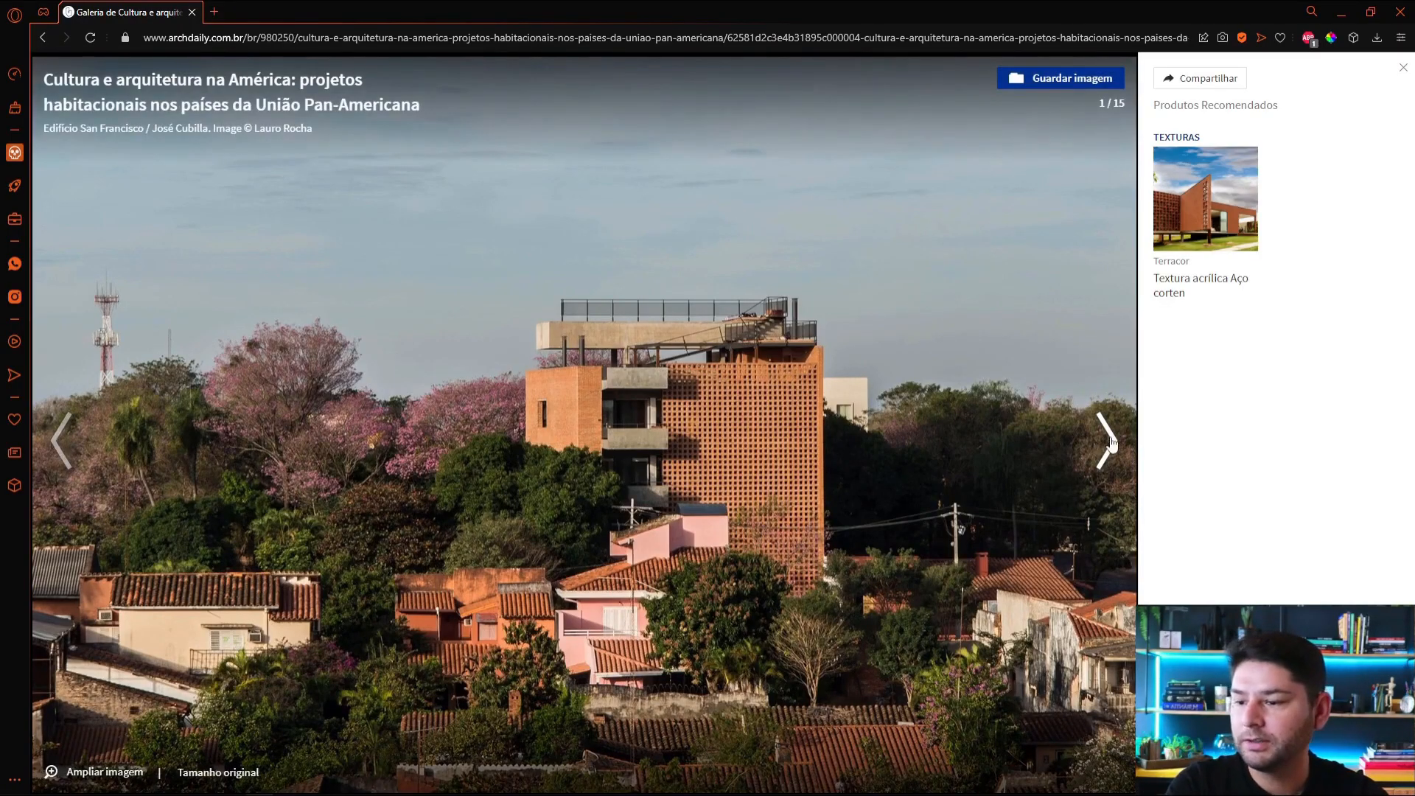
pyautogui.click(1112, 442)
pyautogui.click(1112, 442)
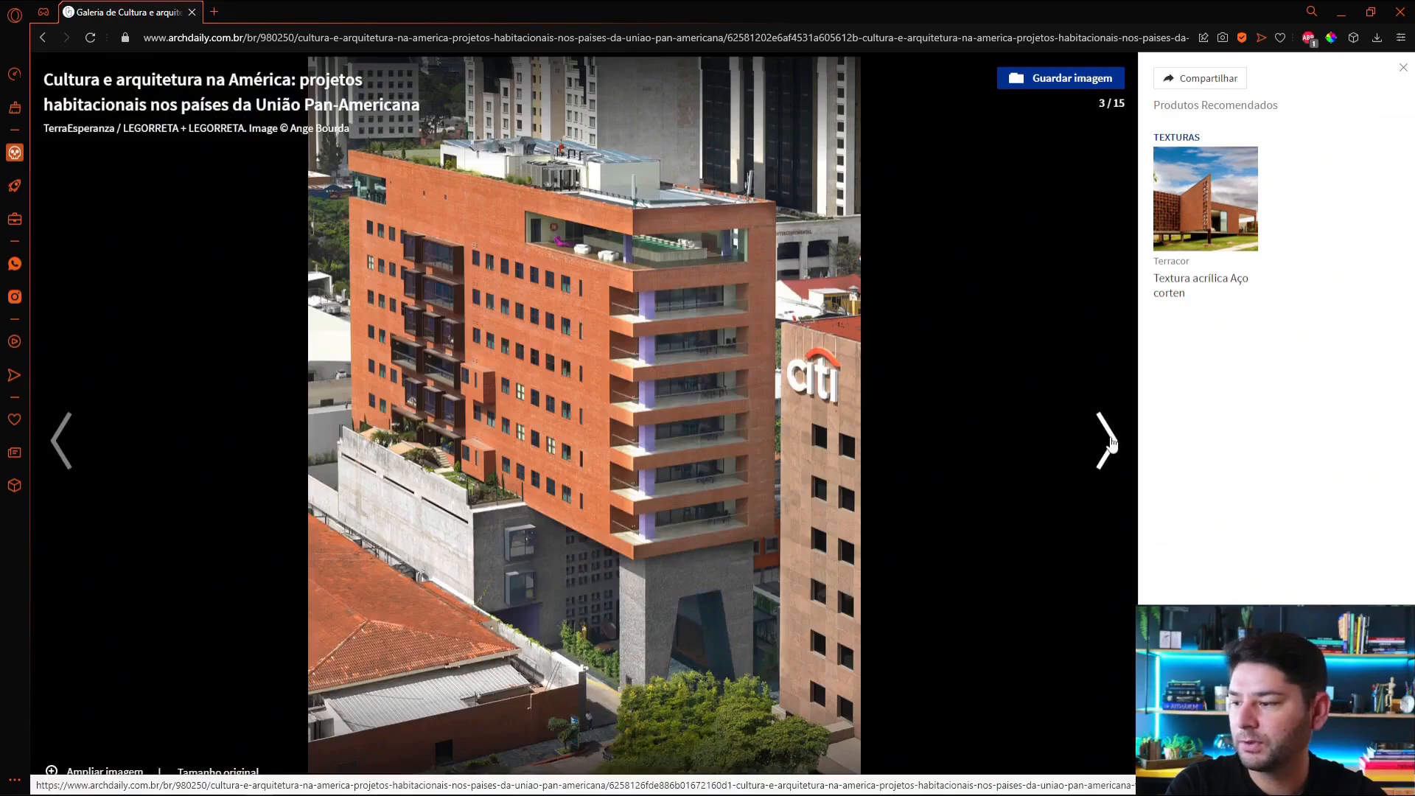
pyautogui.click(1112, 442)
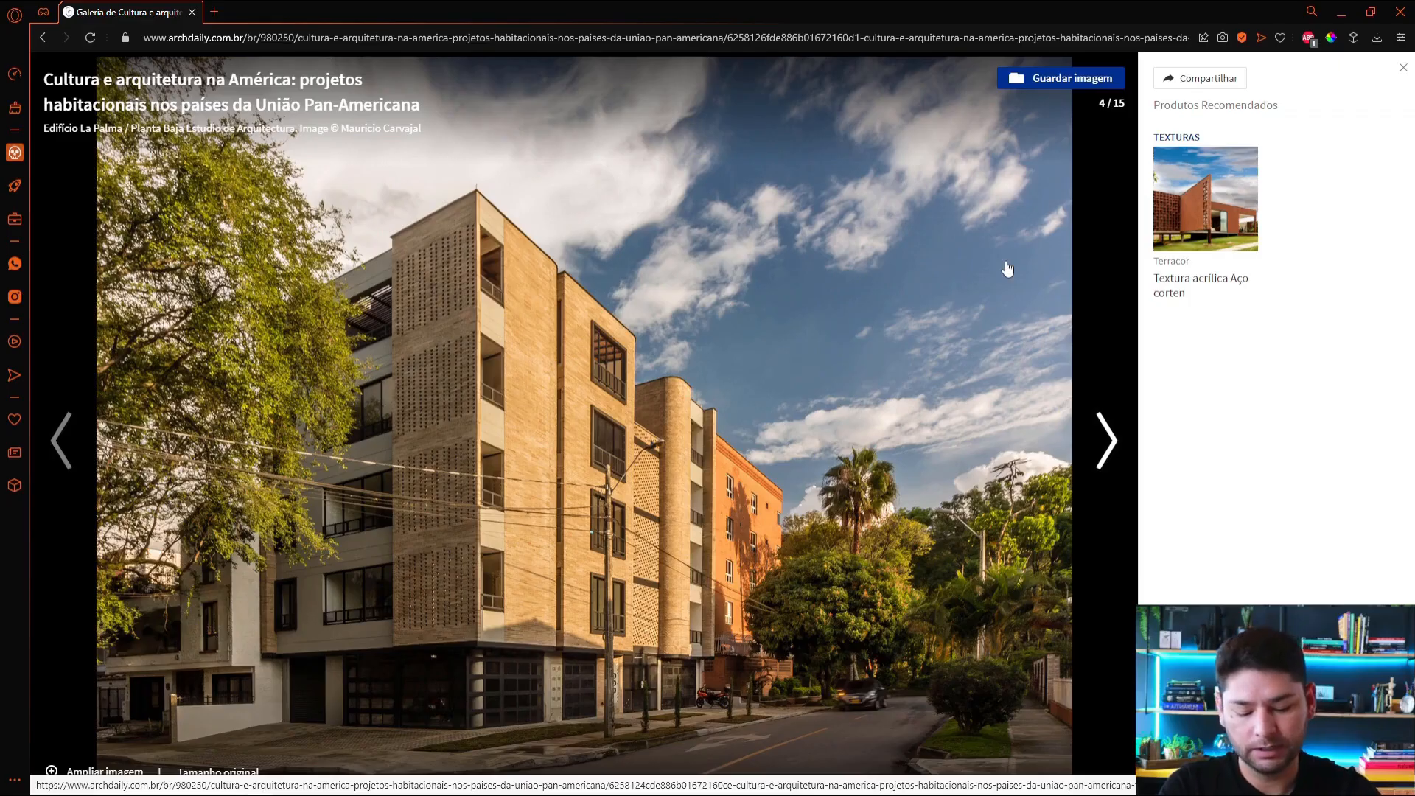
# Step: Capture the full area of the Edifício La Palma photo as a screenshot and copy it to the clipboard
pyautogui.press('Print')
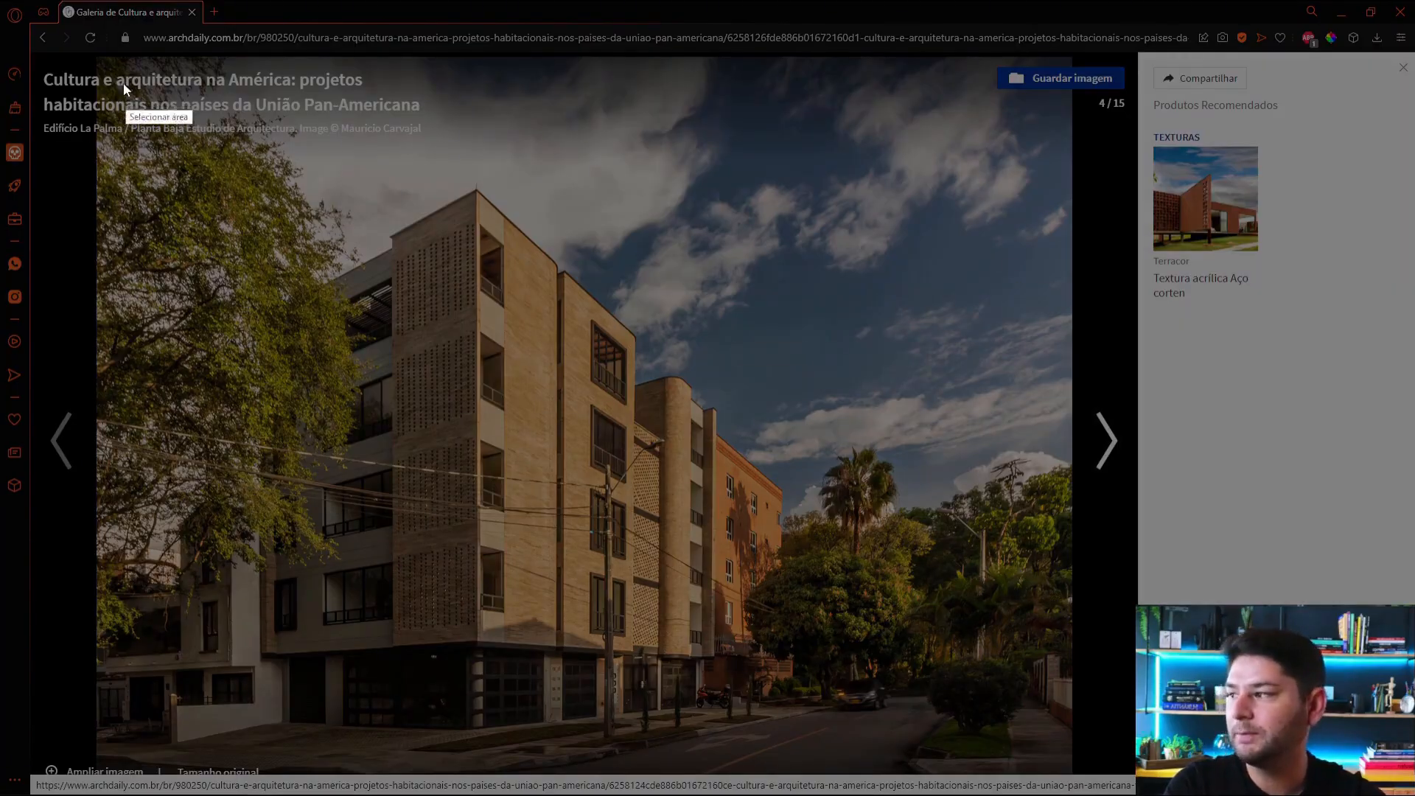
pyautogui.moveTo(96, 56); pyautogui.dragTo(1070, 772)
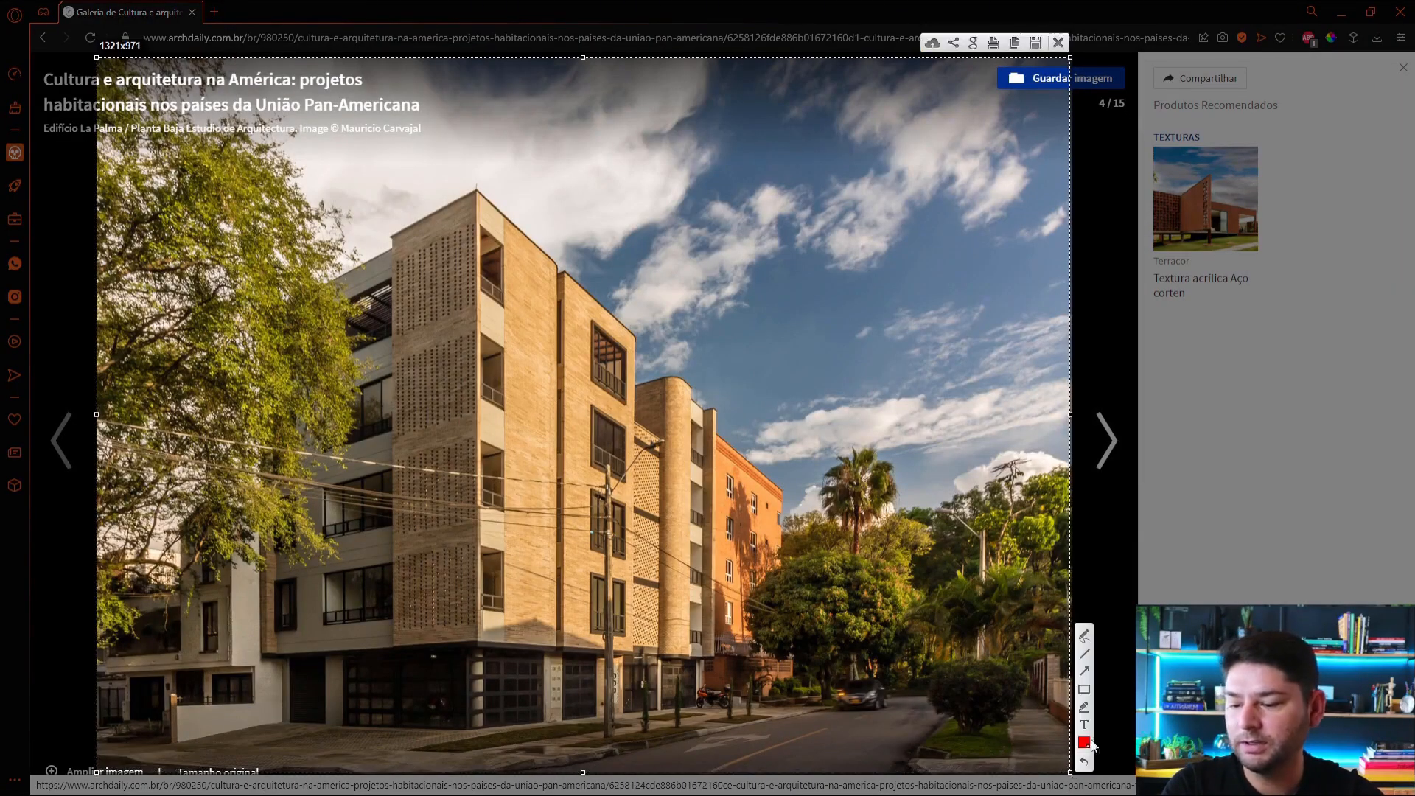
pyautogui.hotkey('ctrl', 'c')
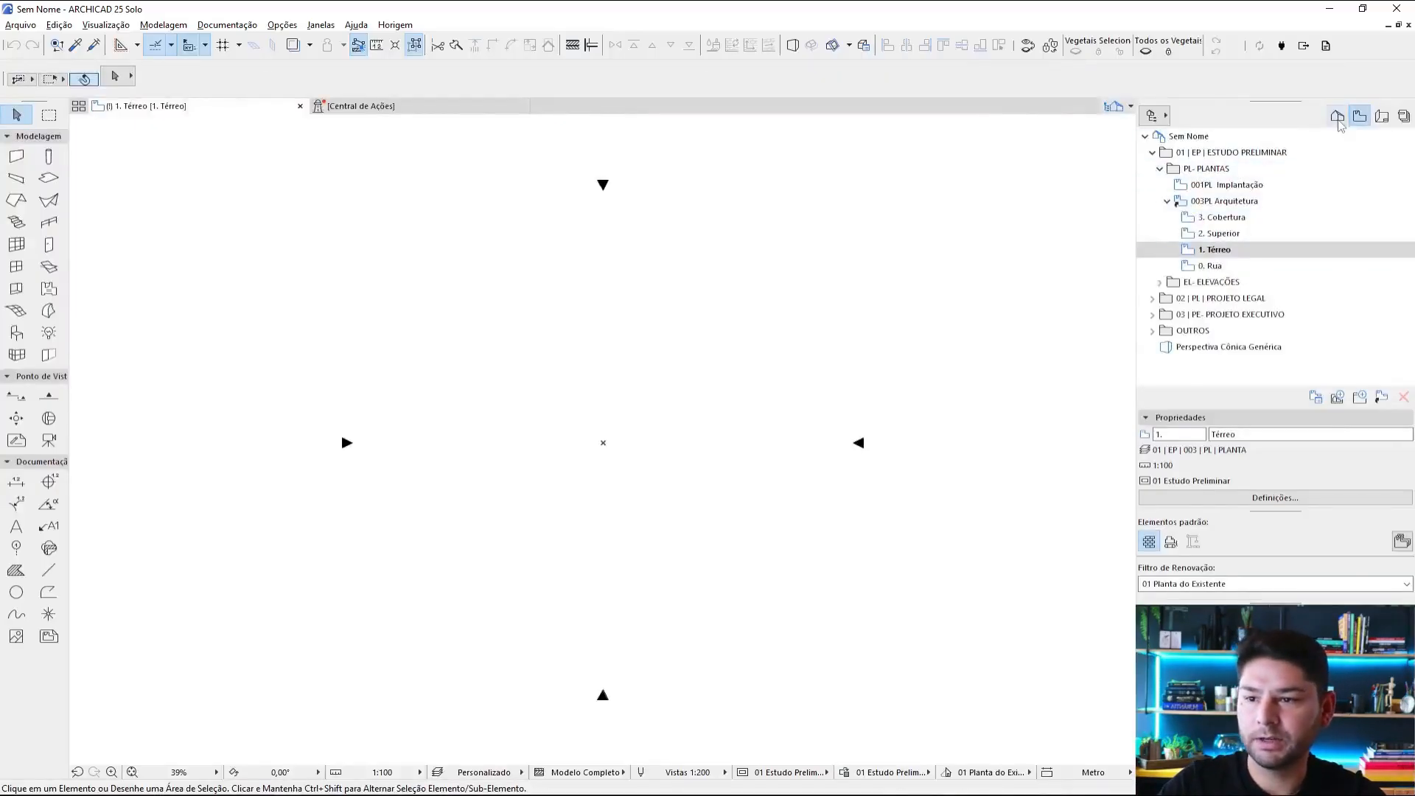
# Step: Switch to ARCHICAD and open the independent worksheet 000 REFERÊNCIAS from the project map
pyautogui.click(1336, 116)
pyautogui.click(1152, 153)
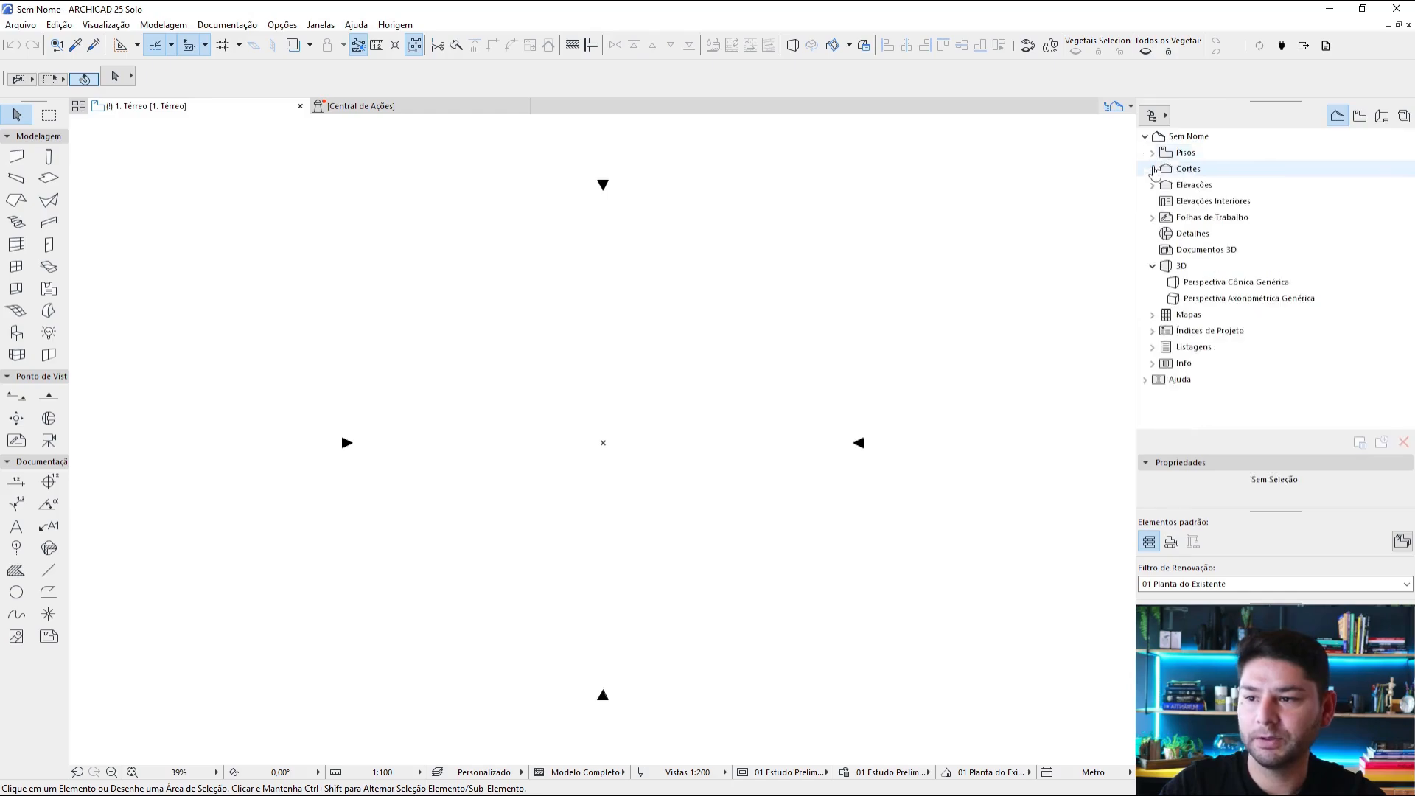
pyautogui.click(1206, 218)
pyautogui.rightClick(1205, 219)
pyautogui.click(1195, 233)
pyautogui.click(793, 324)
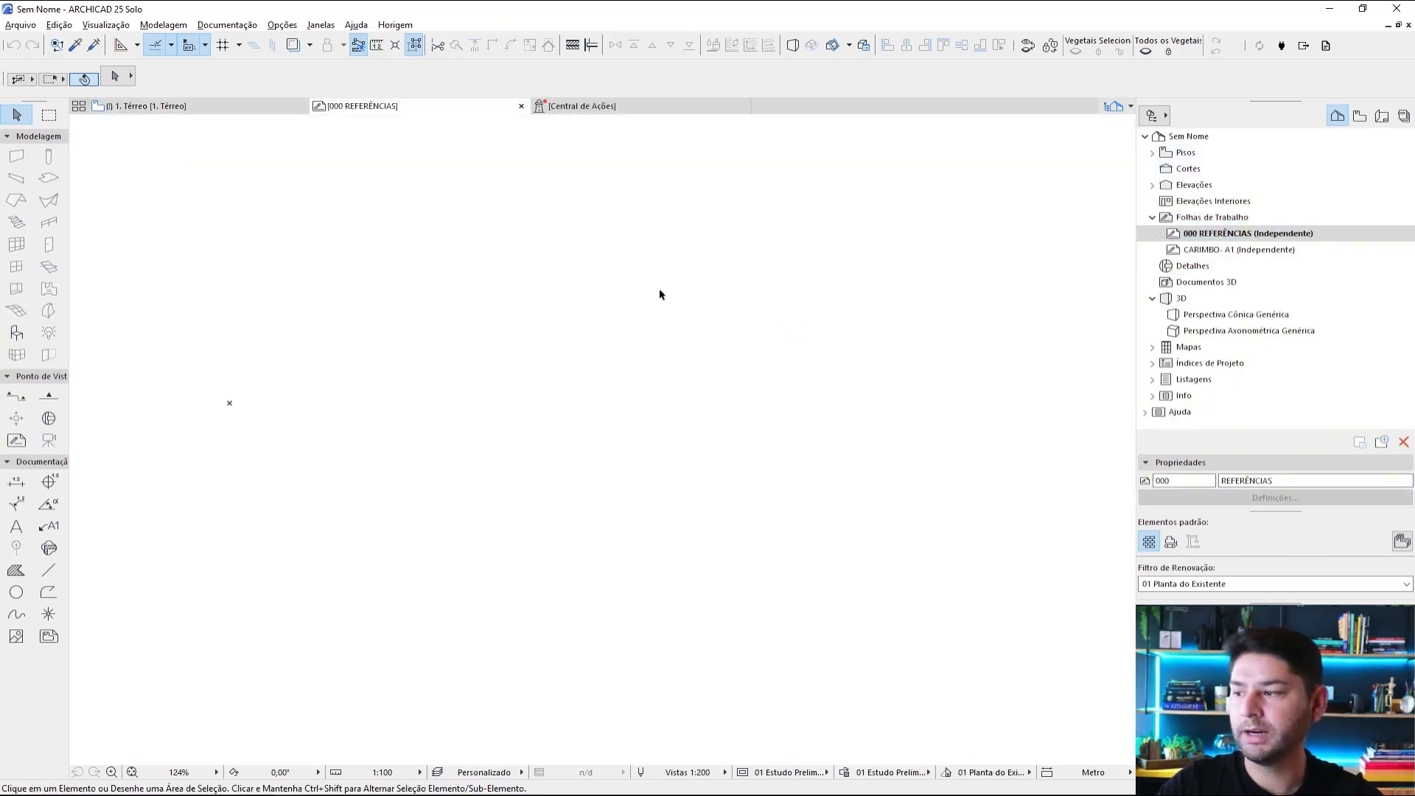
# Step: Paste the captured Edifício La Palma photo into the 000 REFERÊNCIAS worksheet and fix its position
pyautogui.hotkey('ctrl', 'v')
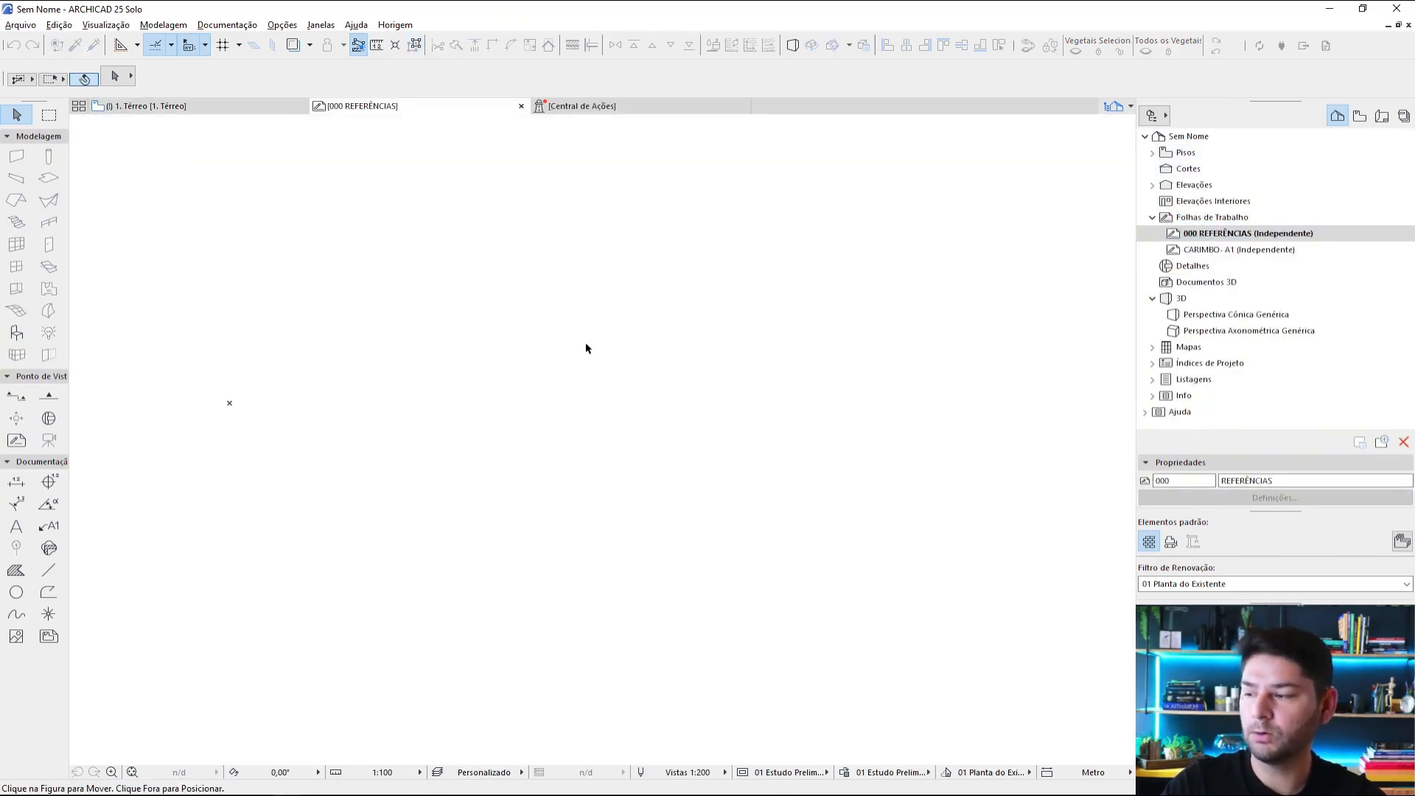
pyautogui.scroll(-2, 579, 359)
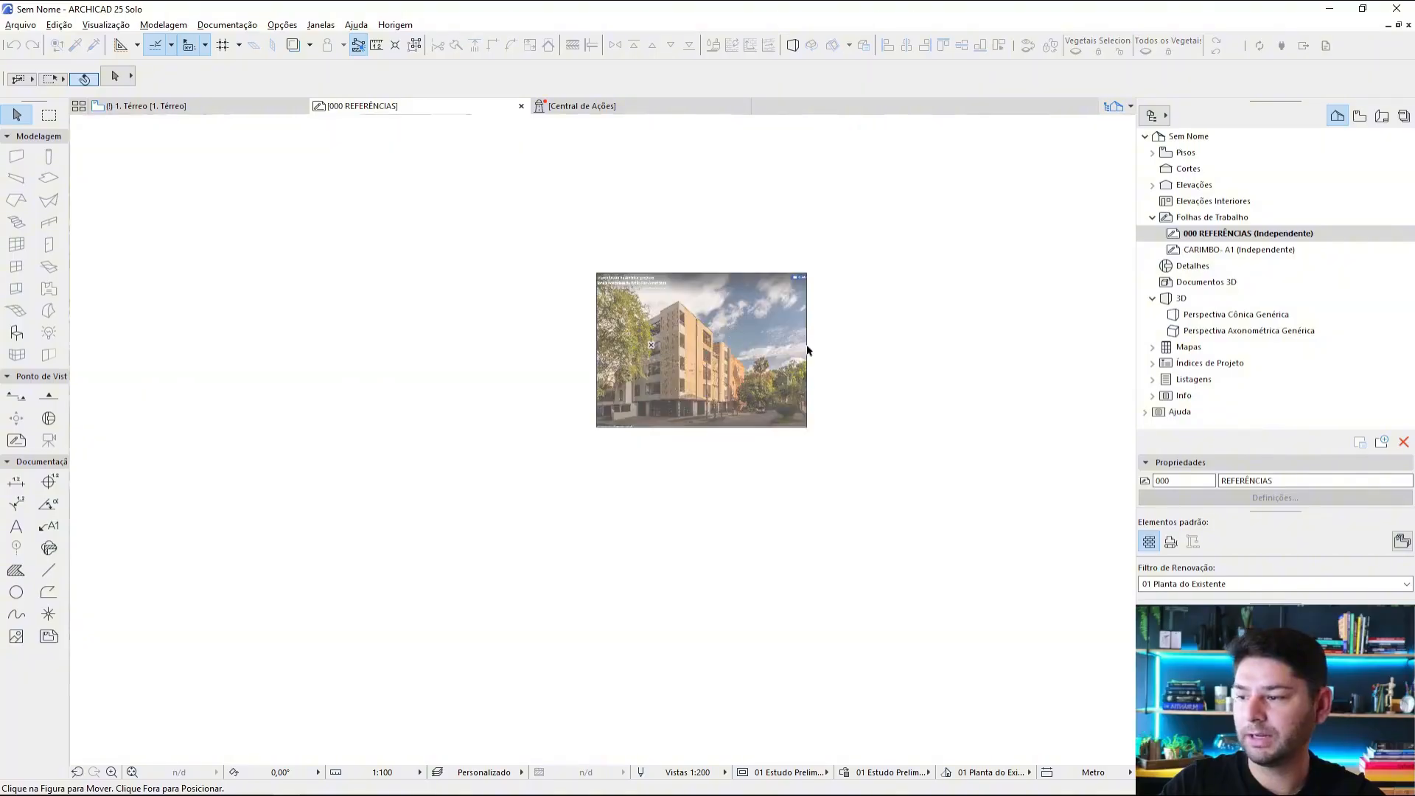
pyautogui.click(927, 324)
pyautogui.scroll(3, 708, 328)
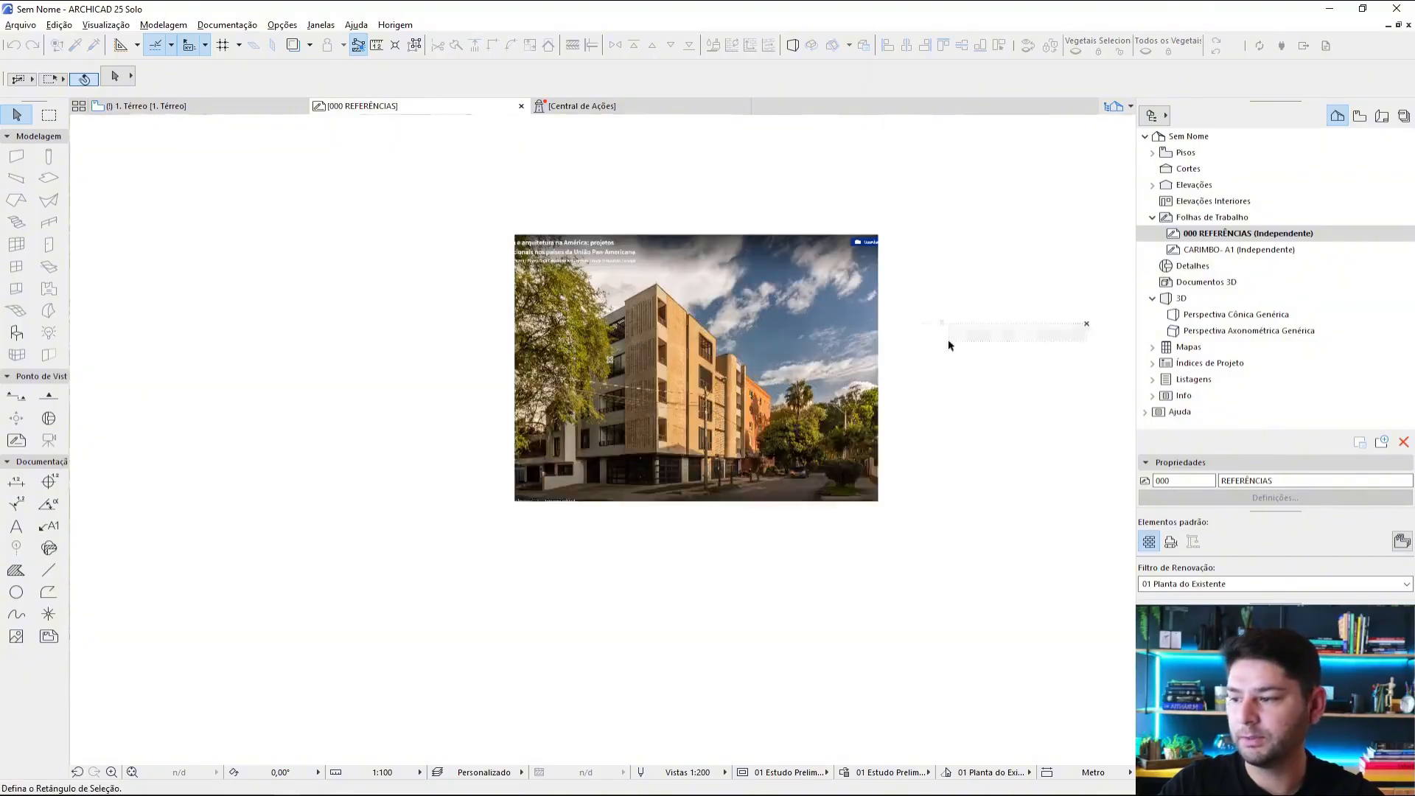
pyautogui.click(948, 342)
pyautogui.moveTo(935, 324); pyautogui.dragTo(830, 336, button='middle')
pyautogui.scroll(2, 873, 326)
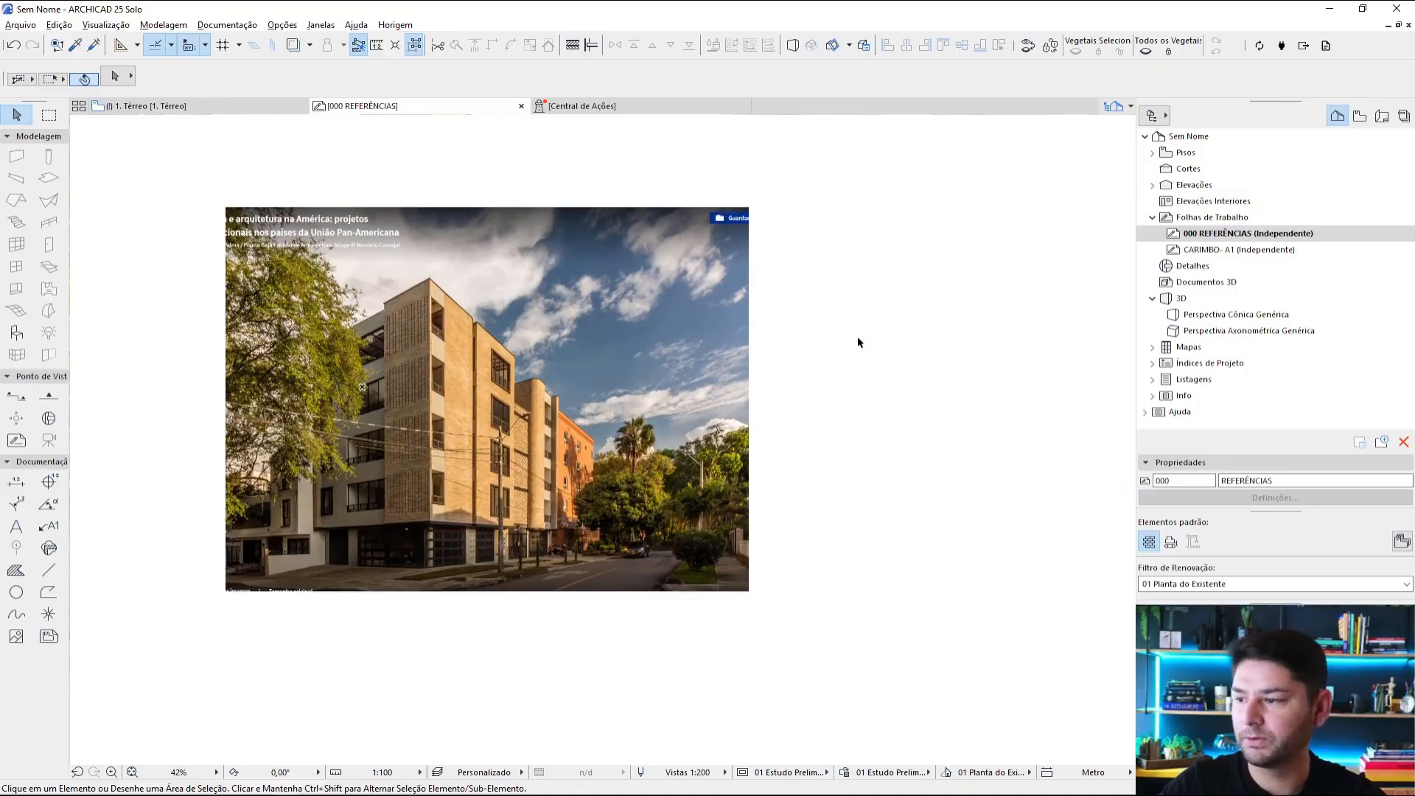
# Step: Switch back to the browser gallery, advance to photo 5, Edifício Tico RV, and copy a screenshot of the whole photo
pyautogui.hotkey('alt', 'Tab')
pyautogui.click(1107, 440)
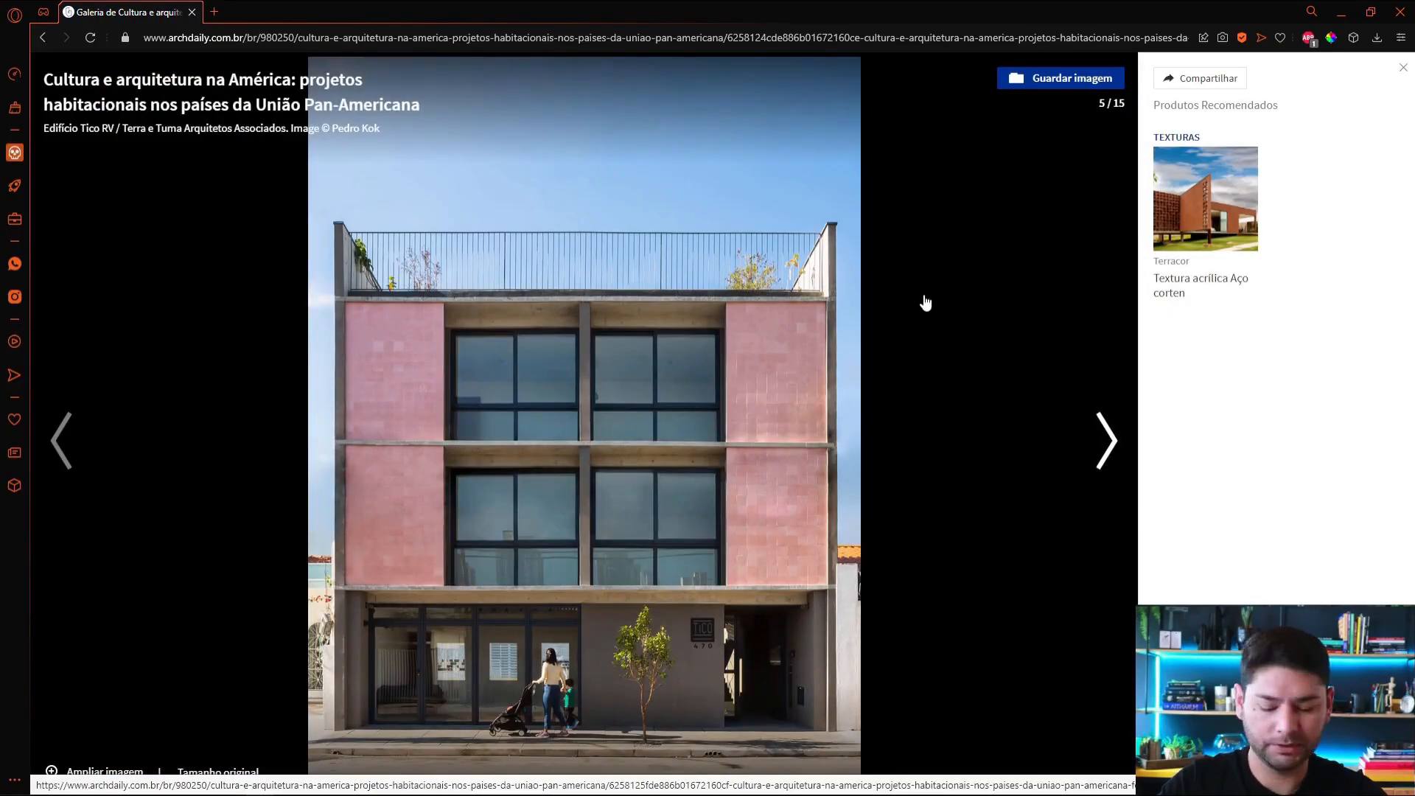
pyautogui.hotkey('ctrl', 'shift', '5')
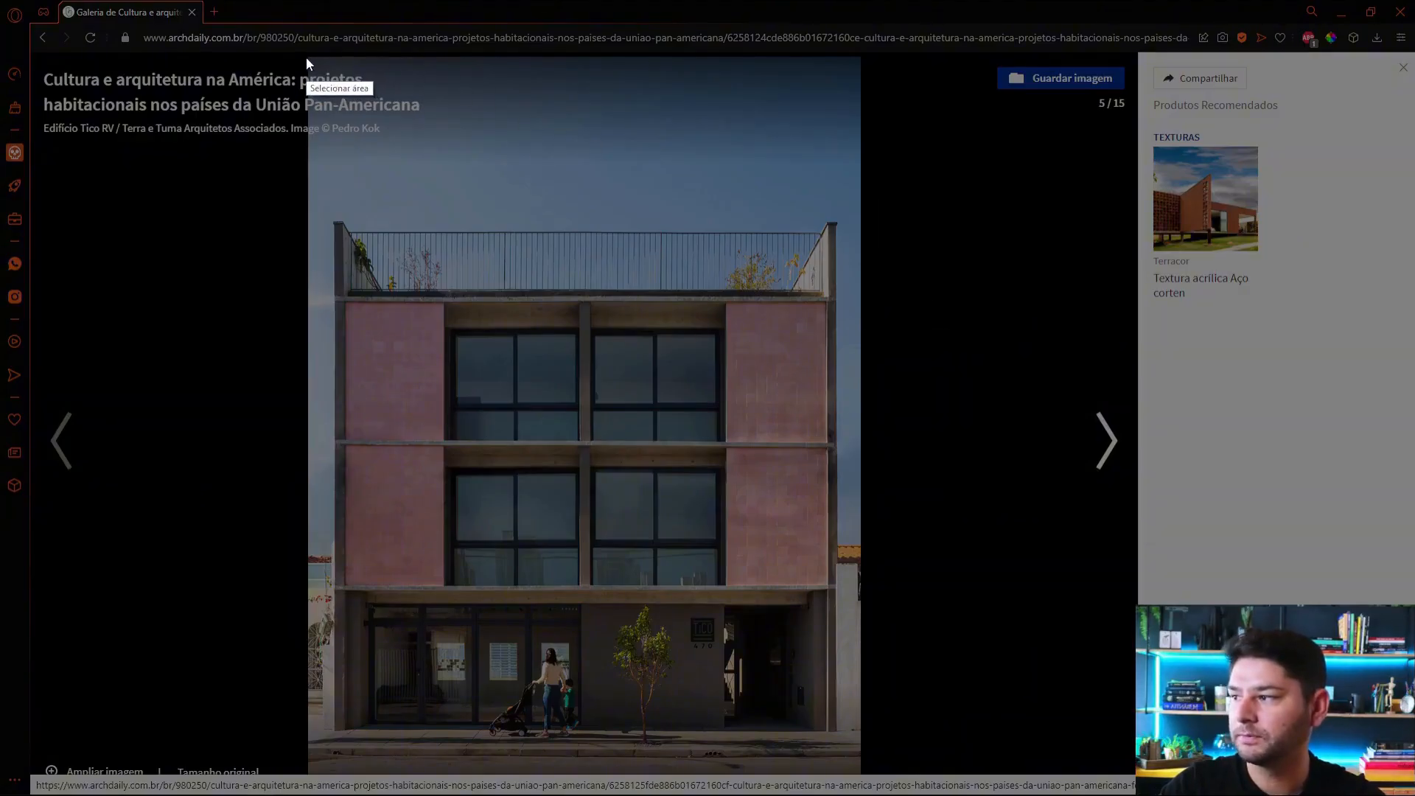
pyautogui.moveTo(307, 57); pyautogui.dragTo(861, 773)
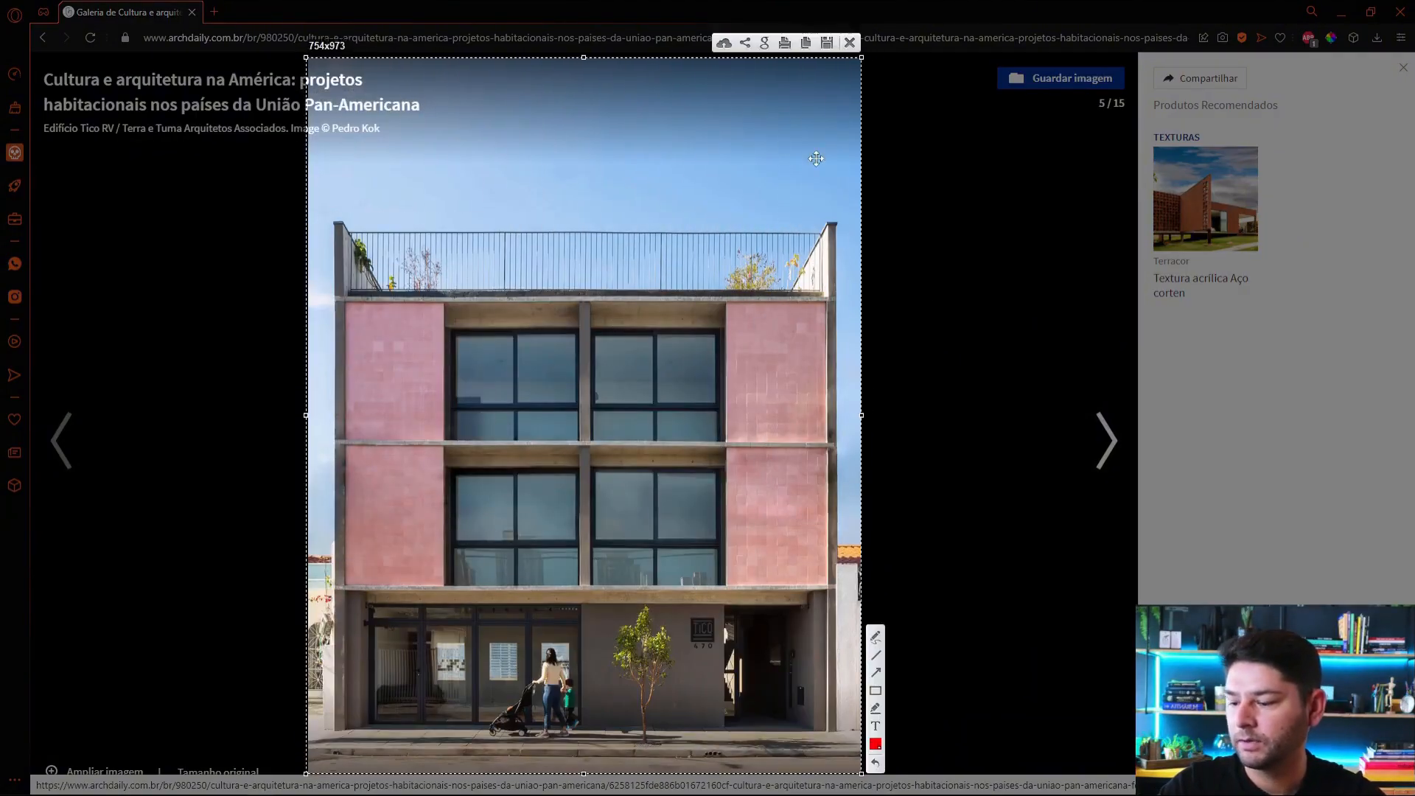
pyautogui.click(806, 42)
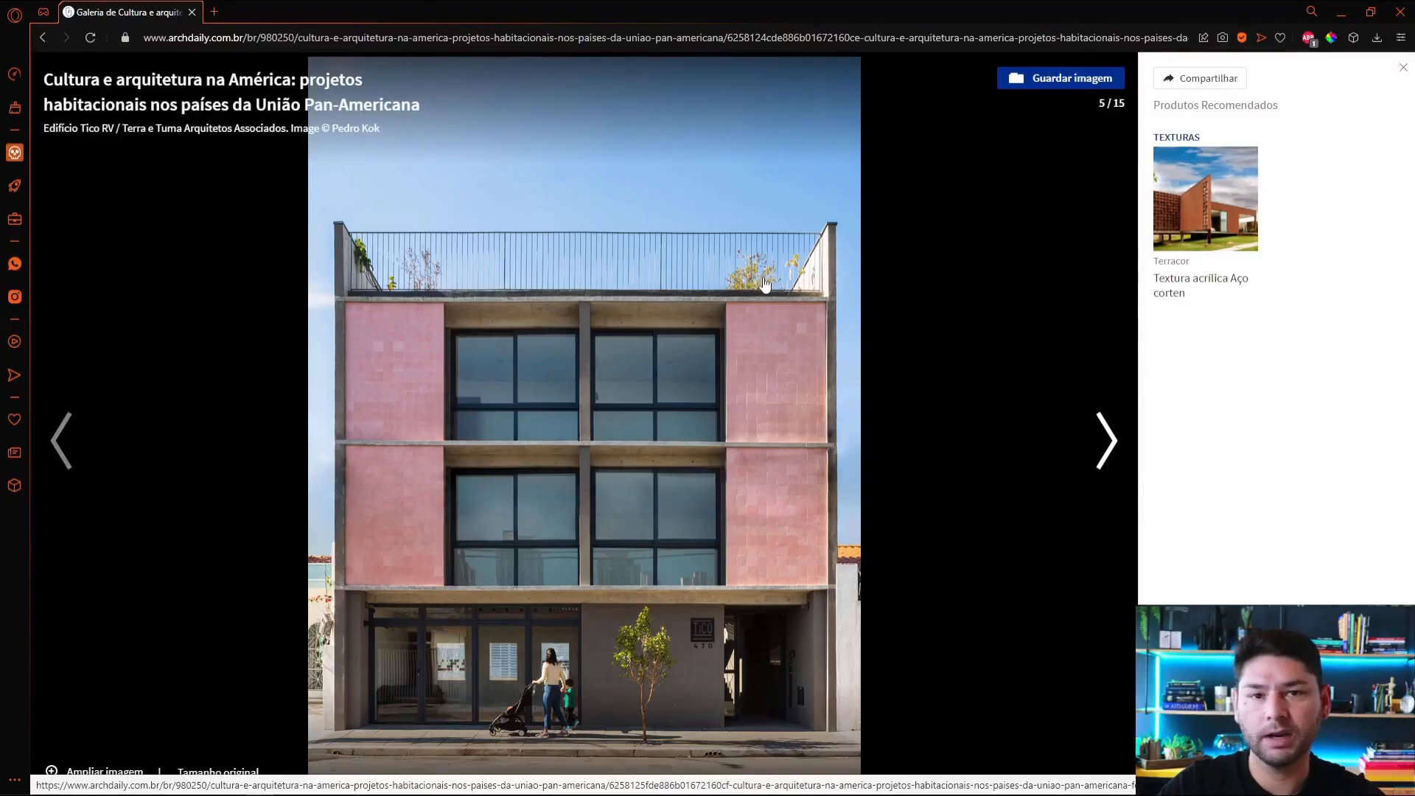
# Step: Switch to ARCHICAD and paste the Edifício Tico RV photo into the worksheet, placing it below the first reference image
pyautogui.hotkey('alt', 'Tab')
pyautogui.hotkey('ctrl', 'v')
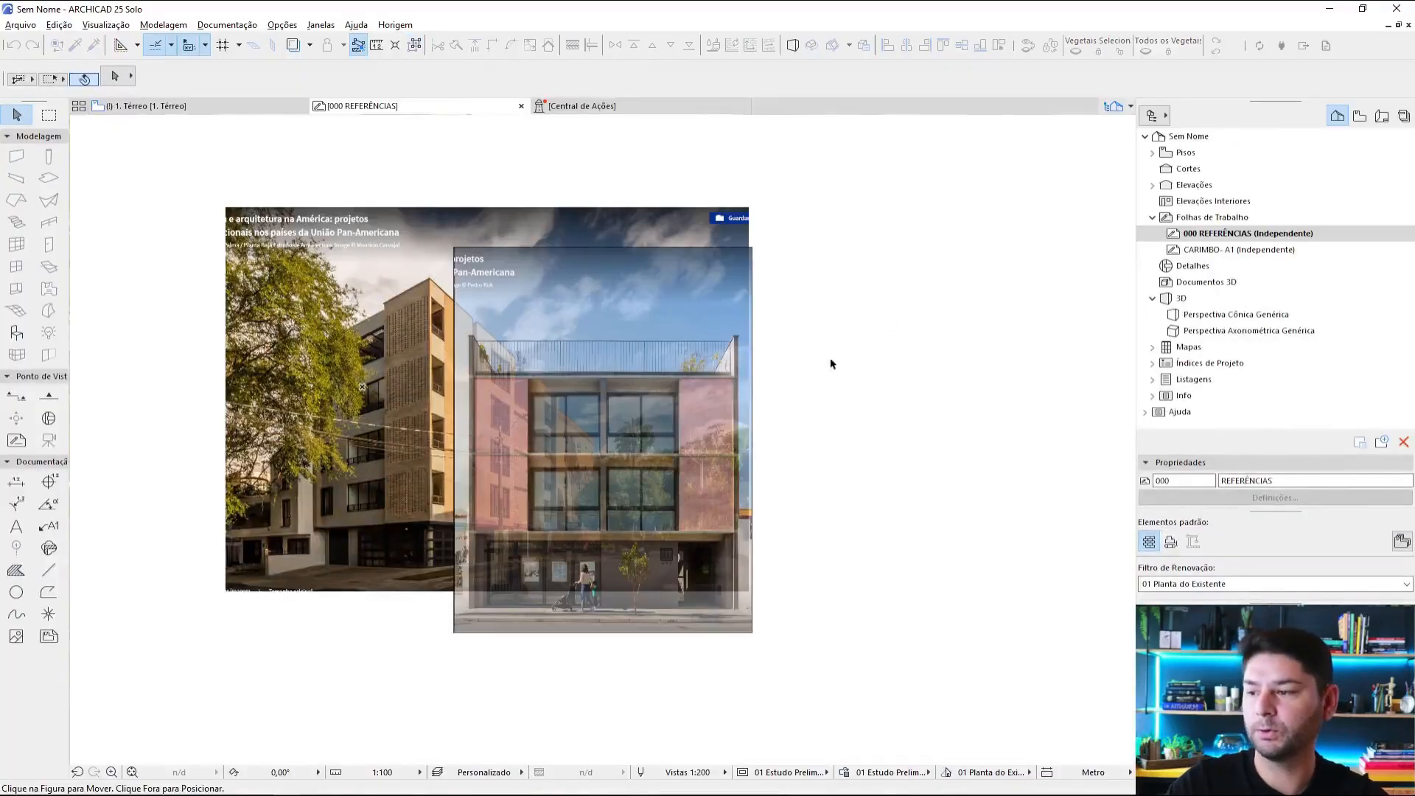
pyautogui.click(646, 409)
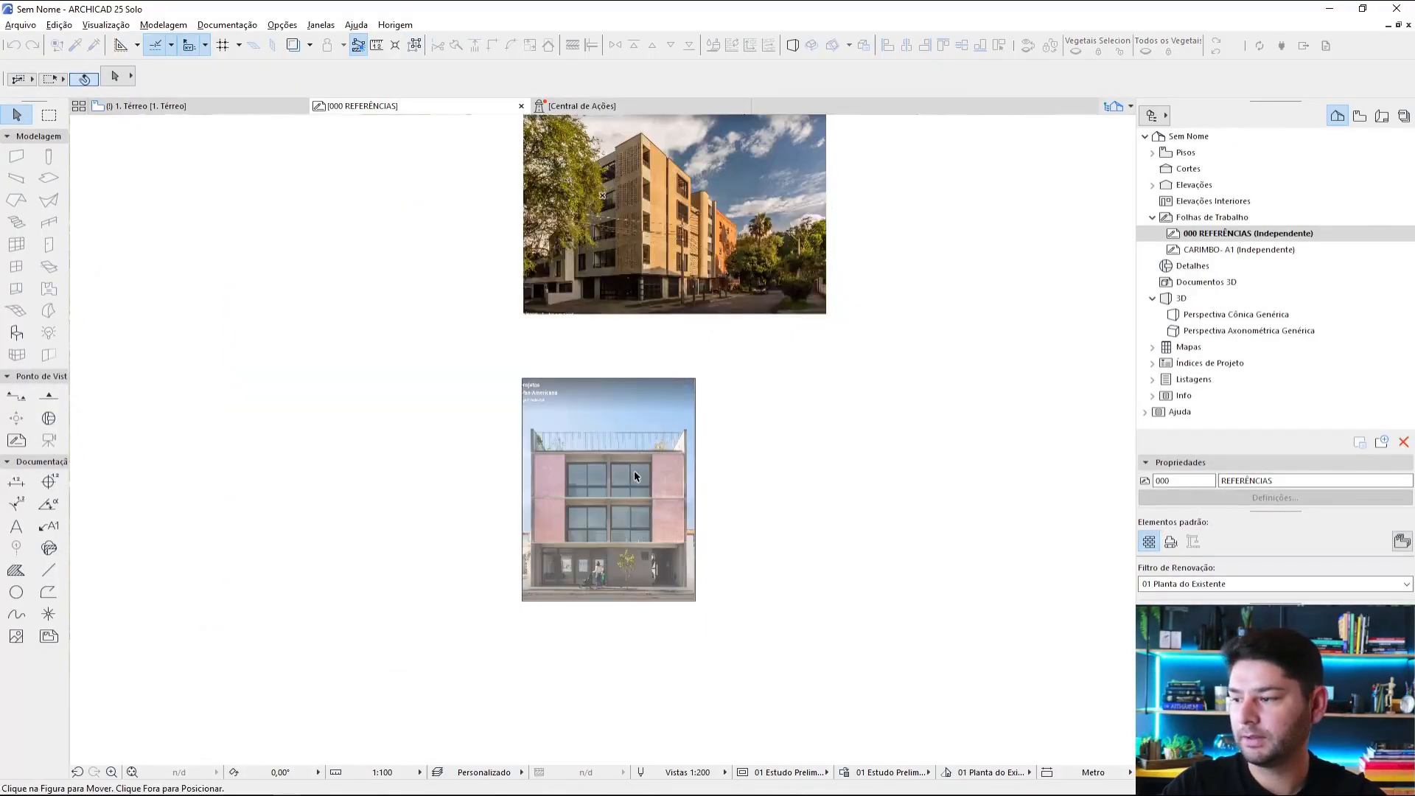
pyautogui.click(738, 490)
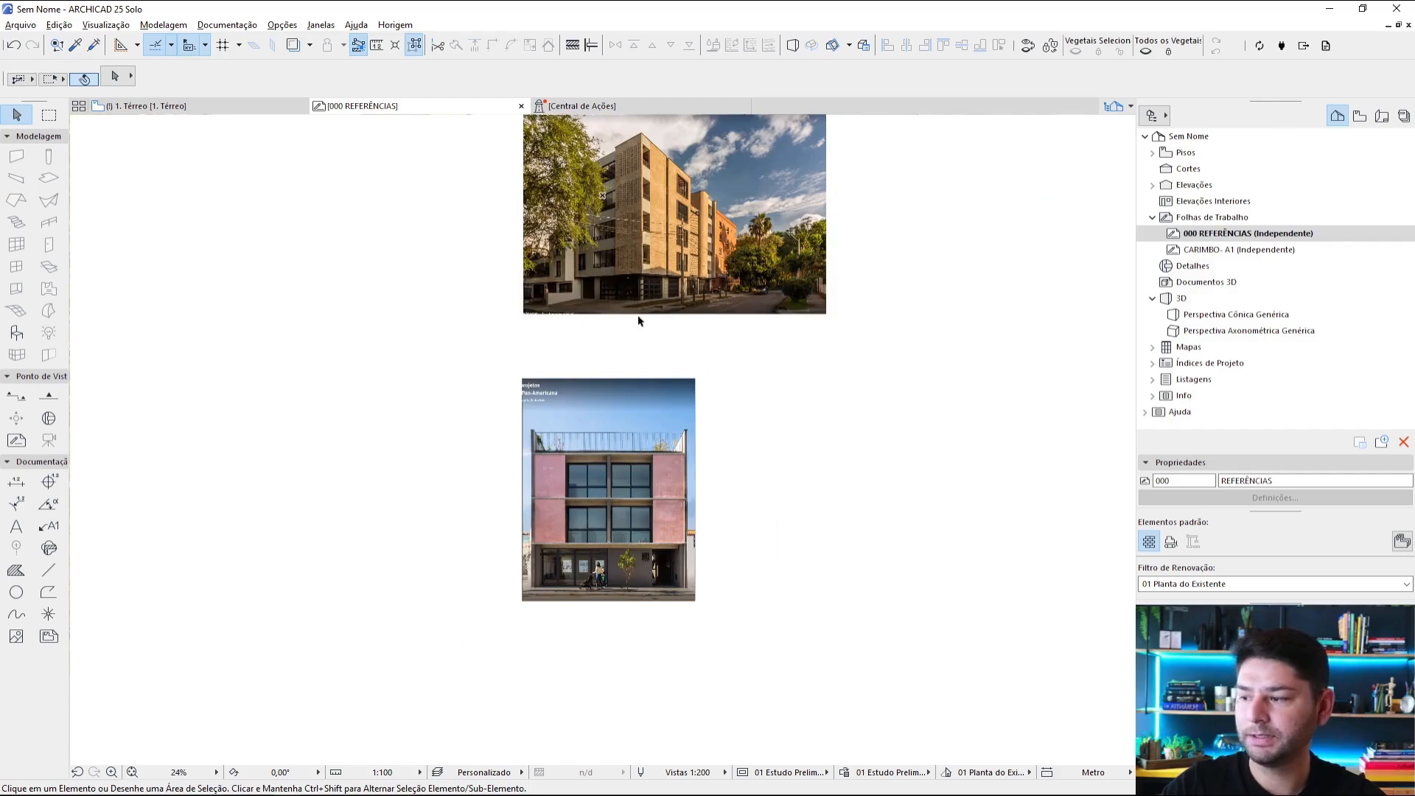
pyautogui.moveTo(648, 176); pyautogui.dragTo(649, 190, button='middle')
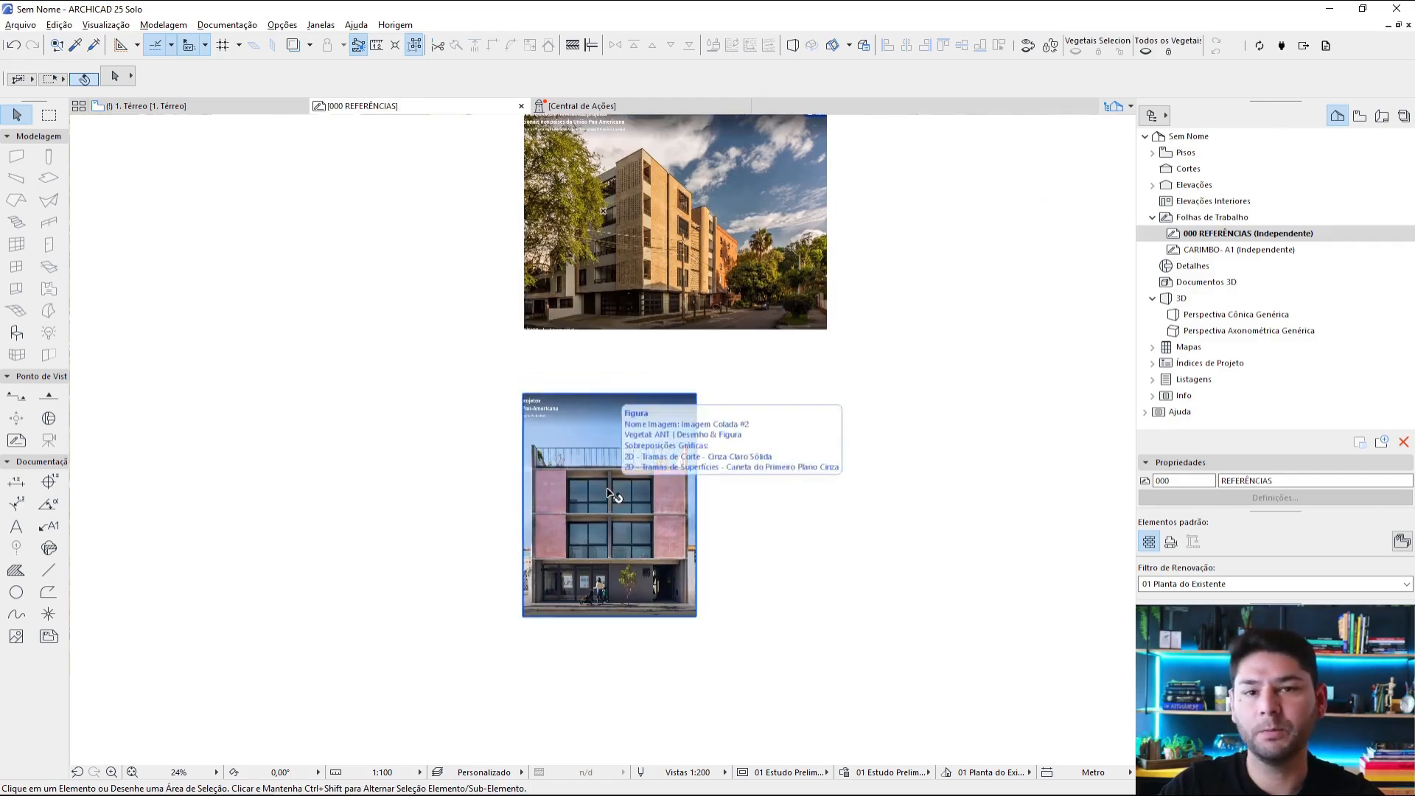
pyautogui.scroll(2, 783, 363)
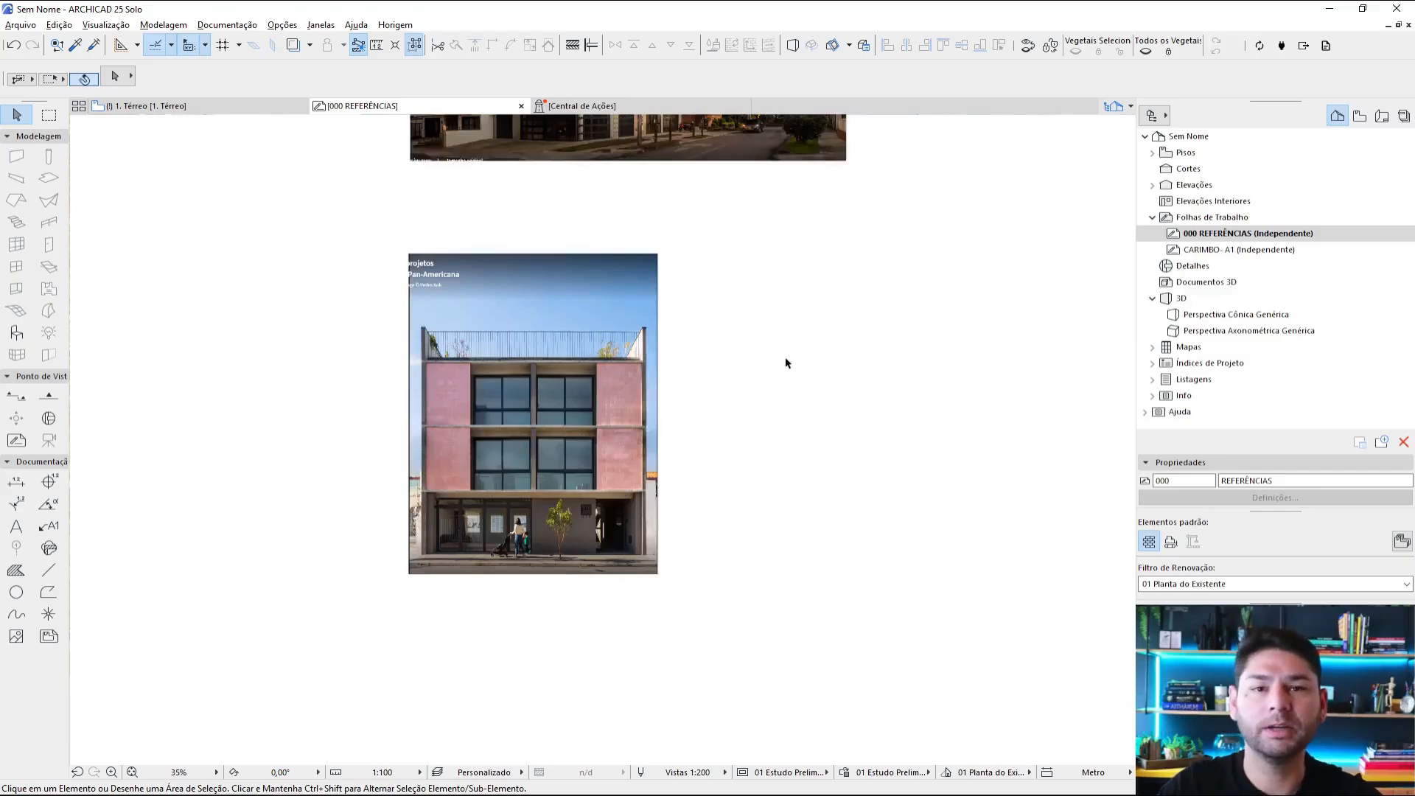
# Step: Return to the browser gallery, go to photo 6, Edifício Fray León, and copy a screenshot of the whole photo
pyautogui.hotkey('alt', 'Tab')
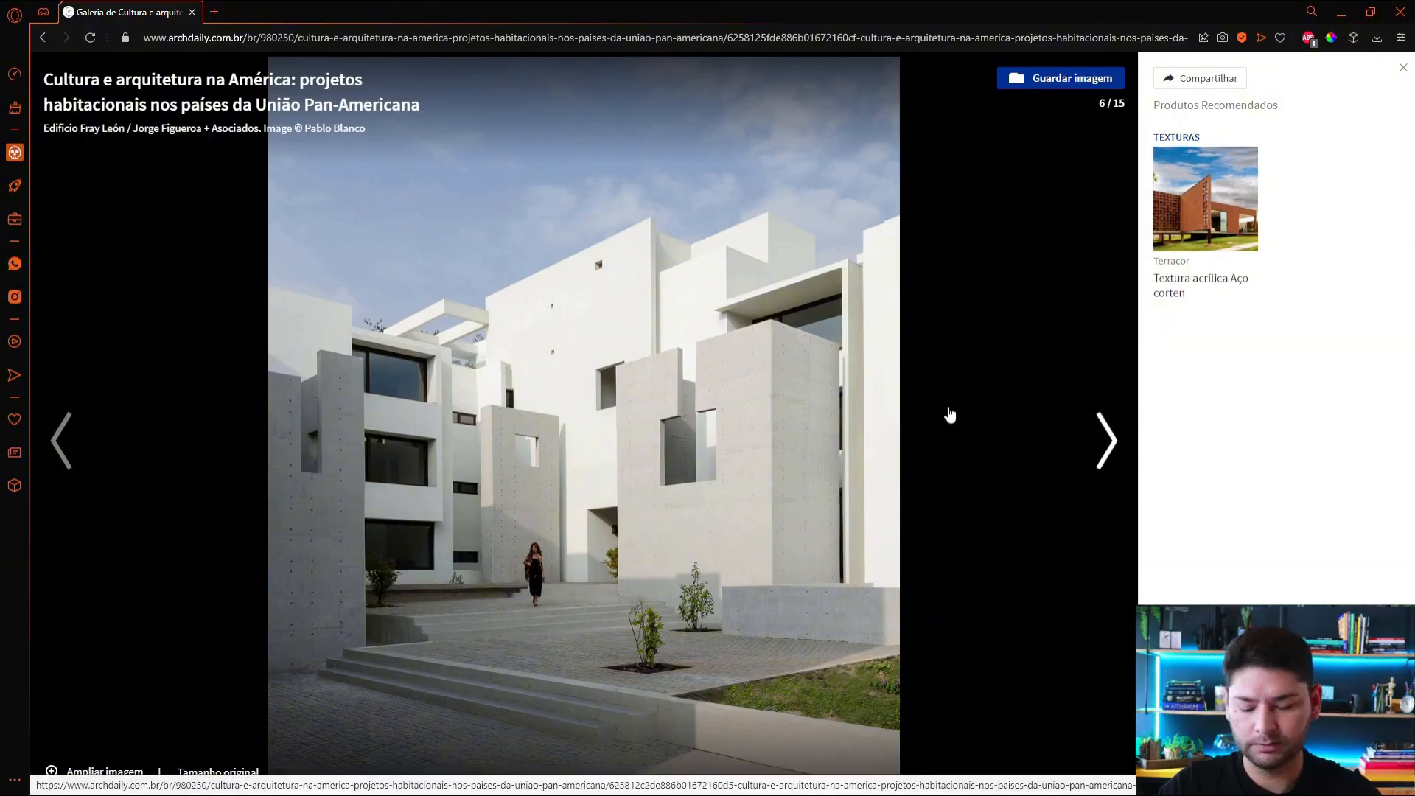
pyautogui.press('Print')
pyautogui.moveTo(268, 57); pyautogui.dragTo(896, 772)
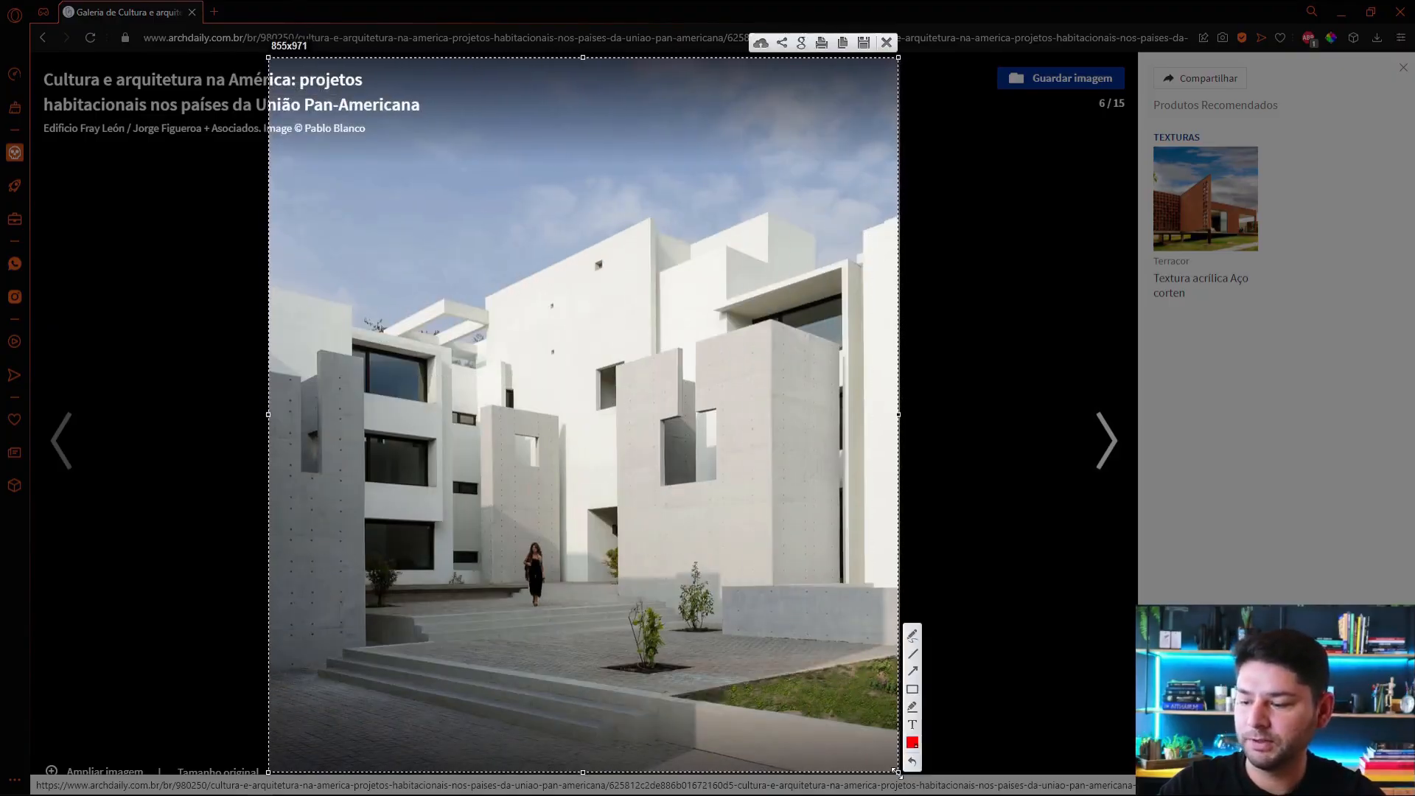
pyautogui.click(843, 43)
# Step: Switch to ARCHICAD and paste the Edifício Fray León photo below the pink-façade building image, aligned with its left edge
pyautogui.hotkey('alt', 'Tab')
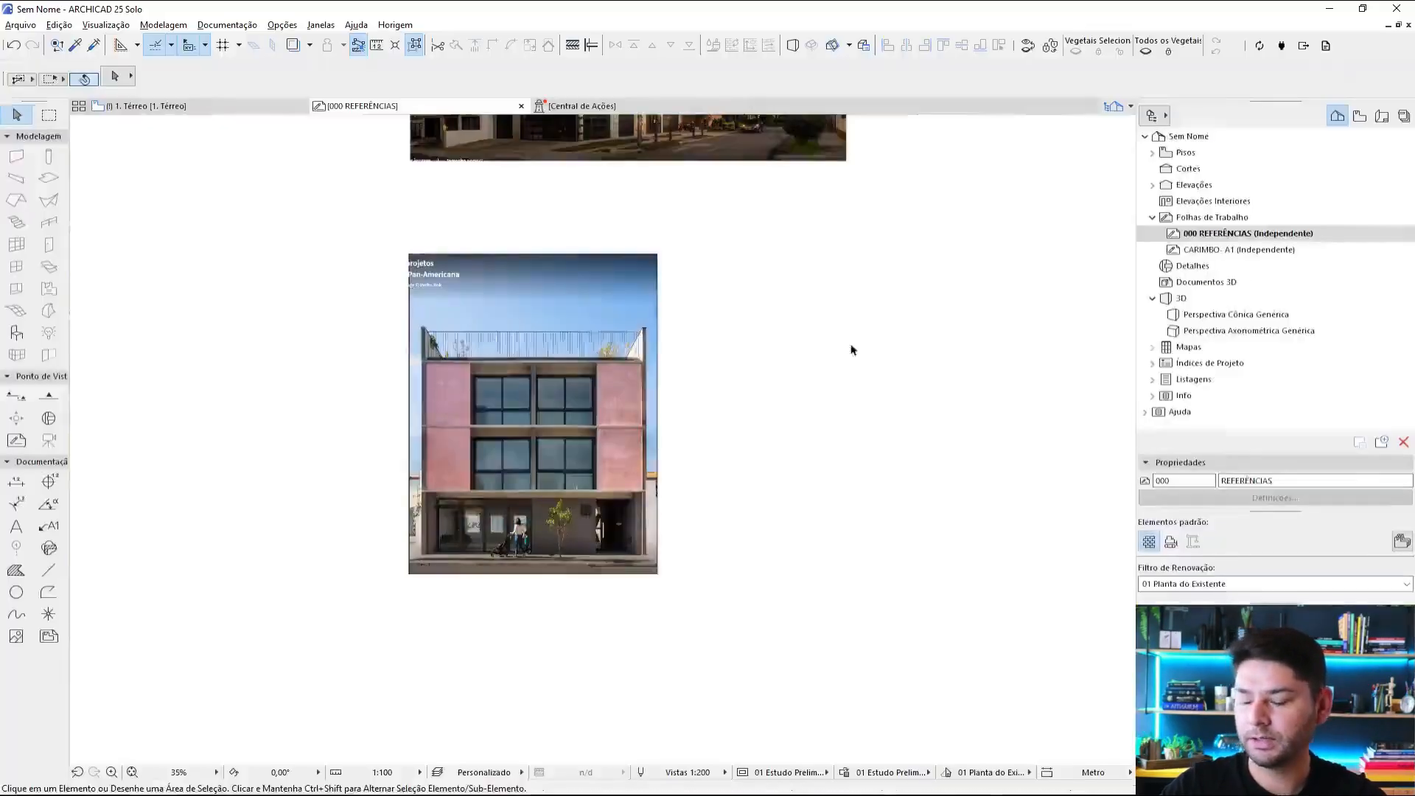
pyautogui.hotkey('ctrl', 'v')
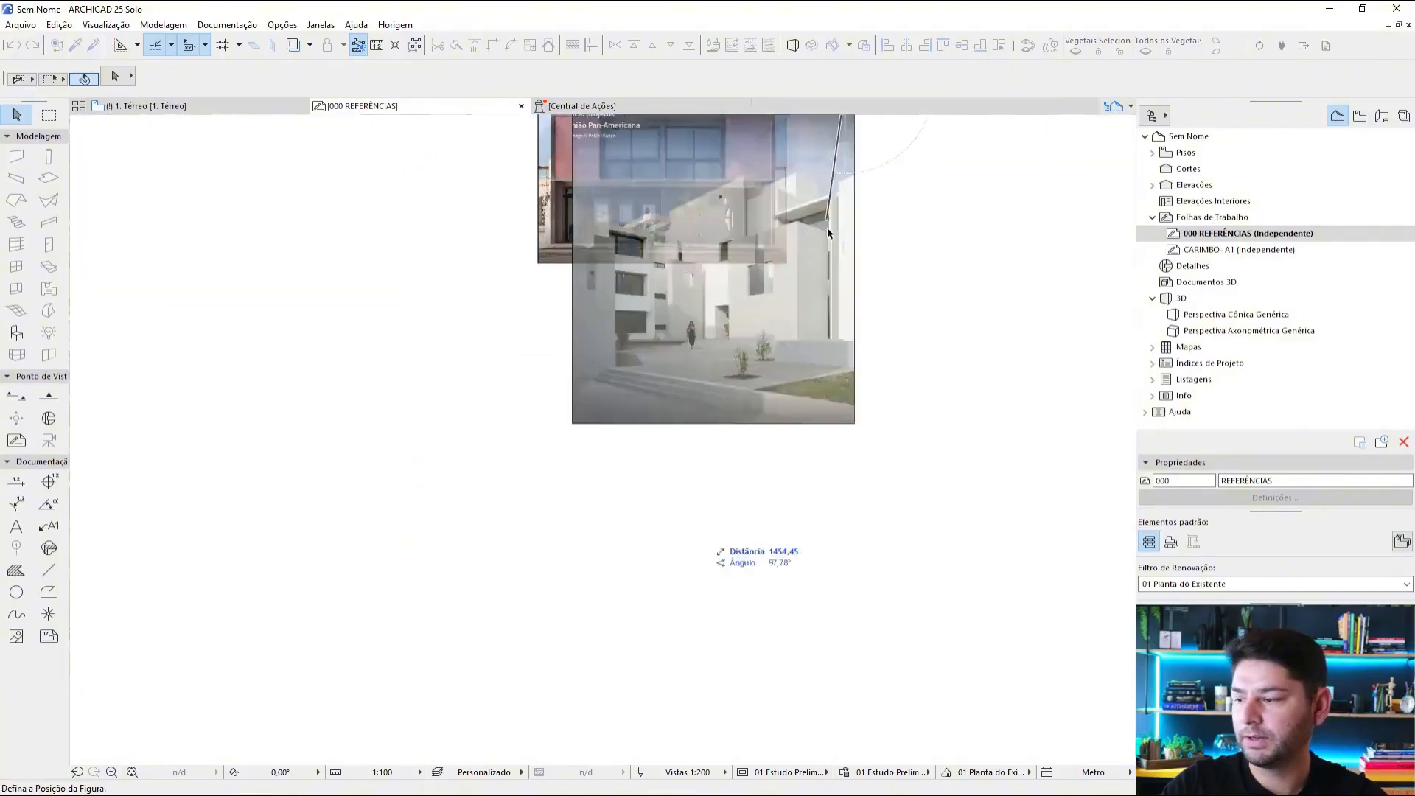
pyautogui.click(789, 436)
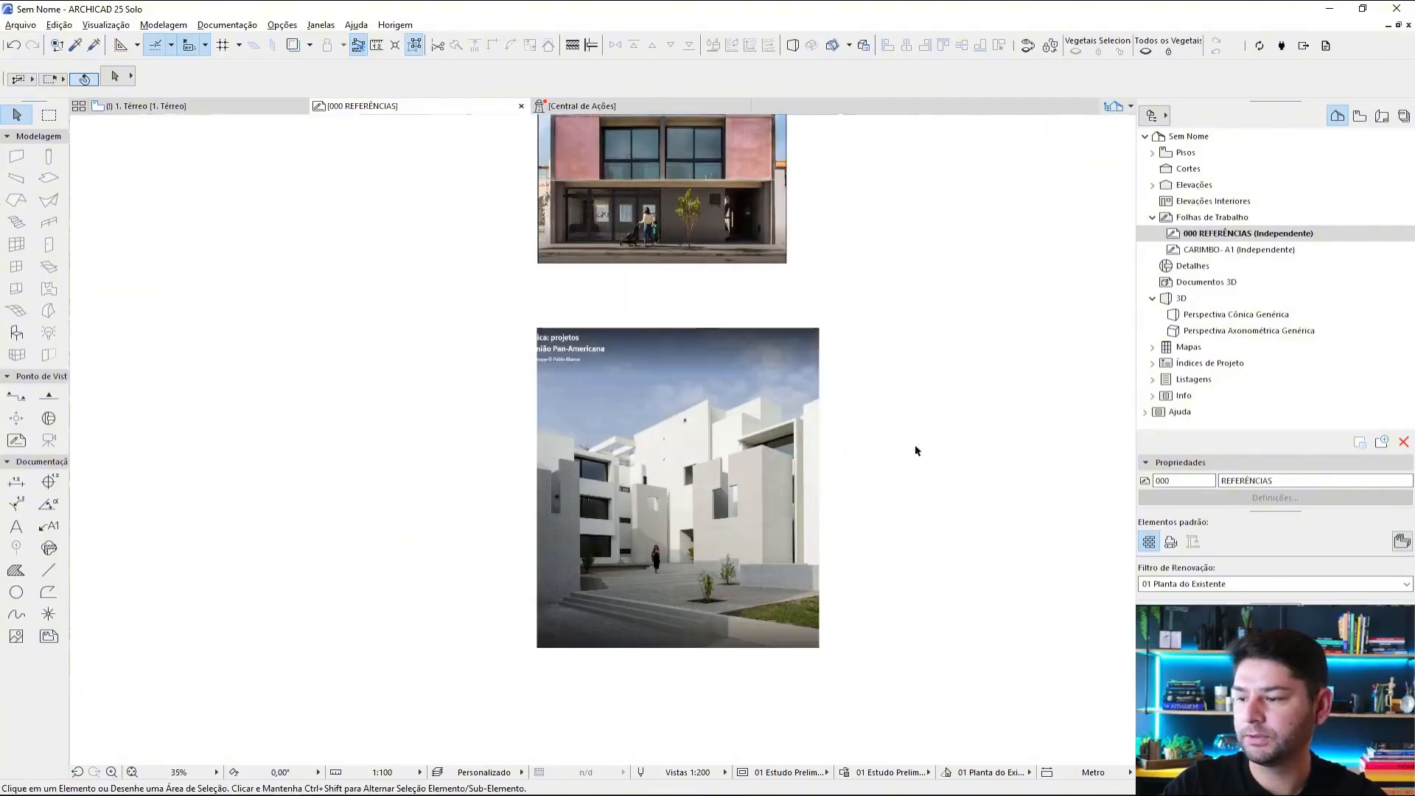
pyautogui.scroll(-3, 890, 368)
pyautogui.moveTo(890, 368); pyautogui.dragTo(796, 430, button='middle')
pyautogui.scroll(1, 823, 392)
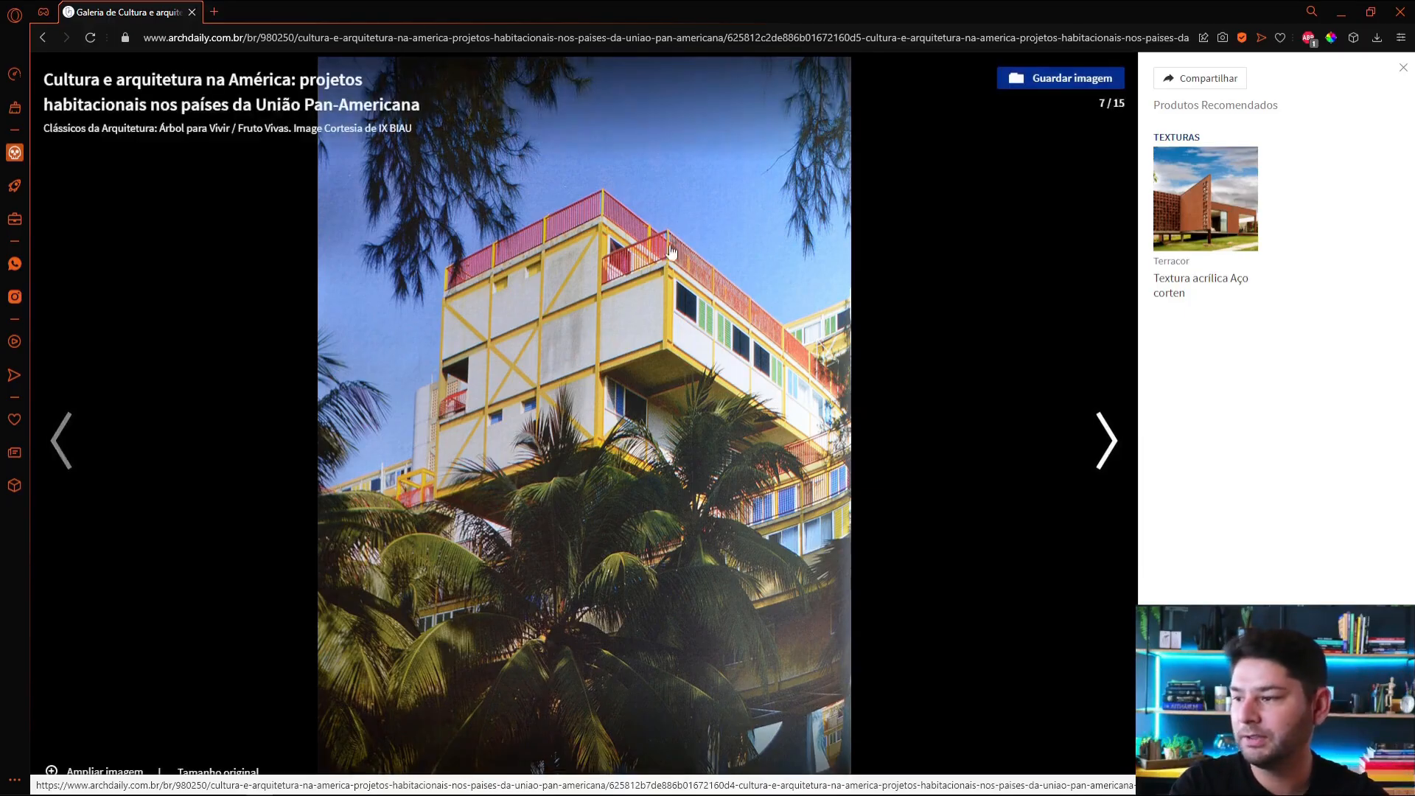
# Step: In the browser gallery, advance to photo 9, Verdea, and copy a screenshot of the whole photo
pyautogui.click(1104, 436)
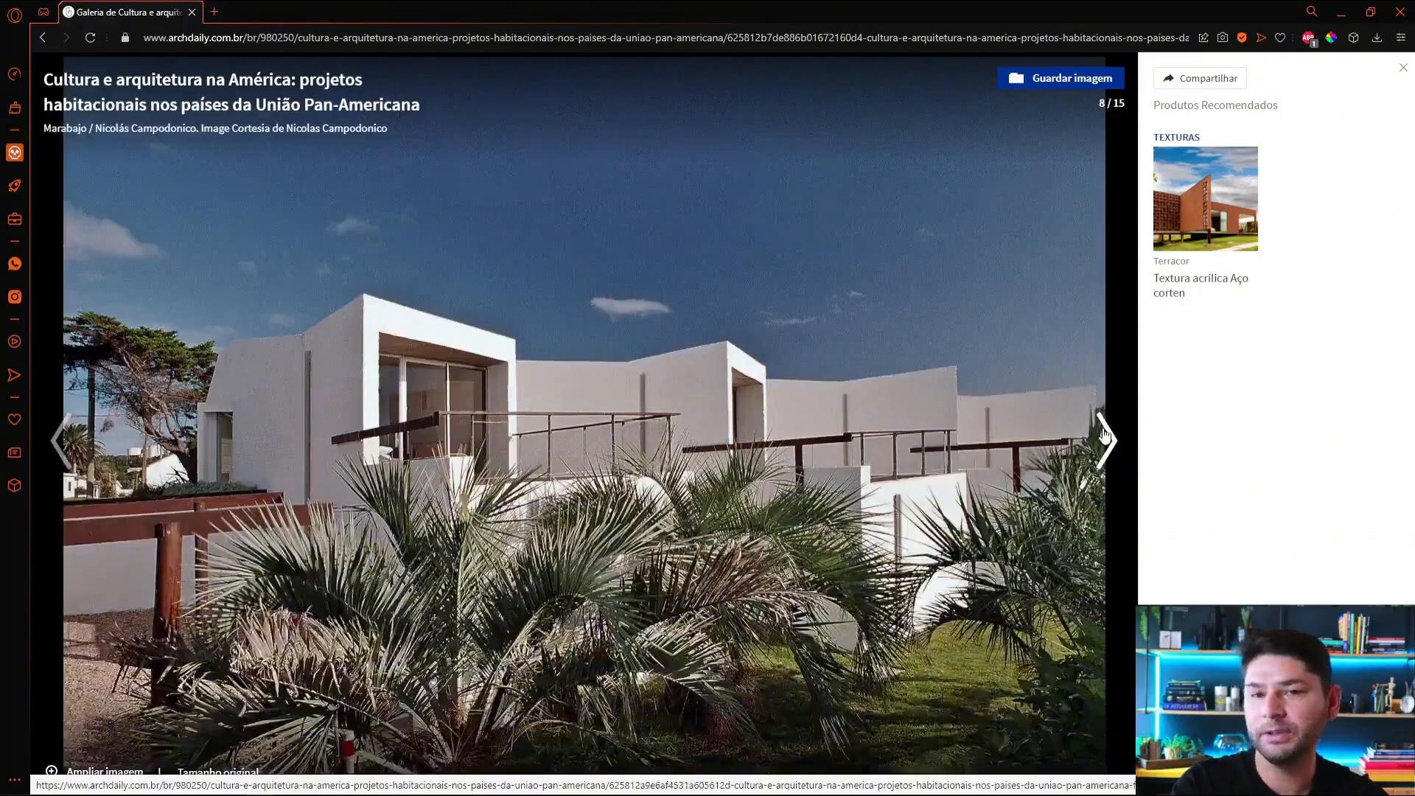
pyautogui.click(1104, 436)
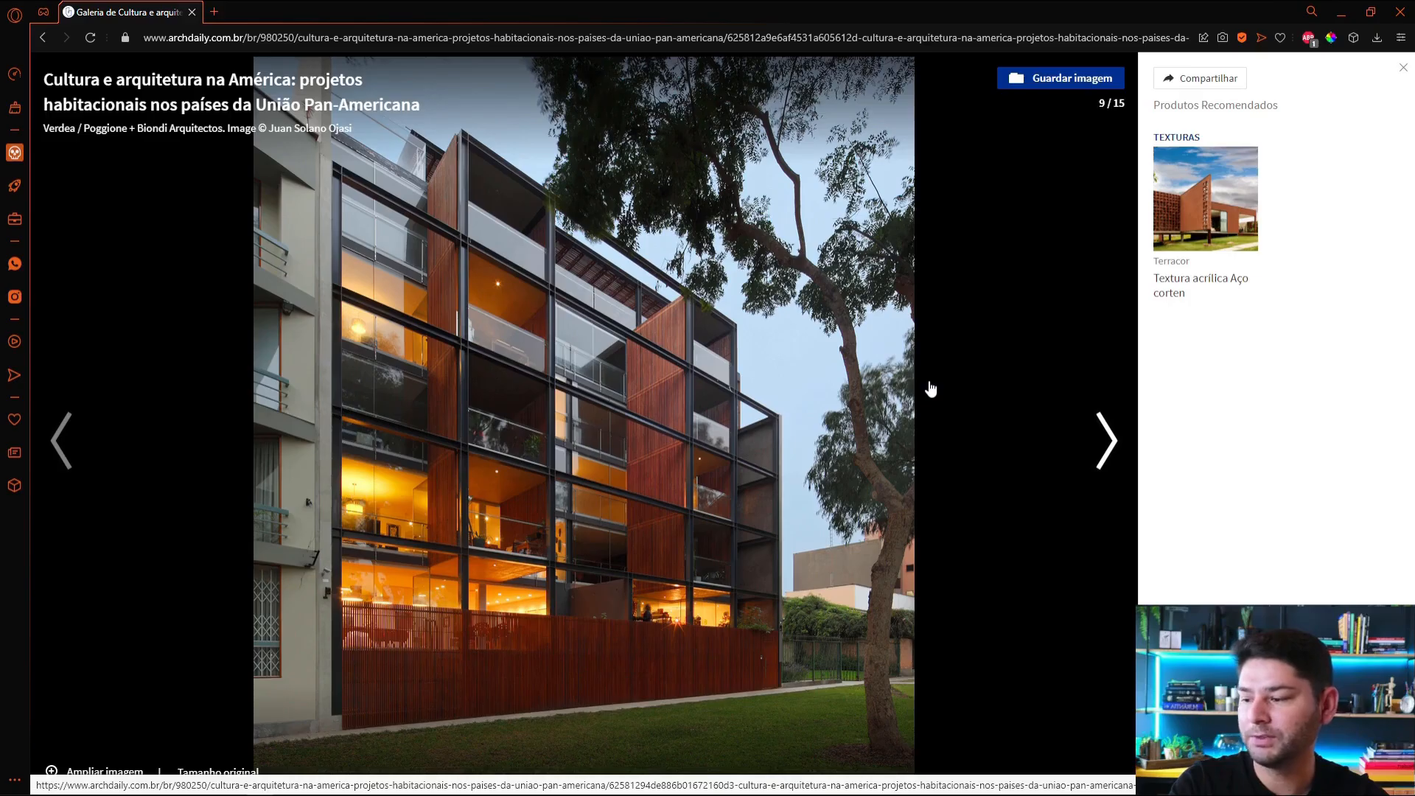
pyautogui.hotkey('ctrl', 'shift', '5')
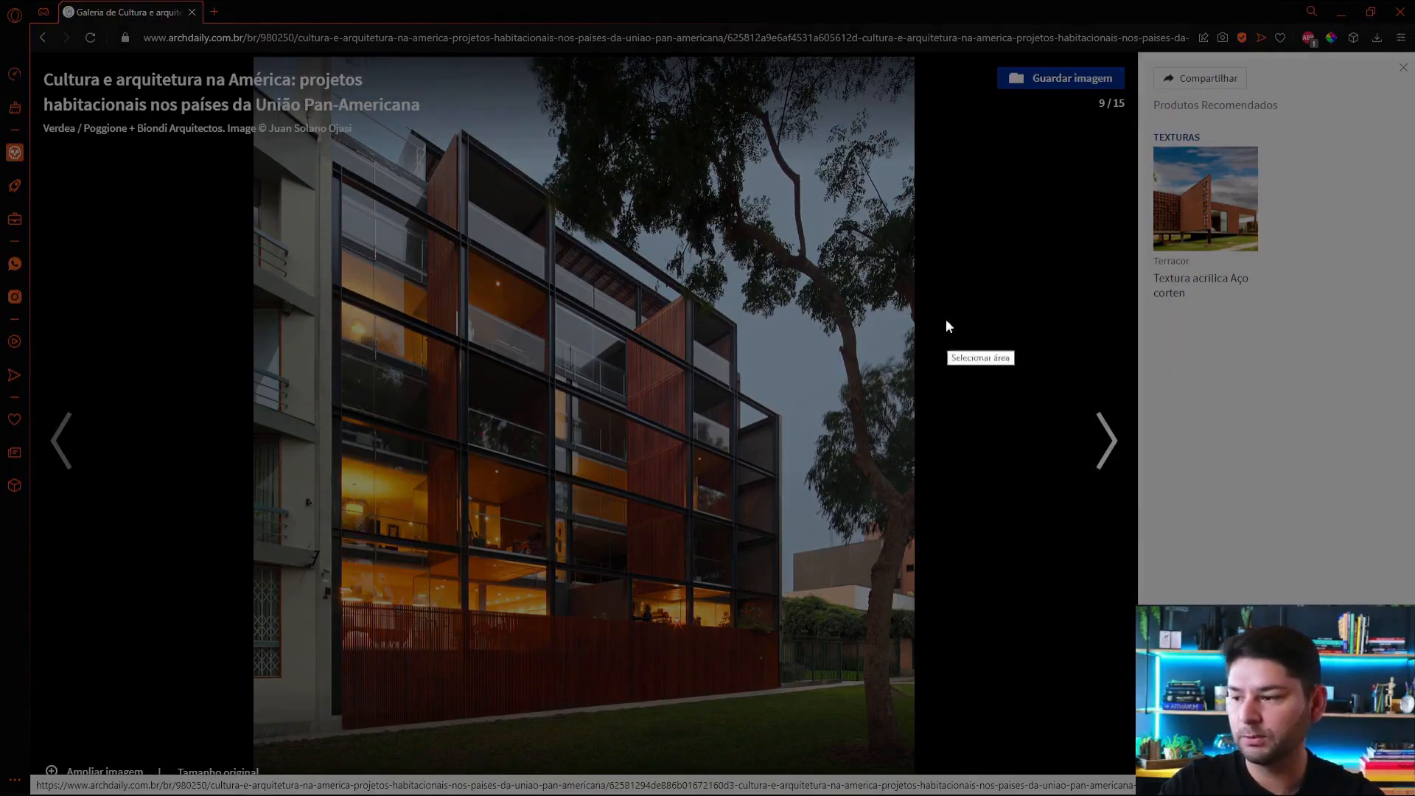
pyautogui.moveTo(253, 60); pyautogui.dragTo(913, 771)
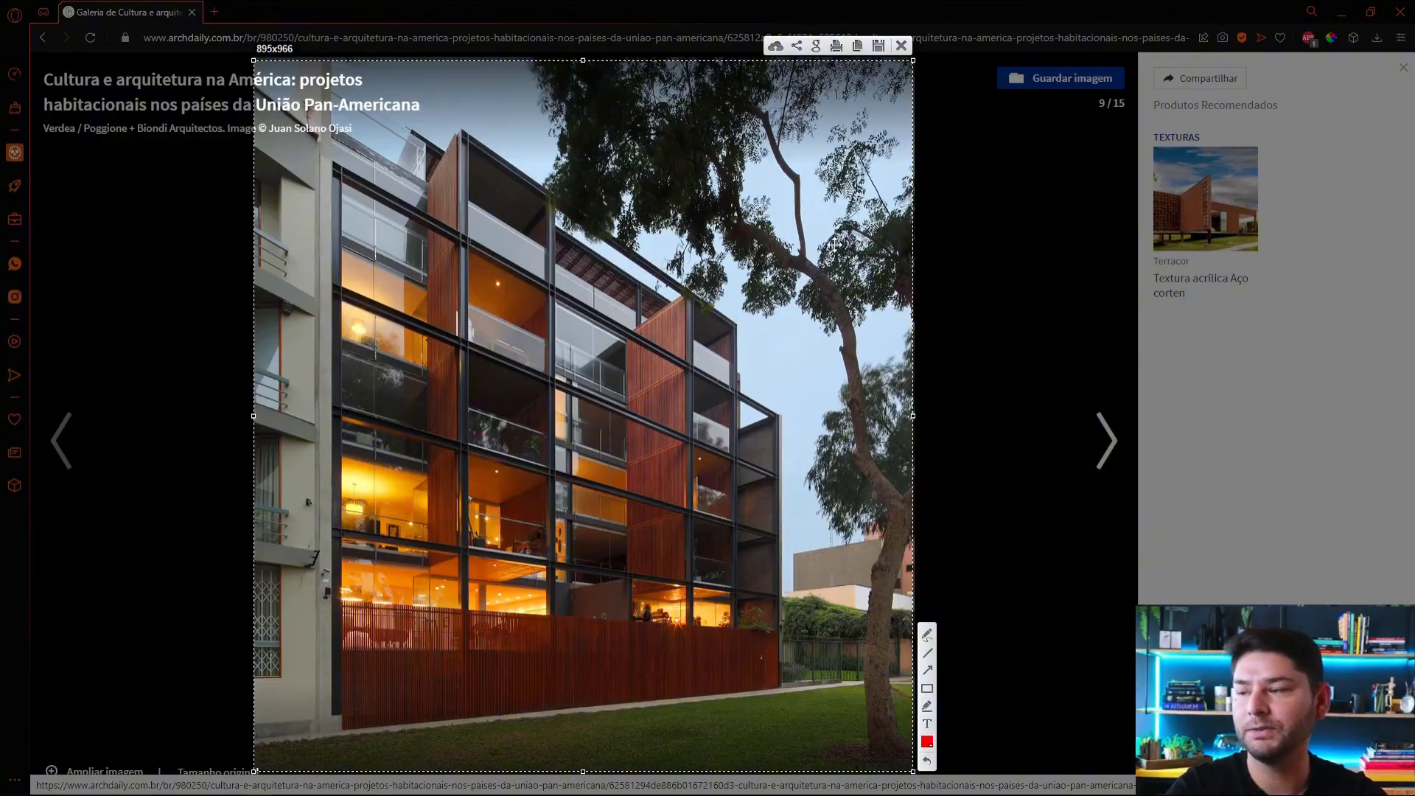
pyautogui.click(859, 46)
# Step: Browse the gallery onward from the Verdea photo to photo 12, Edifício Isabel
pyautogui.click(1120, 439)
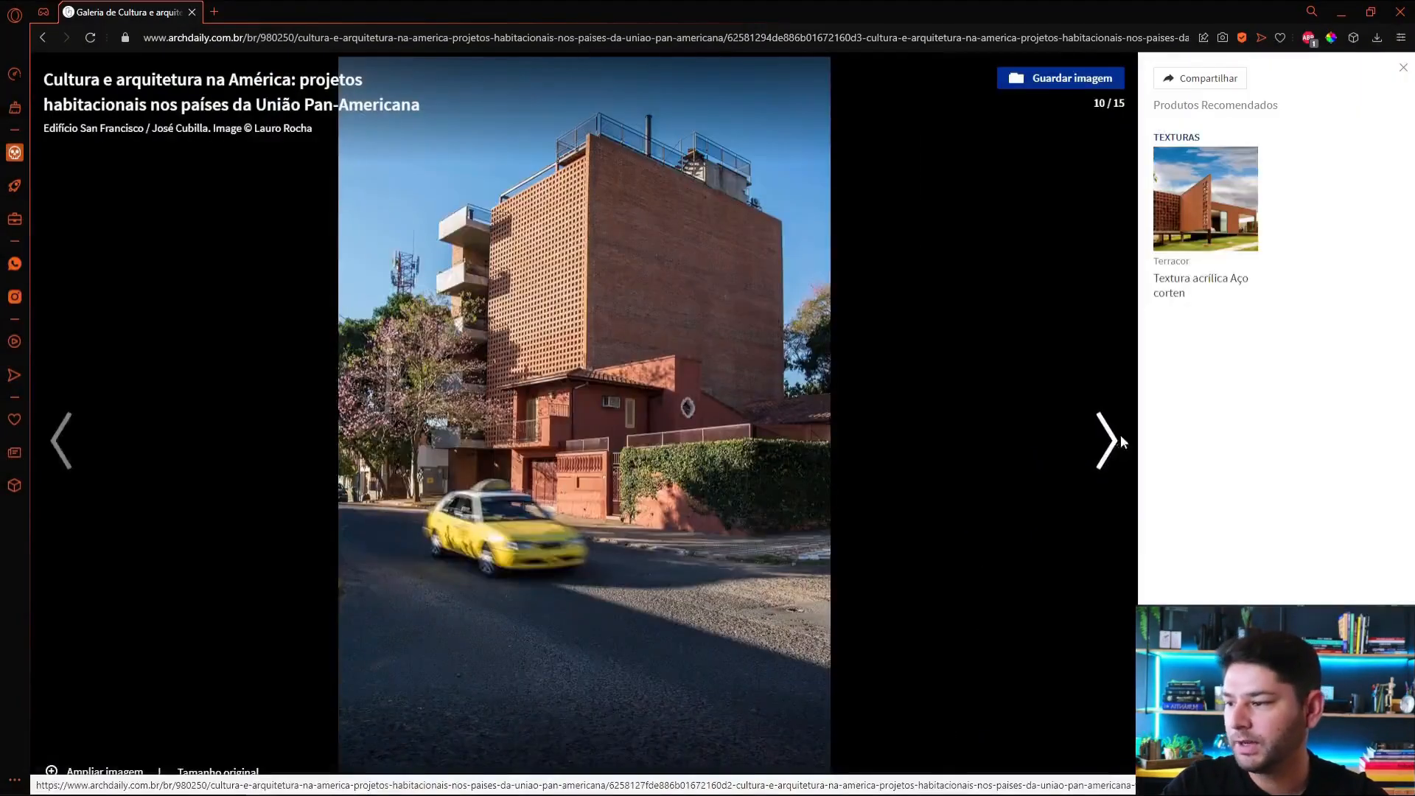
pyautogui.click(1120, 441)
pyautogui.click(1120, 440)
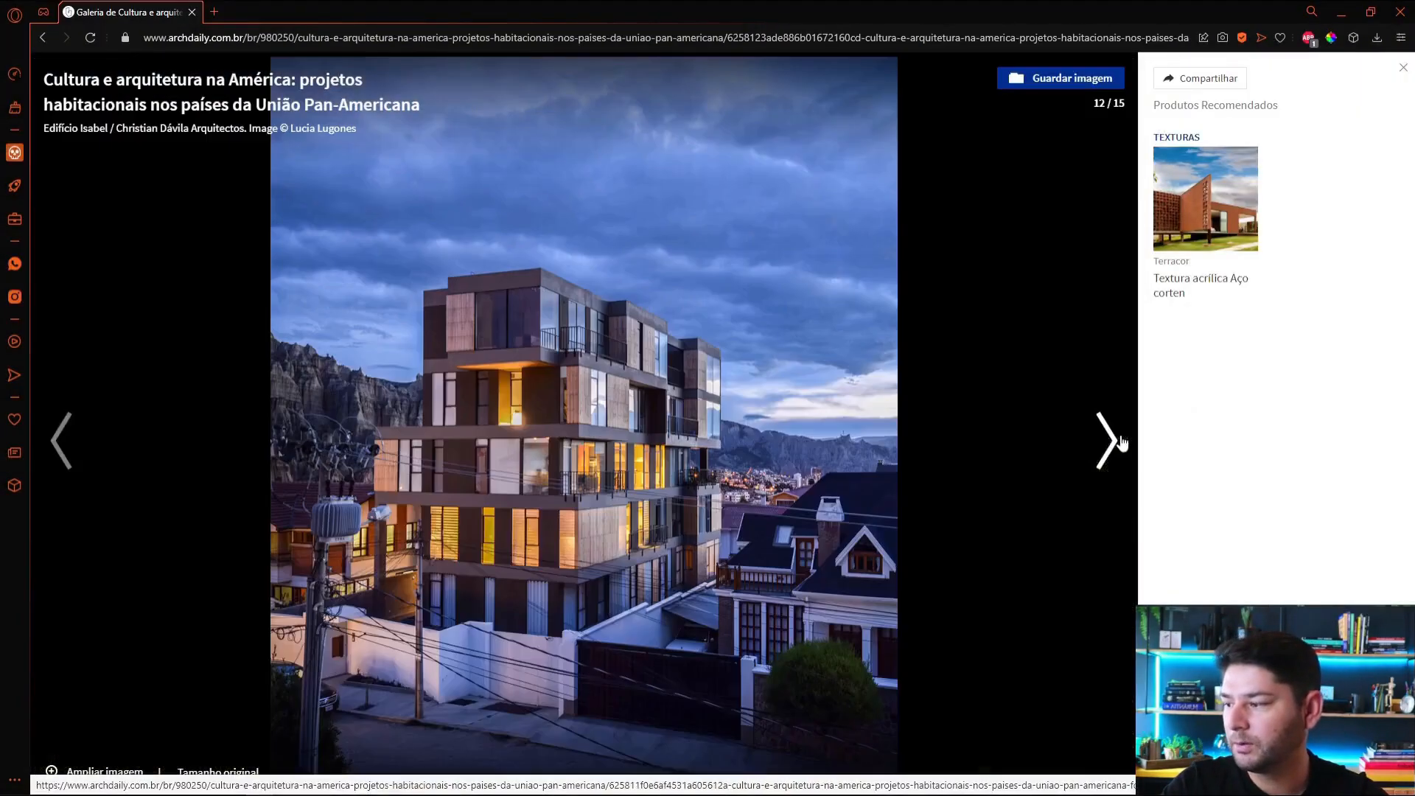
# Step: Go back to gallery photo 11, Edifício Goya, and copy a screenshot of the whole photo
pyautogui.click(61, 440)
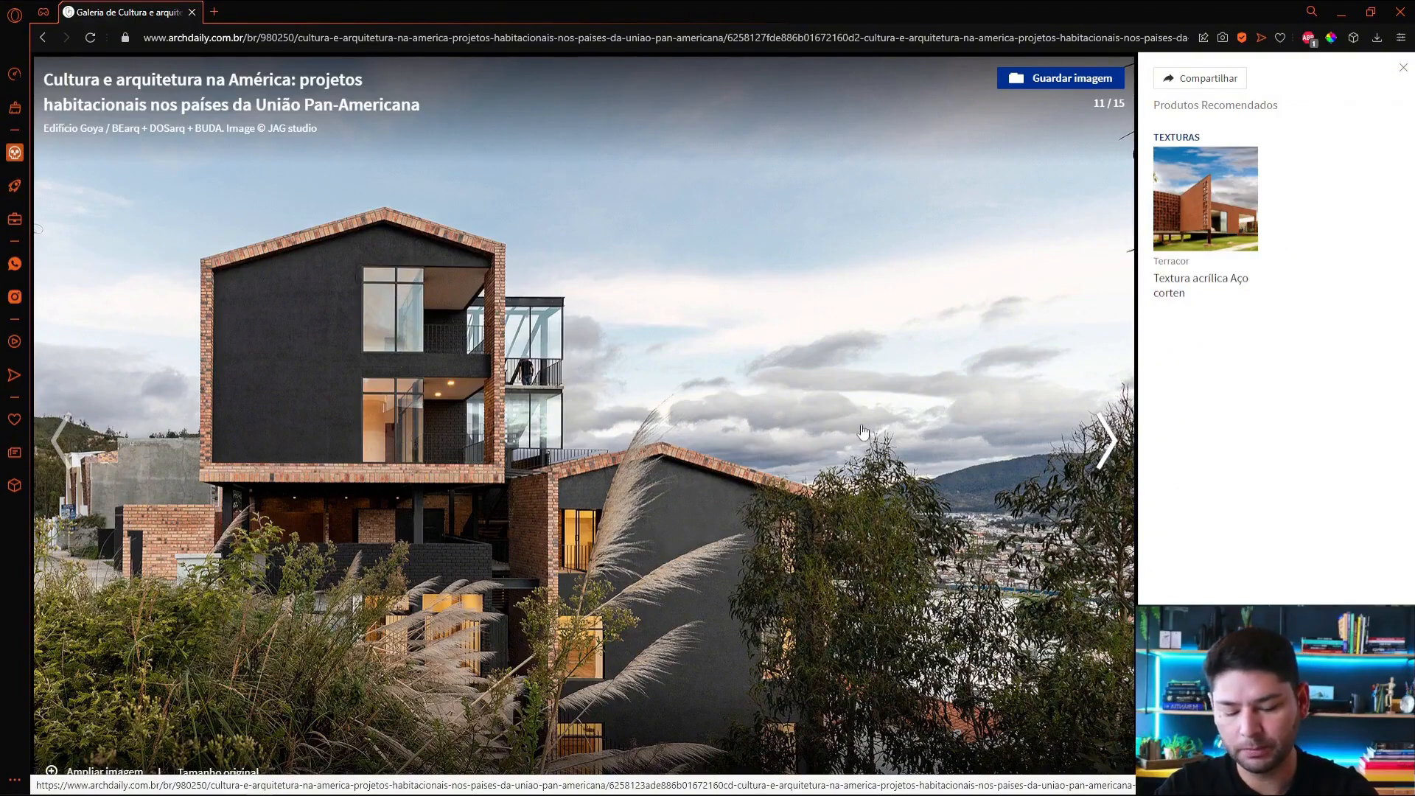
pyautogui.hotkey('ctrl', 'shift', '5')
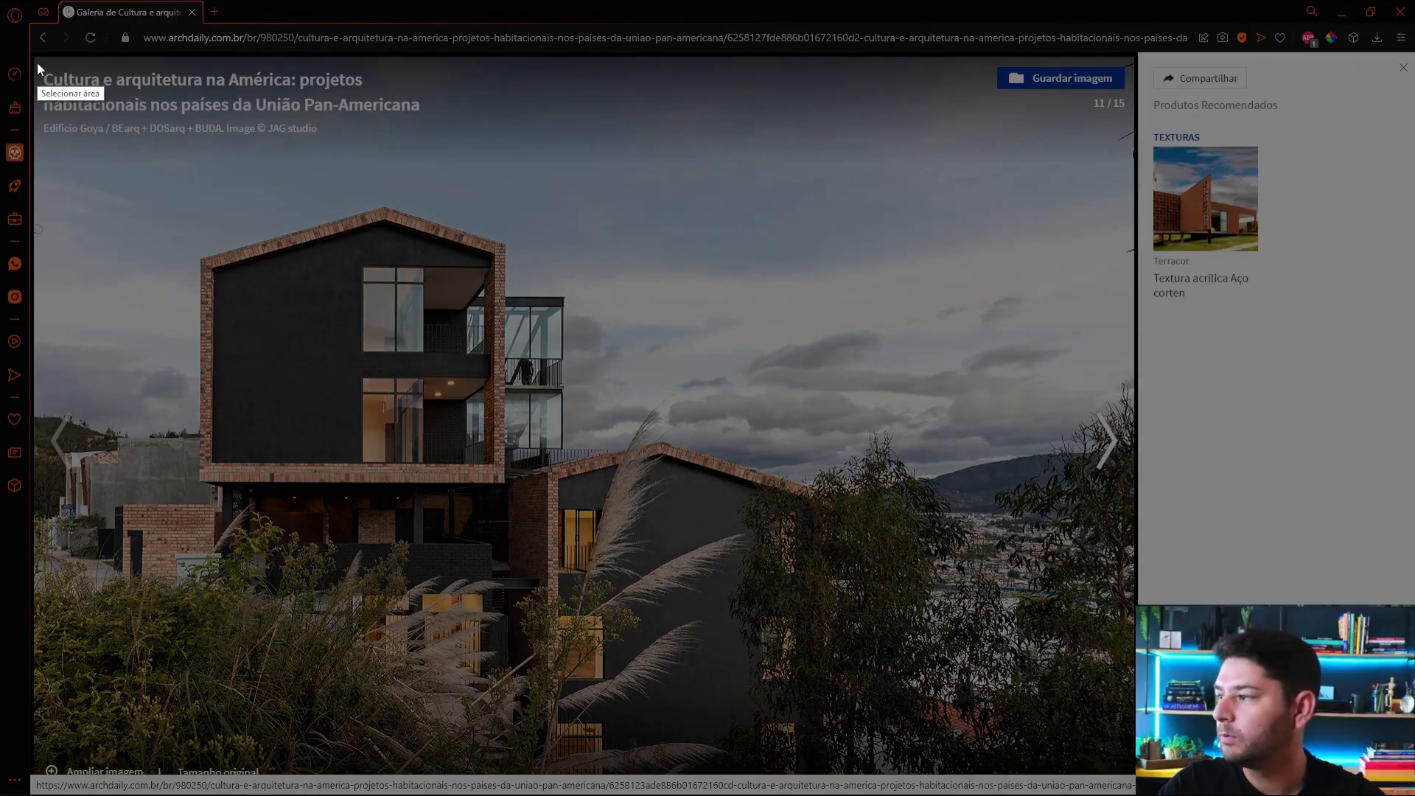
pyautogui.moveTo(34, 56); pyautogui.dragTo(1132, 770)
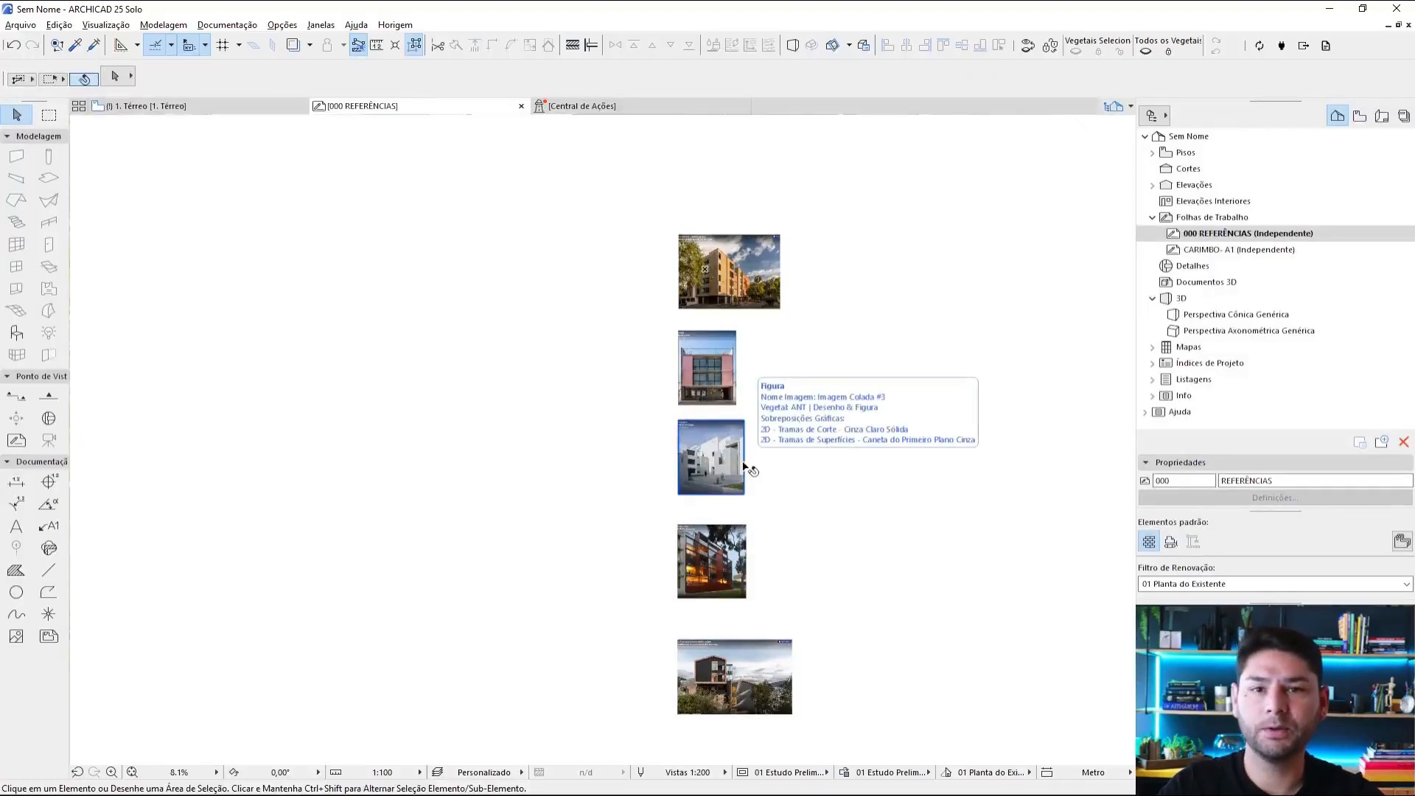
# Step: In the ARCHICAD worksheet, set up the Line tool with red pen 20 and the line type Linha Tracejada 2:1
pyautogui.scroll(5, 722, 269)
pyautogui.scroll(3, 884, 302)
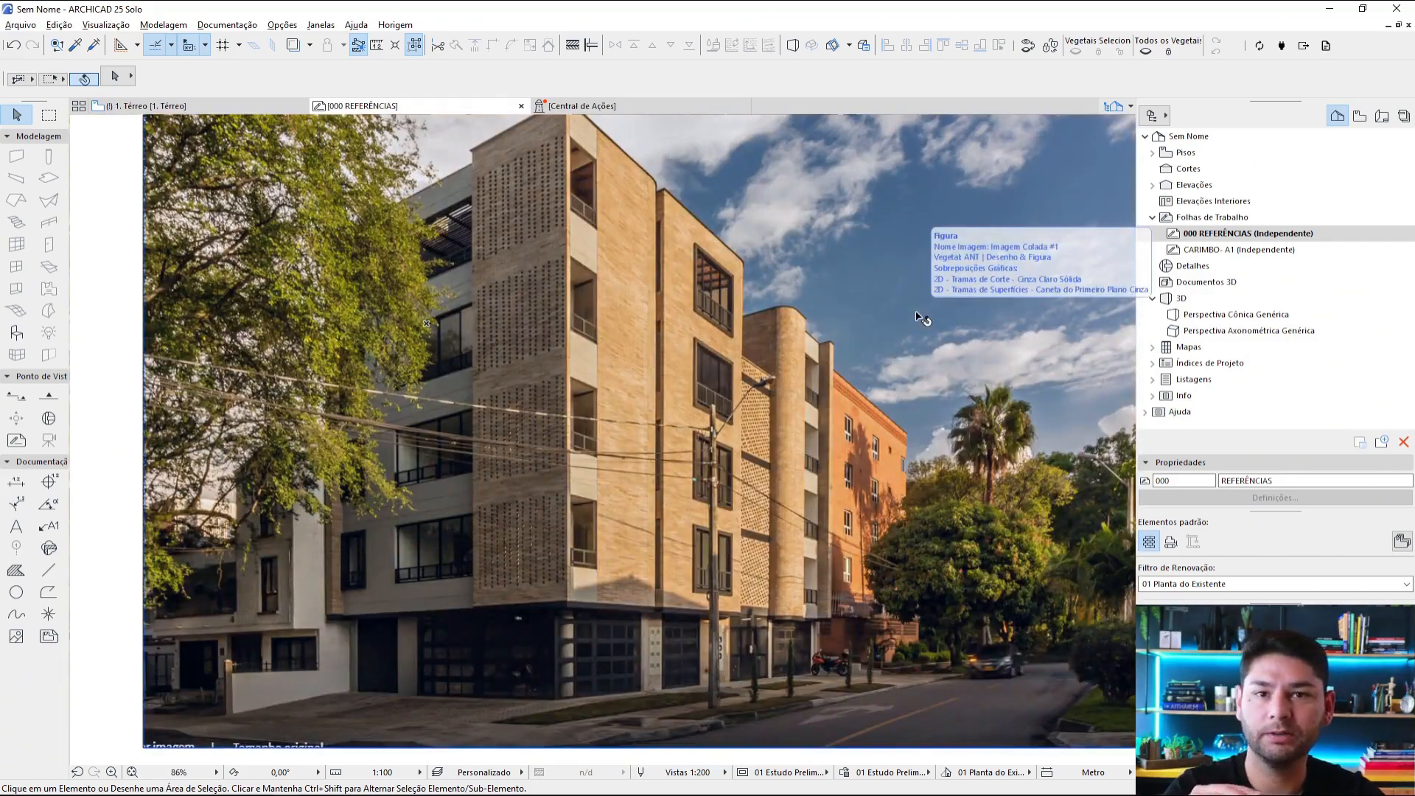
pyautogui.scroll(-1, 831, 231)
pyautogui.moveTo(832, 232); pyautogui.dragTo(885, 345, button='middle')
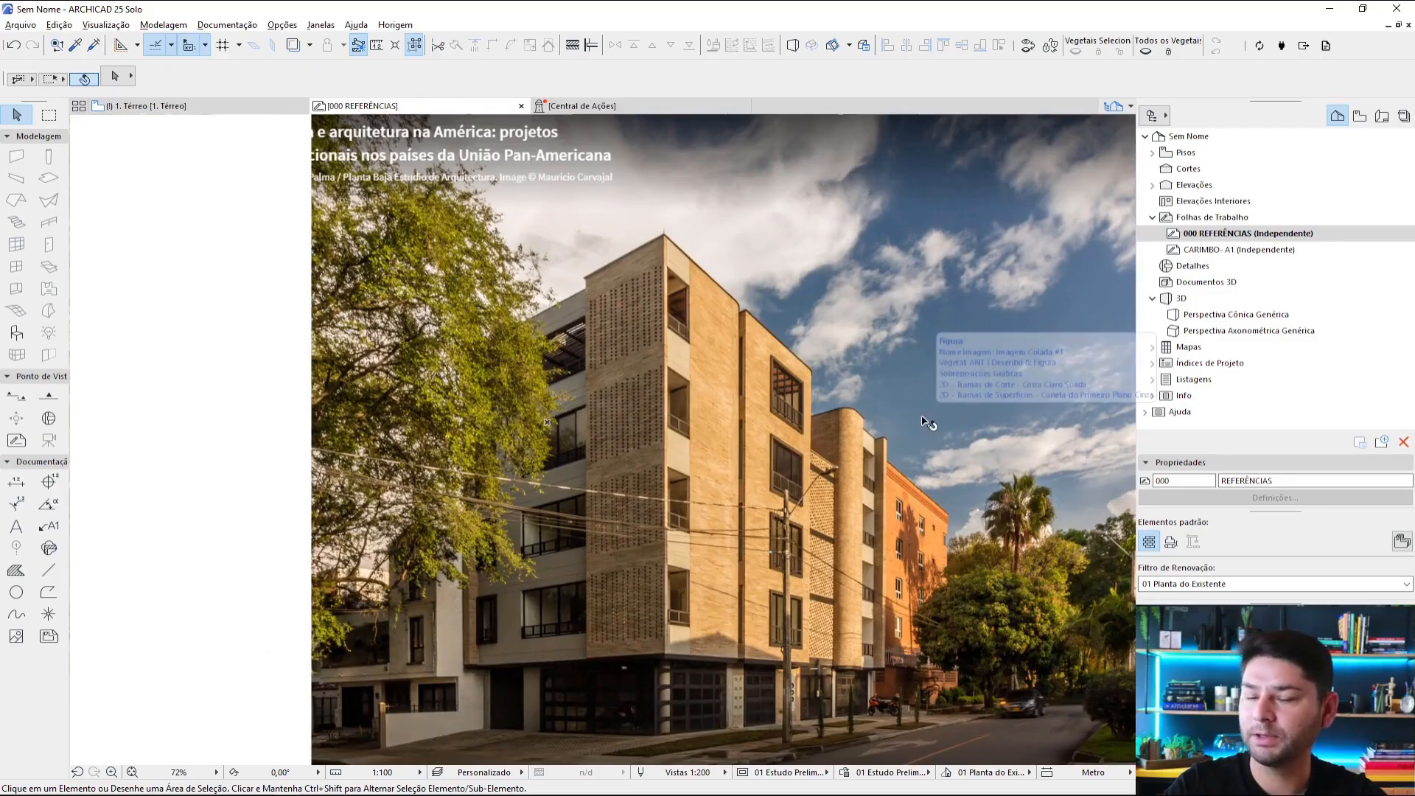
pyautogui.scroll(-3, 687, 243)
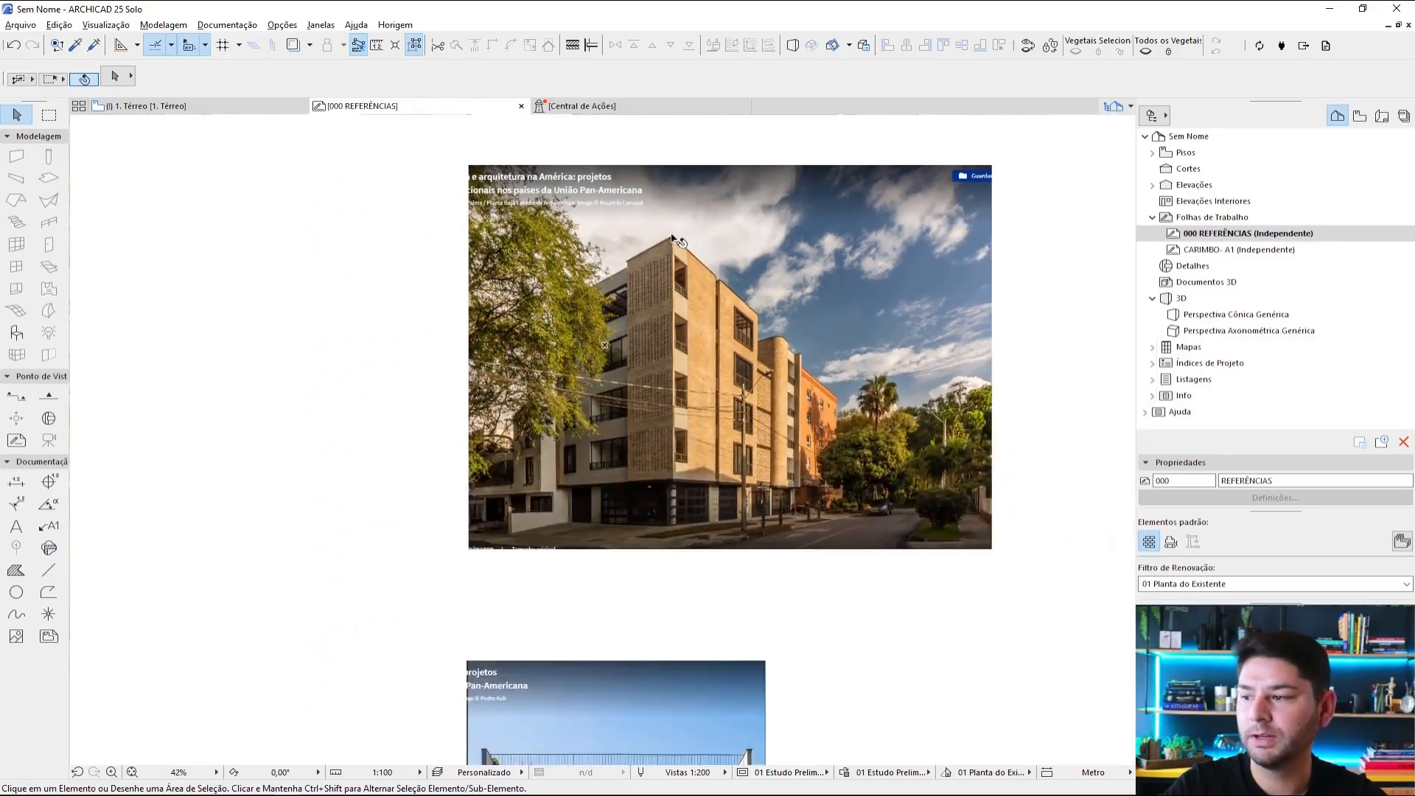
pyautogui.click(50, 571)
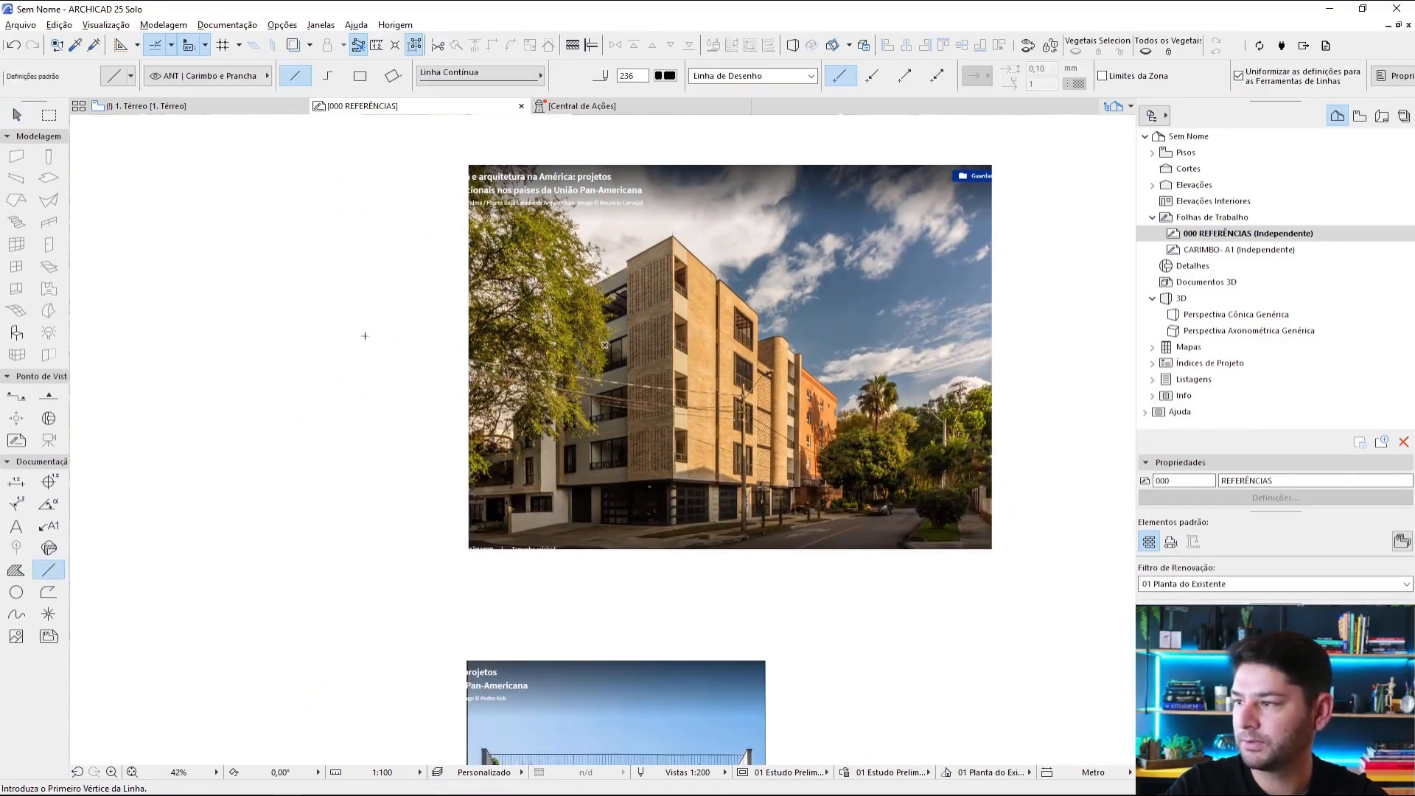
pyautogui.click(666, 75)
pyautogui.click(938, 74)
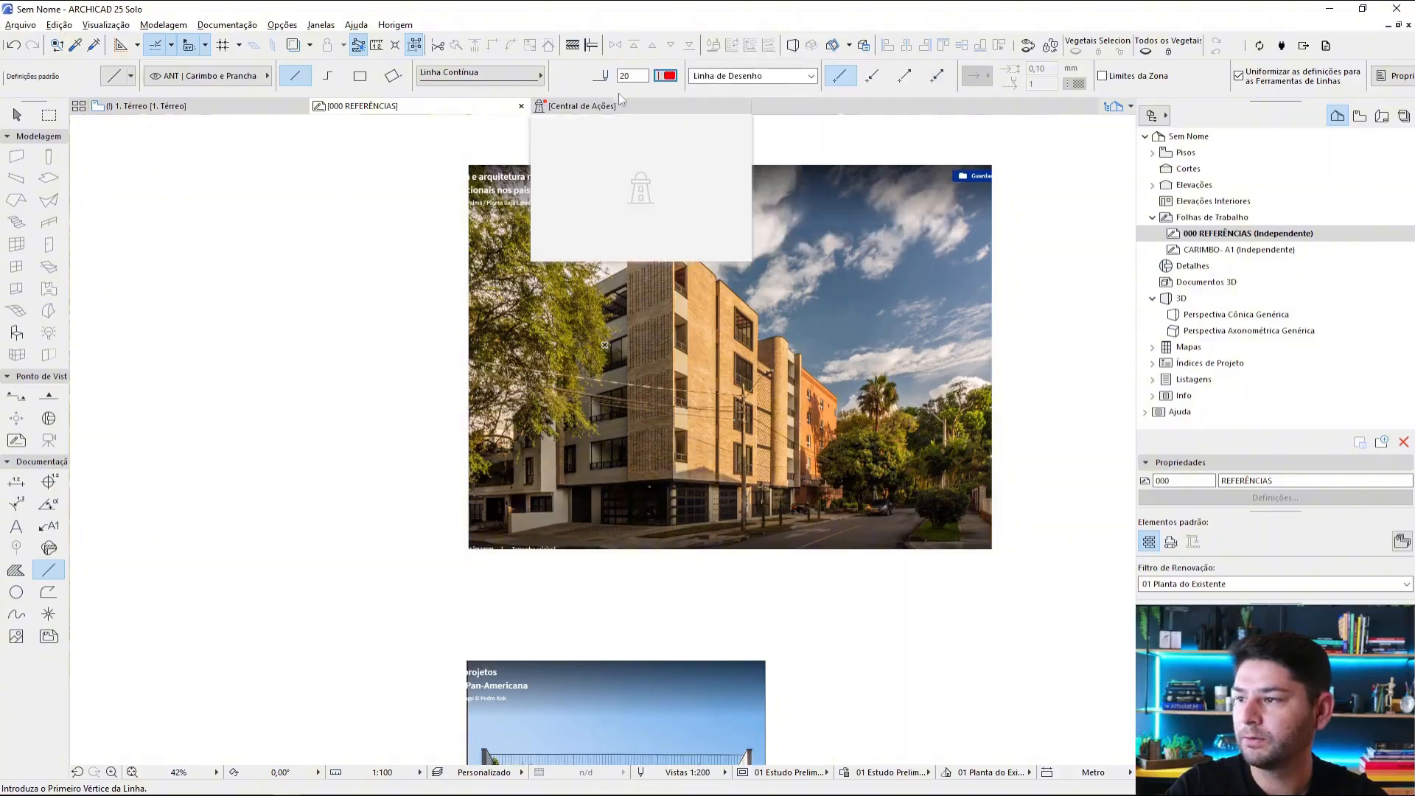
pyautogui.click(478, 73)
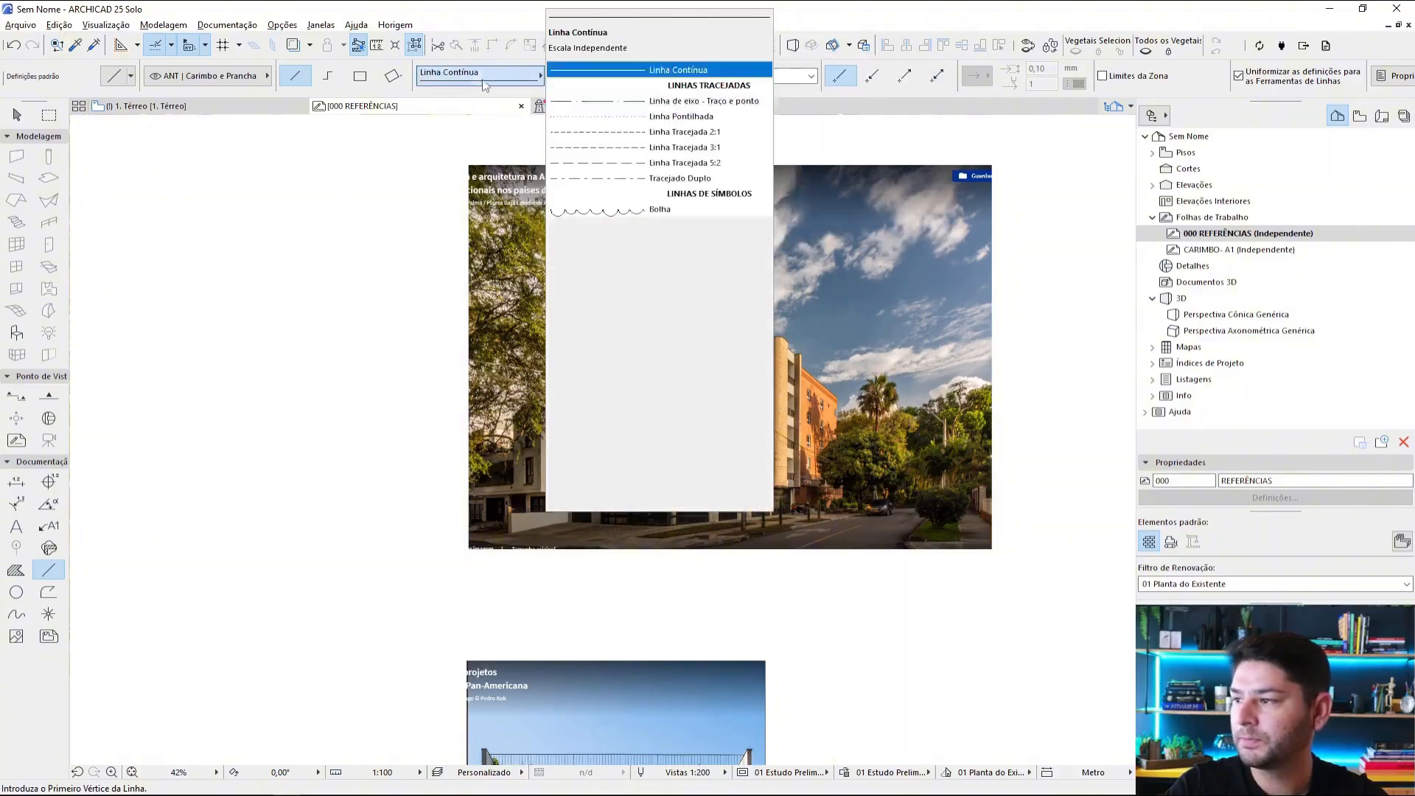
pyautogui.click(638, 131)
# Step: Draw a line about 4482 long from the brick building's roof corner along its right roofline, ending beyond the first photo's edge
pyautogui.scroll(6, 611, 233)
pyautogui.scroll(1, 612, 233)
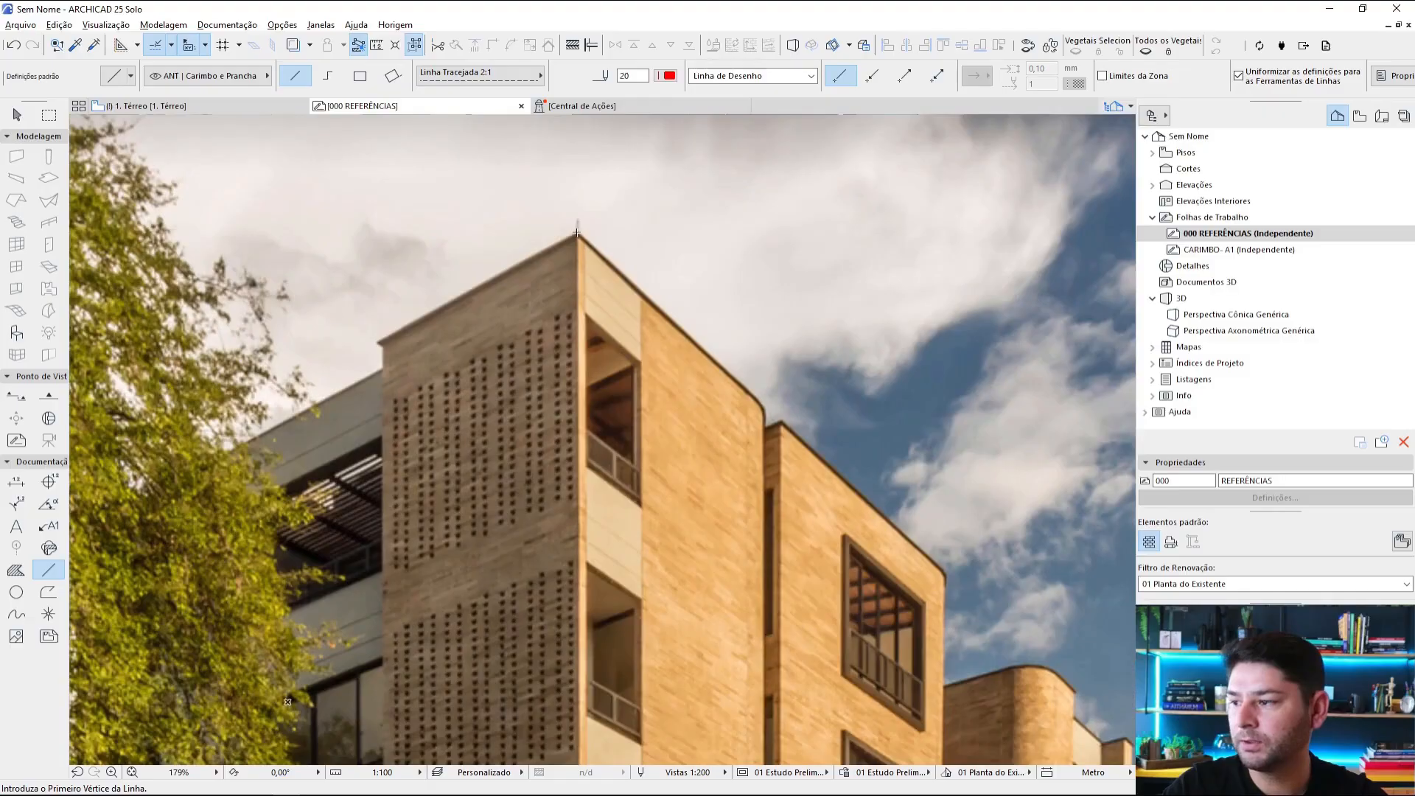
pyautogui.click(577, 234)
pyautogui.scroll(-5, 577, 234)
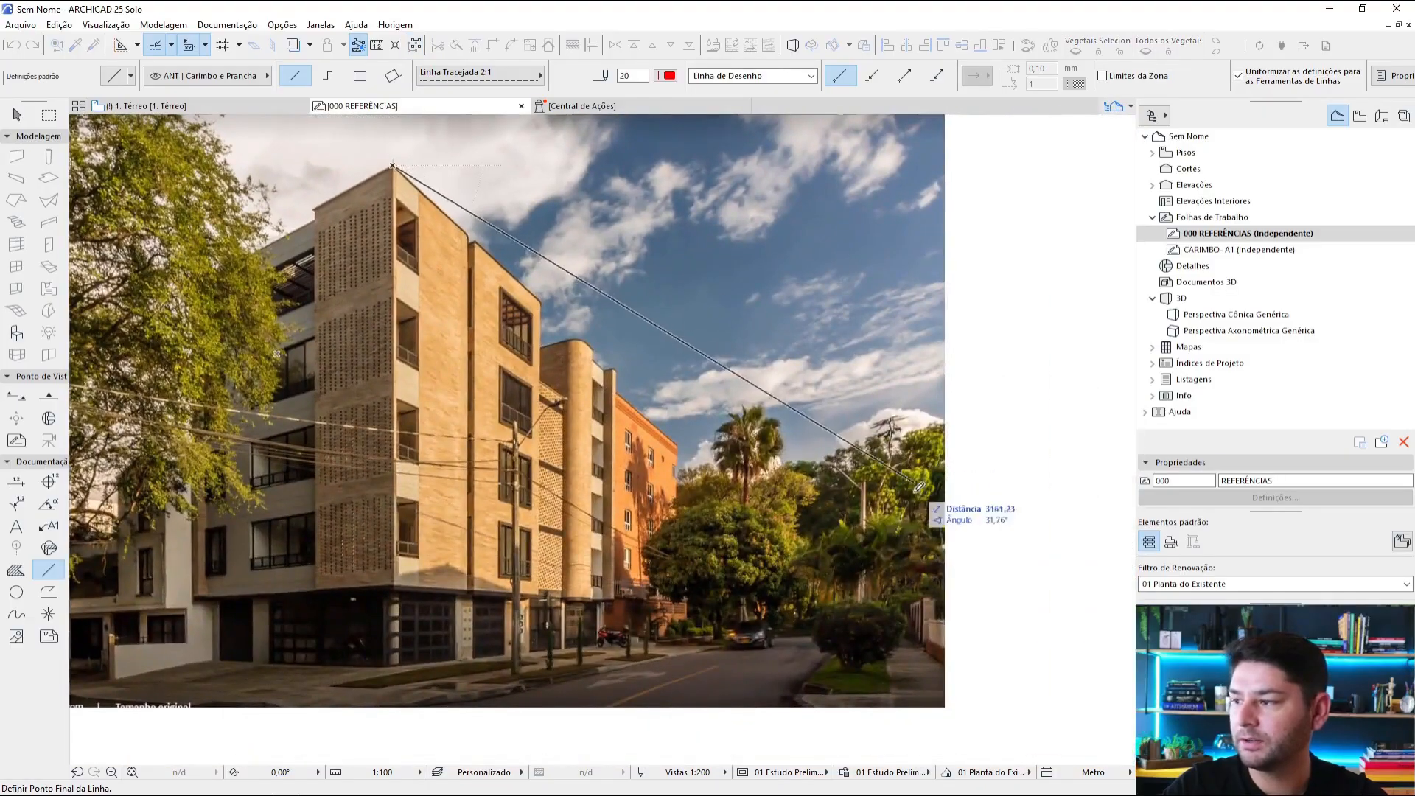
pyautogui.scroll(-2, 936, 648)
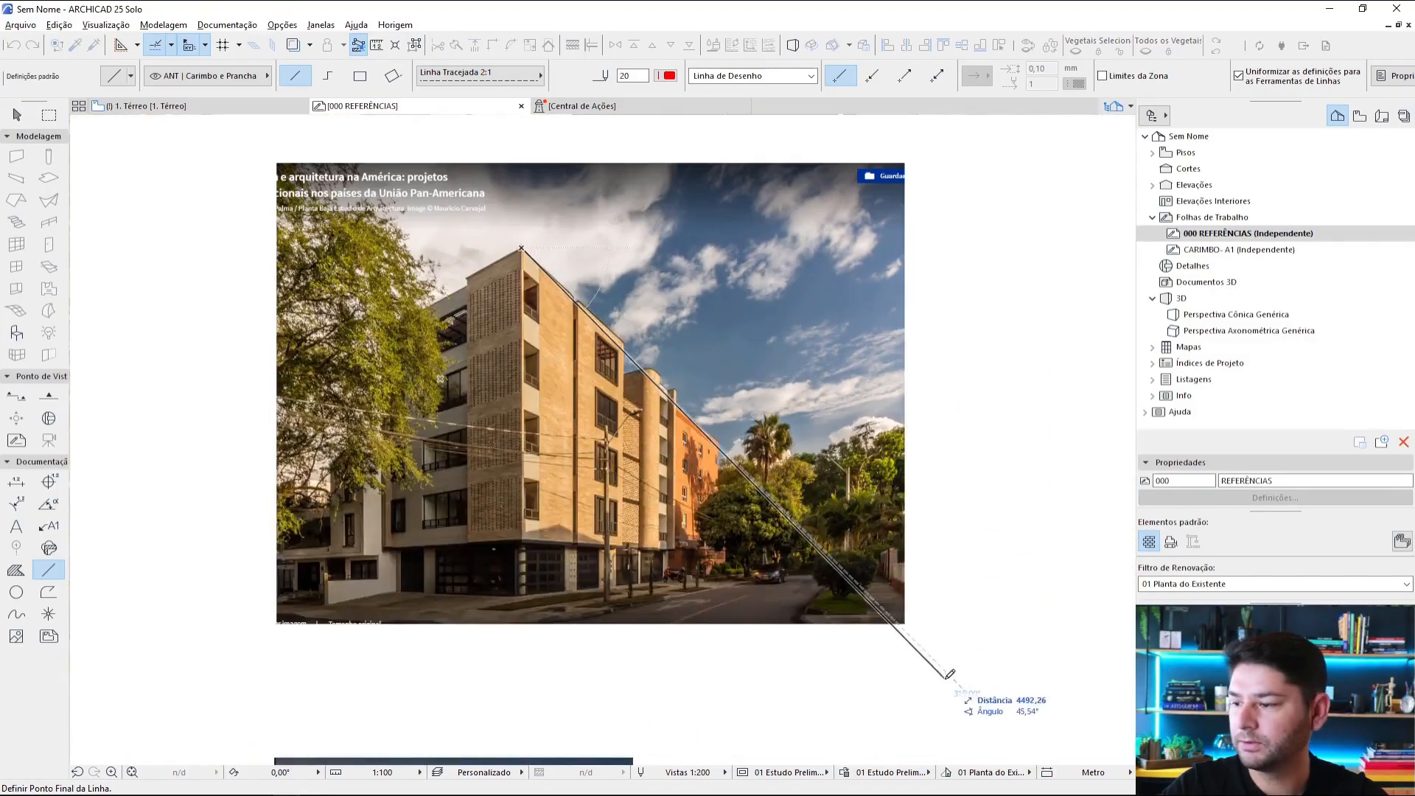
pyautogui.scroll(-1, 921, 645)
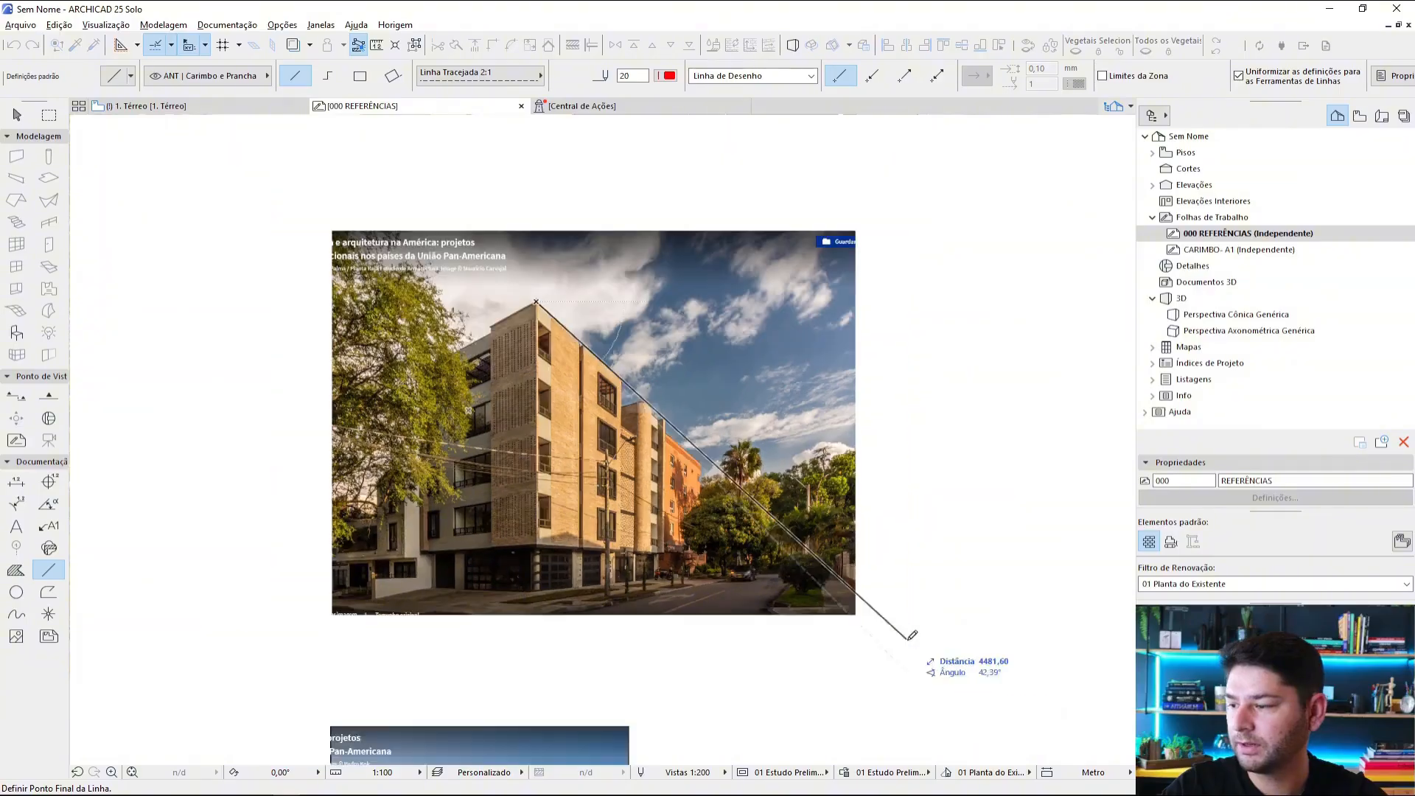
pyautogui.click(910, 637)
# Step: Draw a line from the same roof corner along the building's left roofline, ending beyond the photo's left edge
pyautogui.scroll(4, 526, 309)
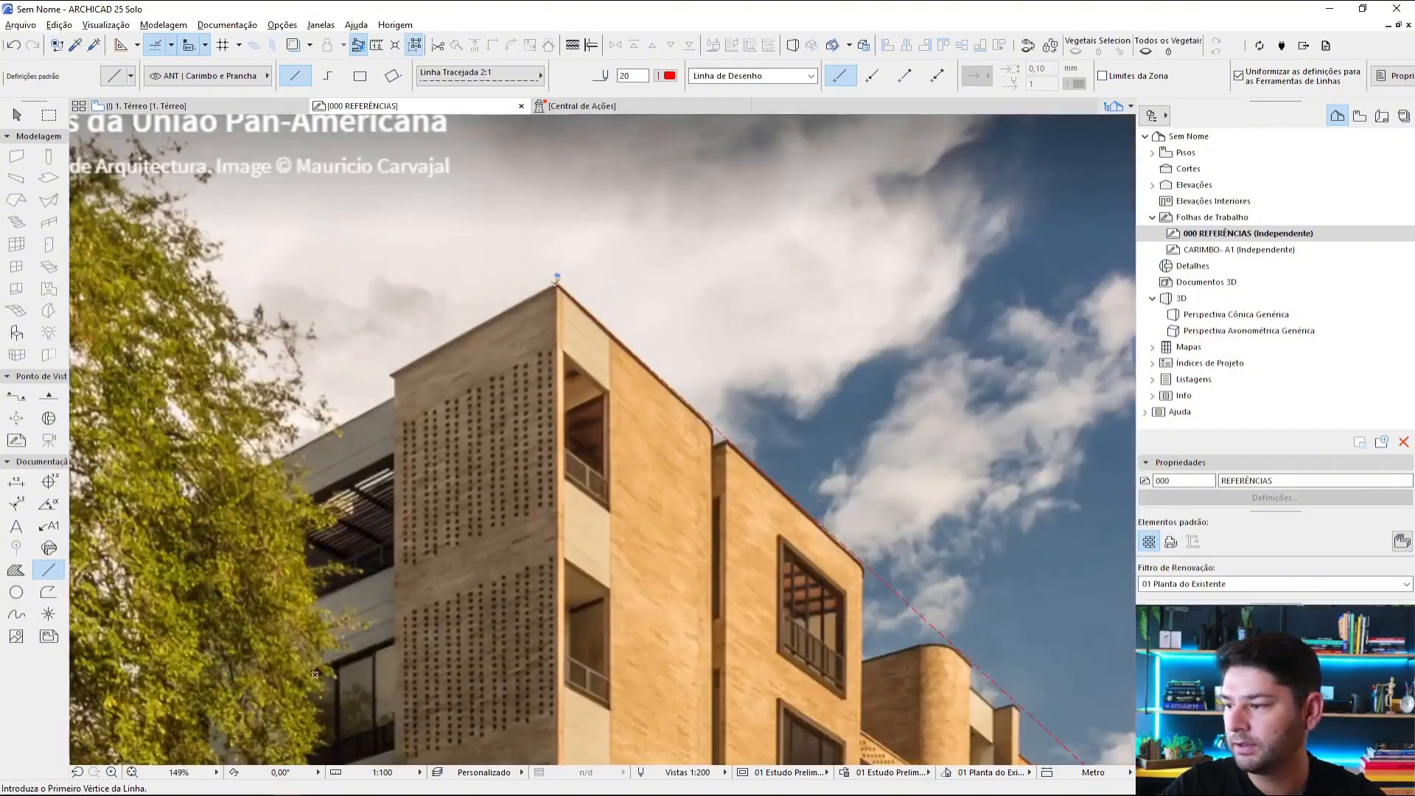
pyautogui.click(562, 286)
pyautogui.scroll(-1, 510, 334)
pyautogui.moveTo(510, 333); pyautogui.dragTo(835, 197, button='middle')
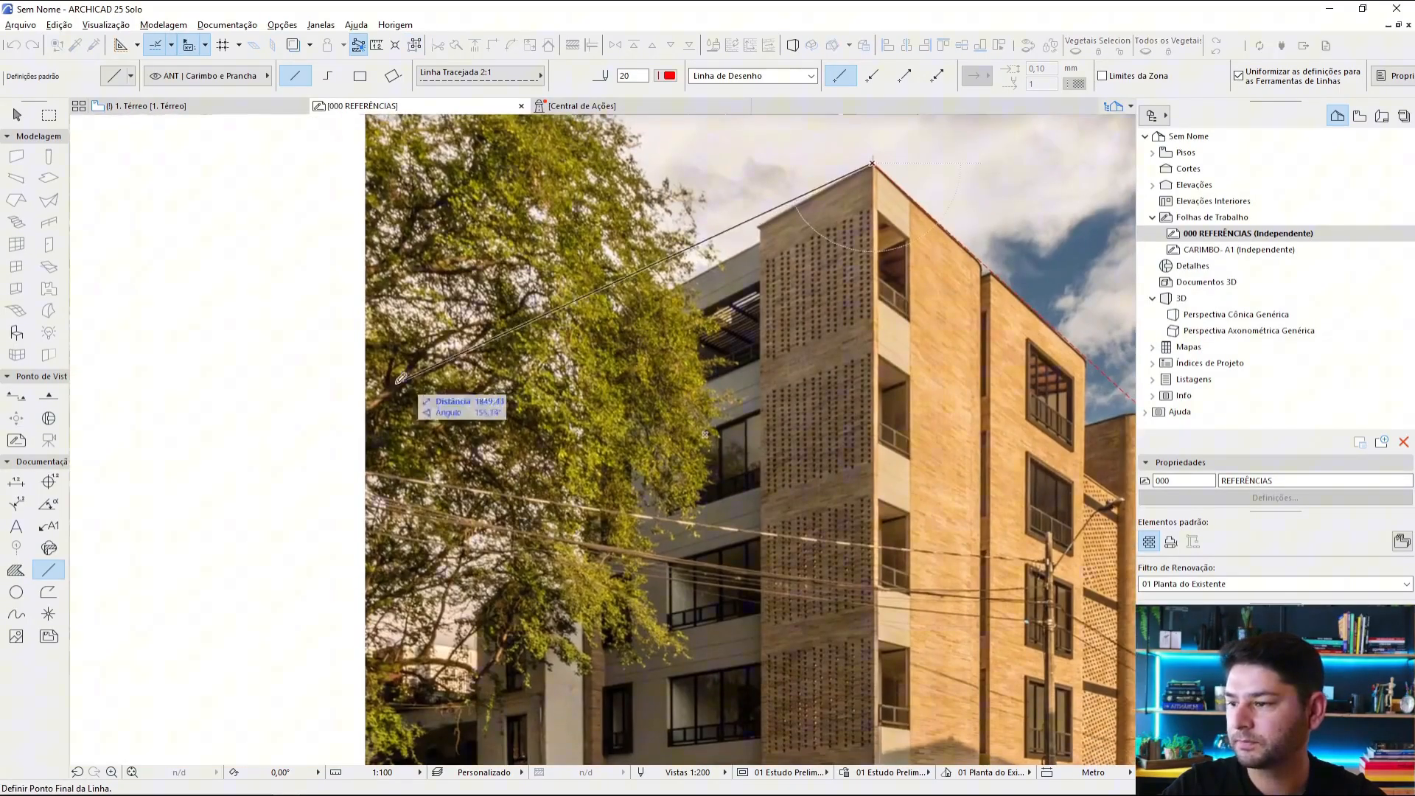
pyautogui.click(174, 534)
# Step: Draw a vertical line down the building's front corner, from the roof corner to just below the photo
pyautogui.scroll(-1, 383, 457)
pyautogui.scroll(4, 802, 210)
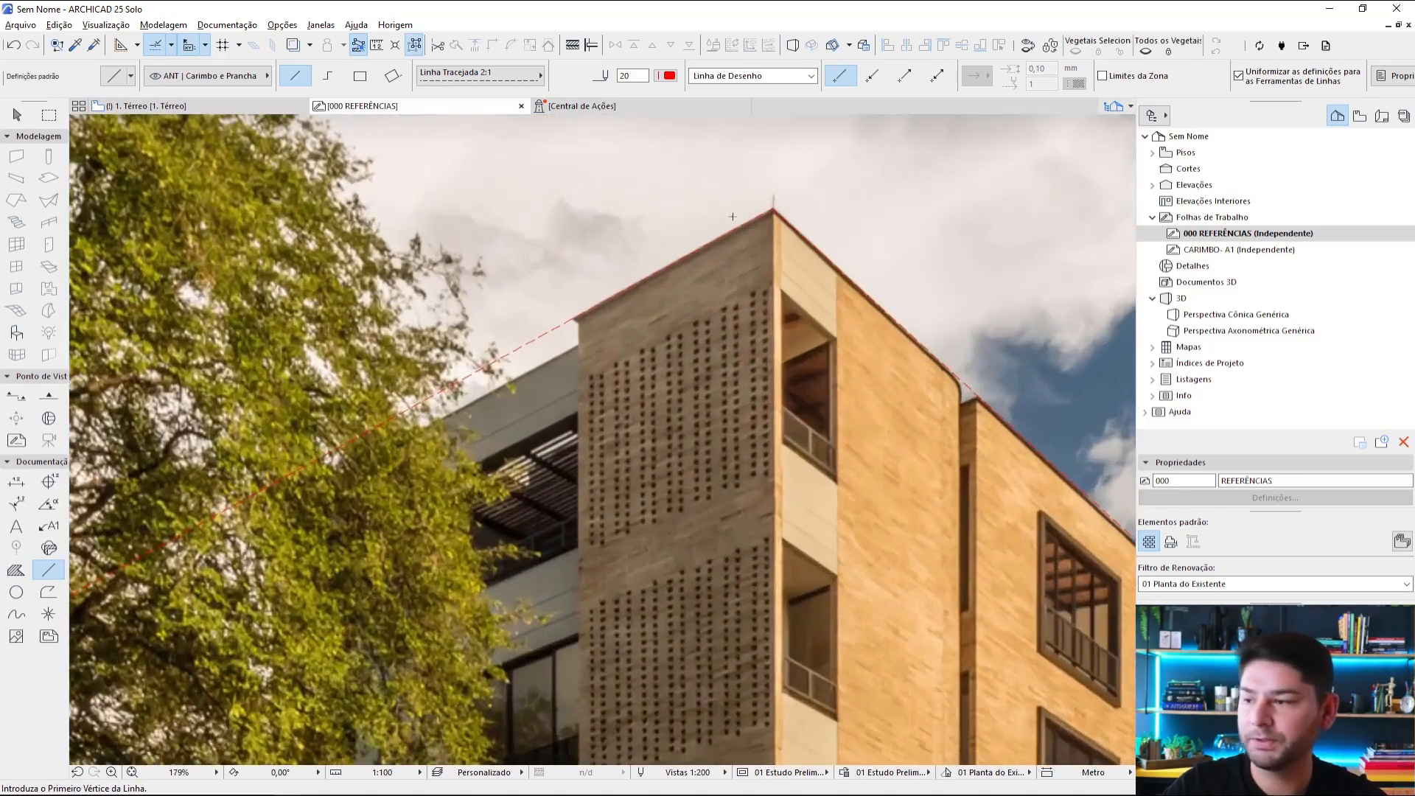
pyautogui.scroll(-6, 774, 210)
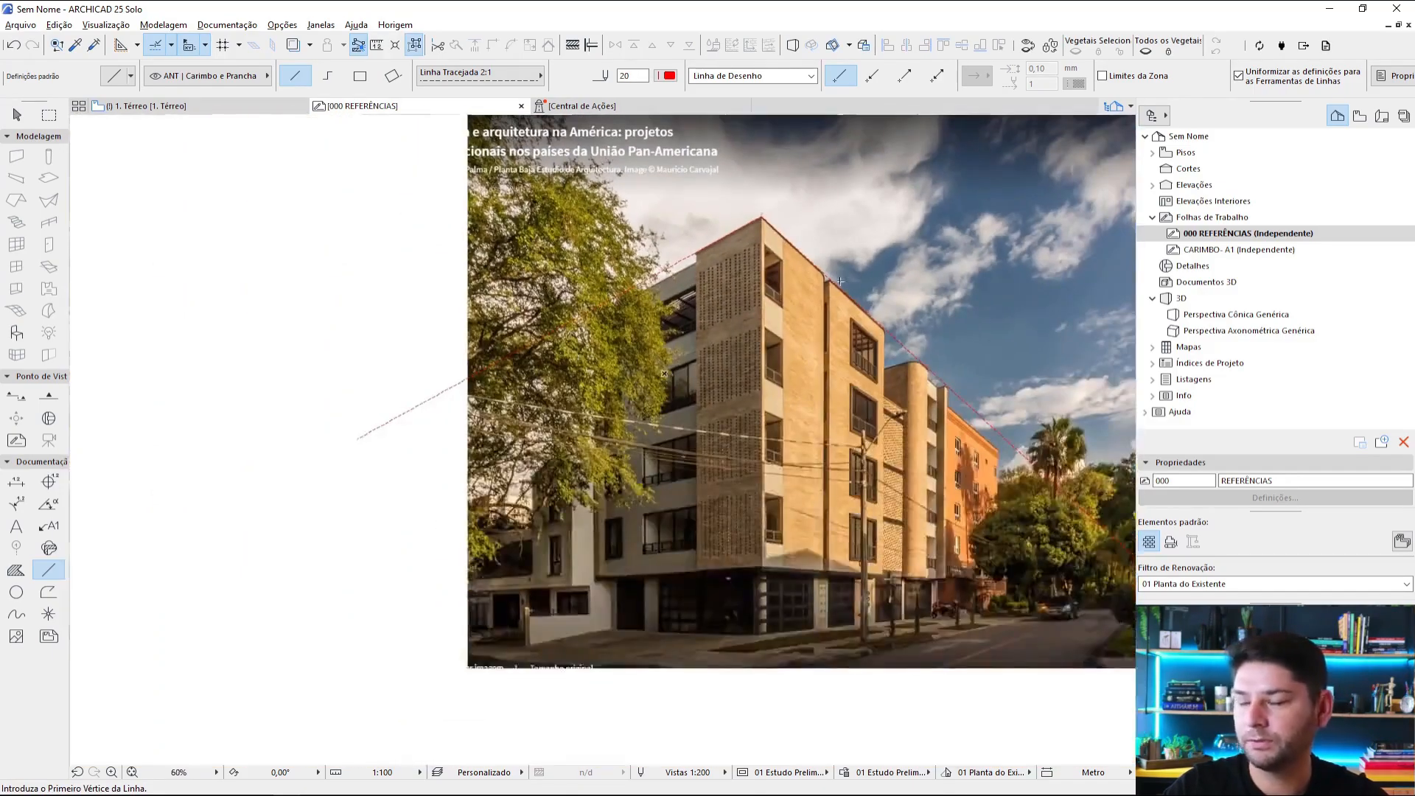
pyautogui.scroll(4, 784, 248)
pyautogui.click(739, 183)
pyautogui.scroll(-4, 743, 317)
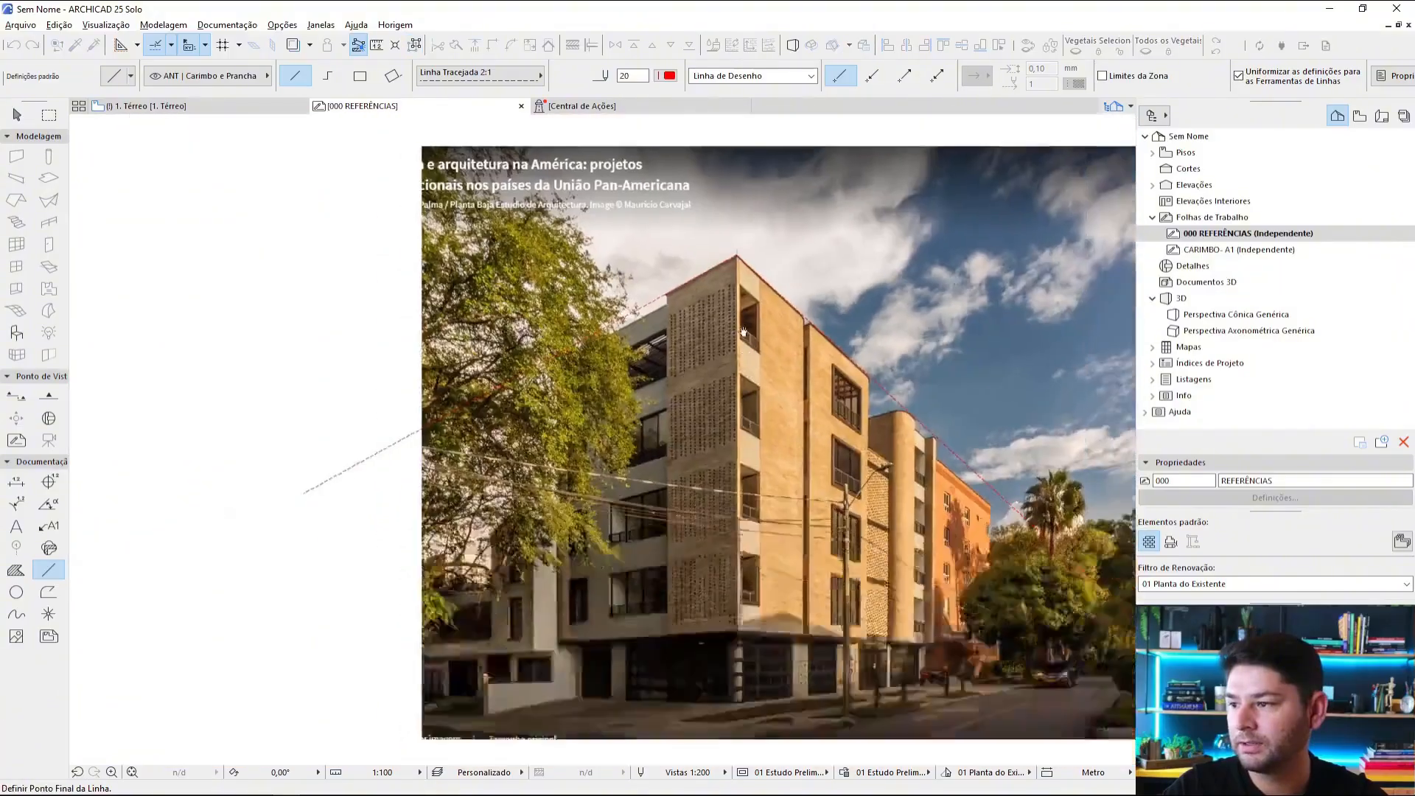
pyautogui.moveTo(762, 656); pyautogui.dragTo(561, 641, button='middle')
pyautogui.click(725, 556)
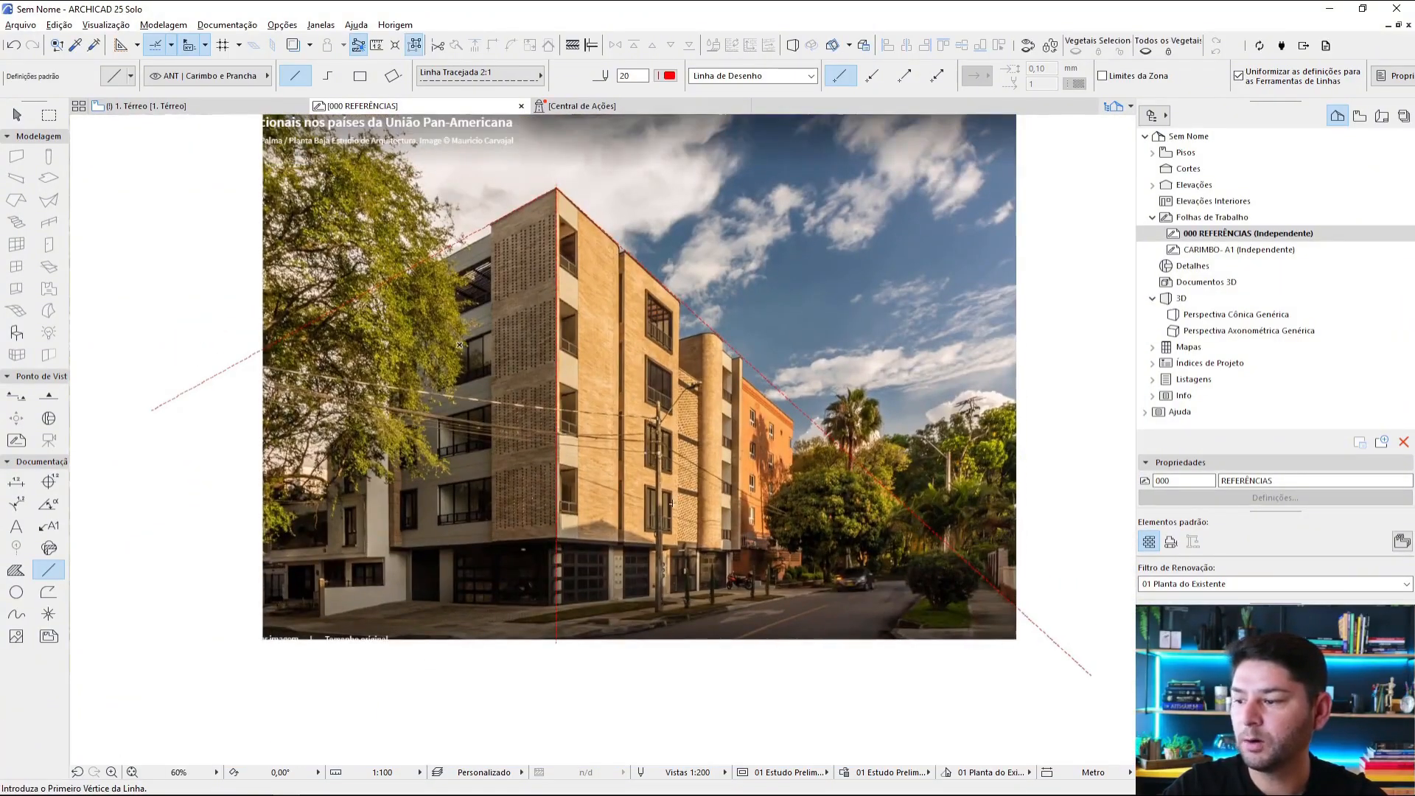
# Step: Draw a line from the corner at the top of the ground floor along the left façade, ending beyond the photo's left edge
pyautogui.scroll(5, 670, 503)
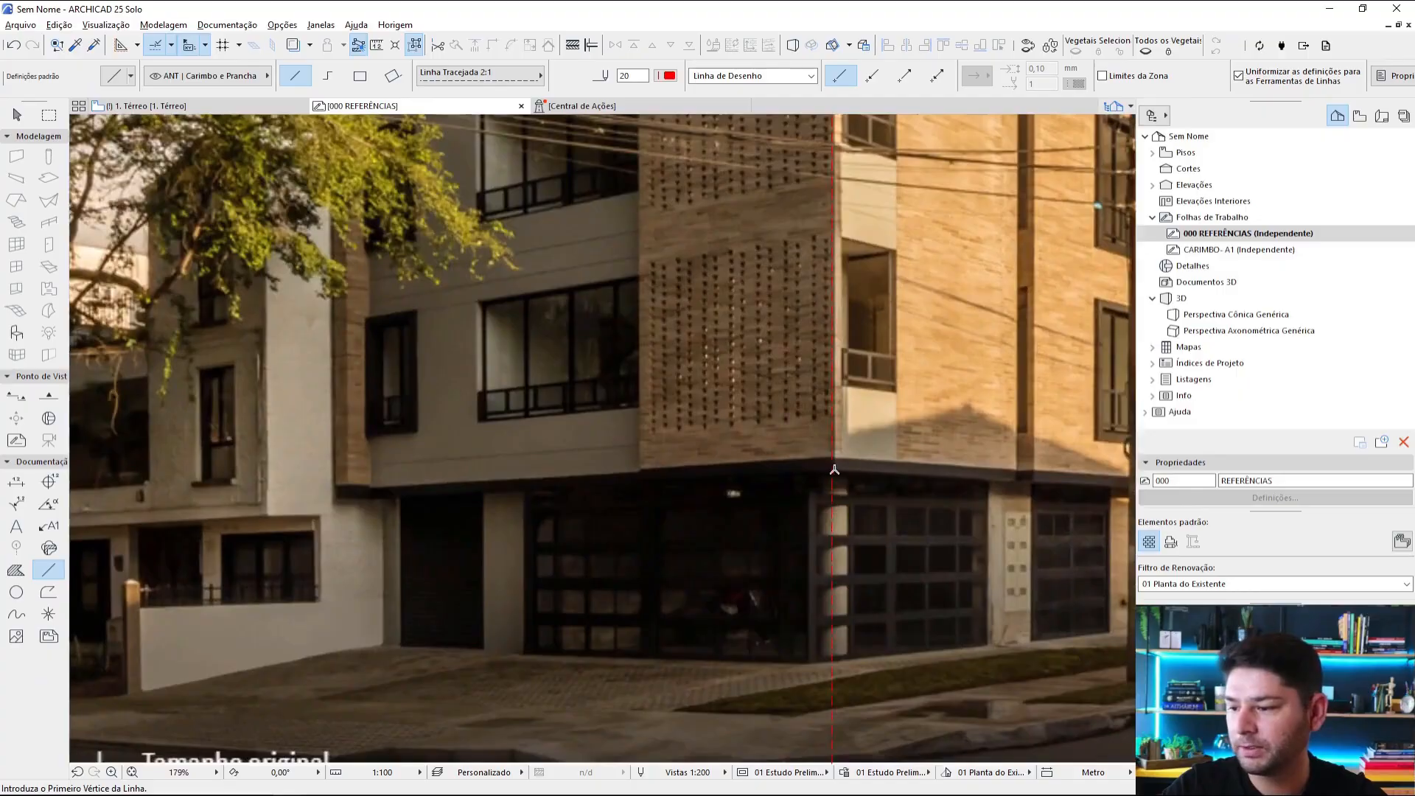
pyautogui.click(832, 470)
pyautogui.scroll(-3, 766, 490)
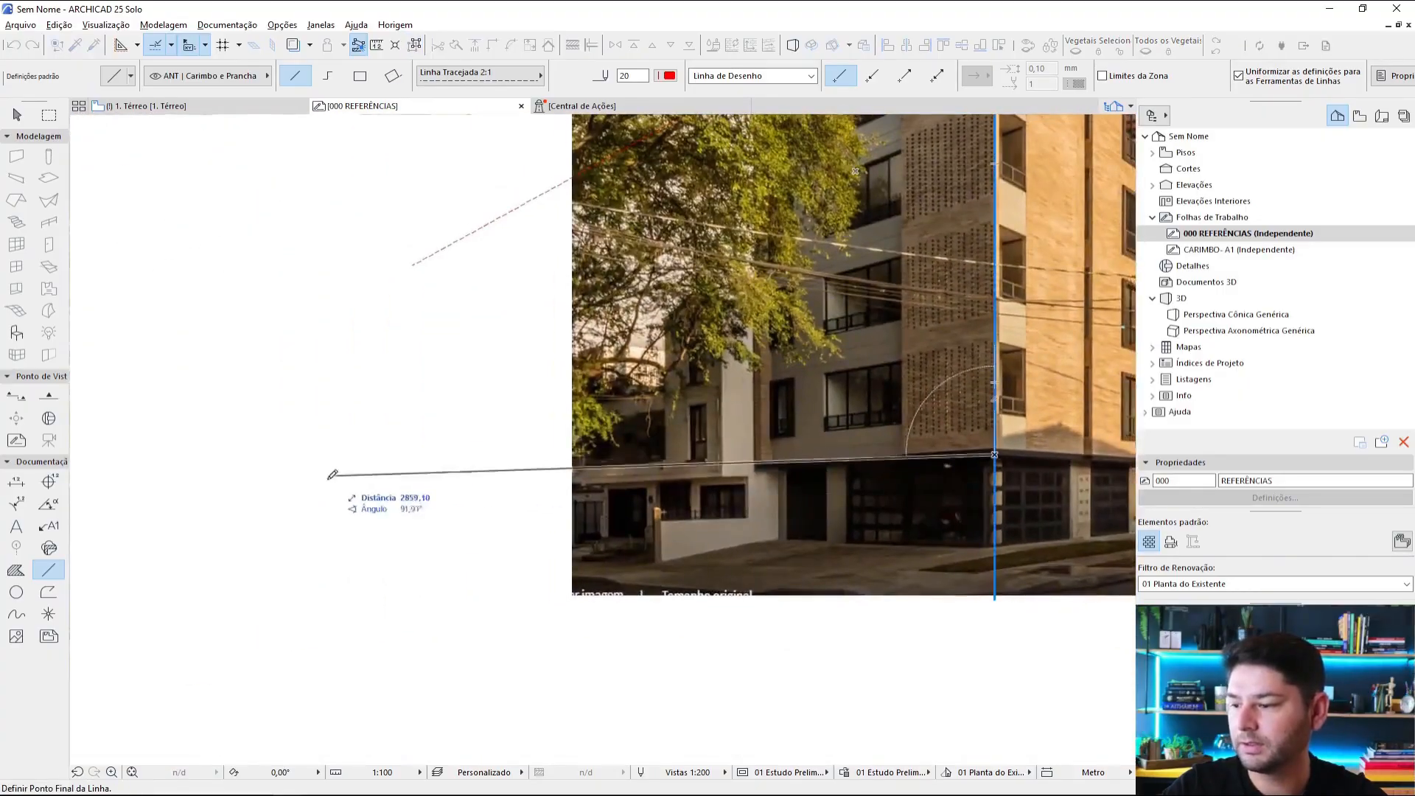
pyautogui.click(324, 492)
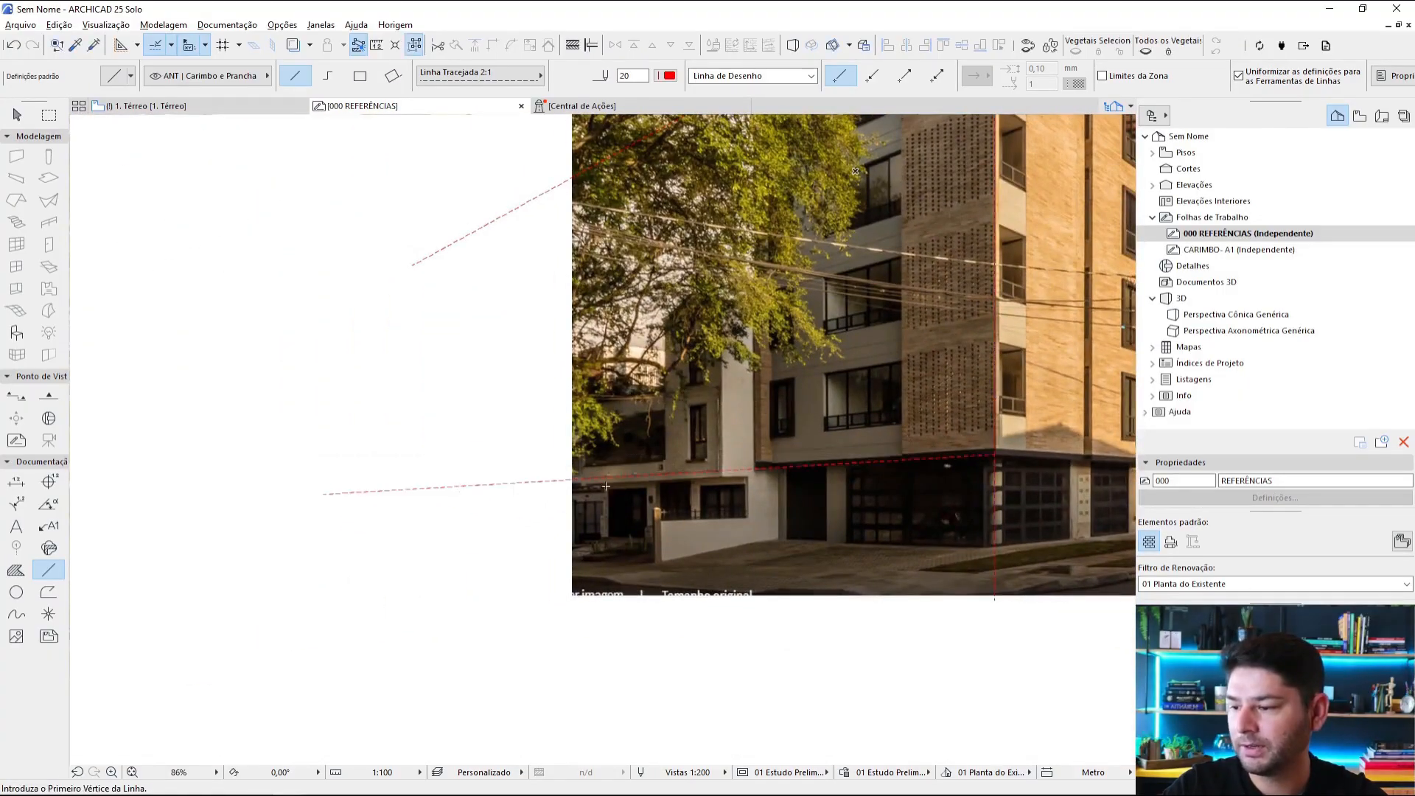
# Step: Extend the upper and lower left façade lines until they intersect at the left vanishing point
pyautogui.scroll(-1, 844, 435)
pyautogui.moveTo(844, 435); pyautogui.dragTo(747, 496, button='middle')
pyautogui.press('Escape')
pyautogui.scroll(-3, 788, 308)
pyautogui.moveTo(787, 308); pyautogui.dragTo(714, 349, button='middle')
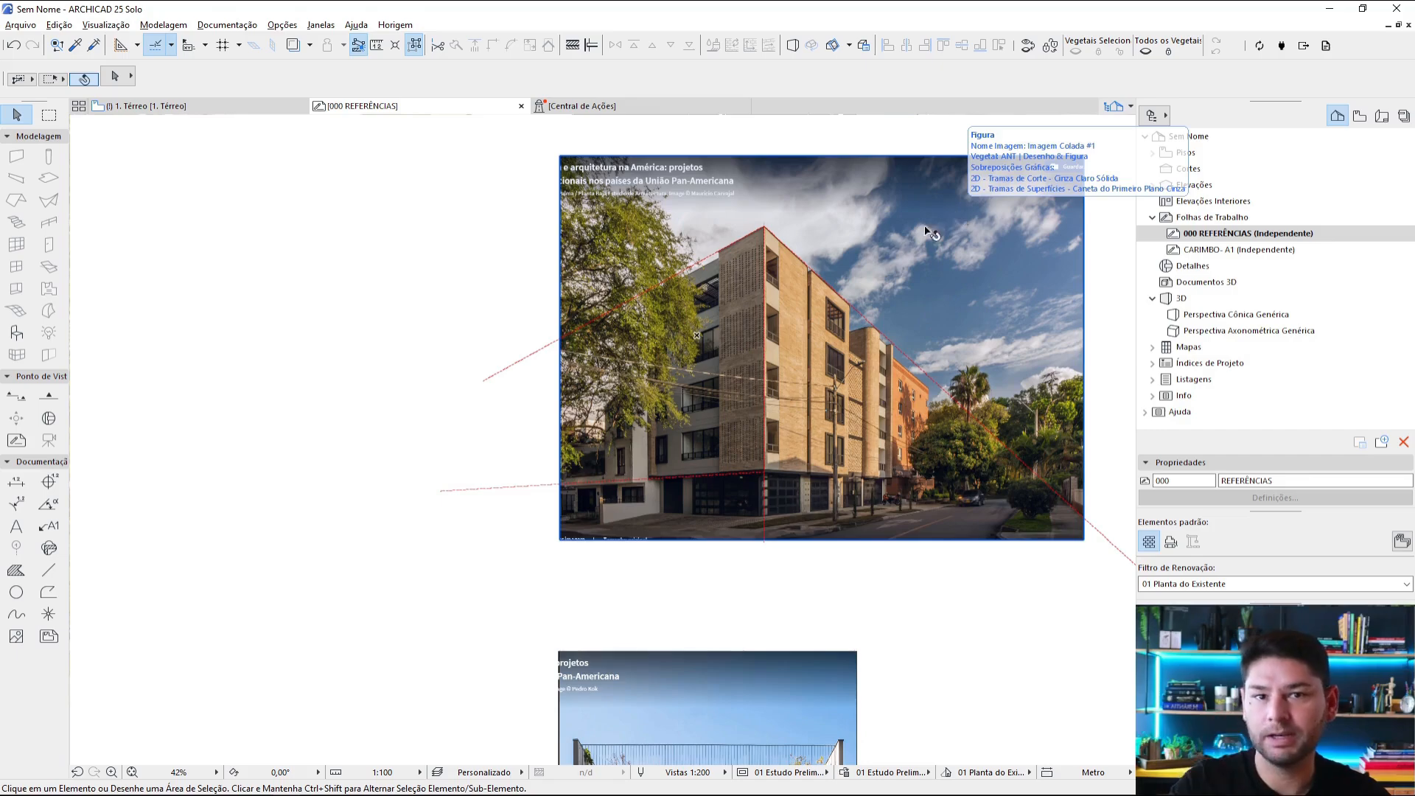
pyautogui.click(551, 378)
pyautogui.click(503, 372)
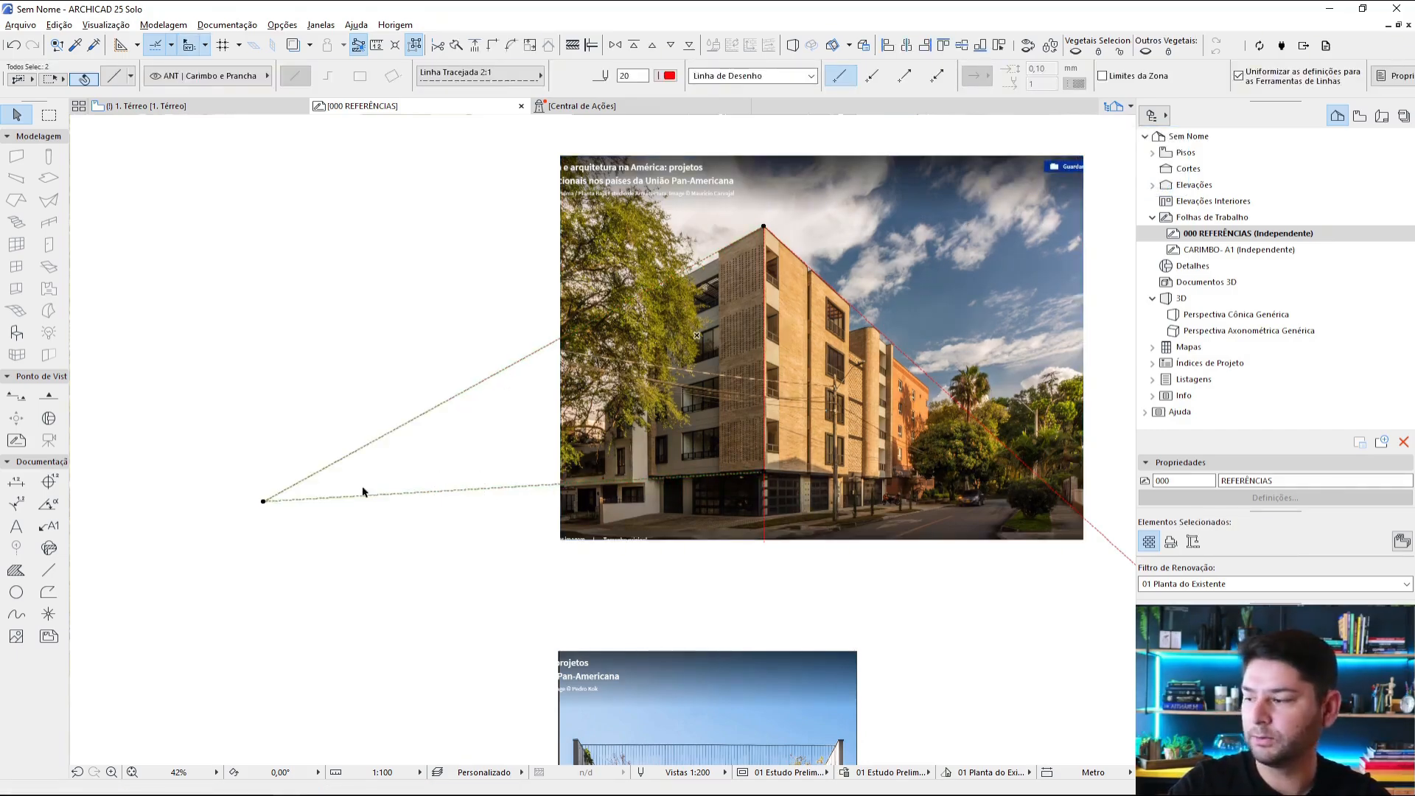
pyautogui.press('Escape')
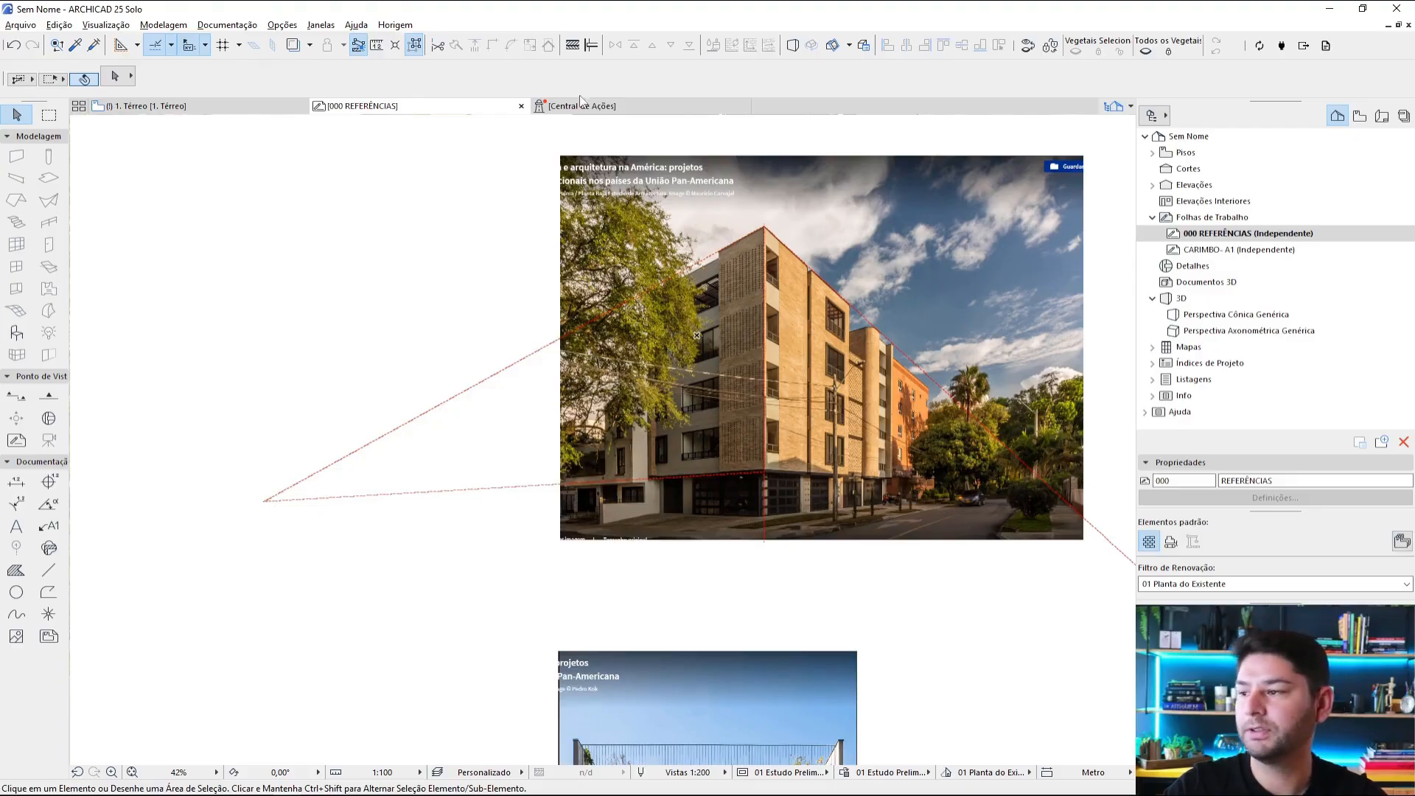
# Step: Draw a horizontal horizon line with green pen 80 and Linha Contínua from the left vanishing point to beyond the photo's right edge
pyautogui.click(49, 570)
pyautogui.click(667, 76)
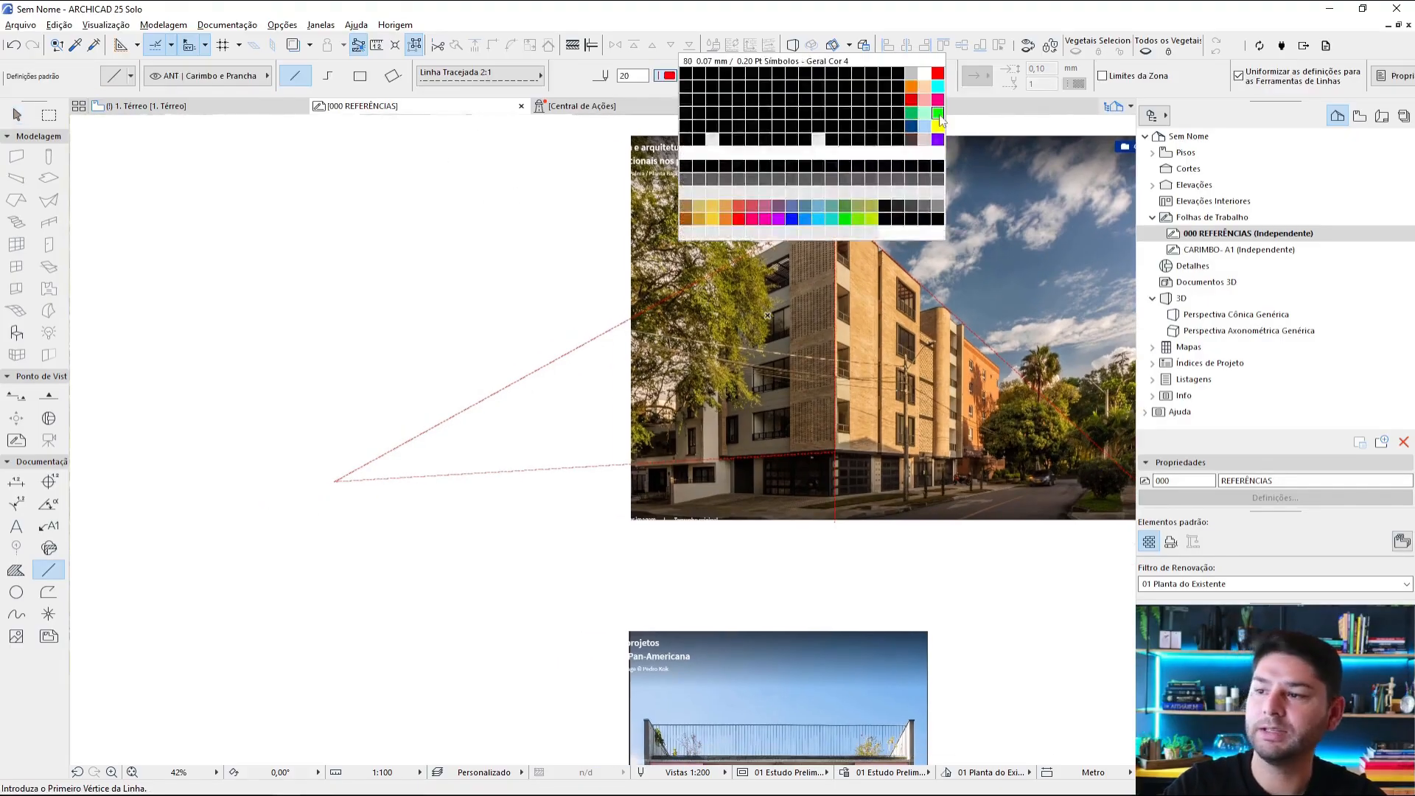
pyautogui.click(938, 113)
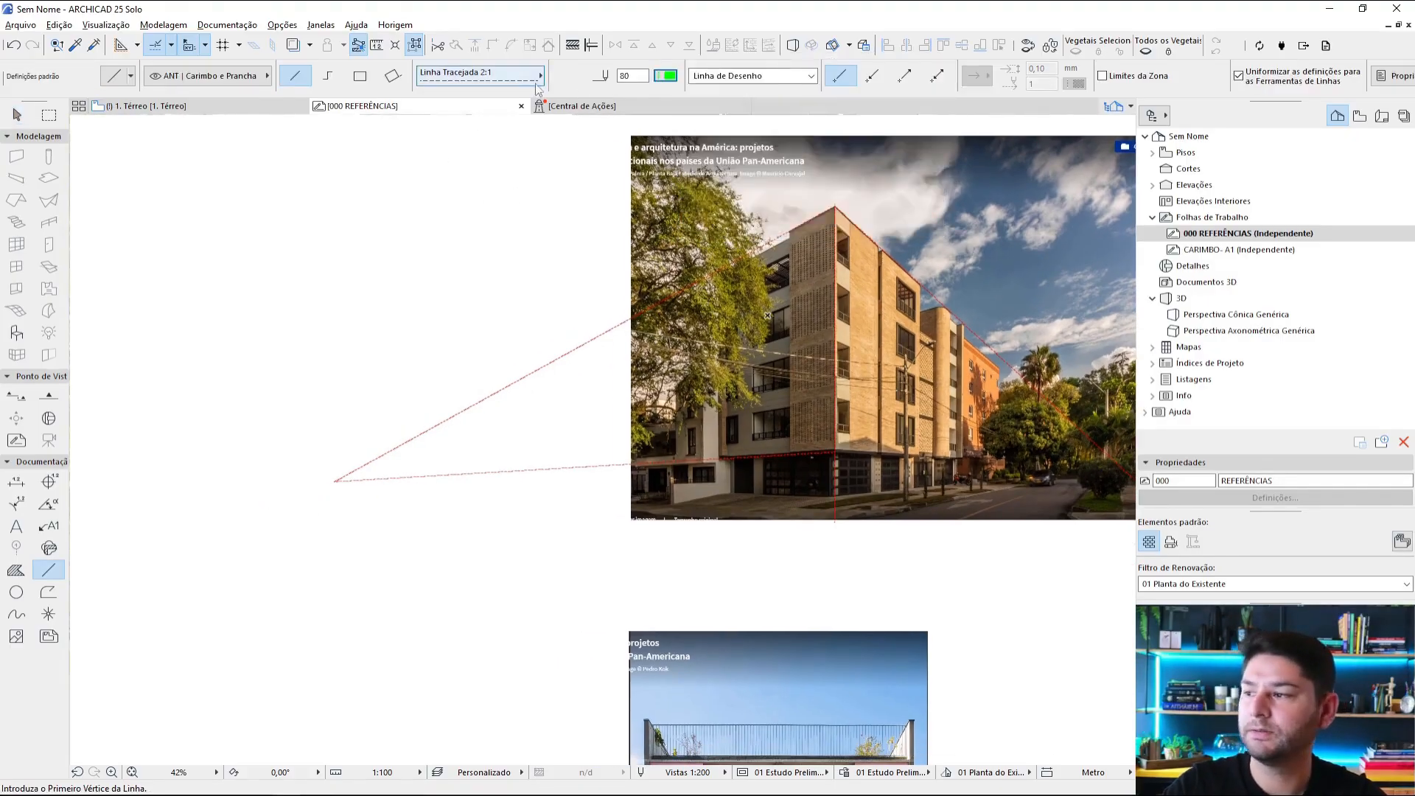
pyautogui.click(479, 75)
pyautogui.click(585, 63)
pyautogui.click(333, 481)
pyautogui.moveTo(1077, 501); pyautogui.dragTo(916, 476, button='middle')
pyautogui.click(1042, 441)
pyautogui.press('Escape')
# Step: Draw a red dashed line from the corner above the ground floor along the base of the right façade's brickwork
pyautogui.scroll(4, 914, 451)
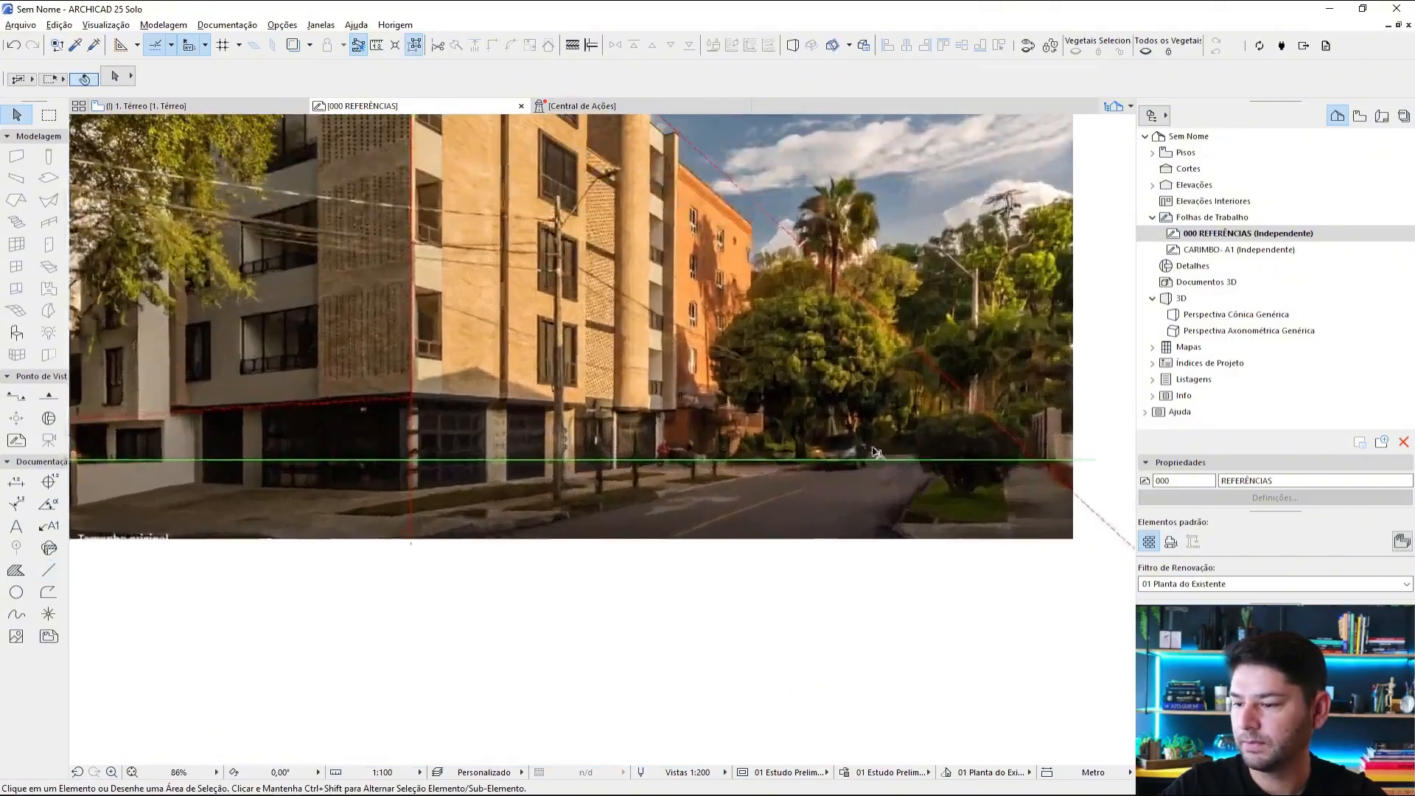
pyautogui.scroll(-2, 781, 451)
pyautogui.moveTo(781, 451); pyautogui.dragTo(1111, 421, button='middle')
pyautogui.scroll(3, 593, 415)
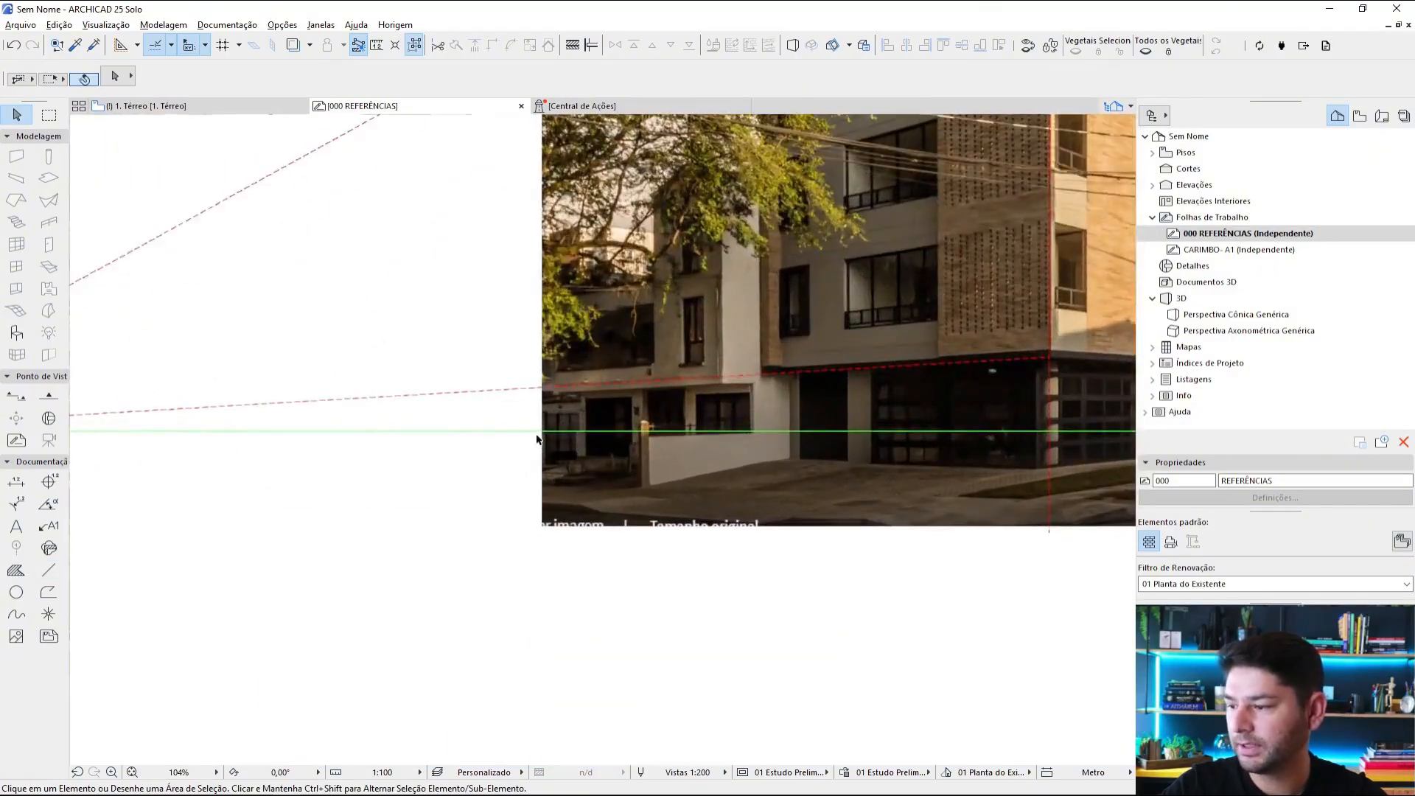
pyautogui.scroll(-3, 611, 435)
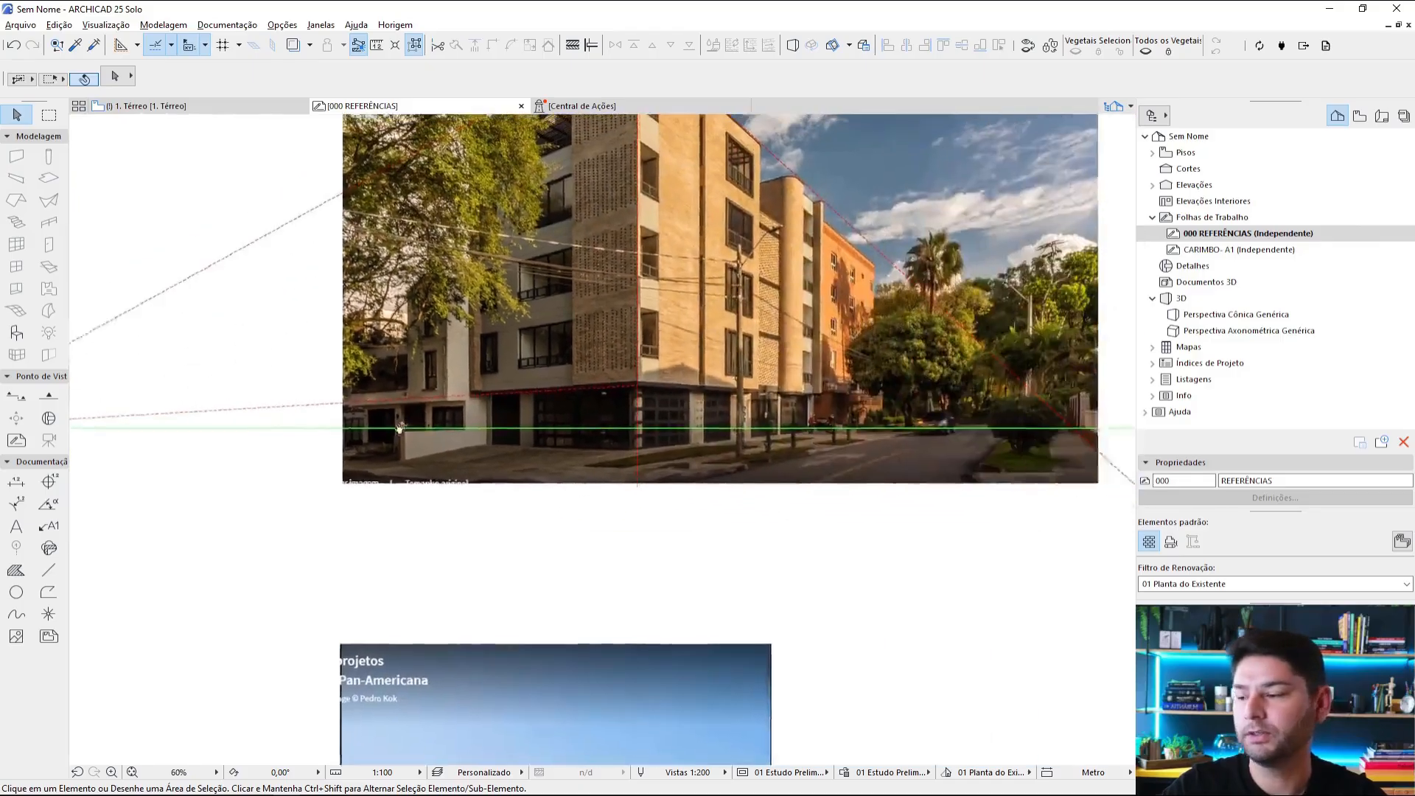
pyautogui.scroll(4, 617, 410)
pyautogui.press('l')
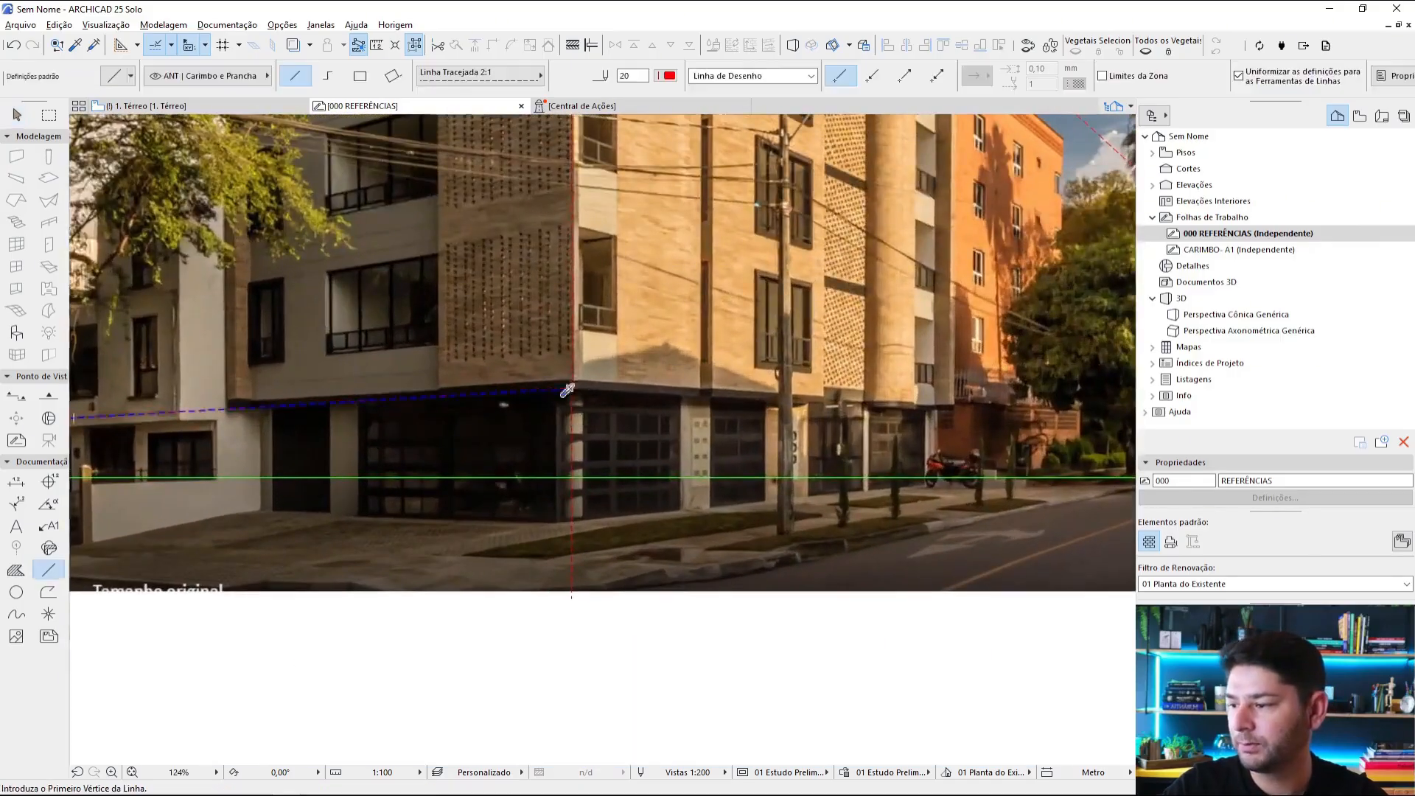
pyautogui.click(572, 387)
pyautogui.scroll(-2, 919, 456)
pyautogui.moveTo(921, 457); pyautogui.dragTo(648, 431, button='middle')
pyautogui.scroll(3, 652, 416)
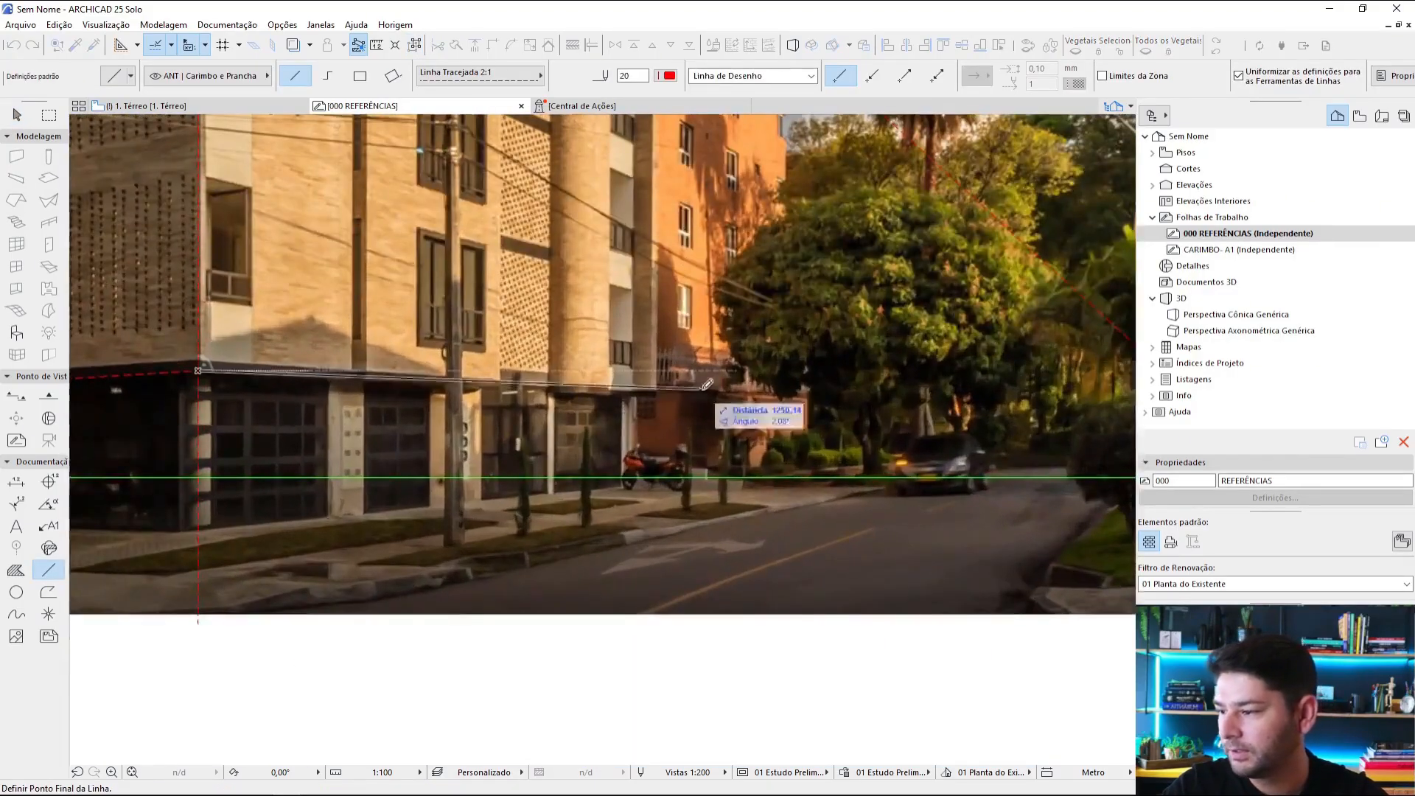
pyautogui.click(509, 387)
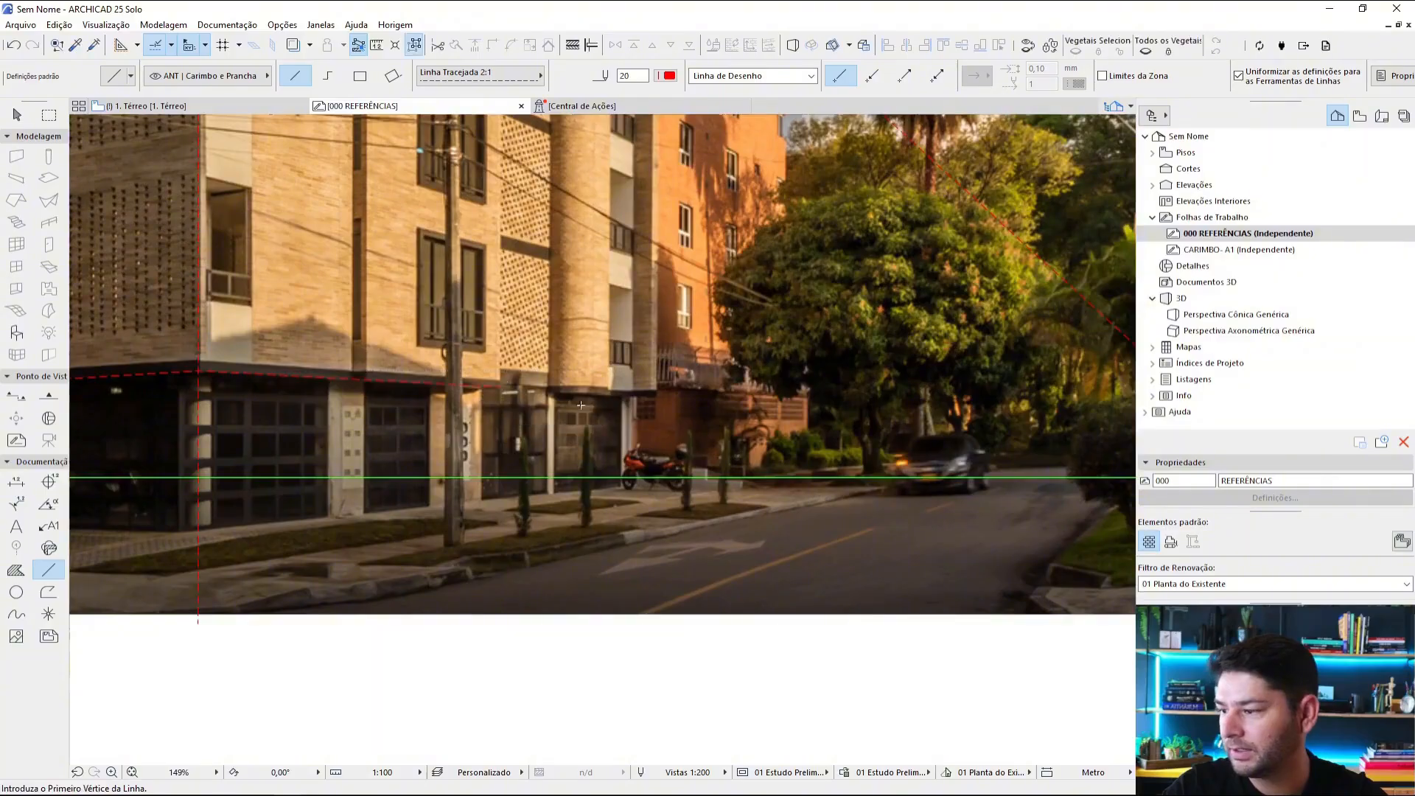
pyautogui.scroll(-2, 515, 458)
pyautogui.press('Escape')
# Step: Intersect the right roofline line with the lower right façade line at the right vanishing point
pyautogui.scroll(-3, 504, 450)
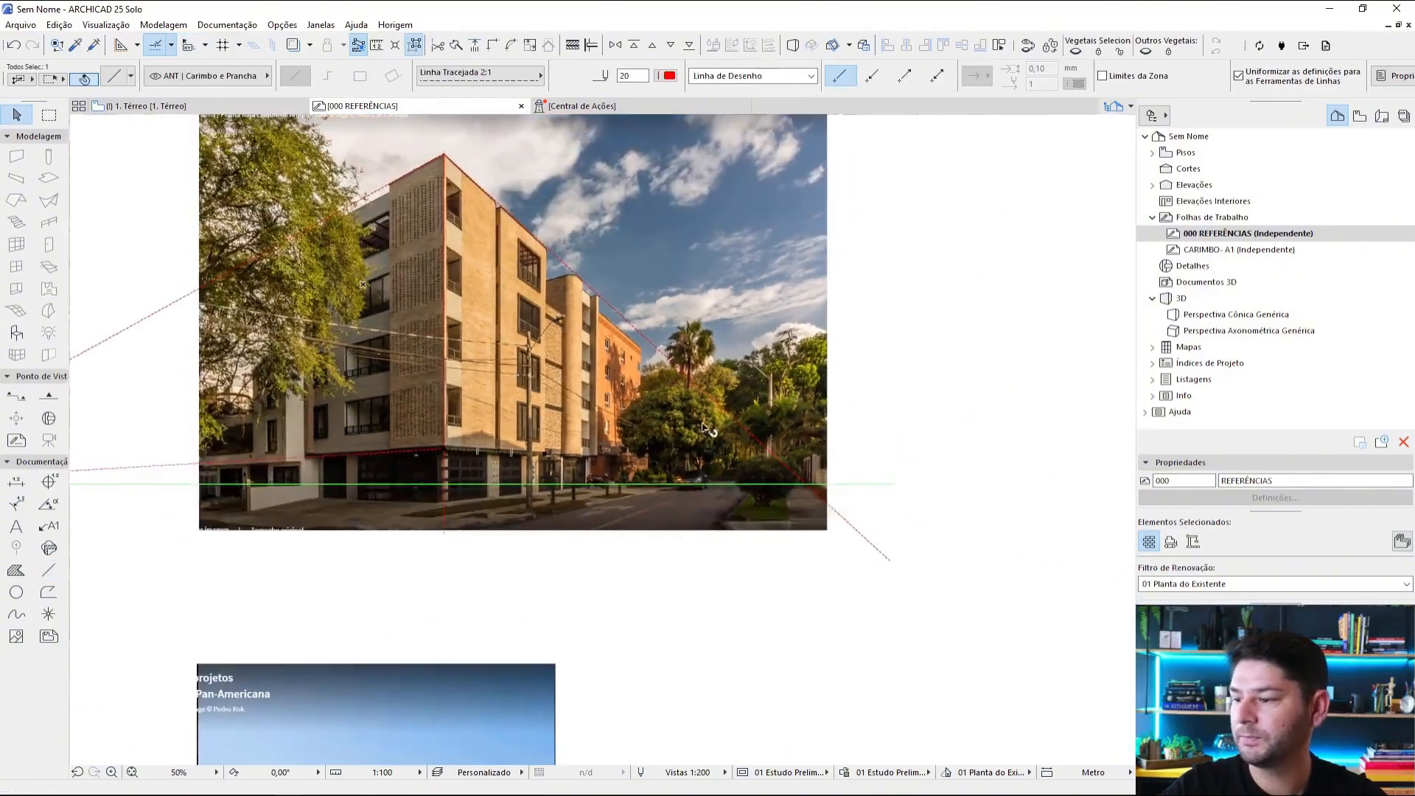
pyautogui.click(707, 401)
pyautogui.keyDown('shift'); pyautogui.click(862, 535); pyautogui.keyUp('shift')
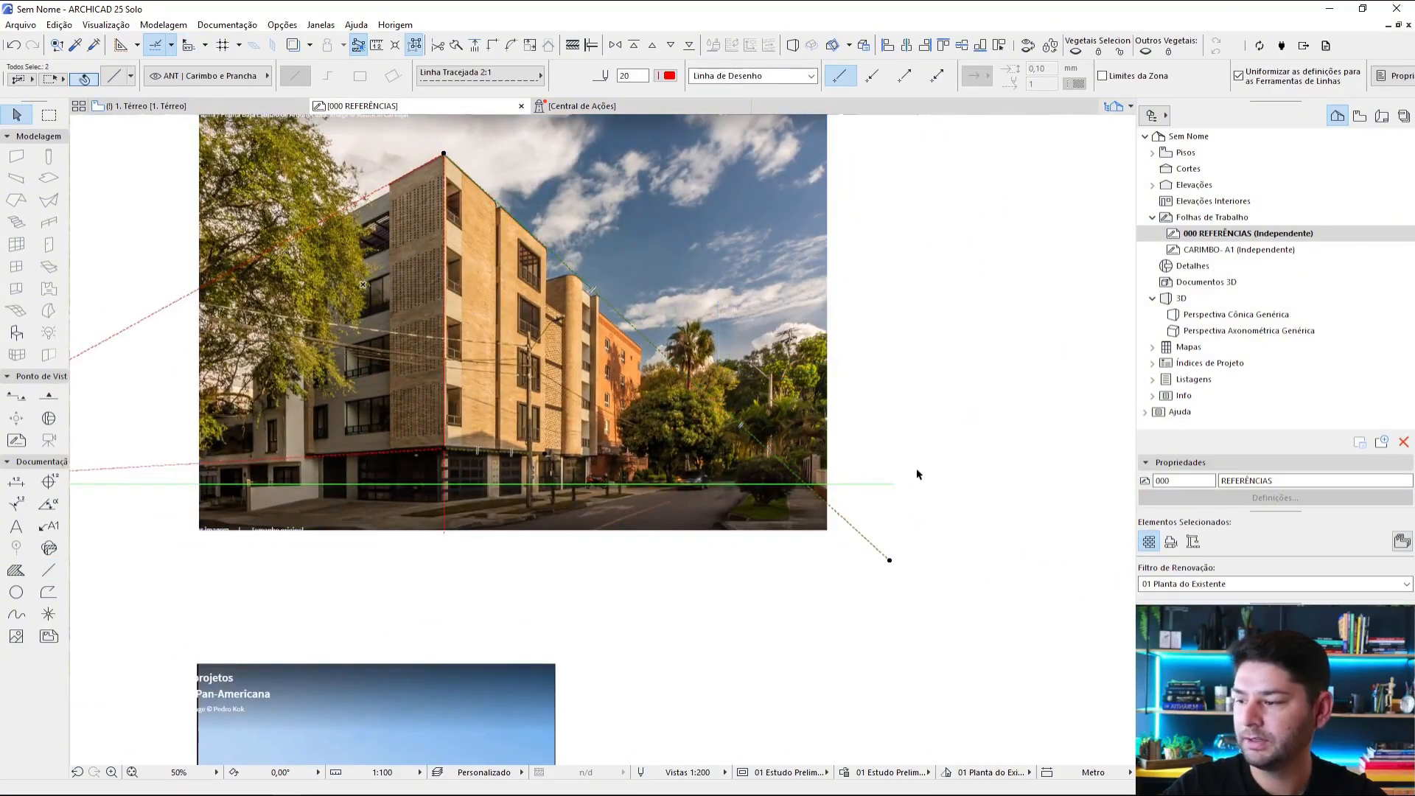
pyautogui.press('Escape')
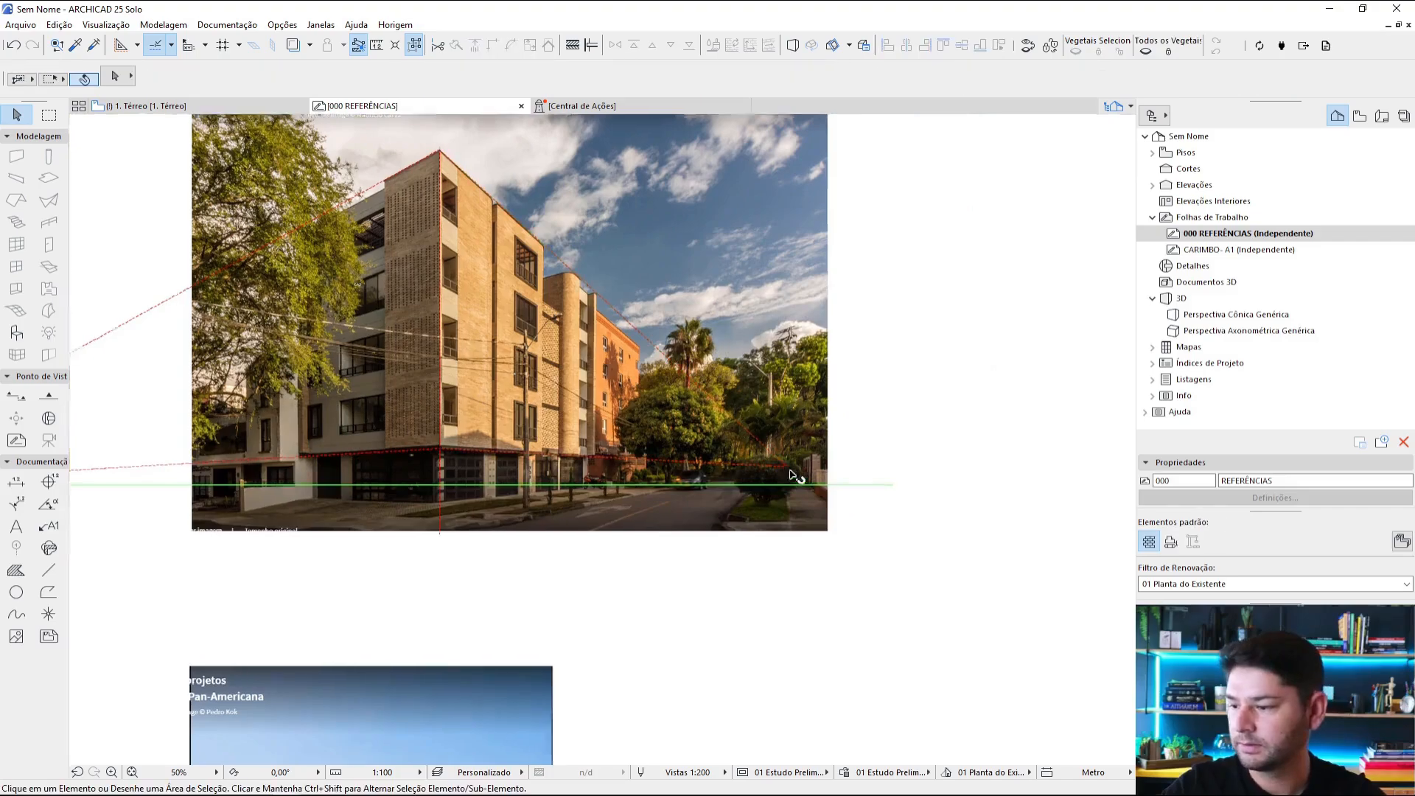
# Step: Examine where the right façade's upper and lower perspective lines meet in relation to the green horizon line
pyautogui.scroll(5, 788, 486)
pyautogui.moveTo(779, 462); pyautogui.dragTo(1002, 477, button='middle')
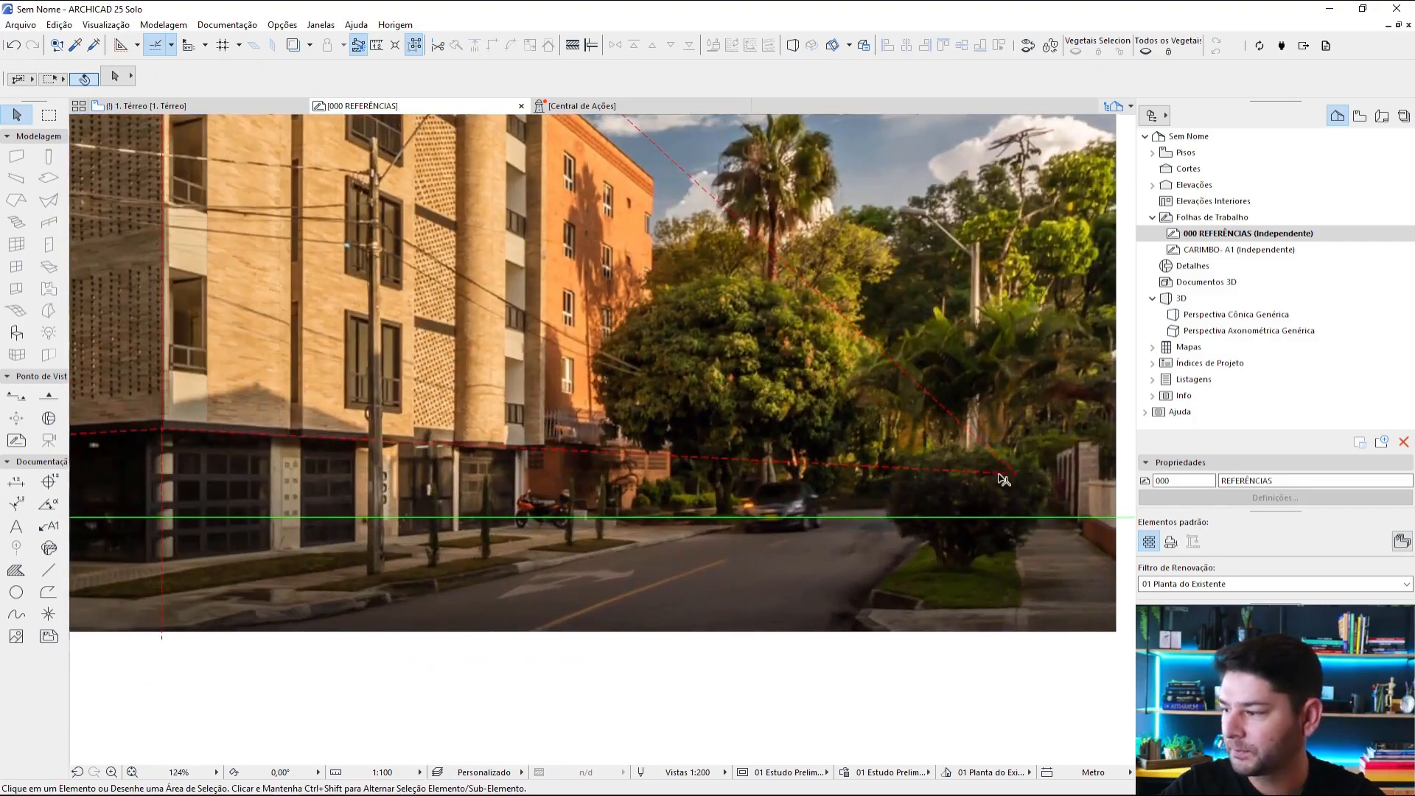
pyautogui.scroll(-2, 255, 464)
pyautogui.moveTo(254, 464); pyautogui.dragTo(820, 419, button='middle')
pyautogui.scroll(-2, 823, 422)
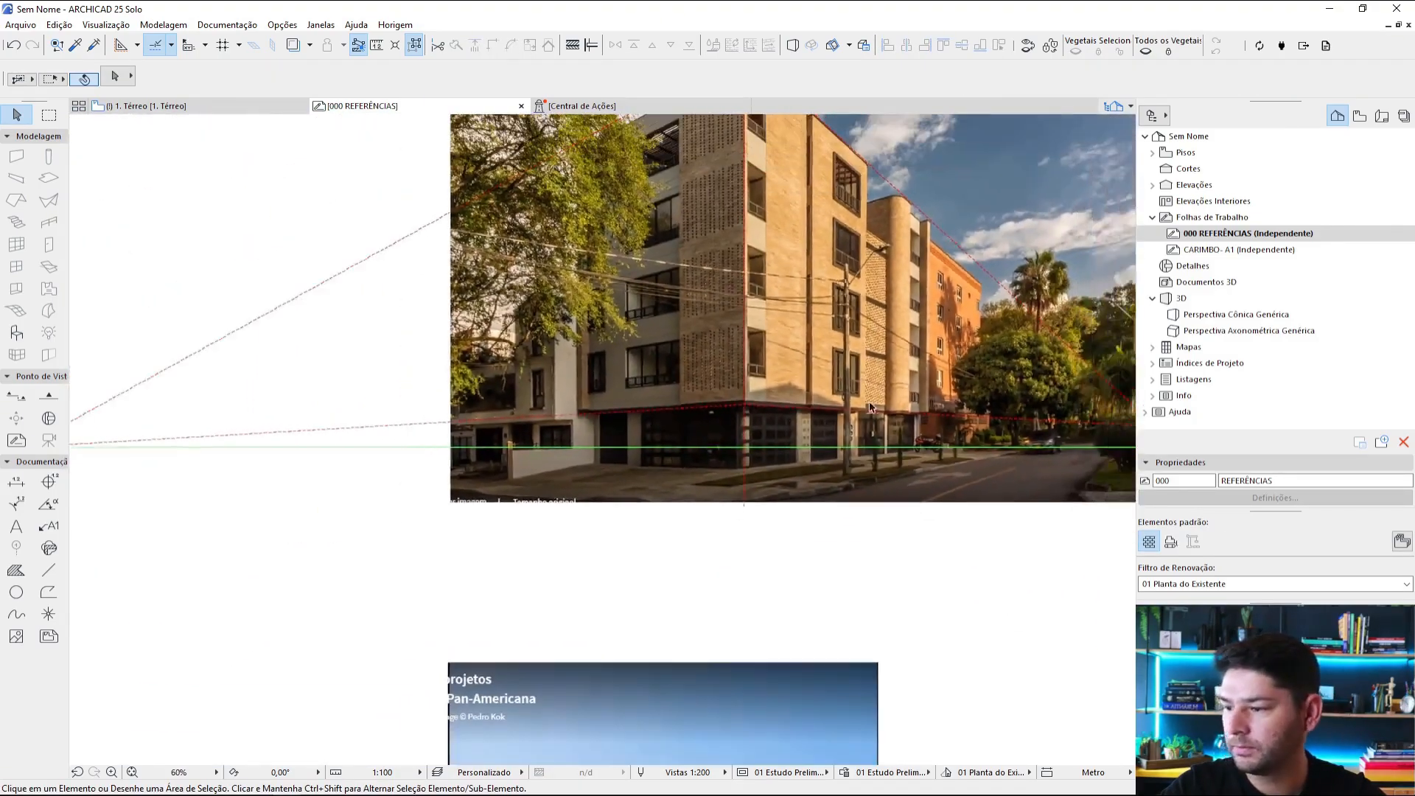
pyautogui.moveTo(857, 320); pyautogui.dragTo(758, 430, button='middle')
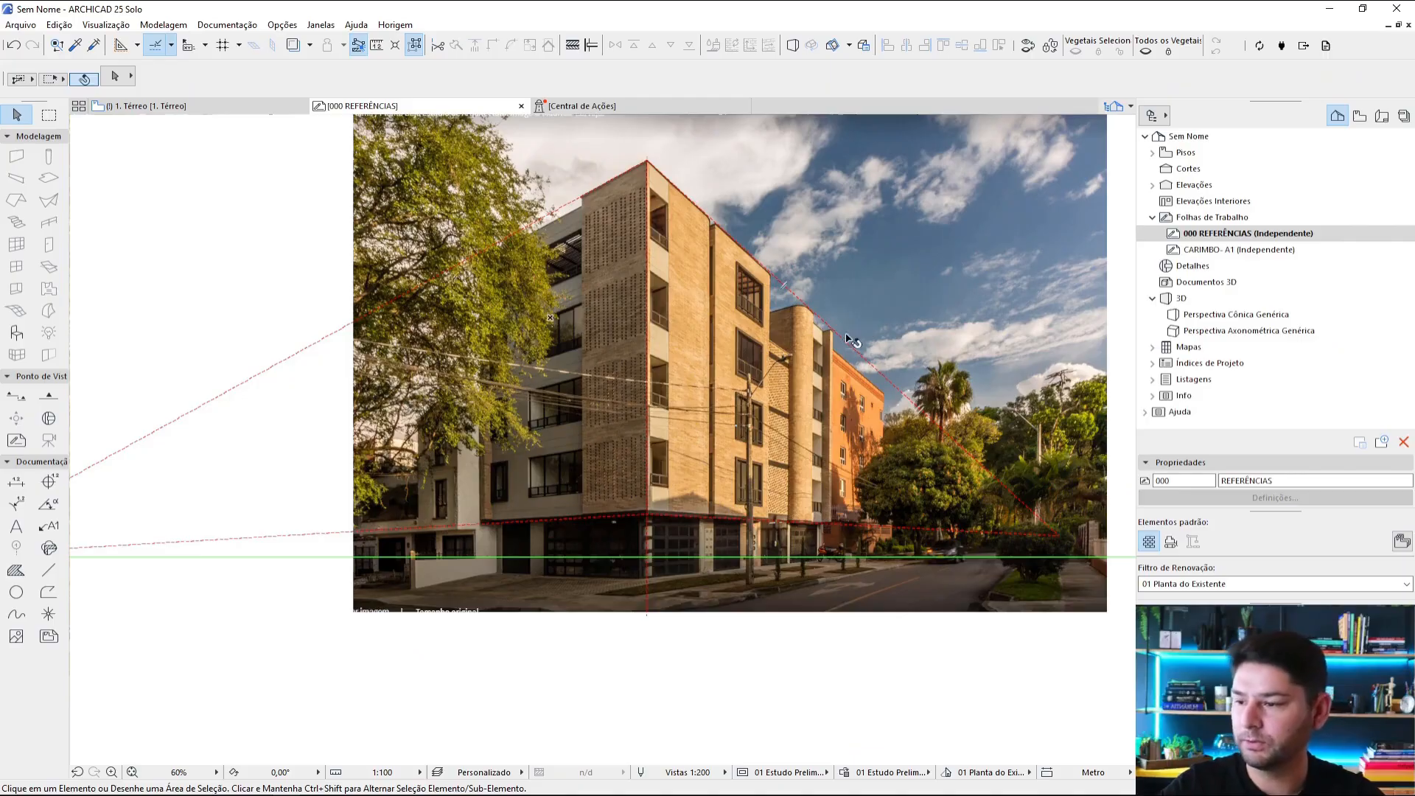
pyautogui.scroll(4, 851, 340)
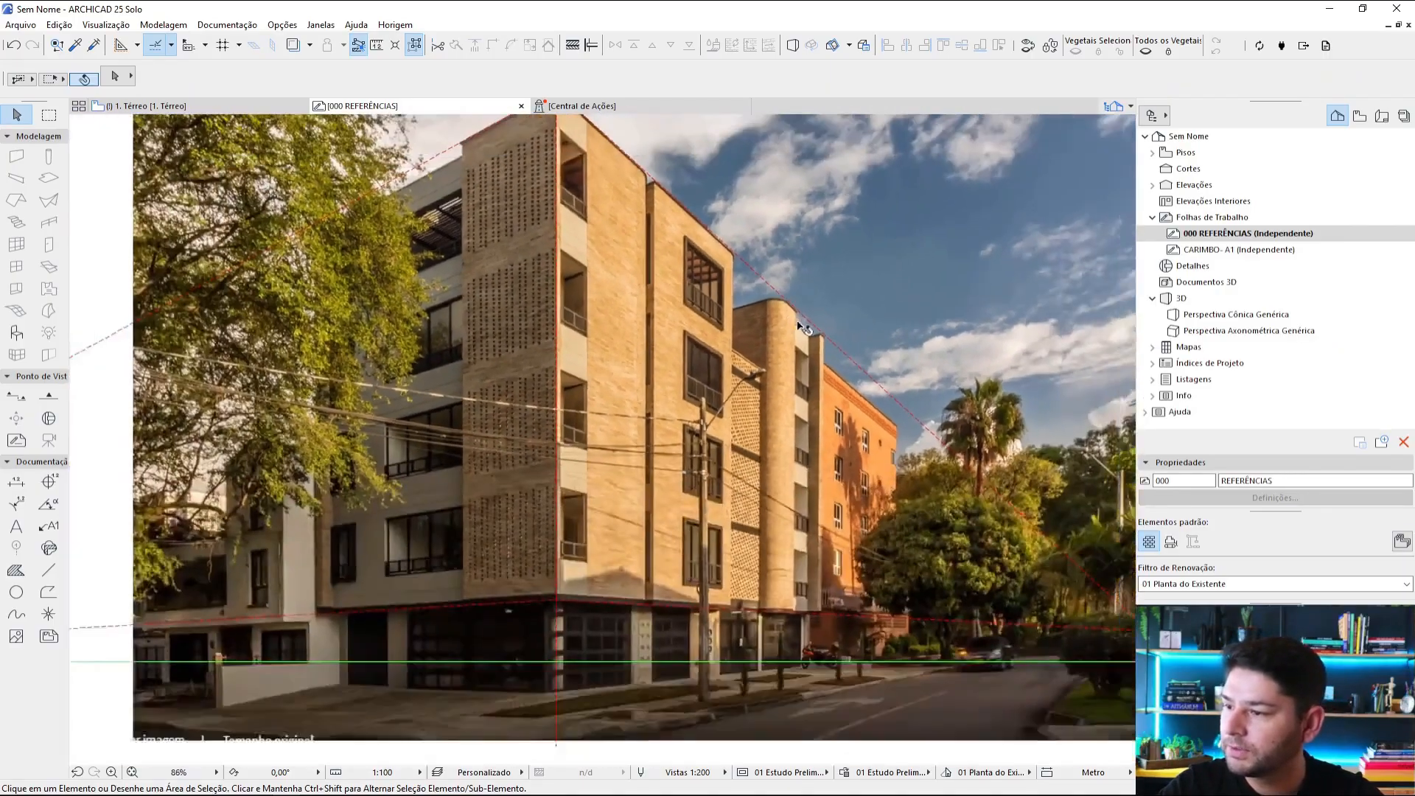
pyautogui.moveTo(798, 325); pyautogui.dragTo(582, 152, button='middle')
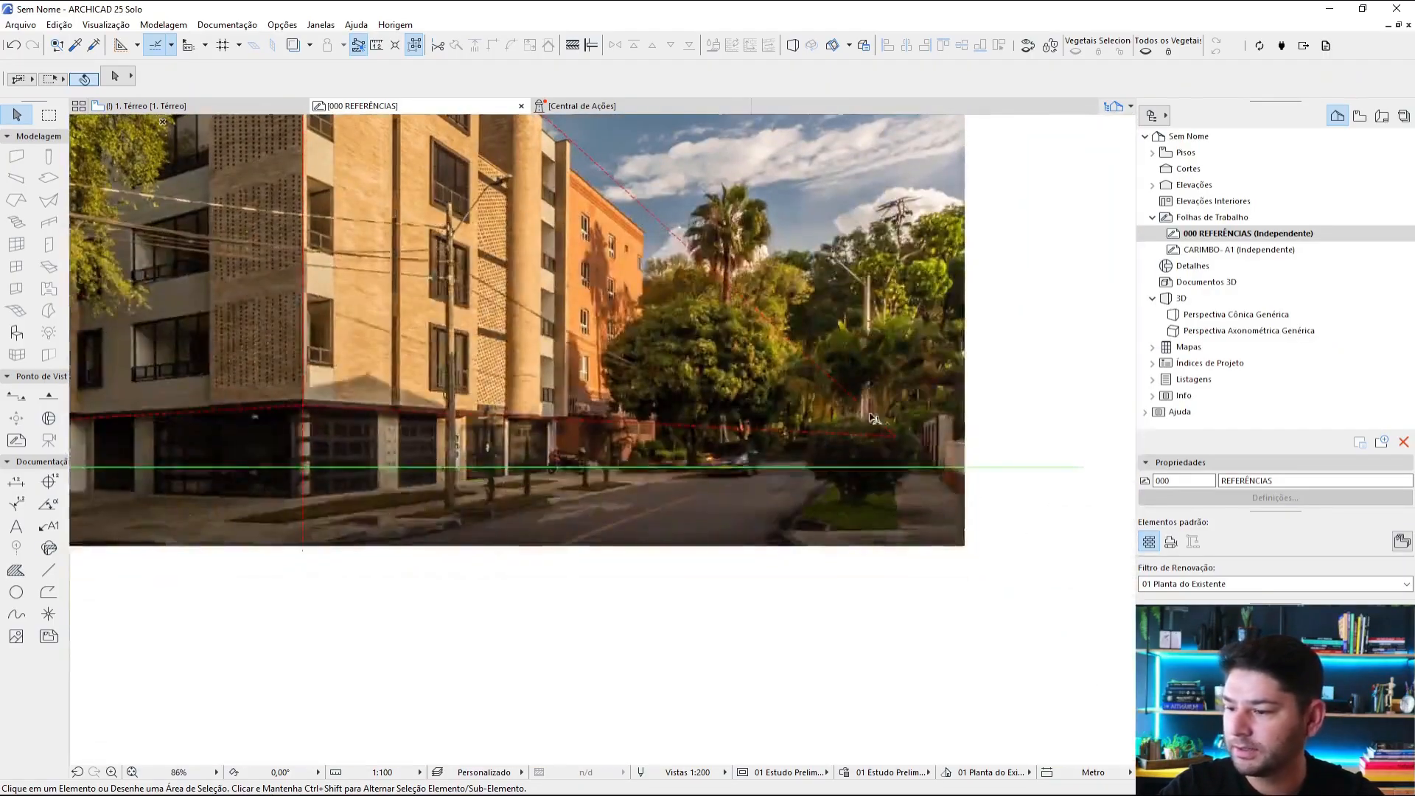
# Step: Draw a second horizontal green line, pen 80 and Linha Contínua, from the right vanishing point leftward past the left vanishing point
pyautogui.keyDown('alt'); pyautogui.click(959, 467); pyautogui.keyUp('alt')
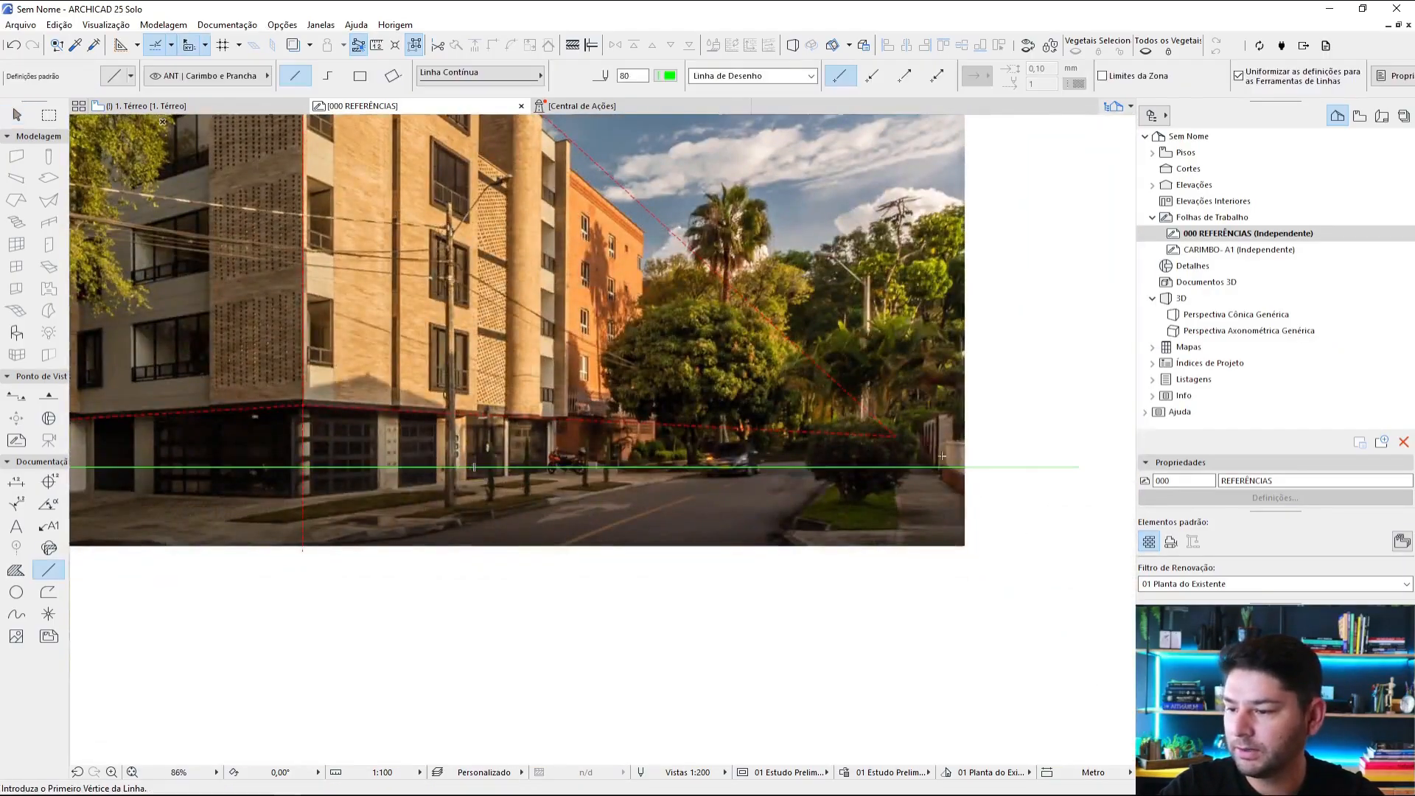
pyautogui.click(895, 434)
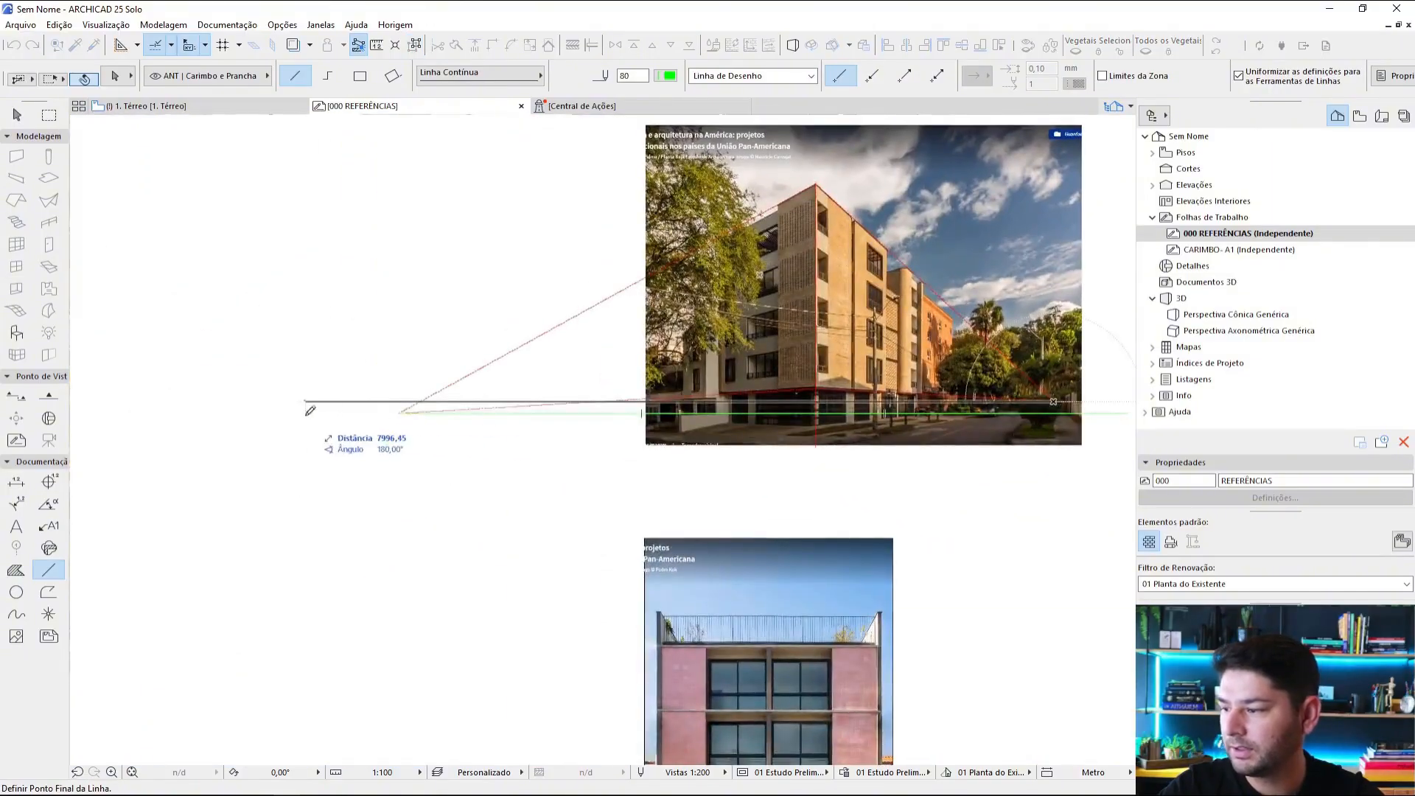
pyautogui.click(306, 413)
pyautogui.scroll(7, 846, 385)
pyautogui.moveTo(950, 398); pyautogui.dragTo(783, 423, button='middle')
pyautogui.press('Escape')
# Step: Compare the two green horizon lines against the left and right vanishing points across the photo
pyautogui.scroll(-3, 810, 426)
pyautogui.moveTo(946, 438); pyautogui.dragTo(865, 446, button='middle')
pyautogui.moveTo(768, 246); pyautogui.dragTo(814, 333, button='middle')
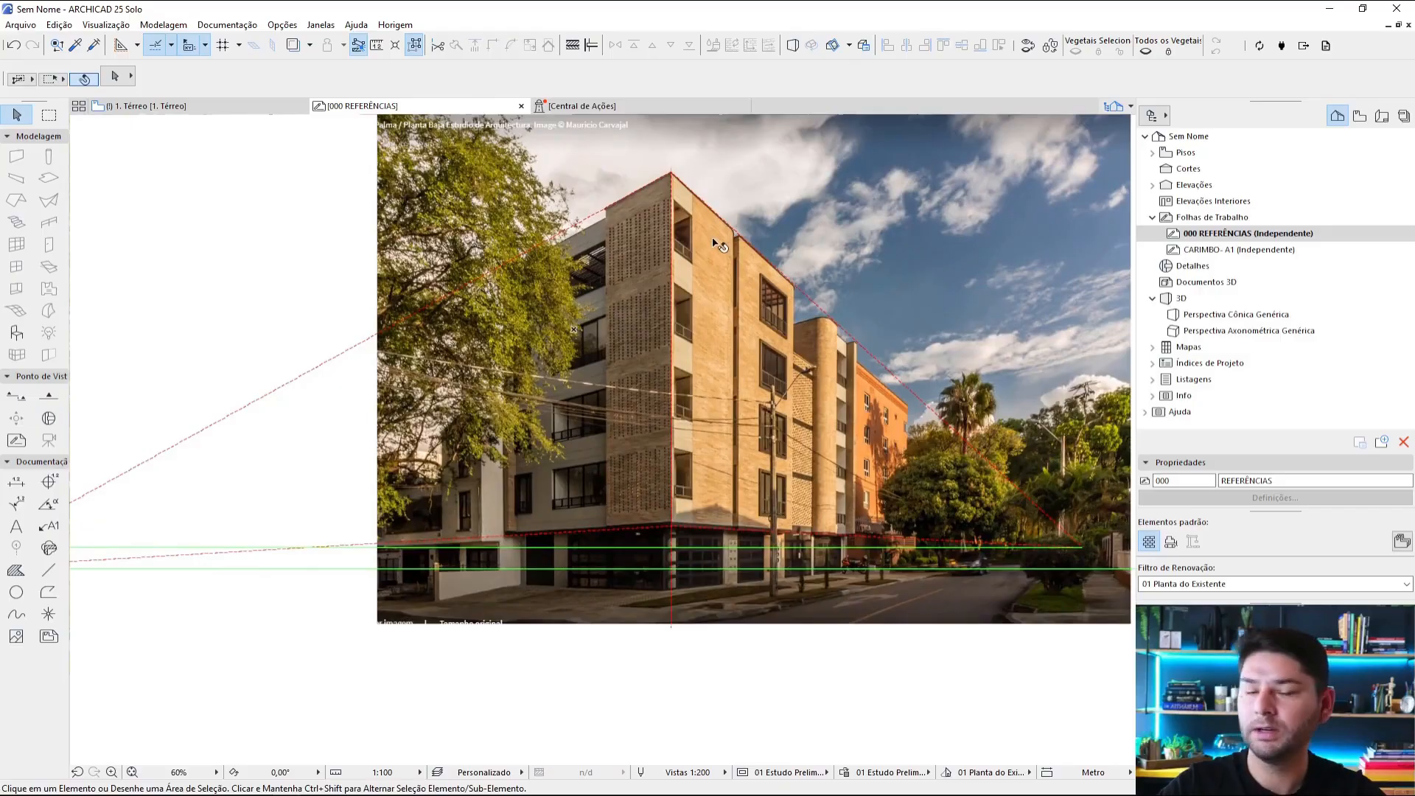
pyautogui.scroll(-3, 586, 283)
pyautogui.moveTo(445, 340); pyautogui.dragTo(550, 321, button='middle')
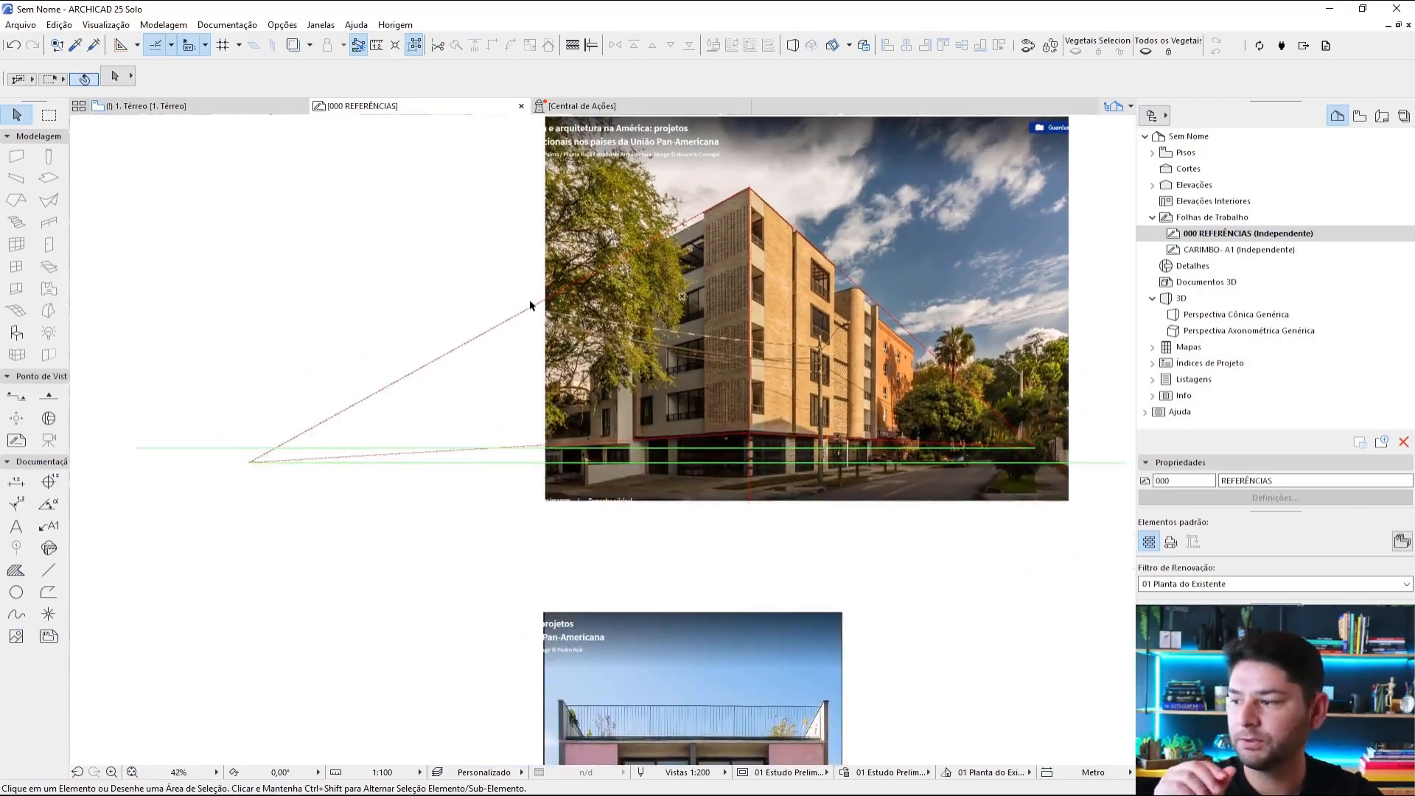
pyautogui.scroll(6, 1018, 440)
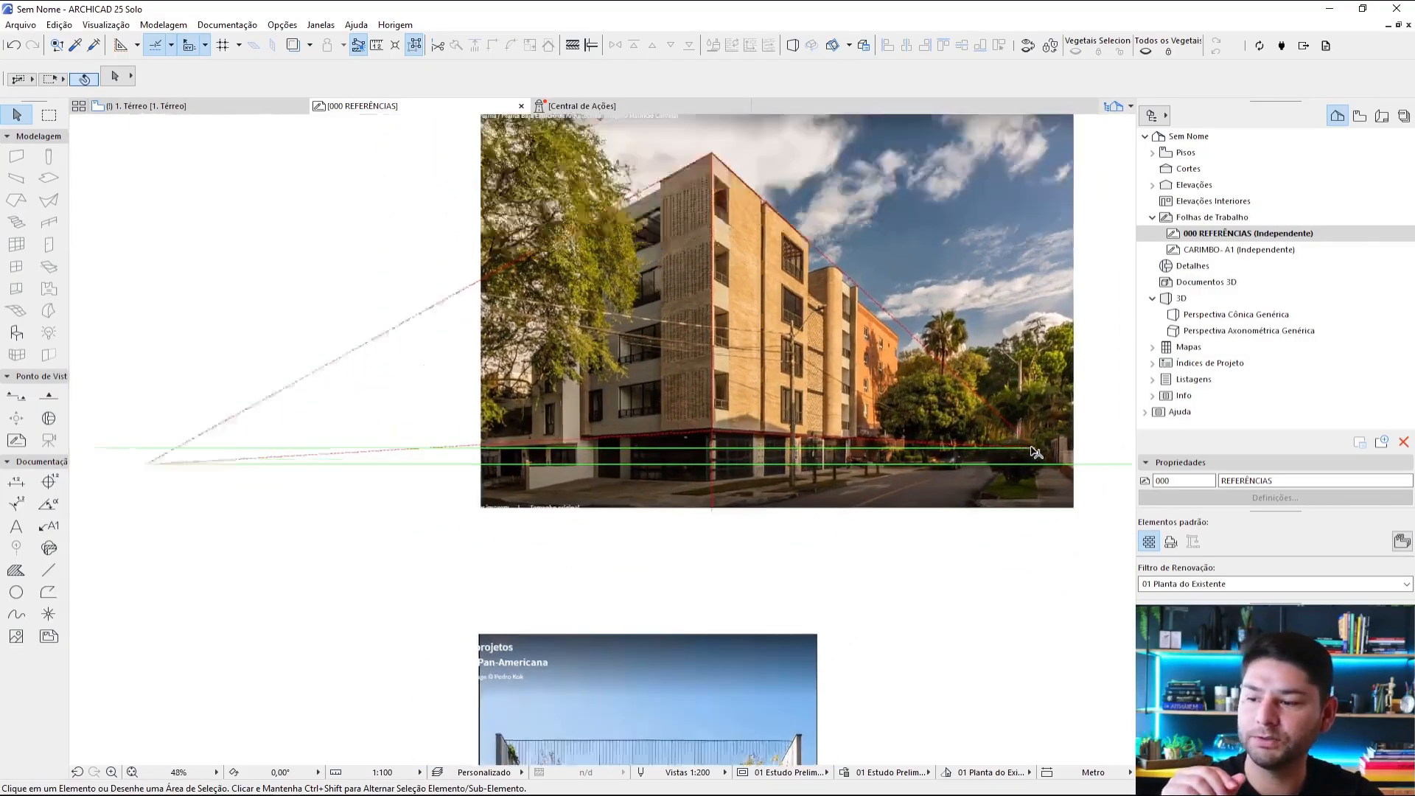
pyautogui.scroll(3, 941, 487)
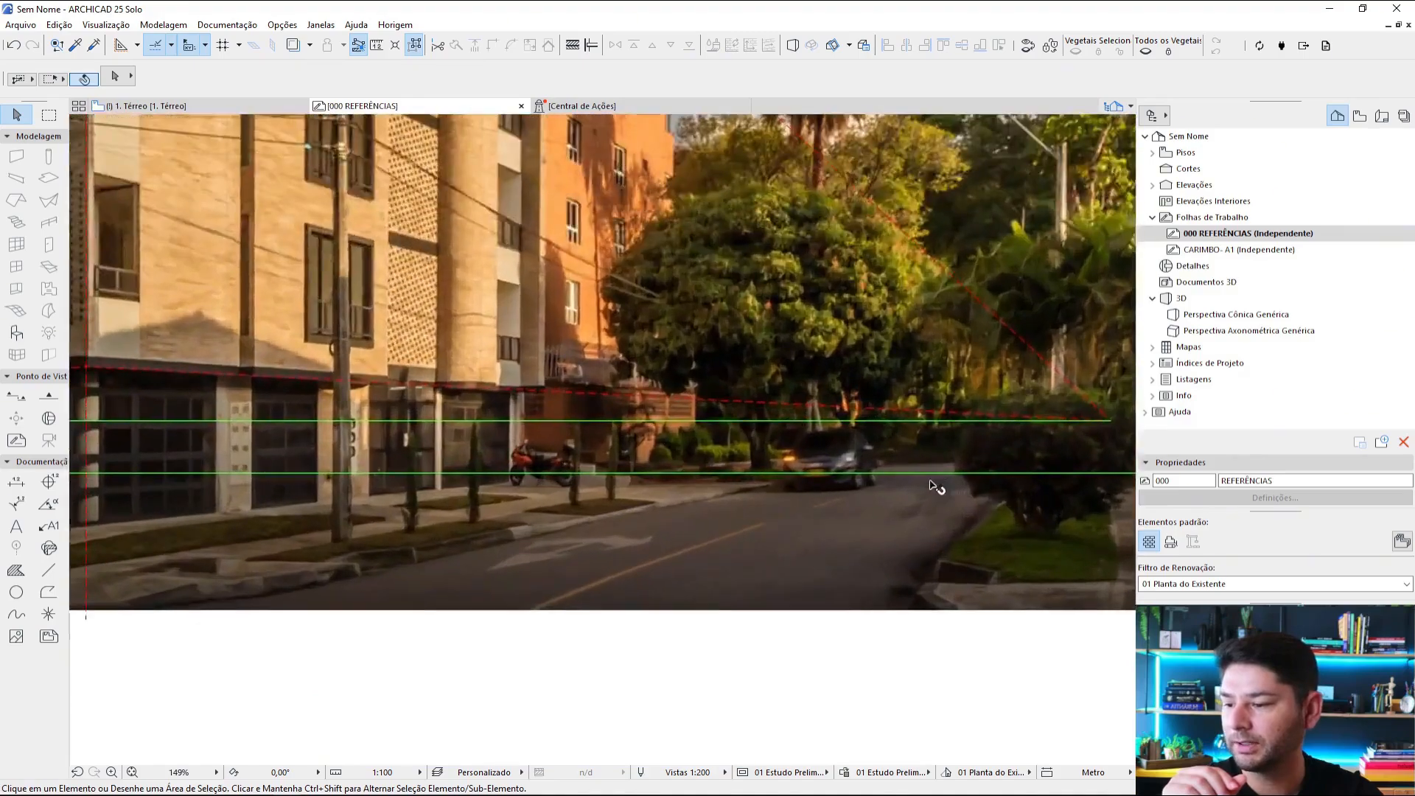
pyautogui.scroll(-2, 939, 487)
pyautogui.moveTo(439, 450); pyautogui.dragTo(757, 426, button='middle')
pyautogui.moveTo(852, 417); pyautogui.dragTo(660, 453, button='middle')
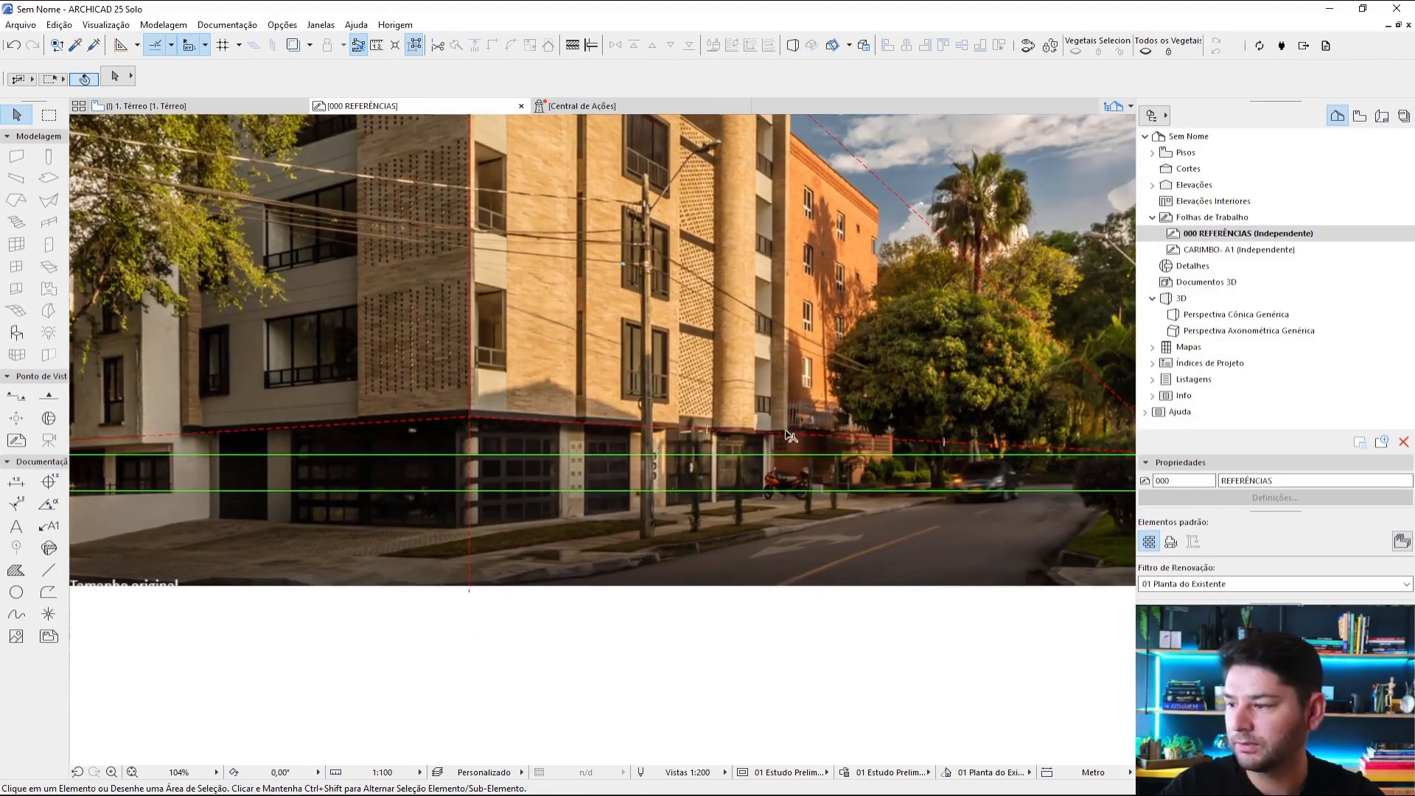
# Step: Delete the lower green horizon line and check the lower left façade line against the remaining one
pyautogui.scroll(-4, 843, 442)
pyautogui.click(1031, 496)
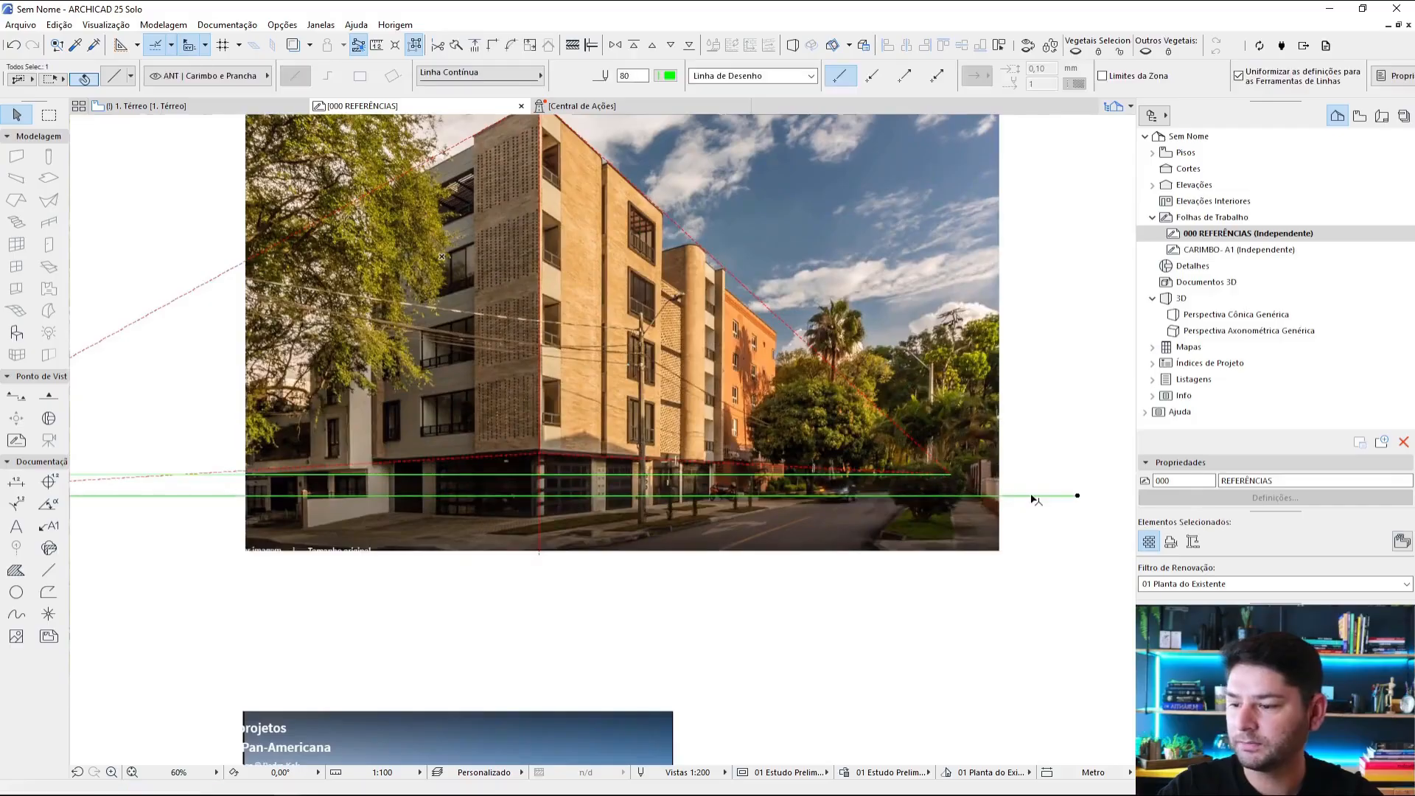
pyautogui.press('Delete')
pyautogui.moveTo(456, 457); pyautogui.dragTo(975, 420, button='middle')
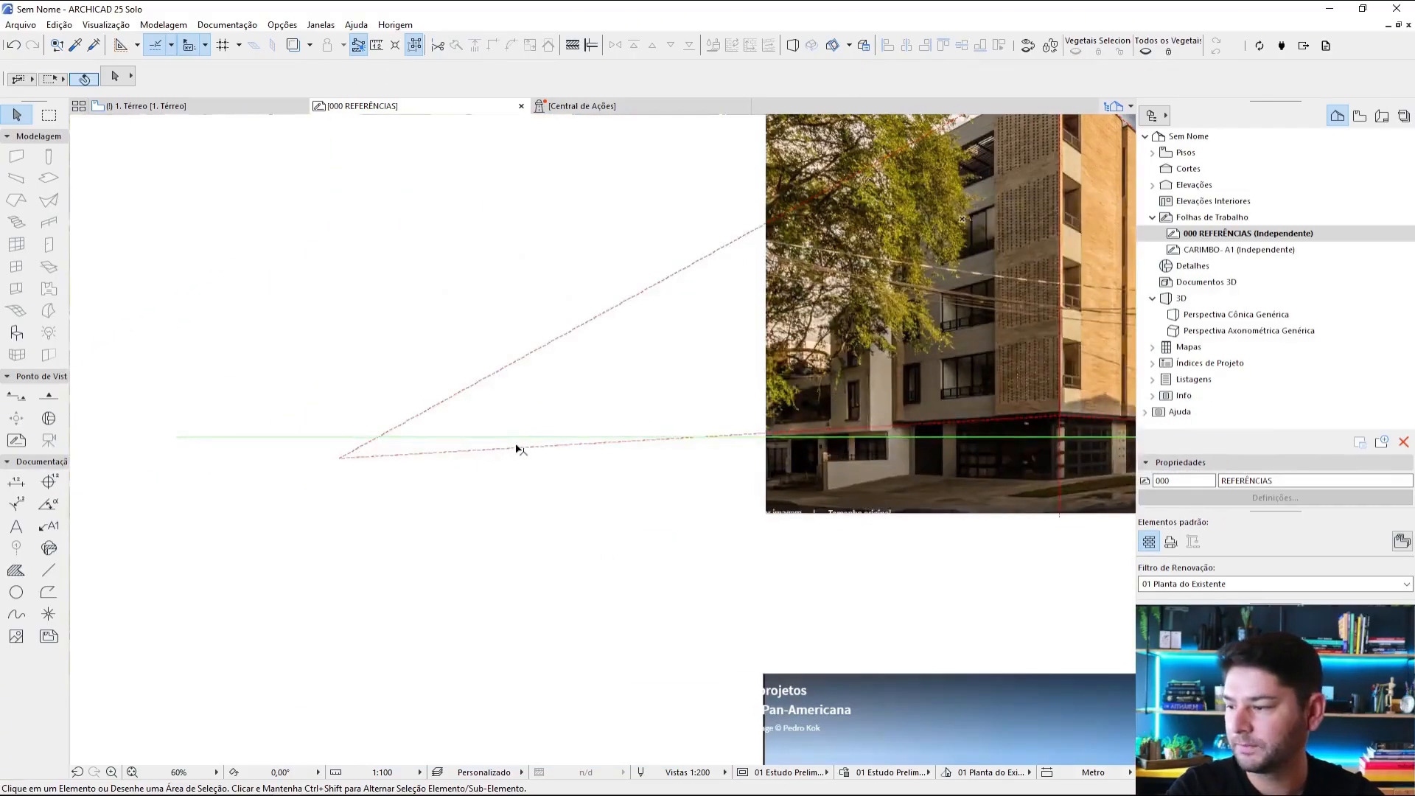
pyautogui.click(516, 450)
pyautogui.scroll(4, 799, 442)
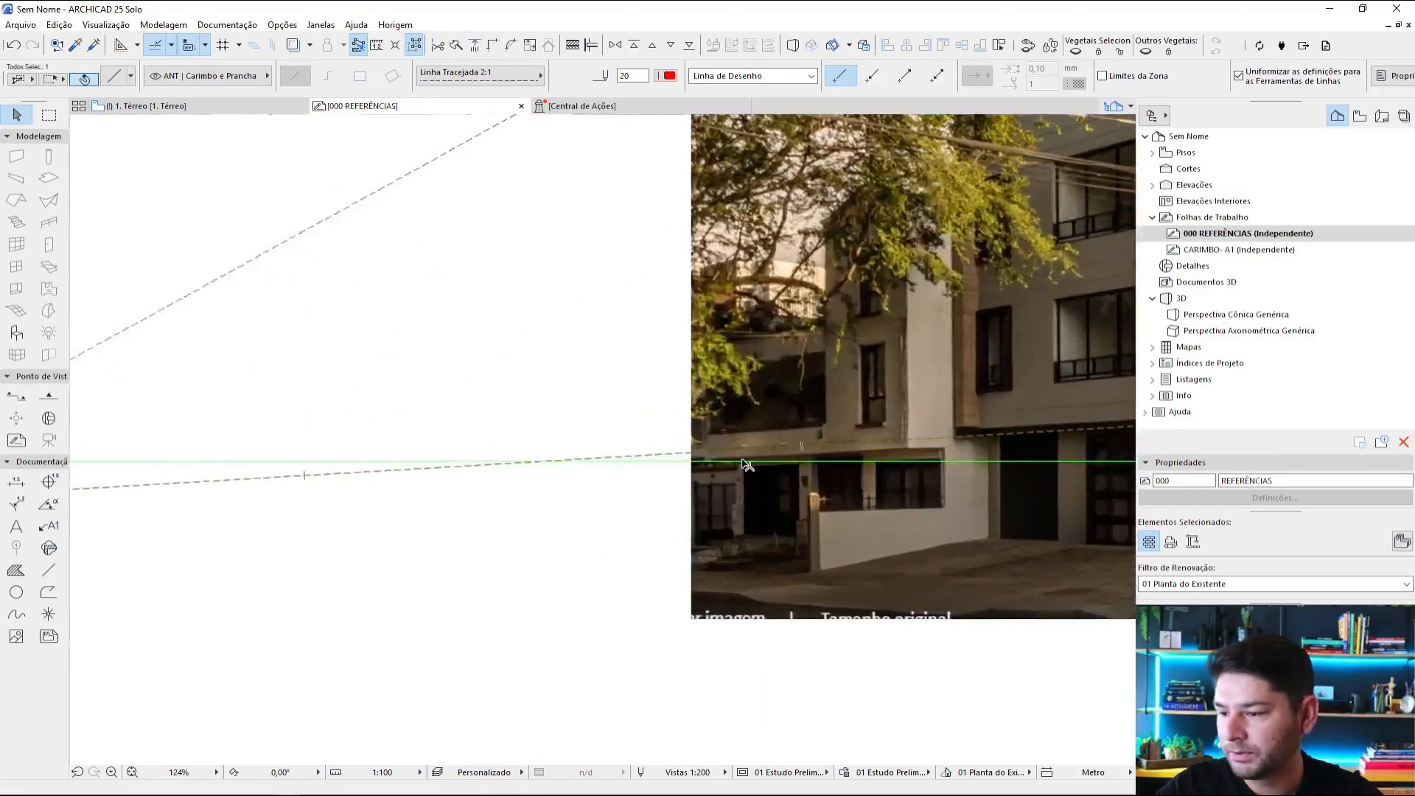
pyautogui.scroll(-3, 578, 486)
pyautogui.moveTo(608, 447); pyautogui.dragTo(603, 489, button='middle')
# Step: Draw red dashed lines, pen 20 and Linha Tracejada 2:1, along the recessed left façade's roof edge and the top of its lowest large window
pyautogui.scroll(6, 891, 161)
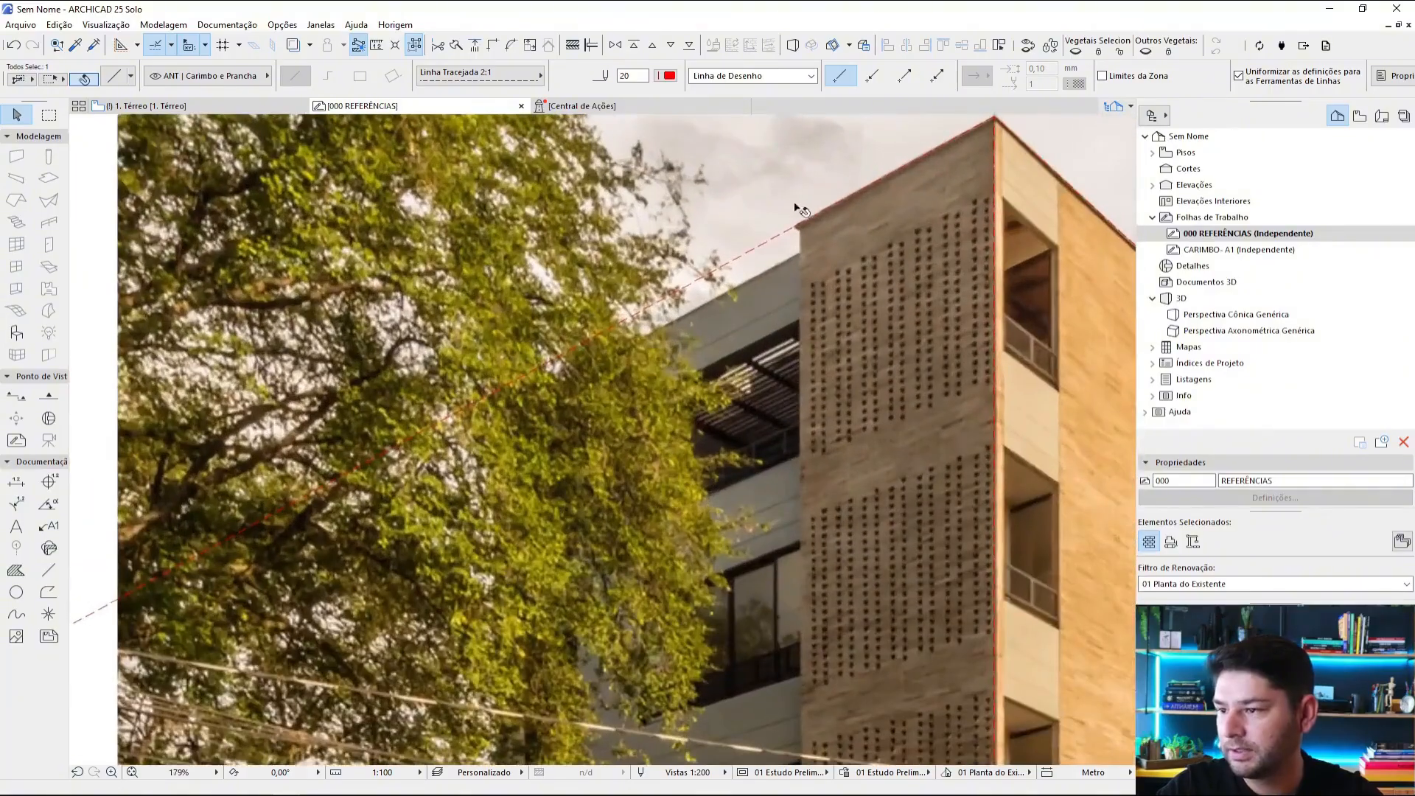
pyautogui.keyDown('alt'); pyautogui.click(782, 232); pyautogui.keyUp('alt')
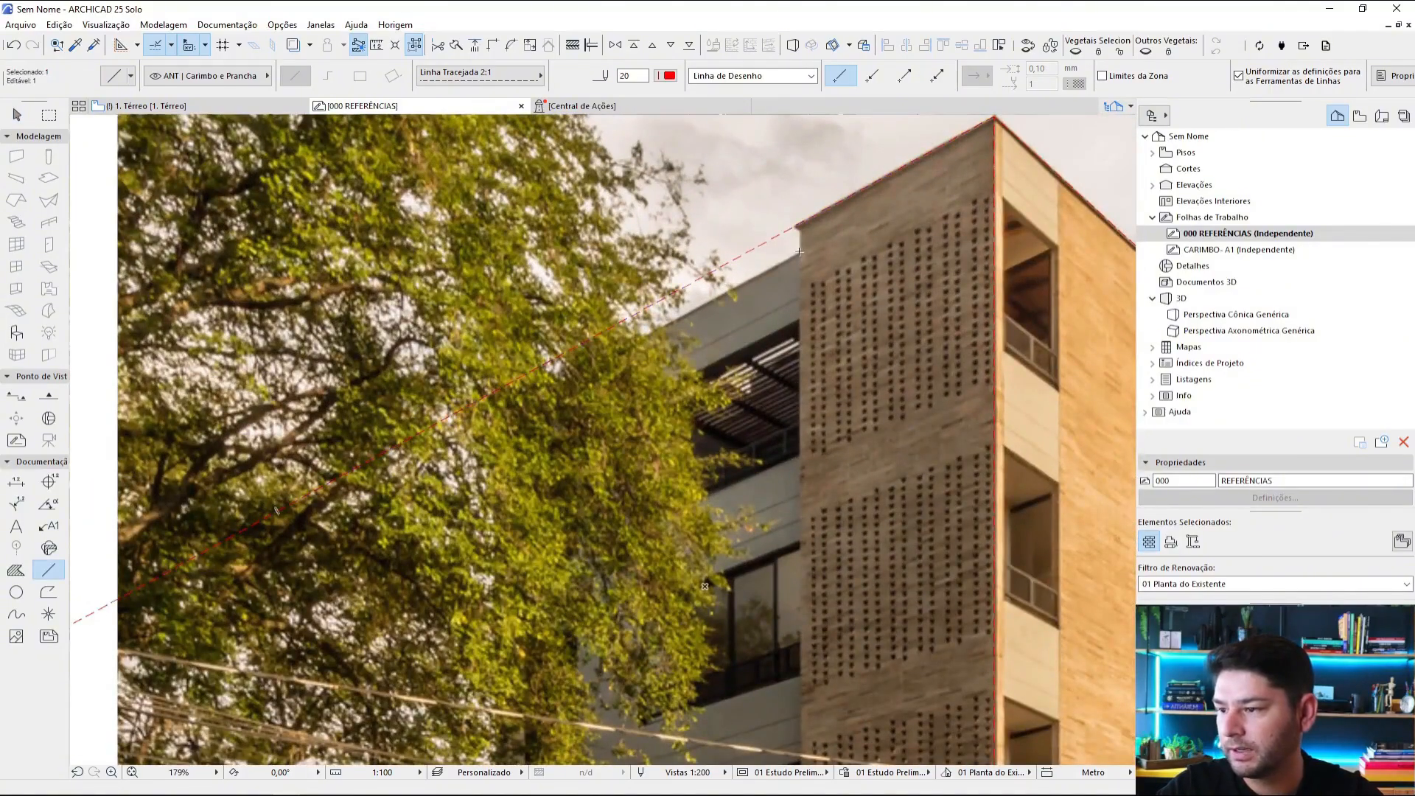
pyautogui.press('Escape')
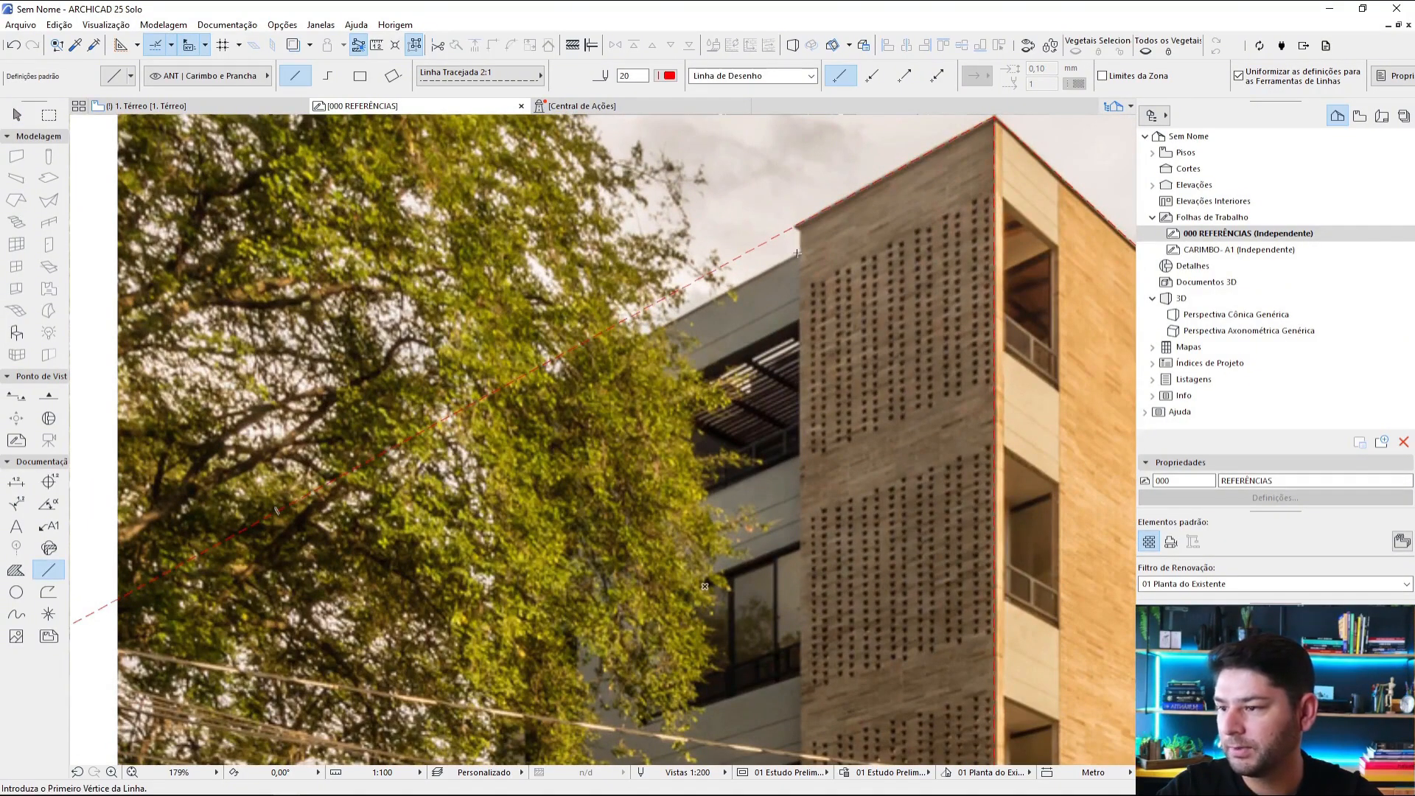
pyautogui.scroll(-3, 846, 280)
pyautogui.scroll(3, 887, 545)
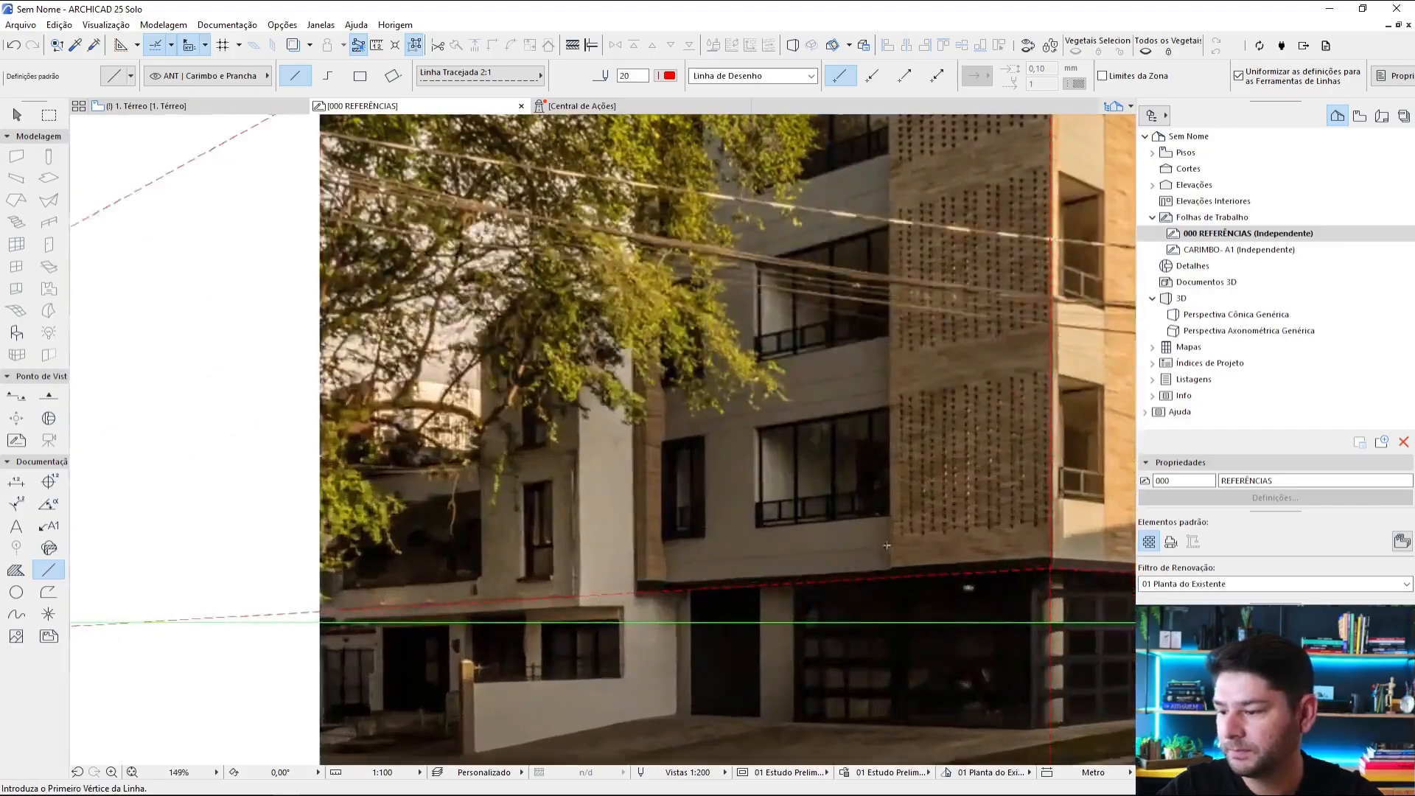
pyautogui.scroll(5, 889, 404)
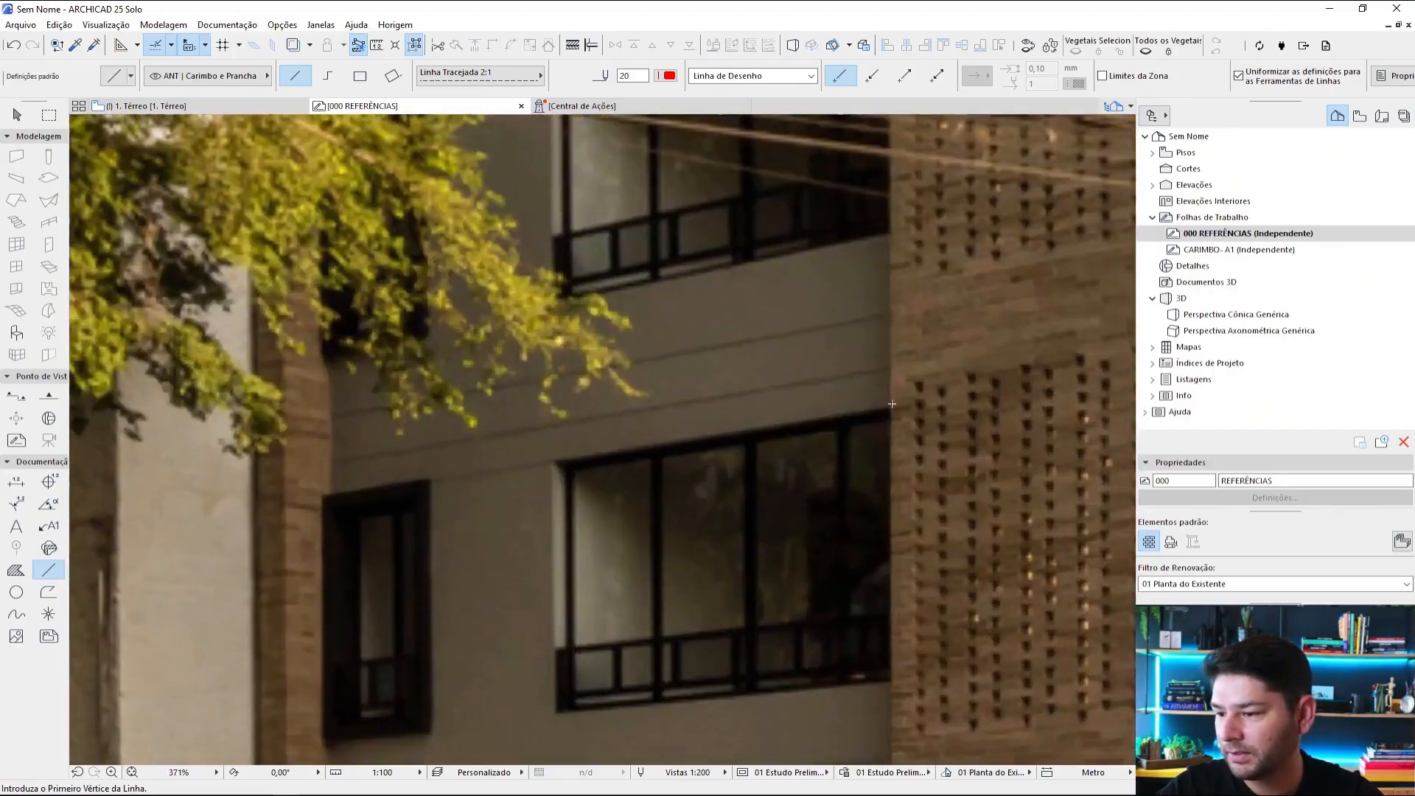
pyautogui.click(892, 404)
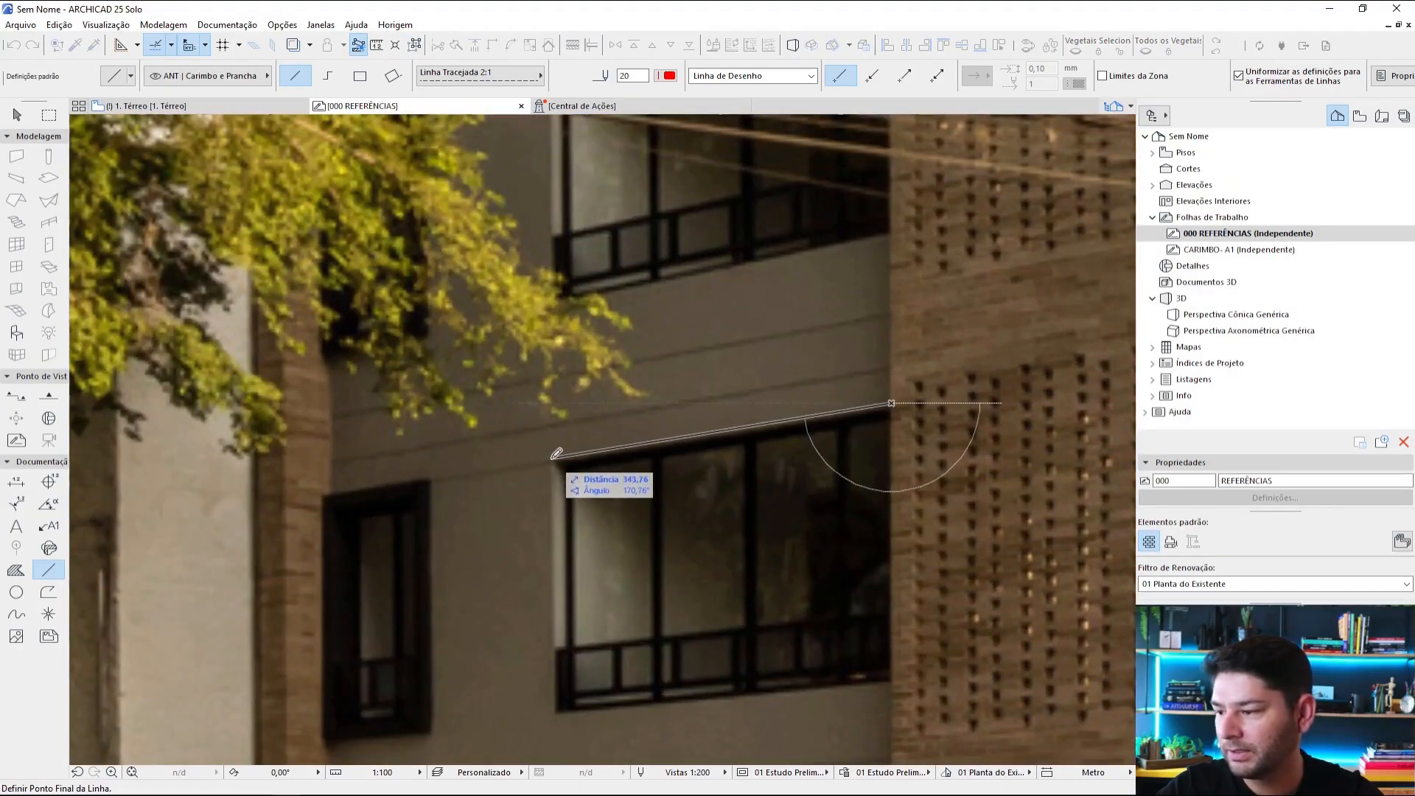
pyautogui.click(553, 458)
pyautogui.scroll(-8, 662, 435)
pyautogui.moveTo(675, 482); pyautogui.dragTo(711, 549, button='middle')
pyautogui.press('Escape')
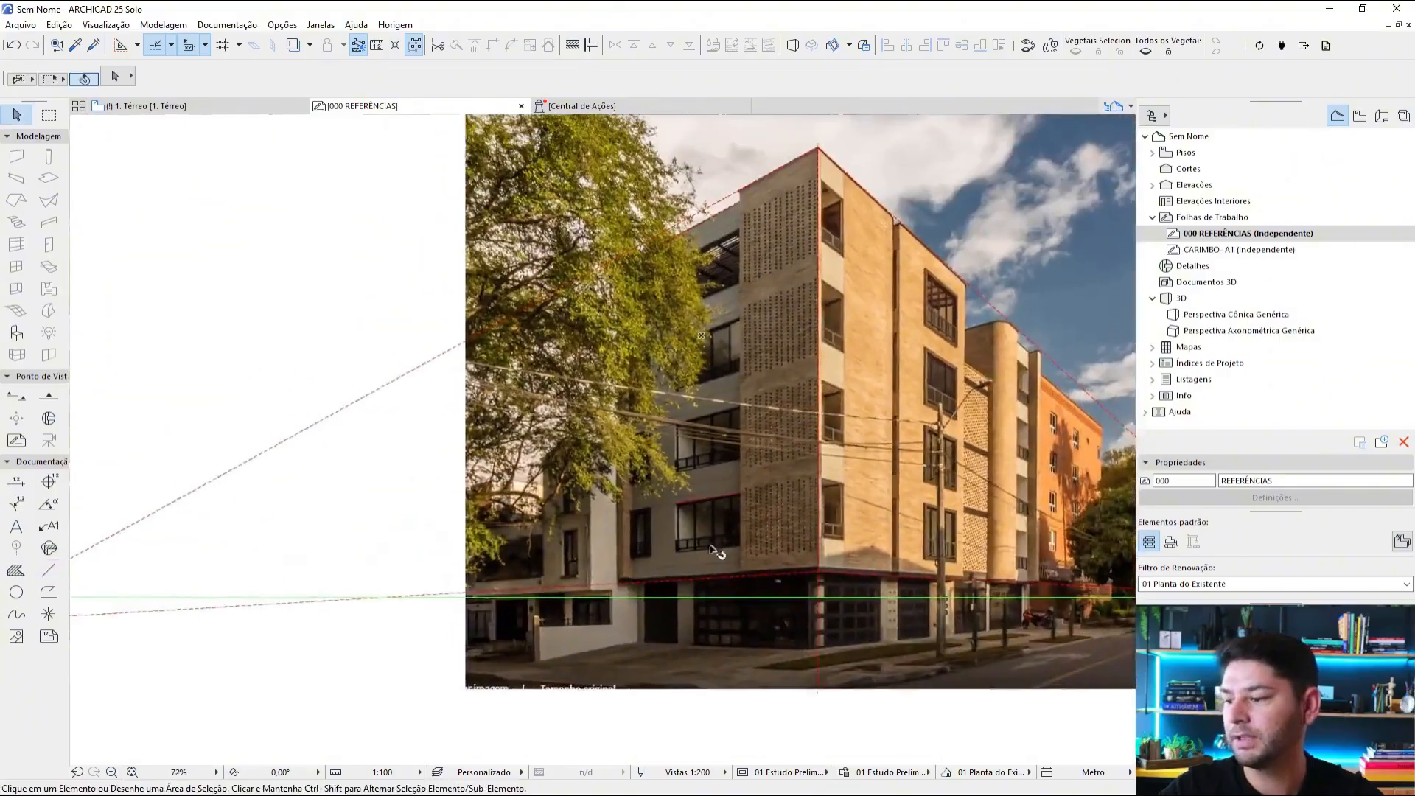
# Step: Delete the old lower left façade line and the old dashed line extending from the brick volume's roofline
pyautogui.click(721, 578)
pyautogui.press('Delete')
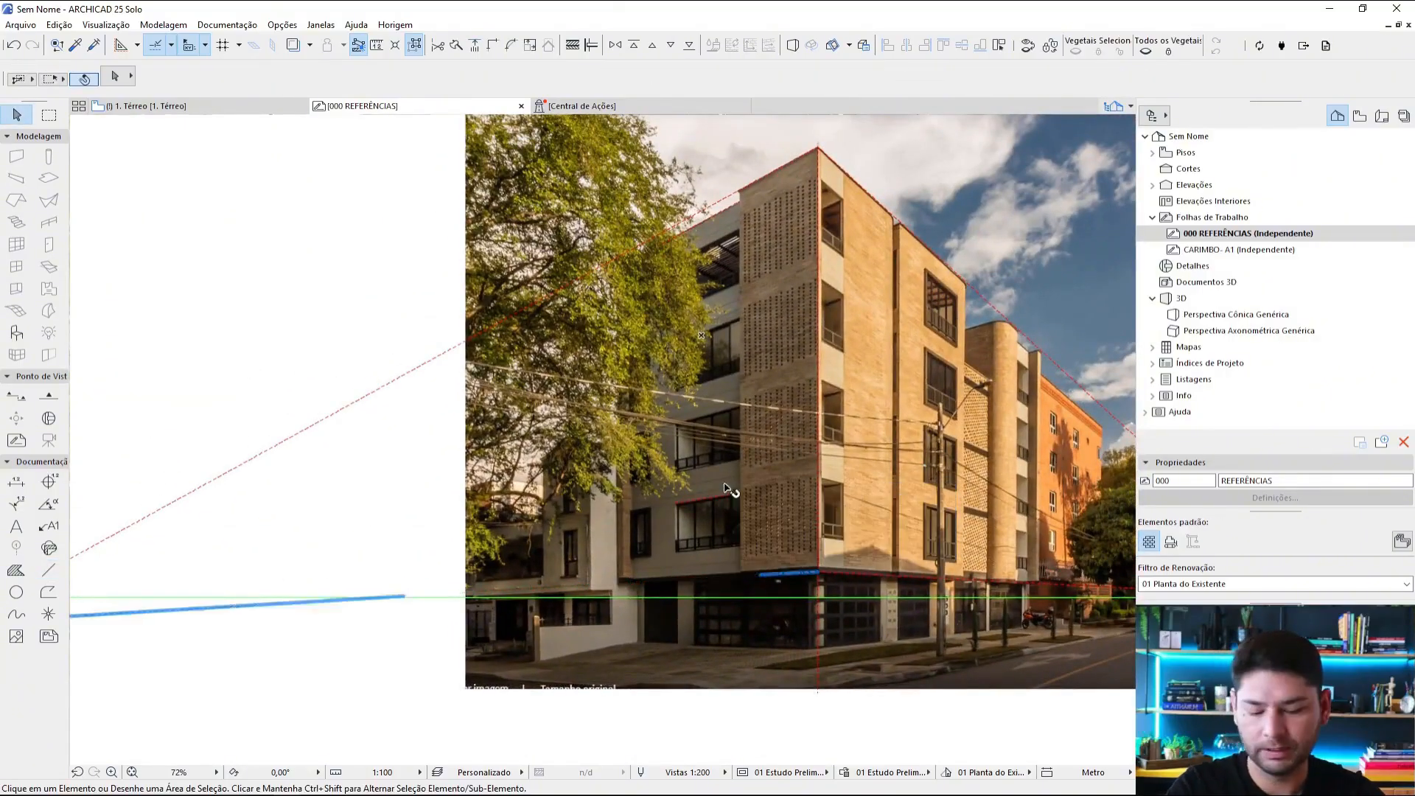
pyautogui.moveTo(697, 379); pyautogui.dragTo(723, 470, button='middle')
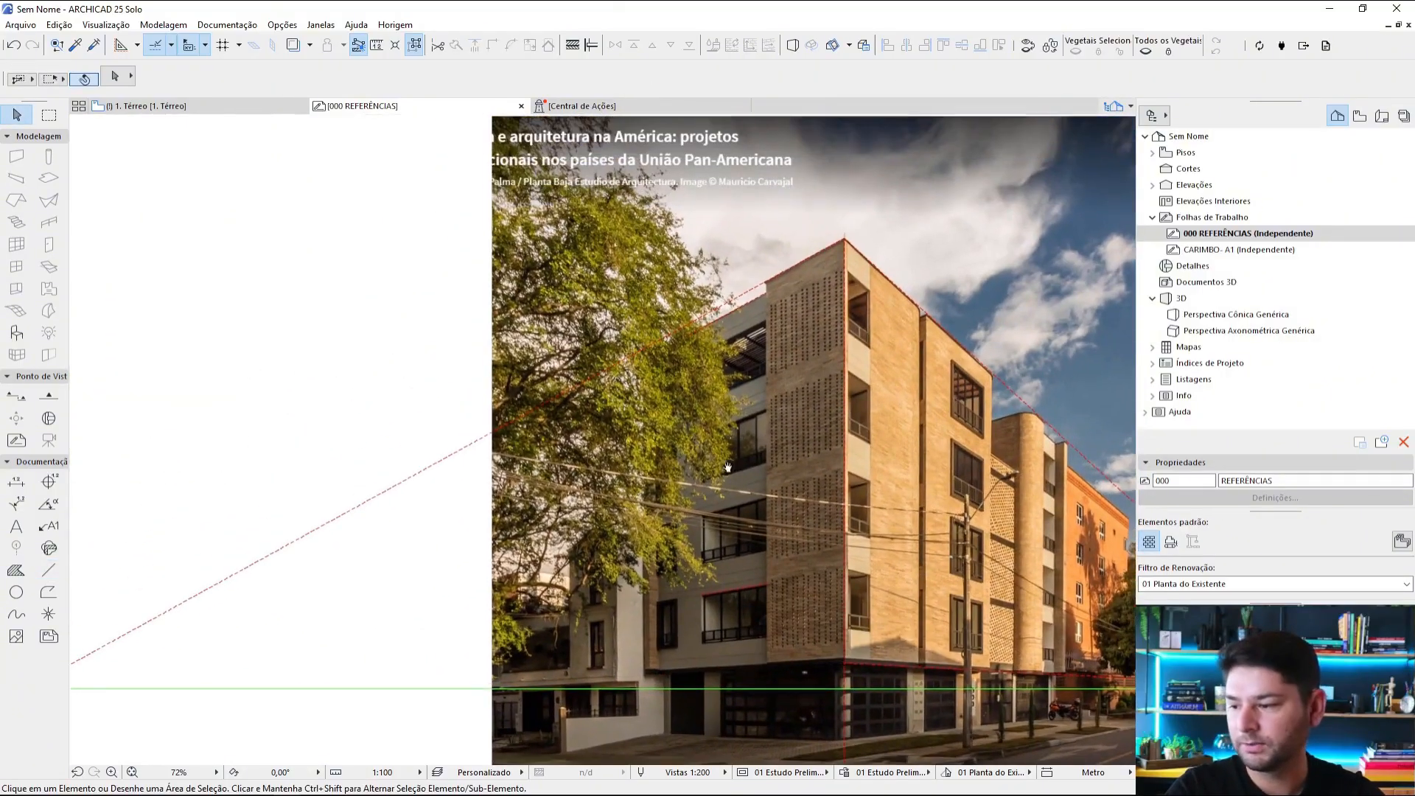
pyautogui.click(749, 293)
pyautogui.press('Delete')
# Step: Extend the recessed façade's roof-edge line and the window-top line until they intersect beyond the photo's left side
pyautogui.click(760, 438)
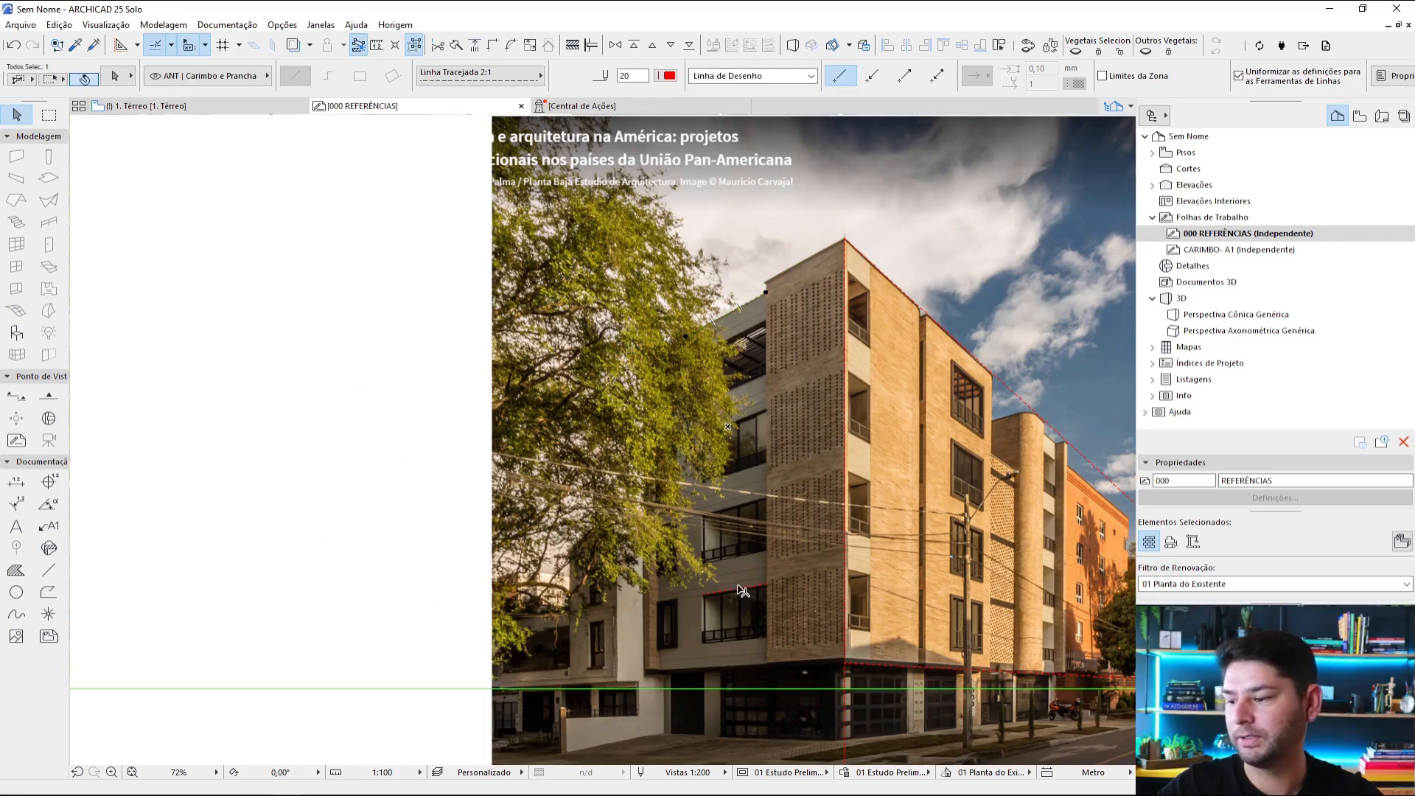
pyautogui.hotkey('ctrl', 'i')
pyautogui.scroll(-3, 499, 412)
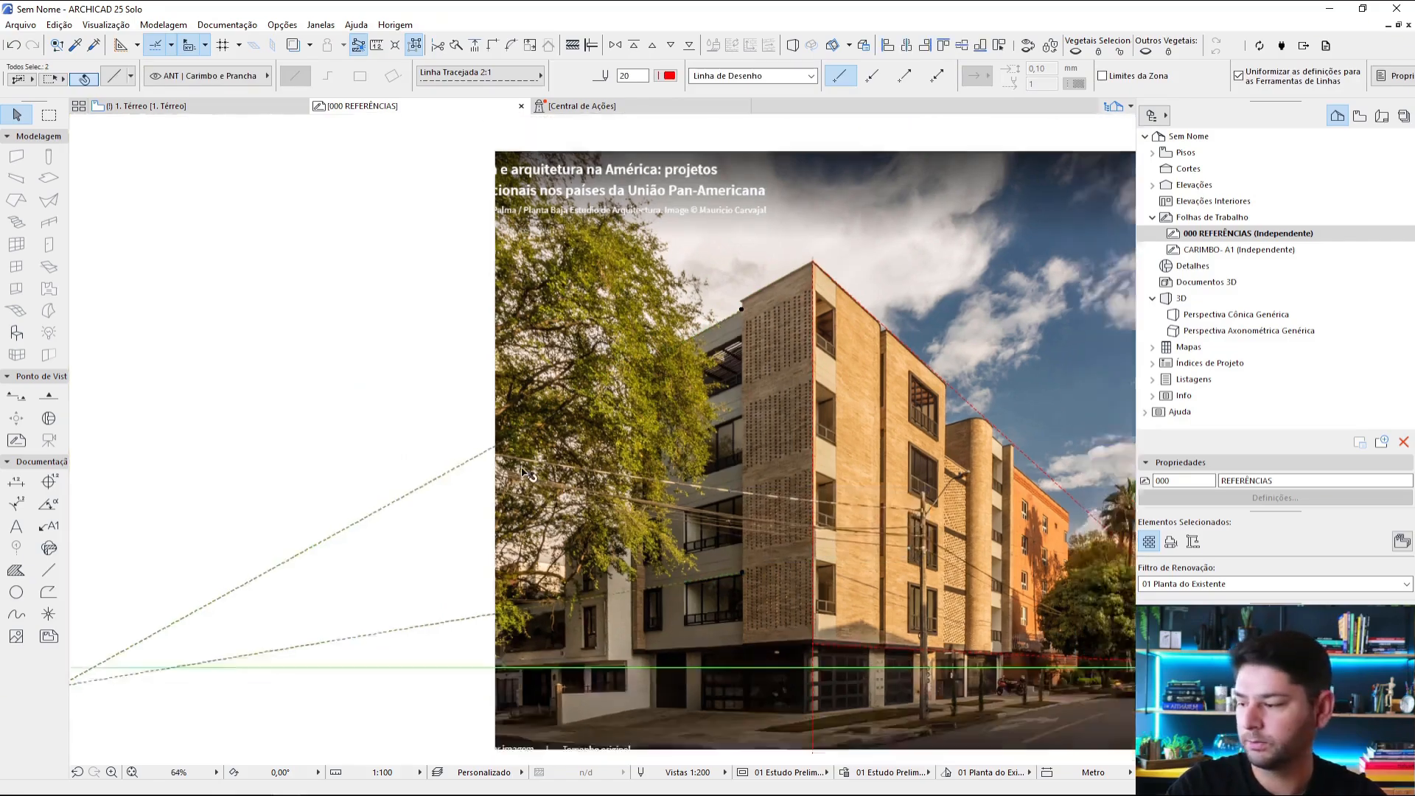
# Step: Bring the left ends of the roof-edge and window-top lines together at a vanishing point on the green horizon line
pyautogui.scroll(4, 221, 563)
pyautogui.click(286, 578)
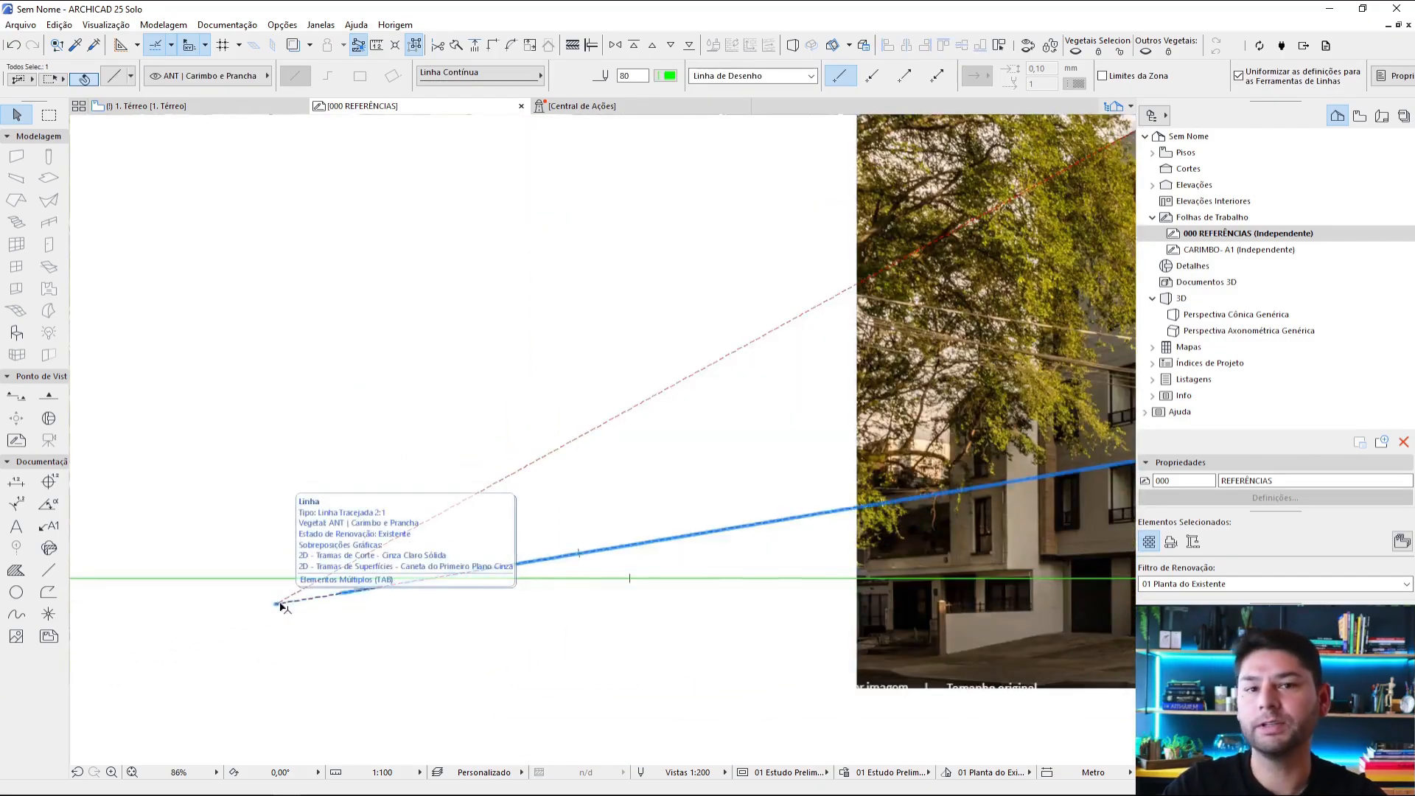
pyautogui.click(300, 600)
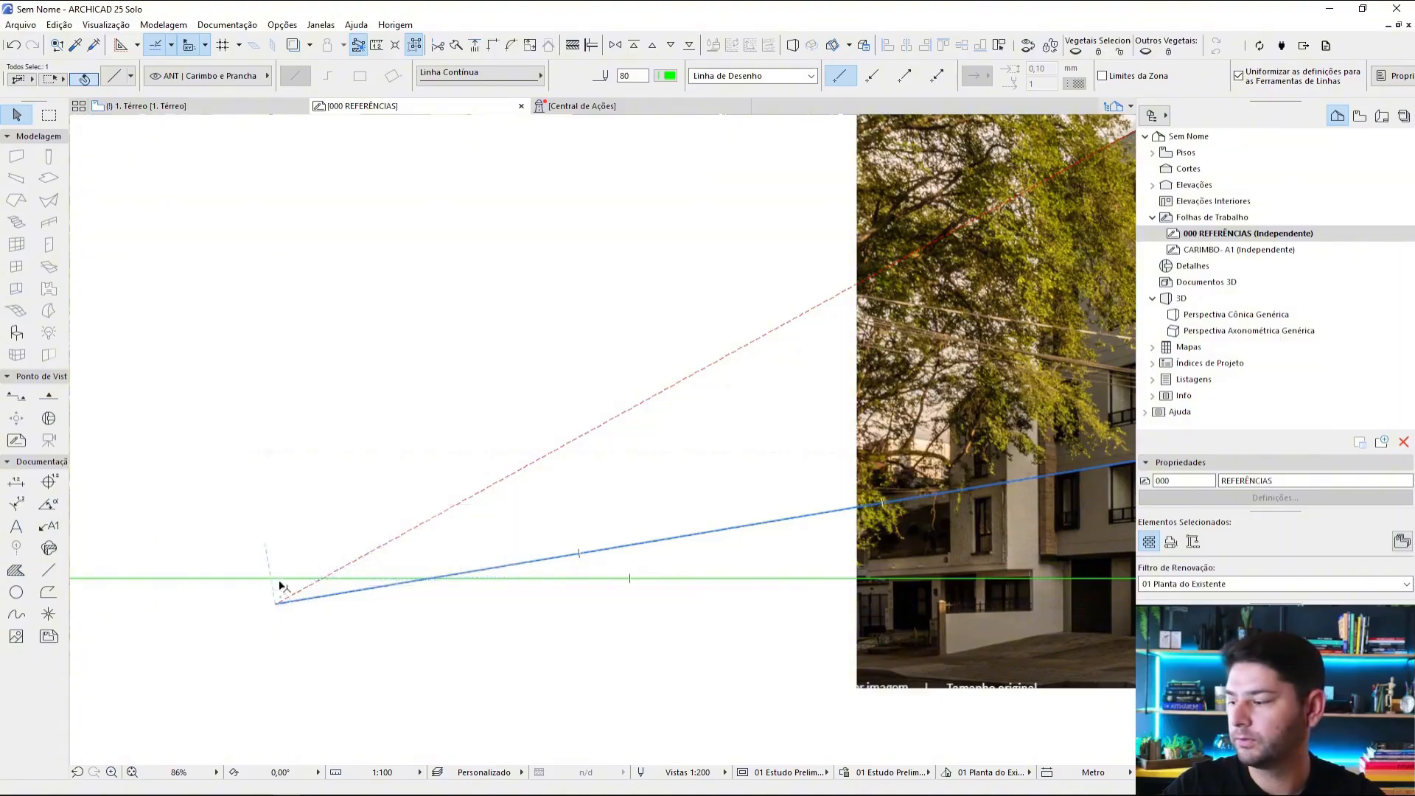
pyautogui.click(296, 613)
pyautogui.scroll(-3, 663, 370)
# Step: Draw a red dashed line from the left vanishing point to the building corner at the base of the brickwork
pyautogui.scroll(3, 419, 408)
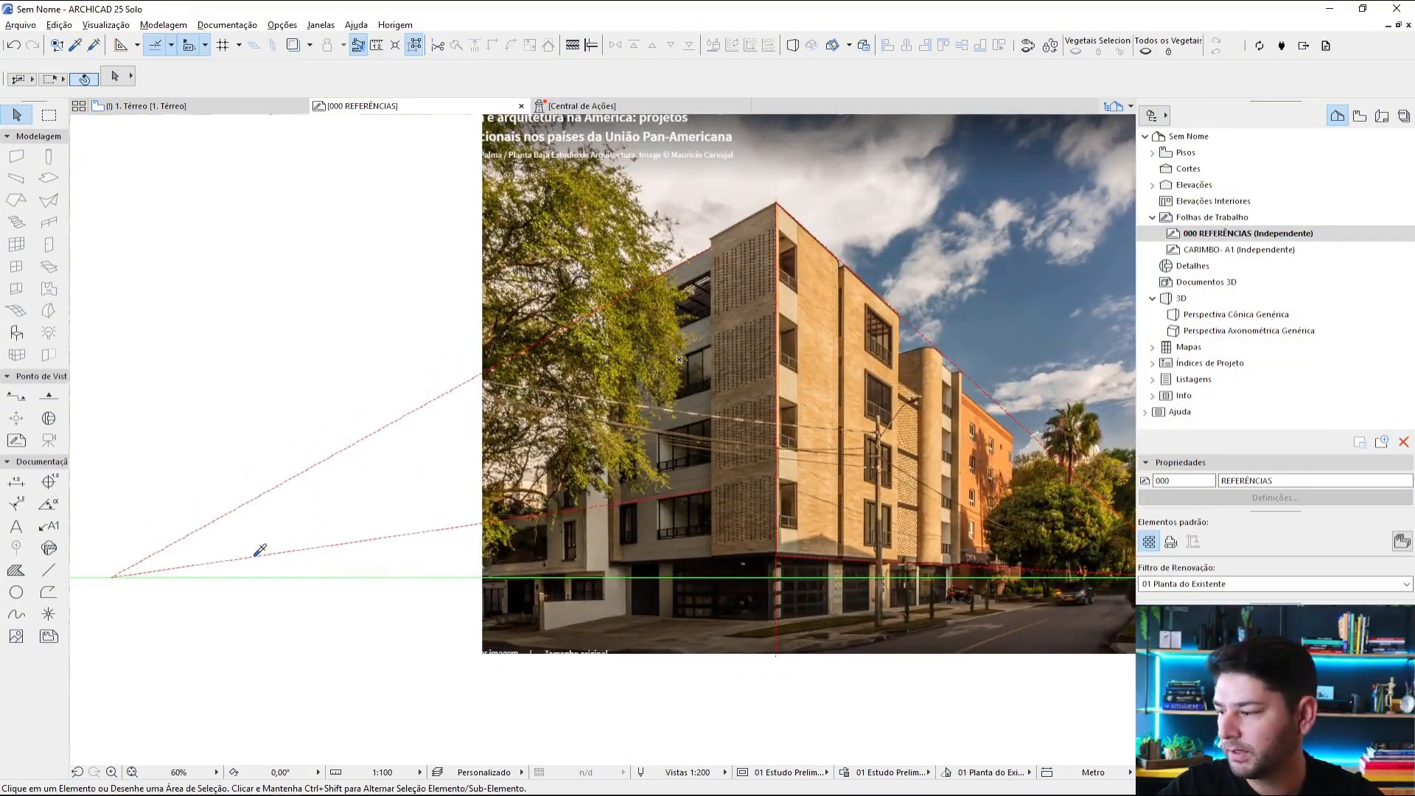
pyautogui.keyDown('alt'); pyautogui.click(255, 556); pyautogui.keyUp('alt')
pyautogui.click(111, 576)
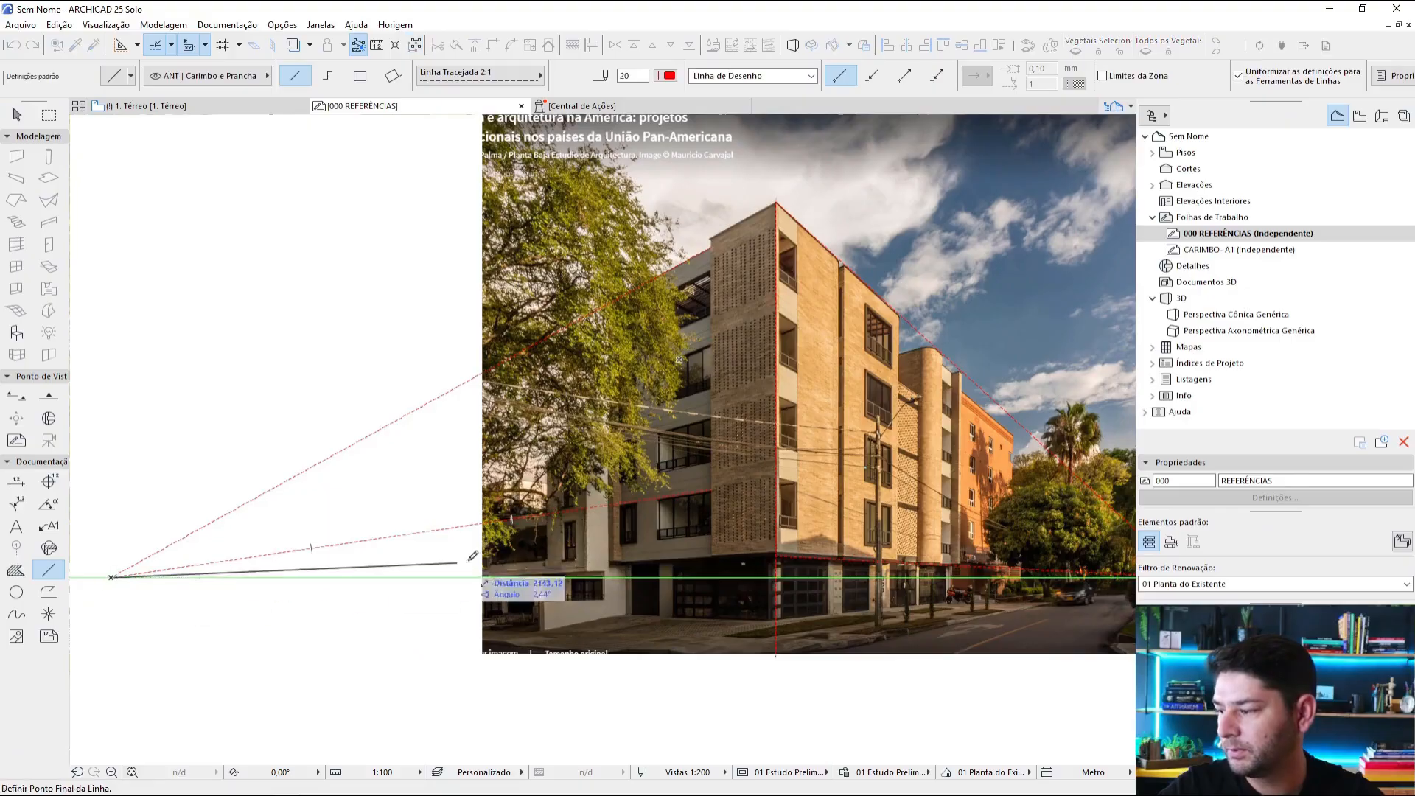
pyautogui.scroll(5, 744, 553)
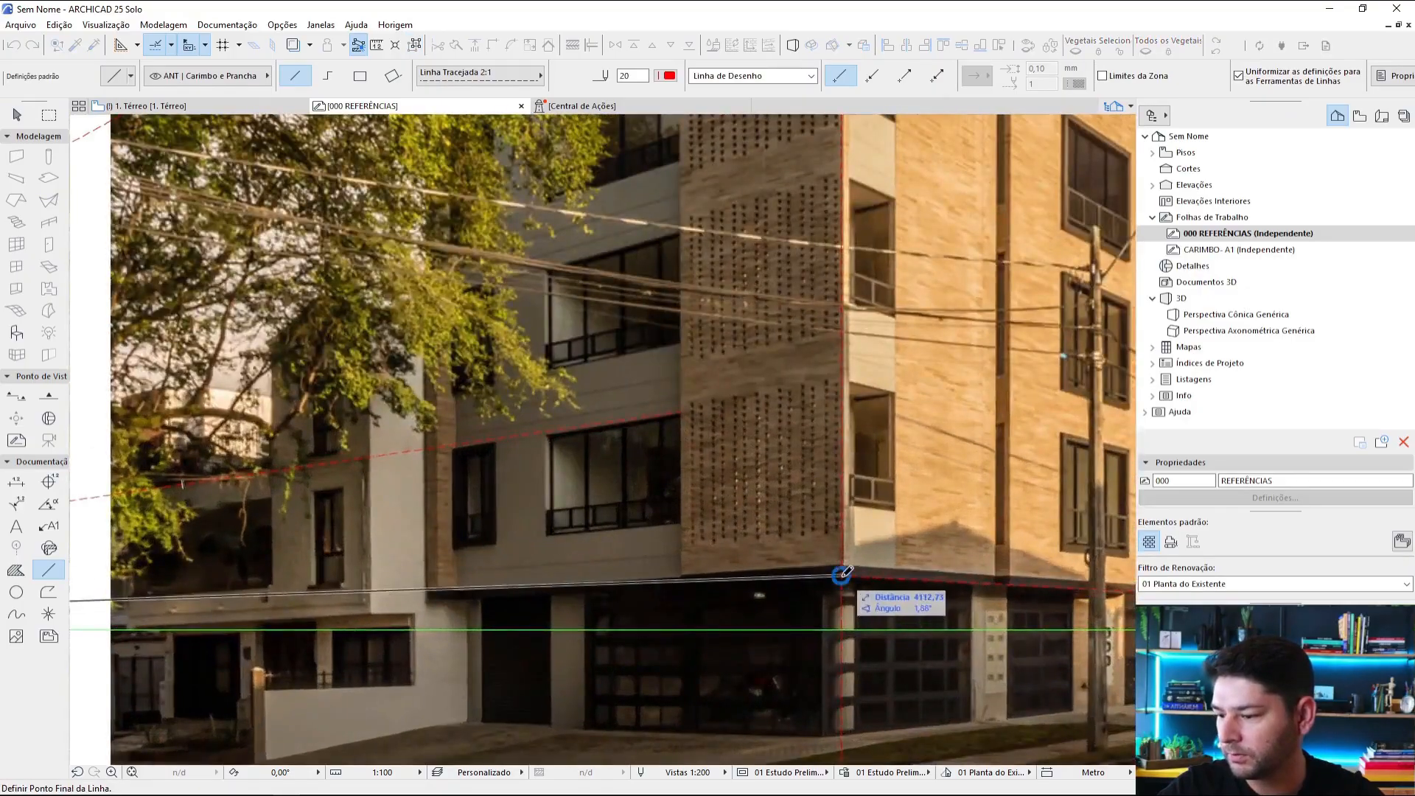
pyautogui.click(842, 572)
pyautogui.scroll(-5, 847, 516)
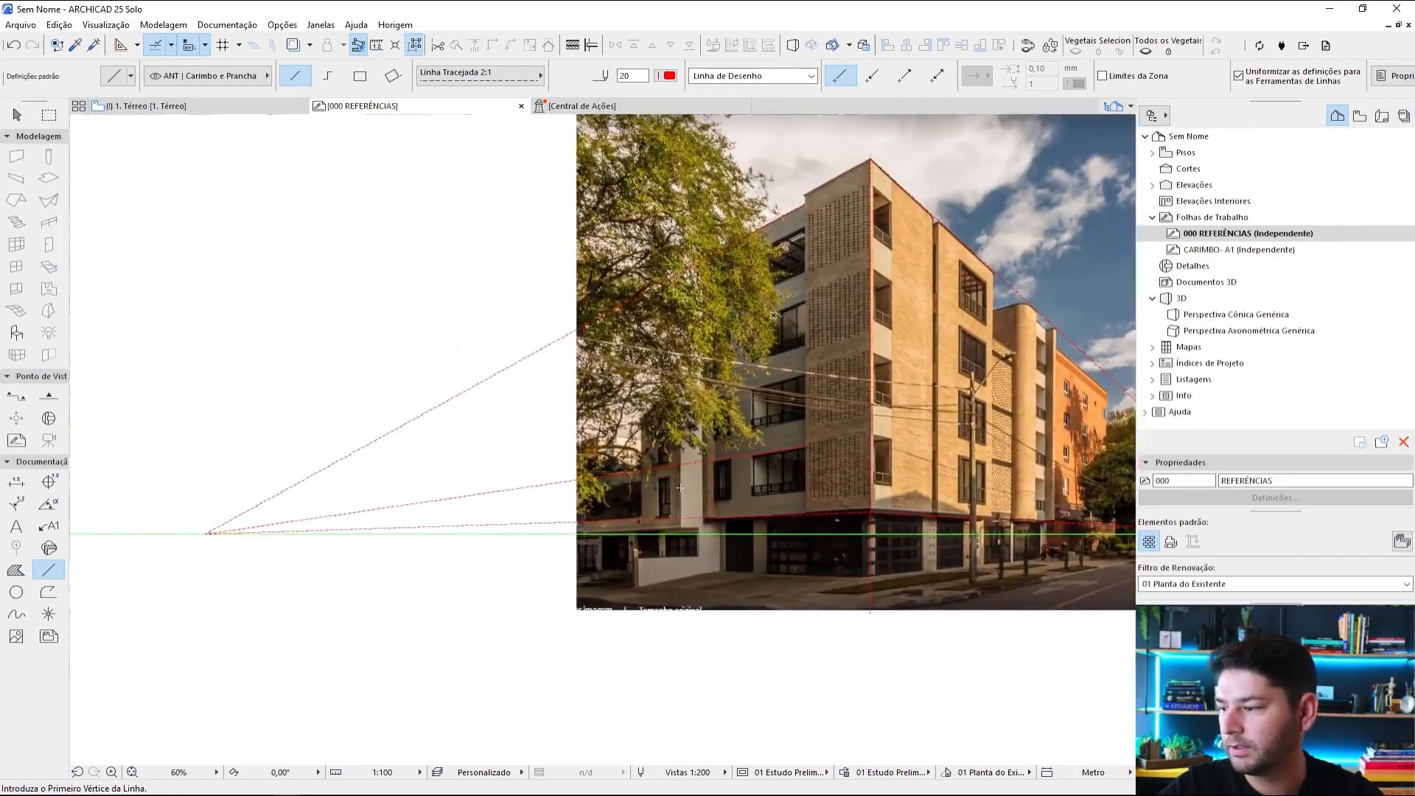
# Step: Draw a red dashed line from the left vanishing point to the perforated brick panel's left edge, just below the top-floor balcony
pyautogui.click(206, 532)
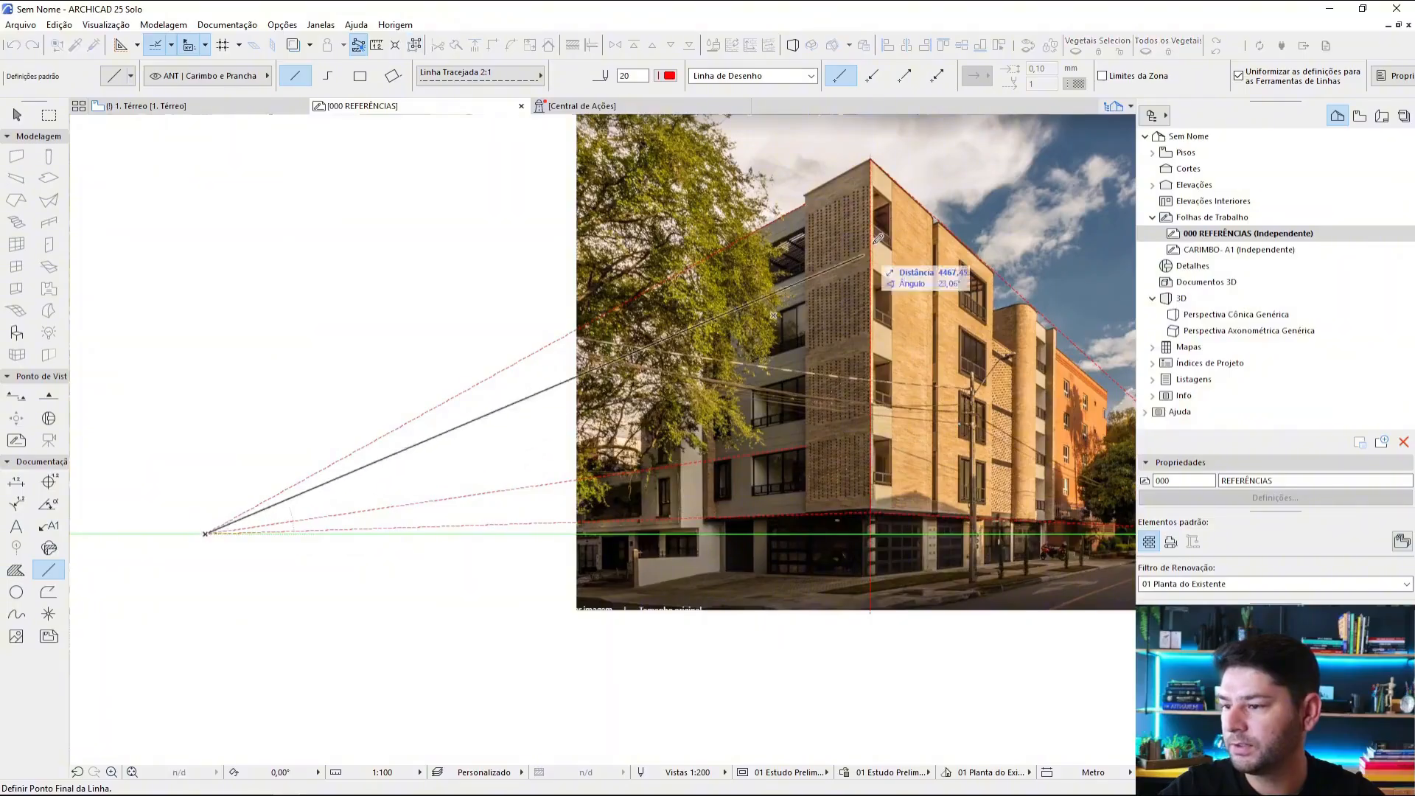
pyautogui.scroll(5, 881, 262)
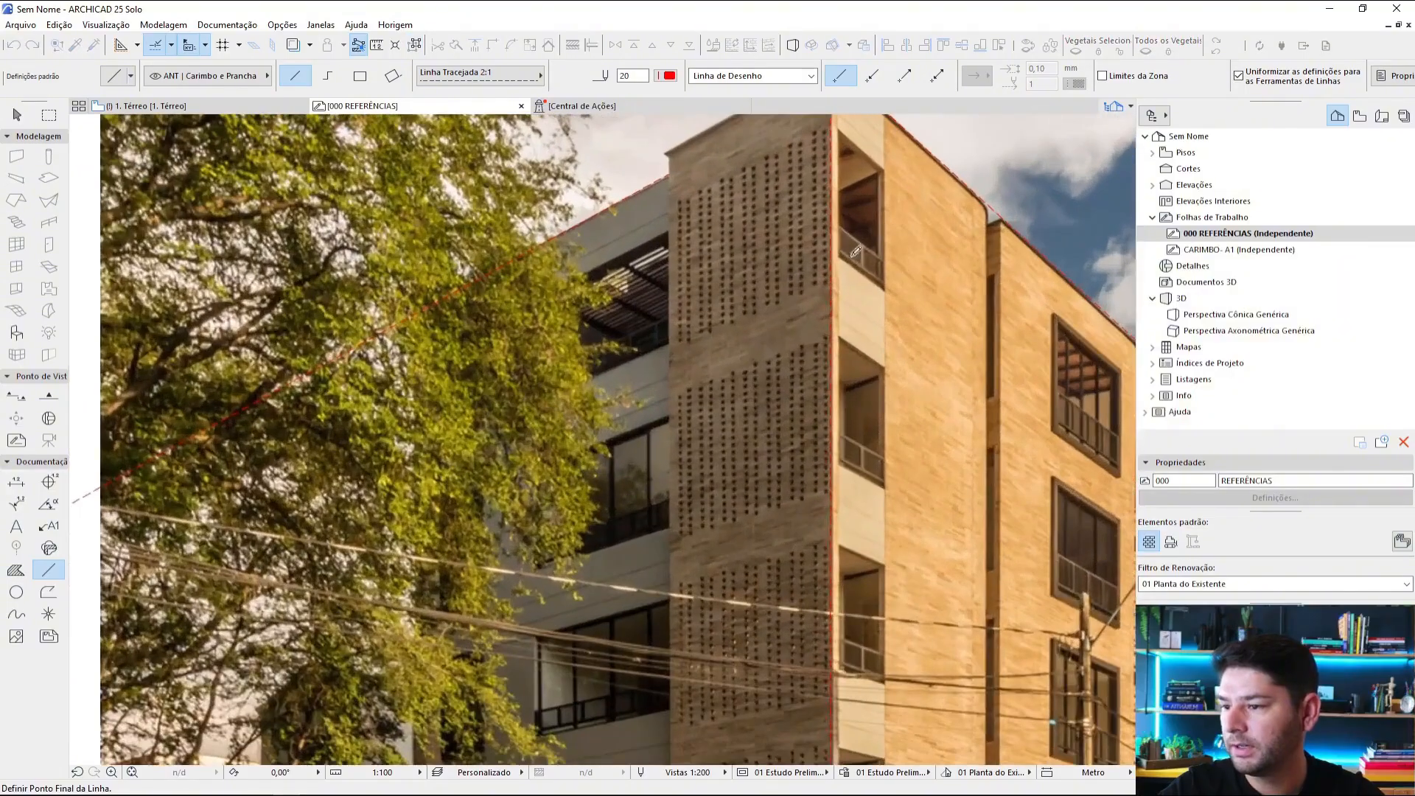
pyautogui.click(674, 339)
pyautogui.scroll(-5, 898, 228)
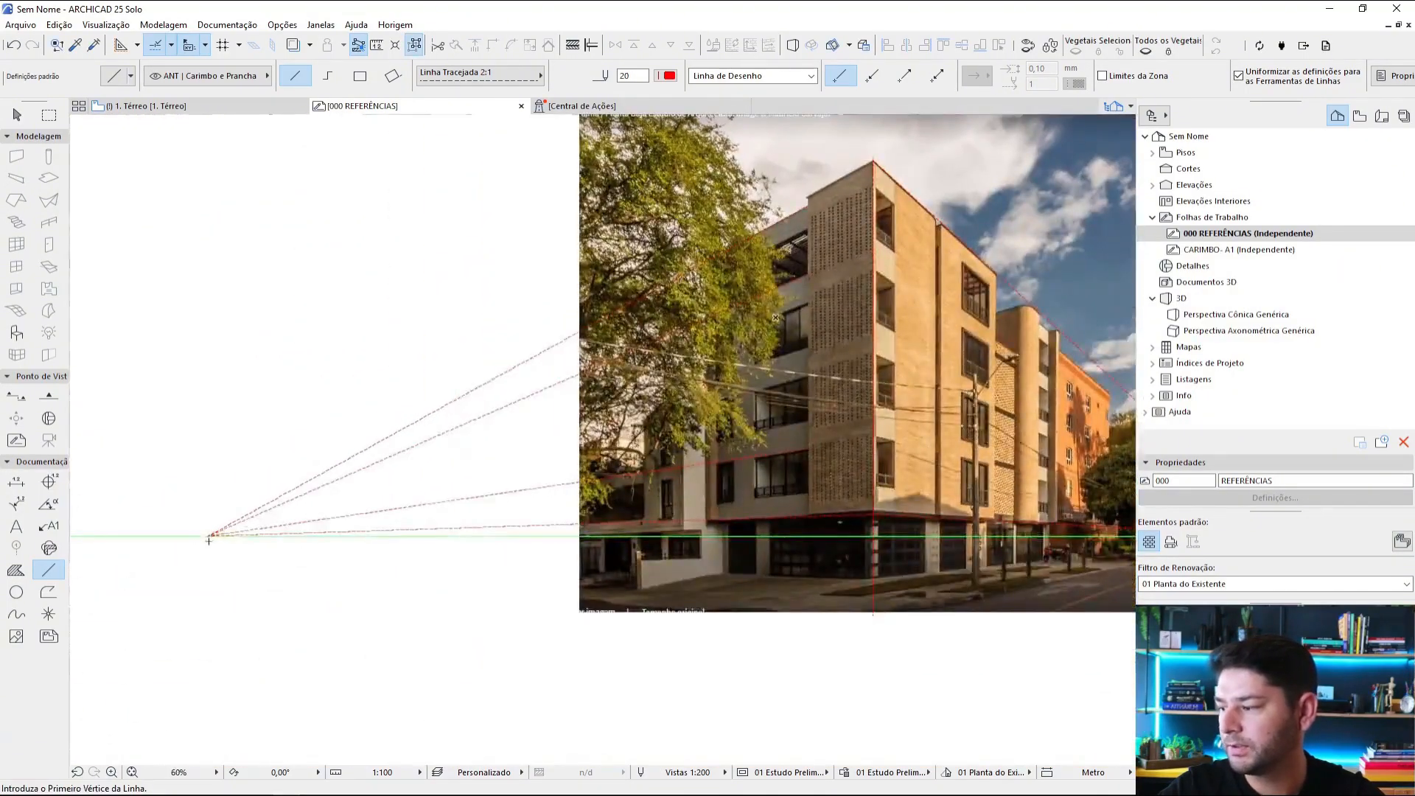
# Step: Draw a red dashed line from the left vanishing point to the perforated panel's left edge, above the second-lowest row of façade windows
pyautogui.click(208, 540)
pyautogui.scroll(5, 828, 387)
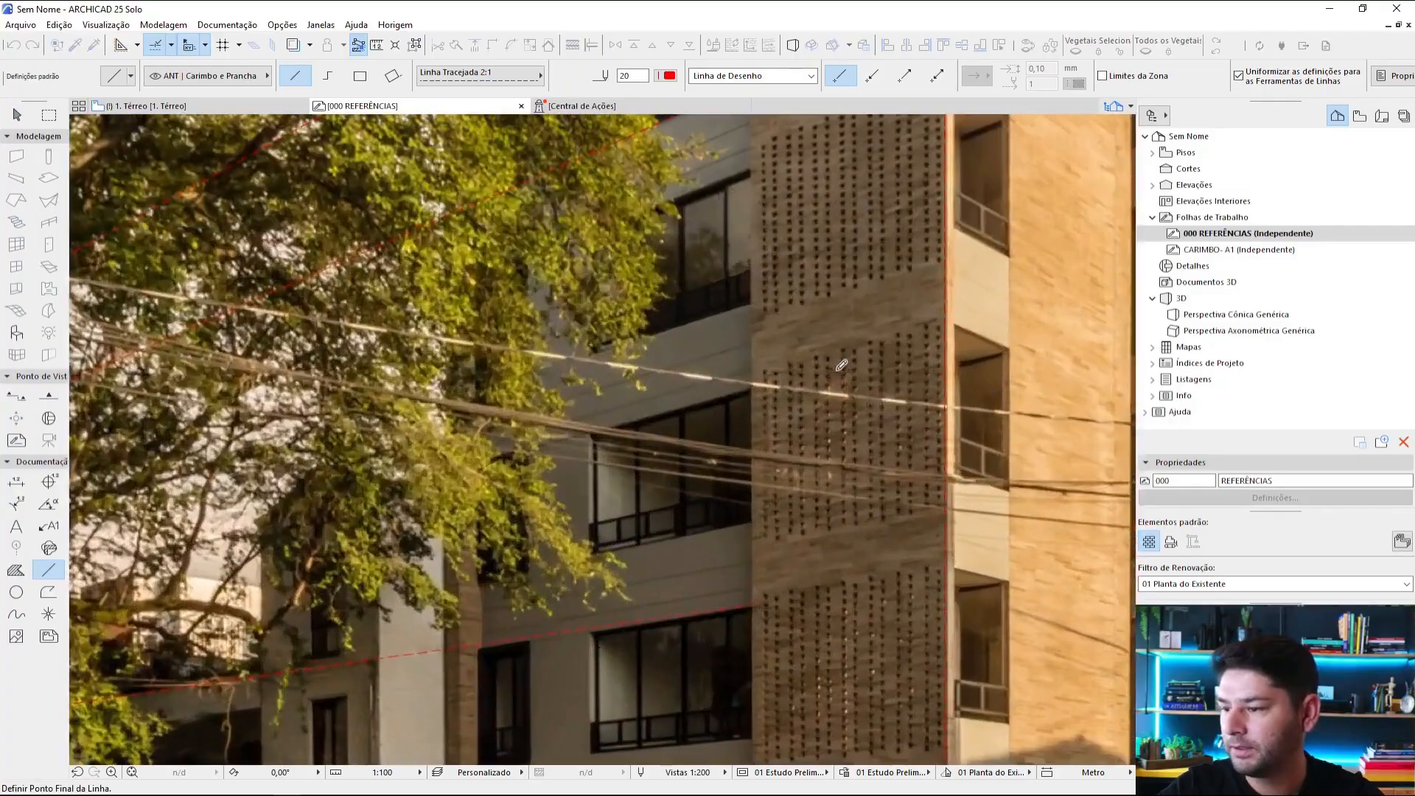
pyautogui.click(755, 383)
# Step: Draw a red dashed line from the building corner, above the second-highest balcony opening, to the right vanishing point on the horizon
pyautogui.scroll(-5, 755, 382)
pyautogui.scroll(5, 645, 287)
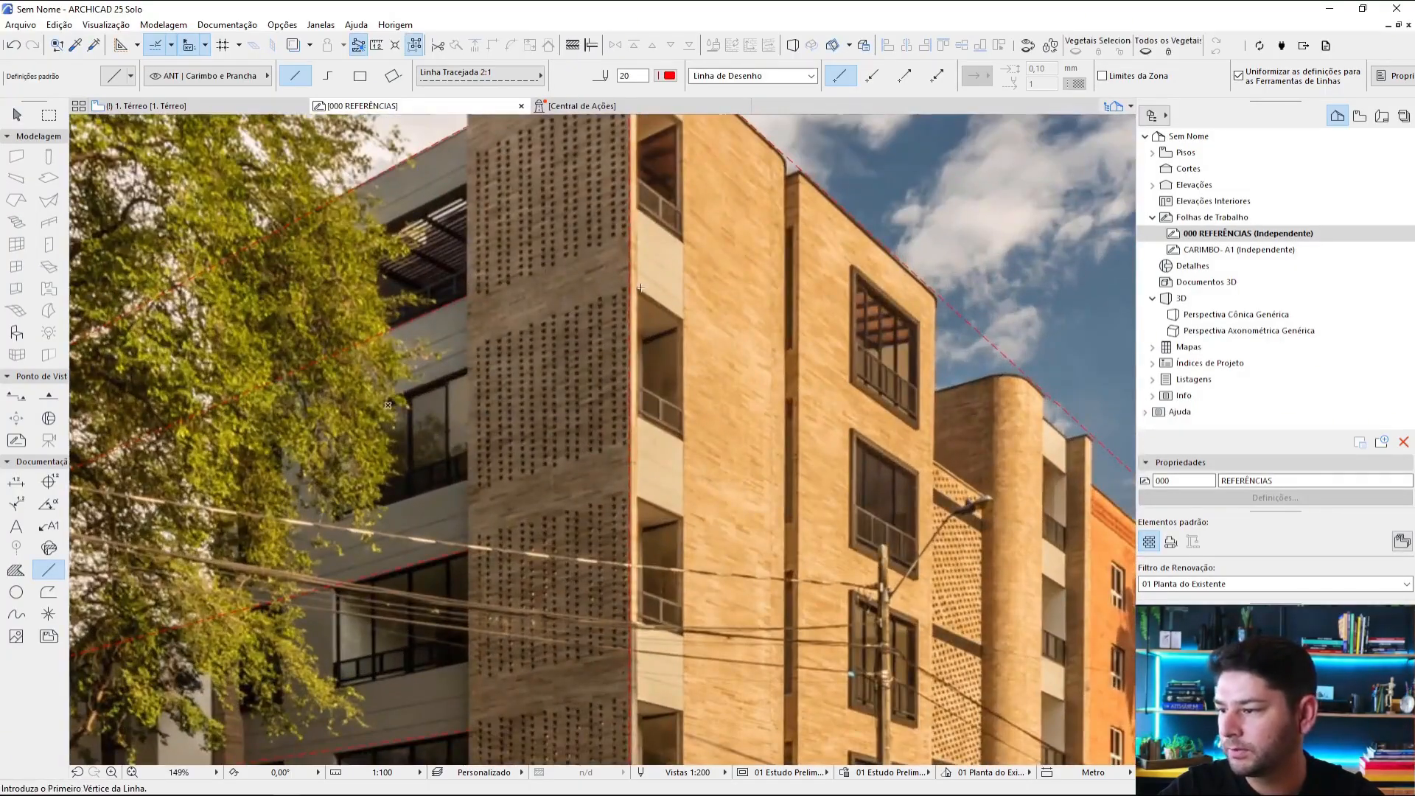
pyautogui.click(636, 287)
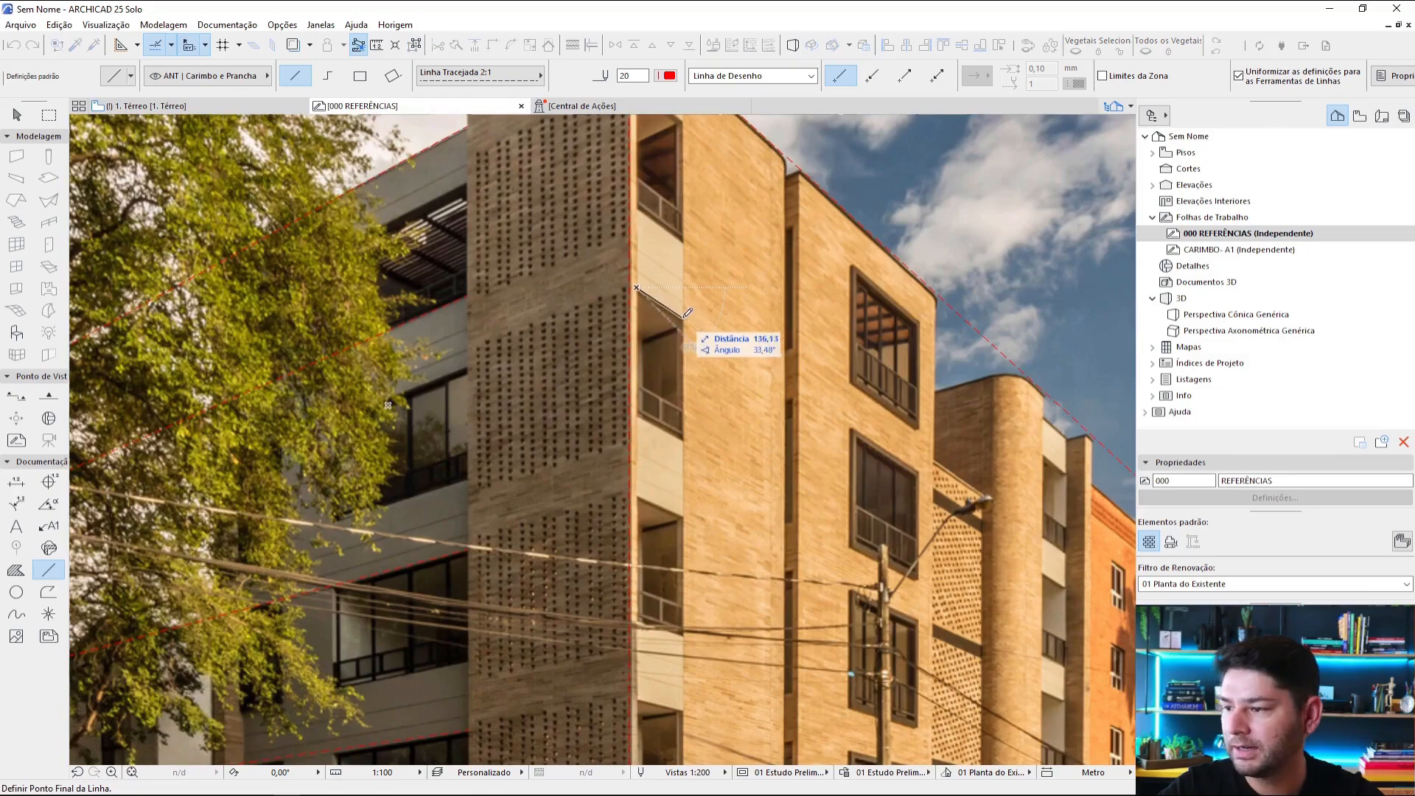
pyautogui.scroll(-5, 687, 312)
pyautogui.scroll(5, 1021, 554)
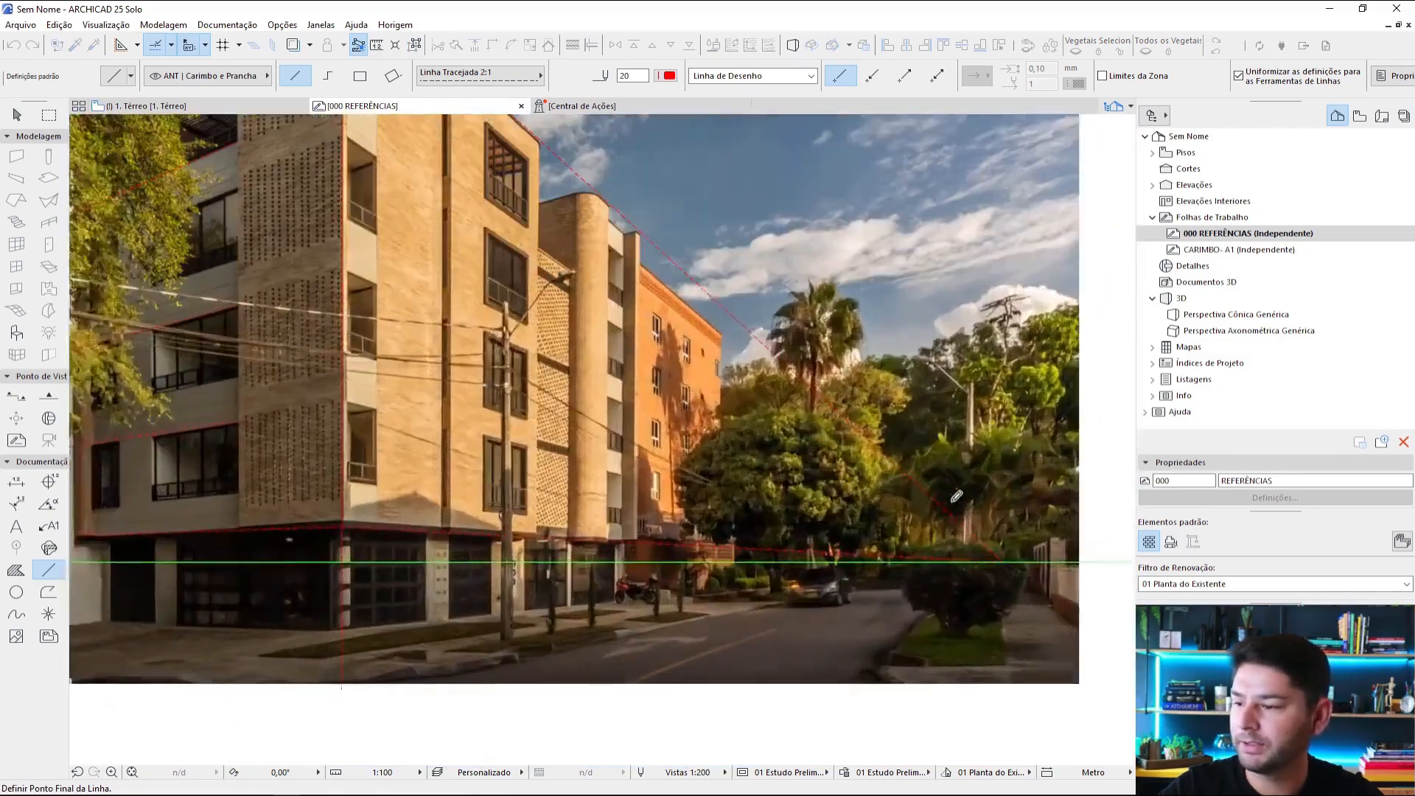
pyautogui.click(1019, 560)
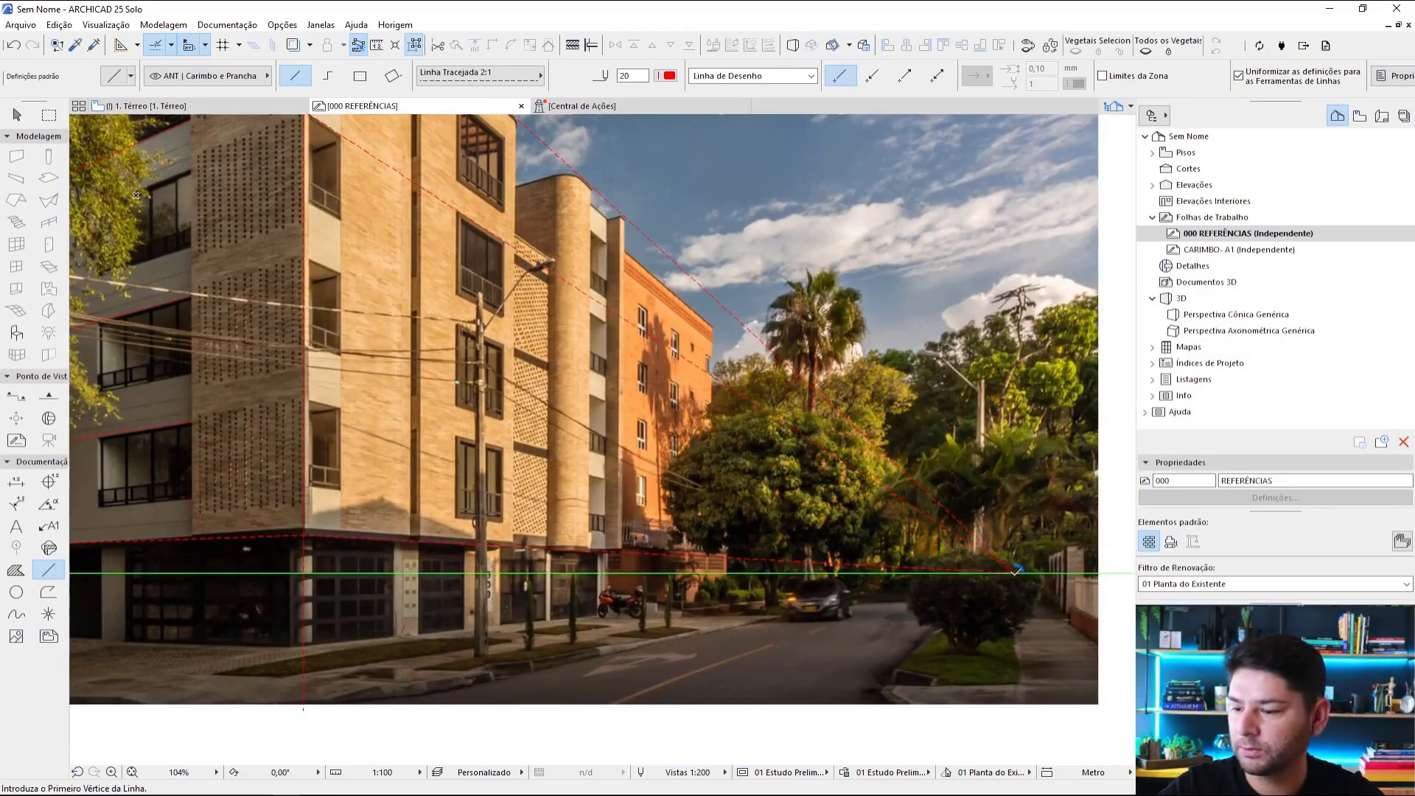
# Step: Draw a red dashed line from the right vanishing point to the rounded column's right edge, above its lowest balcony
pyautogui.click(1016, 569)
pyautogui.scroll(3, 579, 490)
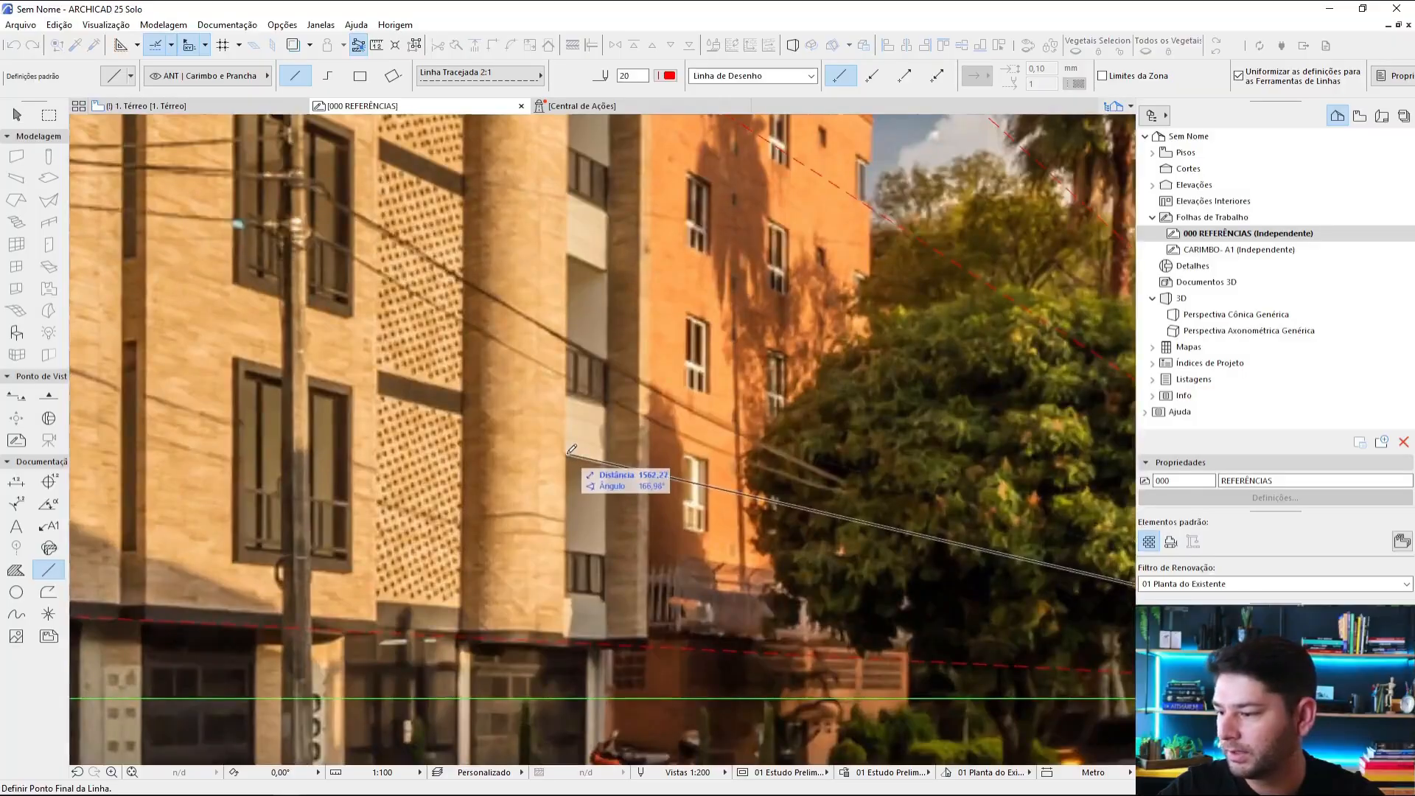
pyautogui.click(570, 449)
pyautogui.scroll(-4, 570, 450)
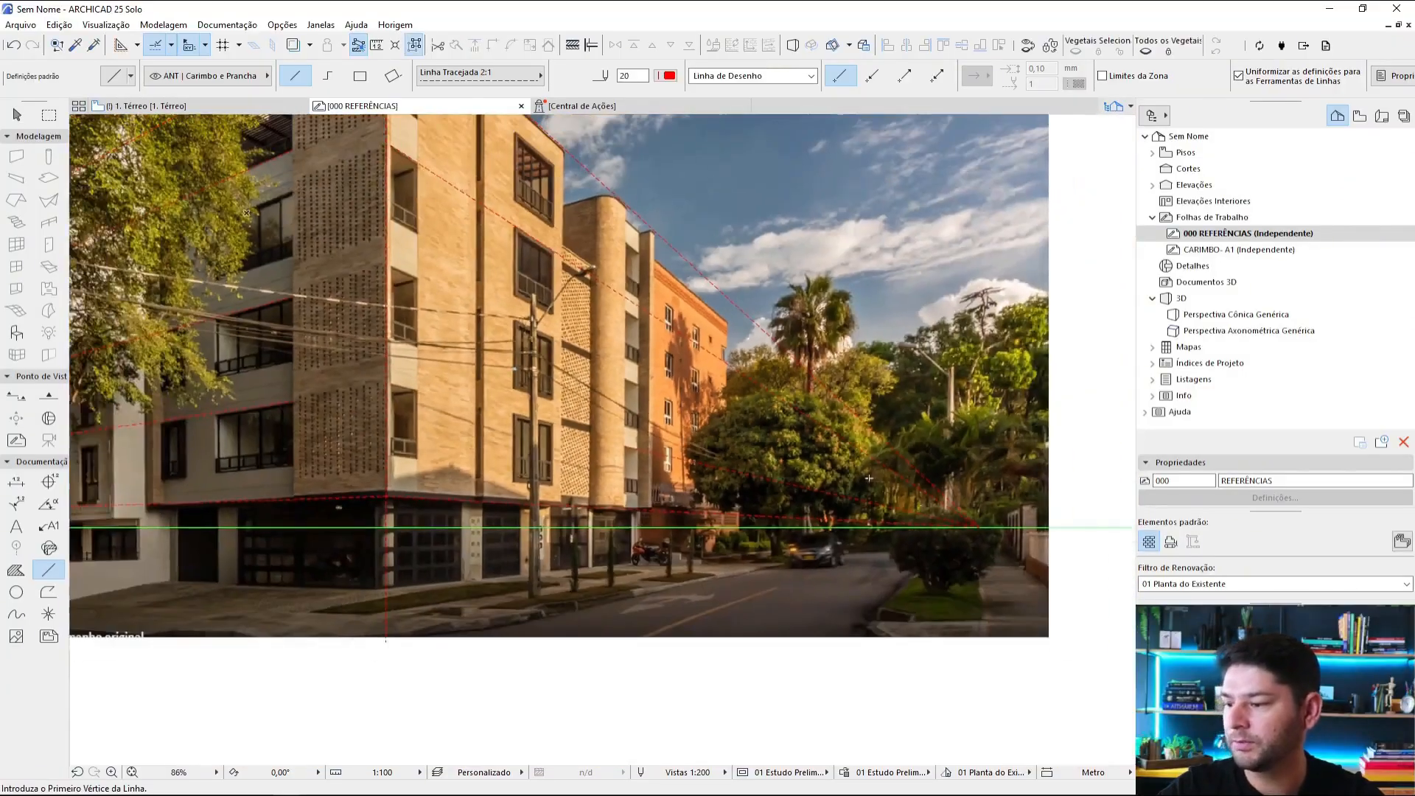
# Step: Draw a red dashed line from the right vanishing point to the building corner, at the top of the third balcony opening down
pyautogui.click(978, 526)
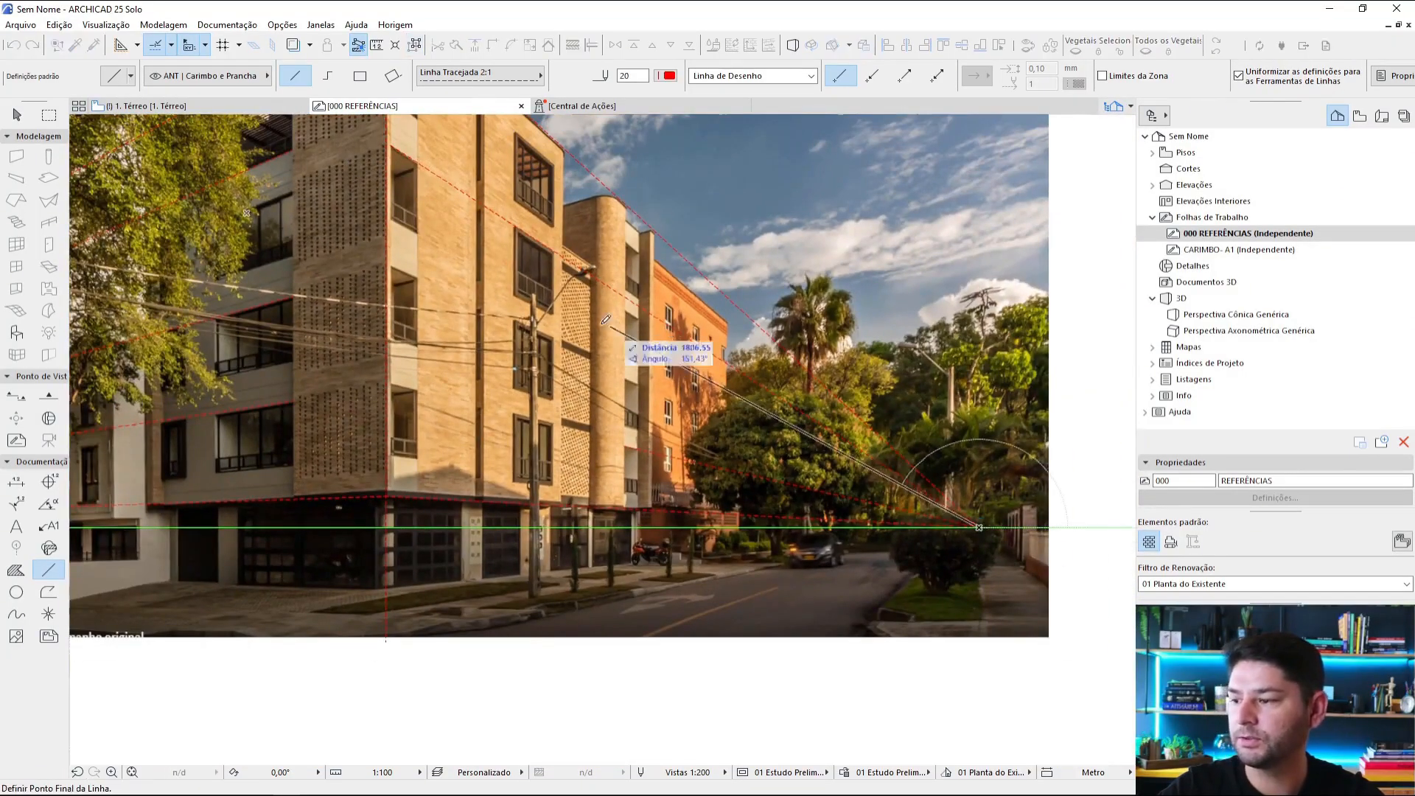
pyautogui.scroll(1, 634, 353)
pyautogui.scroll(3, 546, 364)
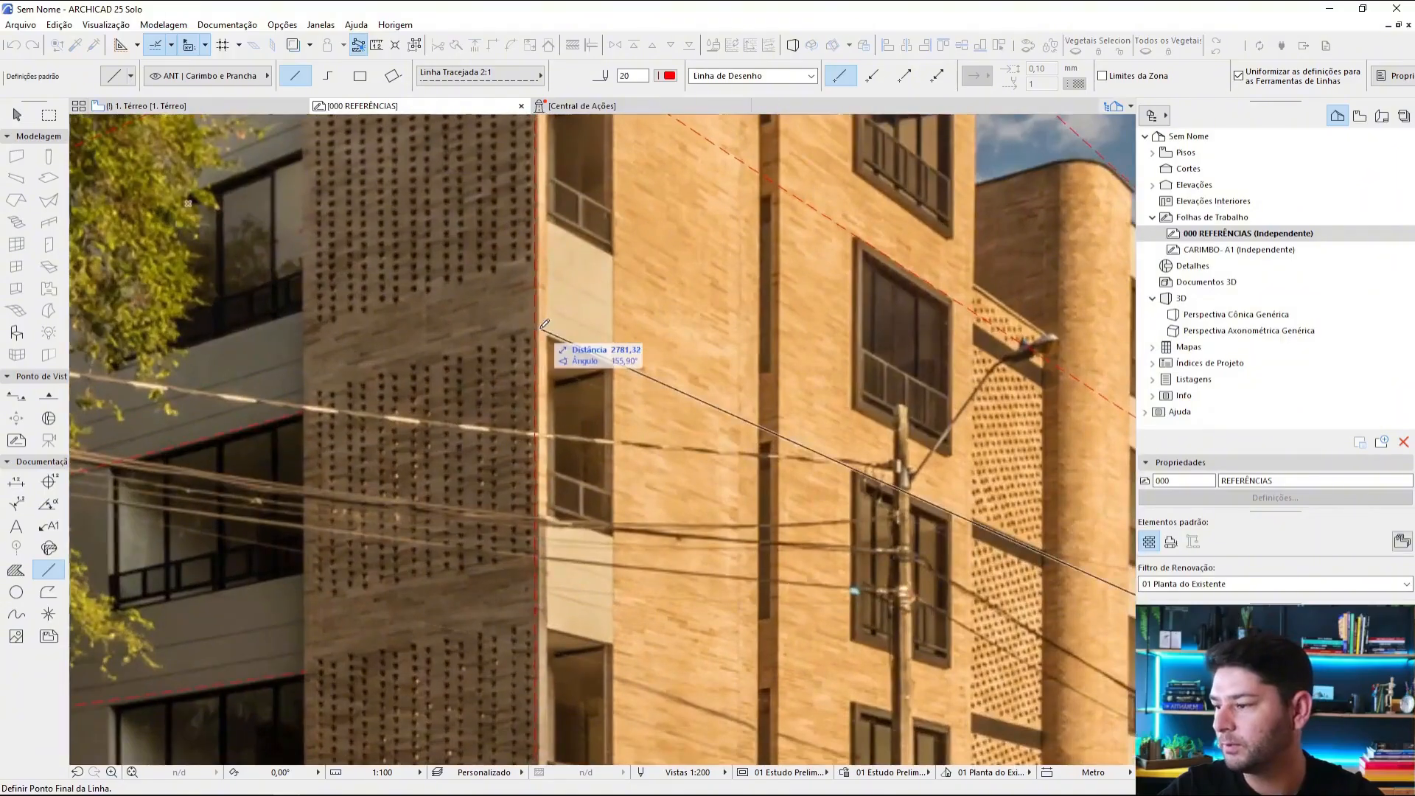
pyautogui.click(536, 332)
pyautogui.scroll(-4, 652, 353)
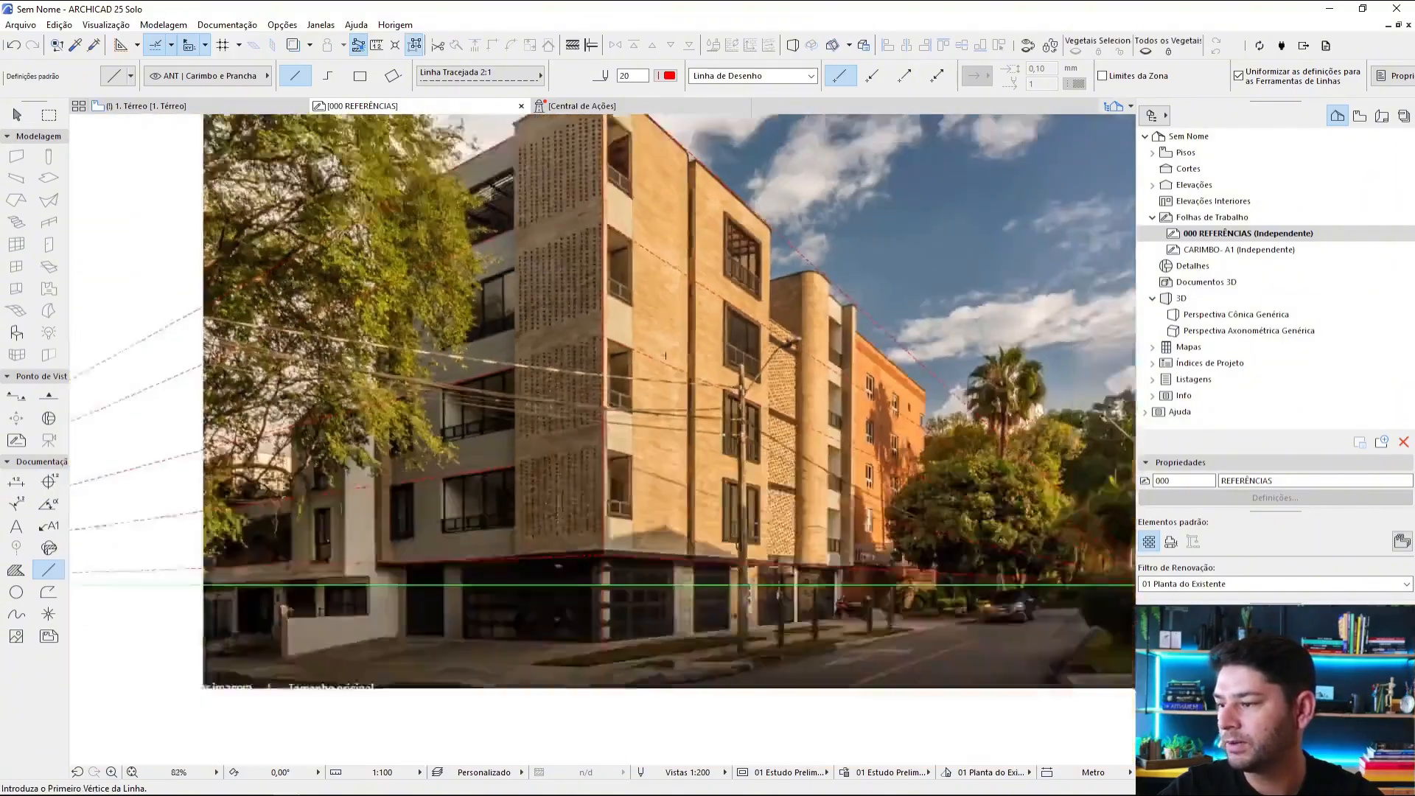
# Step: Draw a circle centred on the right vanishing point and fill it with a solid orange fill
pyautogui.press('Escape')
pyautogui.moveTo(1123, 590); pyautogui.dragTo(948, 547, button='middle')
pyautogui.scroll(5, 949, 548)
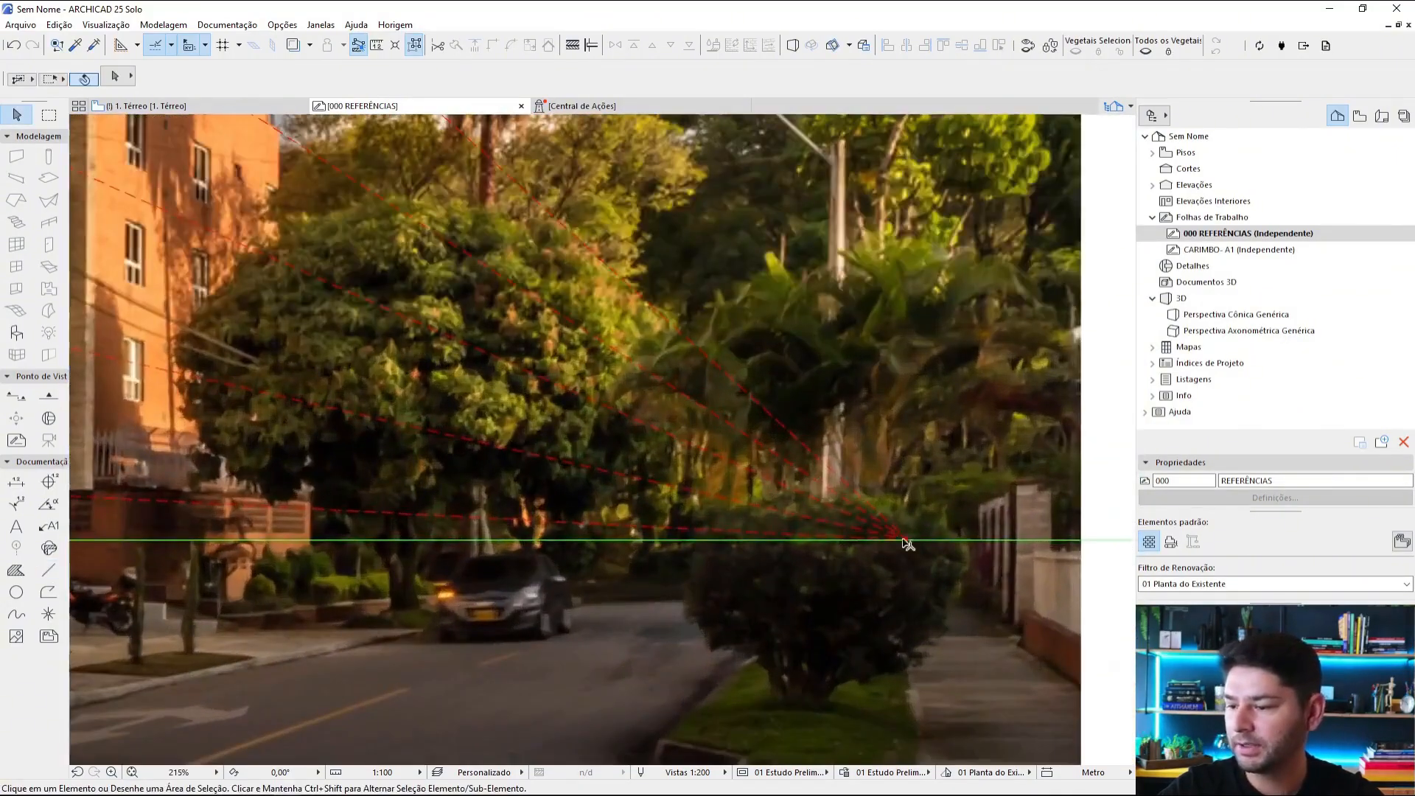
pyautogui.click(16, 591)
pyautogui.scroll(2, 910, 544)
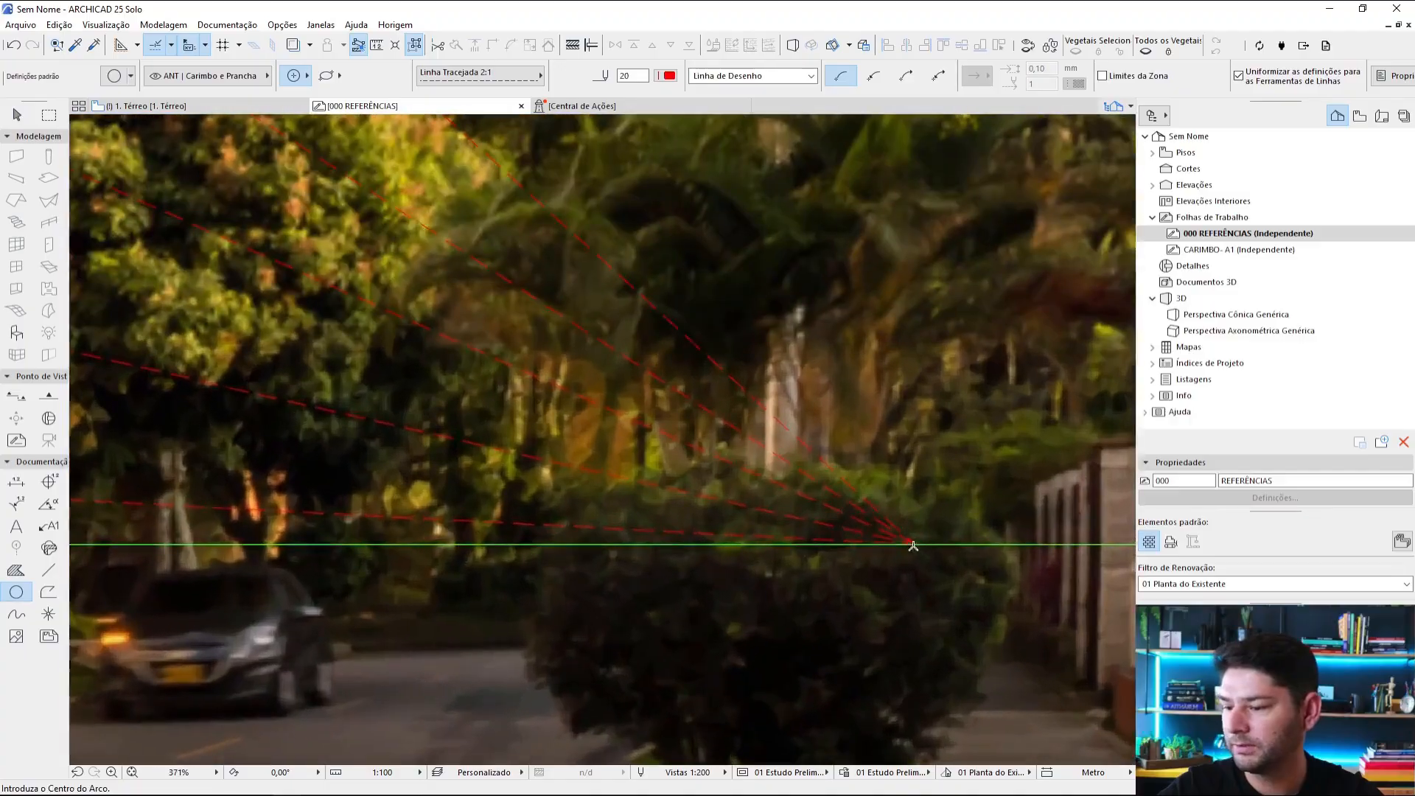
pyautogui.click(913, 543)
pyautogui.doubleClick(948, 543)
pyautogui.press('Escape')
pyautogui.click(16, 569)
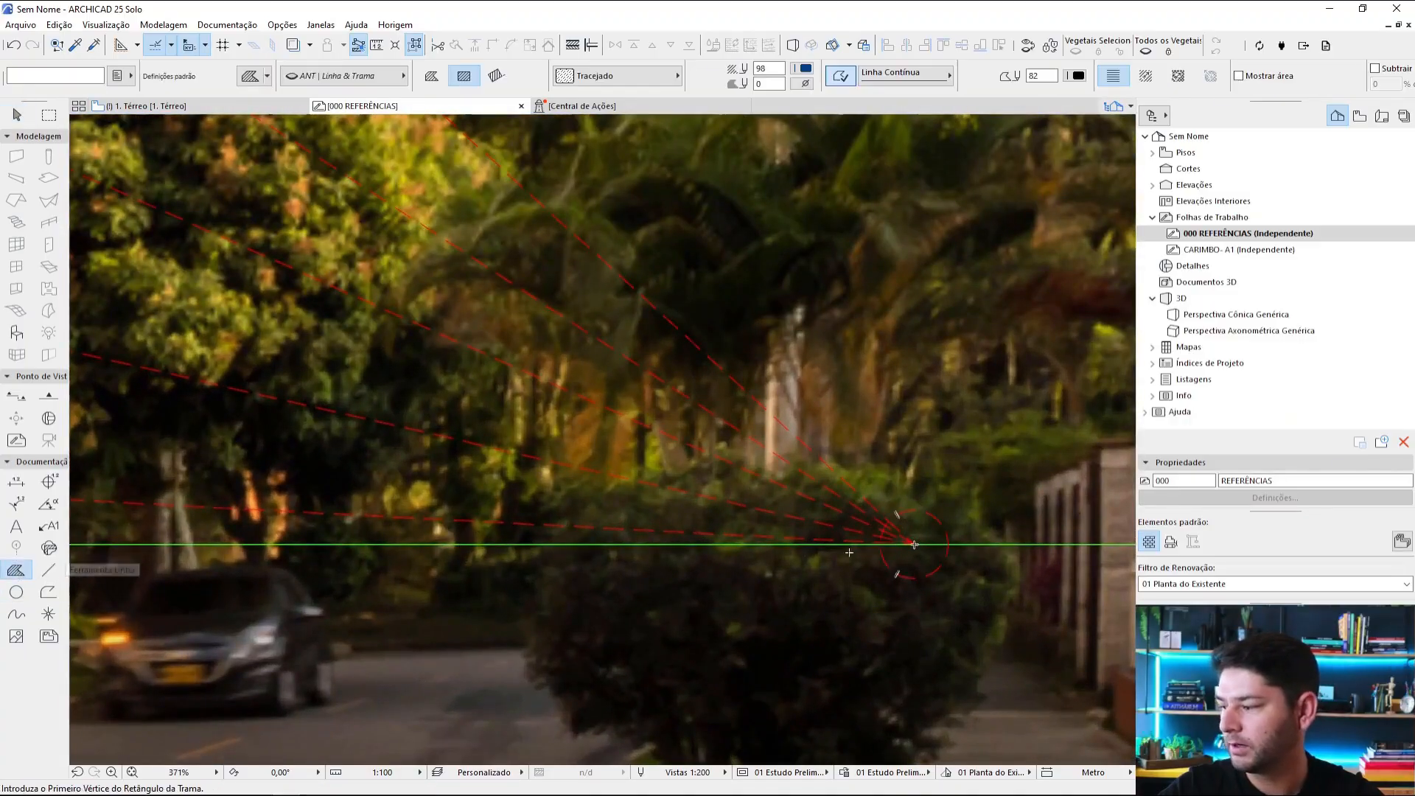
pyautogui.click(918, 534)
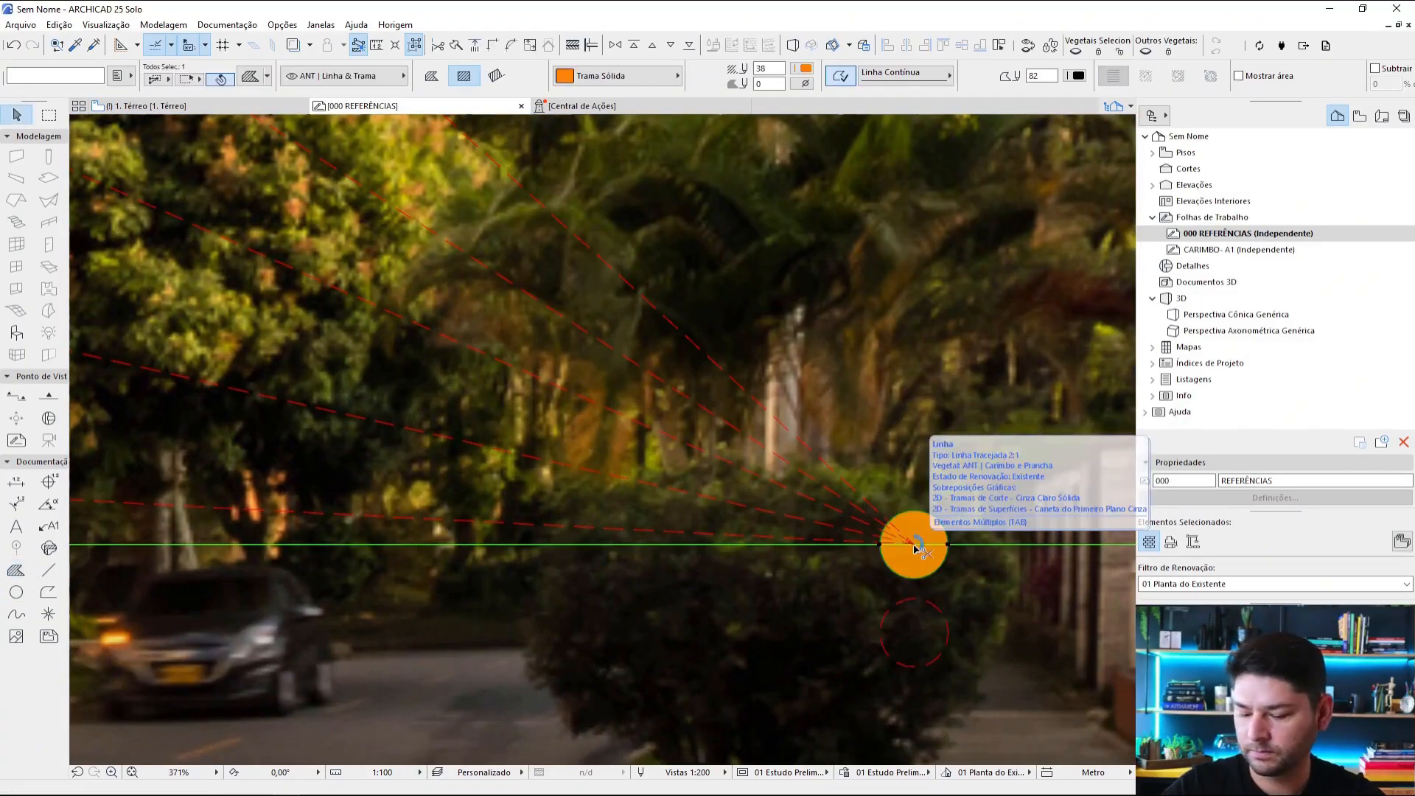
# Step: Copy the orange filled circle from the right vanishing point onto the left vanishing point
pyautogui.click(913, 547)
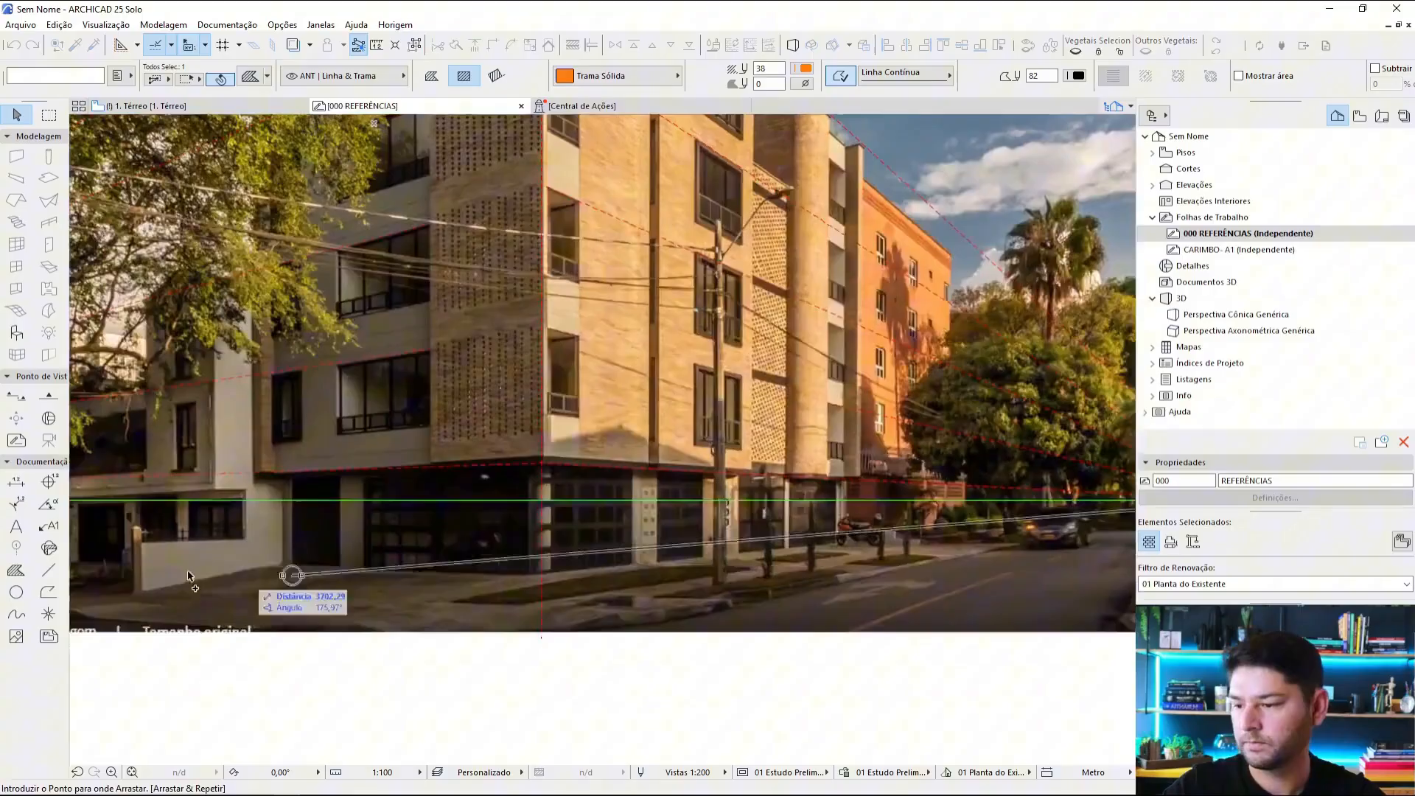
pyautogui.moveTo(180, 575); pyautogui.dragTo(866, 508, button='middle')
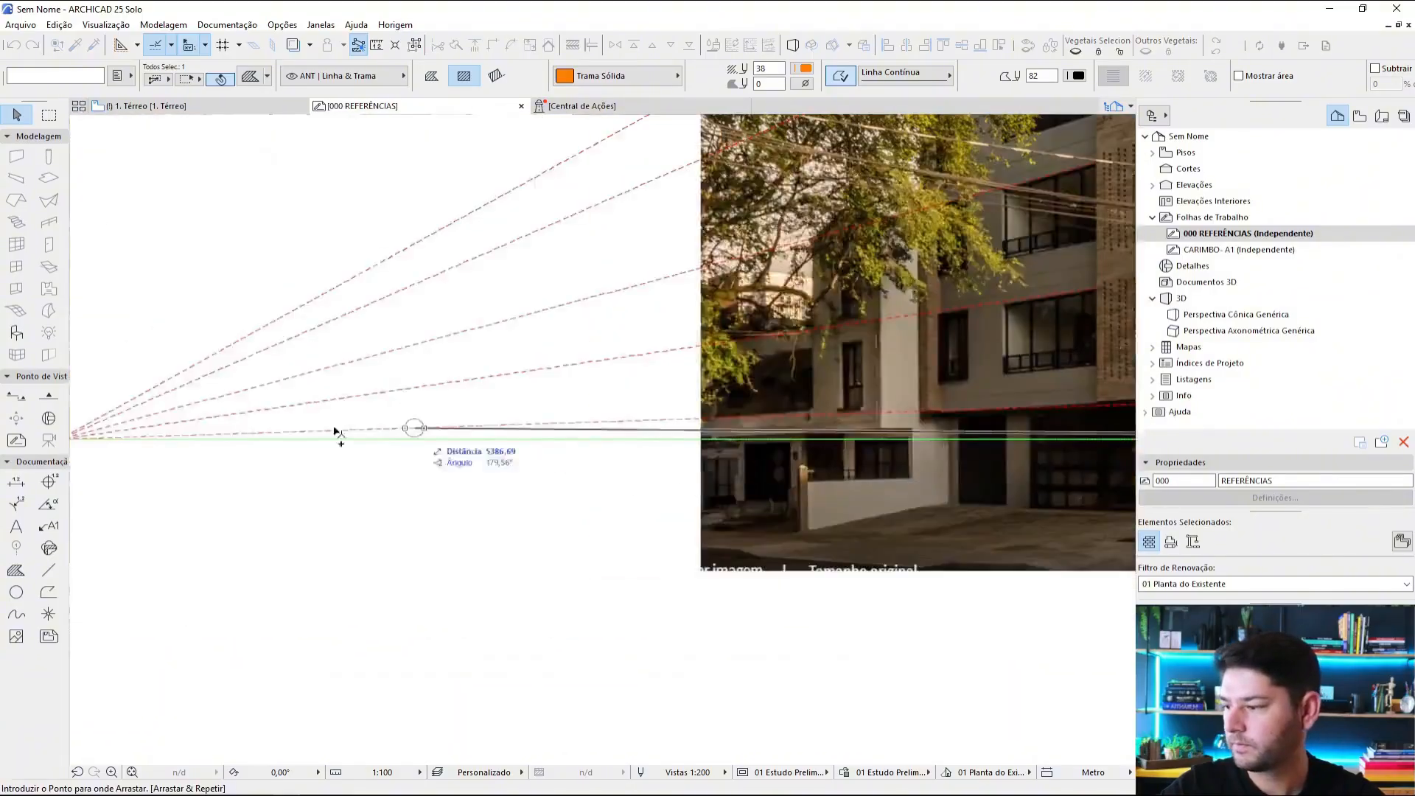
pyautogui.moveTo(324, 435); pyautogui.dragTo(668, 429, button='middle')
pyautogui.scroll(3, 331, 414)
pyautogui.click(380, 446)
pyautogui.scroll(-5, 435, 494)
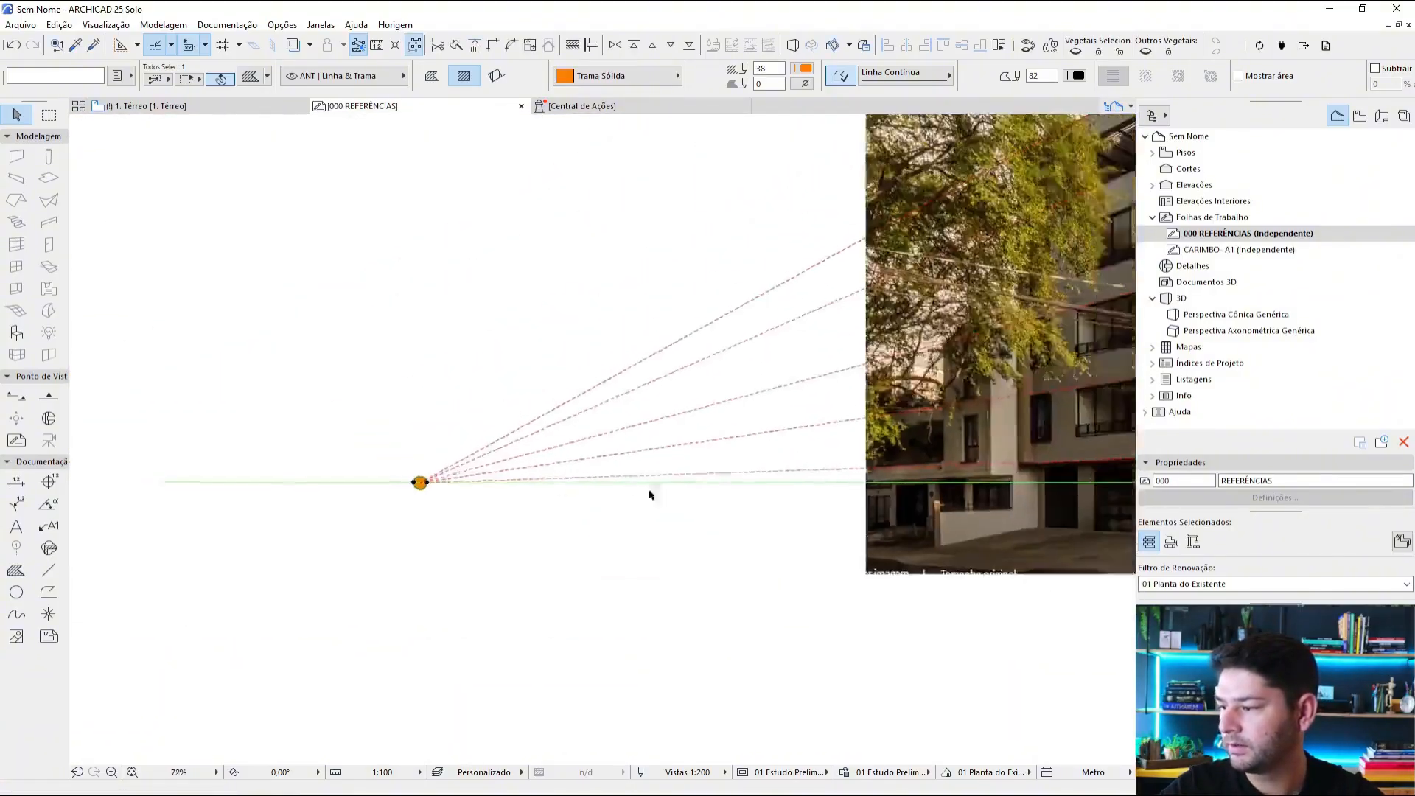
# Step: Delete the leftover red dashed circle outline below the right vanishing point
pyautogui.scroll(-2, 663, 501)
pyautogui.moveTo(840, 563); pyautogui.dragTo(644, 546, button='middle')
pyautogui.press('Escape')
pyautogui.moveTo(1074, 488); pyautogui.dragTo(1006, 487, button='middle')
pyautogui.scroll(3, 1008, 488)
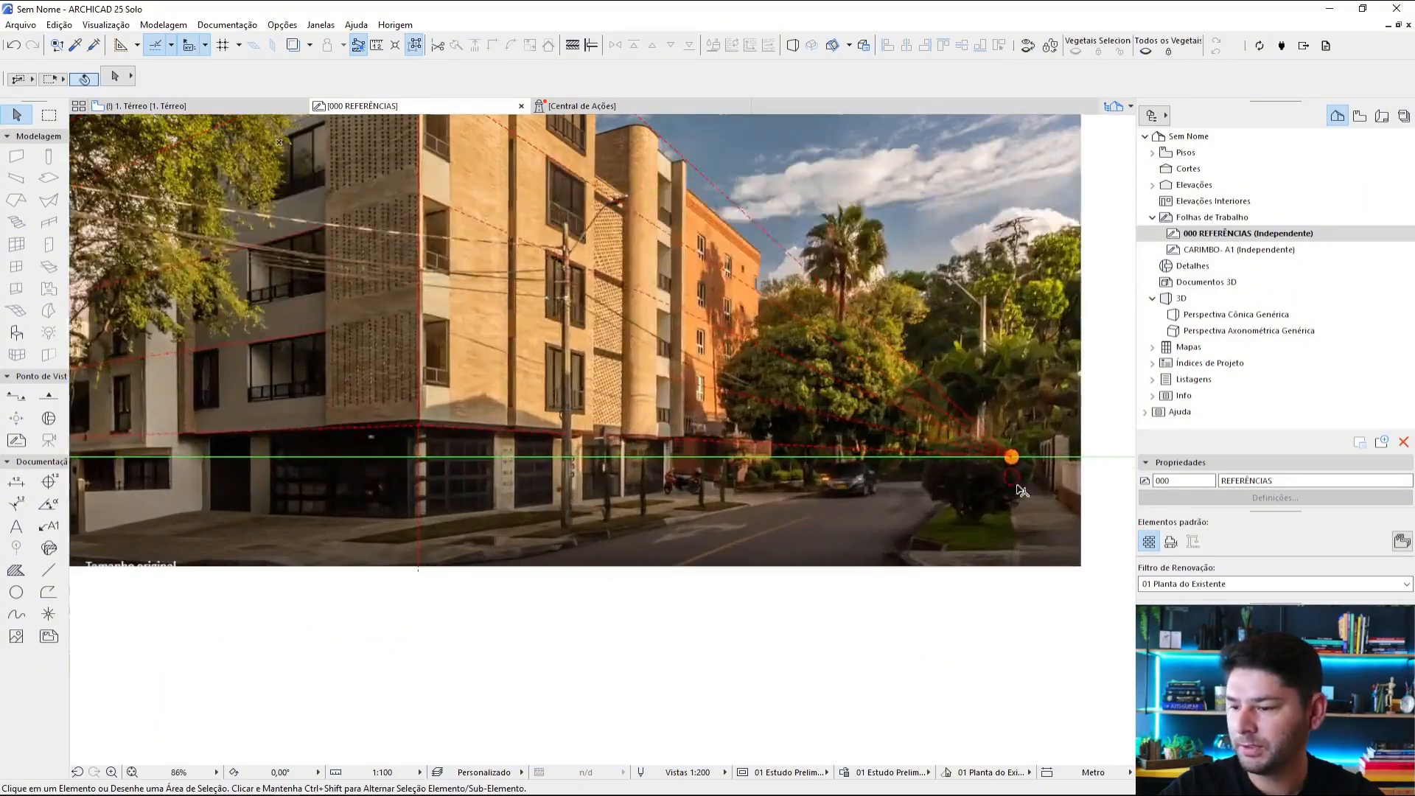
pyautogui.scroll(-3, 921, 527)
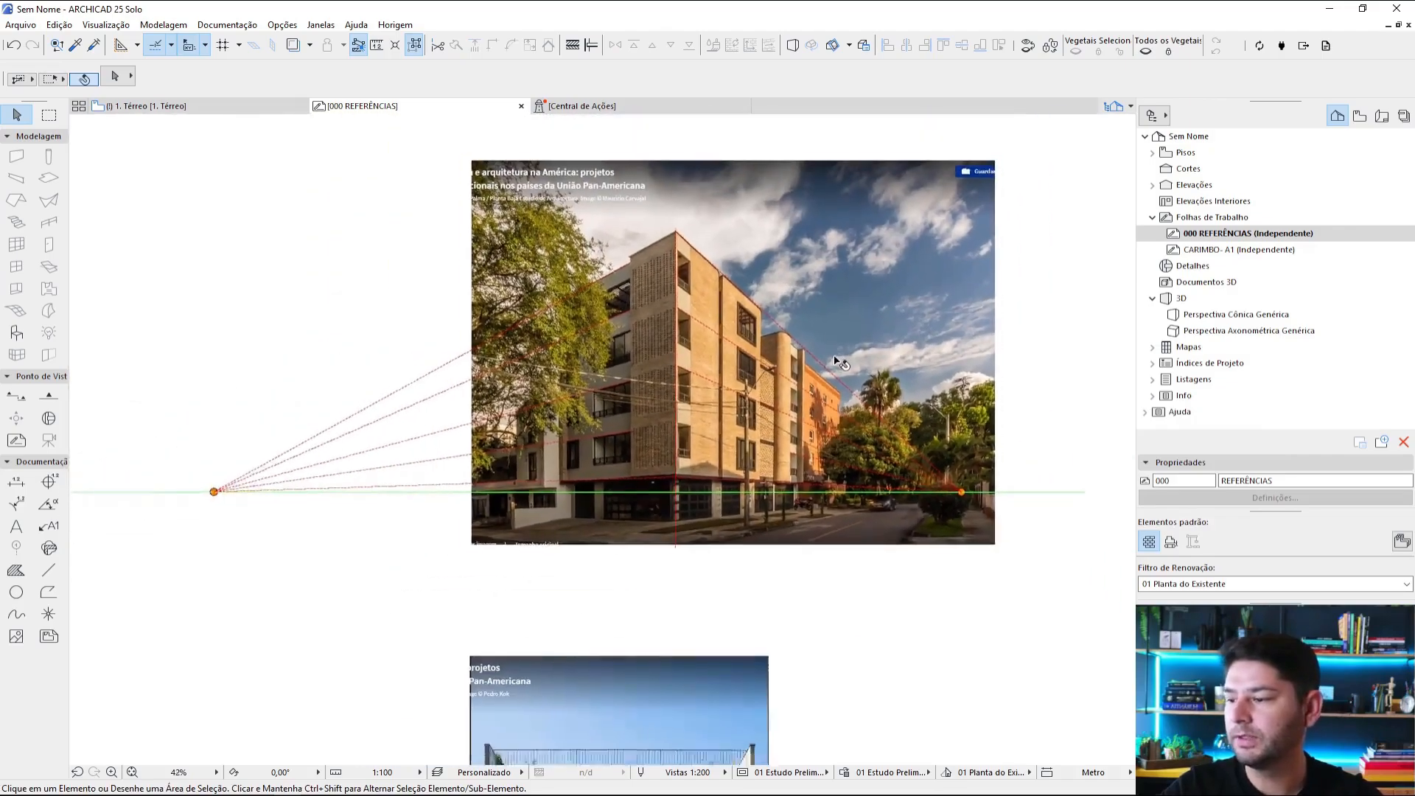
pyautogui.moveTo(837, 357); pyautogui.dragTo(814, 379, button='middle')
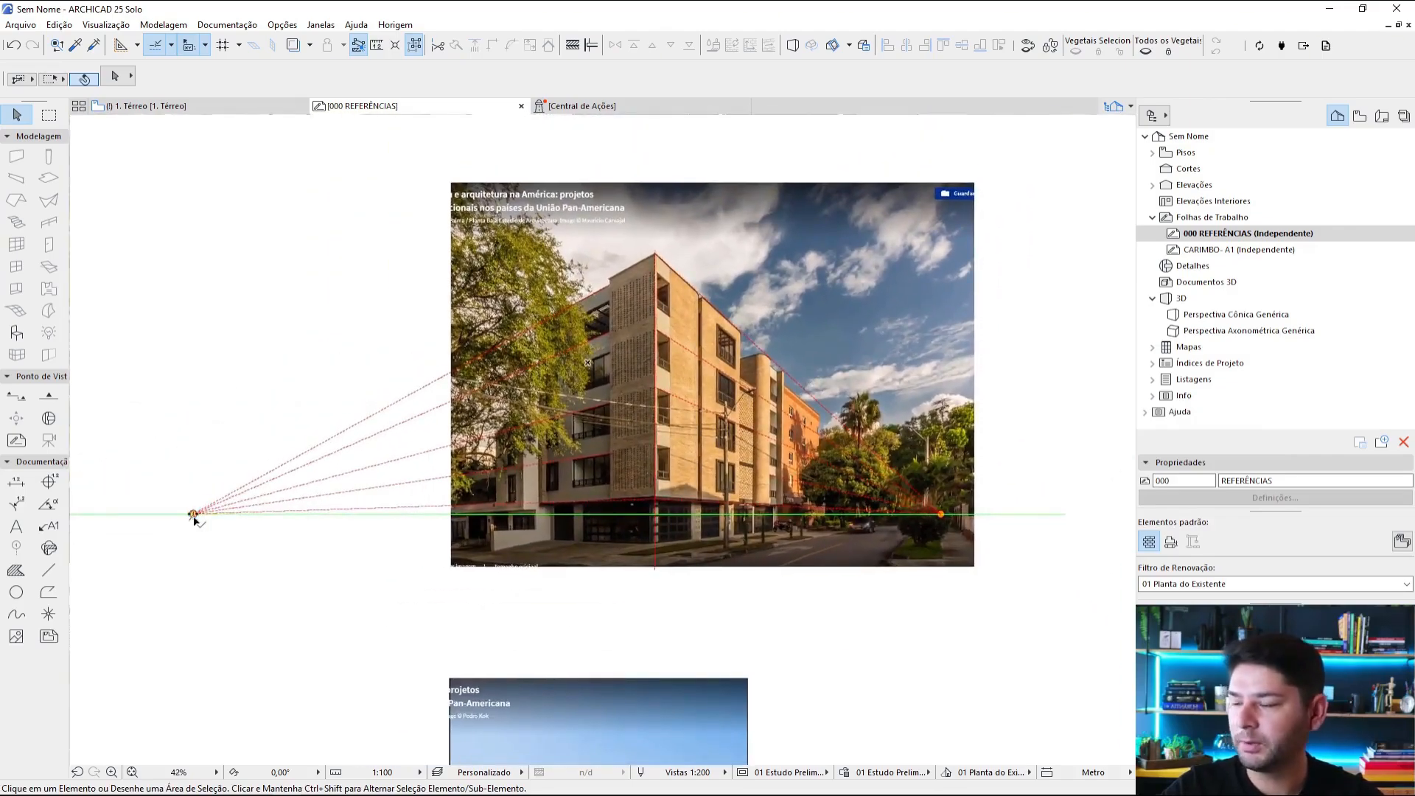
pyautogui.scroll(4, 942, 516)
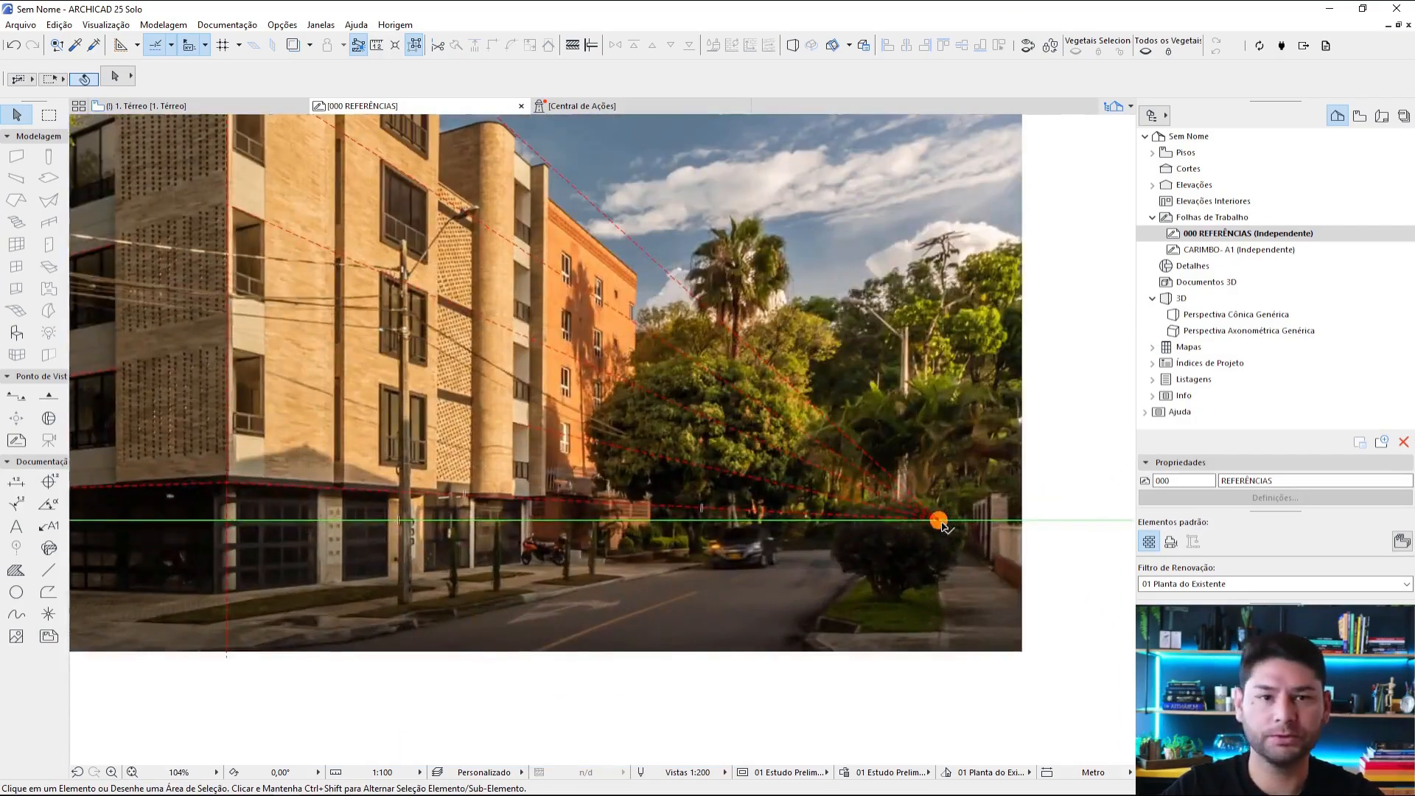
pyautogui.scroll(-3, 947, 520)
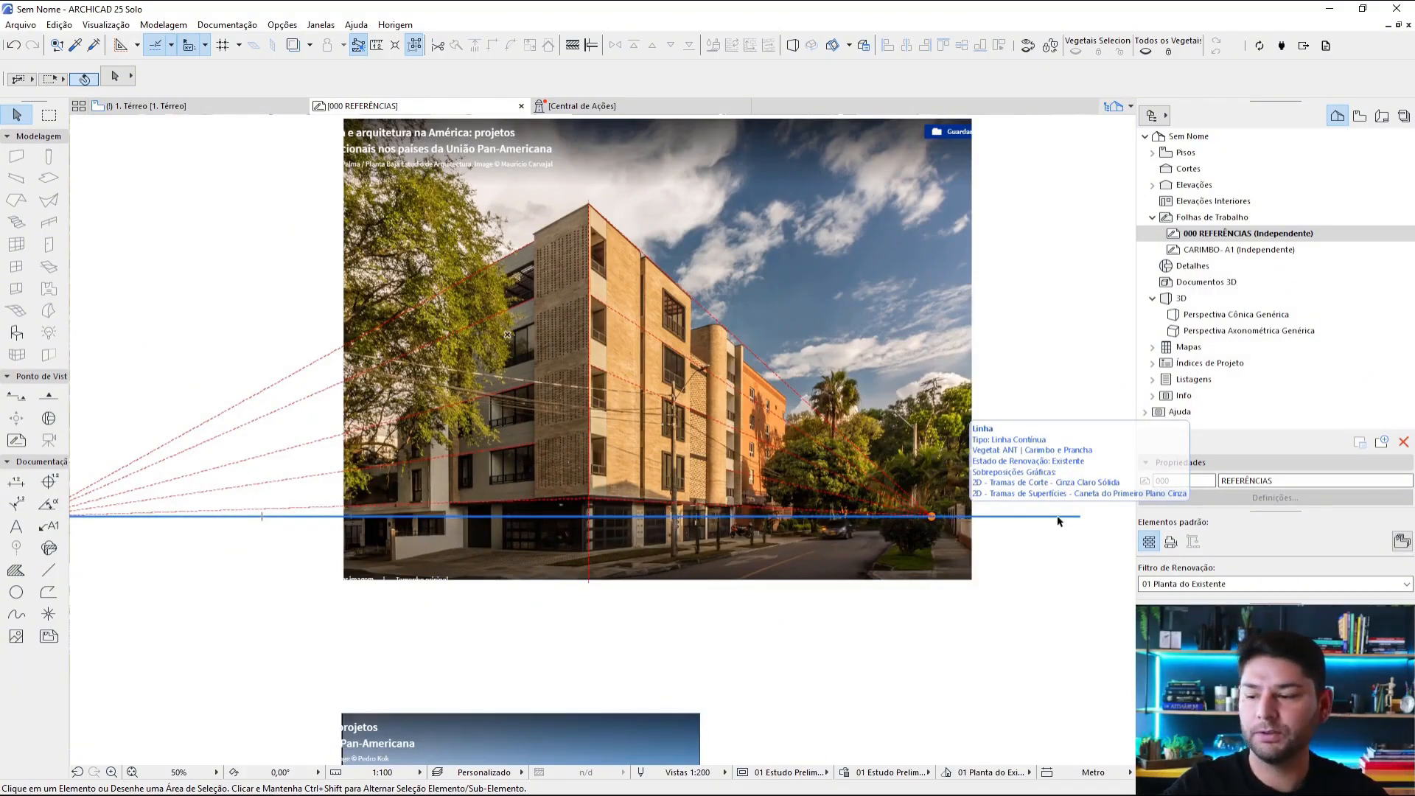
pyautogui.scroll(3, 627, 534)
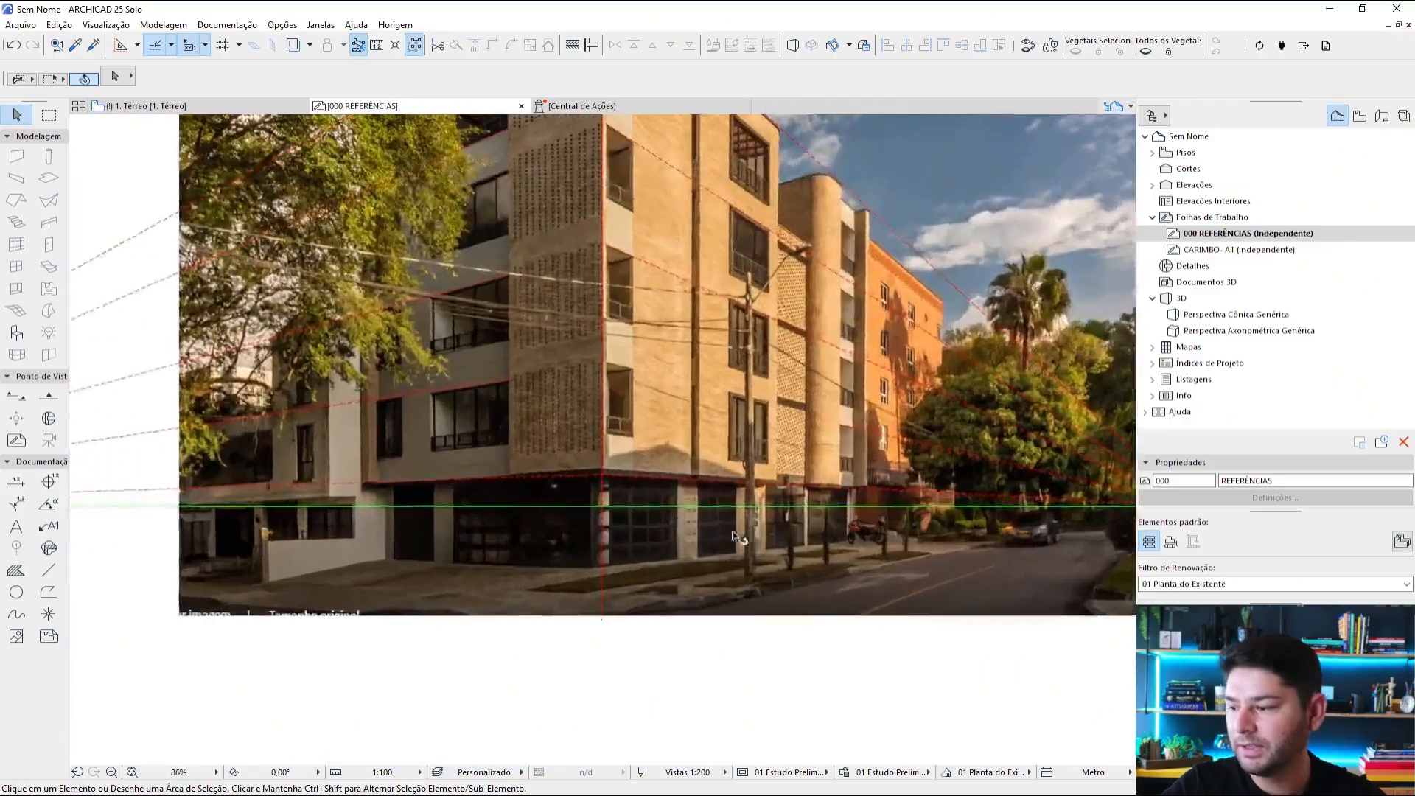
pyautogui.scroll(-5, 833, 508)
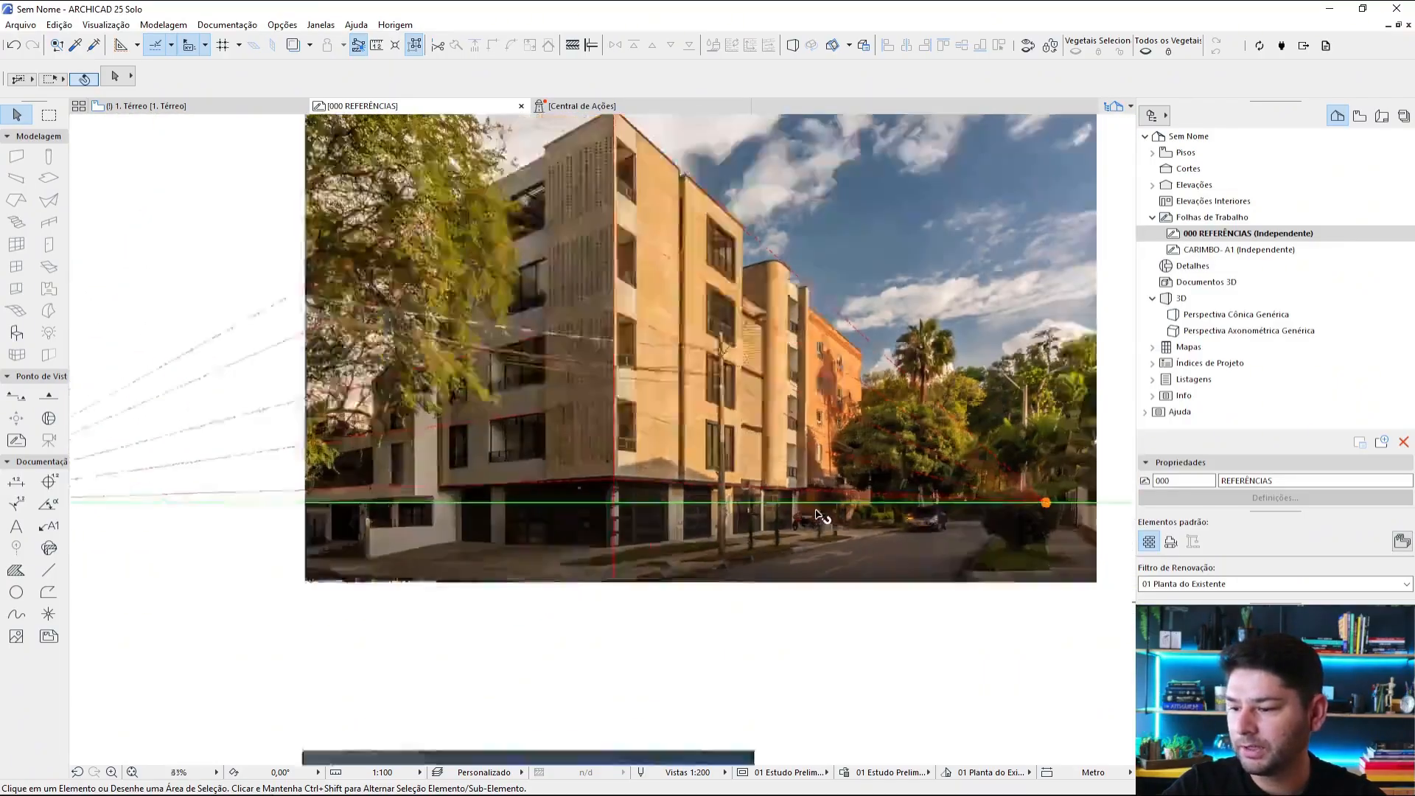
# Step: Resize the photo and its perspective tracing graphically about the right vanishing point, setting the vertical distance down to the pavement to 165
pyautogui.moveTo(1097, 231); pyautogui.dragTo(267, 569)
pyautogui.scroll(5, 790, 532)
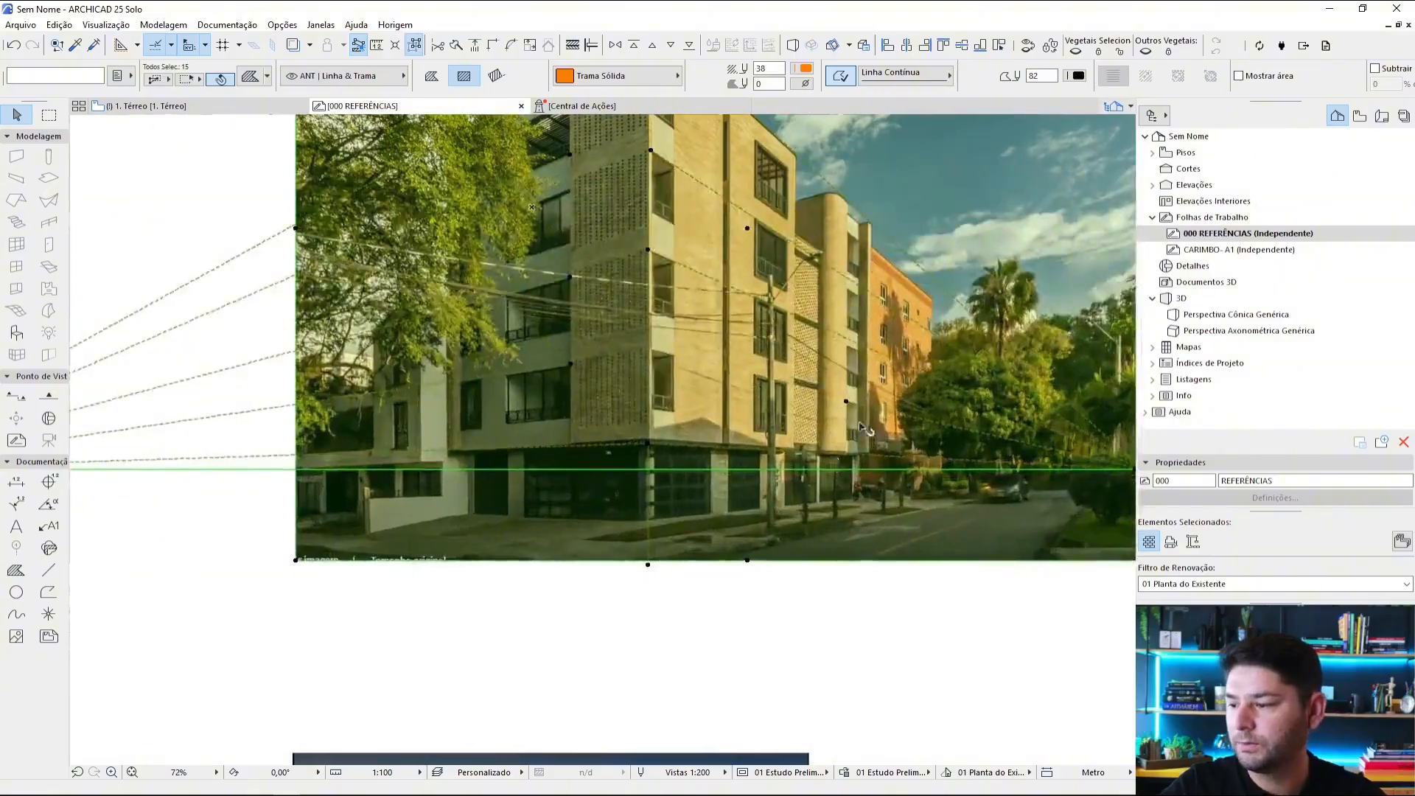
pyautogui.click(530, 45)
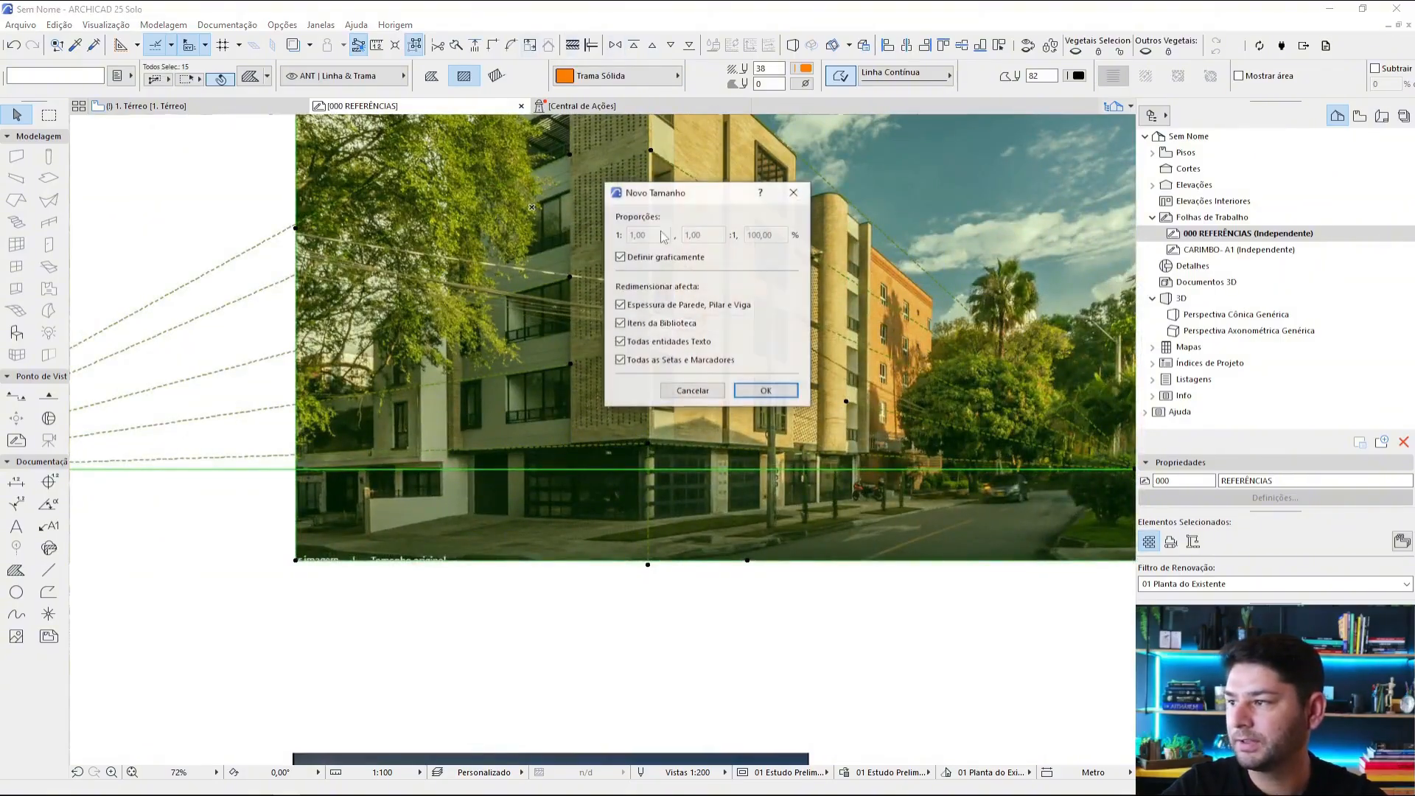
pyautogui.click(767, 386)
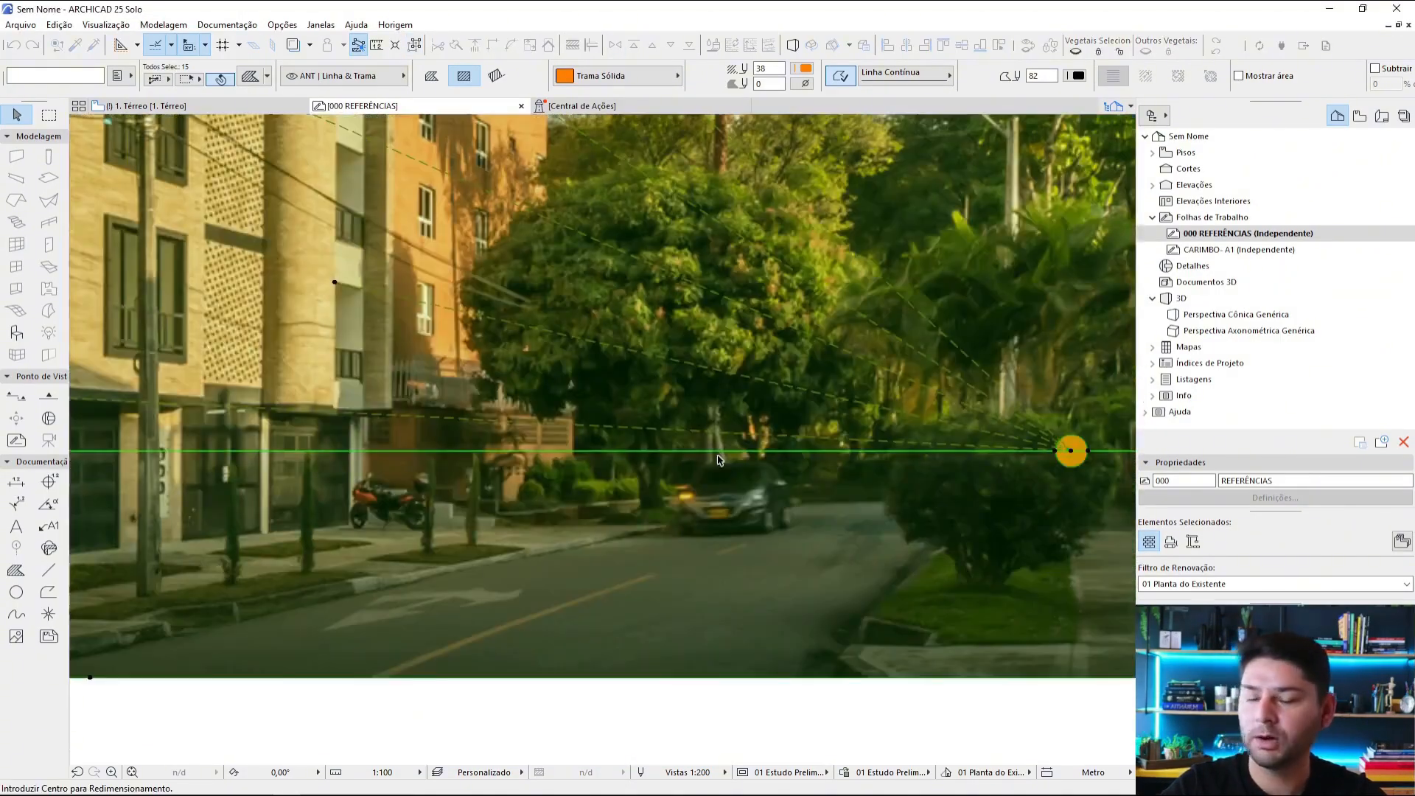
pyautogui.scroll(-1, 928, 445)
pyautogui.moveTo(1078, 448); pyautogui.dragTo(957, 431, button='middle')
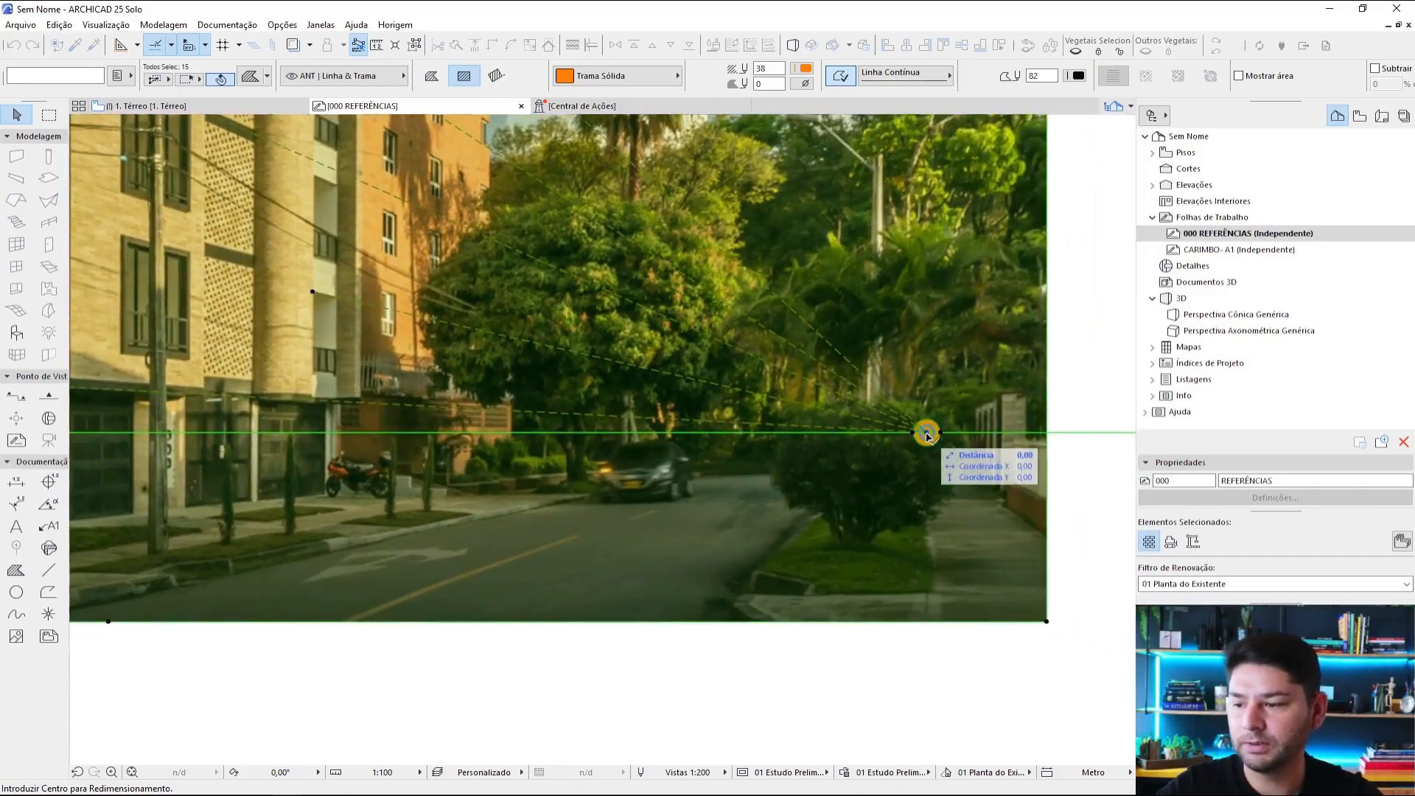
pyautogui.click(926, 433)
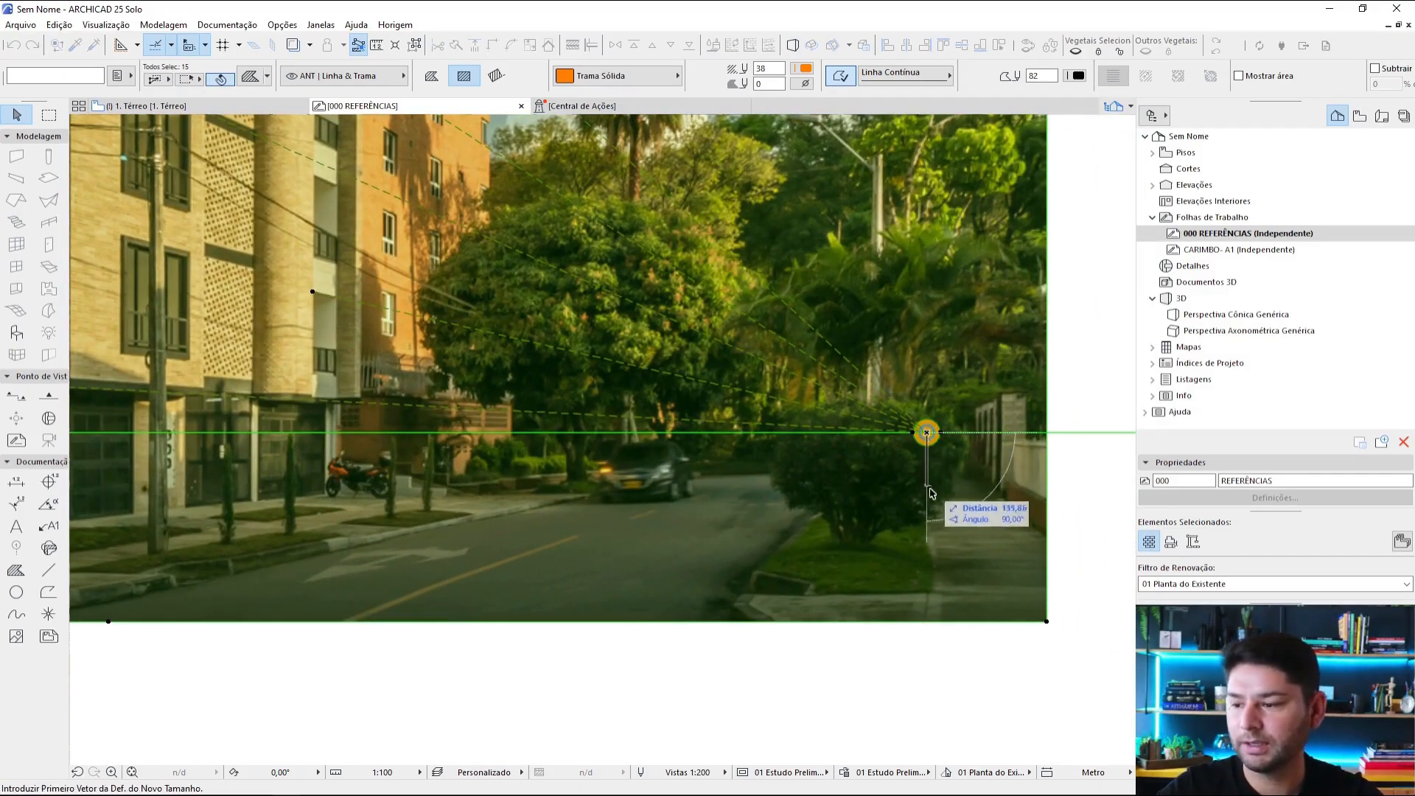
pyautogui.click(928, 535)
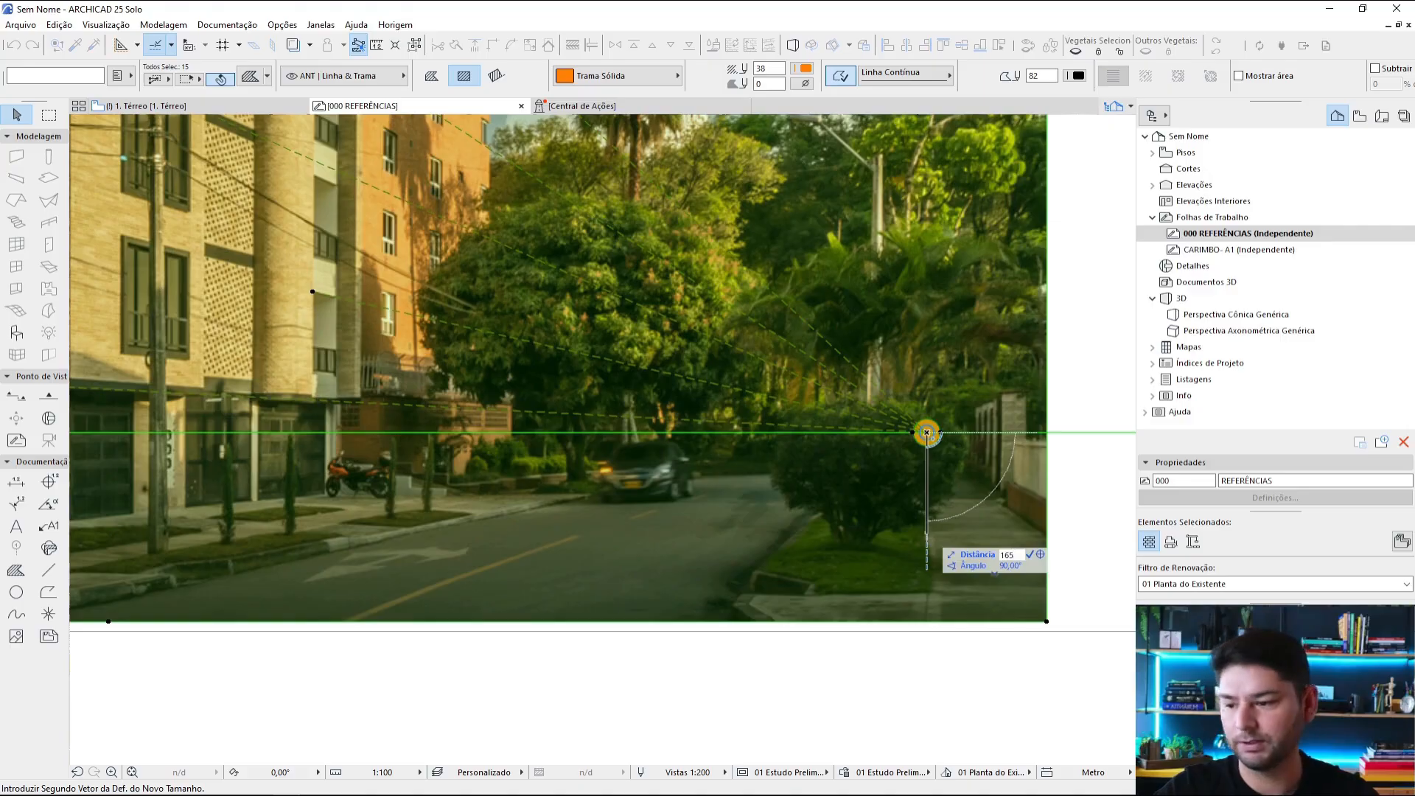
pyautogui.click(929, 502)
pyautogui.press('Escape')
# Step: Measure from the right vanishing point to check the horizon height on the resized photo
pyautogui.scroll(2, 1033, 498)
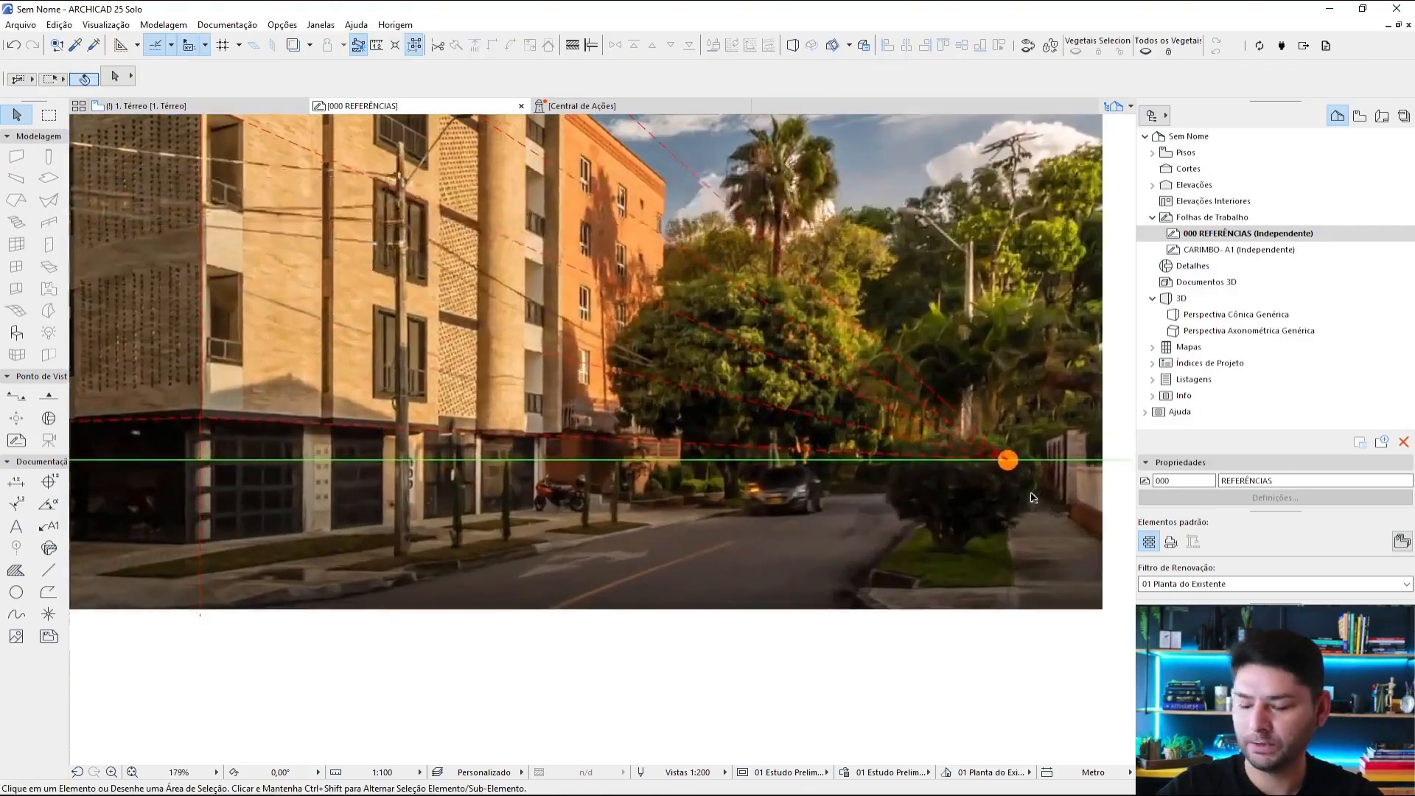
pyautogui.scroll(8, 1037, 497)
pyautogui.press('m')
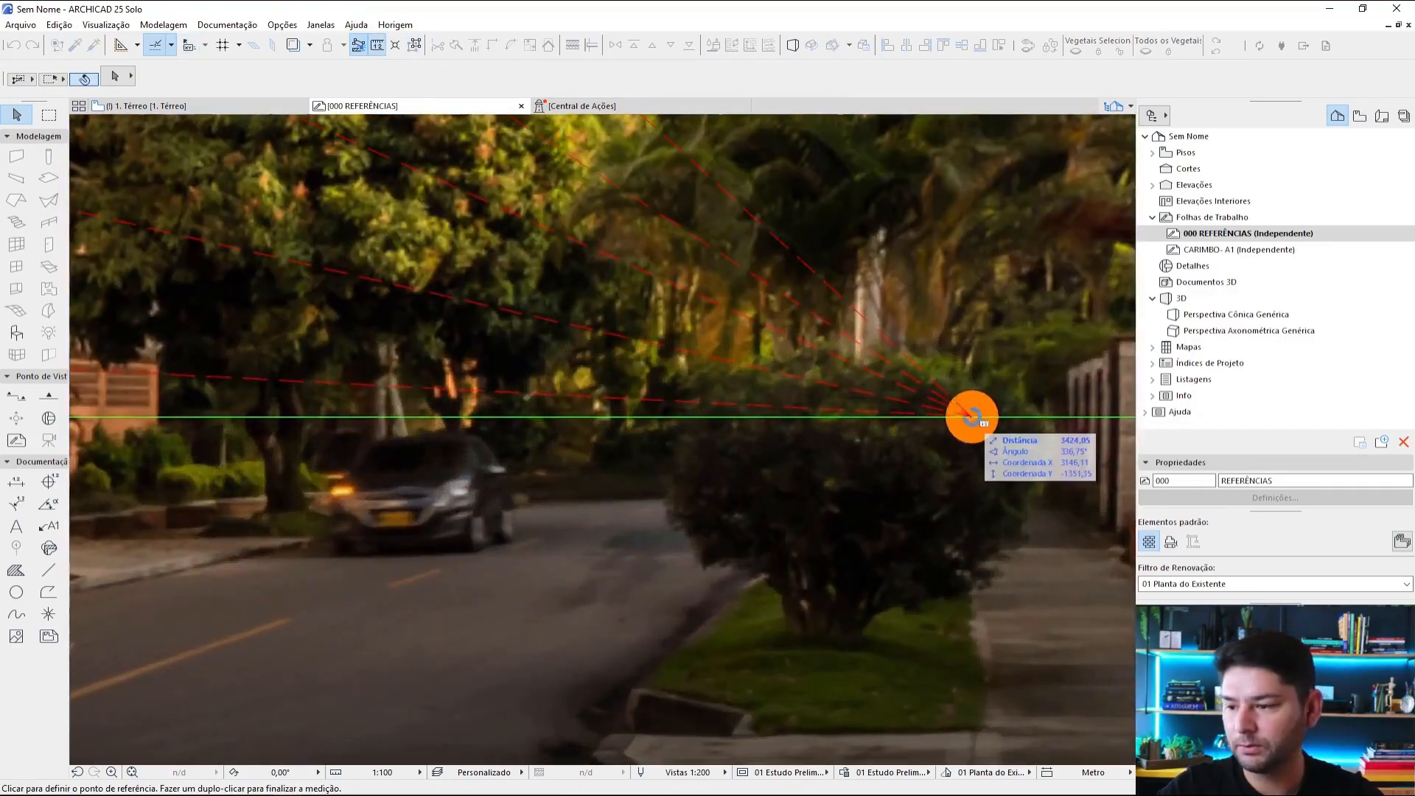
pyautogui.click(971, 417)
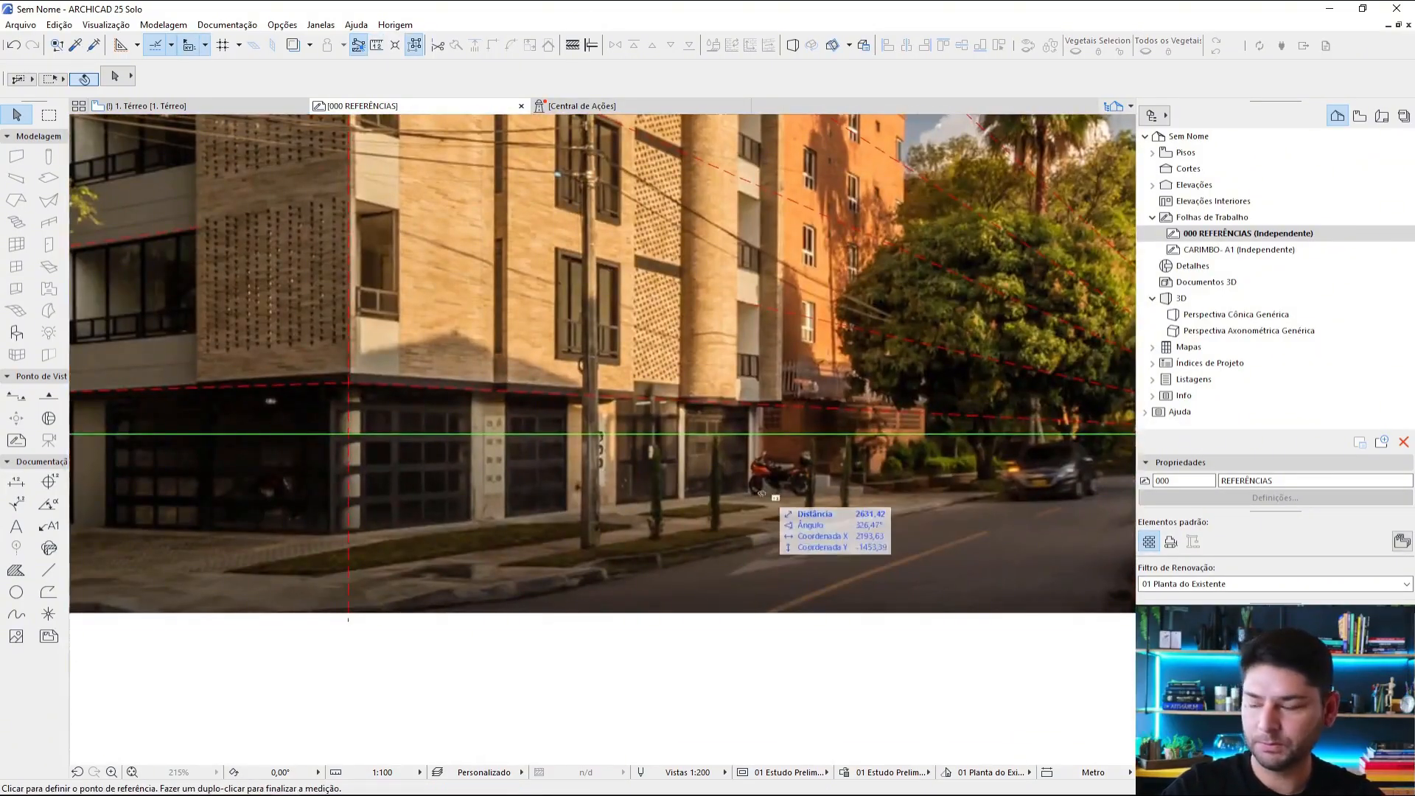
# Step: Measure the ground-floor height at the building corner, from the pavement up to the base of the brickwork
pyautogui.moveTo(762, 493); pyautogui.dragTo(969, 504, button='middle')
pyautogui.scroll(2, 570, 542)
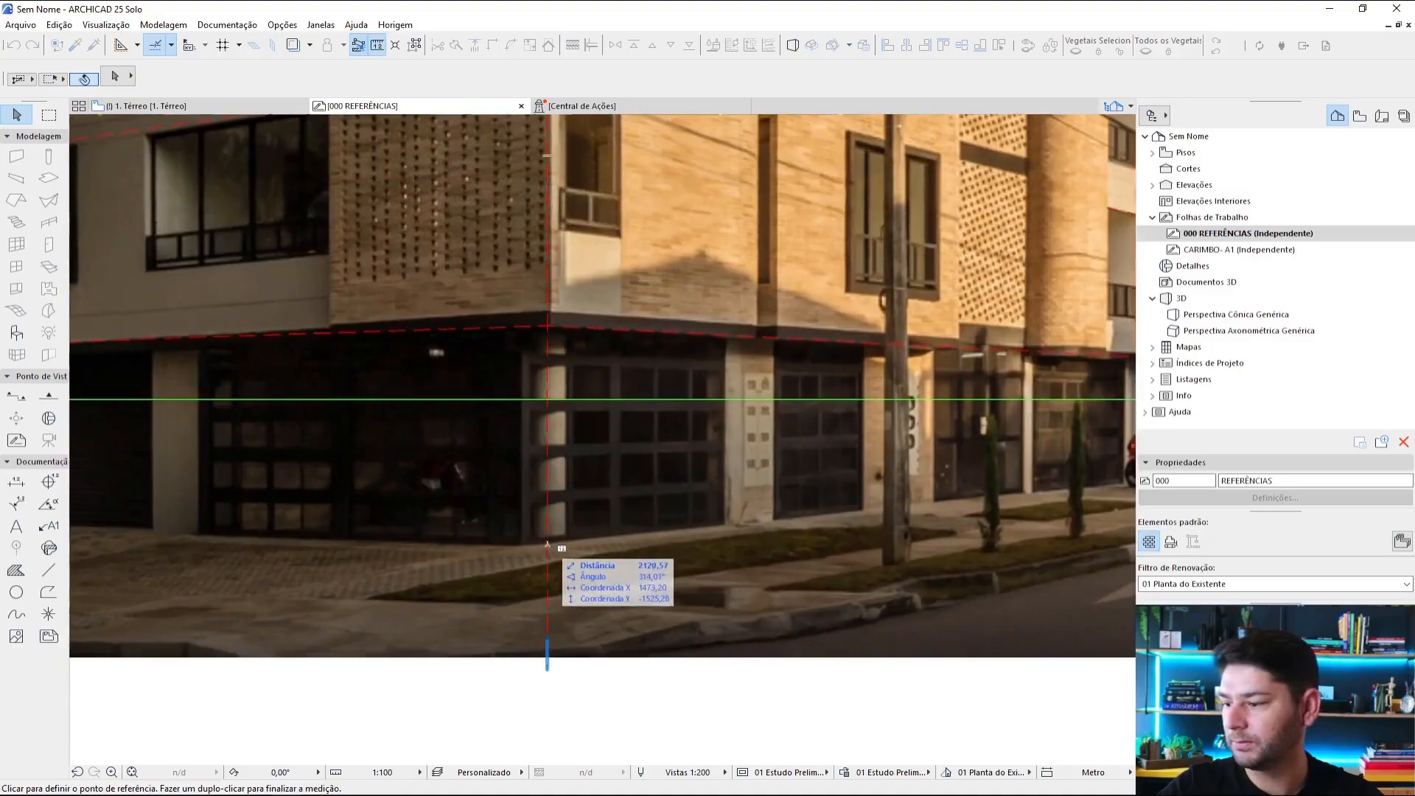
pyautogui.click(547, 545)
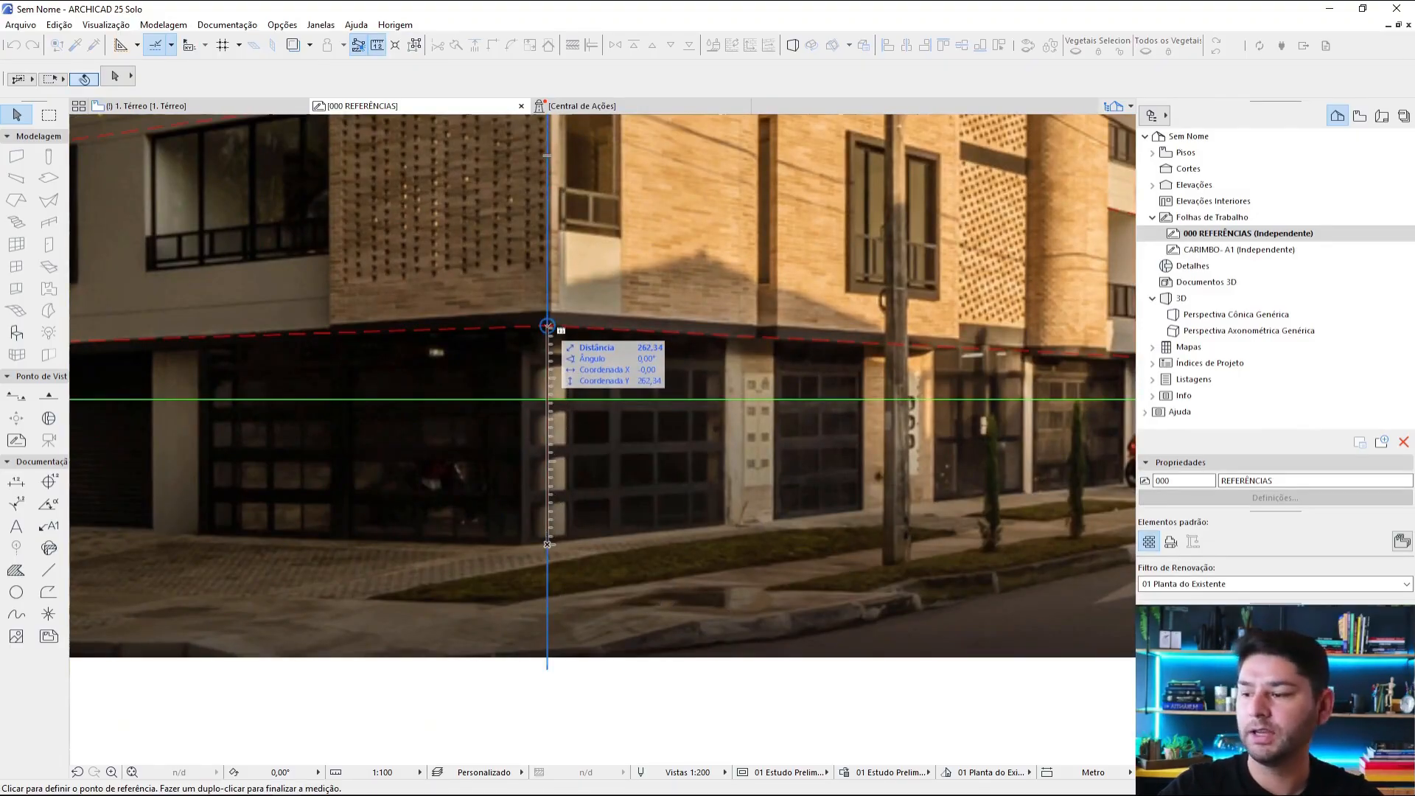
pyautogui.press('Escape')
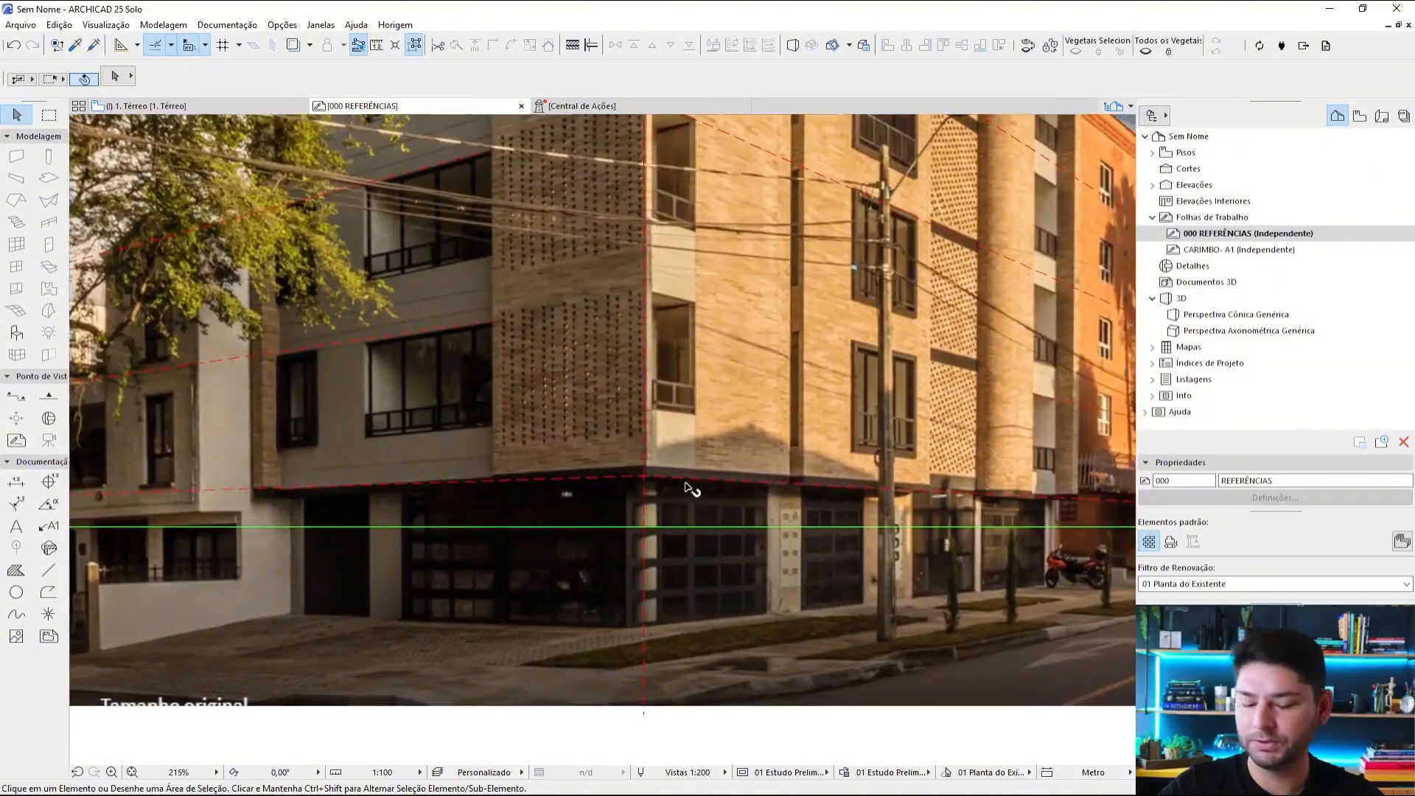
# Step: Measure from the upper corner of the balcony opening beside the building corner toward the vertical corner edge
pyautogui.press('m')
pyautogui.scroll(2, 704, 309)
pyautogui.click(680, 308)
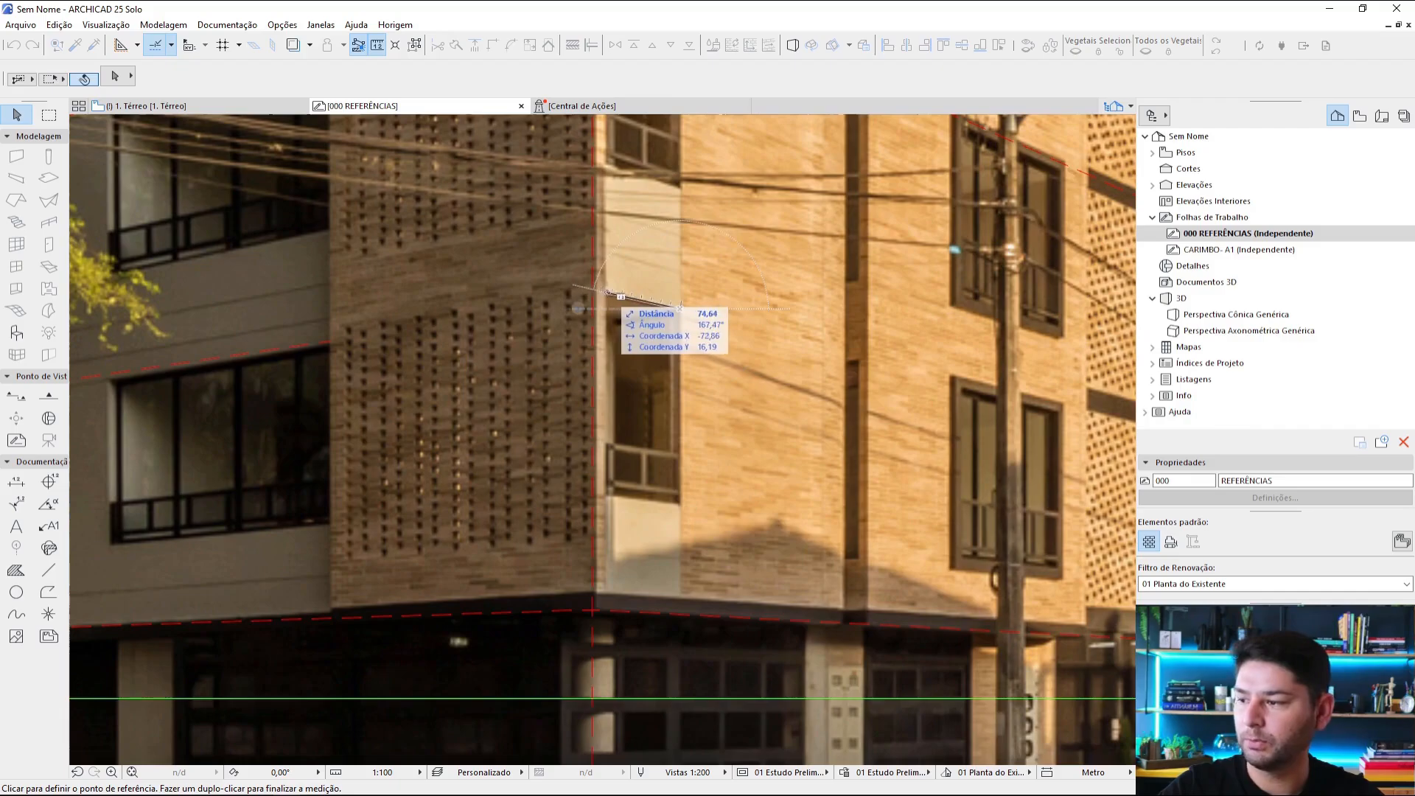
pyautogui.press('Escape')
pyautogui.scroll(-5, 831, 404)
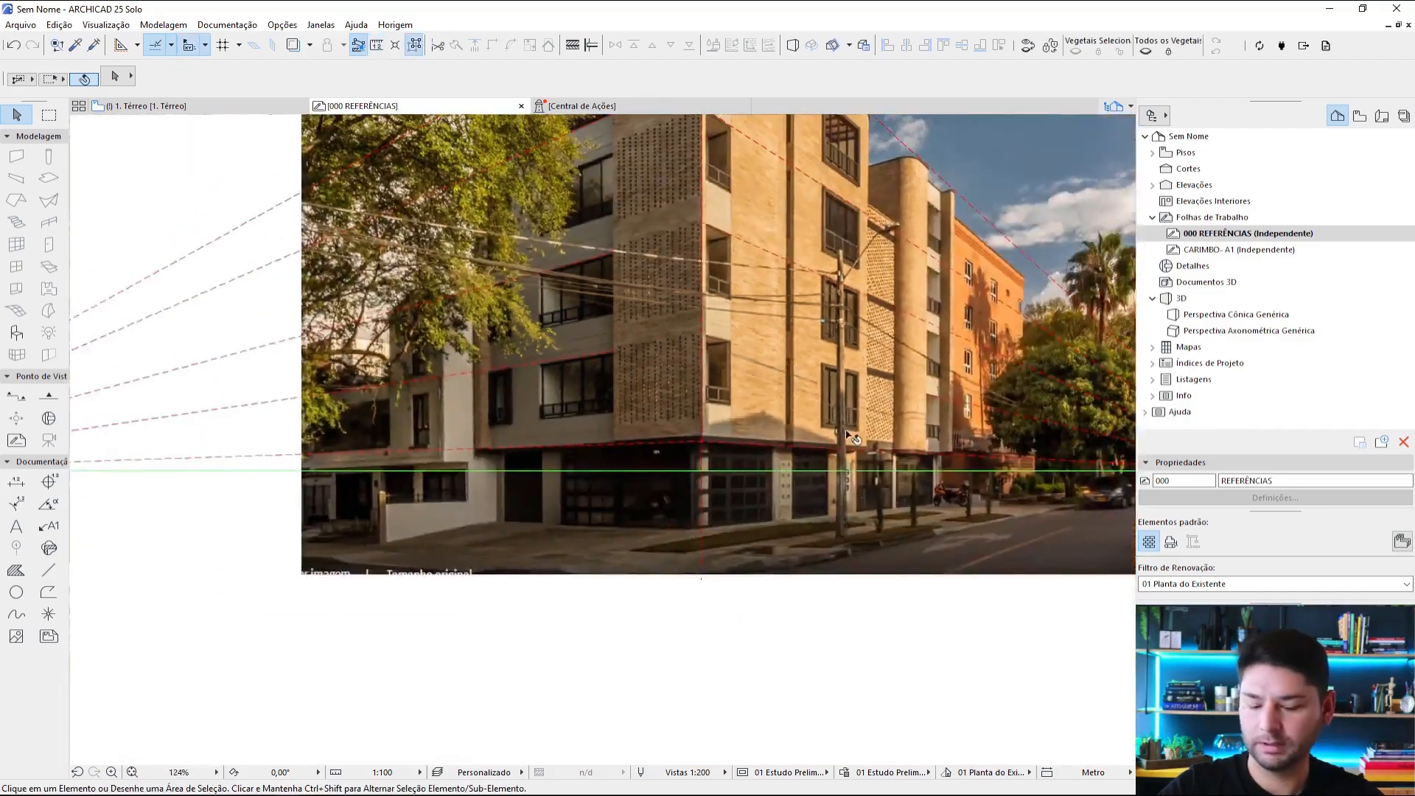
# Step: Measure the height of the utility pole in the first photo, from its base on the pavement to its top
pyautogui.press('m')
pyautogui.scroll(5, 854, 510)
pyautogui.click(824, 569)
pyautogui.scroll(-2, 824, 336)
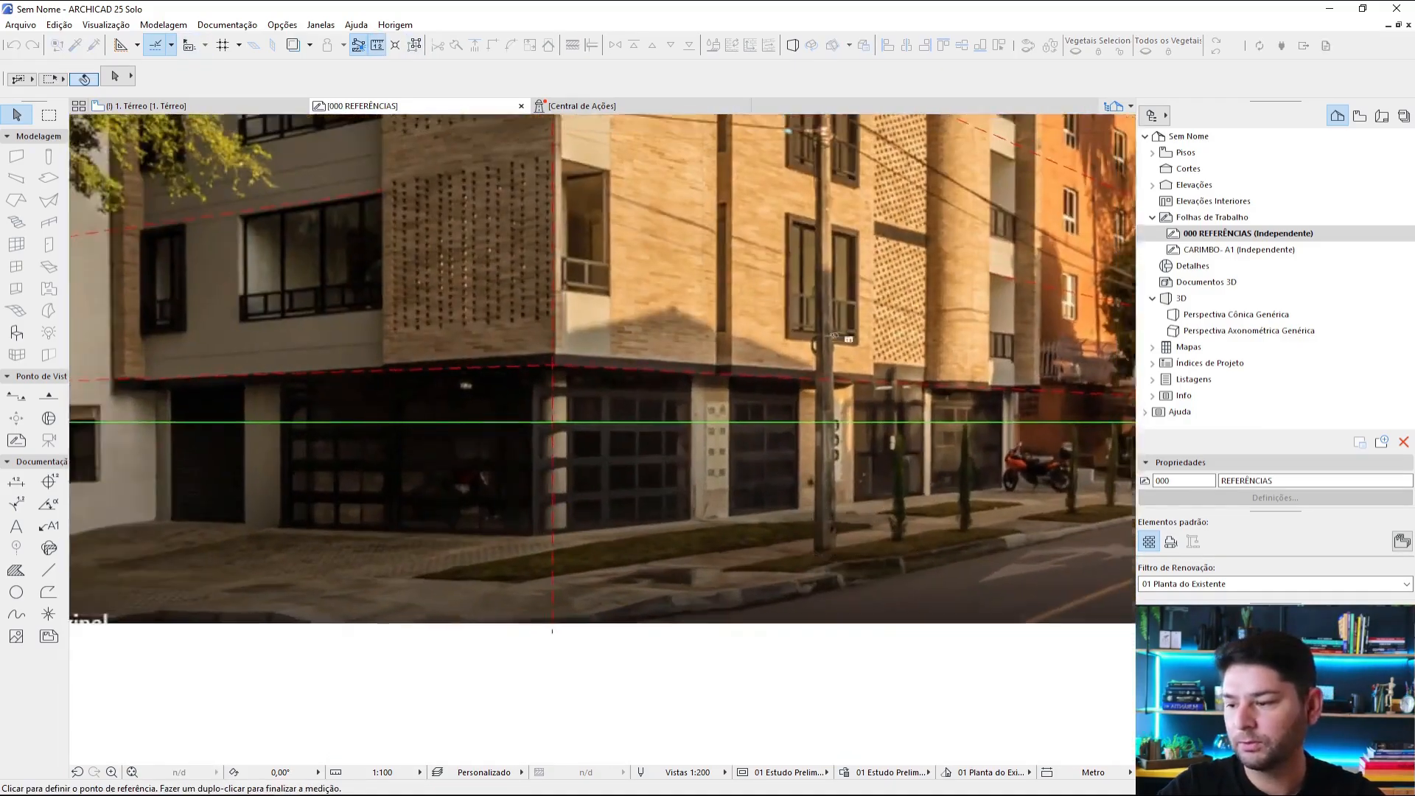
pyautogui.scroll(-3, 834, 336)
pyautogui.scroll(5, 708, 302)
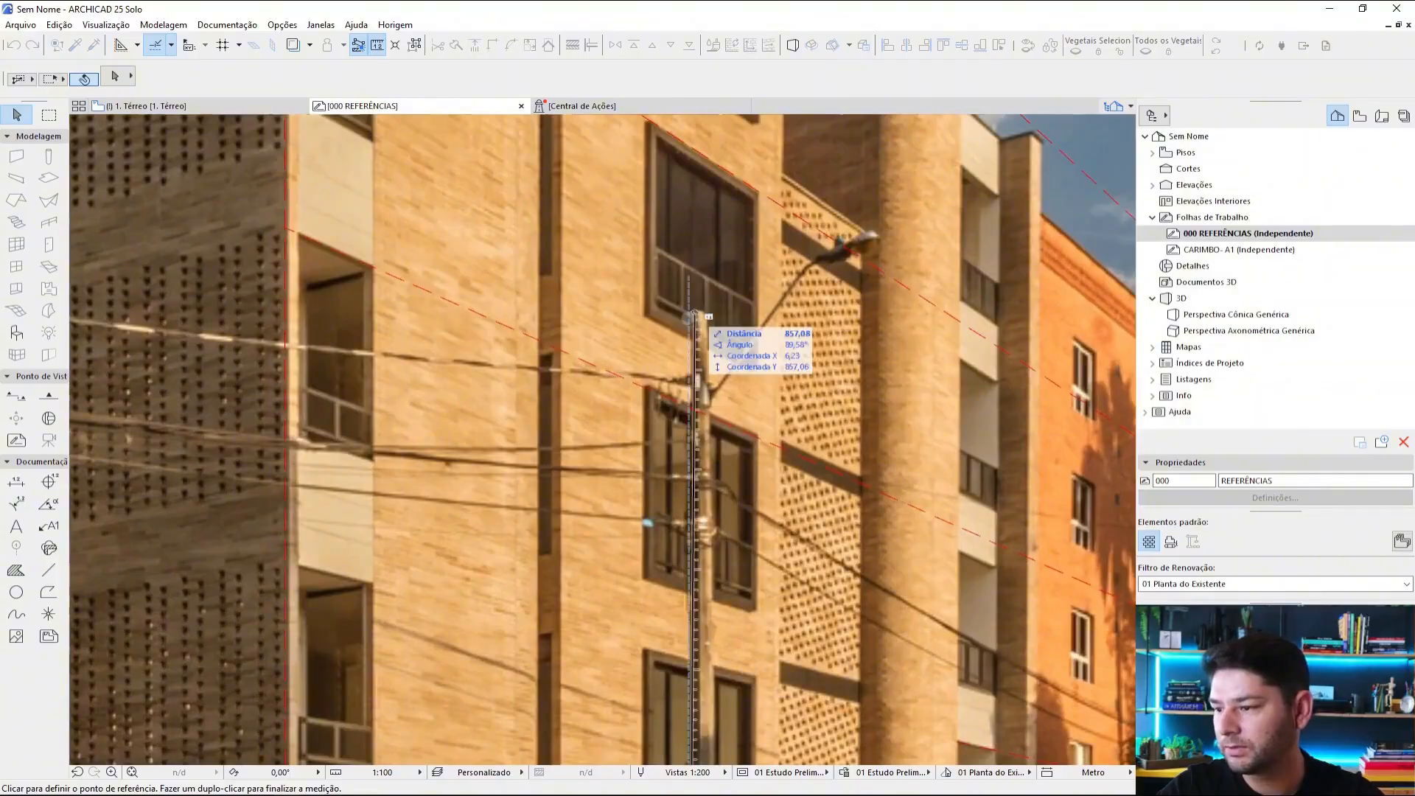
pyautogui.scroll(-4, 693, 313)
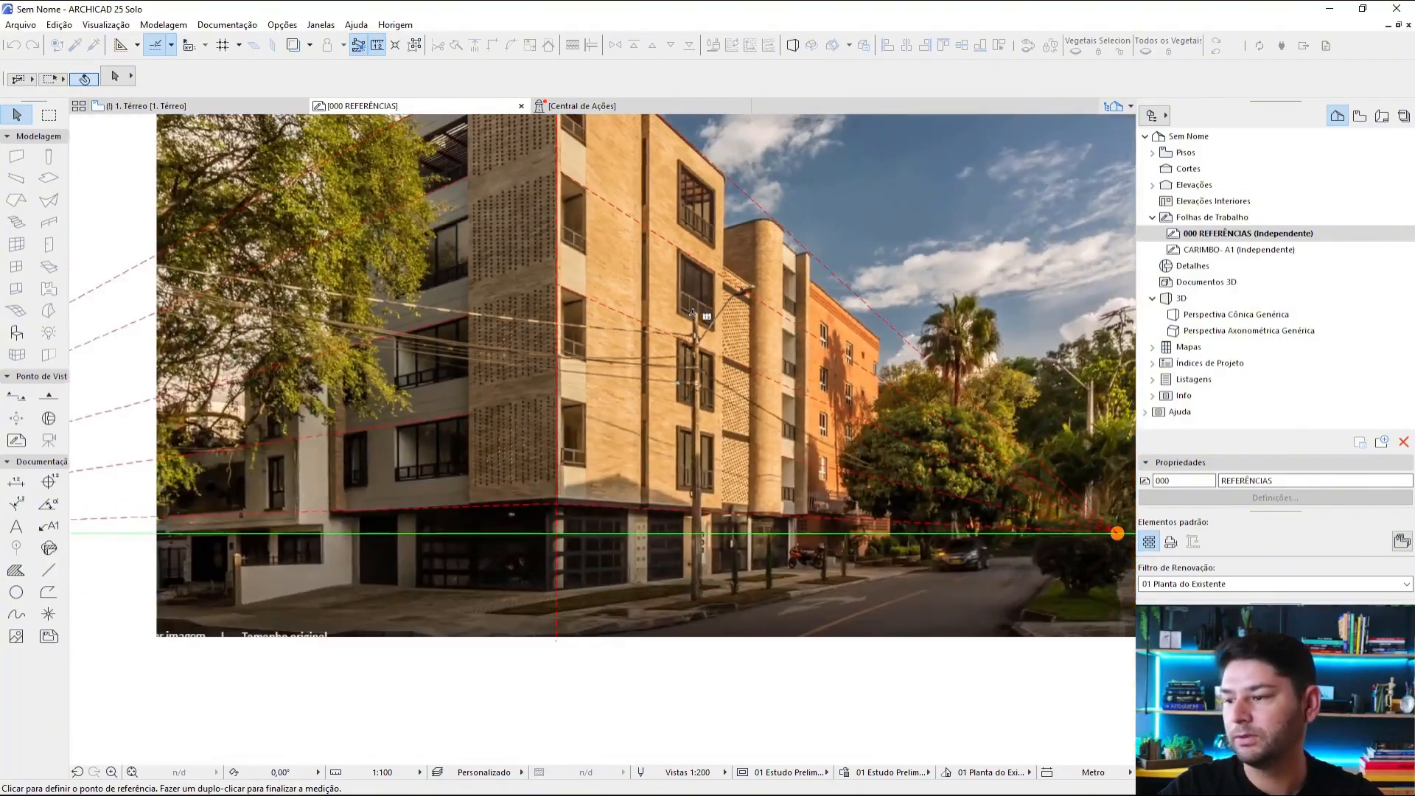
pyautogui.press('Escape')
# Step: Examine the first photo's complete perspective tracing and the second reference photo with the frontal pink facade
pyautogui.scroll(-4, 764, 340)
pyautogui.moveTo(783, 318); pyautogui.dragTo(792, 432, button='middle')
pyautogui.scroll(3, 794, 432)
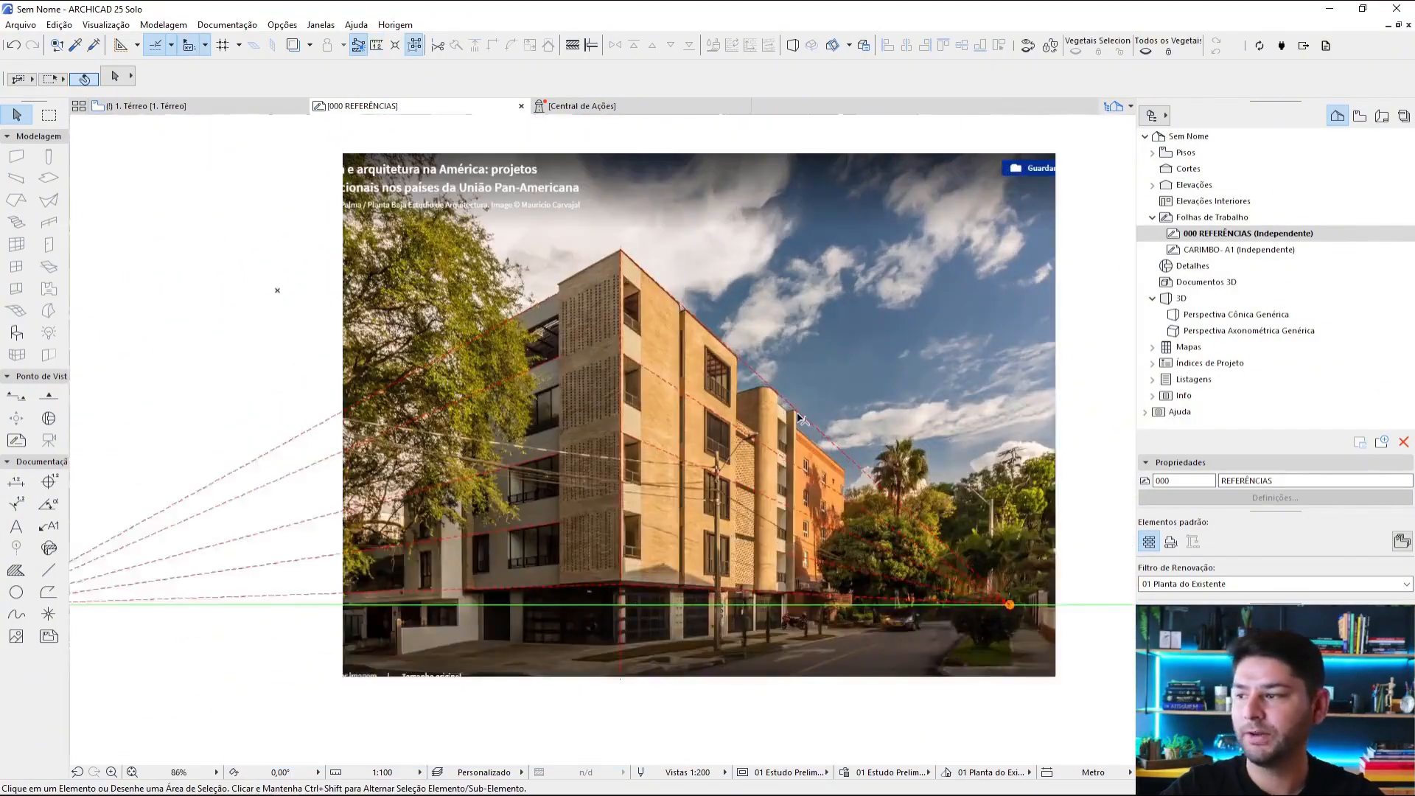
pyautogui.scroll(-3, 817, 440)
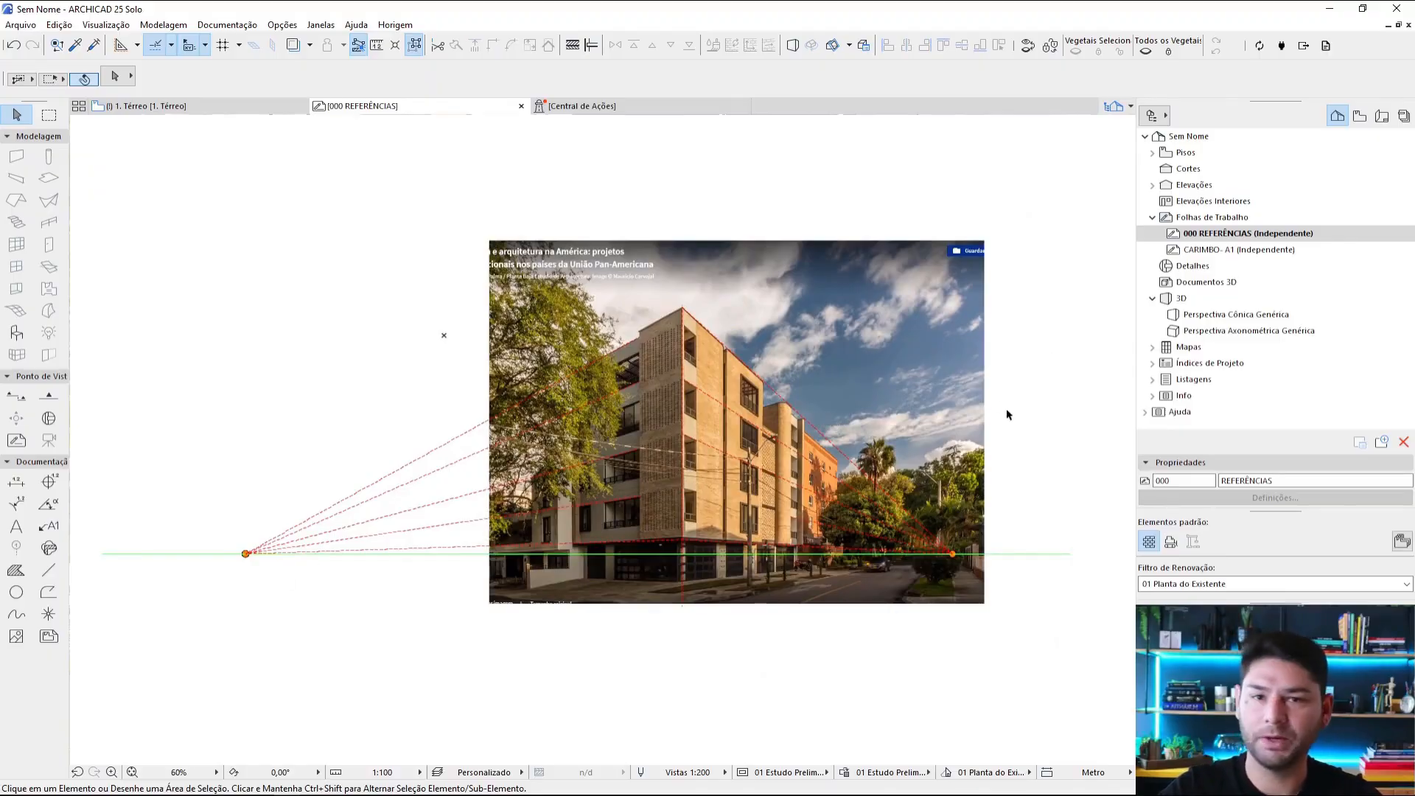
pyautogui.moveTo(855, 562); pyautogui.dragTo(938, 267, button='middle')
pyautogui.moveTo(617, 759); pyautogui.dragTo(784, 394, button='middle')
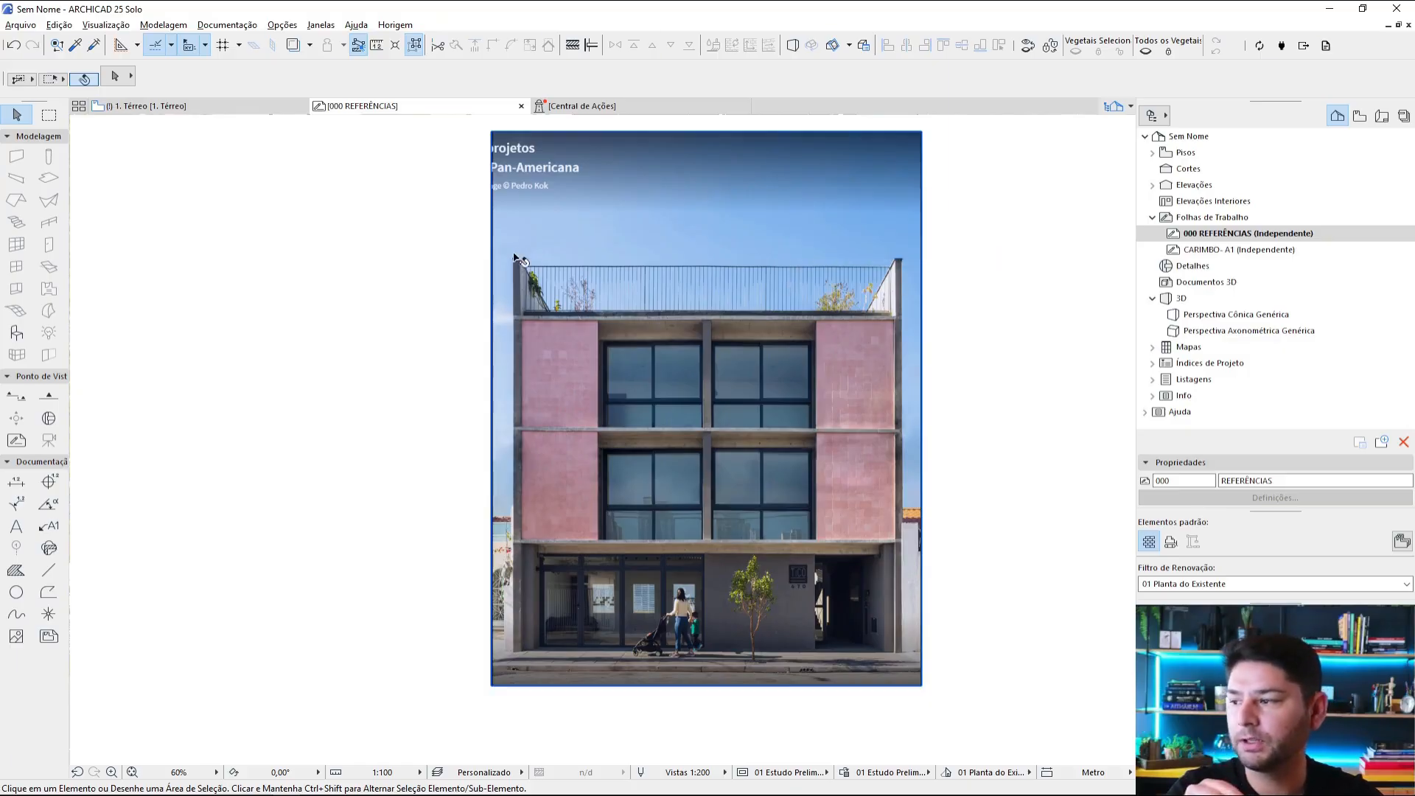
pyautogui.scroll(-3, 966, 271)
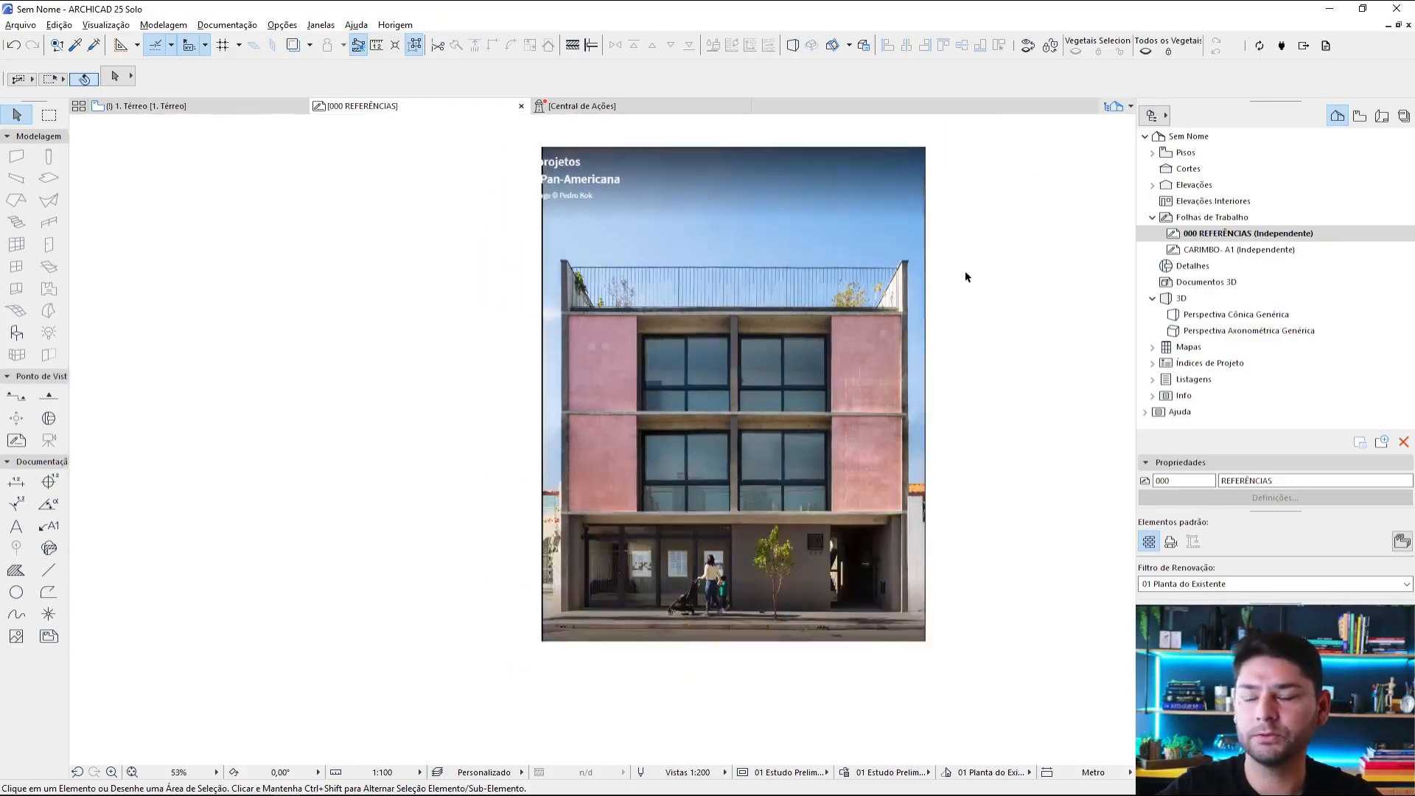
pyautogui.moveTo(965, 271); pyautogui.dragTo(822, 367, button='middle')
# Step: Pick up the red dashed line settings from the first photo's perspective tracing for the Line tool
pyautogui.press('l')
pyautogui.moveTo(738, 255); pyautogui.dragTo(719, 360, button='middle')
pyautogui.press('Escape')
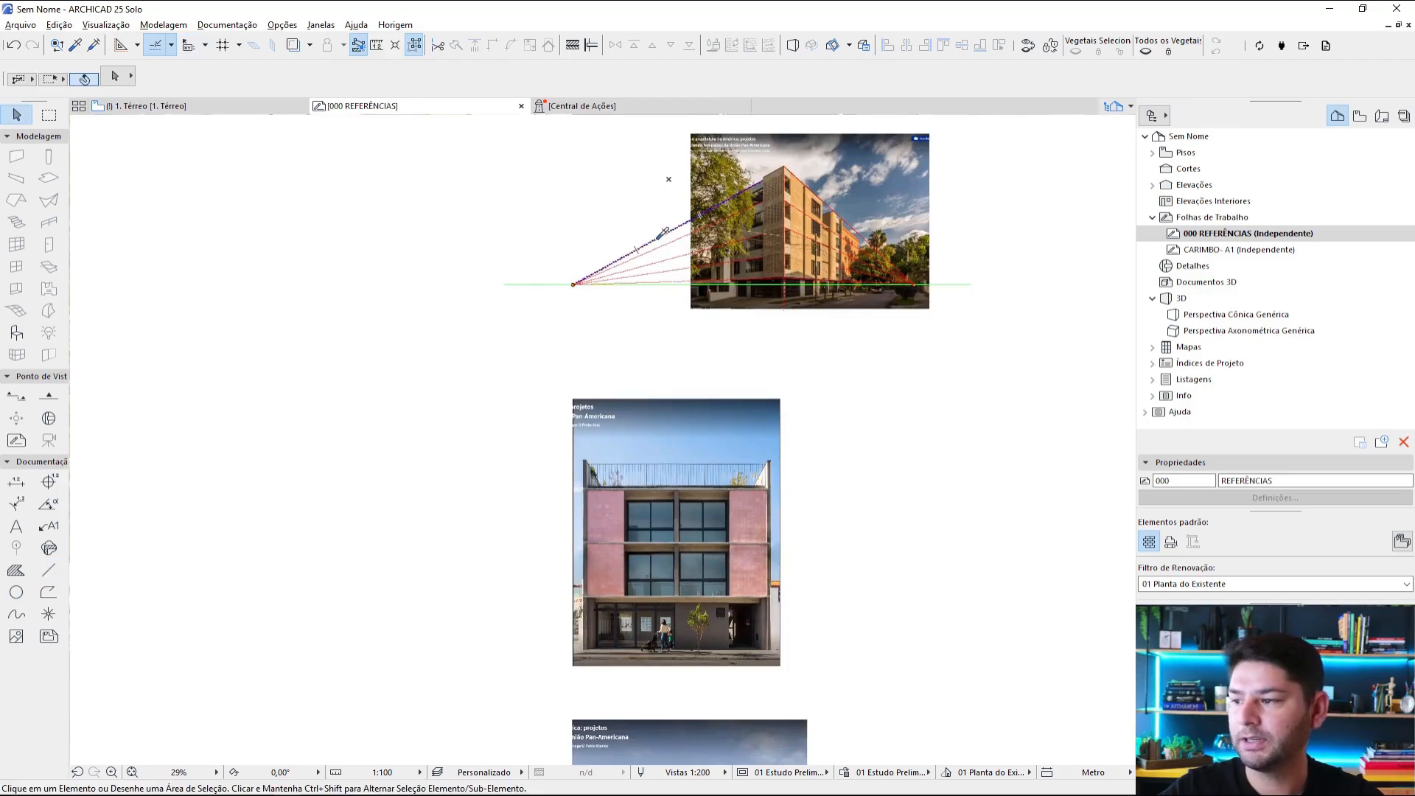
pyautogui.scroll(6, 752, 504)
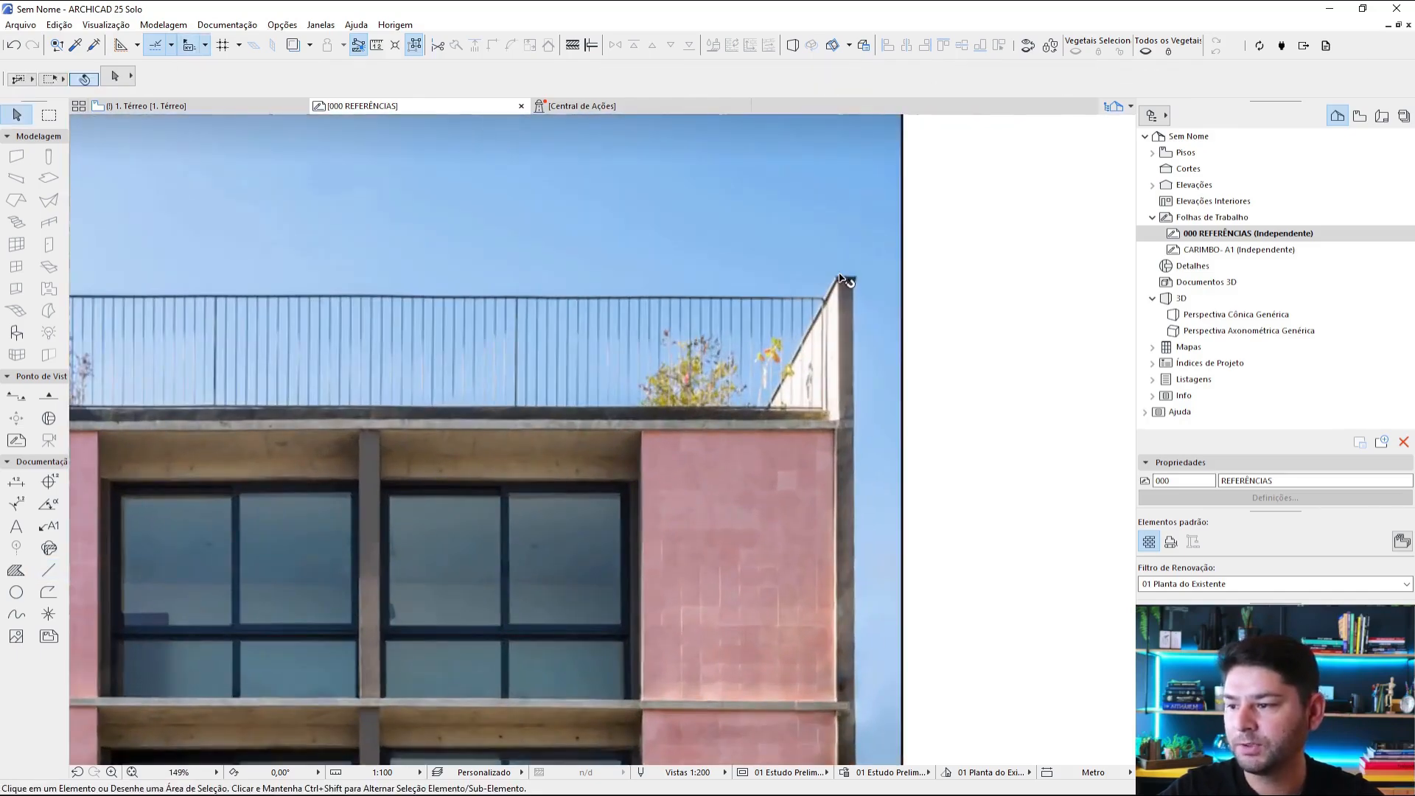
pyautogui.scroll(-5, 718, 302)
pyautogui.moveTo(649, 213); pyautogui.dragTo(736, 420, button='middle')
pyautogui.scroll(1, 693, 242)
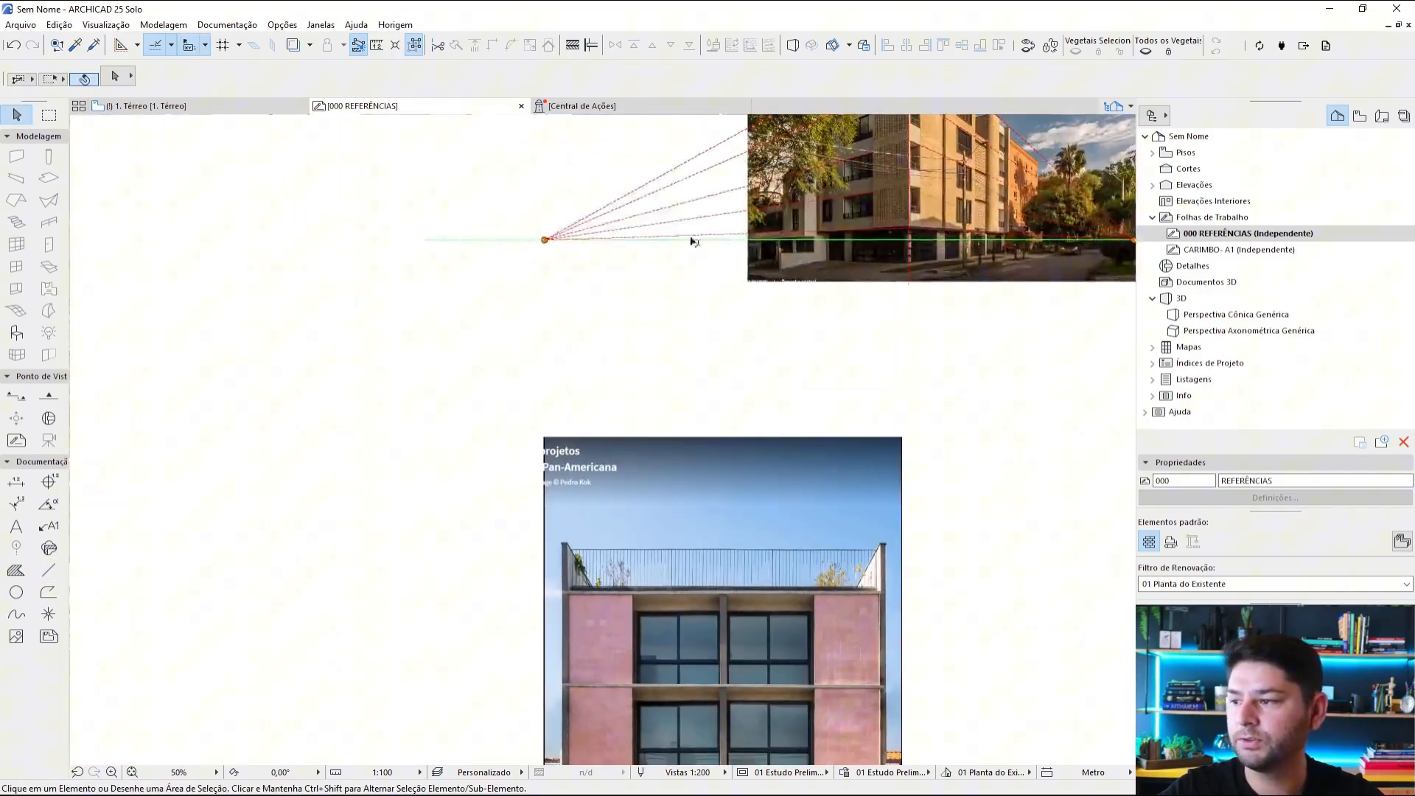
pyautogui.keyDown('alt'); pyautogui.click(689, 199); pyautogui.keyUp('alt')
# Step: Draw a line along the sloped edge of the right rooftop parapet in the pink facade photo, from its top corner to the terrace edge
pyautogui.scroll(5, 870, 533)
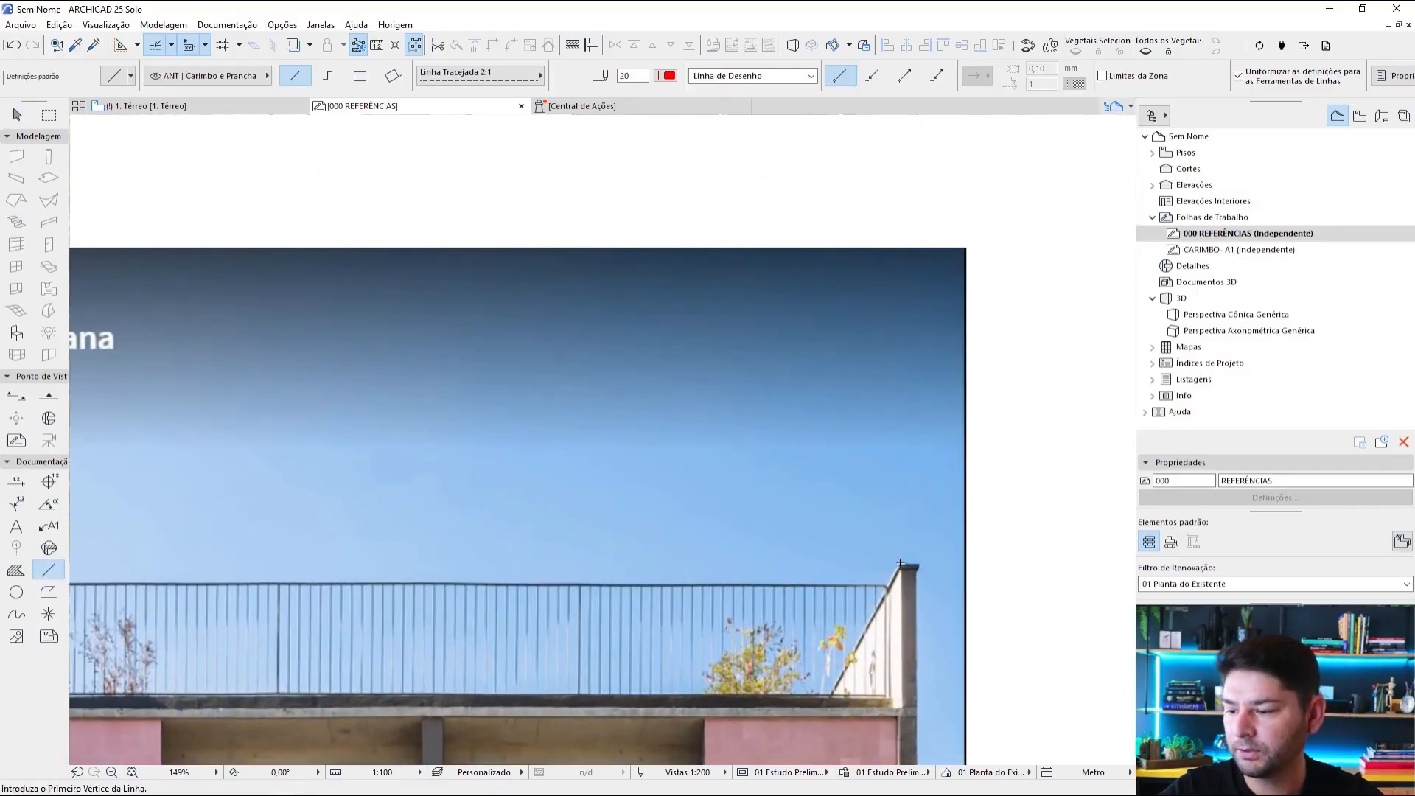
pyautogui.click(898, 565)
pyautogui.scroll(-4, 940, 545)
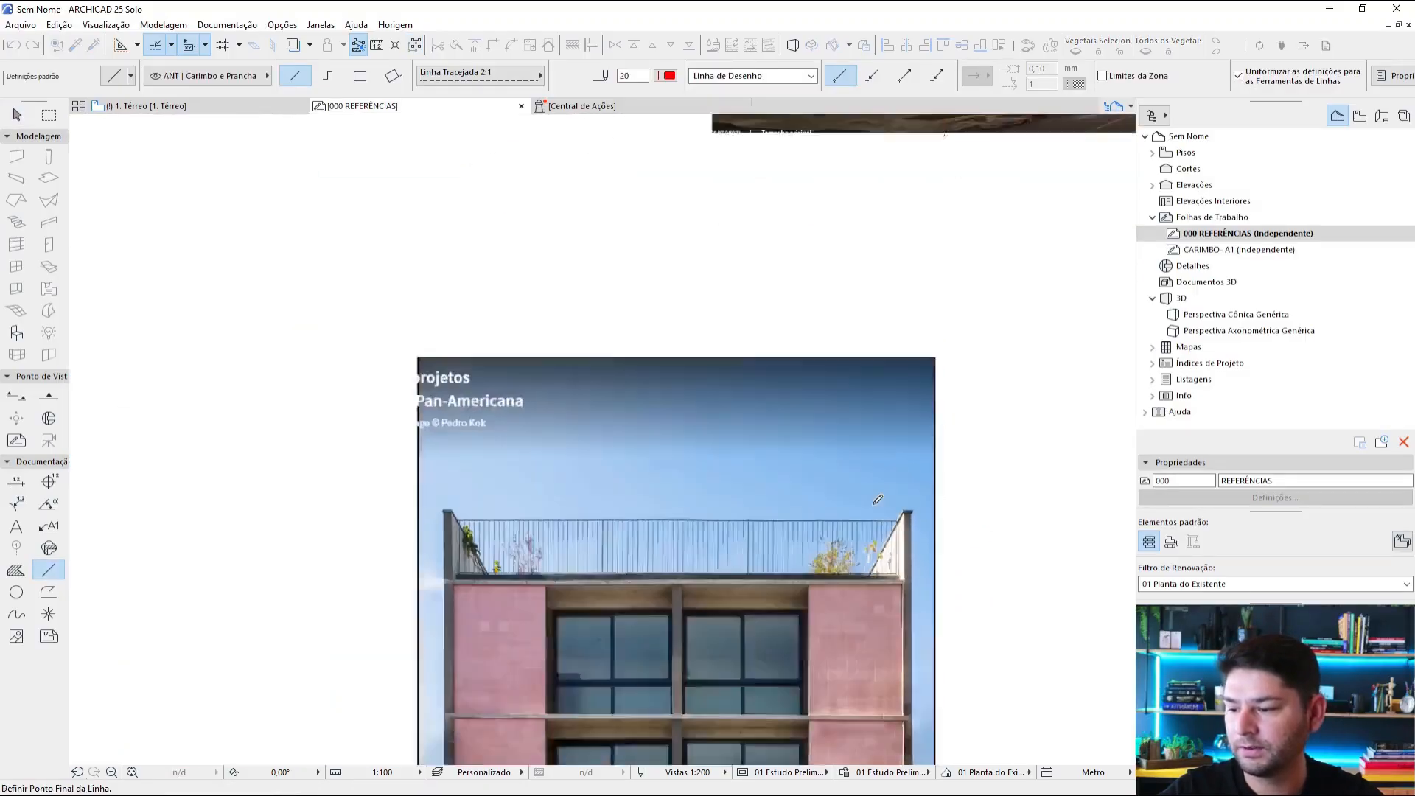
pyautogui.scroll(5, 950, 439)
pyautogui.scroll(4, 1046, 317)
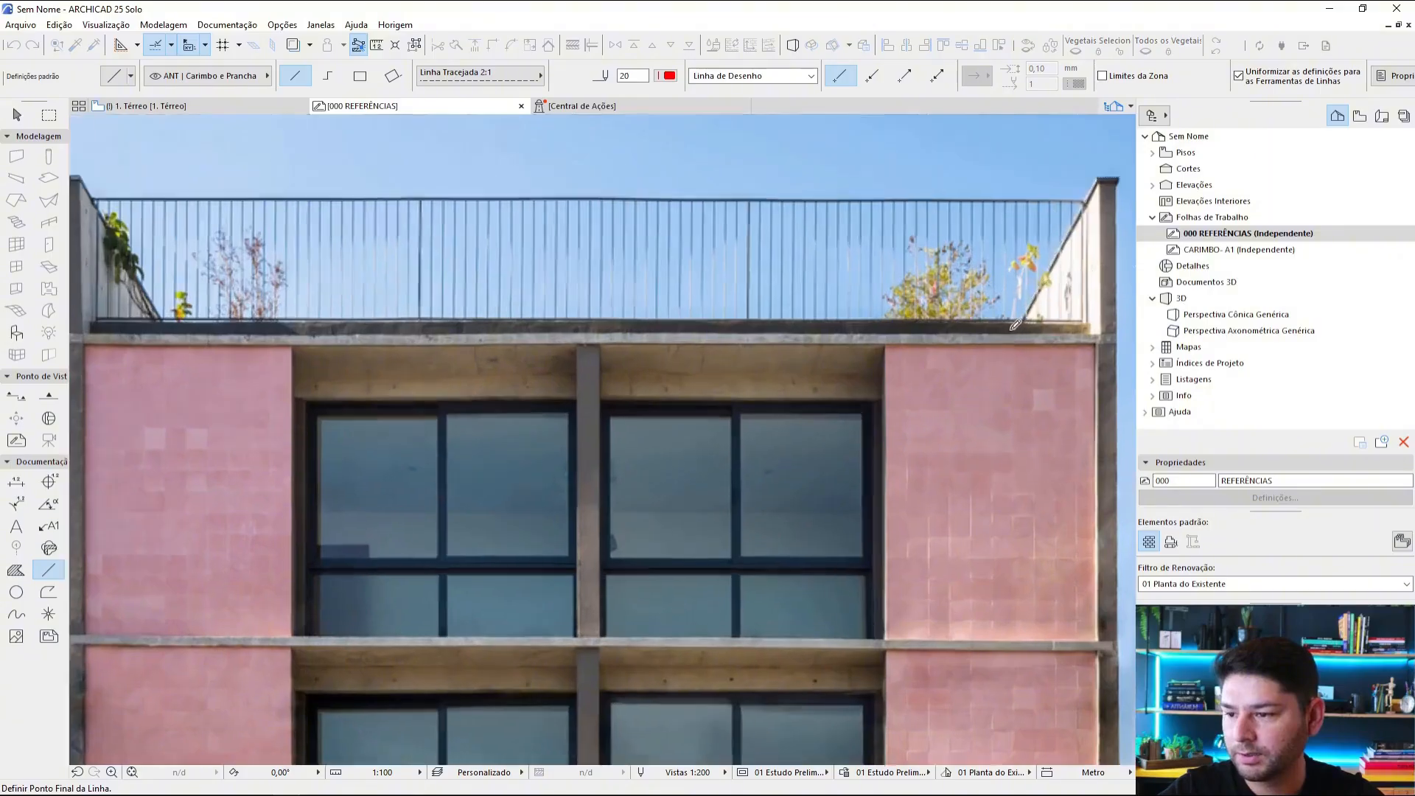
pyautogui.click(882, 389)
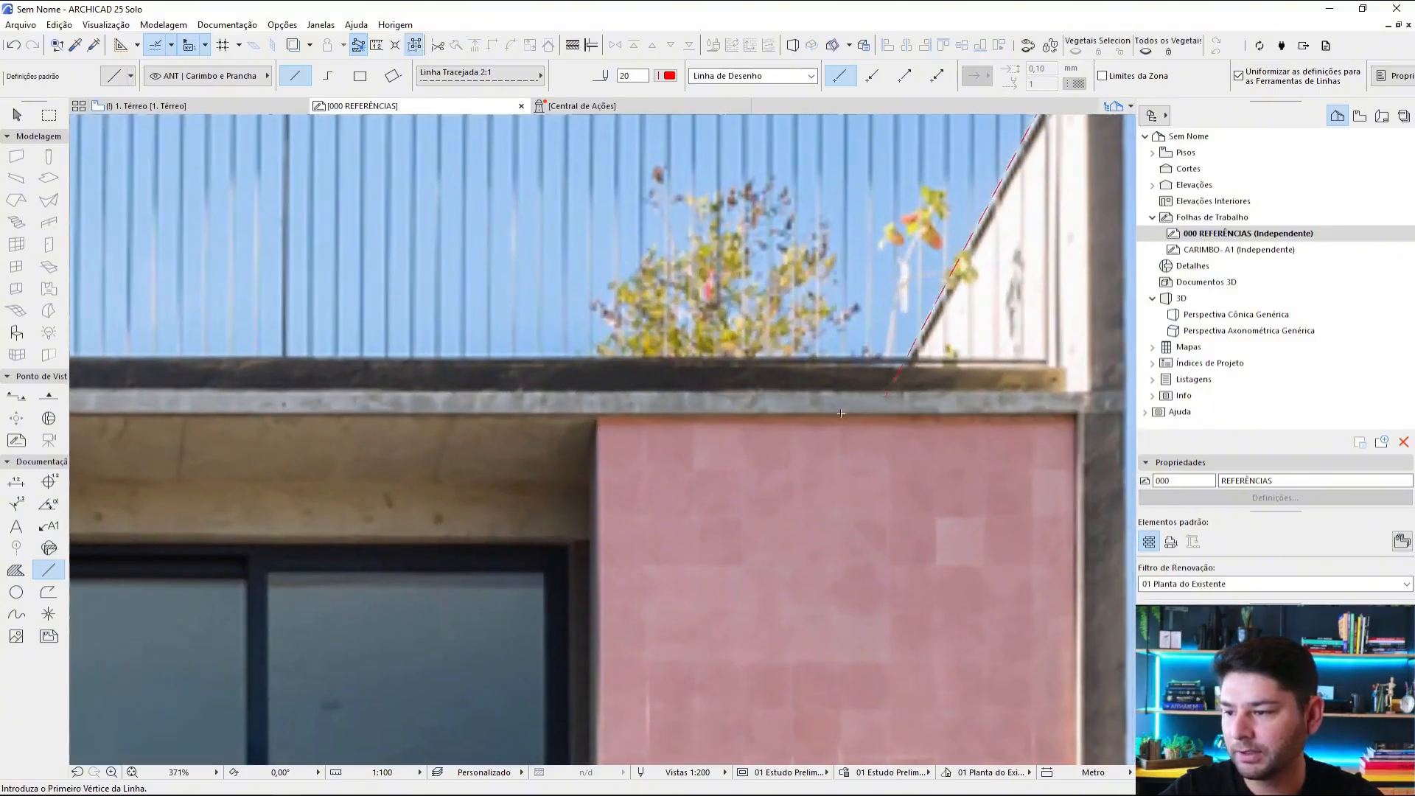
# Step: Draw a line about 393 long along the sloped edge of the left rooftop parapet, ending at the terrace edge
pyautogui.scroll(-4, 319, 326)
pyautogui.scroll(4, 319, 327)
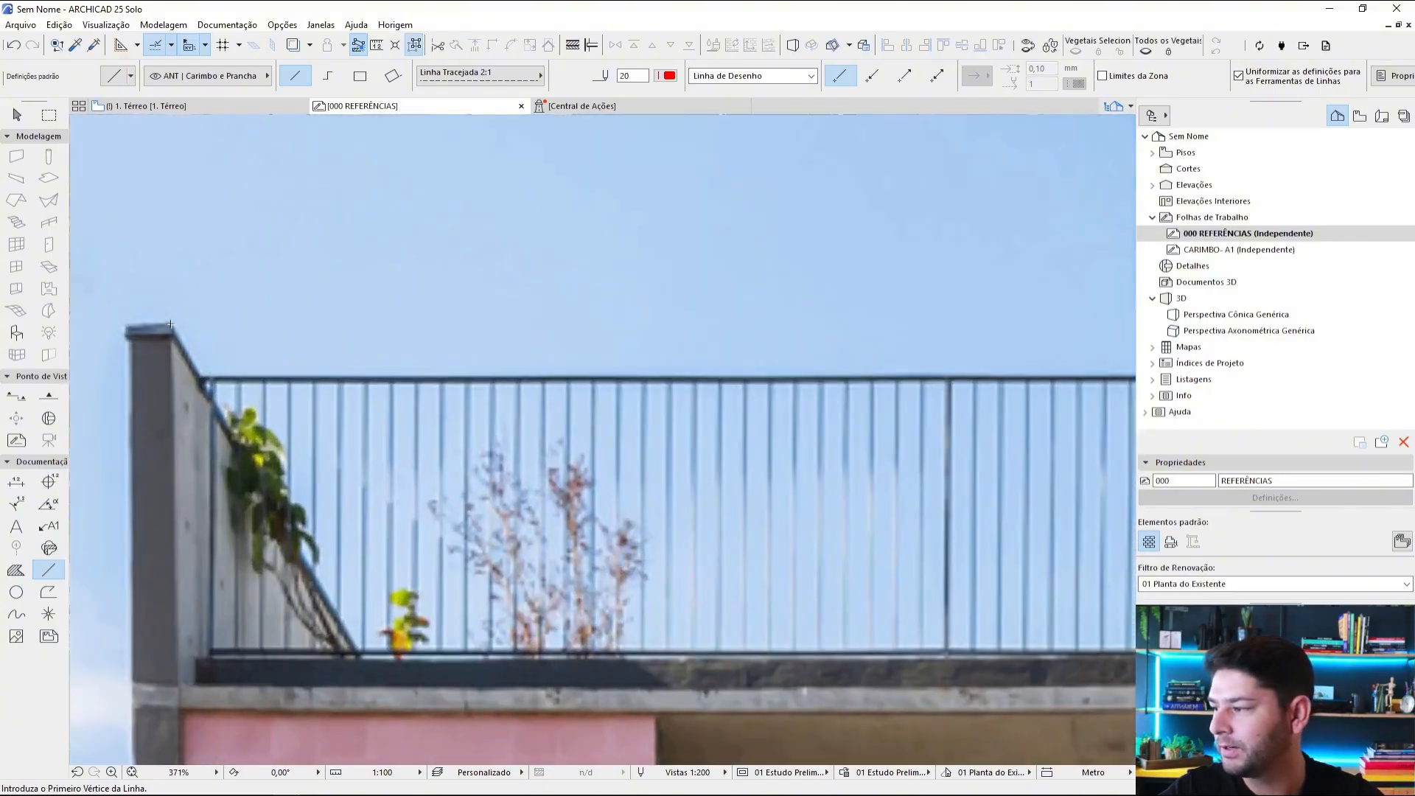
pyautogui.click(361, 658)
pyautogui.scroll(-5, 472, 553)
pyautogui.moveTo(600, 551); pyautogui.dragTo(595, 413, button='middle')
pyautogui.press('Escape')
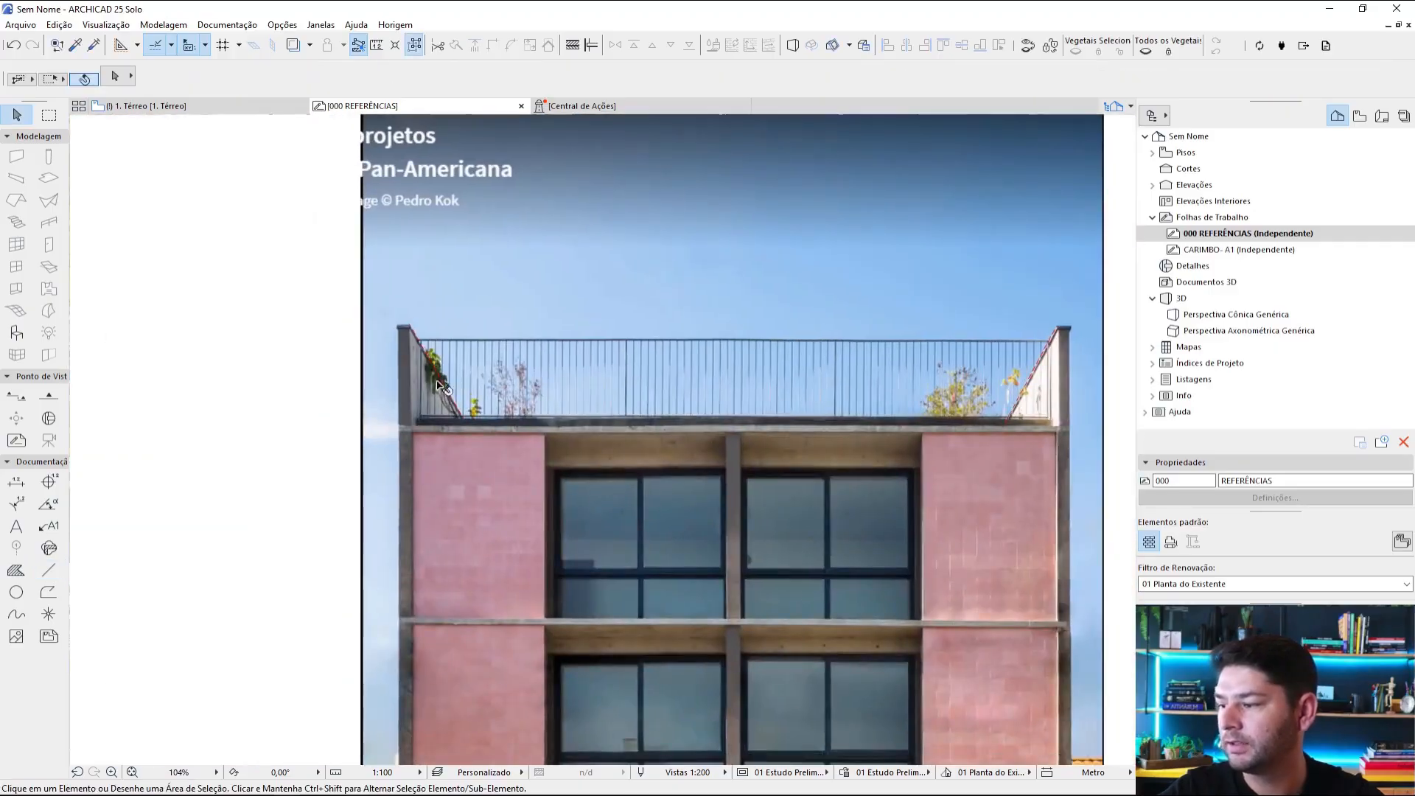
# Step: Extend the two sloped parapet lines downward until they intersect, locating the pink facade photo's vanishing point
pyautogui.click(443, 384)
pyautogui.click(1018, 406)
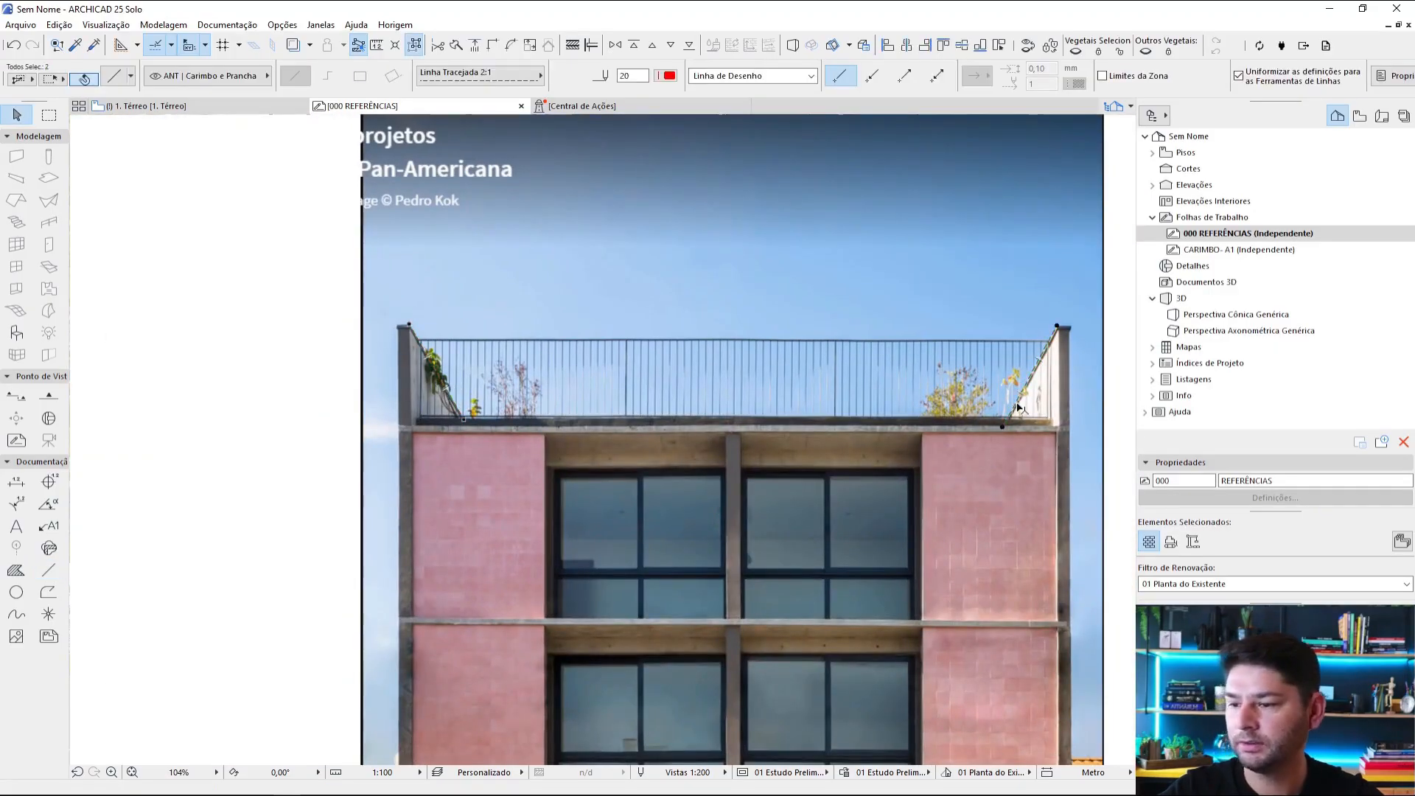
pyautogui.scroll(-4, 958, 435)
pyautogui.scroll(2, 901, 509)
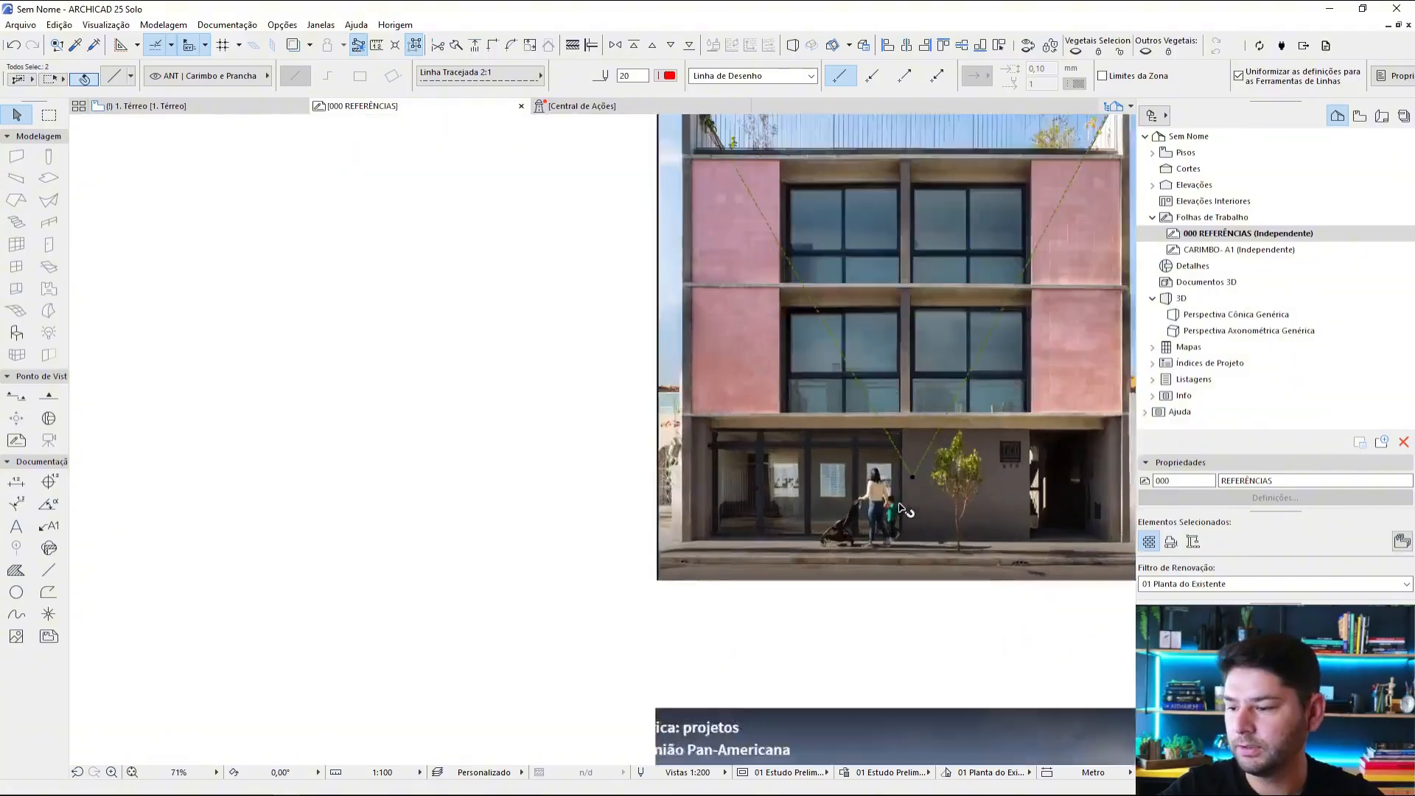
pyautogui.scroll(2, 900, 509)
pyautogui.moveTo(943, 448); pyautogui.dragTo(688, 434, button='middle')
pyautogui.keyDown('alt'); pyautogui.click(807, 463); pyautogui.keyUp('alt')
pyautogui.click(690, 433)
pyautogui.press('Escape')
pyautogui.press('Escape')
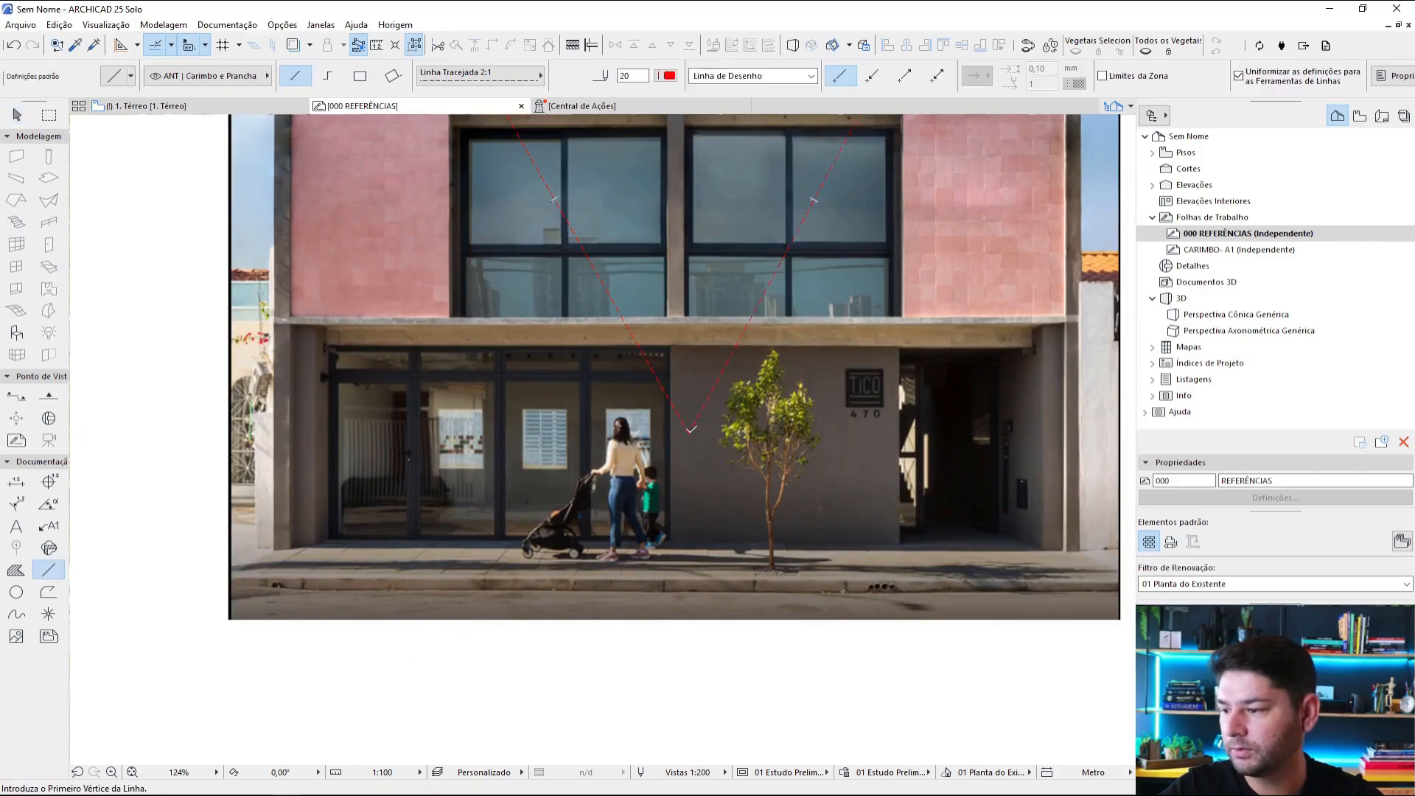
# Step: Draw a line from the vanishing point to the base of the pier beside the right-hand entrance
pyautogui.click(690, 429)
pyautogui.scroll(3, 1054, 541)
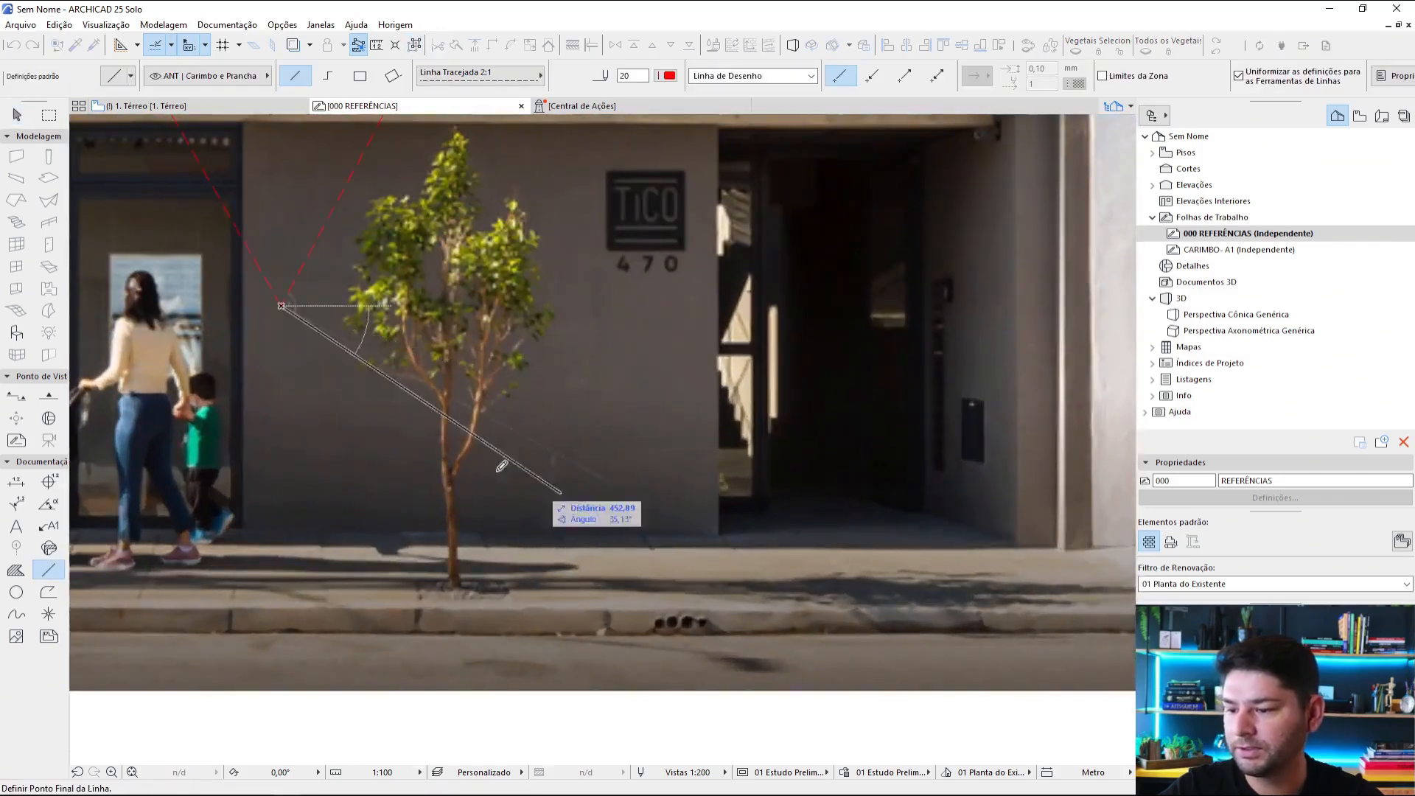
pyautogui.click(1006, 534)
pyautogui.scroll(-3, 1006, 534)
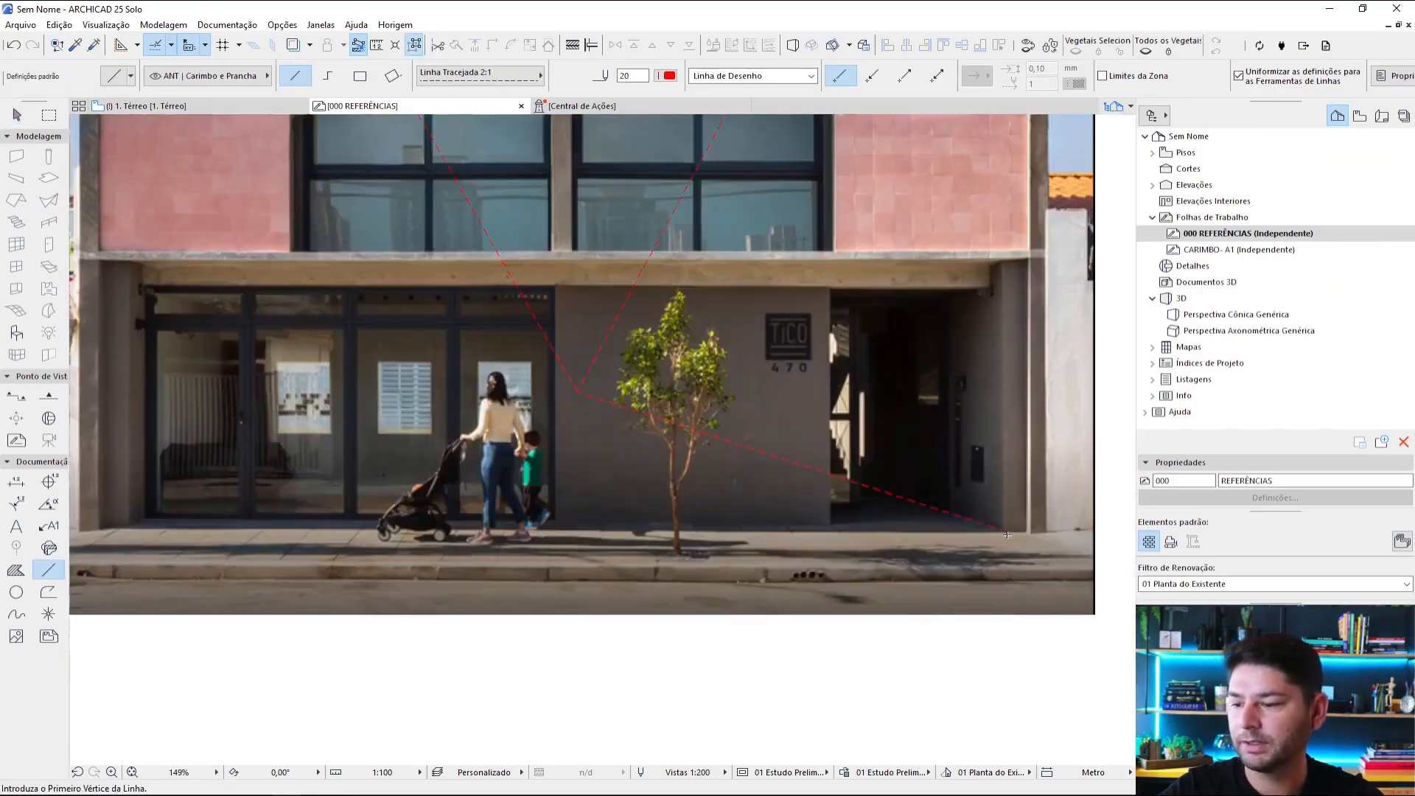
# Step: Draw a line about 1163 long from the left pier's top, under the slab, to the vanishing point
pyautogui.moveTo(115, 278); pyautogui.dragTo(375, 269, button='middle')
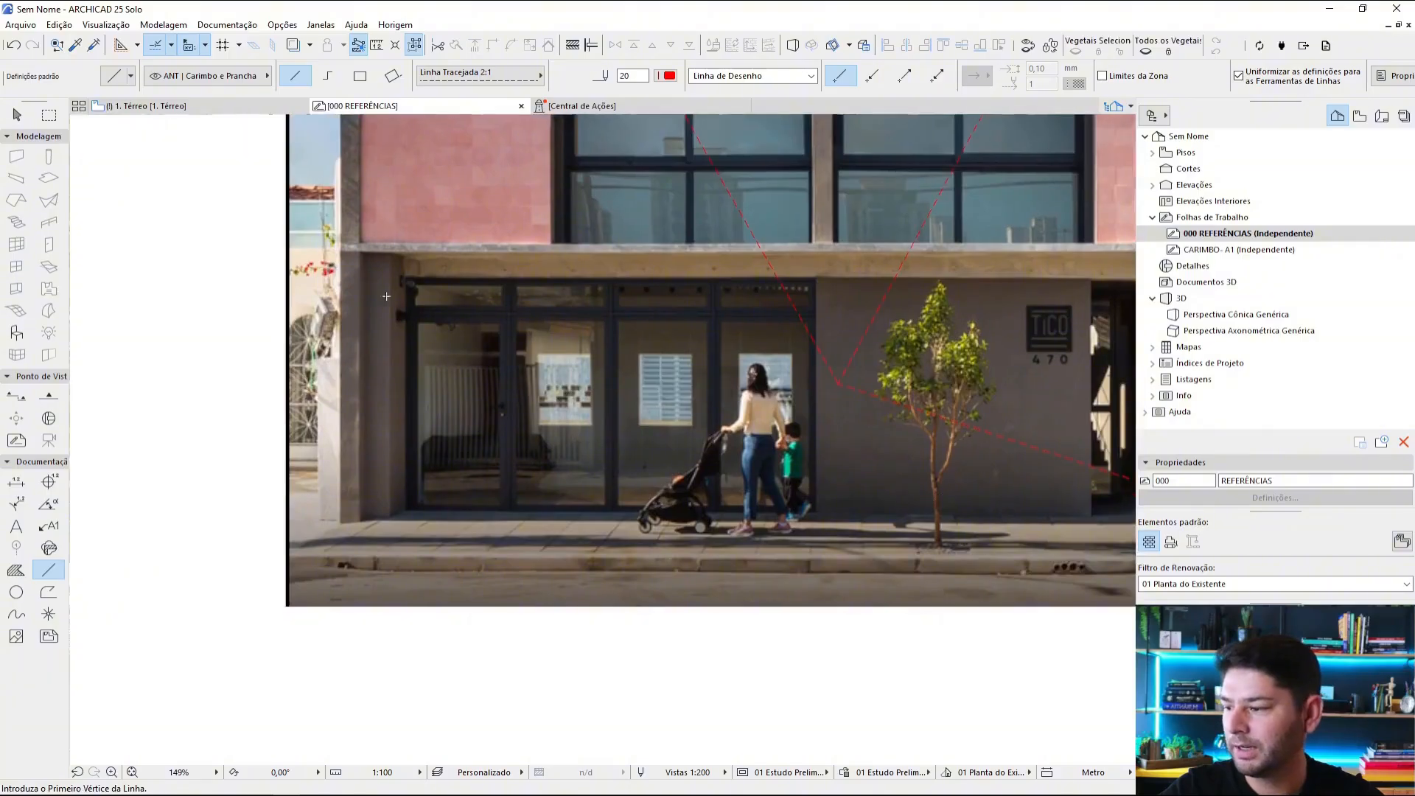
pyautogui.scroll(3, 376, 266)
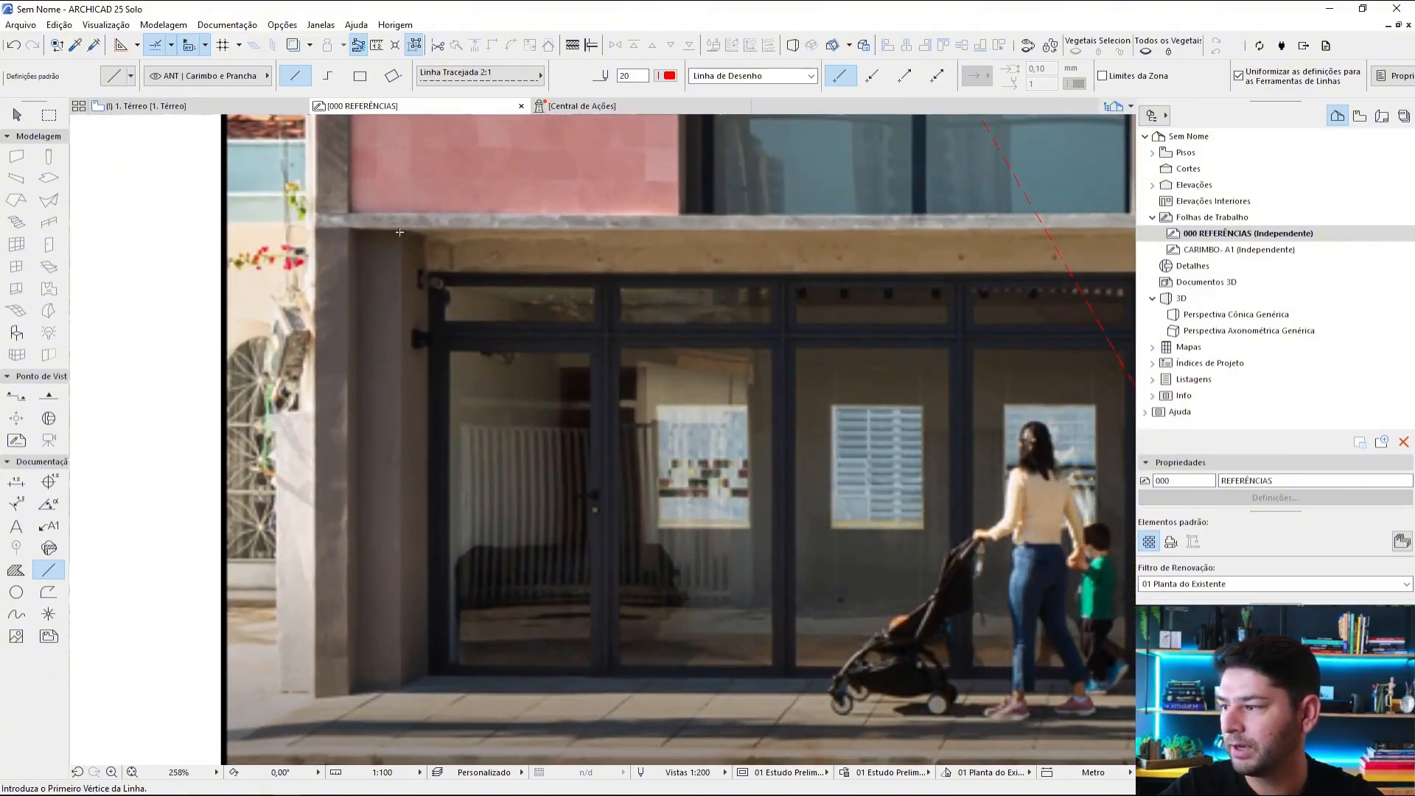
pyautogui.click(400, 232)
pyautogui.scroll(-1, 405, 243)
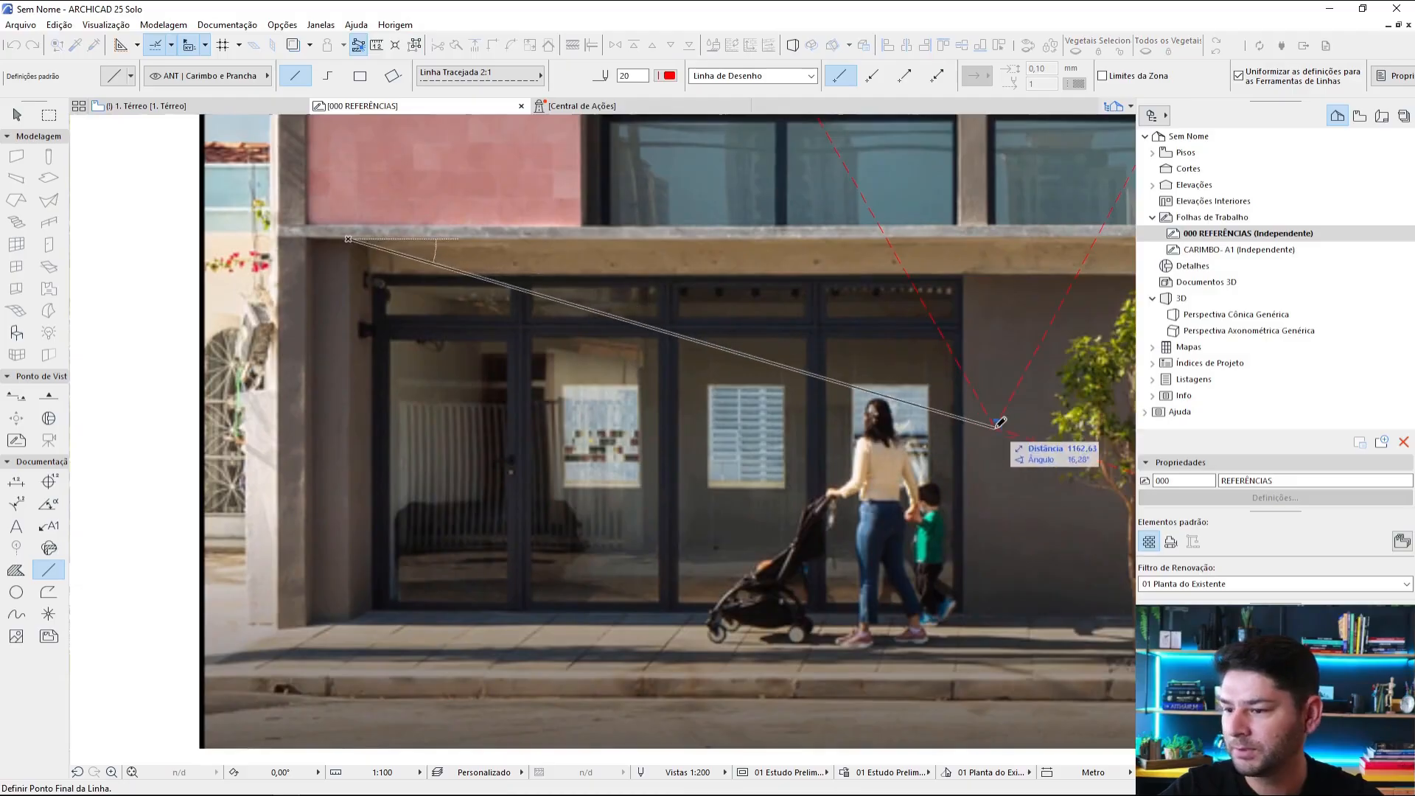
pyautogui.click(998, 425)
# Step: Draw a line about 1237 long from the base of the left pier at the pavement to the vanishing point
pyautogui.scroll(5, 368, 260)
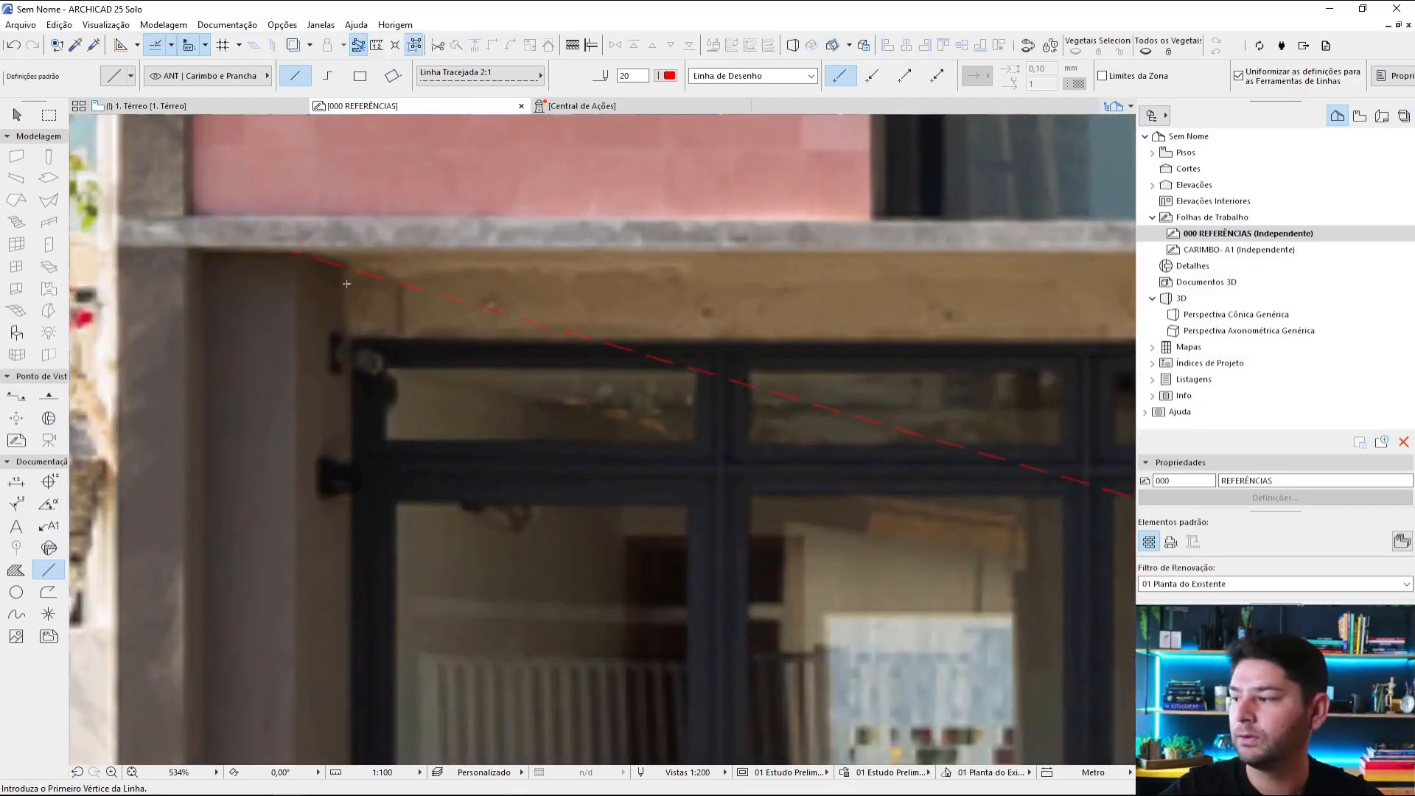
pyautogui.scroll(-5, 346, 283)
pyautogui.scroll(4, 522, 291)
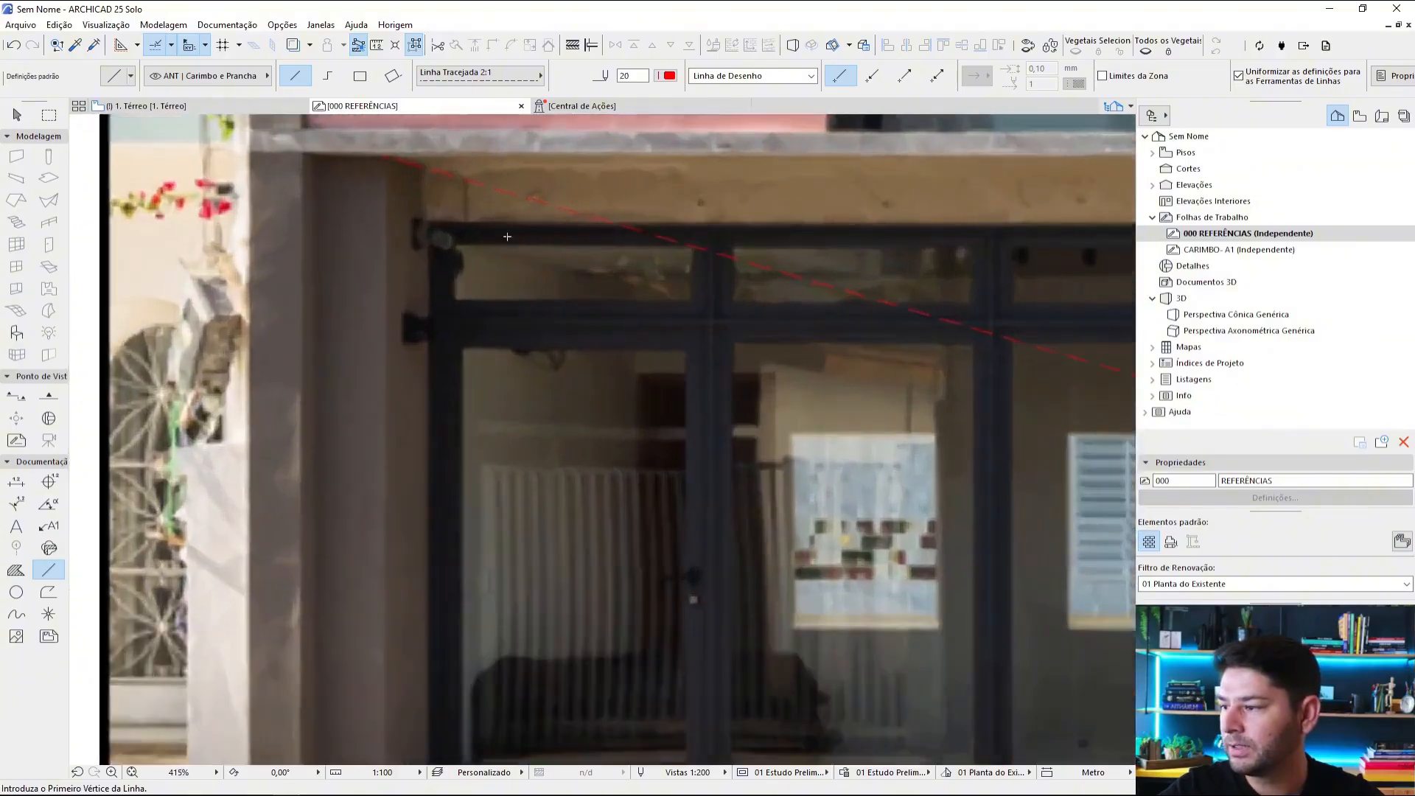
pyautogui.scroll(-5, 478, 412)
pyautogui.scroll(3, 434, 543)
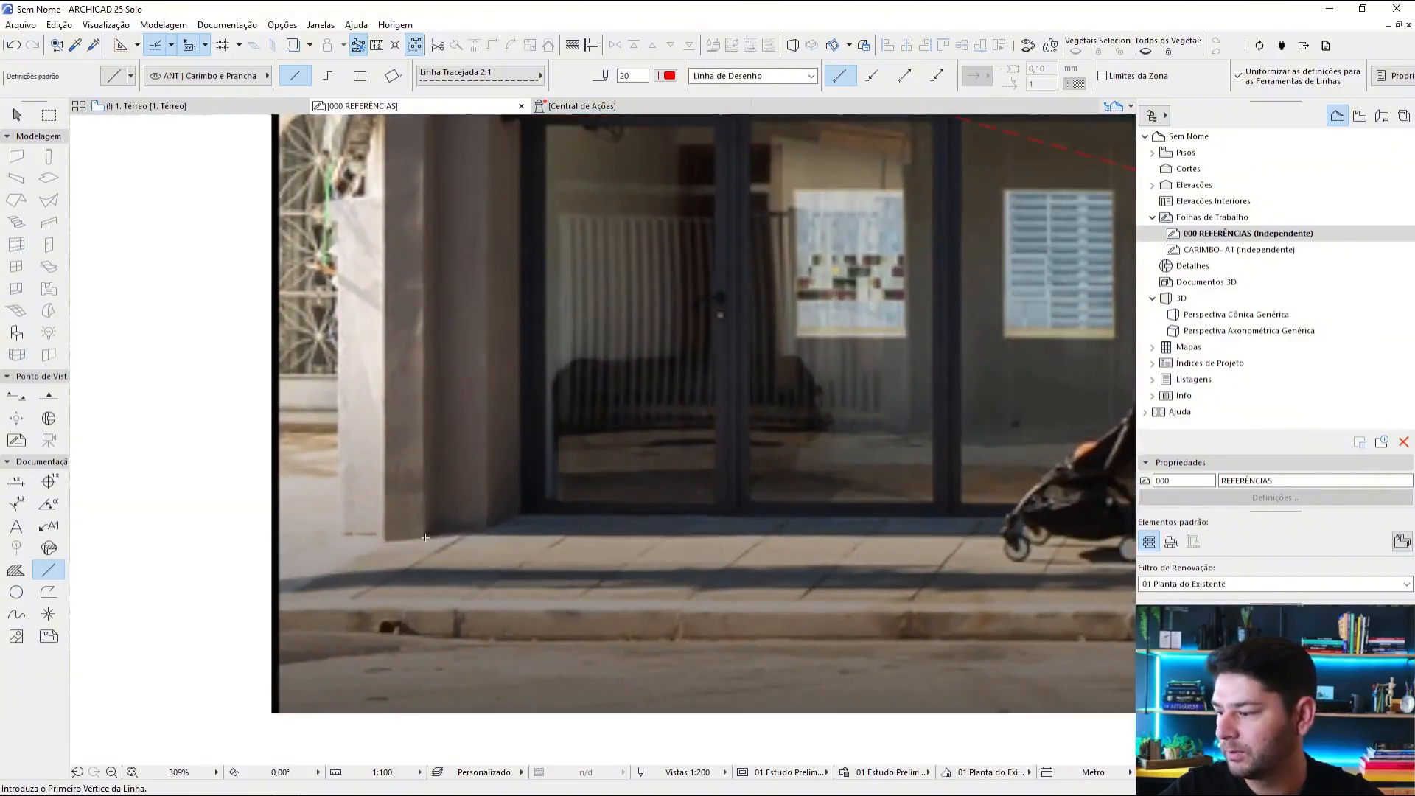
pyautogui.click(425, 537)
pyautogui.scroll(5, 435, 538)
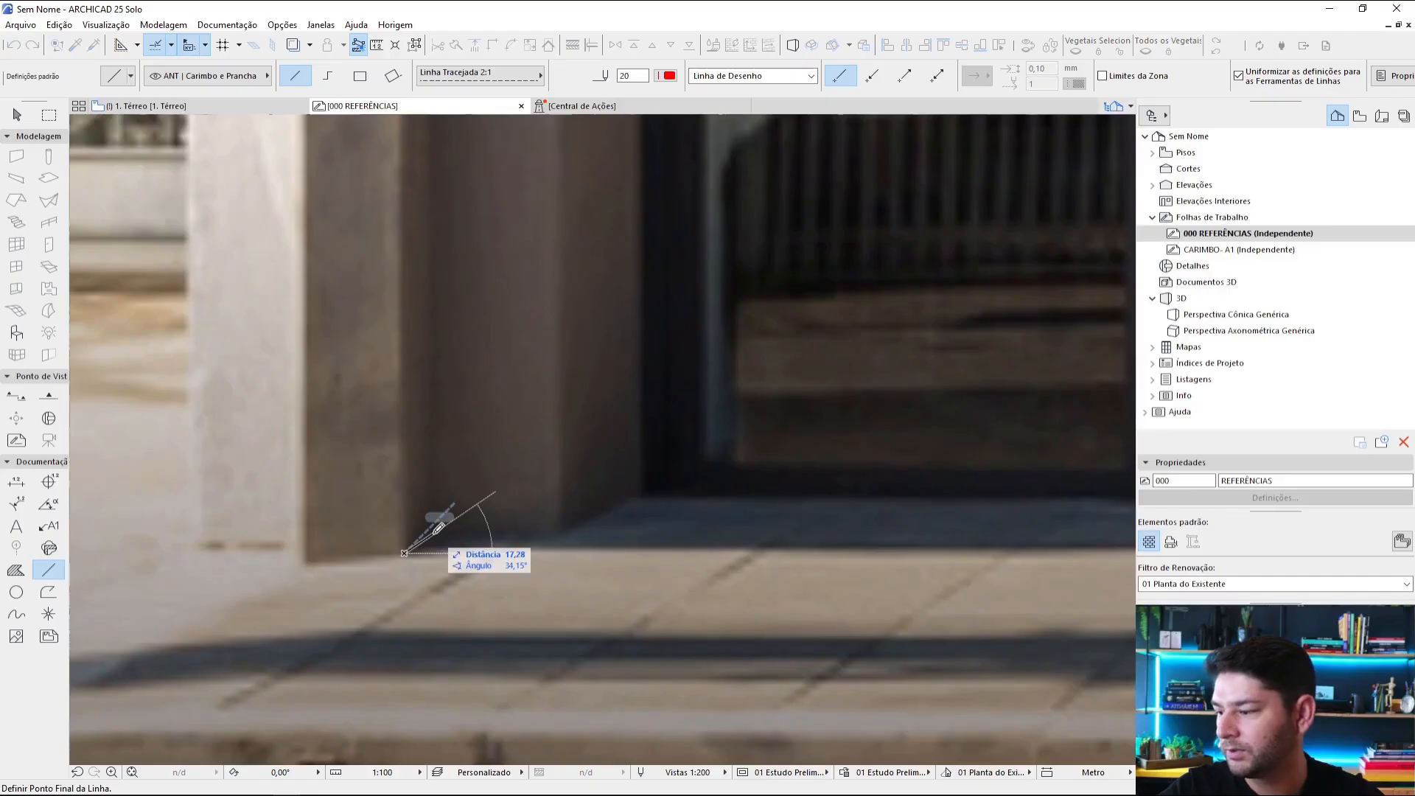
pyautogui.scroll(-8, 439, 528)
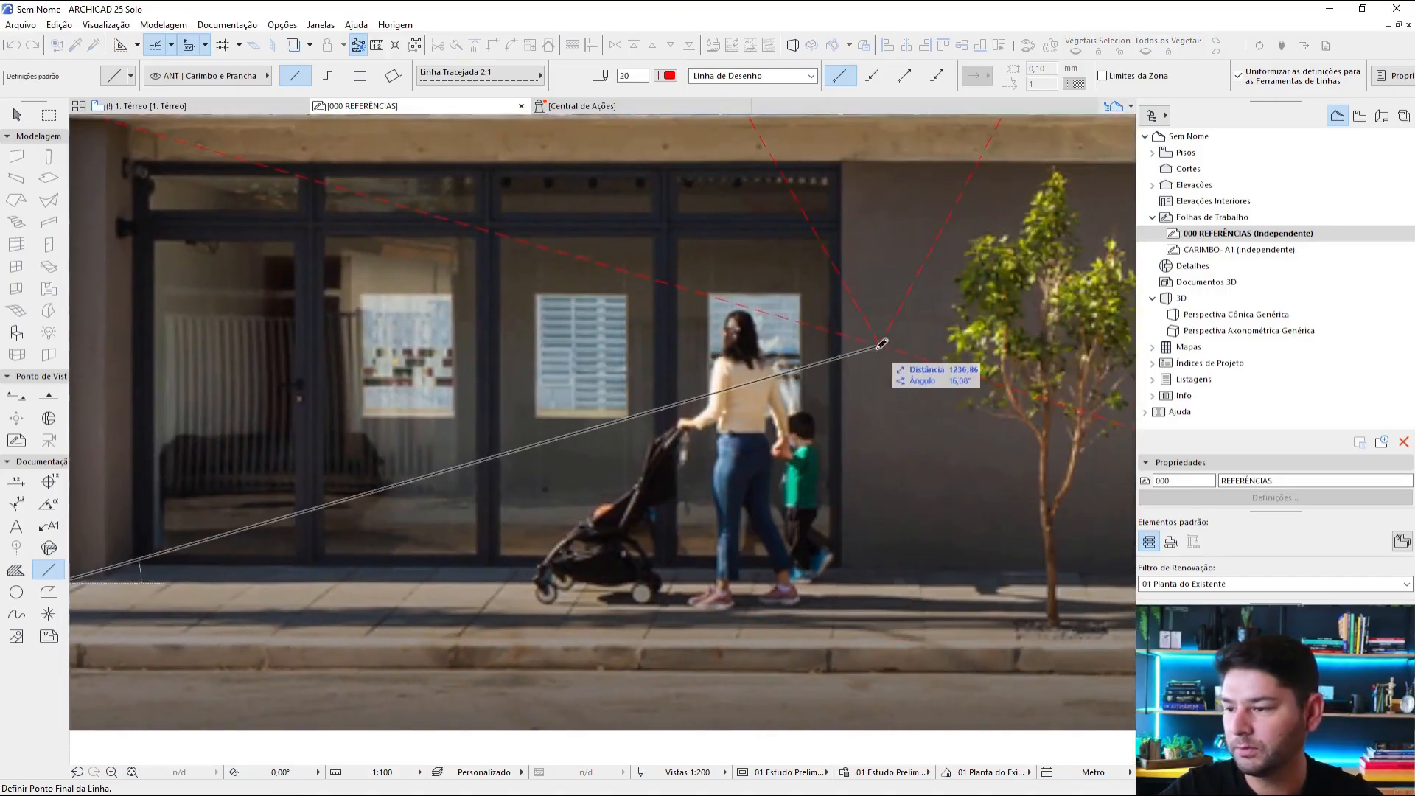
pyautogui.click(880, 344)
# Step: Draw further tracing lines from the vanishing point down to two points on the kerb and up to the slab corner above the entrance
pyautogui.scroll(-4, 834, 442)
pyautogui.scroll(4, 876, 461)
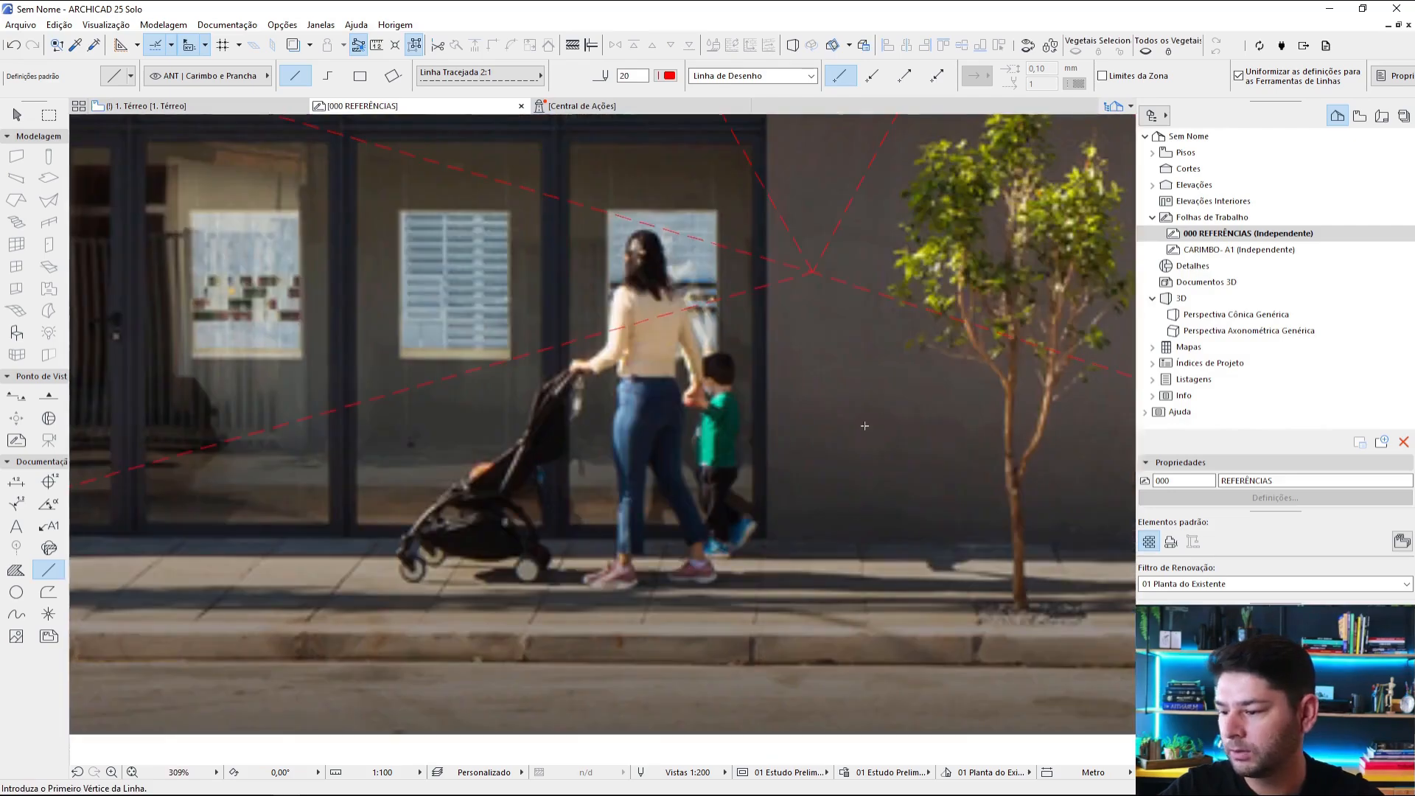
pyautogui.click(811, 271)
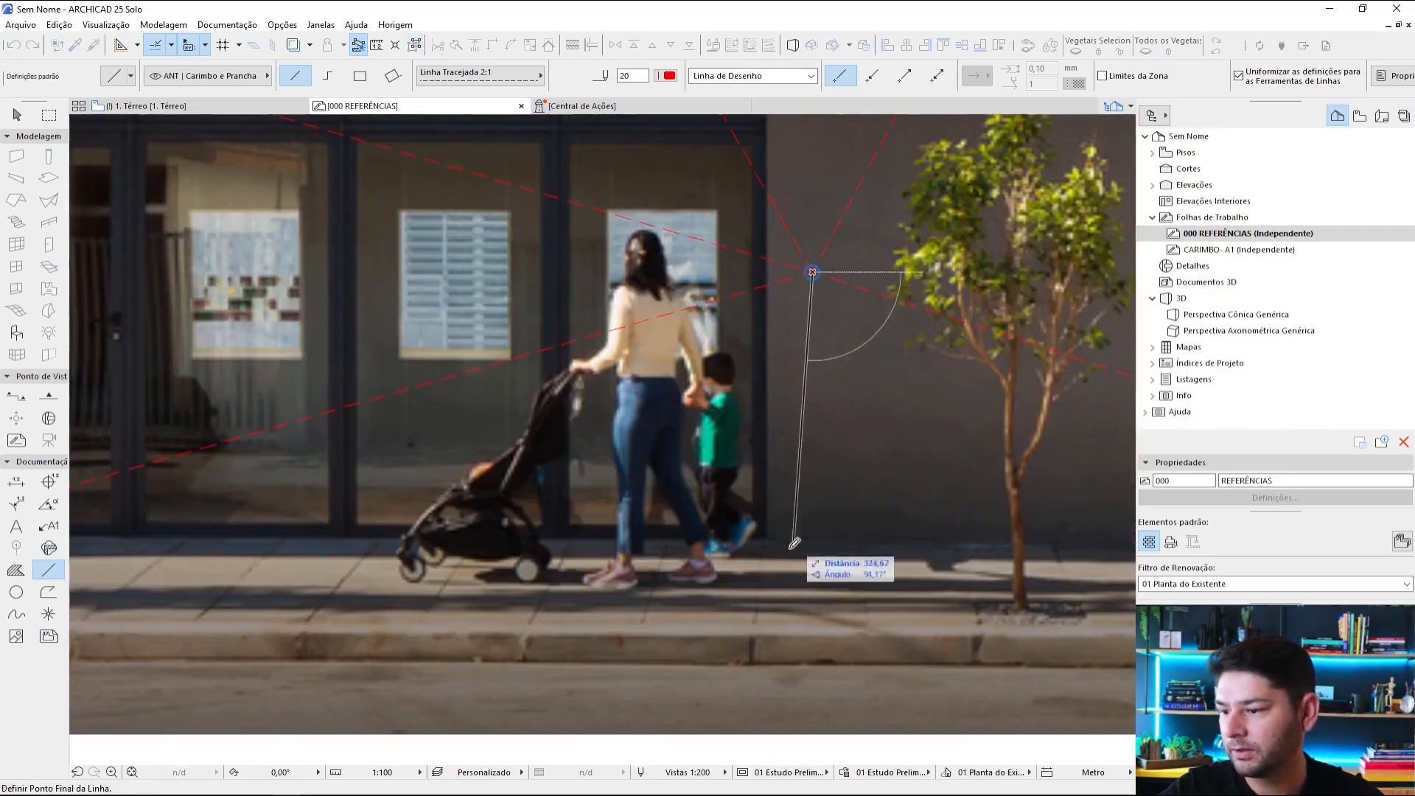
pyautogui.click(754, 625)
pyautogui.scroll(4, 905, 385)
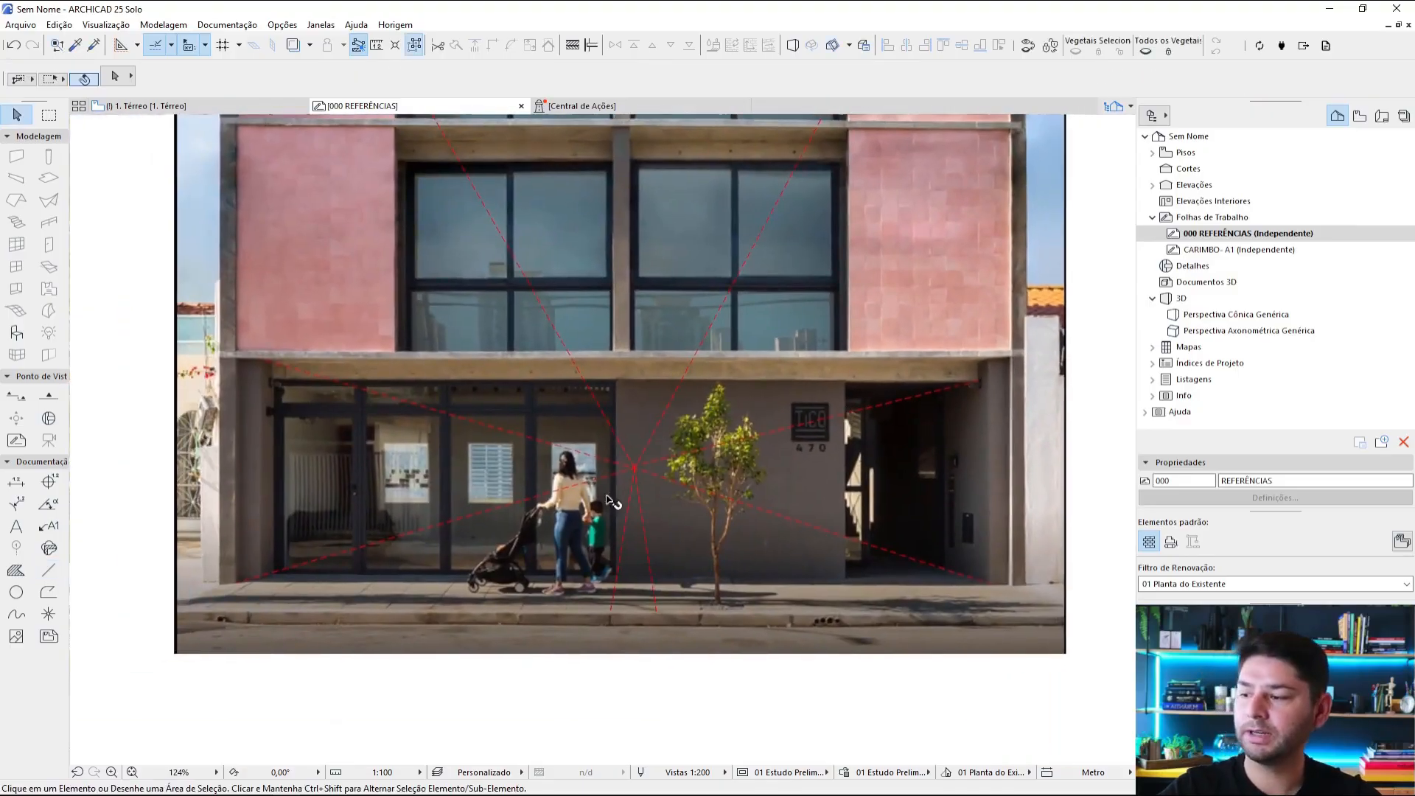
pyautogui.scroll(-5, 611, 501)
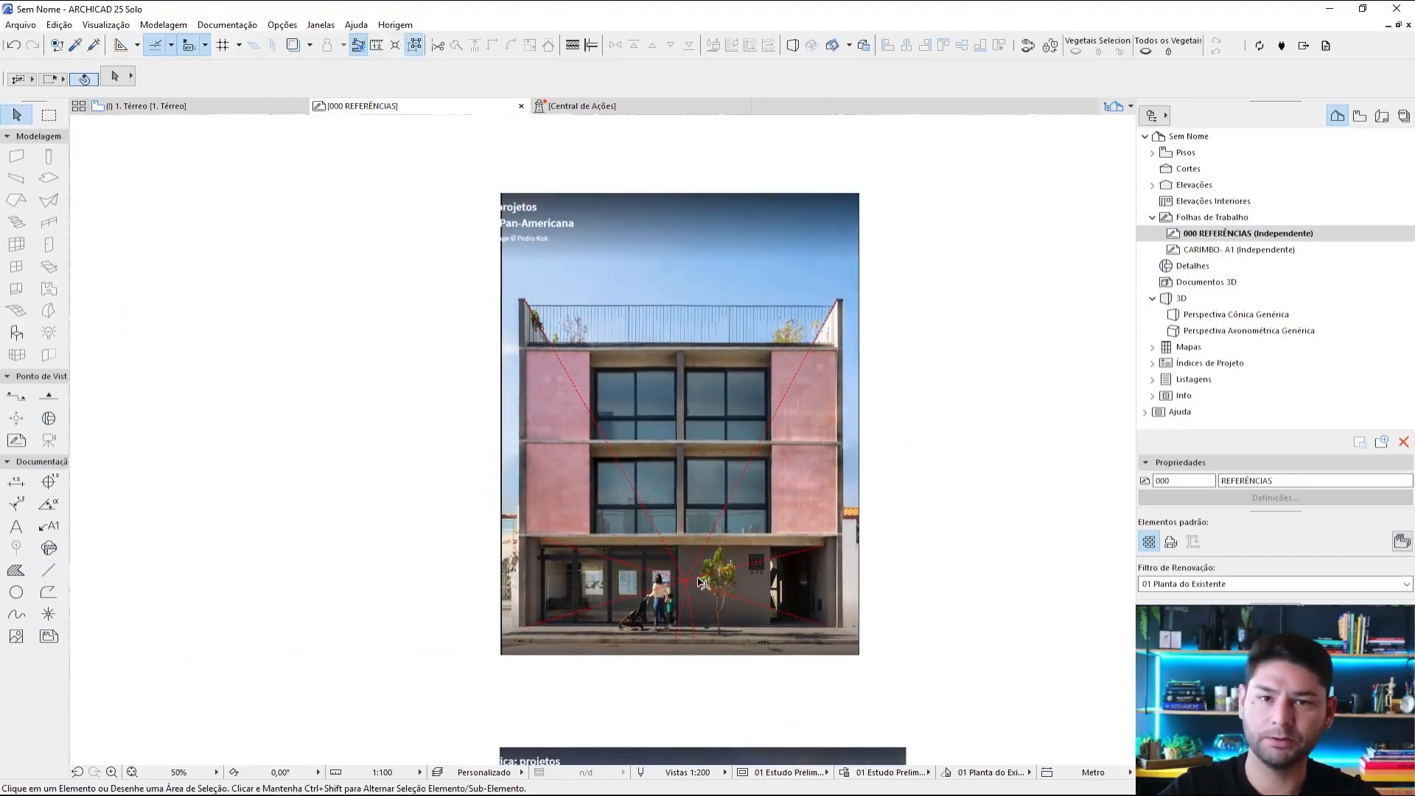
# Step: Copy the orange vanishing-point circle from the upper photo's horizon onto the point where the pink building's tracing lines converge
pyautogui.scroll(5, 700, 582)
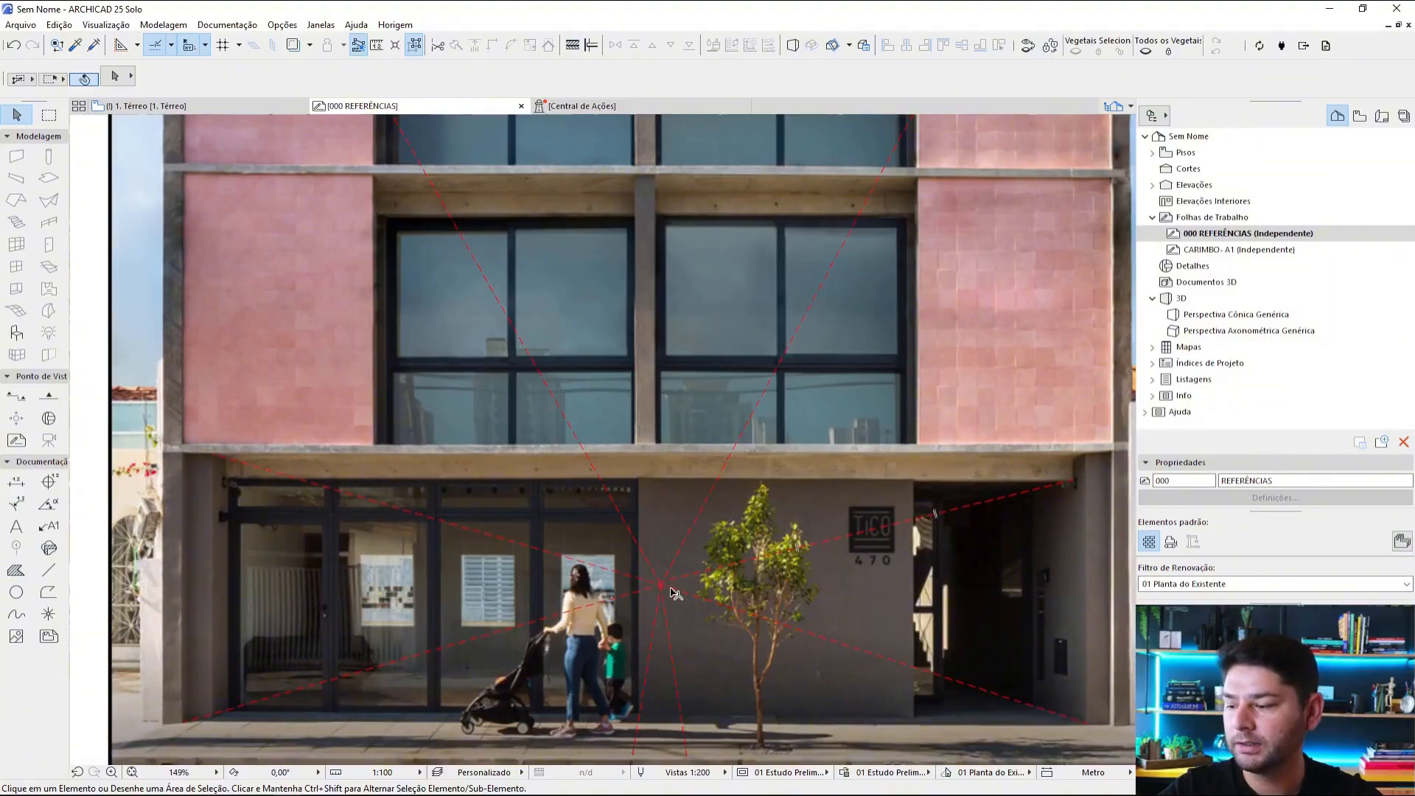
pyautogui.scroll(-6, 658, 590)
pyautogui.moveTo(774, 467); pyautogui.dragTo(698, 612, button='middle')
pyautogui.moveTo(855, 362); pyautogui.dragTo(826, 450, button='middle')
pyautogui.scroll(9, 885, 368)
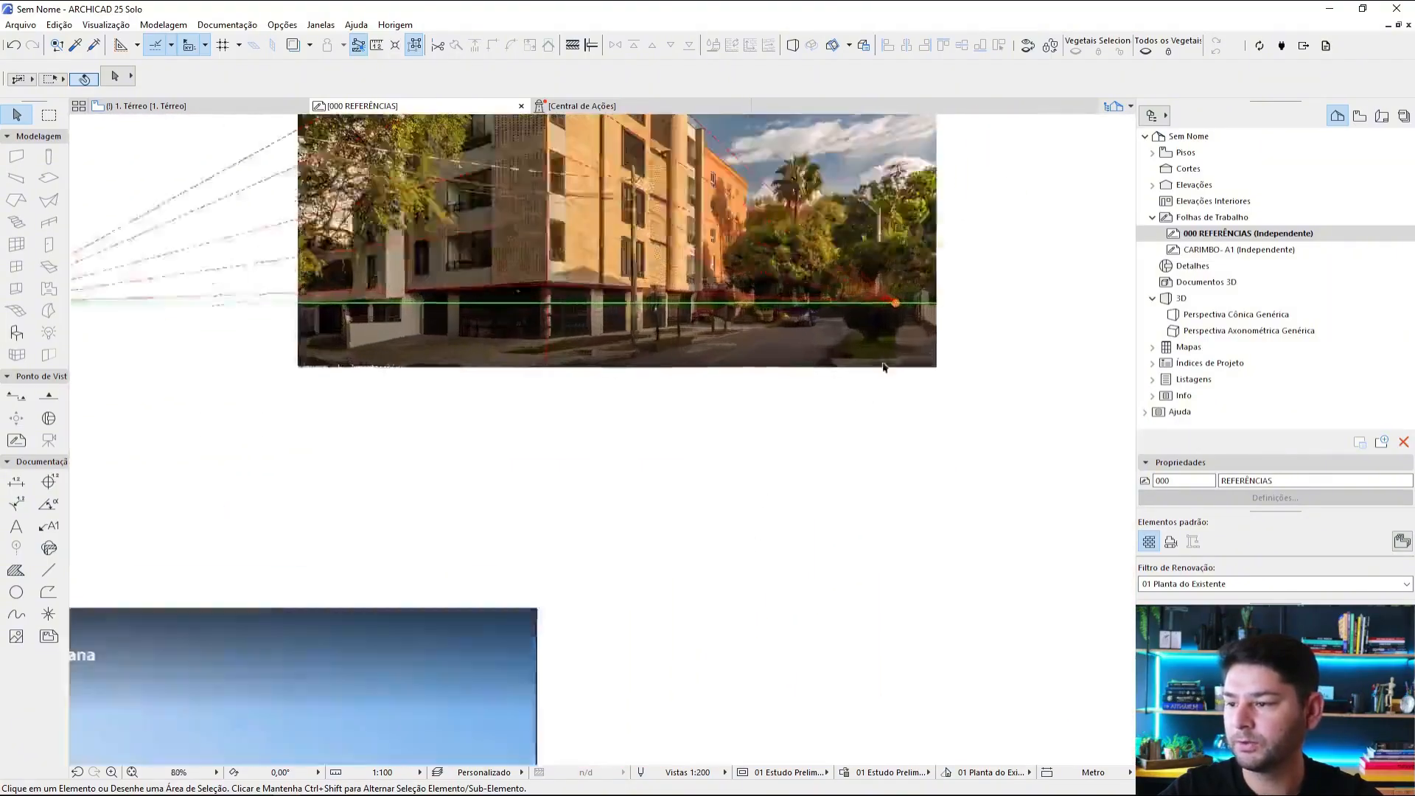
pyautogui.click(917, 212)
pyautogui.scroll(4, 919, 211)
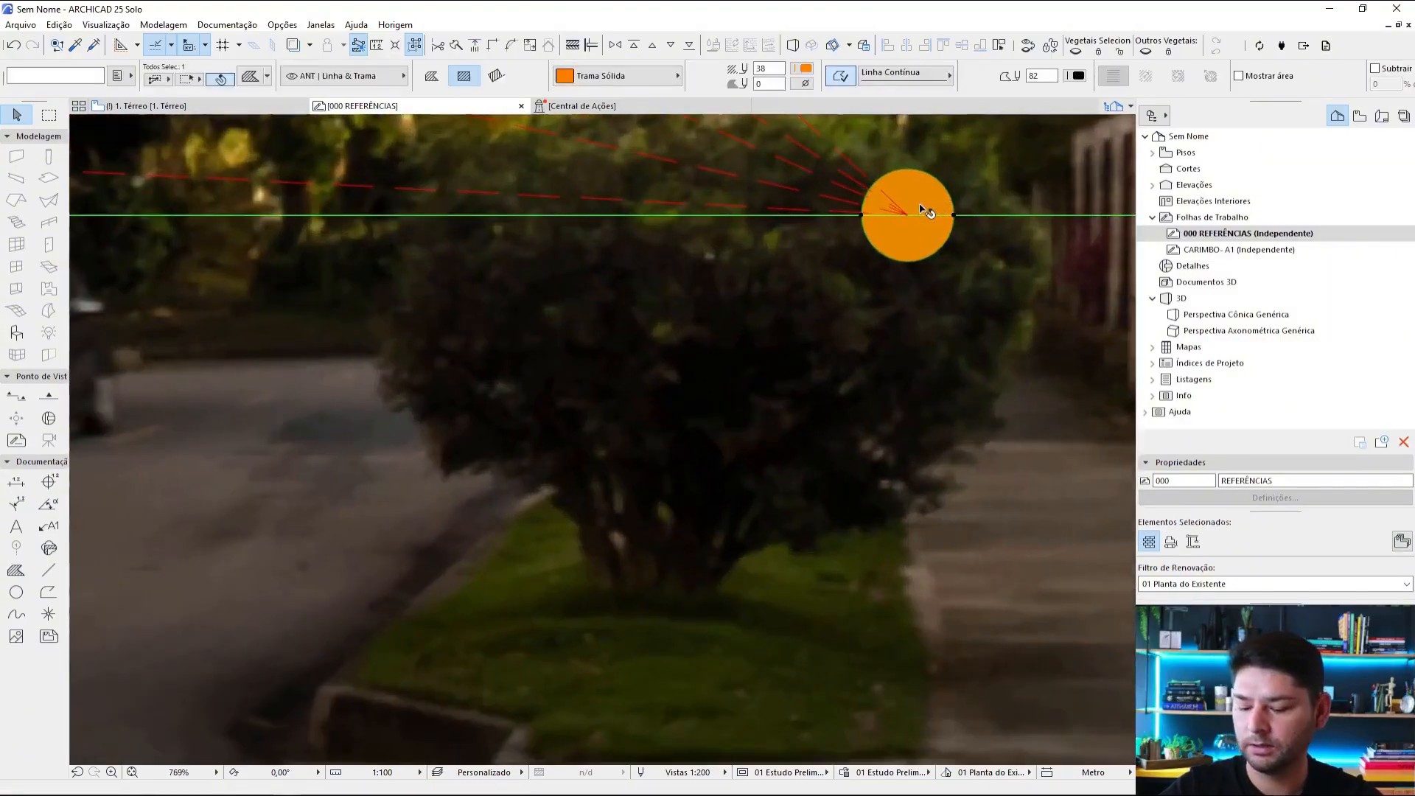
pyautogui.hotkey('ctrl', 'd')
pyautogui.click(907, 216)
pyautogui.scroll(-9, 807, 442)
pyautogui.moveTo(786, 468); pyautogui.dragTo(936, 193, button='middle')
pyautogui.moveTo(563, 575); pyautogui.dragTo(927, 241, button='middle')
pyautogui.scroll(5, 715, 711)
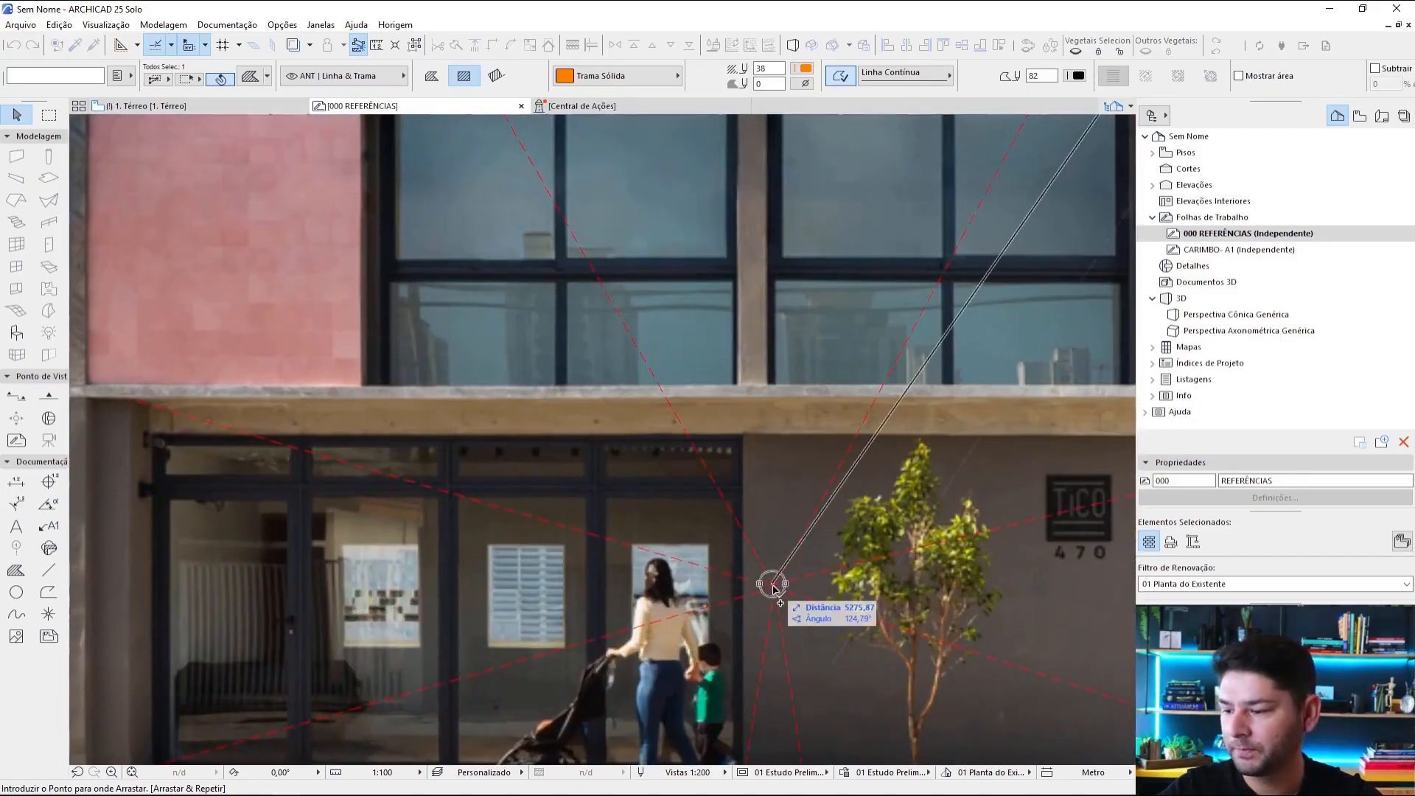
pyautogui.scroll(4, 773, 589)
pyautogui.click(774, 584)
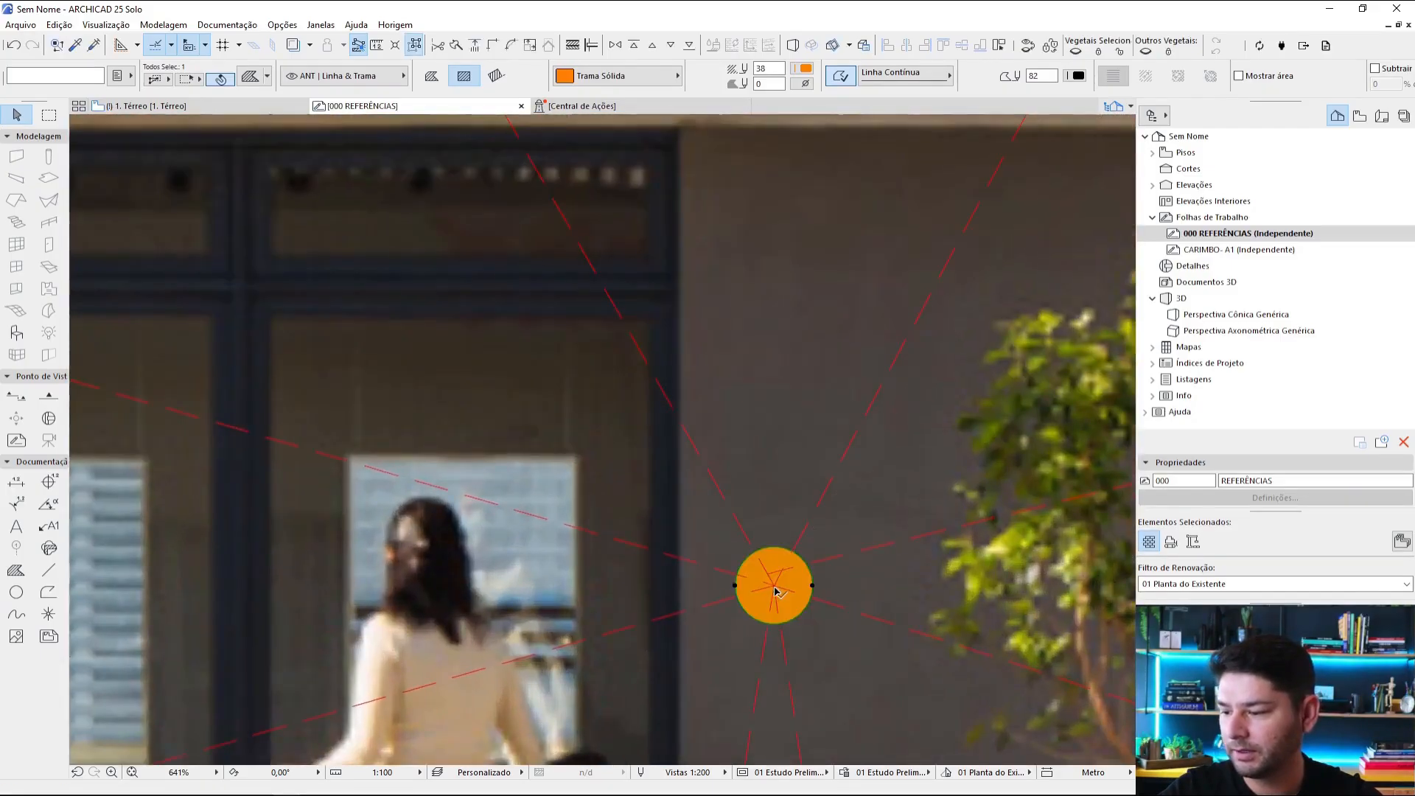
pyautogui.click(827, 561)
pyautogui.press('Escape')
pyautogui.scroll(-9, 768, 575)
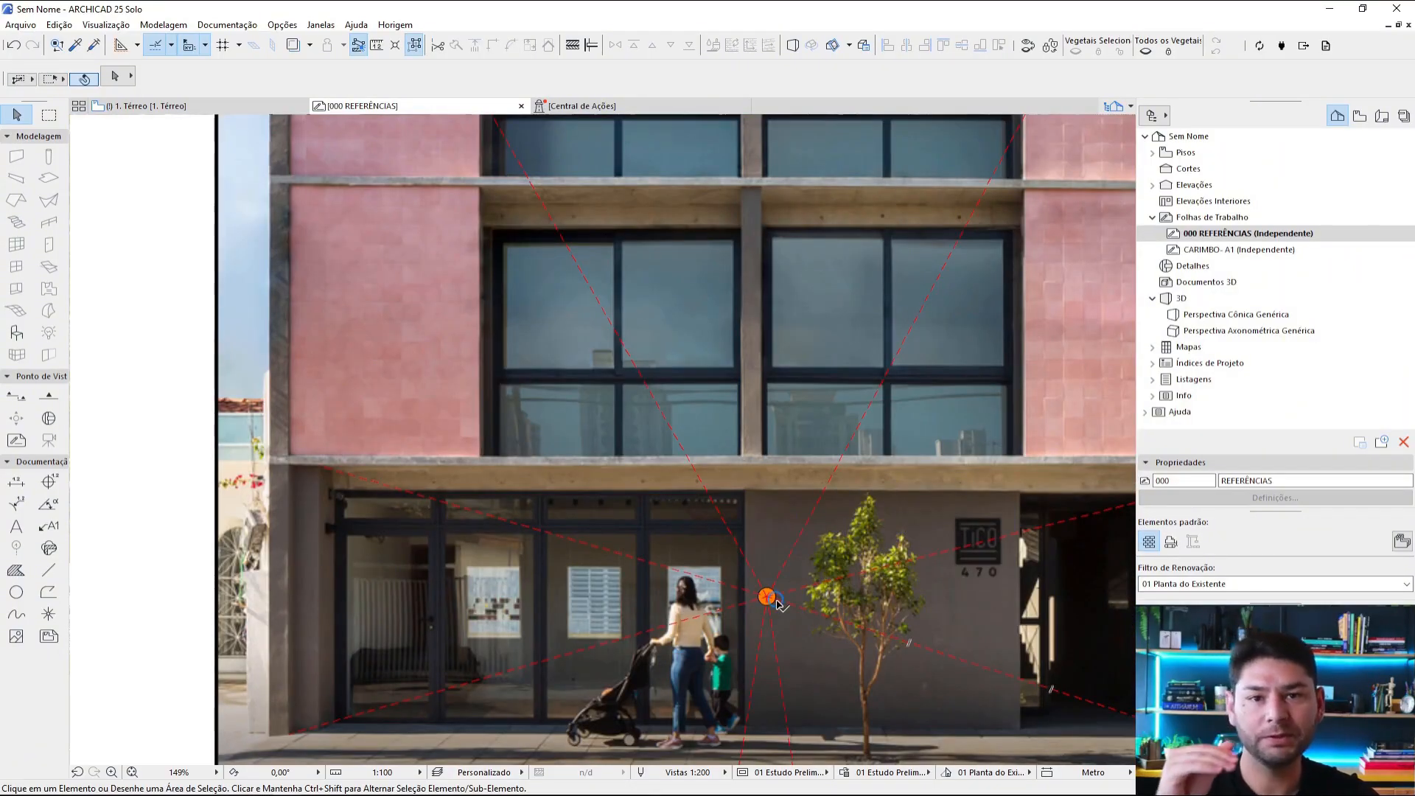
pyautogui.scroll(-8, 778, 603)
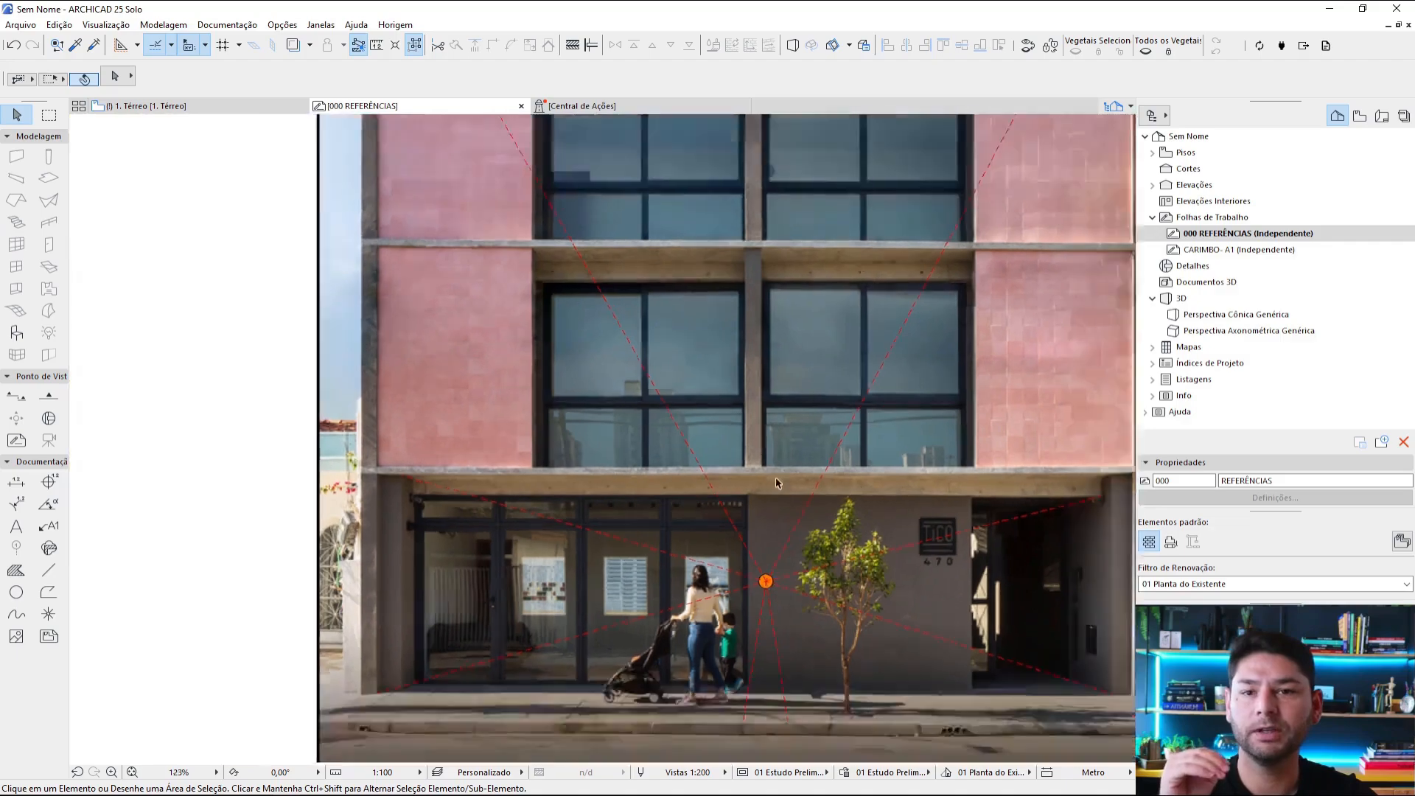
# Step: Draw a horizontal line in the green horizon style from the pink building's vanishing point to beyond the photo's right edge
pyautogui.keyDown('alt'); pyautogui.click(460, 220); pyautogui.keyUp('alt')
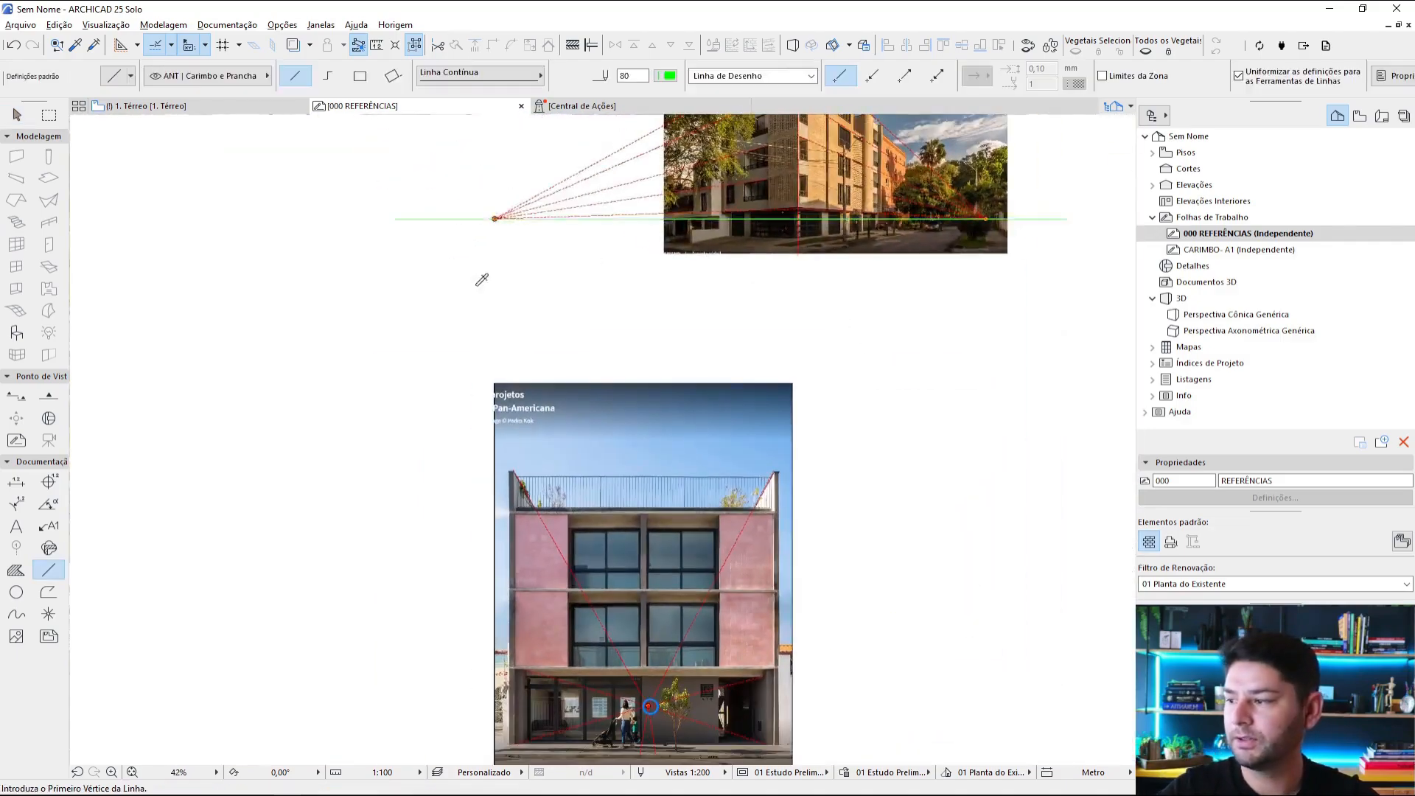
pyautogui.moveTo(647, 705)
pyautogui.mouseDown(button='middle')
pyautogui.moveTo(684, 560)
pyautogui.moveTo(309, 550)
pyautogui.mouseUp(button='middle')
pyautogui.scroll(8, 685, 564)
pyautogui.click(616, 562)
pyautogui.click(970, 550)
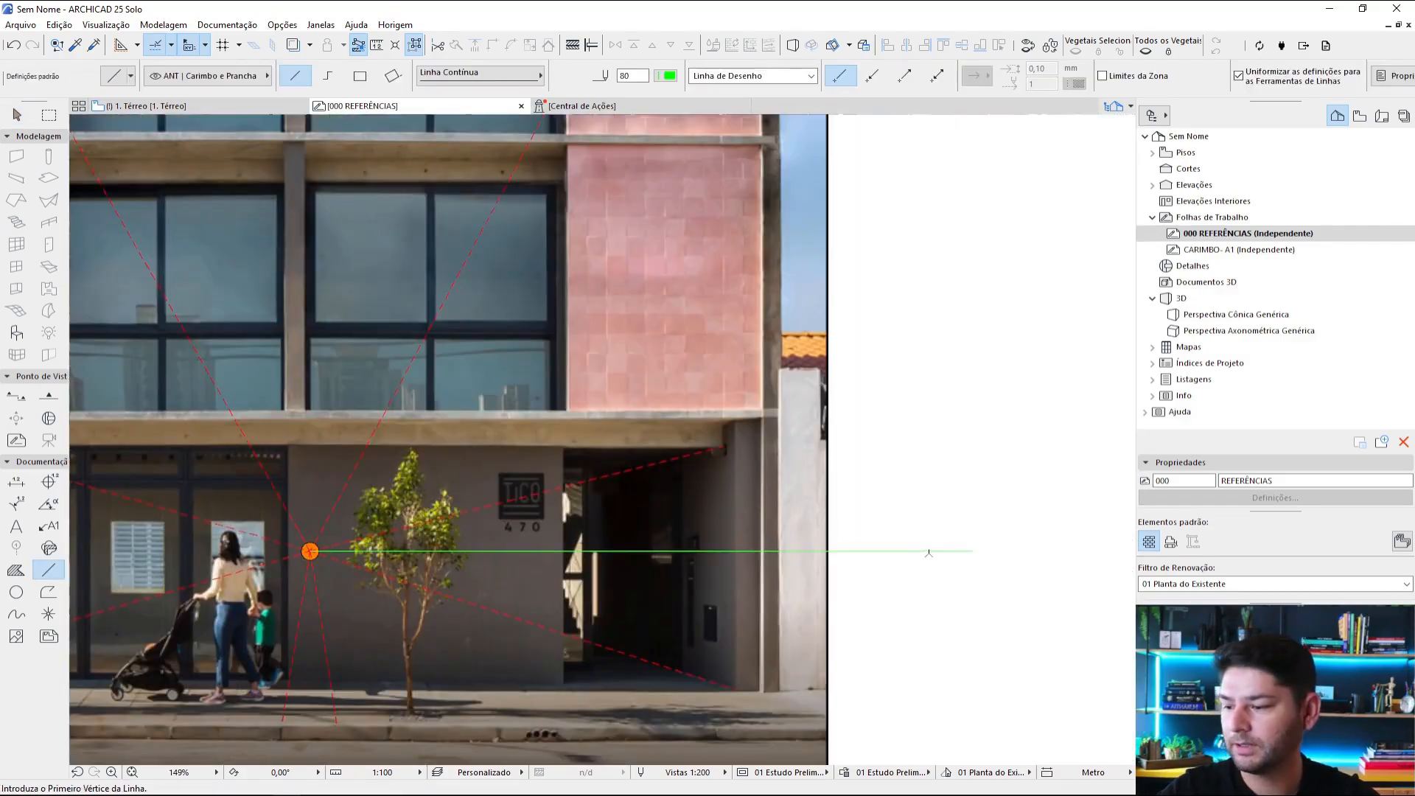
pyautogui.press('Escape')
# Step: Extend the green horizon line's end at the vanishing point horizontally to beyond the photo's left edge
pyautogui.click(926, 551)
pyautogui.moveTo(438, 581); pyautogui.dragTo(944, 498, button='middle')
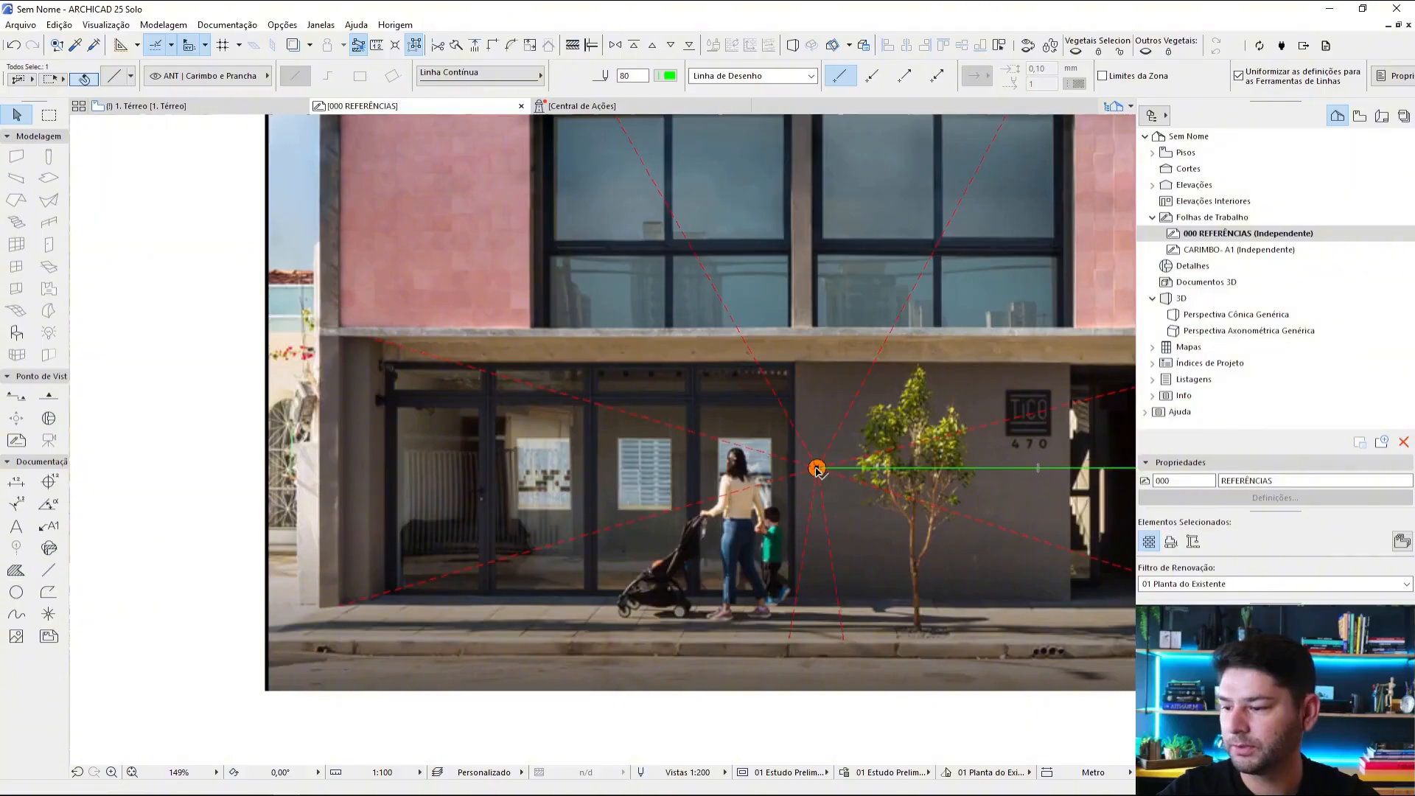
pyautogui.click(816, 468)
pyautogui.click(200, 468)
pyautogui.press('Escape')
pyautogui.scroll(-3, 1021, 412)
pyautogui.moveTo(1021, 412); pyautogui.dragTo(752, 508, button='middle')
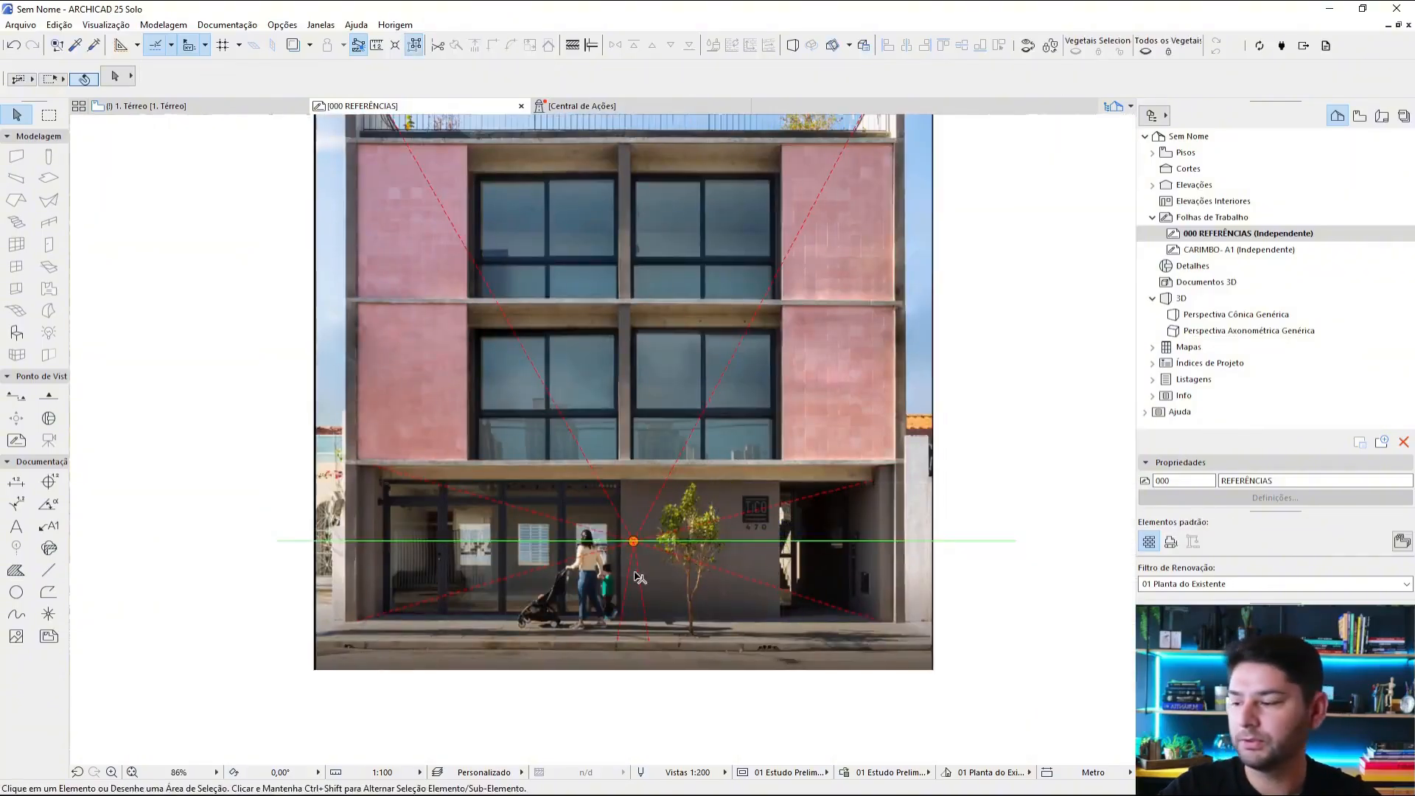
# Step: Examine where the green horizon line crosses the woman with the stroller, relative to her eye level
pyautogui.scroll(5, 639, 577)
pyautogui.scroll(-4, 729, 489)
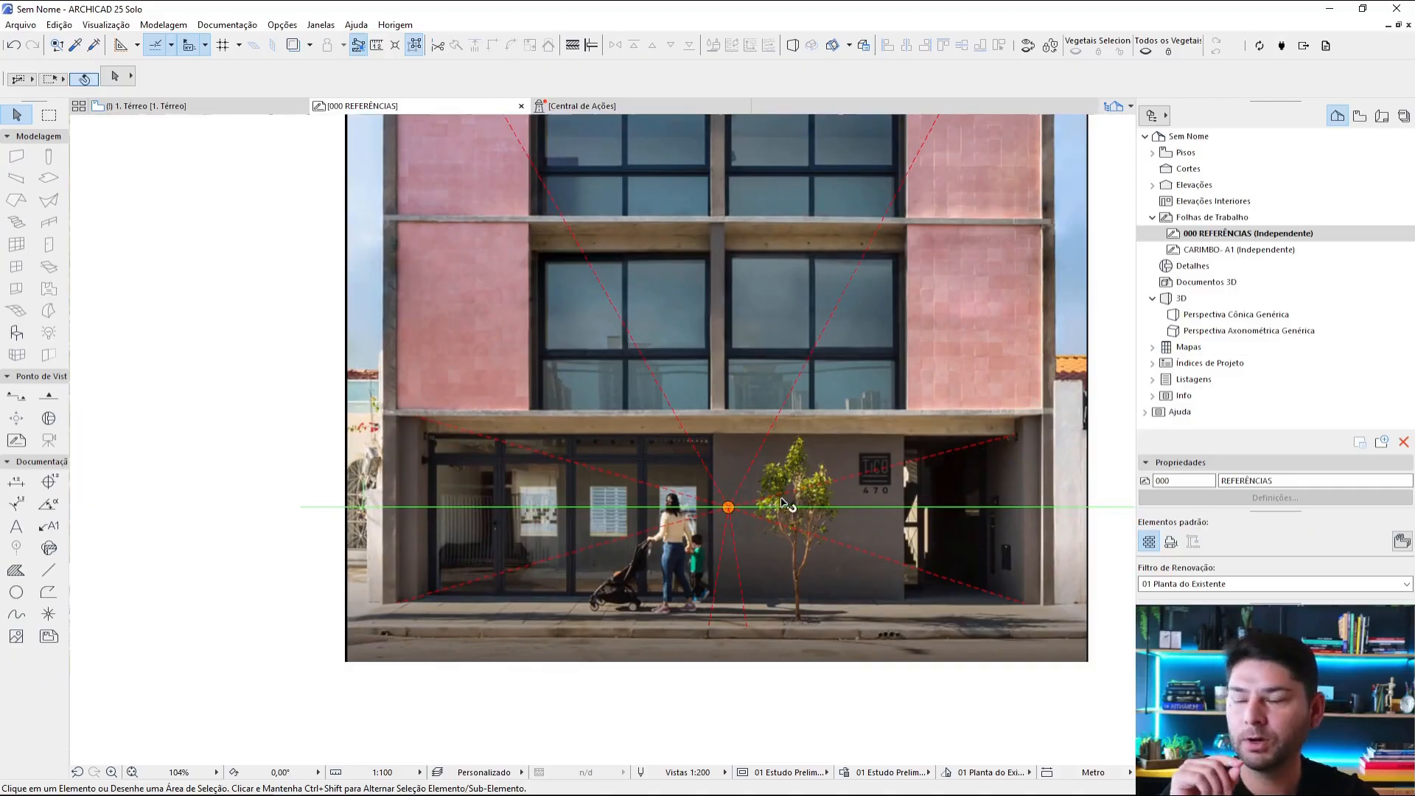
pyautogui.scroll(5, 730, 520)
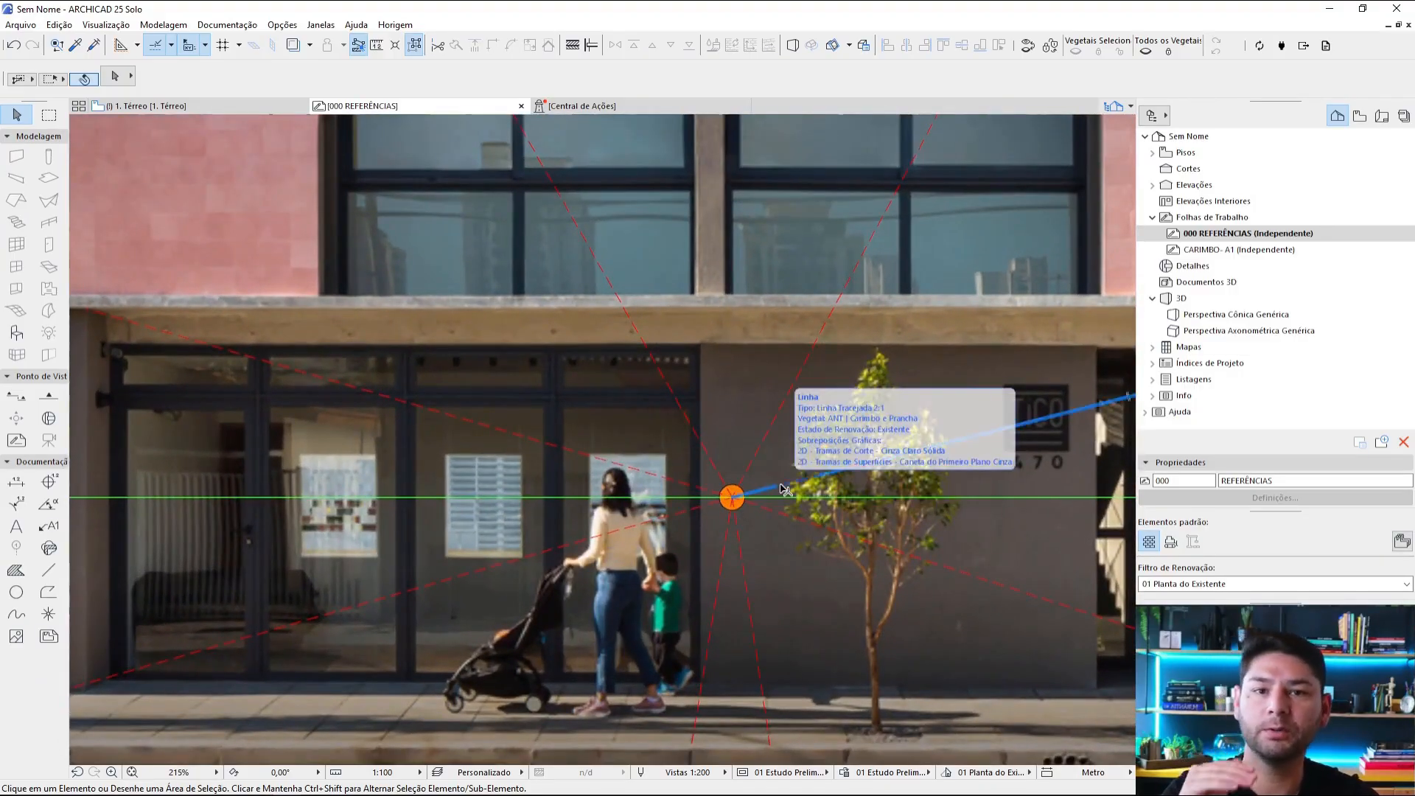
pyautogui.scroll(-6, 785, 489)
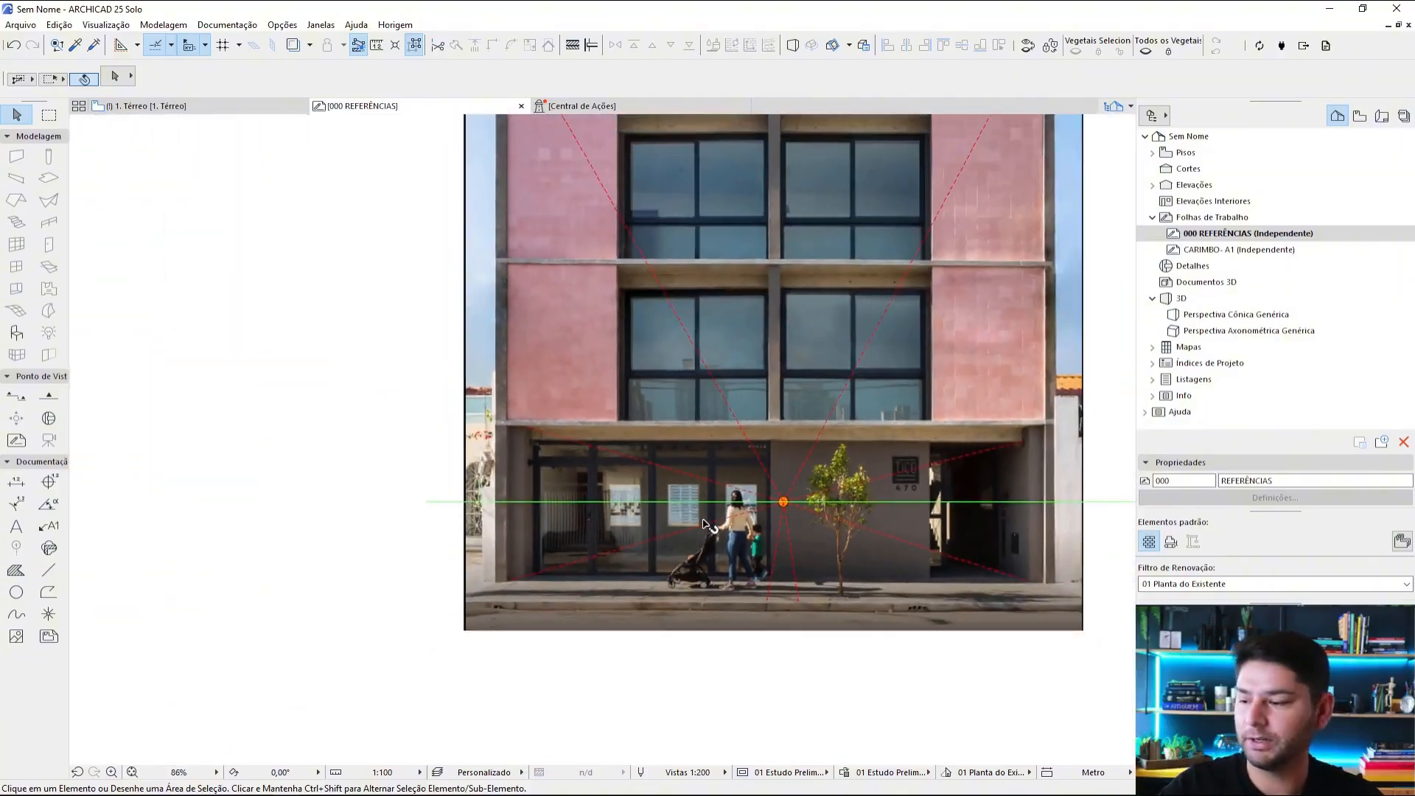
pyautogui.scroll(4, 514, 509)
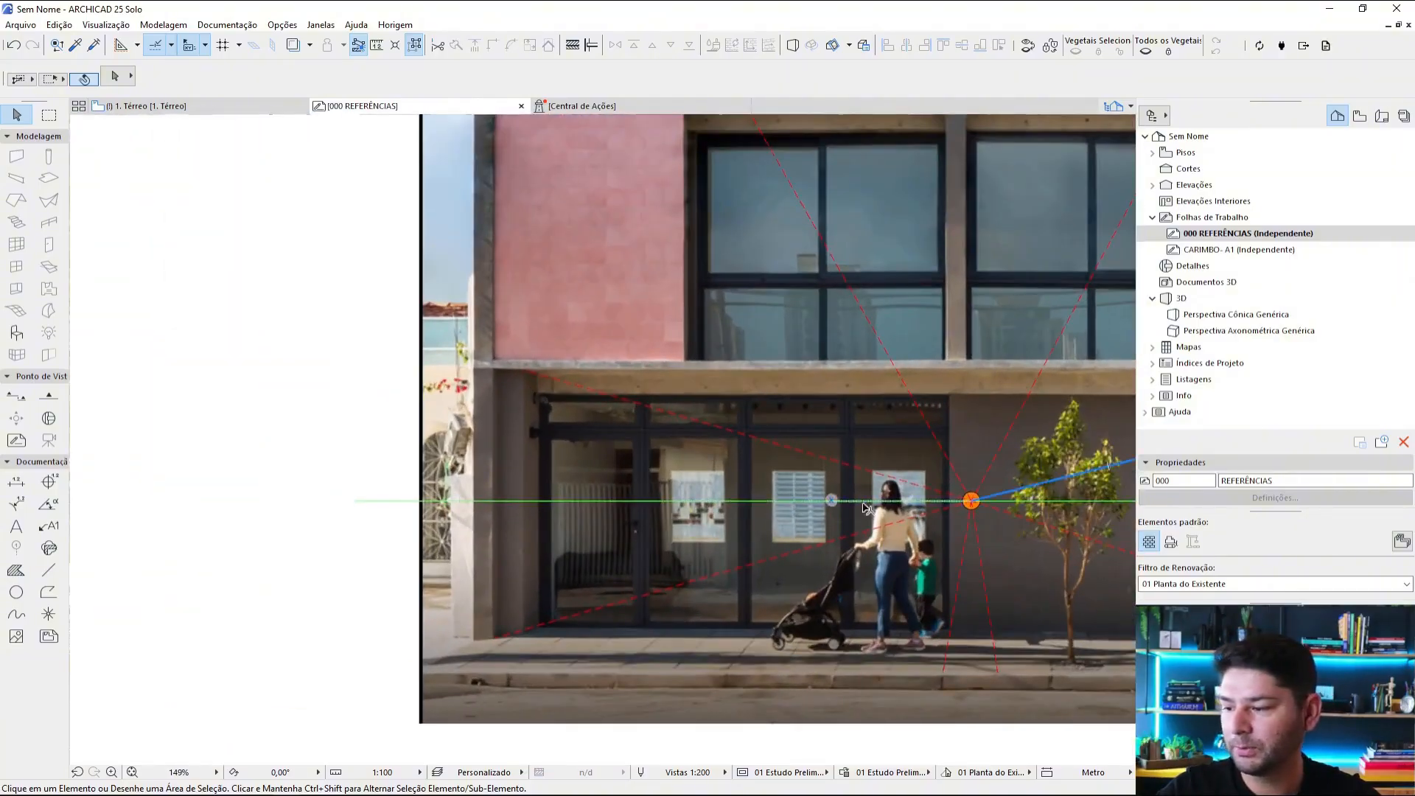
pyautogui.scroll(5, 903, 509)
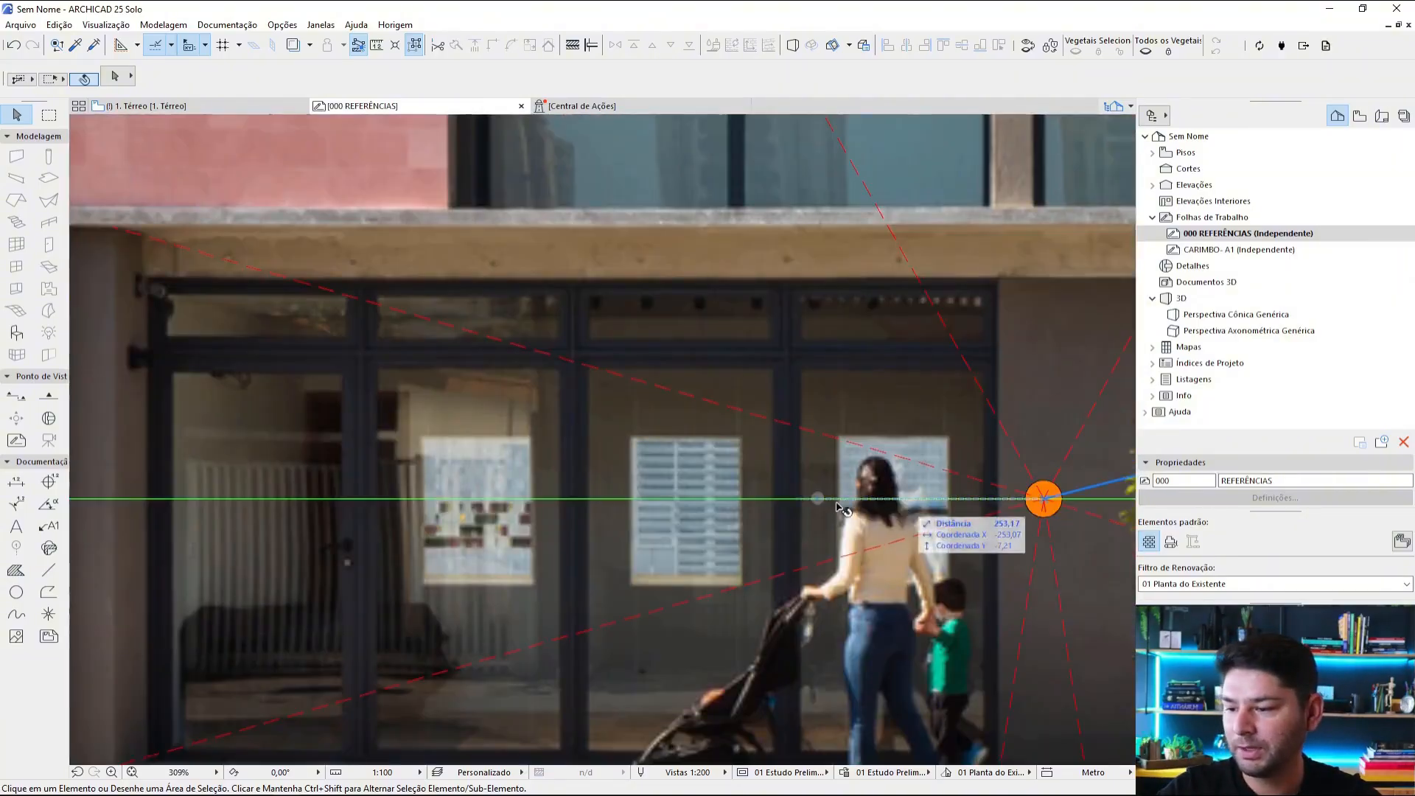
pyautogui.click(889, 500)
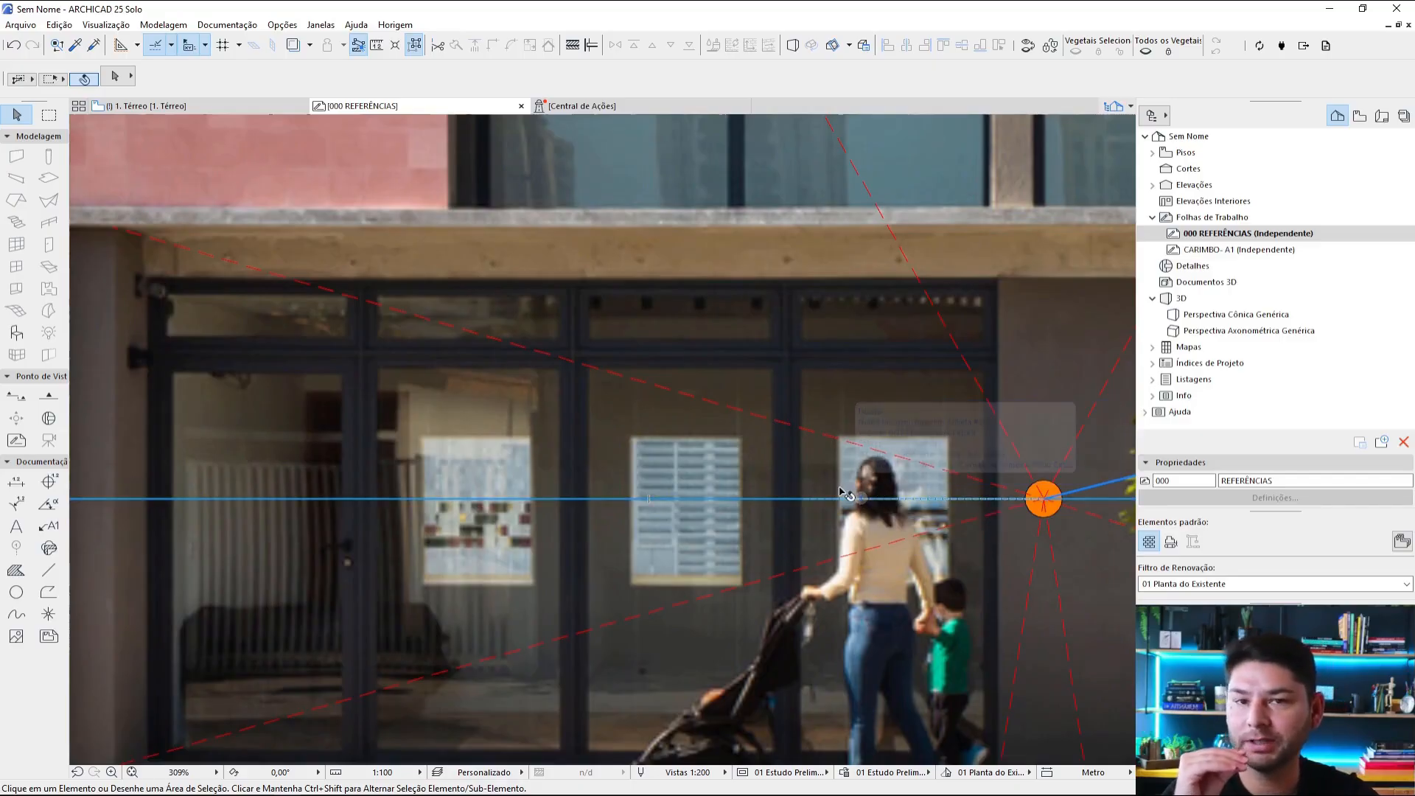
pyautogui.scroll(-3, 840, 491)
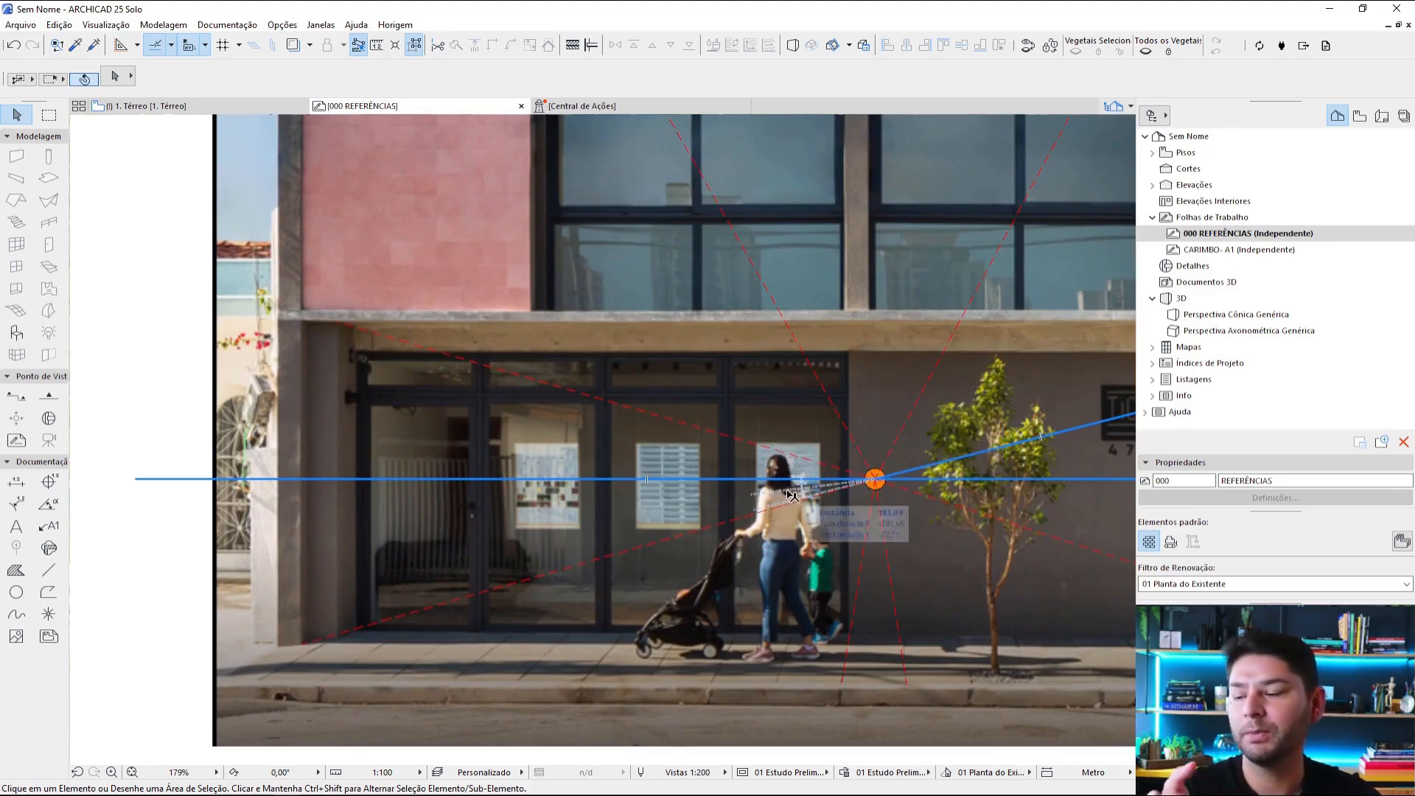
# Step: Graphically resize the pink building photo with all its tracing, centred on the vanishing point, scaling its vertical distance to the pavement to 165
pyautogui.scroll(-5, 779, 444)
pyautogui.moveTo(857, 419); pyautogui.dragTo(798, 466, button='middle')
pyautogui.scroll(-1, 921, 328)
pyautogui.moveTo(929, 328); pyautogui.dragTo(878, 412, button='middle')
pyautogui.moveTo(969, 201); pyautogui.dragTo(458, 635)
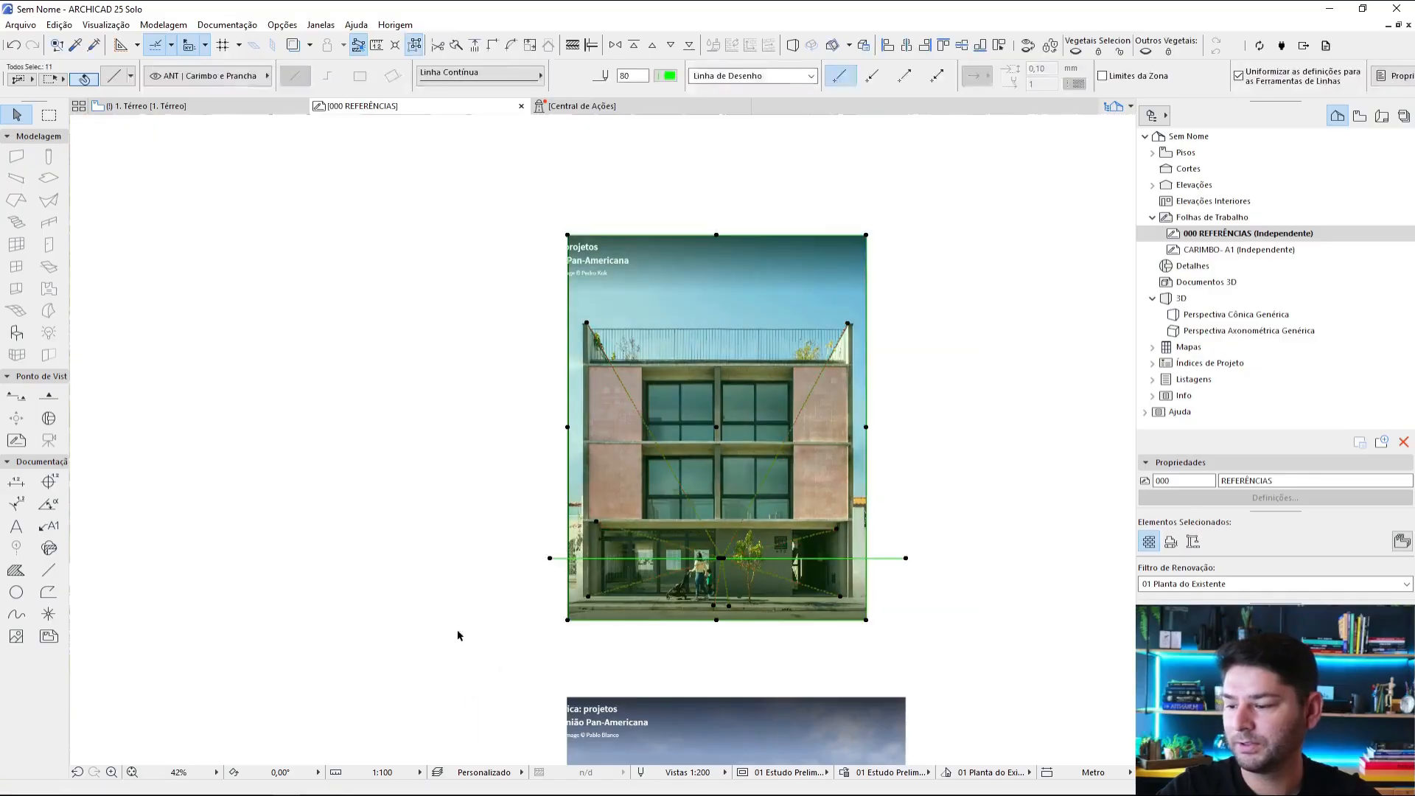
pyautogui.click(730, 45)
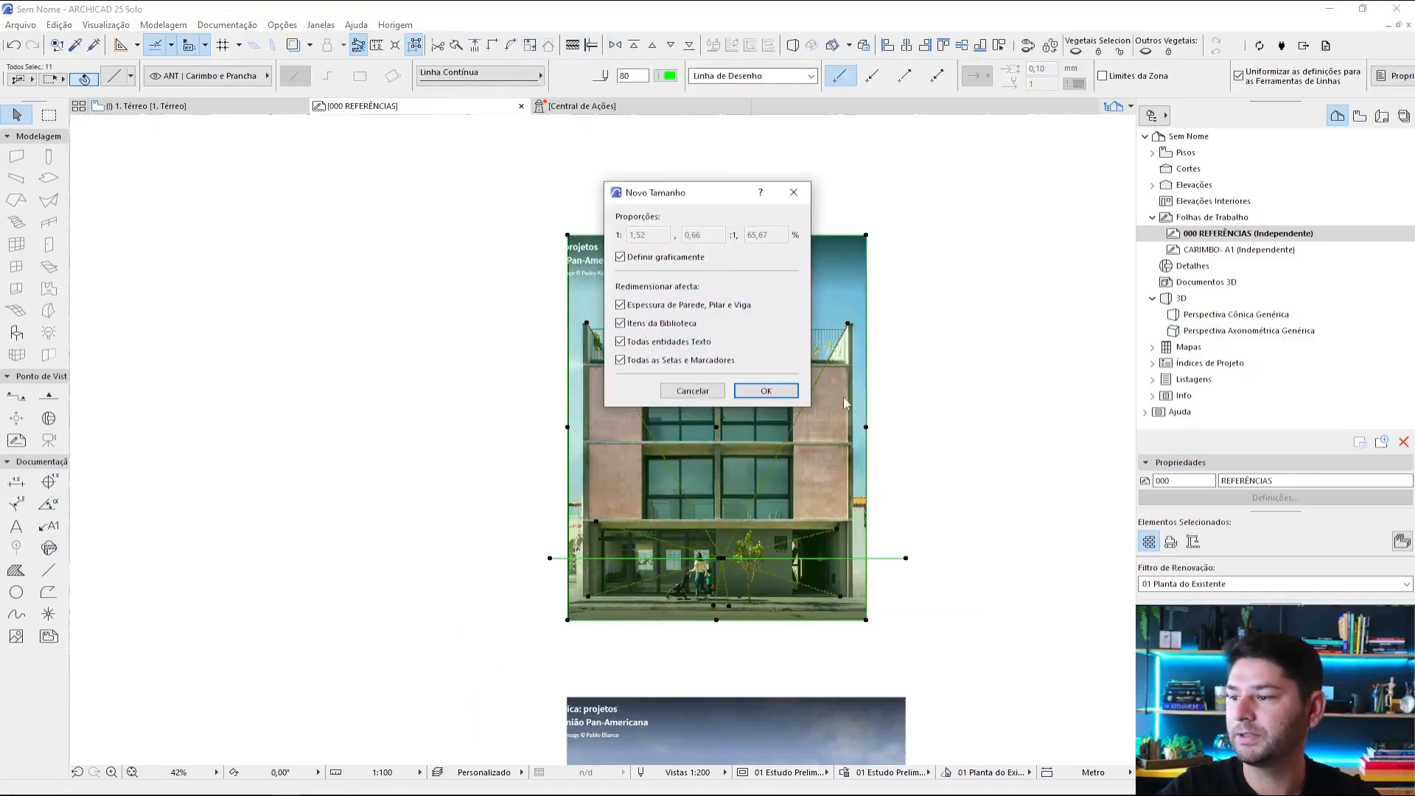
pyautogui.click(766, 390)
pyautogui.scroll(5, 722, 526)
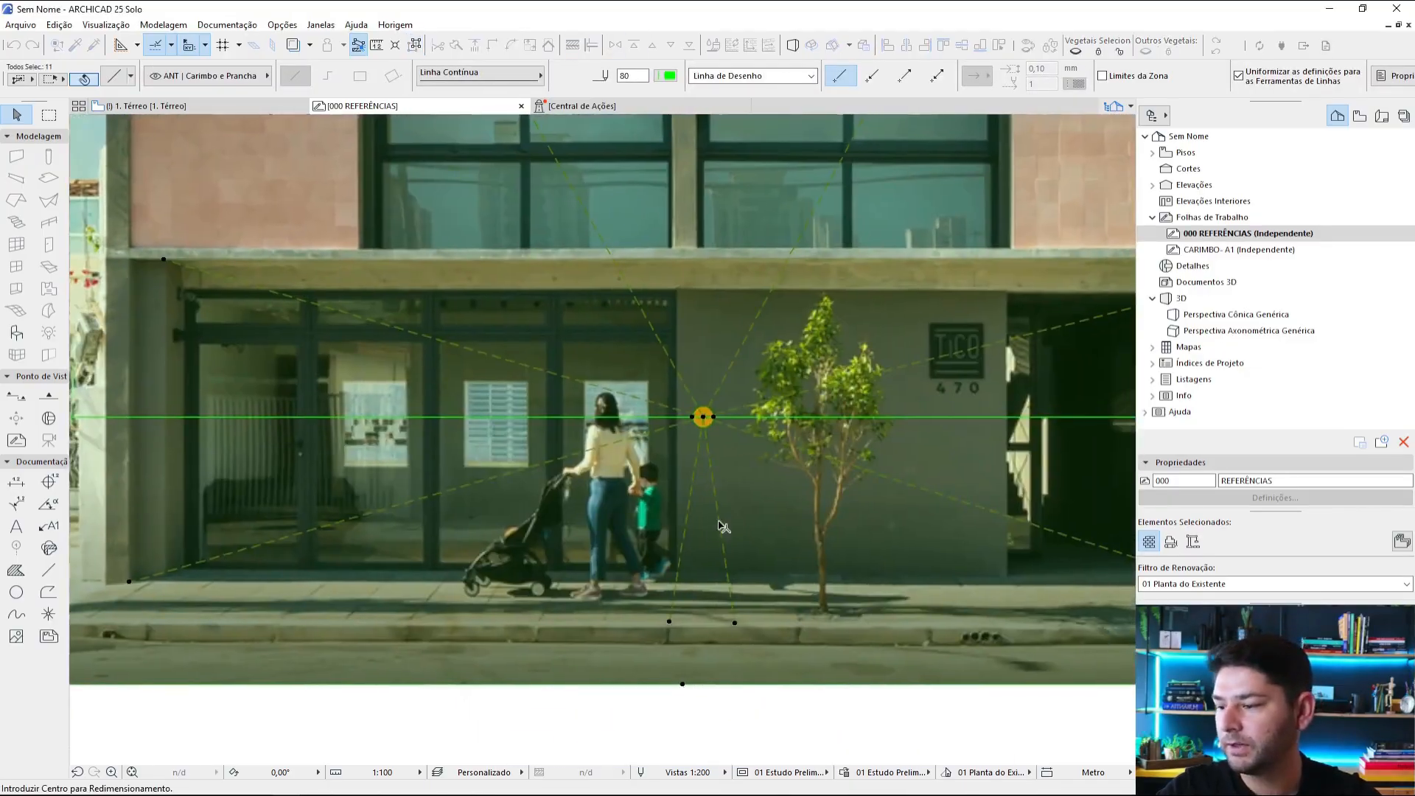
pyautogui.click(702, 418)
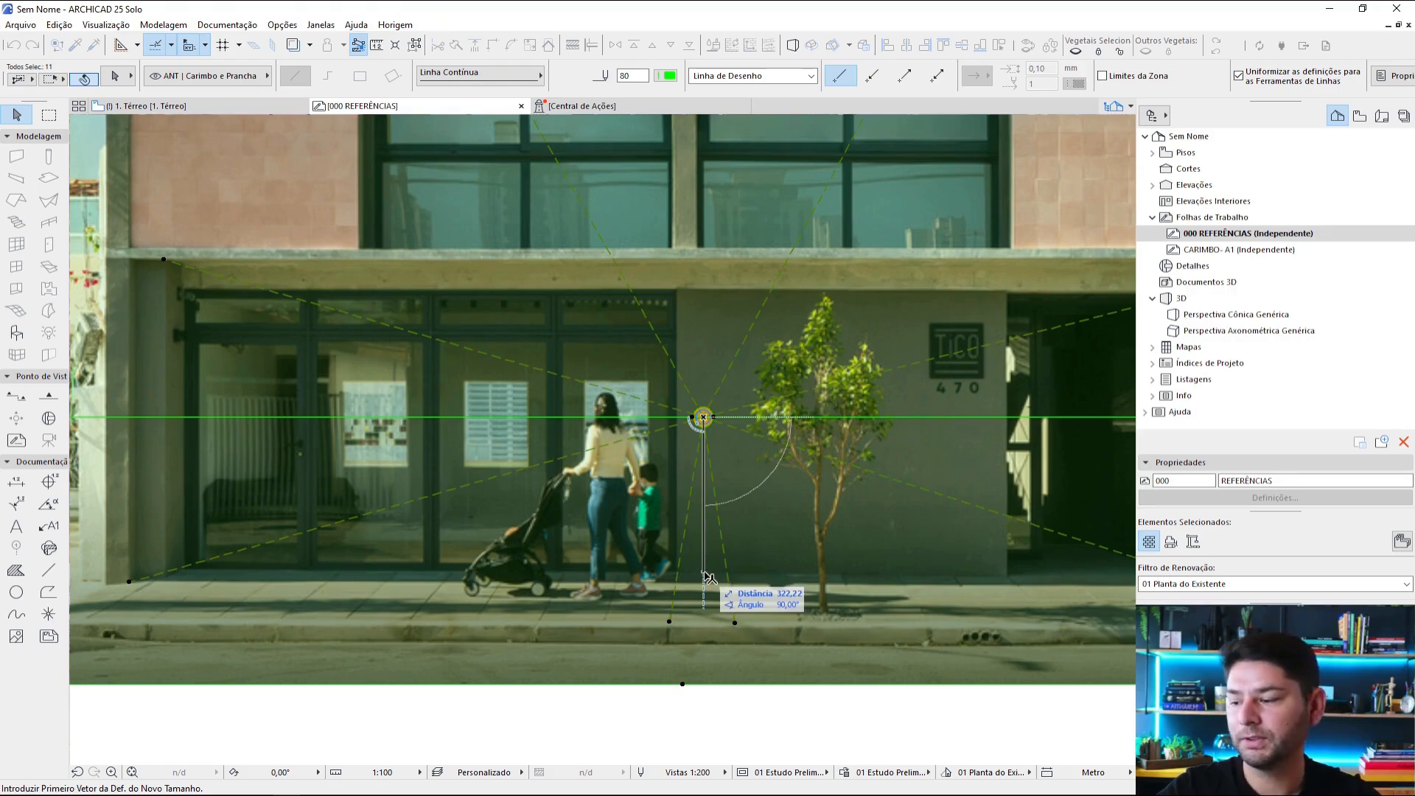
pyautogui.click(706, 577)
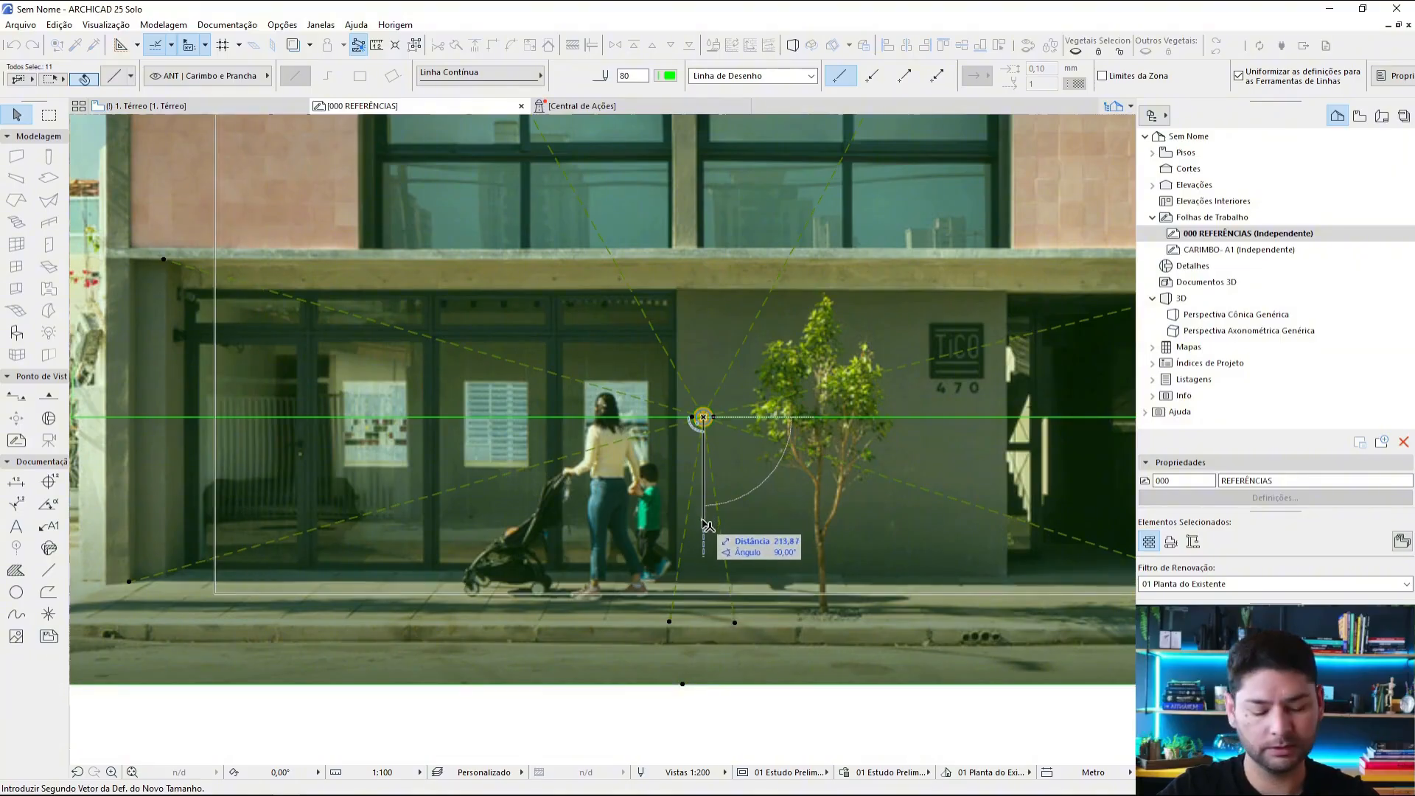
pyautogui.write('165')
pyautogui.press('Return')
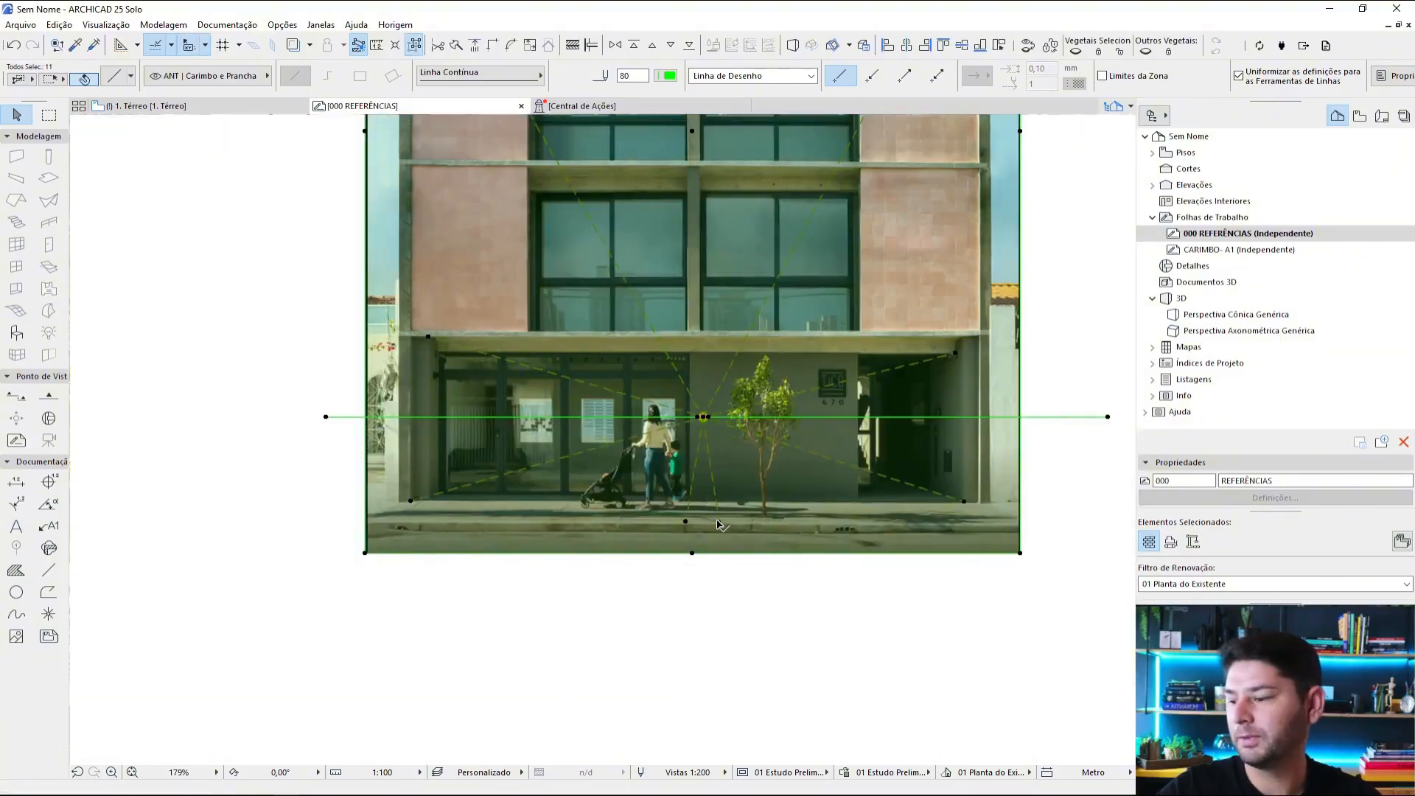
# Step: Measure the vertical distance from the vanishing point to the pavement at the wall's base
pyautogui.scroll(5, 704, 416)
pyautogui.press('m')
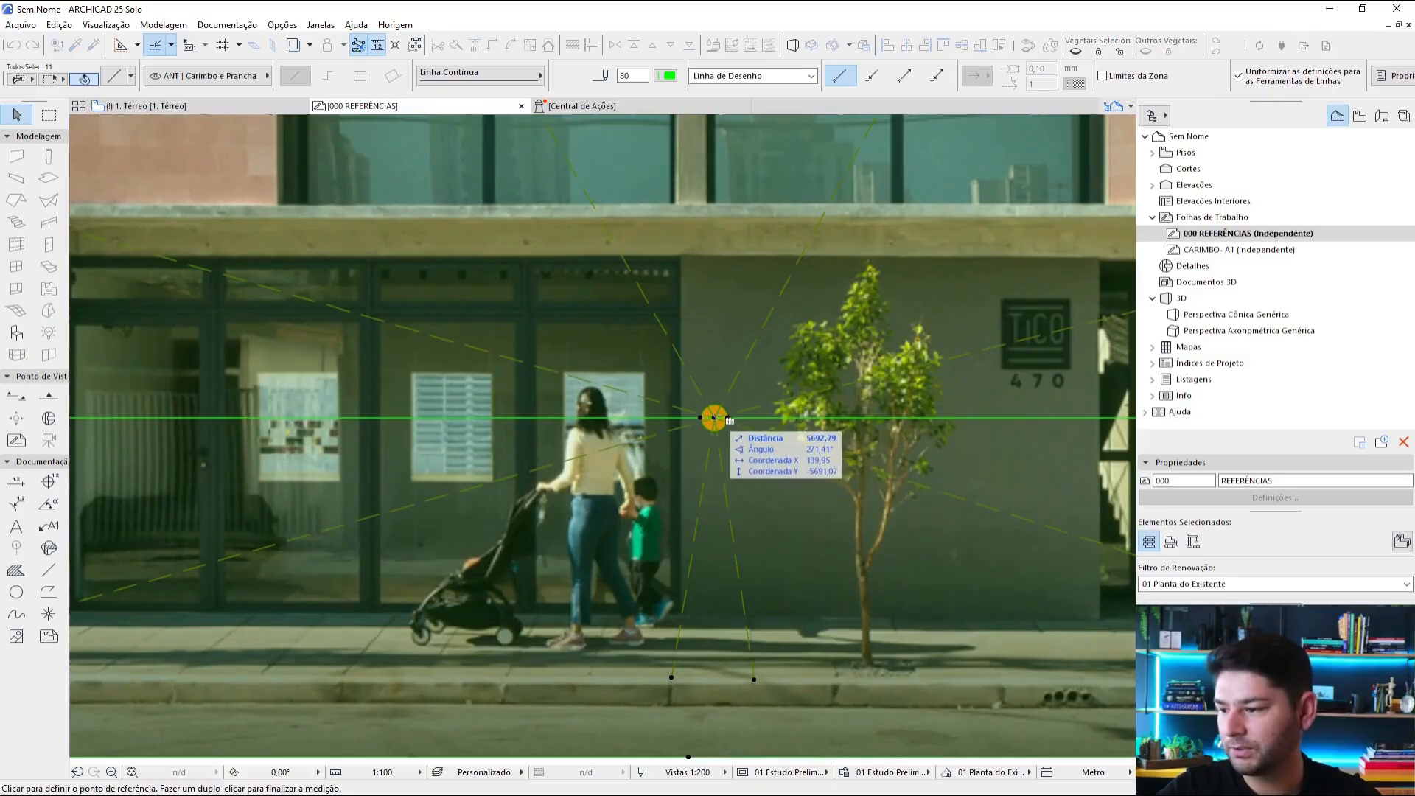
pyautogui.click(714, 418)
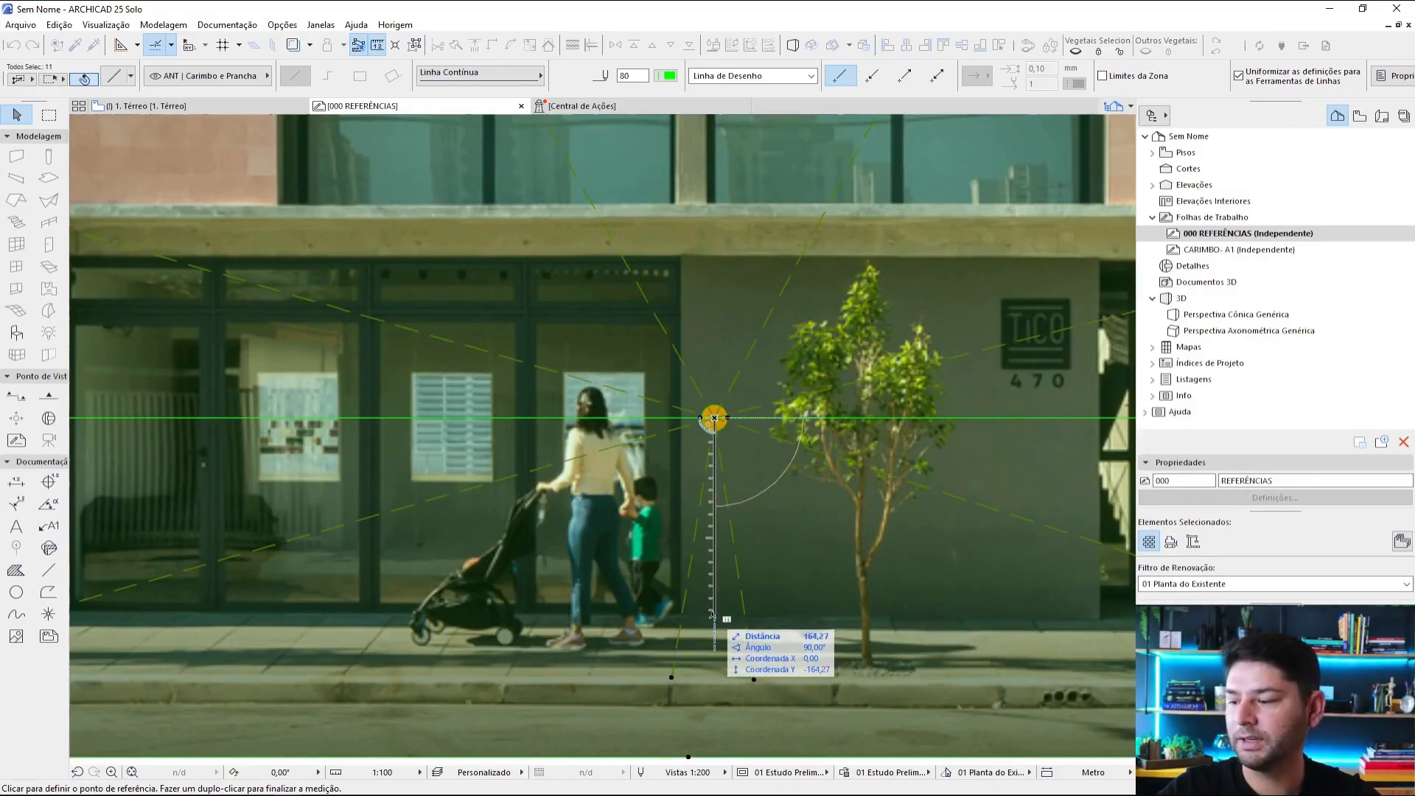
pyautogui.press('Escape')
pyautogui.press('Escape')
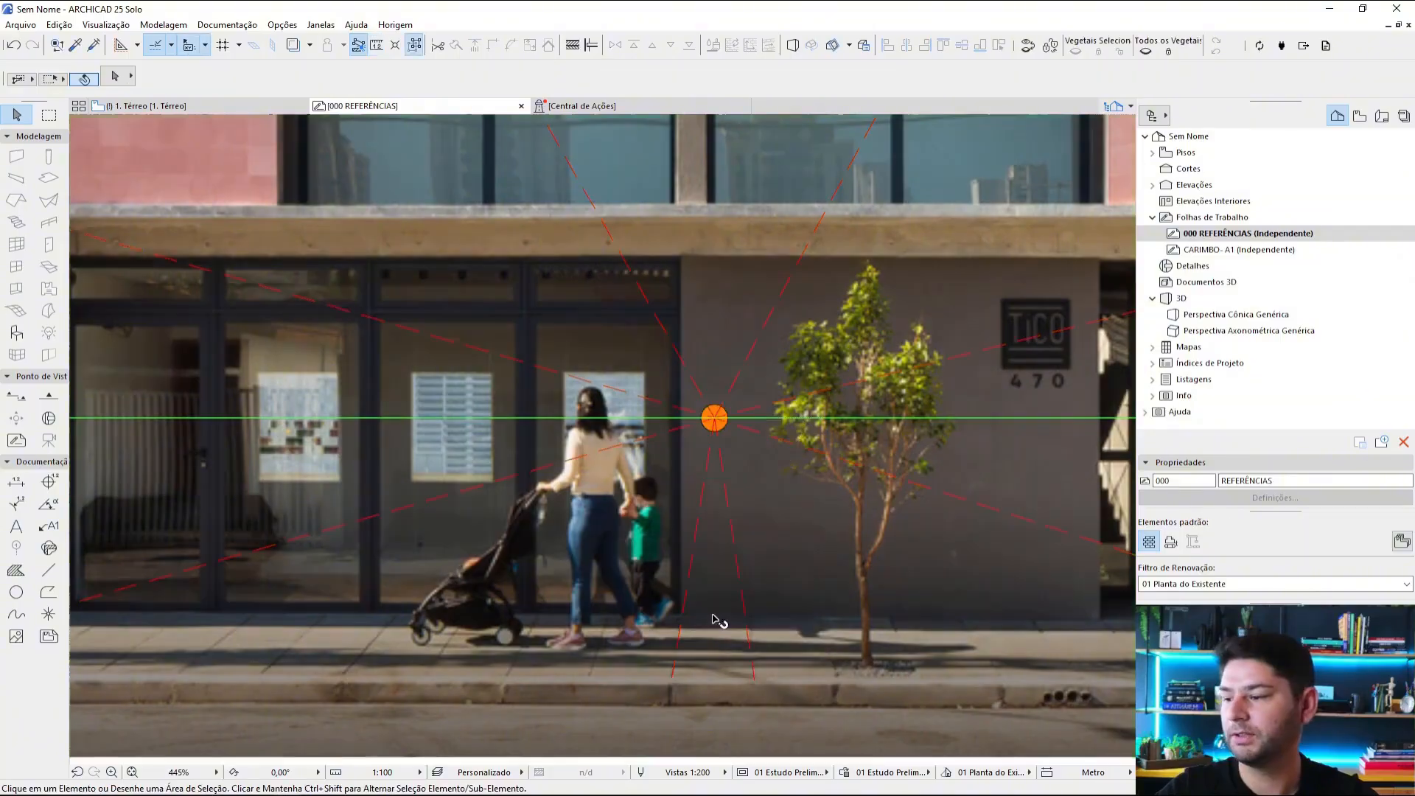
# Step: Measure from the upper-left corner of the right-hand entrance opening down into the opening
pyautogui.press('m')
pyautogui.scroll(-3, 722, 568)
pyautogui.moveTo(766, 521); pyautogui.dragTo(695, 608, button='middle')
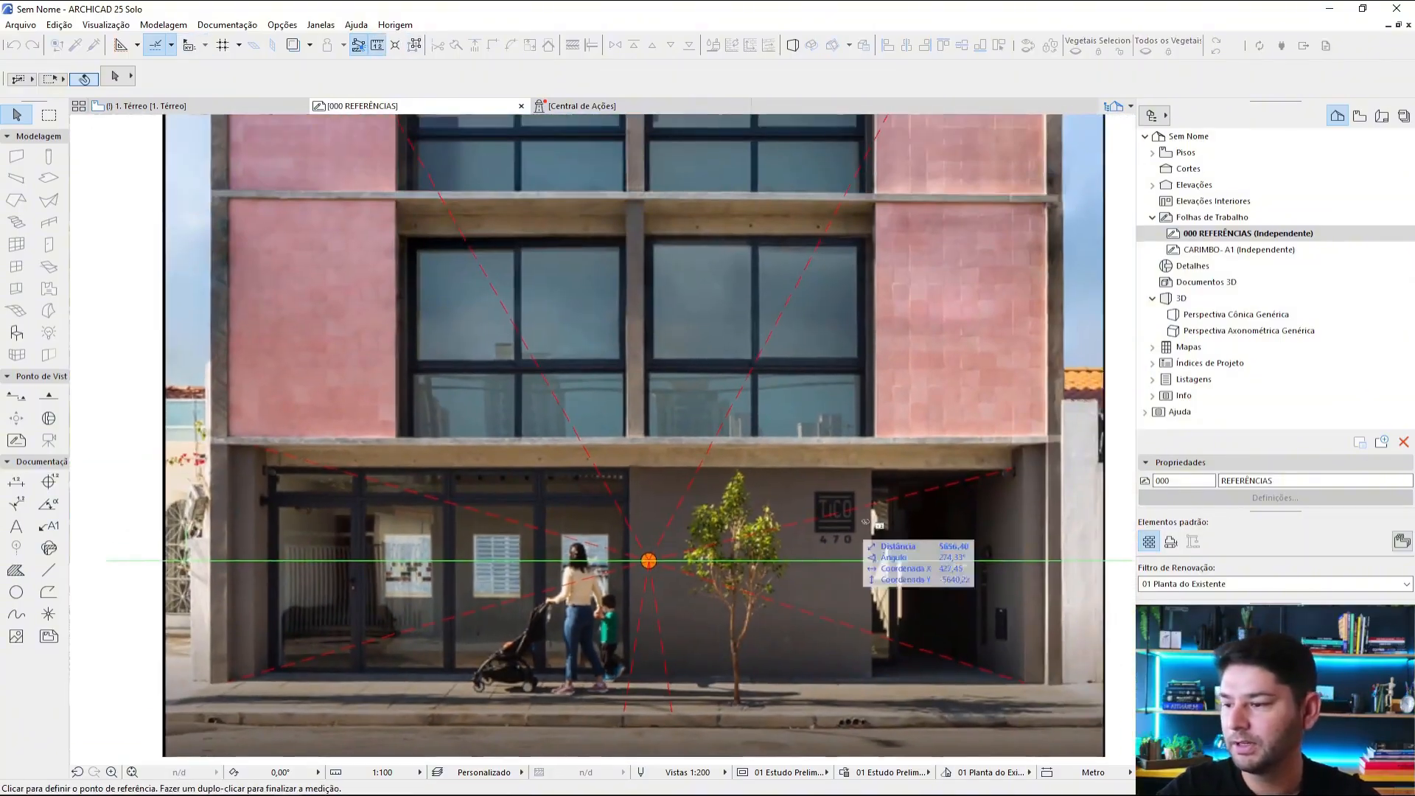
pyautogui.scroll(3, 959, 574)
pyautogui.moveTo(959, 574); pyautogui.dragTo(998, 459, button='middle')
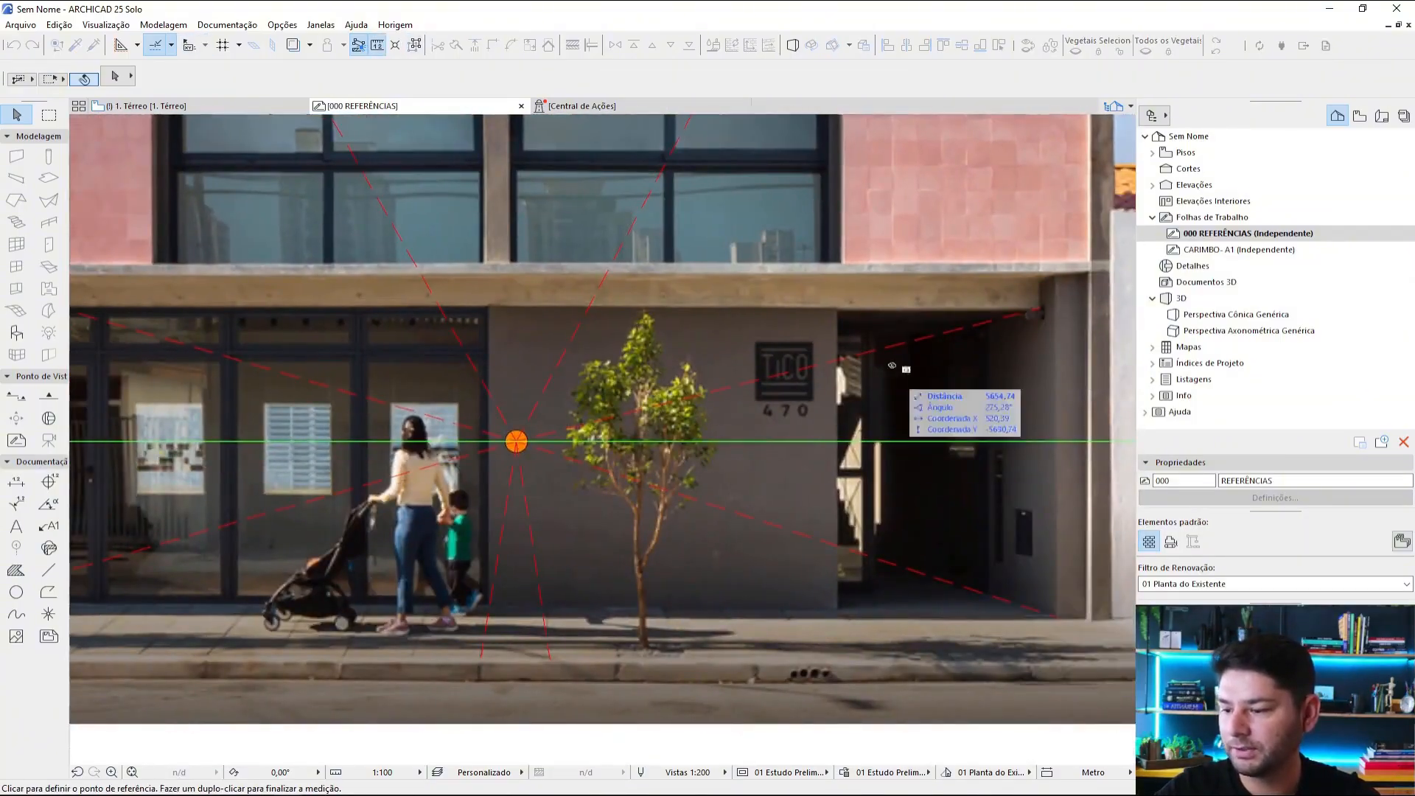
pyautogui.click(839, 309)
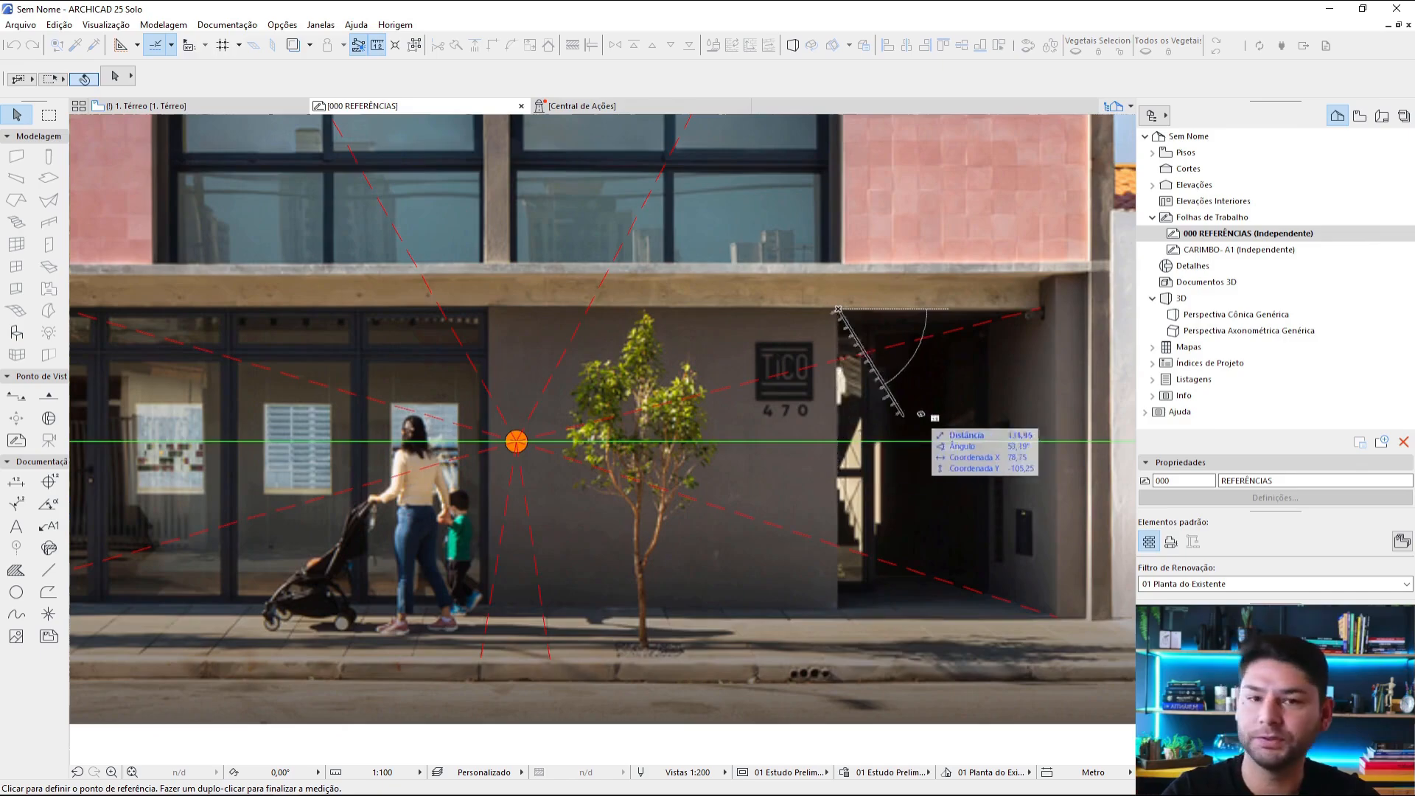
pyautogui.scroll(-2, 913, 404)
pyautogui.press('Escape')
pyautogui.moveTo(893, 401); pyautogui.dragTo(938, 475, button='middle')
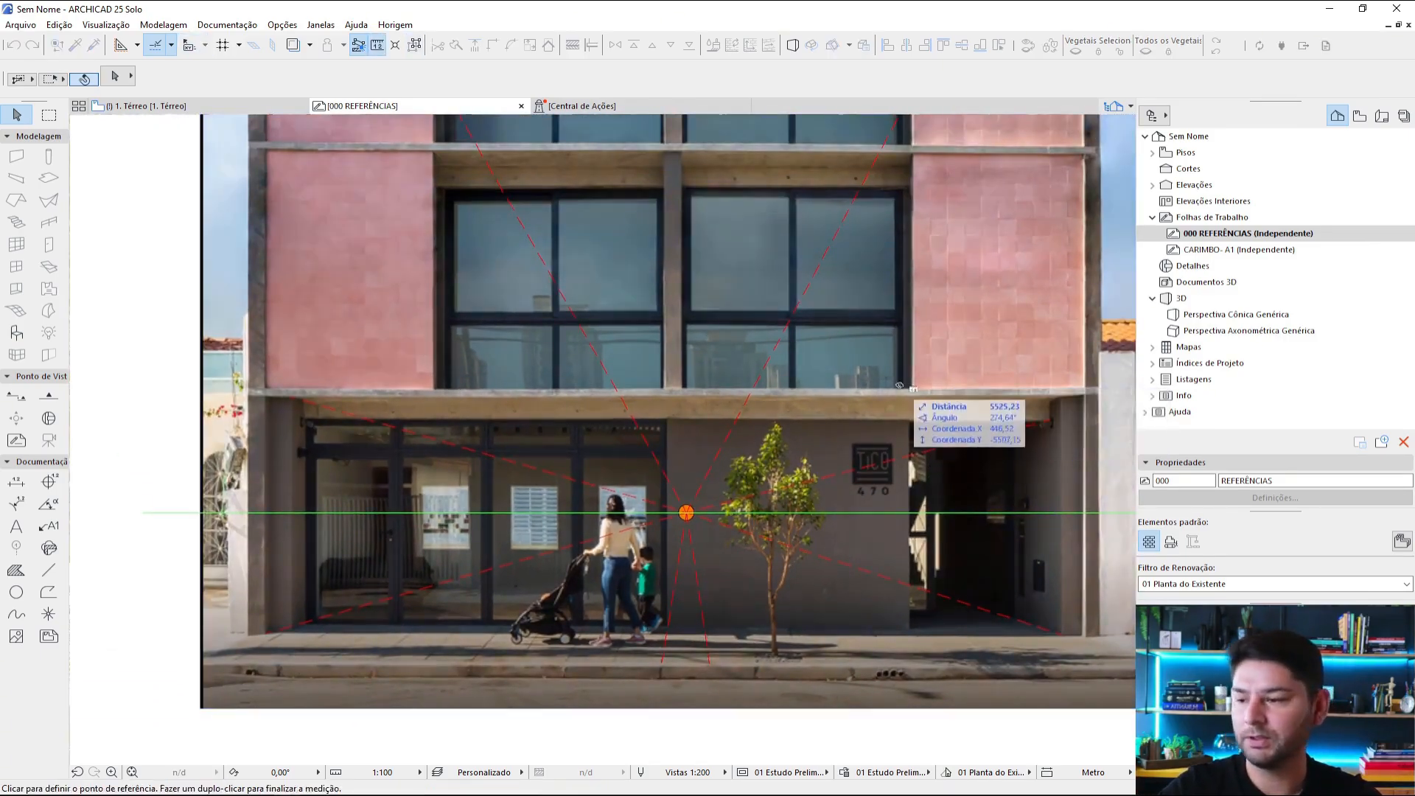
# Step: Draw a vertical dashed line in the red tracing style along the facade's central pillar, extending from below the photo to above its top edge
pyautogui.scroll(-2, 1006, 370)
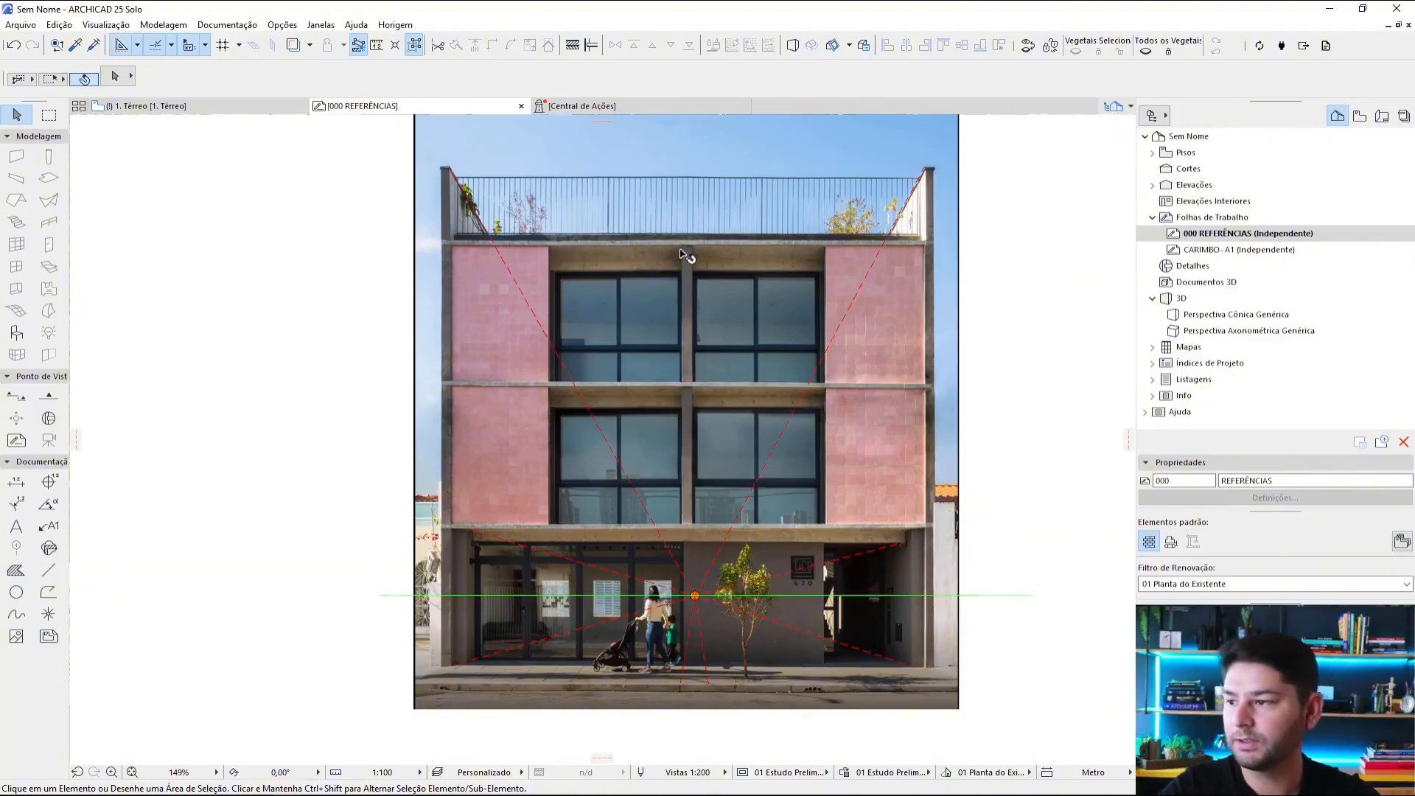
pyautogui.scroll(2, 681, 249)
pyautogui.scroll(-2, 679, 252)
pyautogui.moveTo(679, 252); pyautogui.dragTo(669, 315, button='middle')
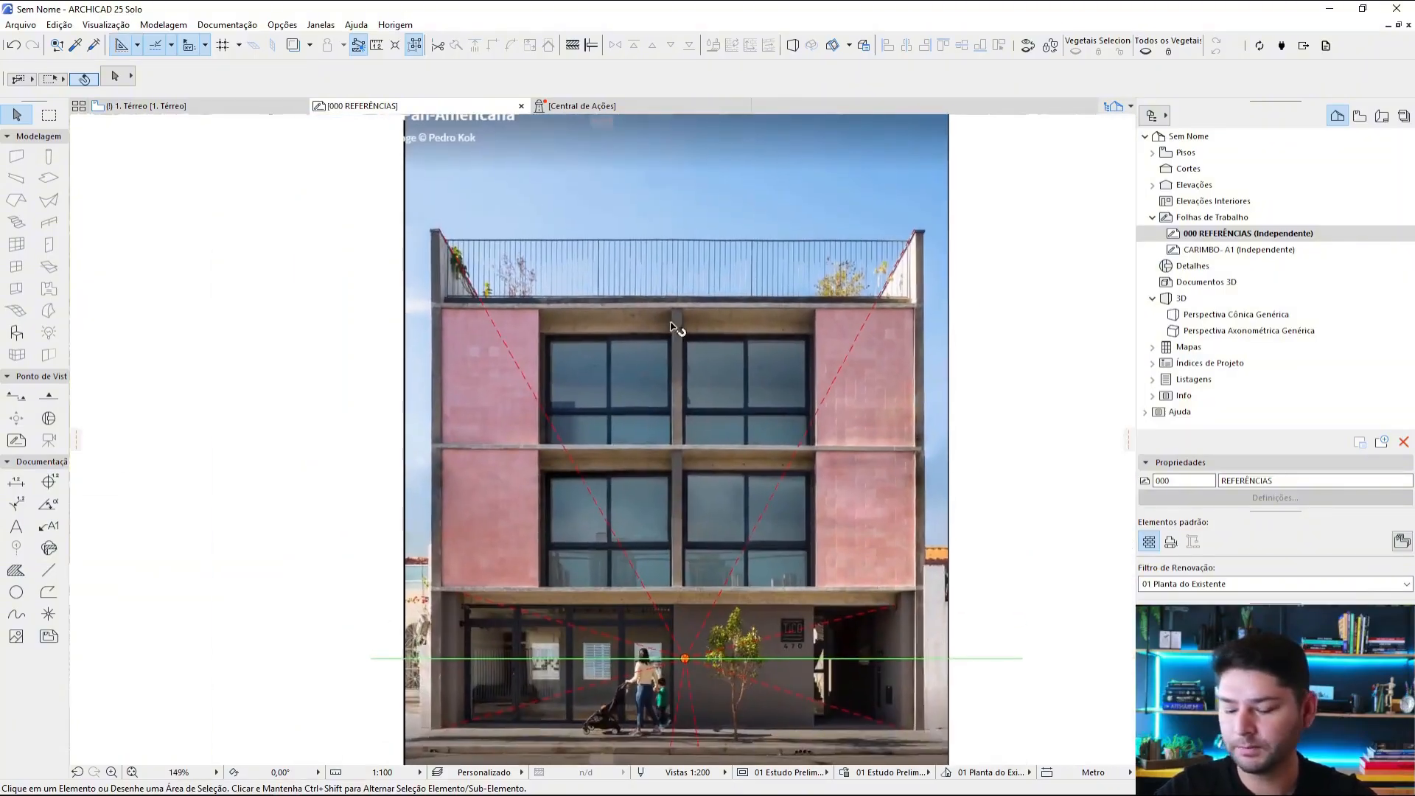
pyautogui.keyDown('alt'); pyautogui.click(504, 341); pyautogui.keyUp('alt')
pyautogui.moveTo(685, 151); pyautogui.dragTo(703, 228, button='middle')
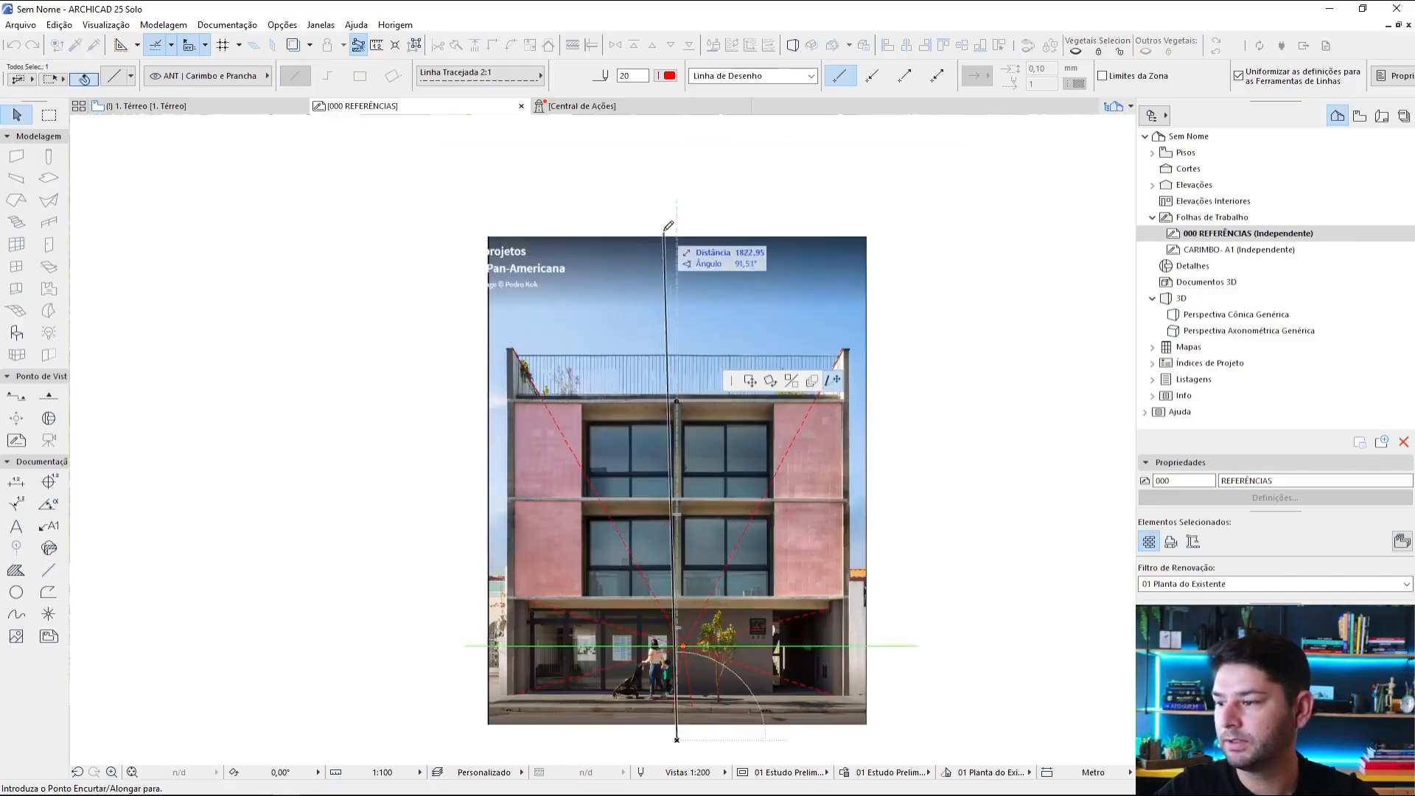
pyautogui.click(677, 221)
pyautogui.press('Escape')
pyautogui.scroll(5, 678, 614)
pyautogui.scroll(-3, 686, 633)
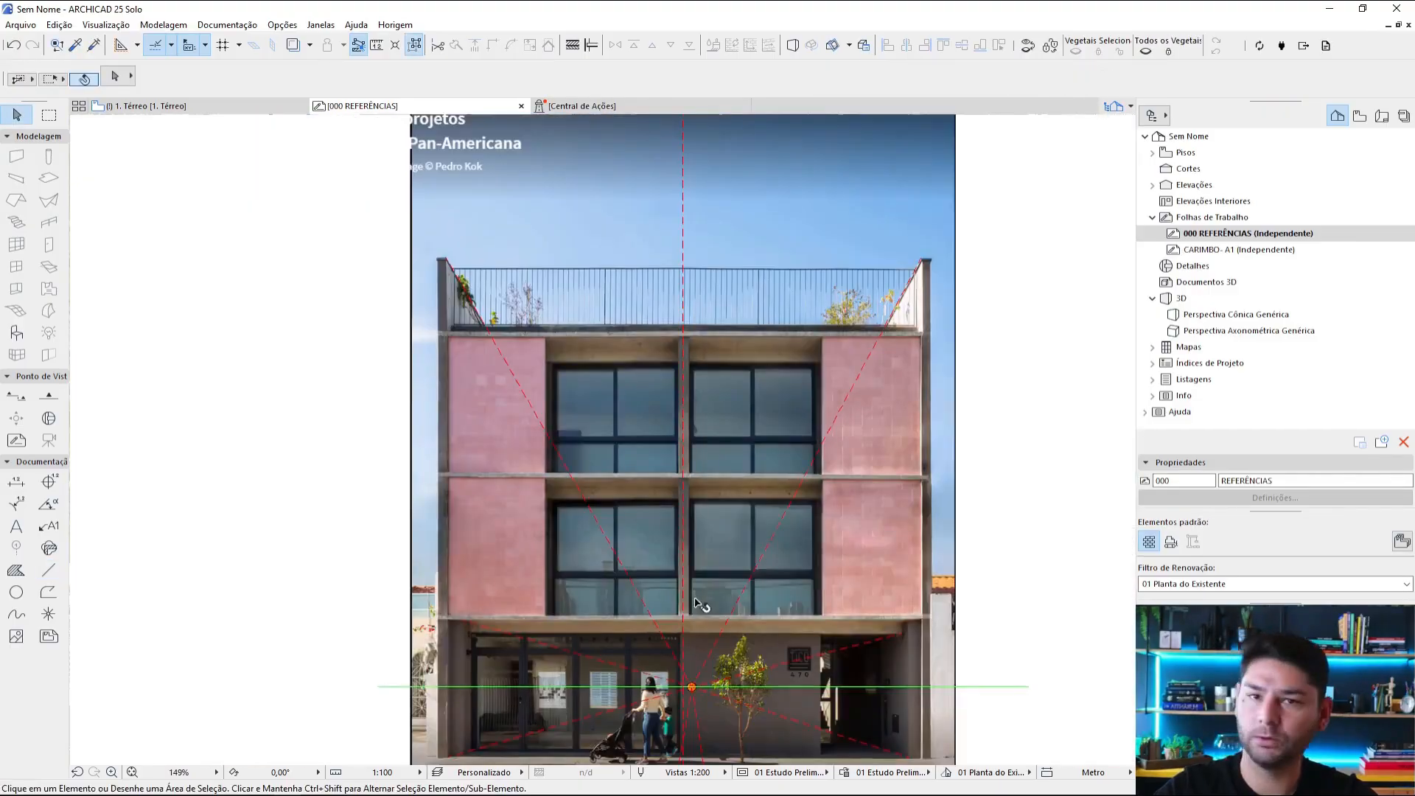
# Step: Examine the pink building photo's dashed symmetry axis against the vanishing point, horizon line and the rooftop's receding edges
pyautogui.moveTo(720, 462); pyautogui.dragTo(736, 385, button='middle')
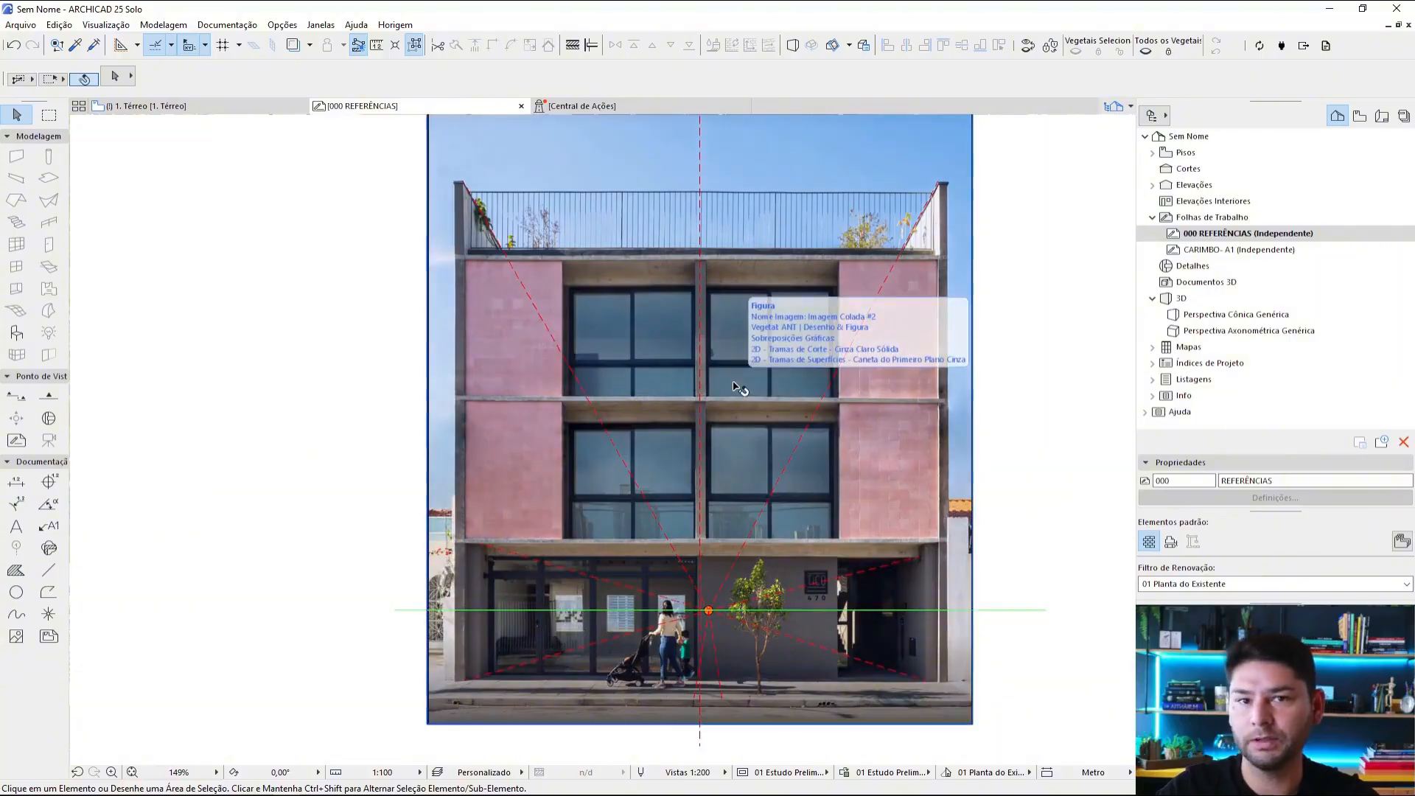
pyautogui.moveTo(708, 610); pyautogui.dragTo(742, 507, button='middle')
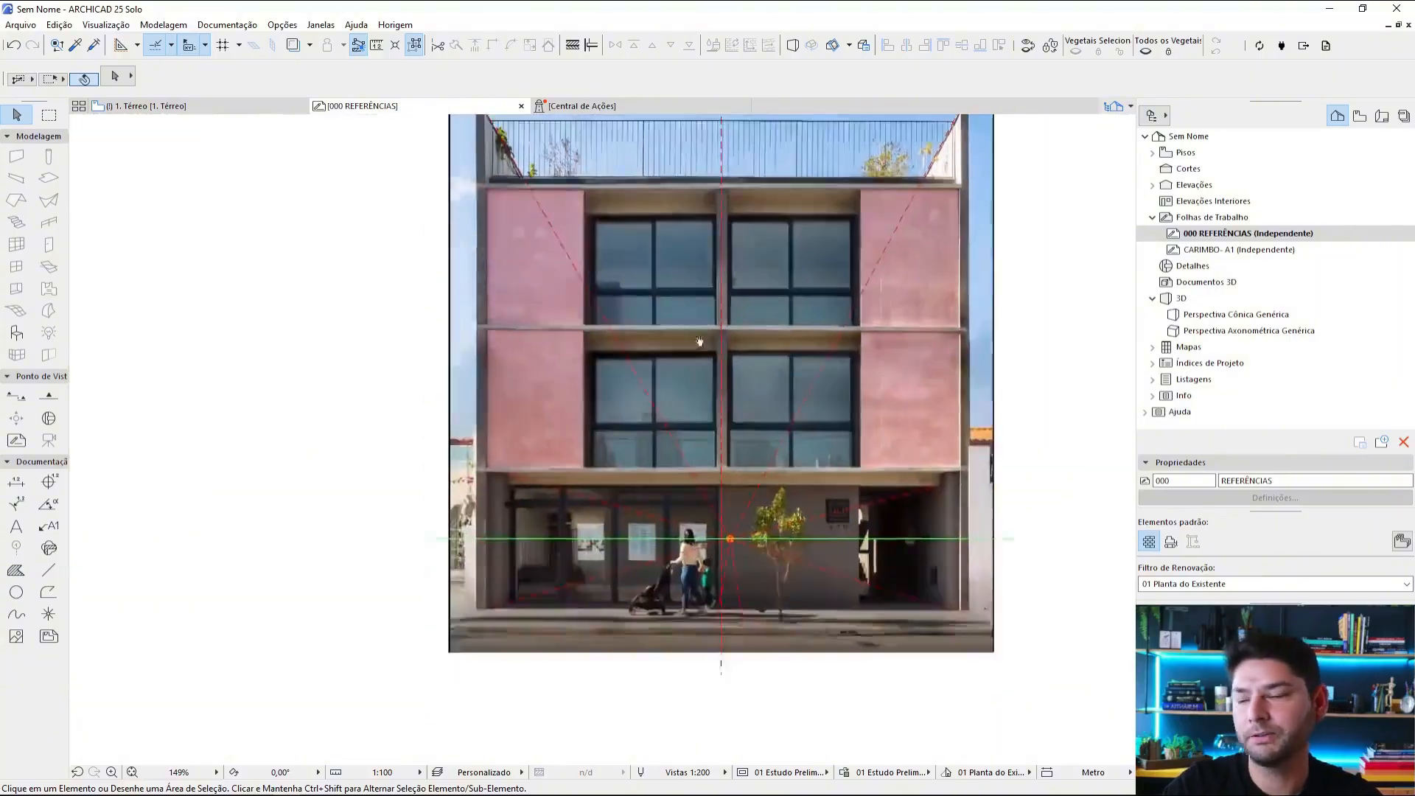
pyautogui.scroll(3, 744, 510)
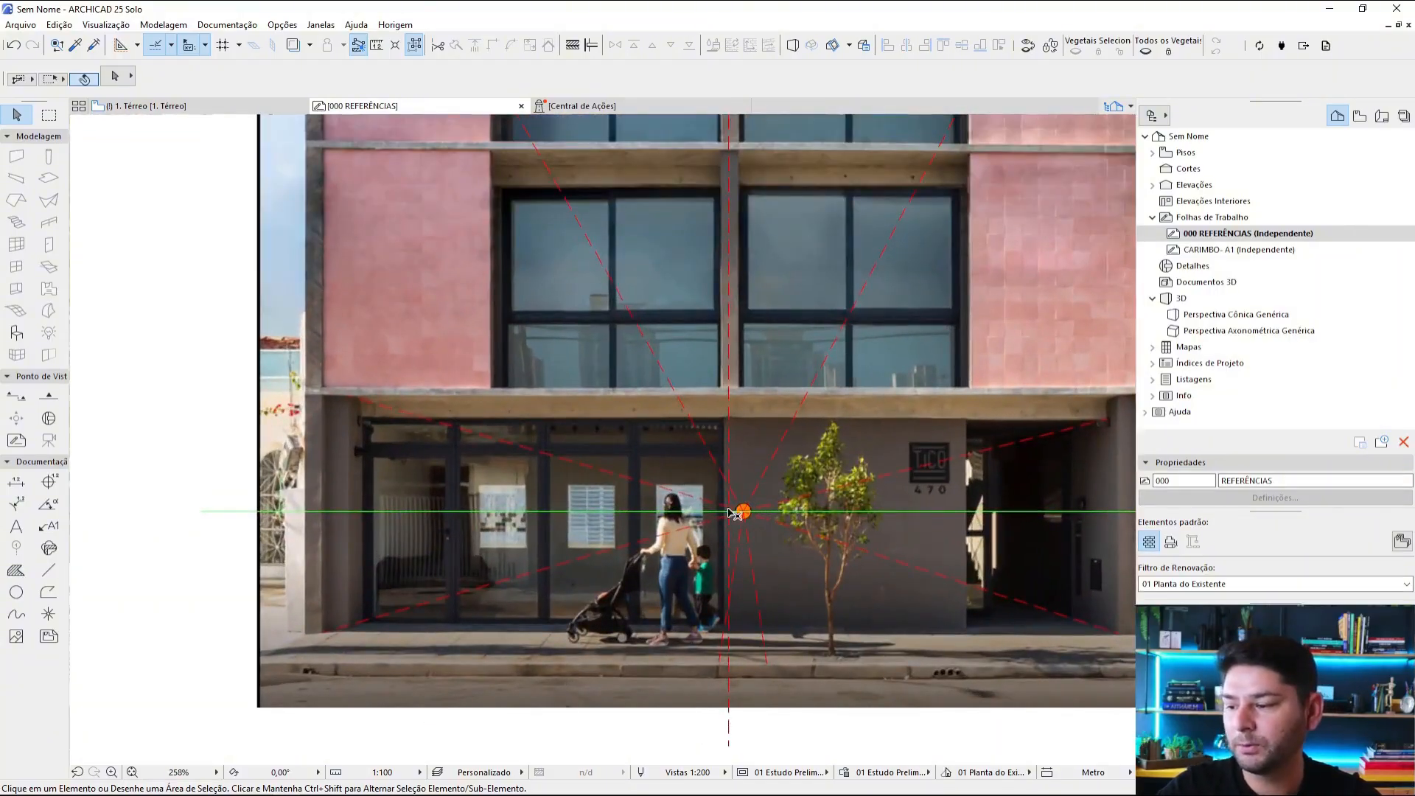
pyautogui.scroll(-3, 730, 514)
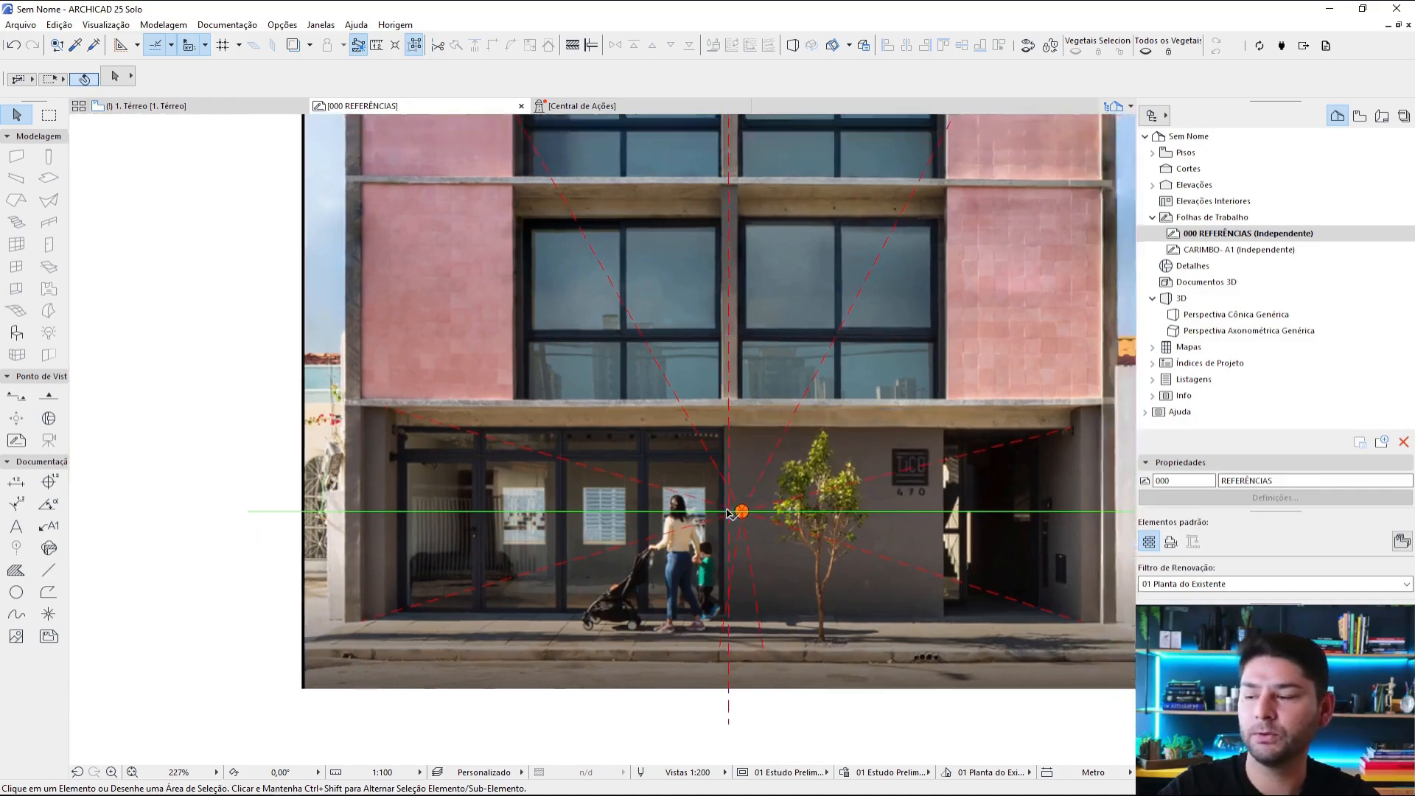
pyautogui.moveTo(715, 252); pyautogui.dragTo(721, 488, button='middle')
pyautogui.scroll(-2, 746, 389)
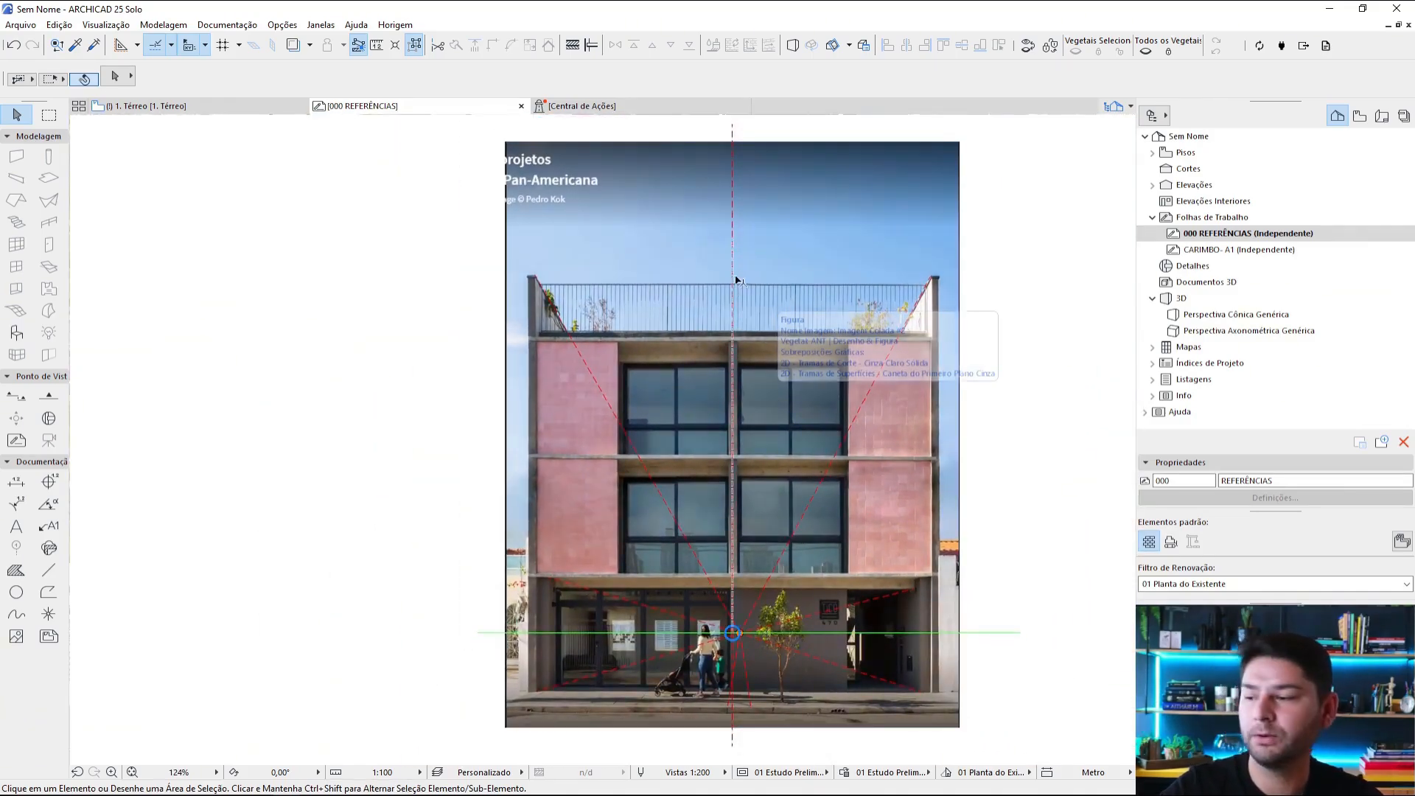
pyautogui.scroll(4, 925, 290)
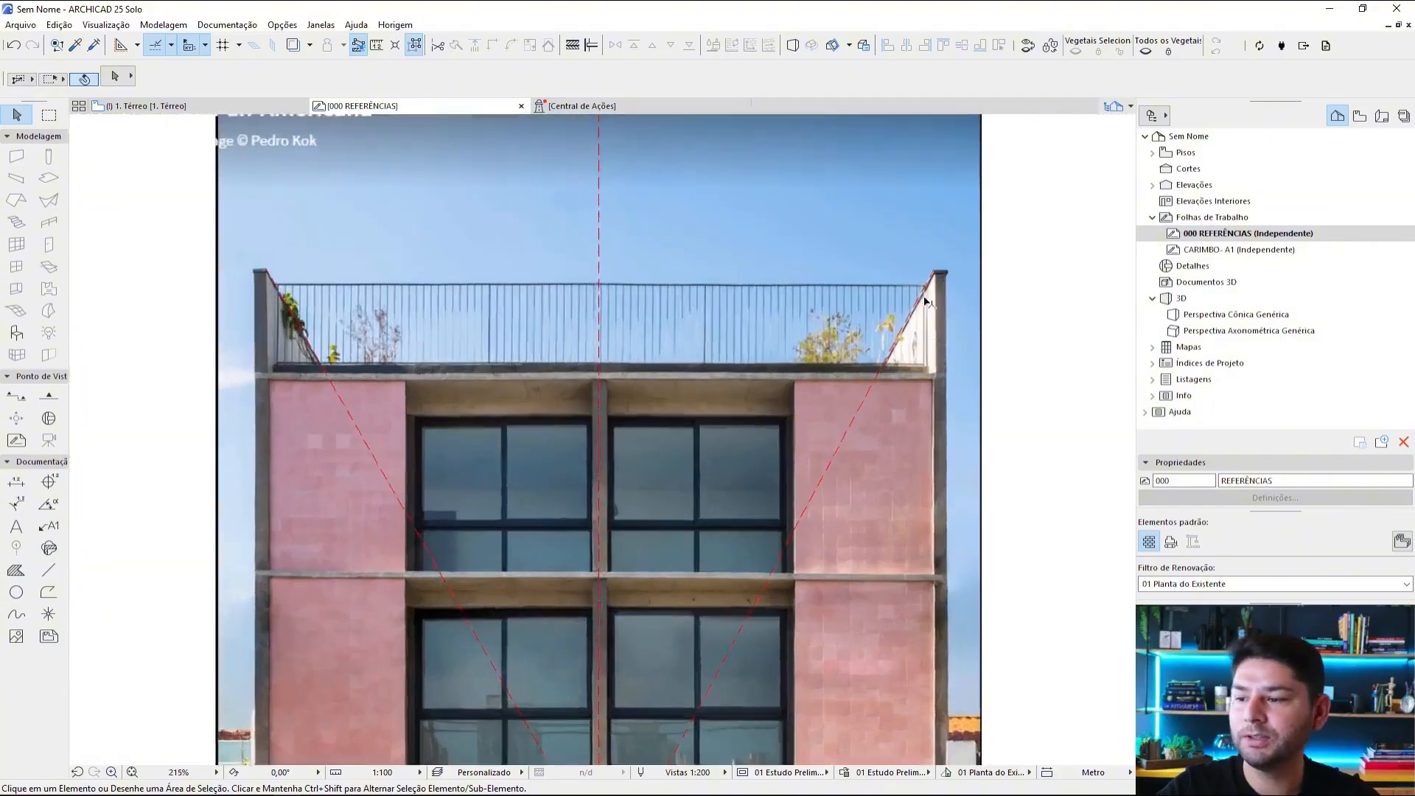
pyautogui.scroll(-3, 885, 382)
pyautogui.moveTo(738, 640); pyautogui.dragTo(781, 544, button='middle')
pyautogui.scroll(-2, 869, 509)
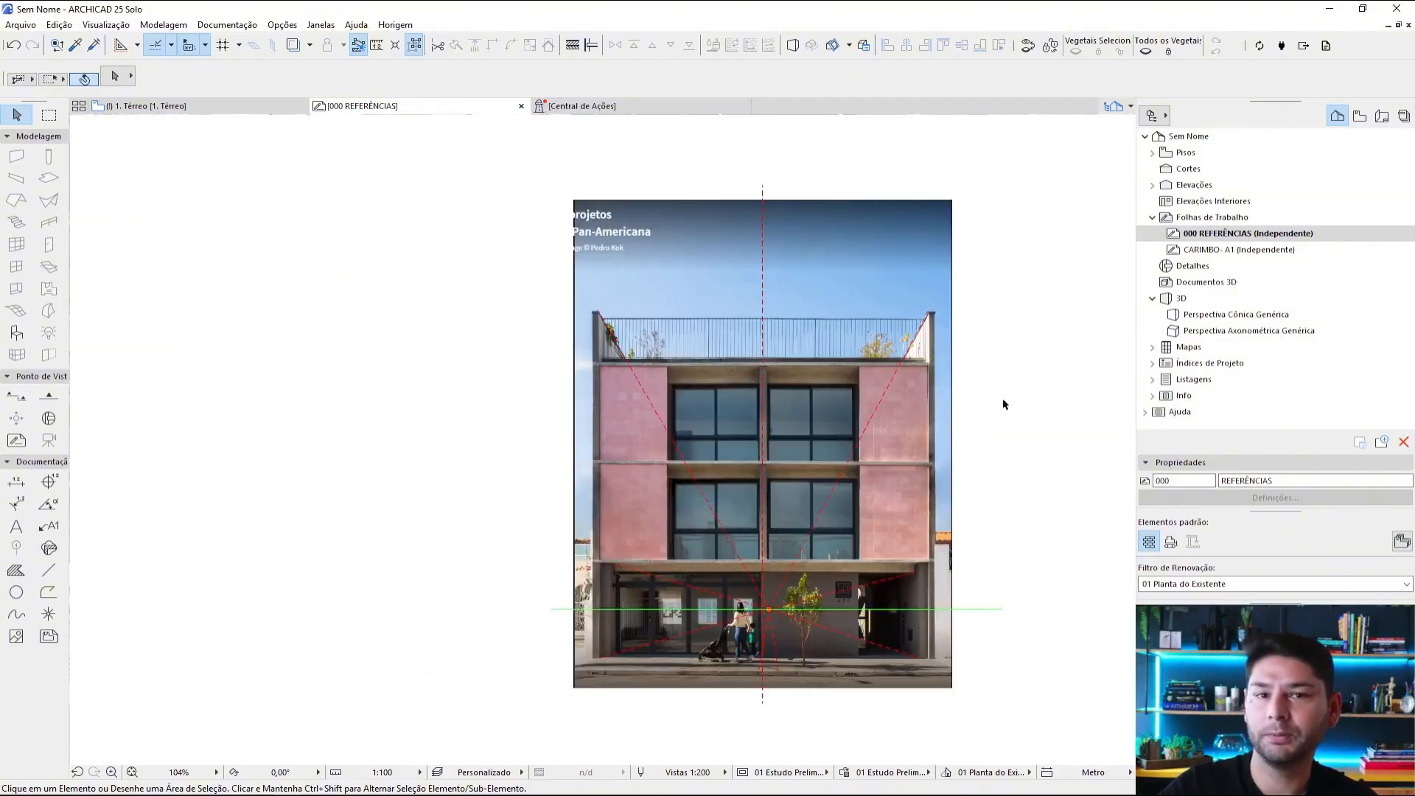
pyautogui.scroll(1, 1004, 404)
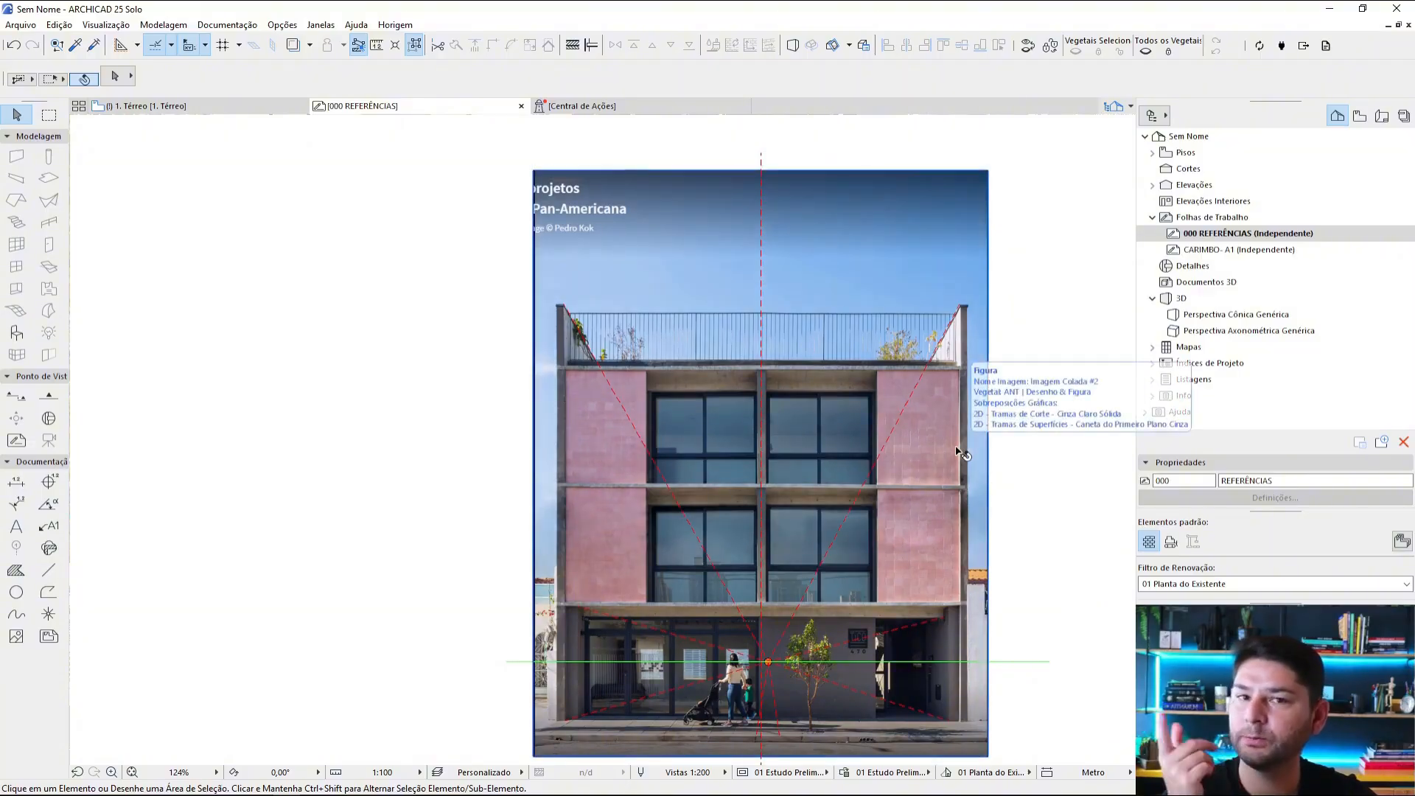
pyautogui.click(767, 190)
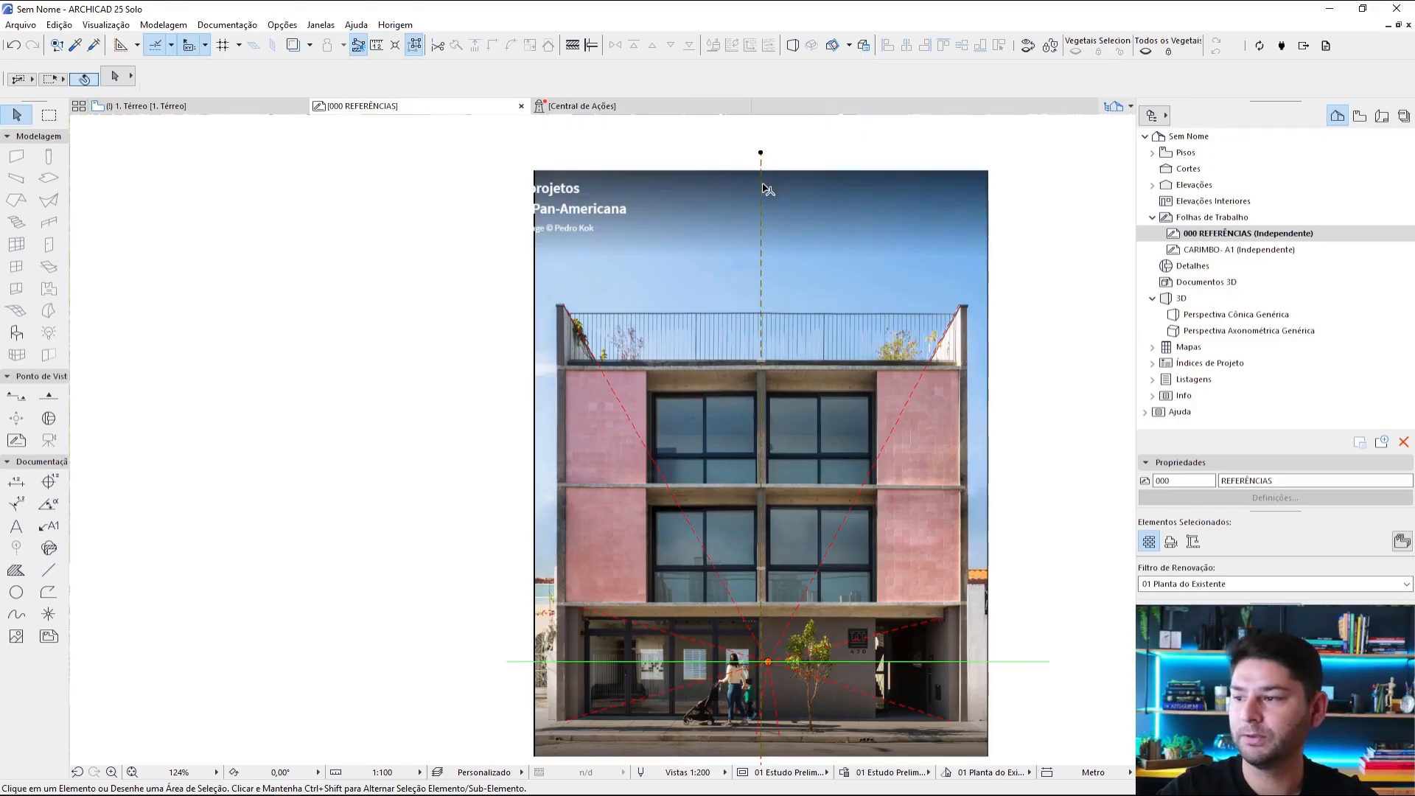
pyautogui.press('Escape')
# Step: Outline the whole pink building photo with a rectangle in red pen 20, using the Linha Contínua line type
pyautogui.click(49, 569)
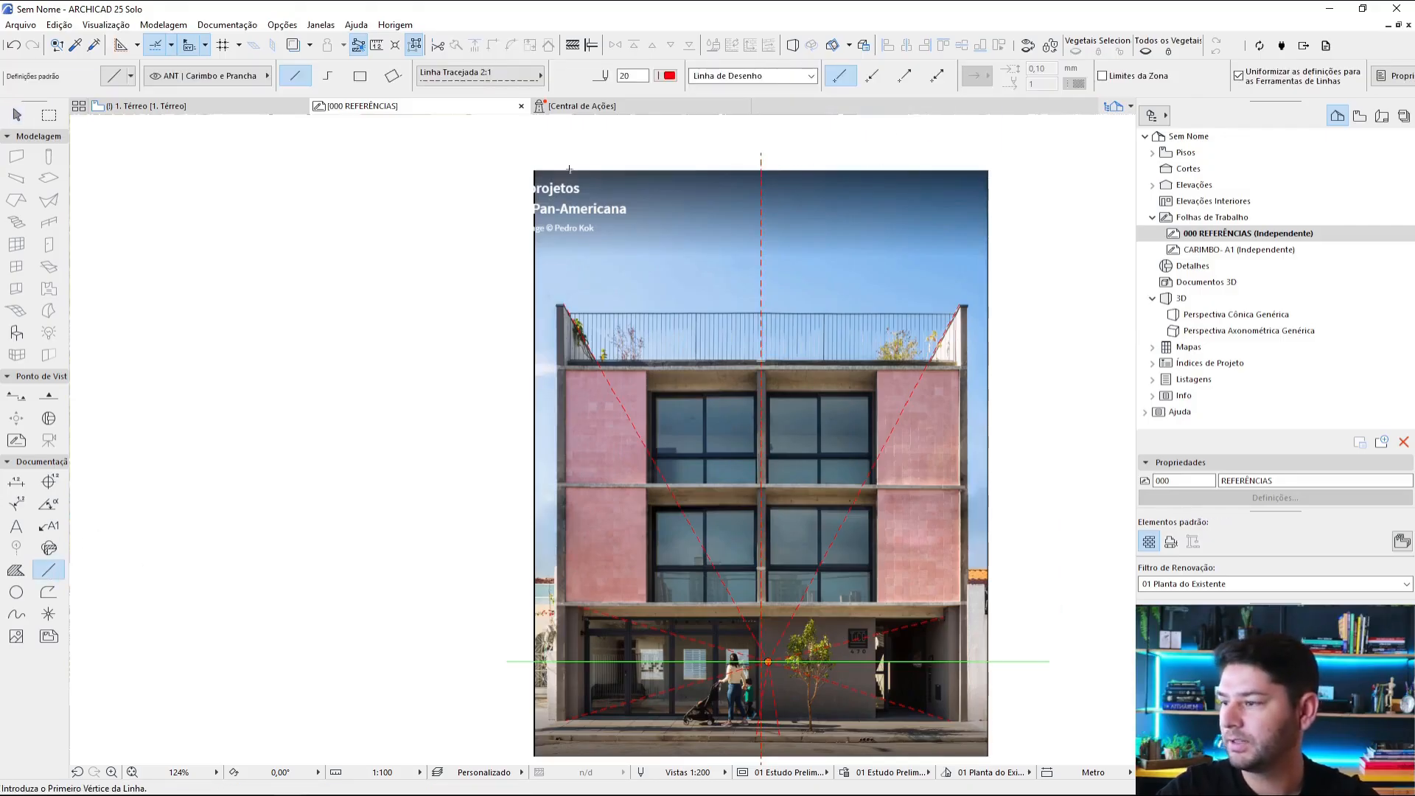
pyautogui.click(479, 75)
pyautogui.click(614, 70)
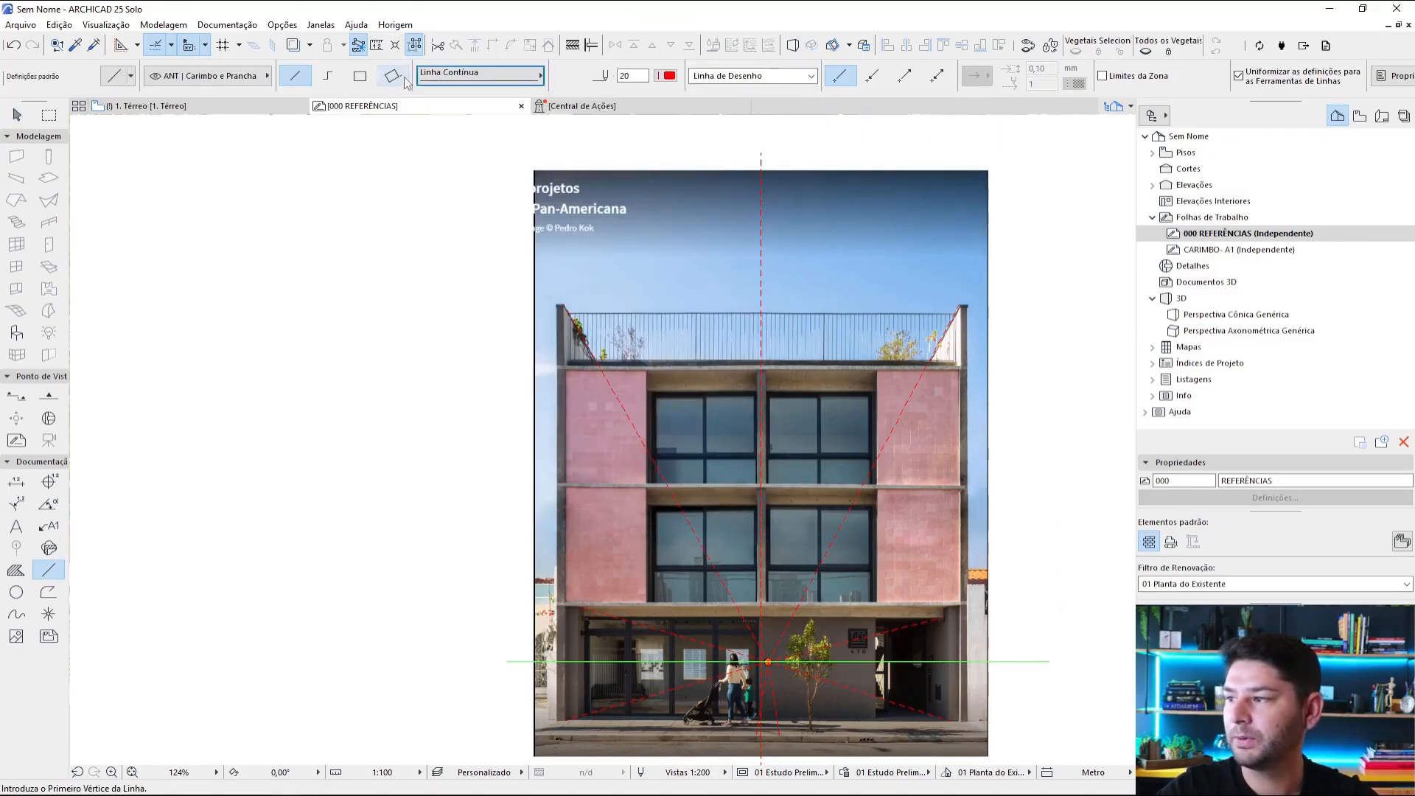
pyautogui.click(361, 77)
pyautogui.click(535, 170)
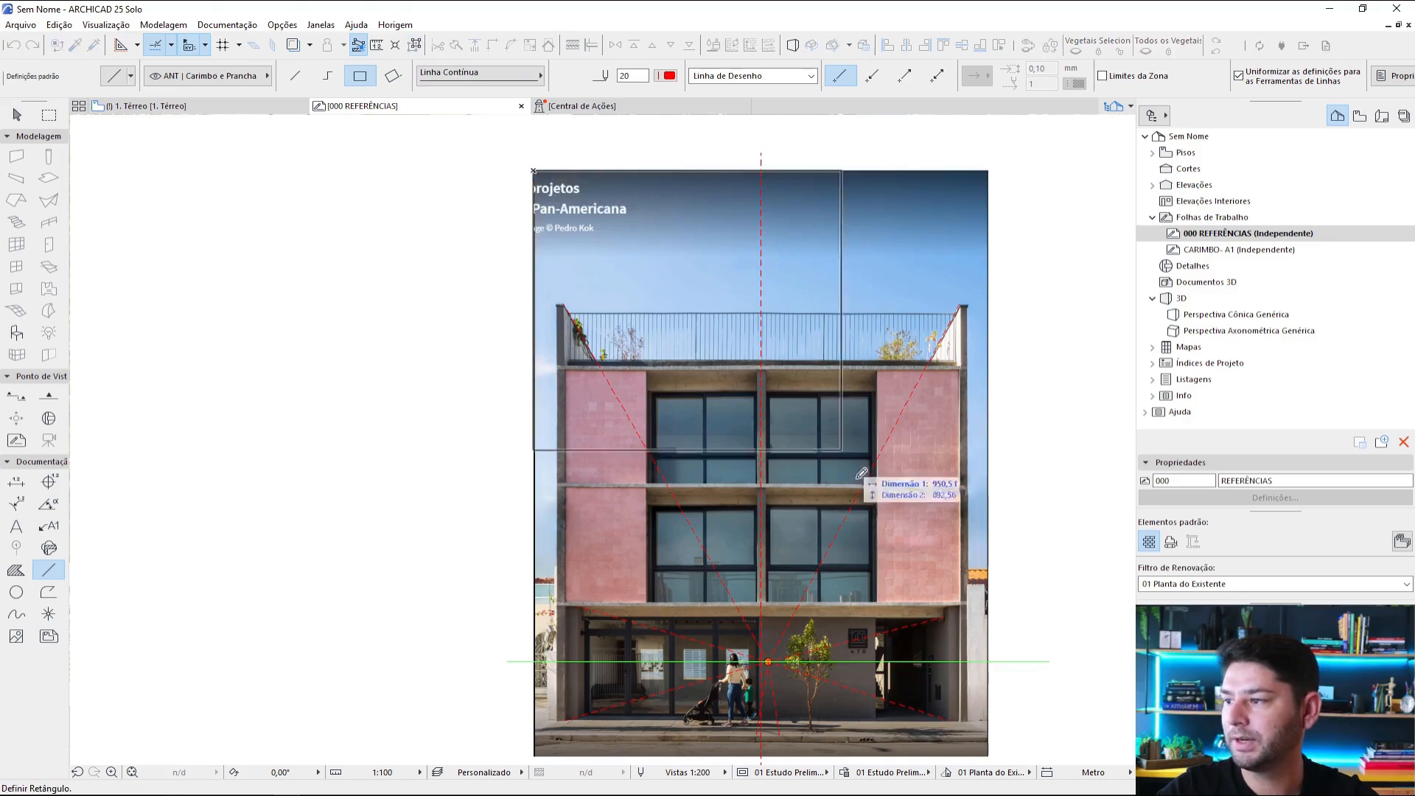
pyautogui.moveTo(936, 663); pyautogui.dragTo(938, 593, button='middle')
pyautogui.click(986, 678)
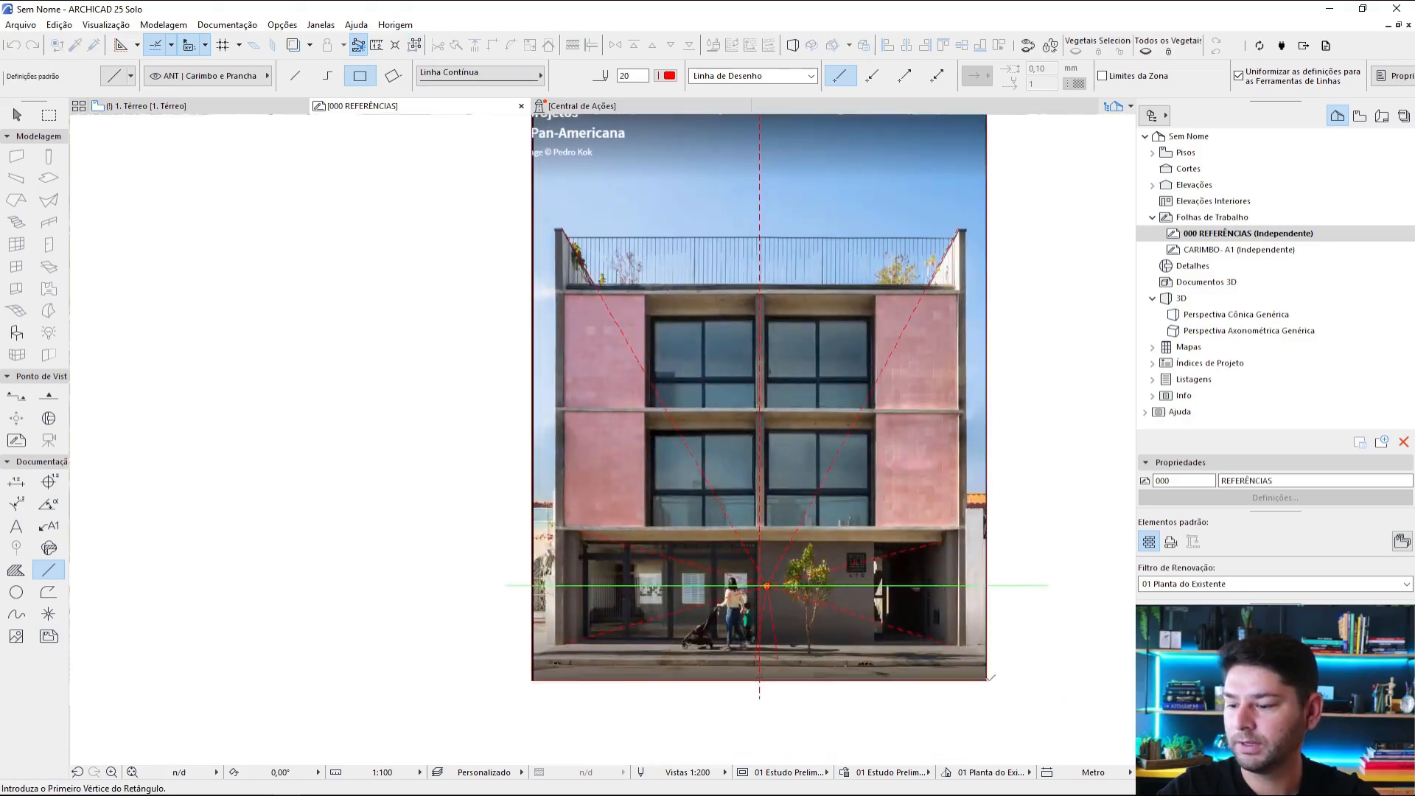
pyautogui.press('Escape')
# Step: Check the snap point division options and set the default line pen to black pen 17
pyautogui.moveTo(697, 118); pyautogui.dragTo(623, 214, button='middle')
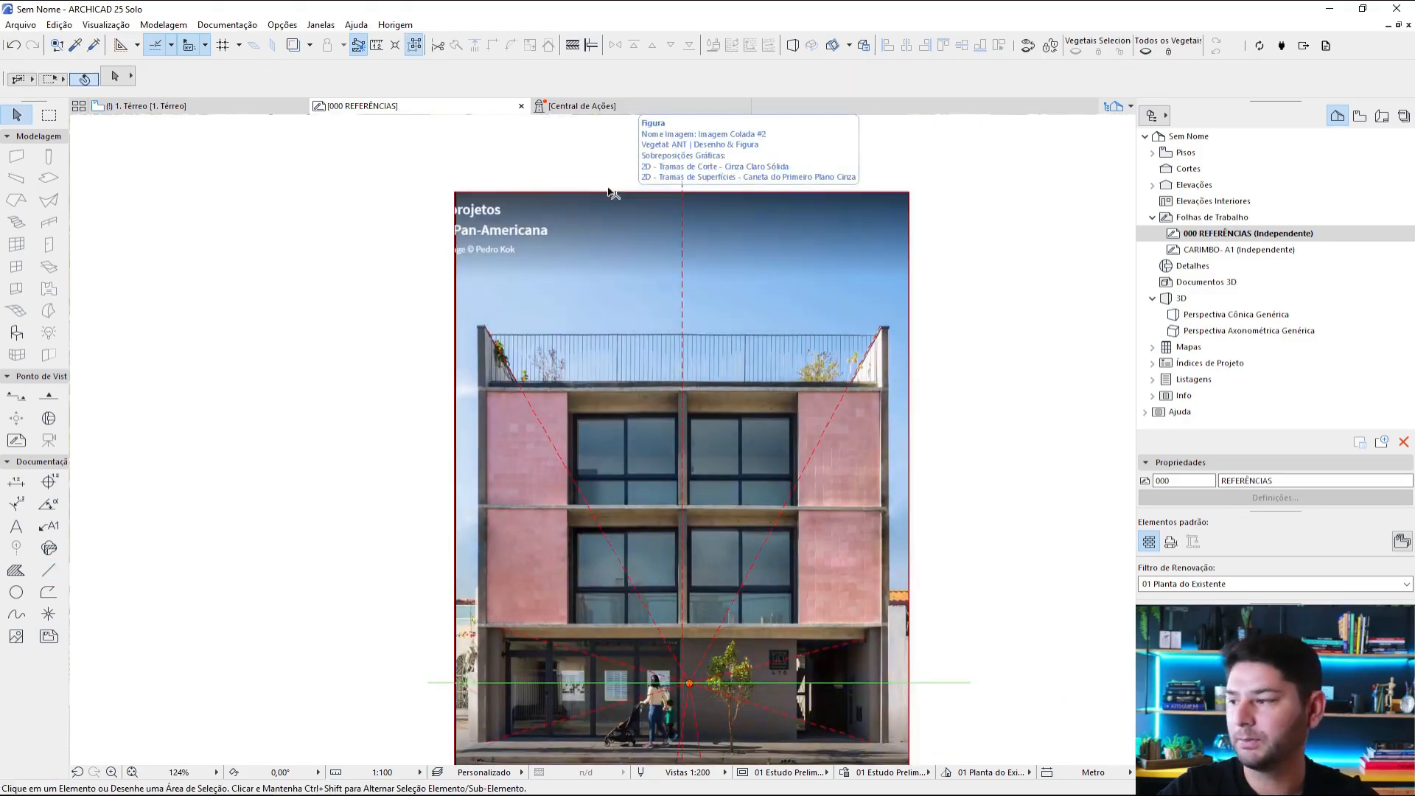
pyautogui.press('l')
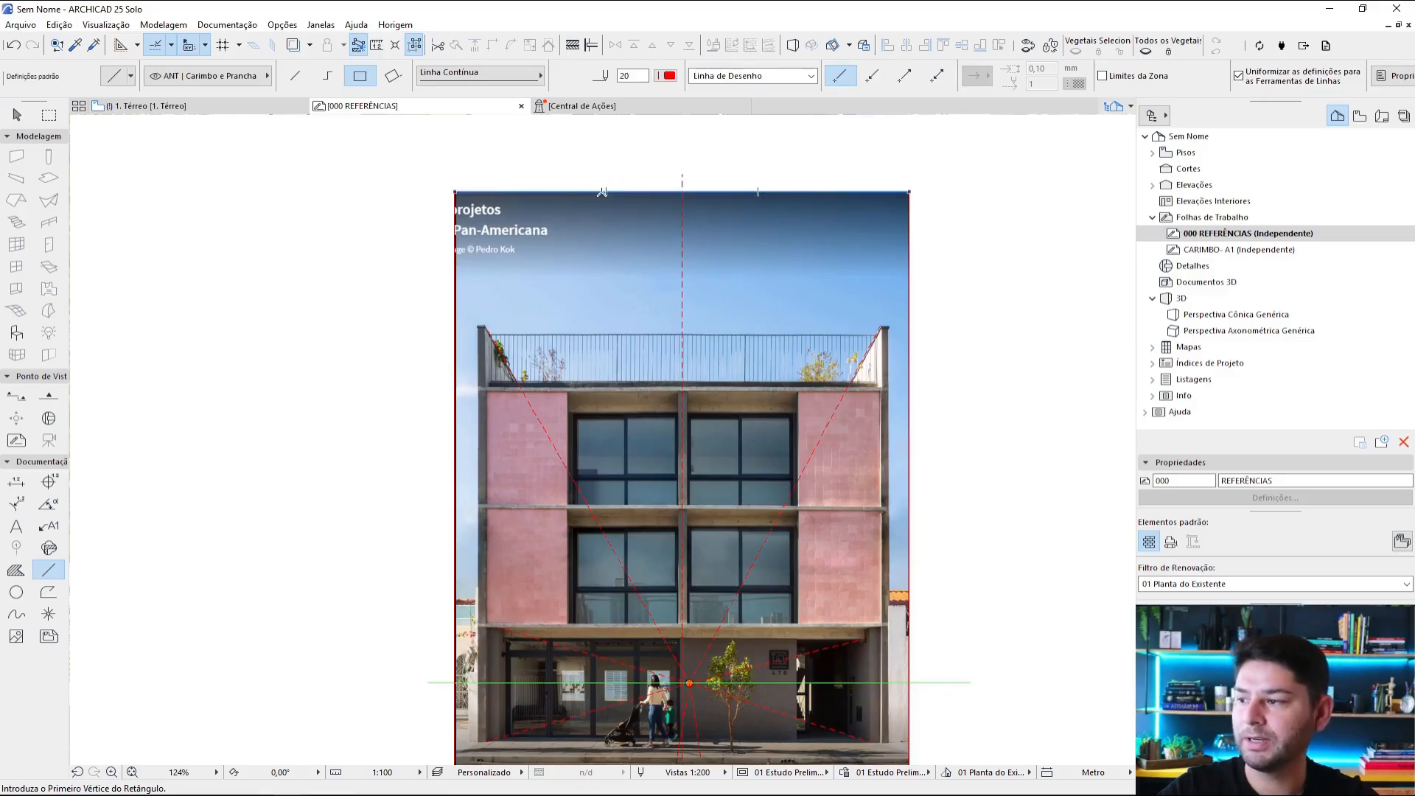
pyautogui.click(171, 47)
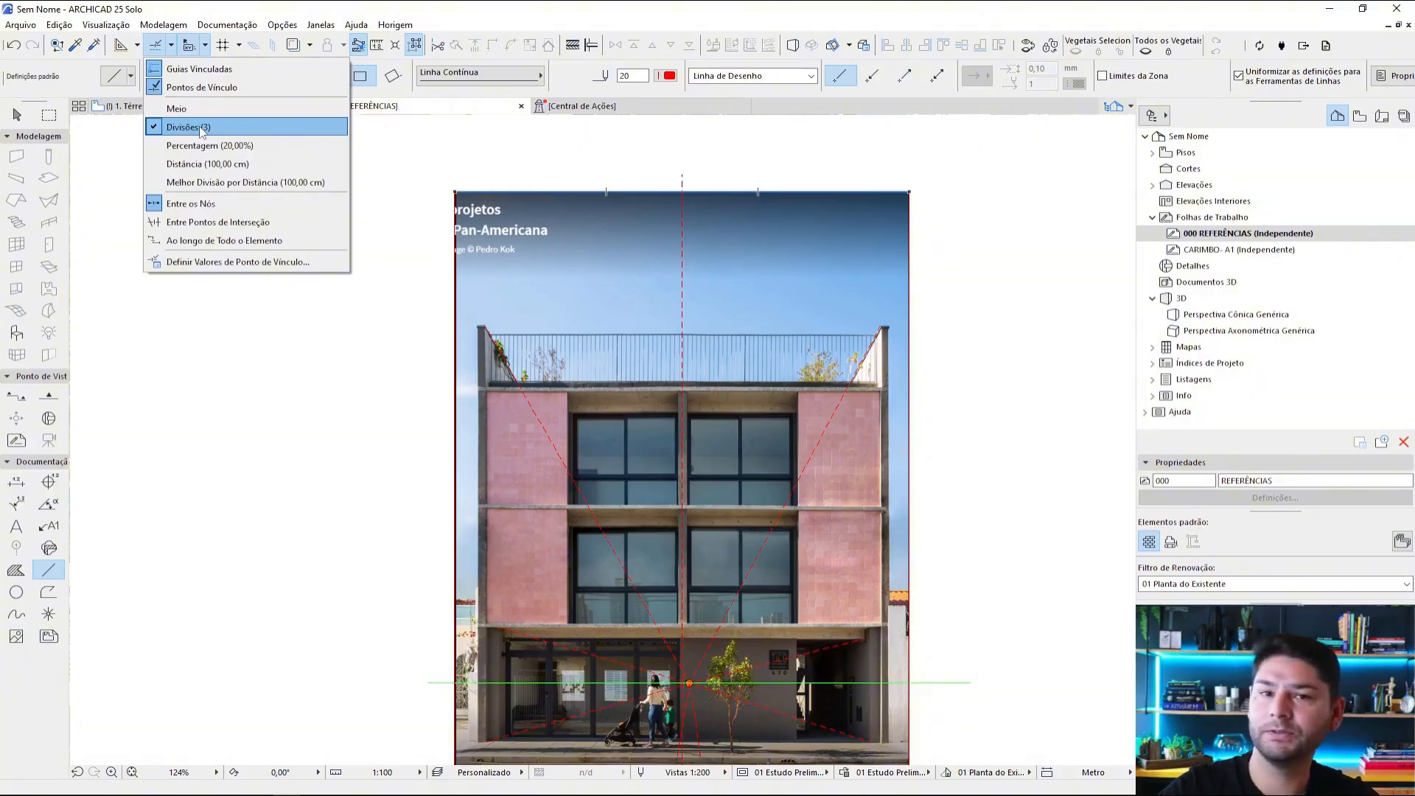
pyautogui.click(666, 75)
pyautogui.click(668, 76)
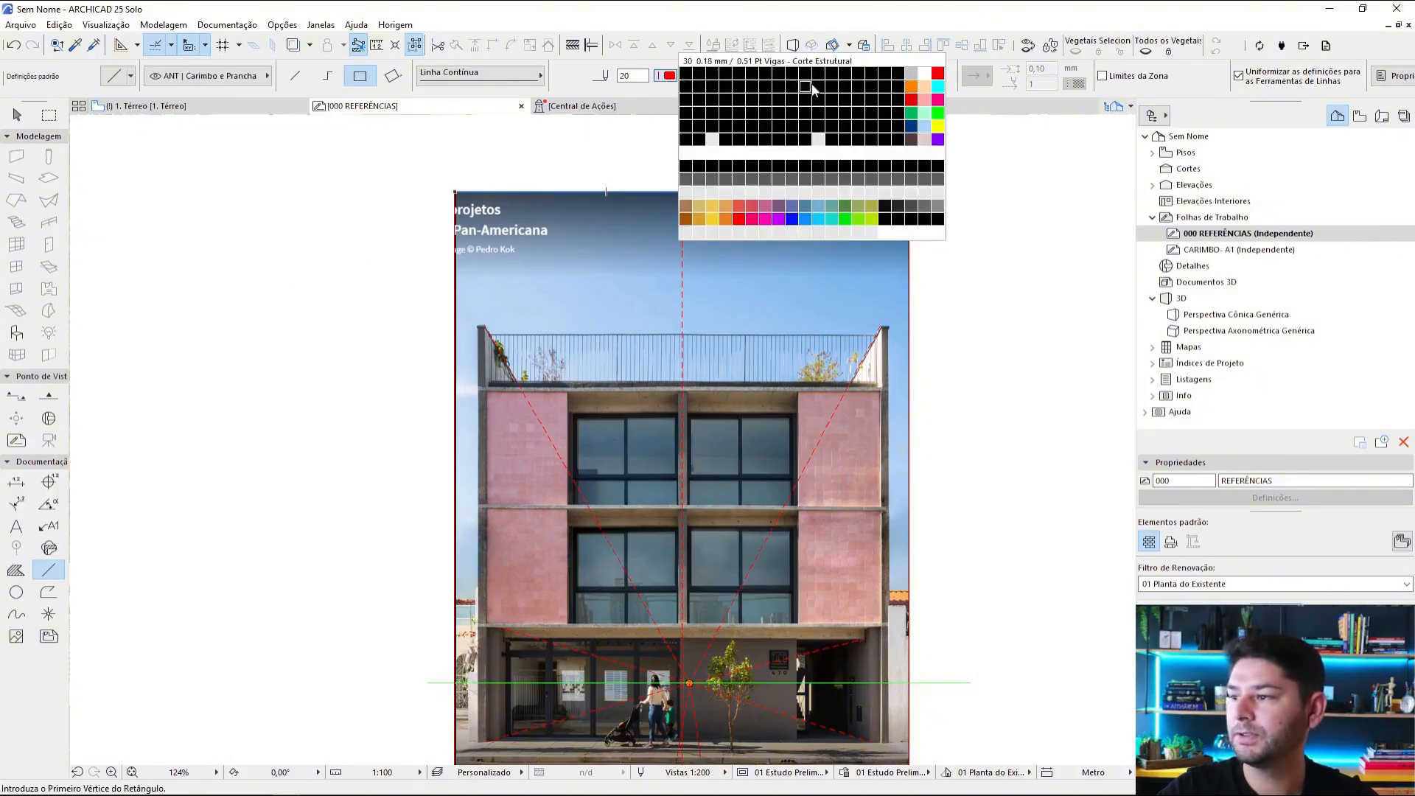
pyautogui.click(897, 74)
# Step: Draw two continuous vertical lines from the photo's top edge to its bottom edge, at one third and two thirds of its width
pyautogui.click(608, 191)
pyautogui.moveTo(627, 350); pyautogui.dragTo(623, 314, button='middle')
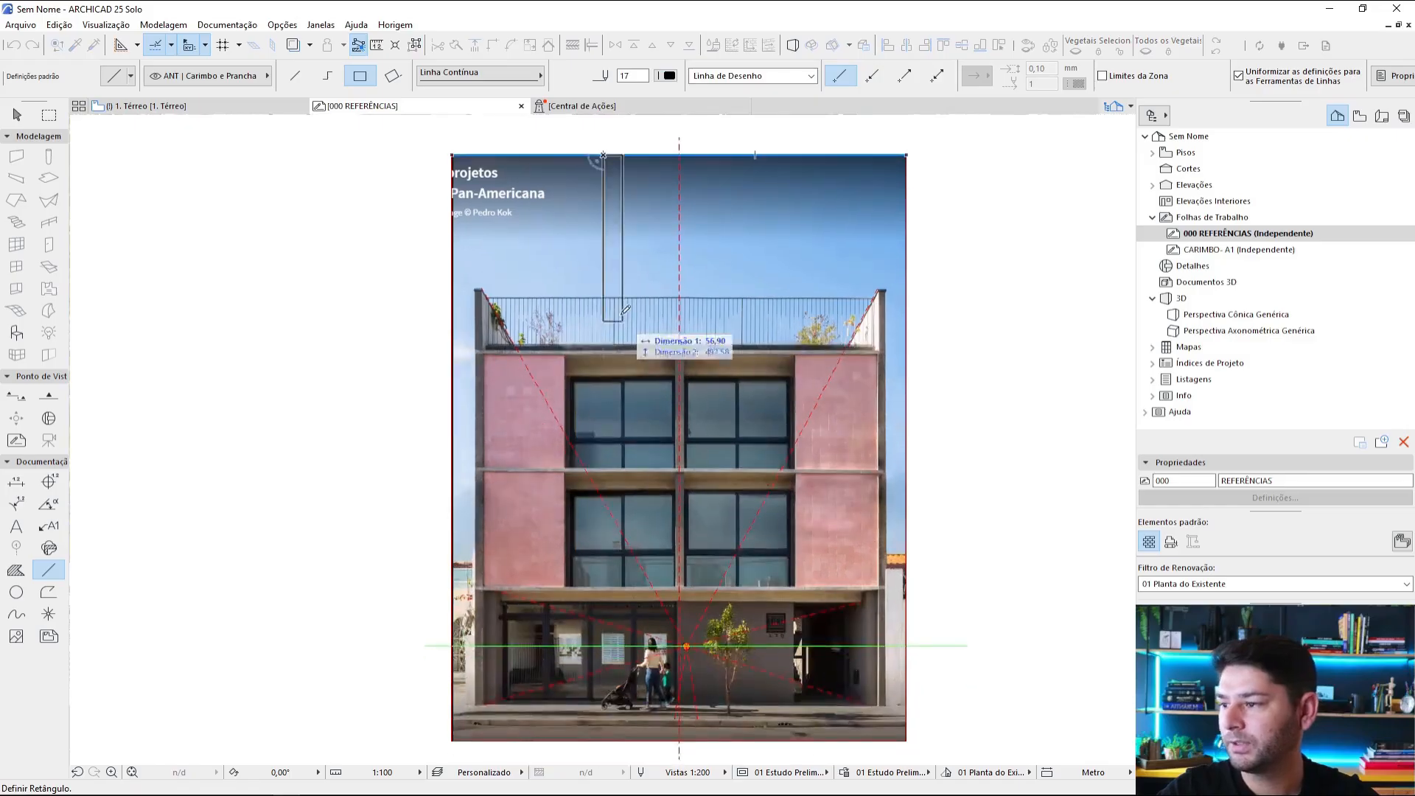
pyautogui.press('g')
pyautogui.press('g')
pyautogui.click(604, 740)
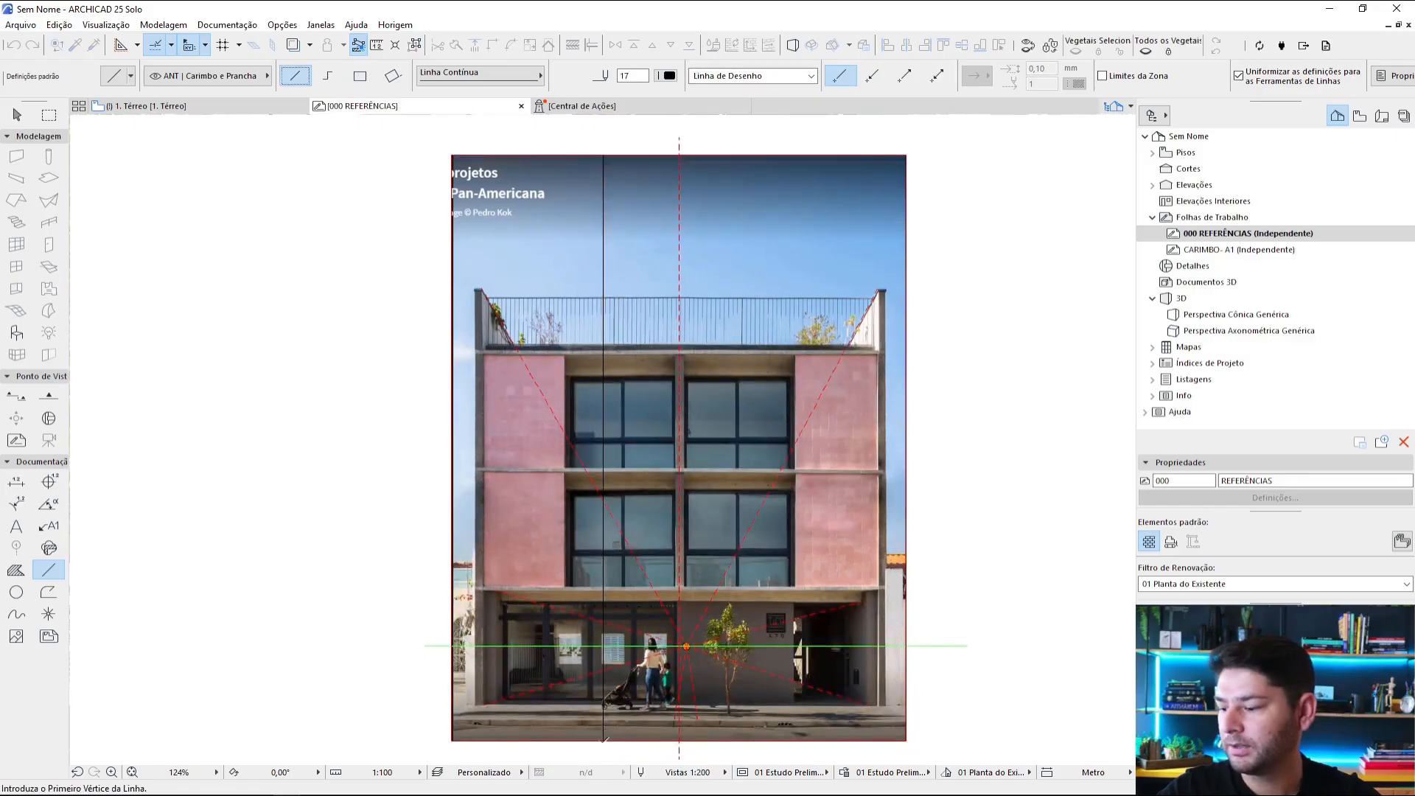
pyautogui.click(755, 153)
pyautogui.moveTo(763, 434); pyautogui.dragTo(738, 335, button='middle')
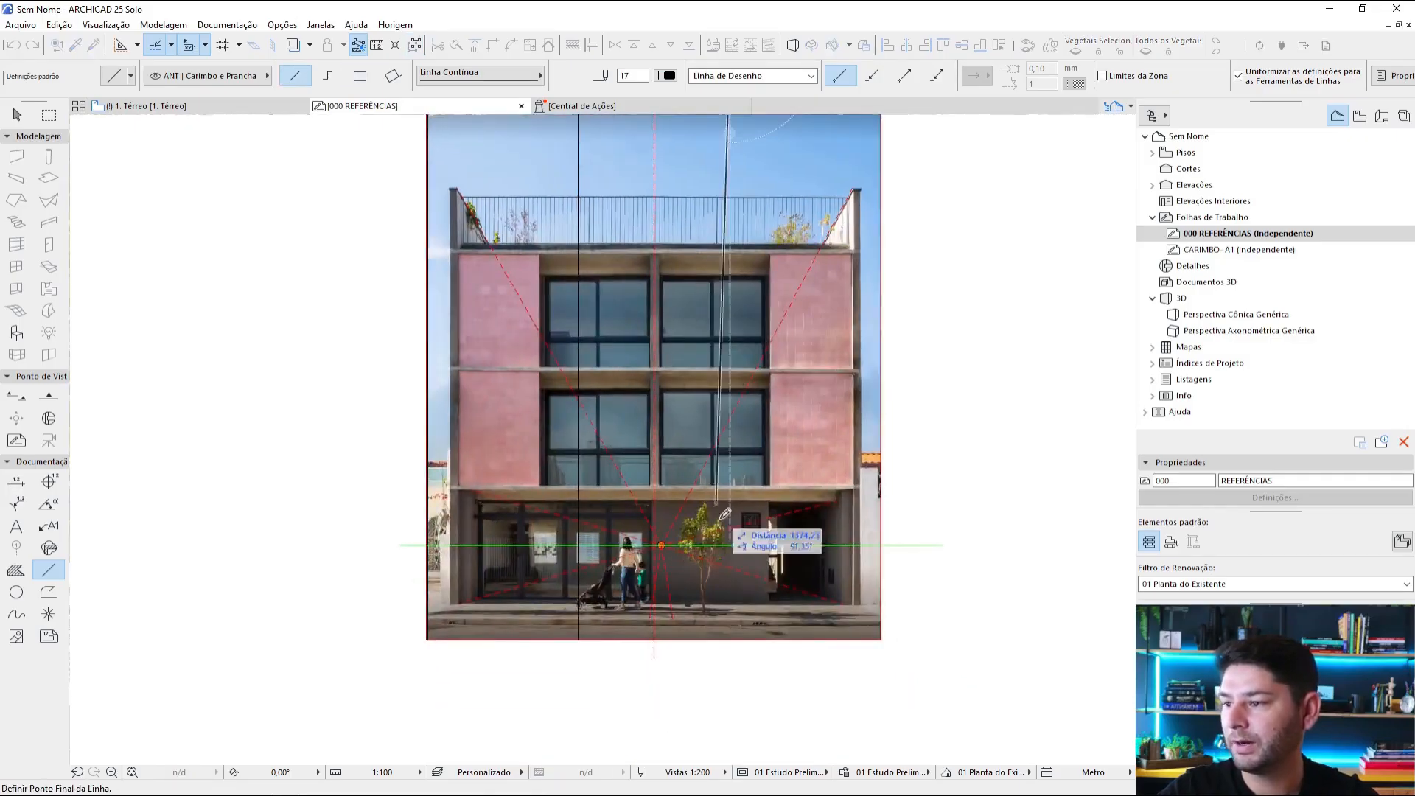
pyautogui.click(730, 635)
pyautogui.scroll(-2, 814, 593)
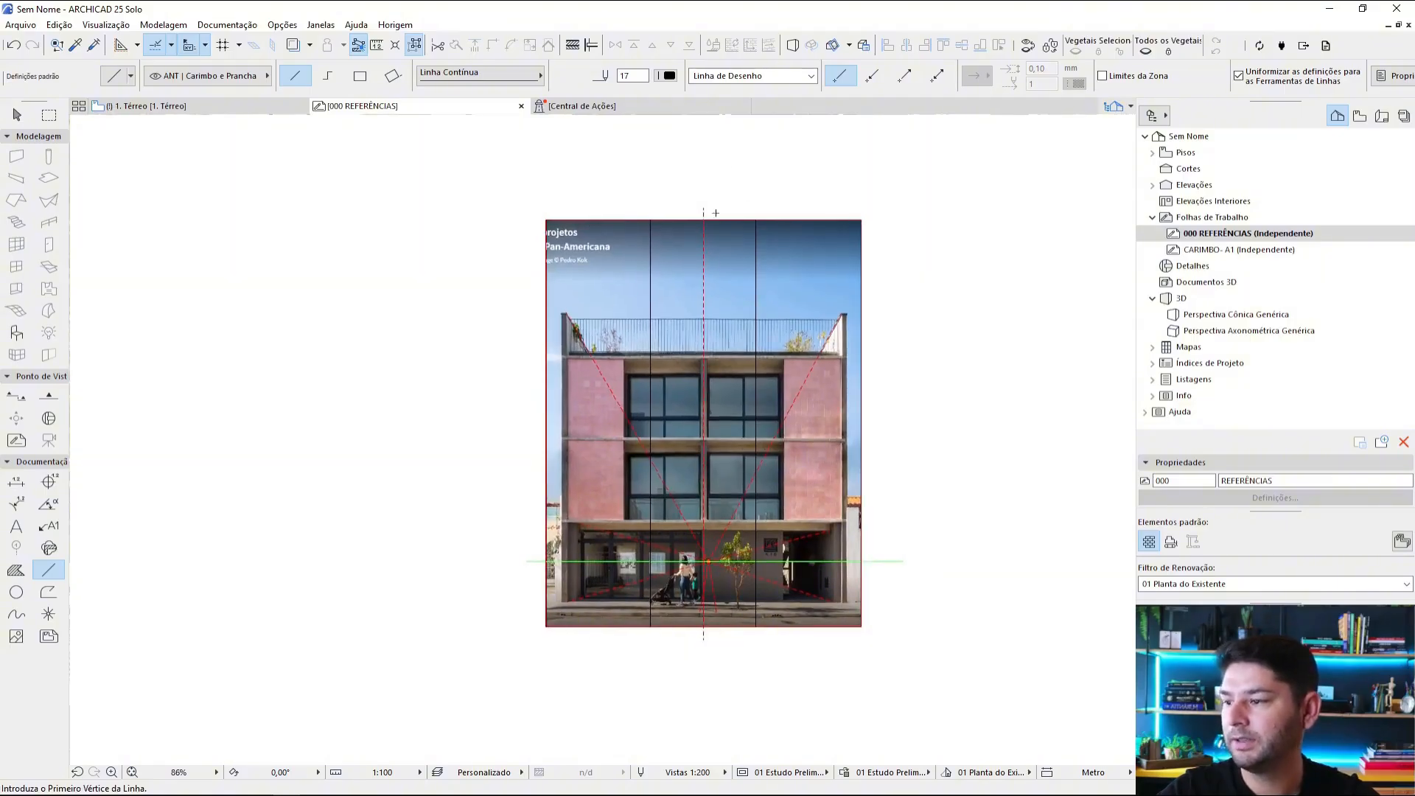
# Step: Draw two continuous horizontal lines across the full width of the photo, at one third and two thirds of its height
pyautogui.scroll(2, 548, 317)
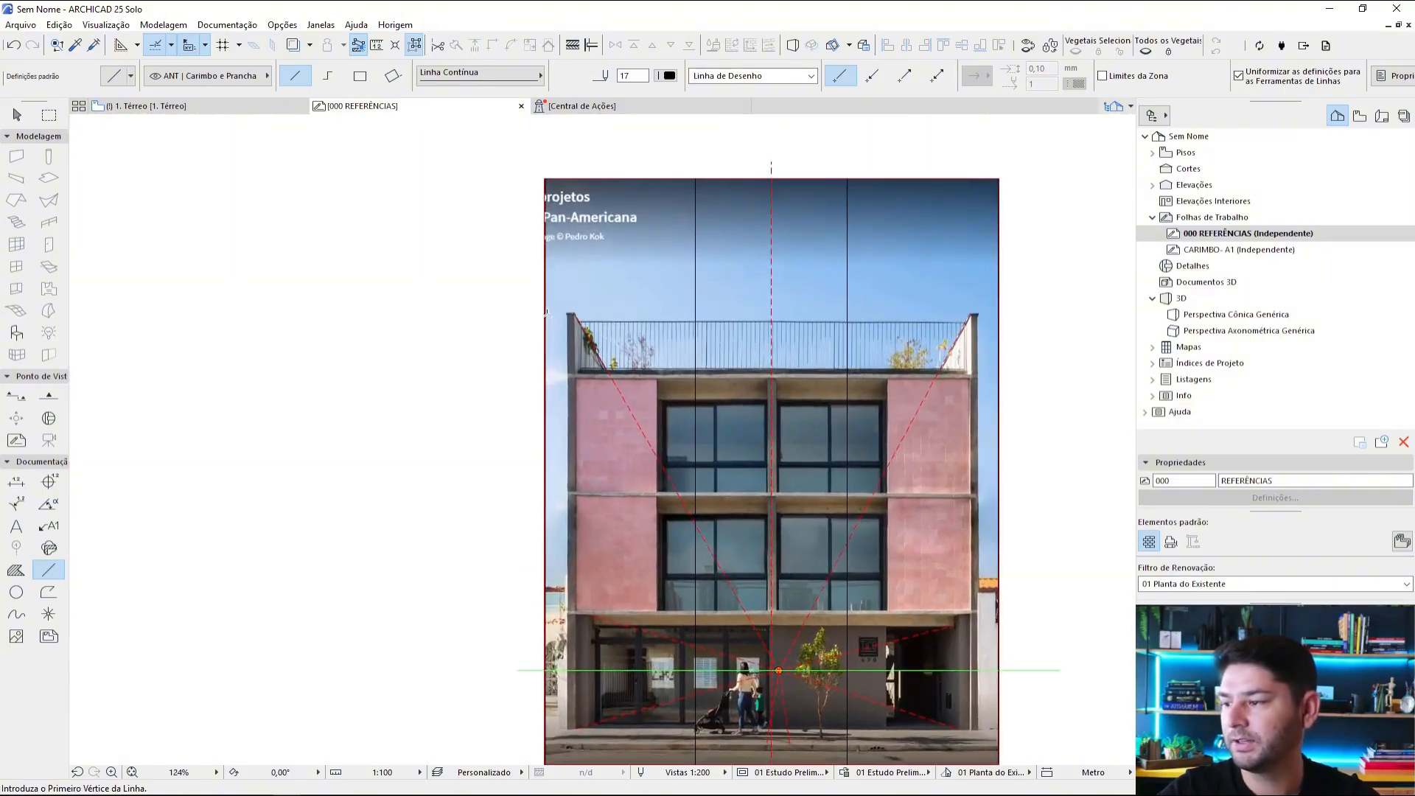
pyautogui.click(544, 374)
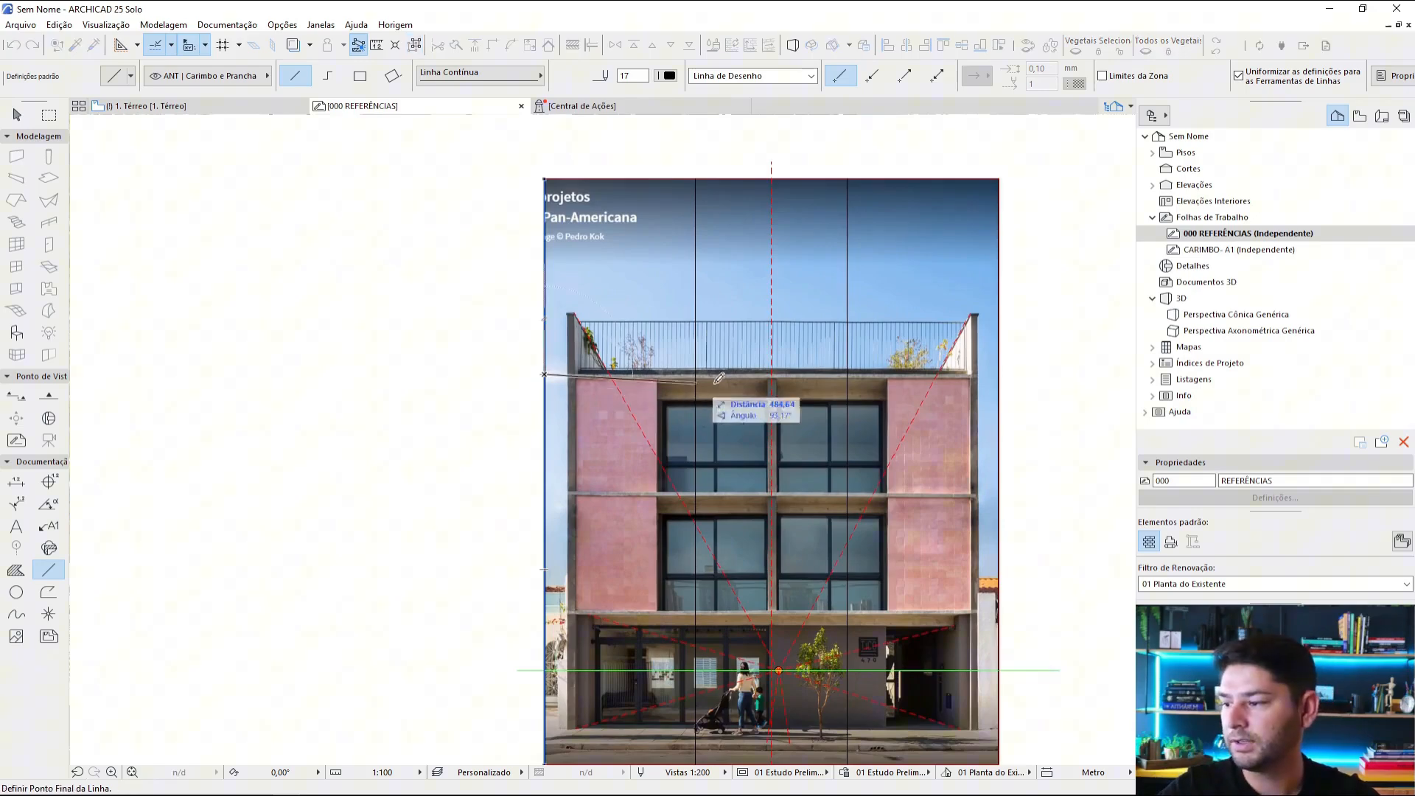
pyautogui.click(1000, 373)
pyautogui.moveTo(598, 570); pyautogui.dragTo(560, 509, button='middle')
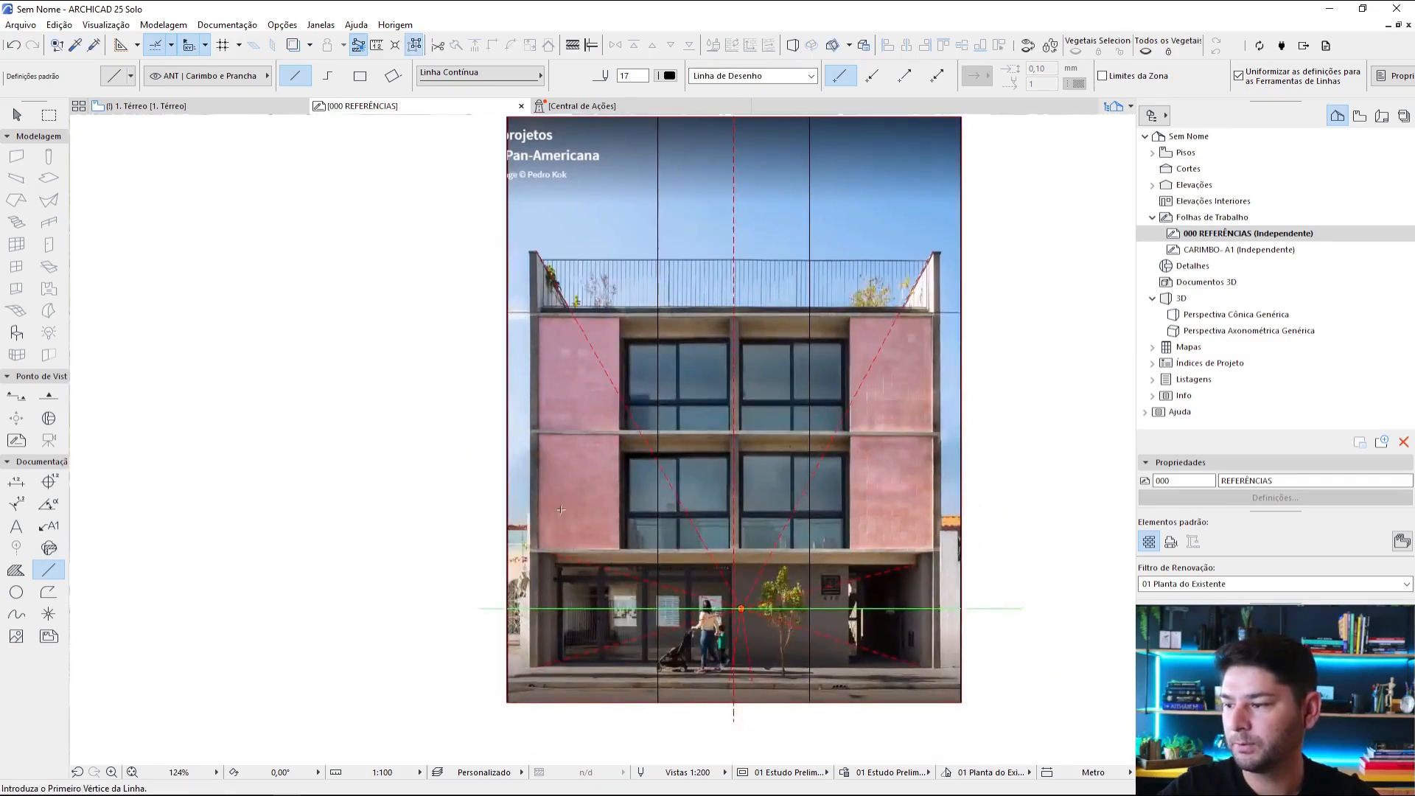
pyautogui.click(506, 508)
pyautogui.click(961, 507)
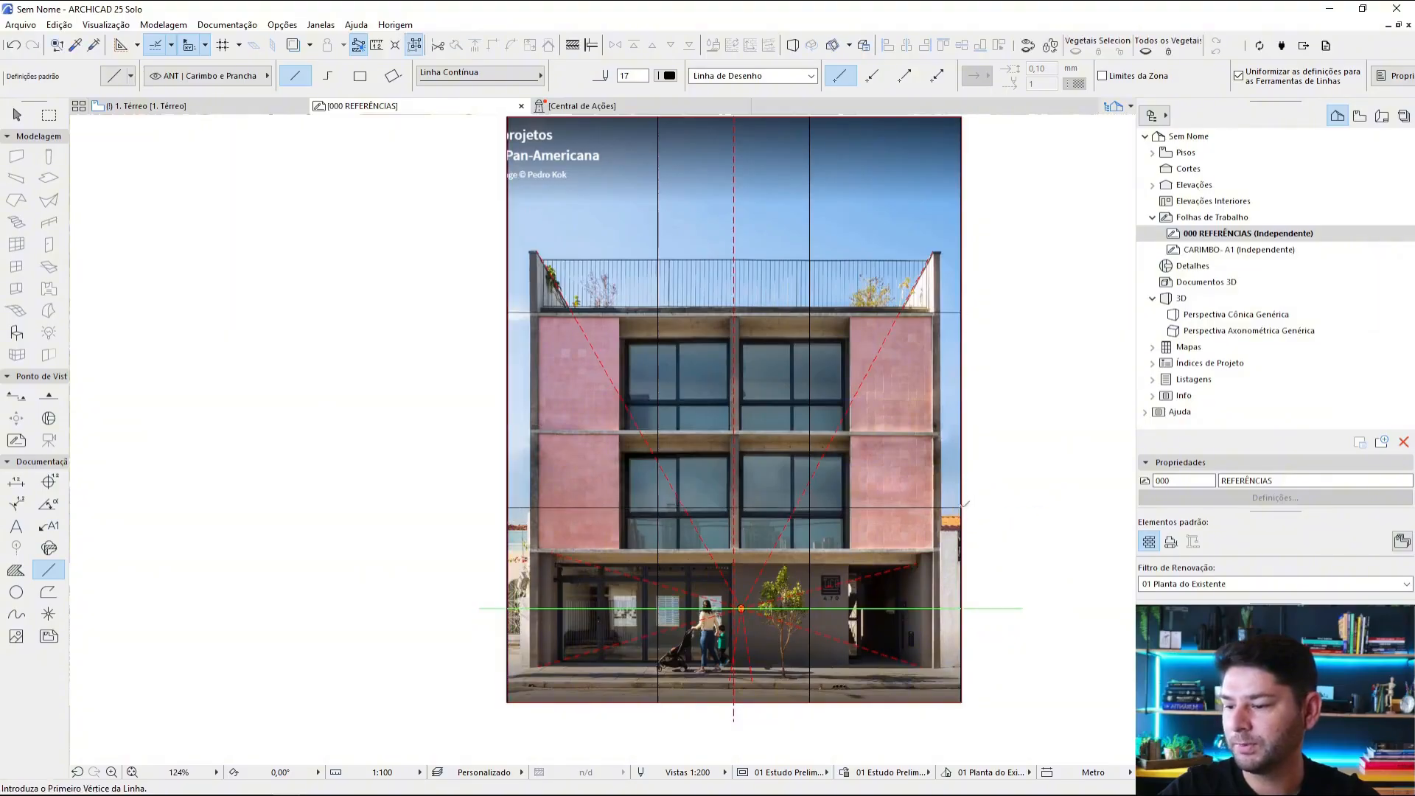
pyautogui.press('Escape')
pyautogui.scroll(-1, 875, 422)
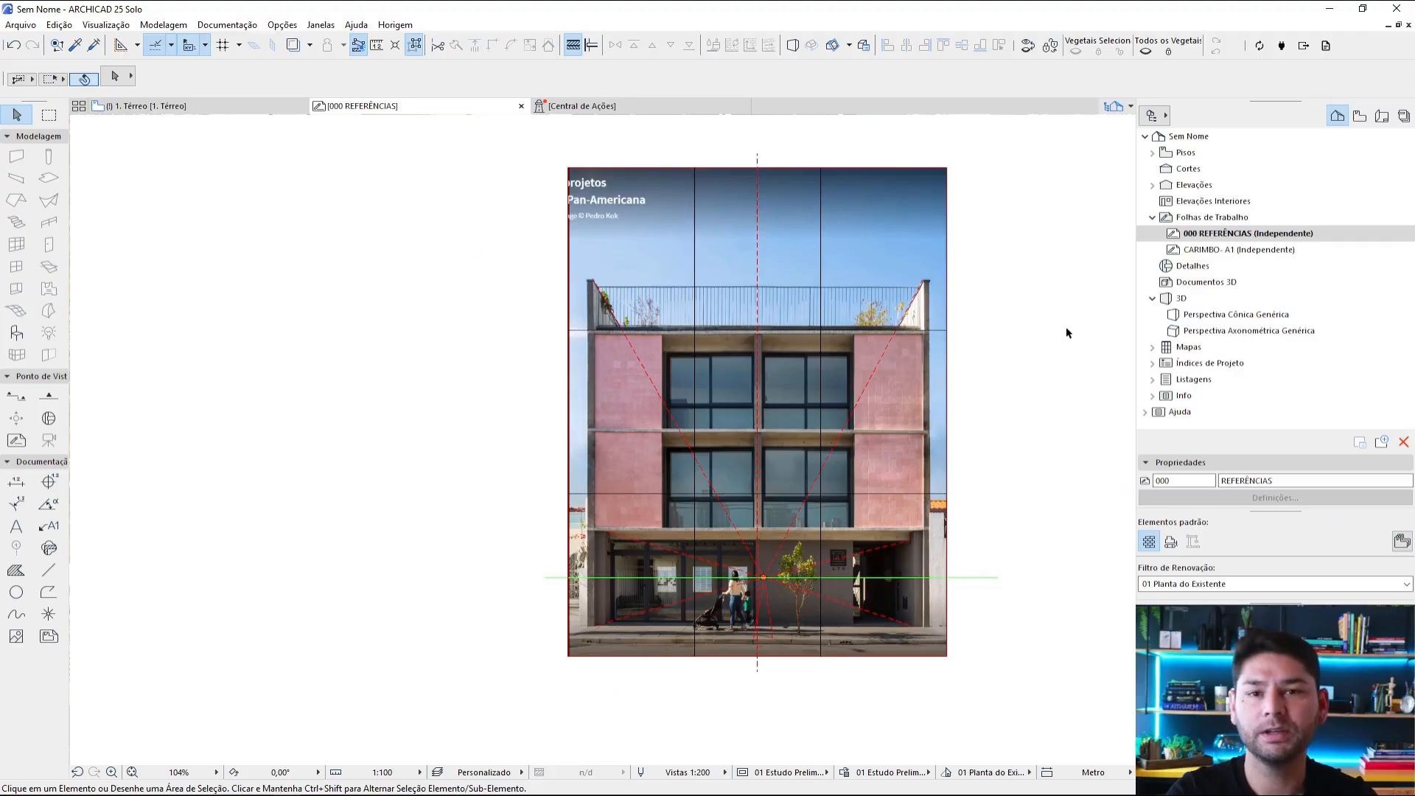
# Step: Examine how the two horizontal third lines relate to the roof slab, the lower windows and the horizon
pyautogui.click(940, 331)
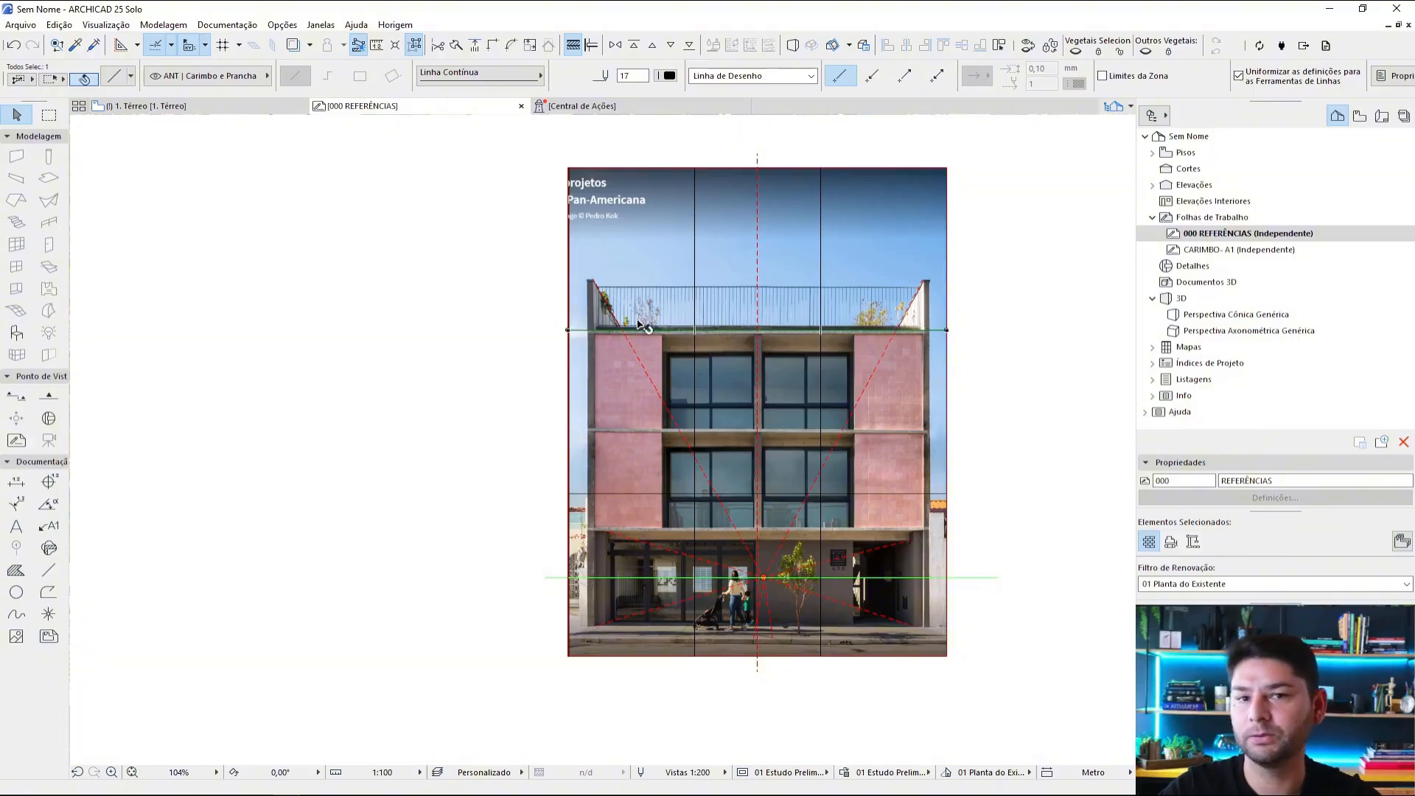
pyautogui.press('Escape')
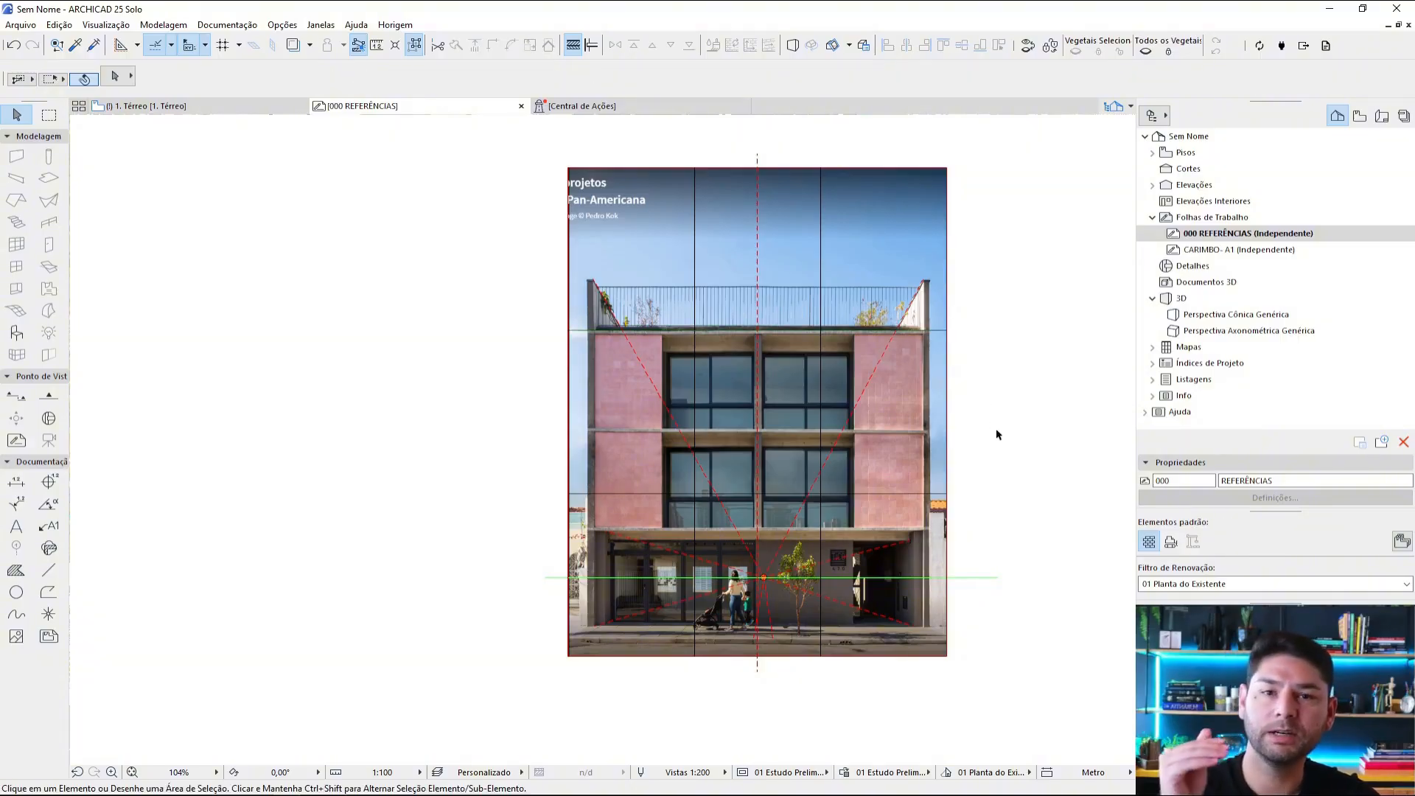
pyautogui.click(935, 495)
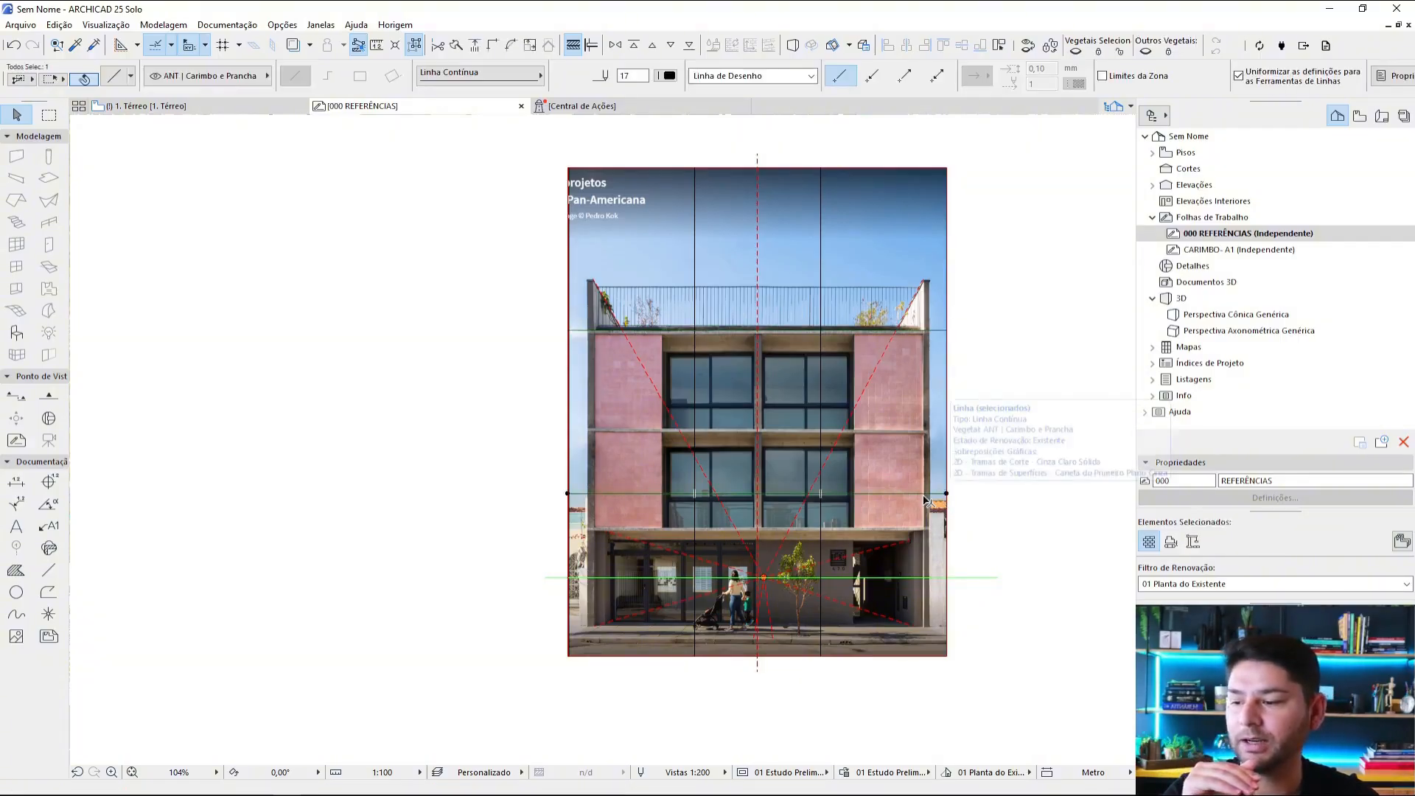
pyautogui.scroll(4, 898, 513)
pyautogui.moveTo(1077, 508); pyautogui.dragTo(1046, 489, button='middle')
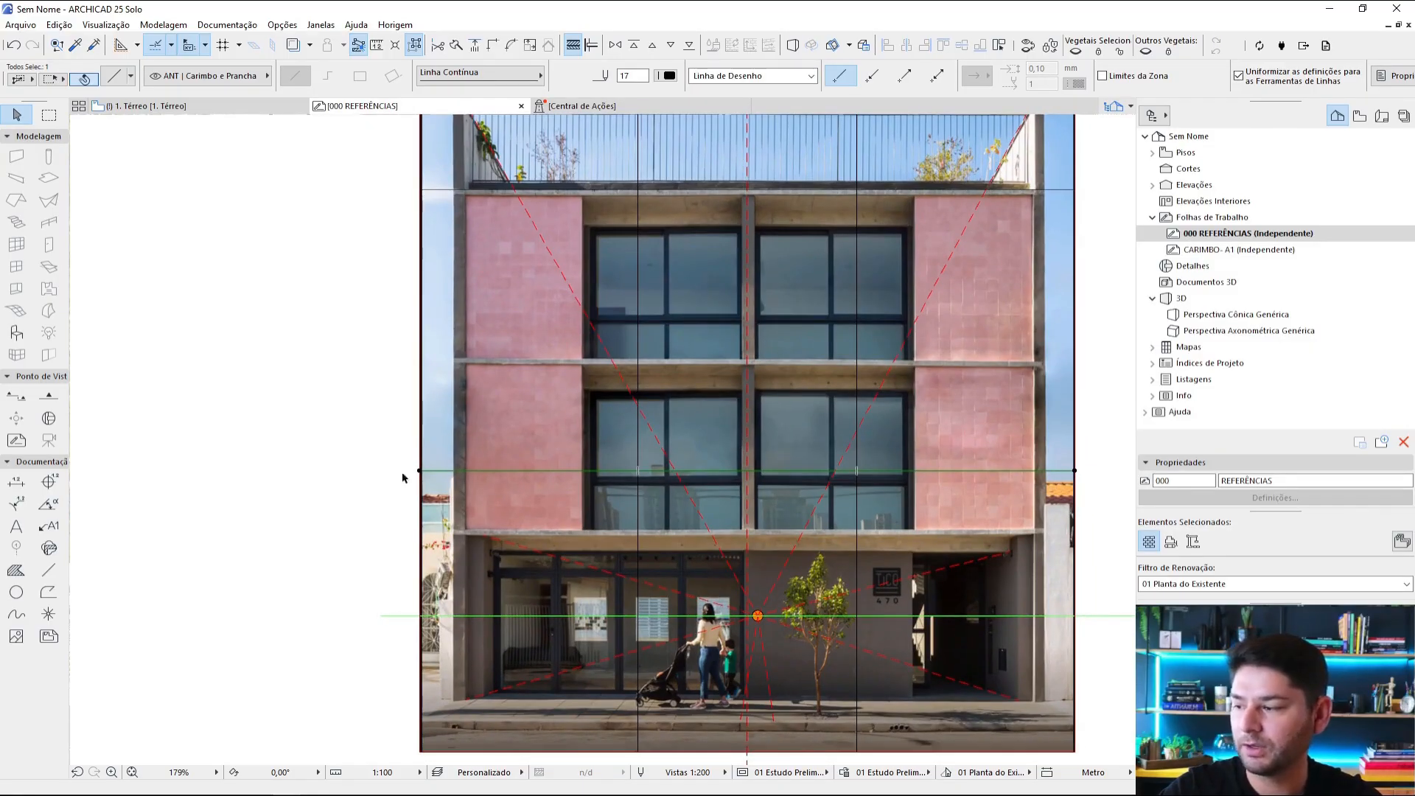
pyautogui.scroll(-2, 879, 419)
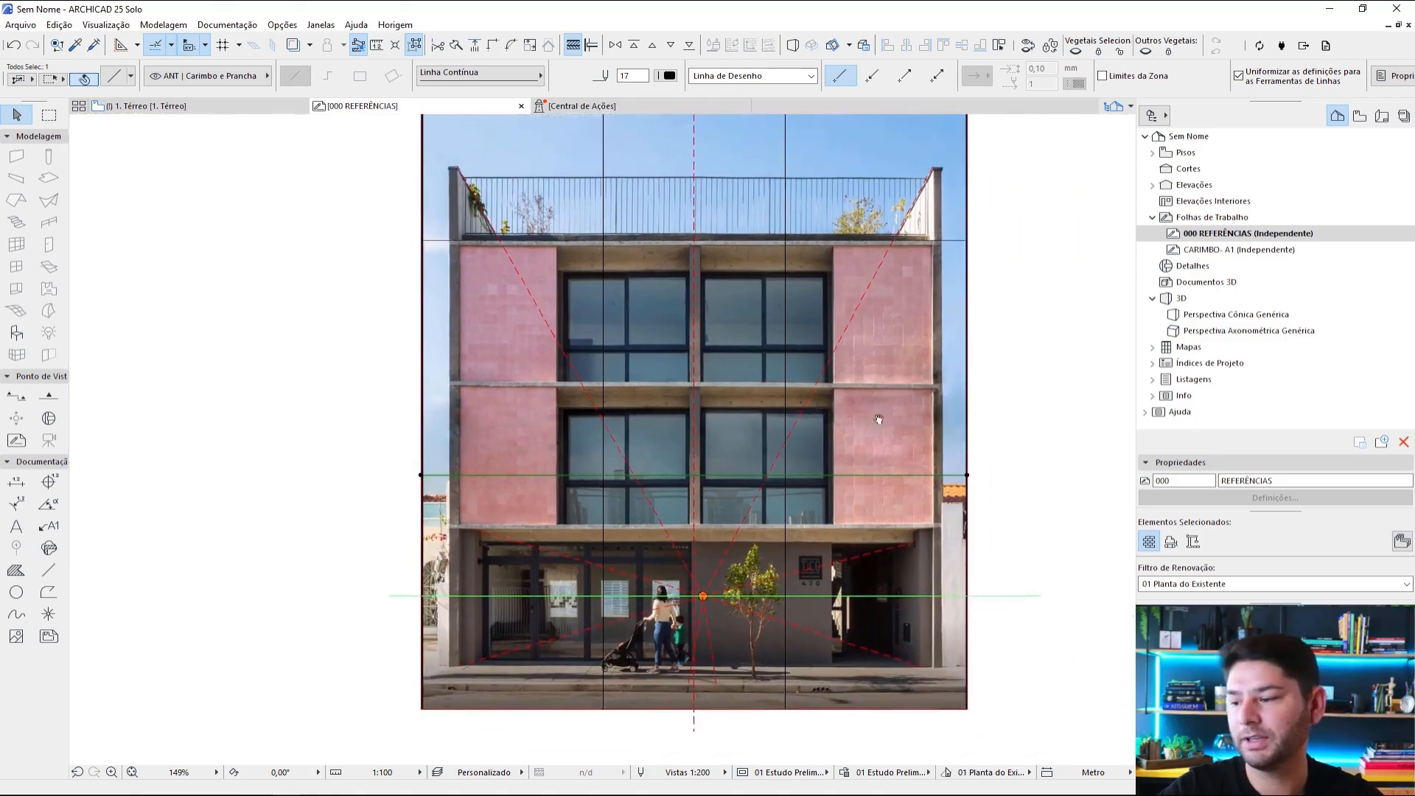
pyautogui.moveTo(879, 419); pyautogui.dragTo(871, 421, button='middle')
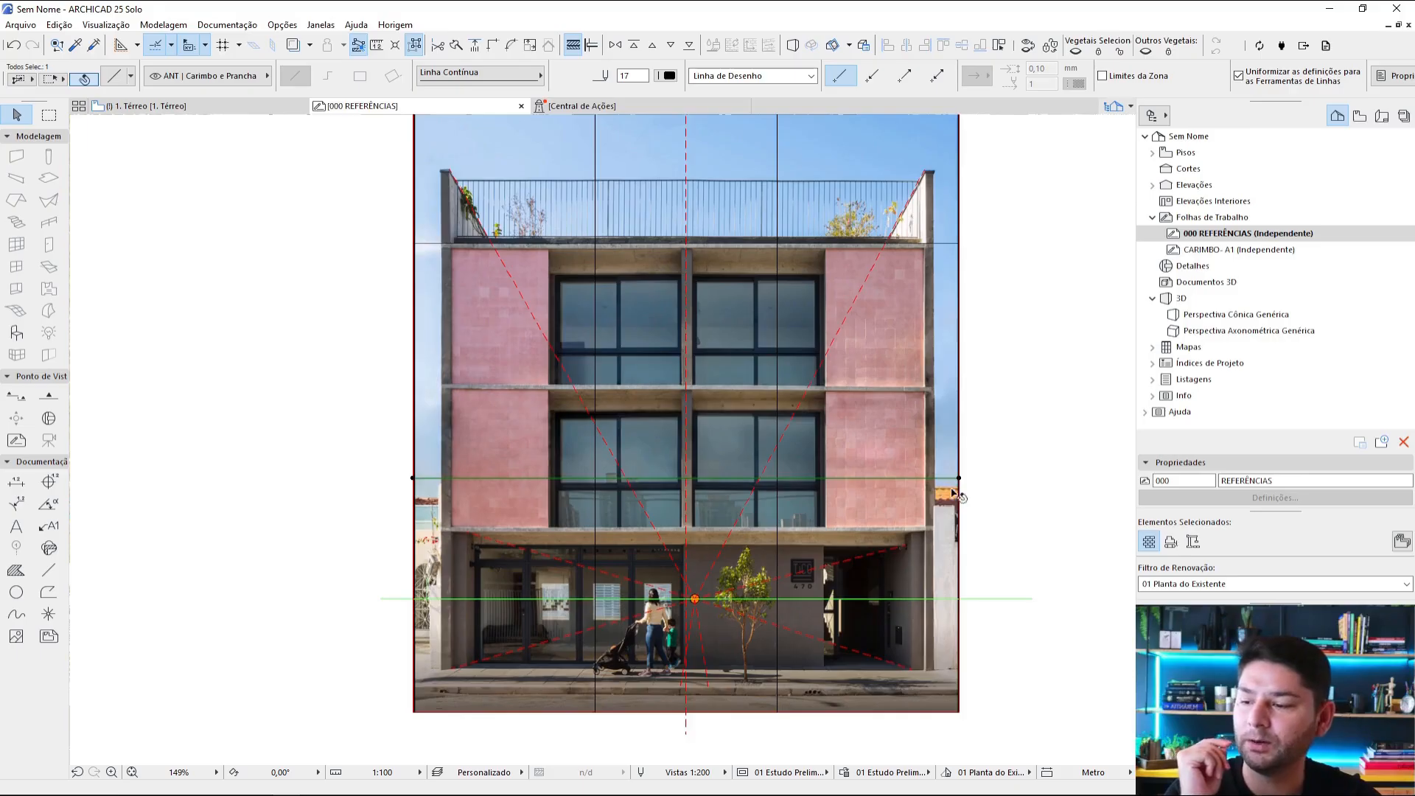
pyautogui.moveTo(948, 393); pyautogui.dragTo(952, 430, button='middle')
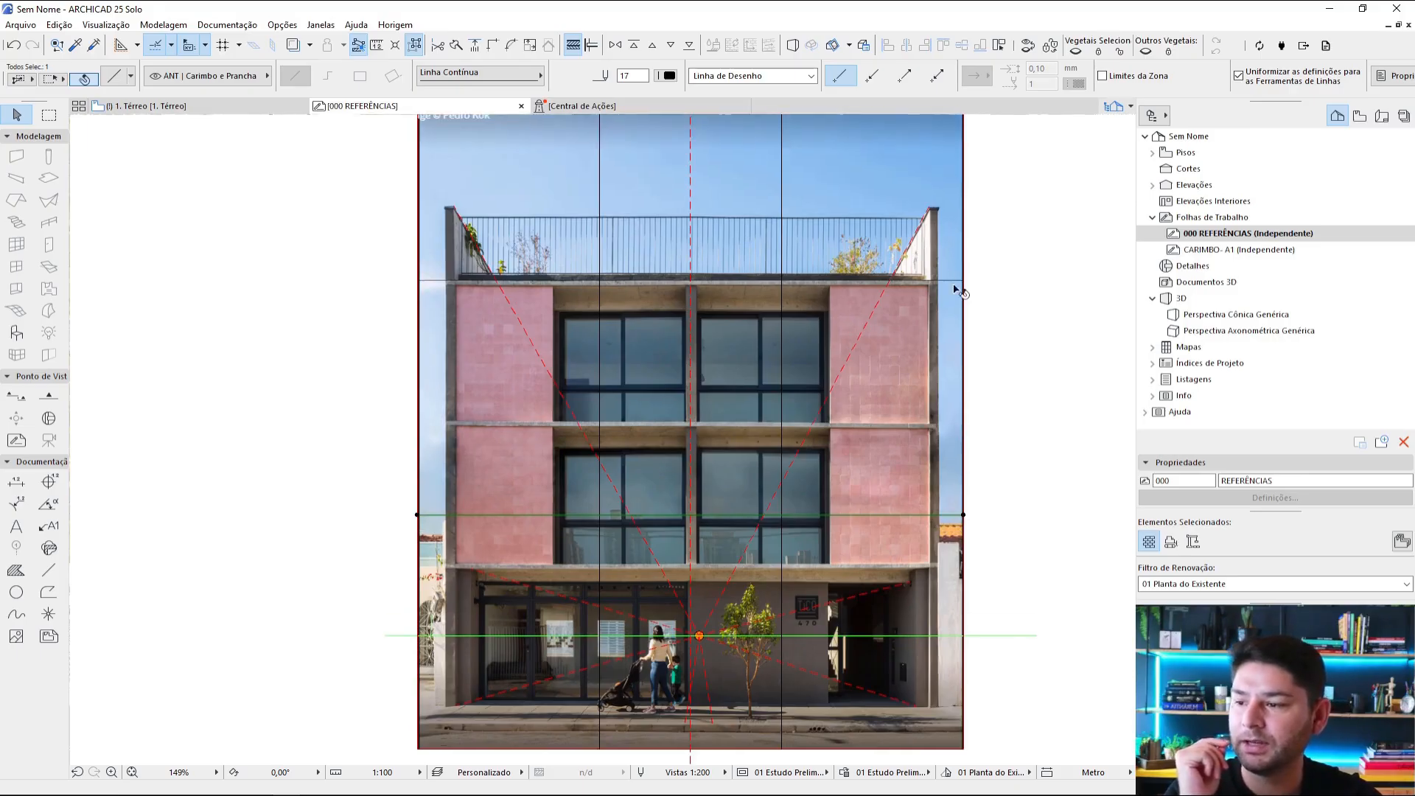
# Step: Move the two horizontal third lines slightly down, bringing the lower one to the transom level of the lower windows
pyautogui.keyDown('shift'); pyautogui.click(948, 516); pyautogui.keyUp('shift')
pyautogui.hotkey('ctrl', 'd')
pyautogui.scroll(4, 948, 519)
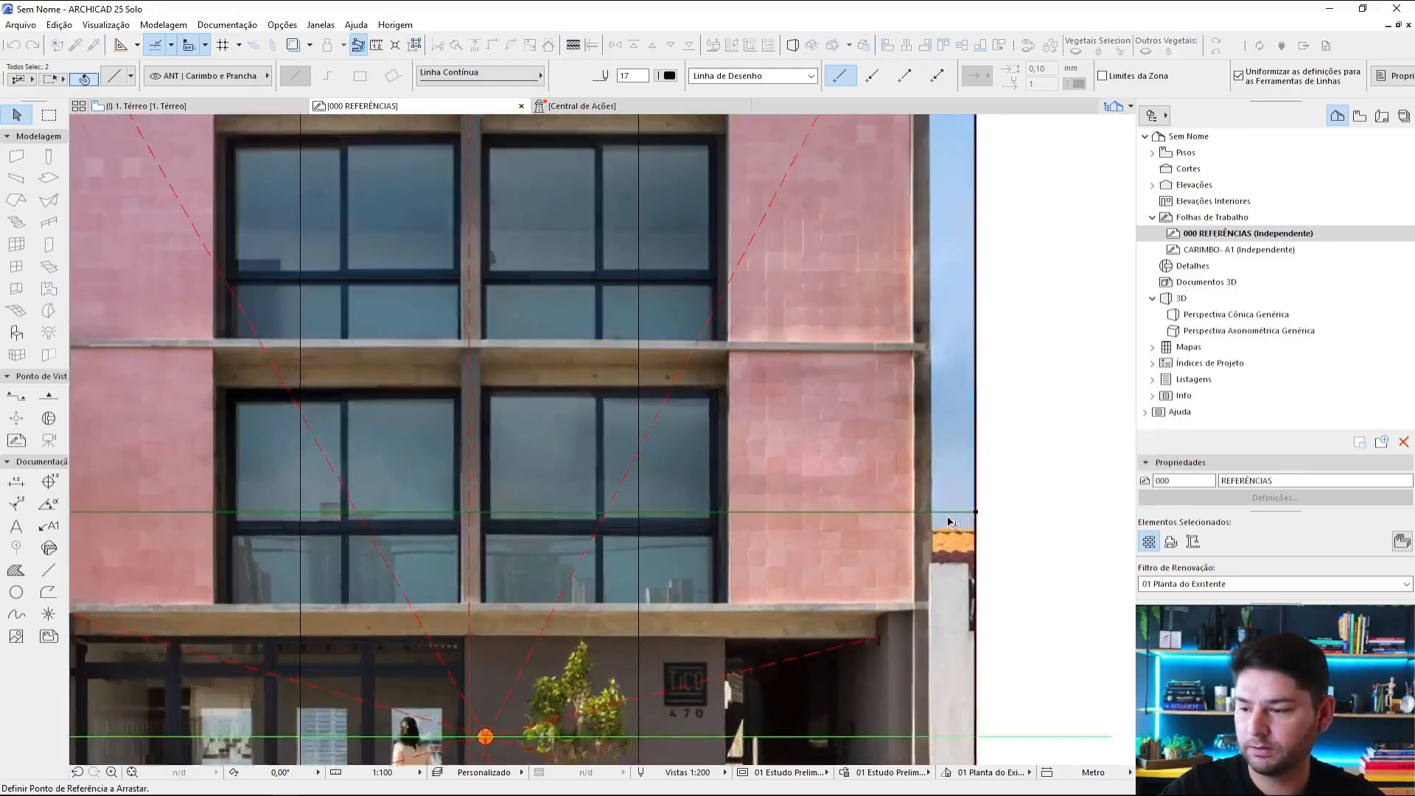
pyautogui.click(948, 512)
pyautogui.click(949, 528)
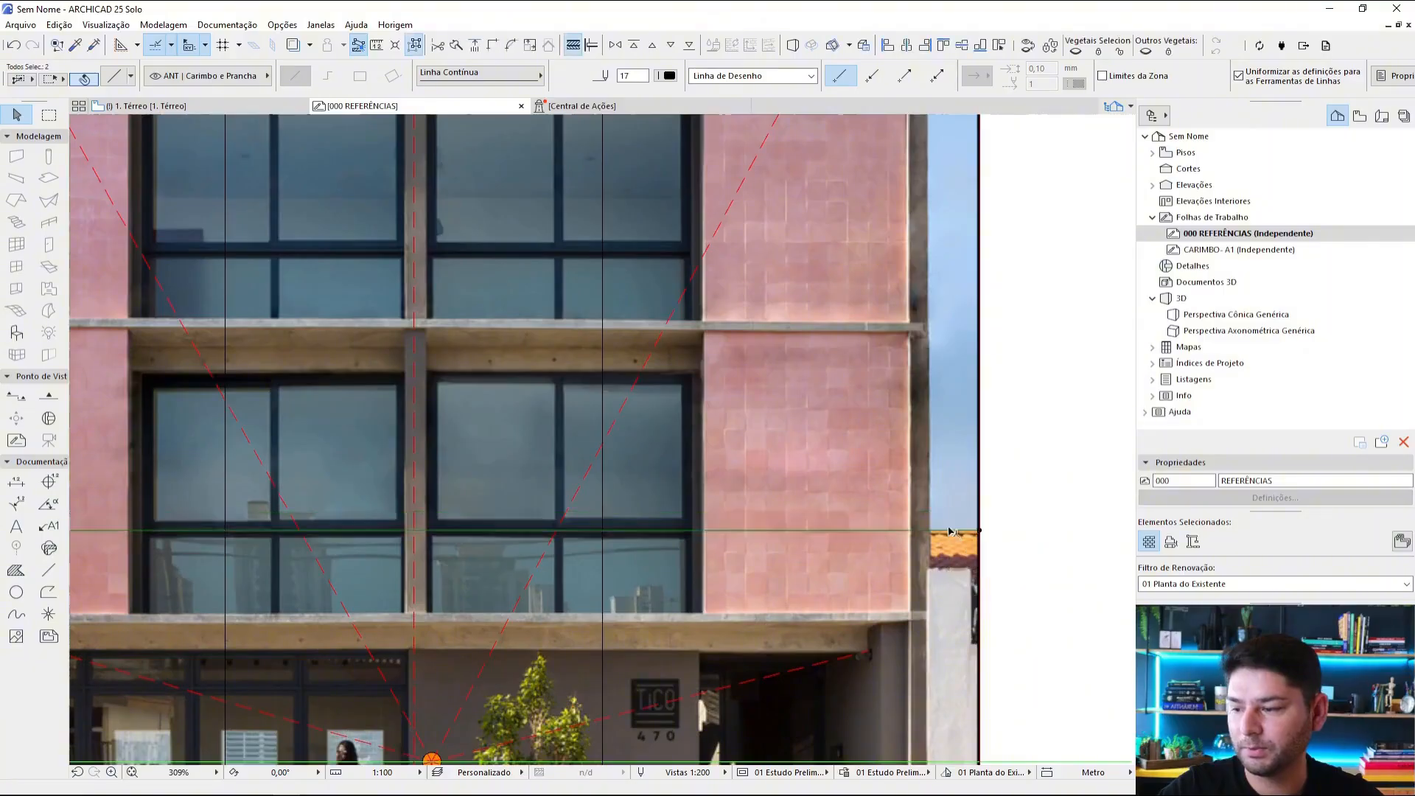
# Step: Apply the continuous black line style of the rule-of-thirds lines to the dashed vertical symmetry axis of the pink facade photo
pyautogui.scroll(-4, 950, 527)
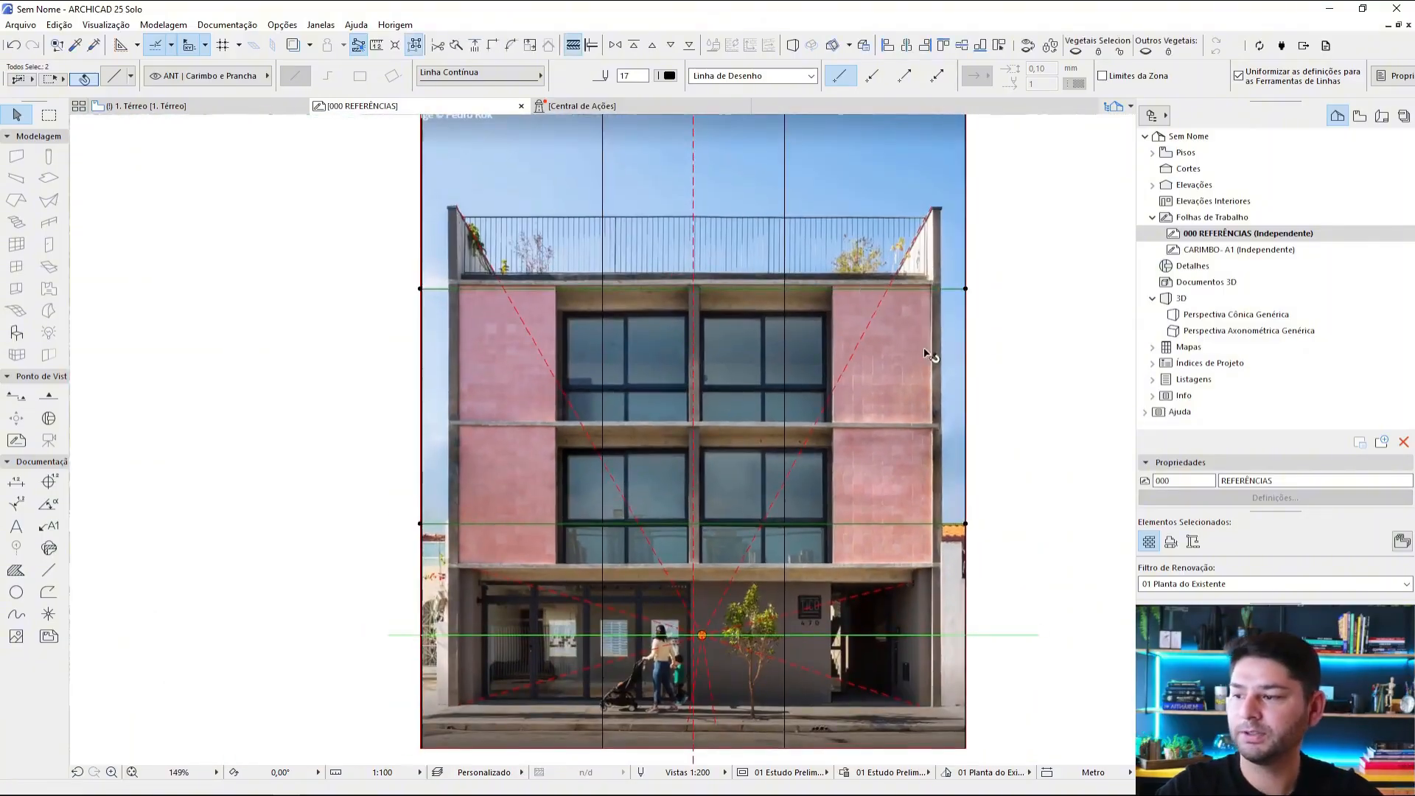
pyautogui.scroll(-2, 958, 439)
pyautogui.click(1045, 504)
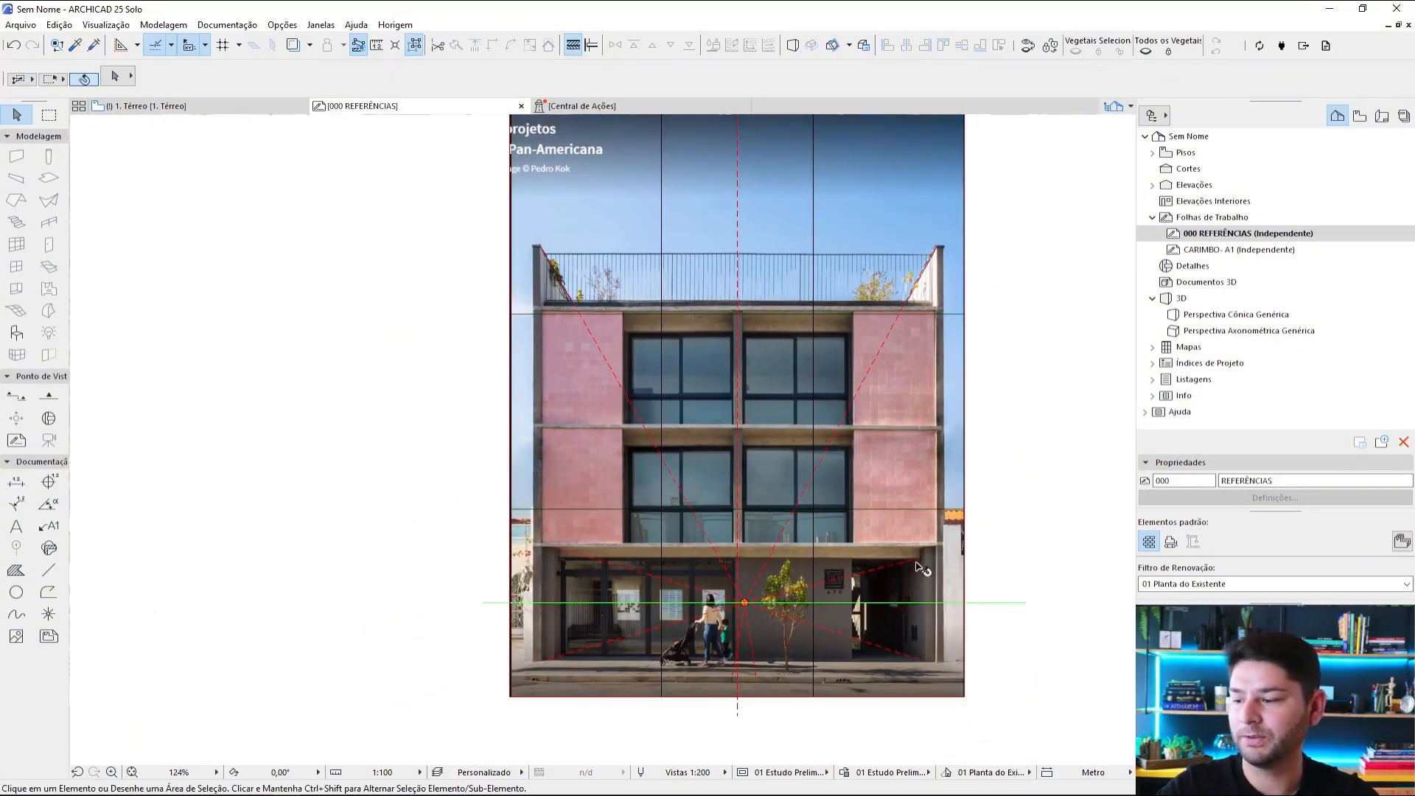
pyautogui.moveTo(752, 168); pyautogui.dragTo(757, 222, button='middle')
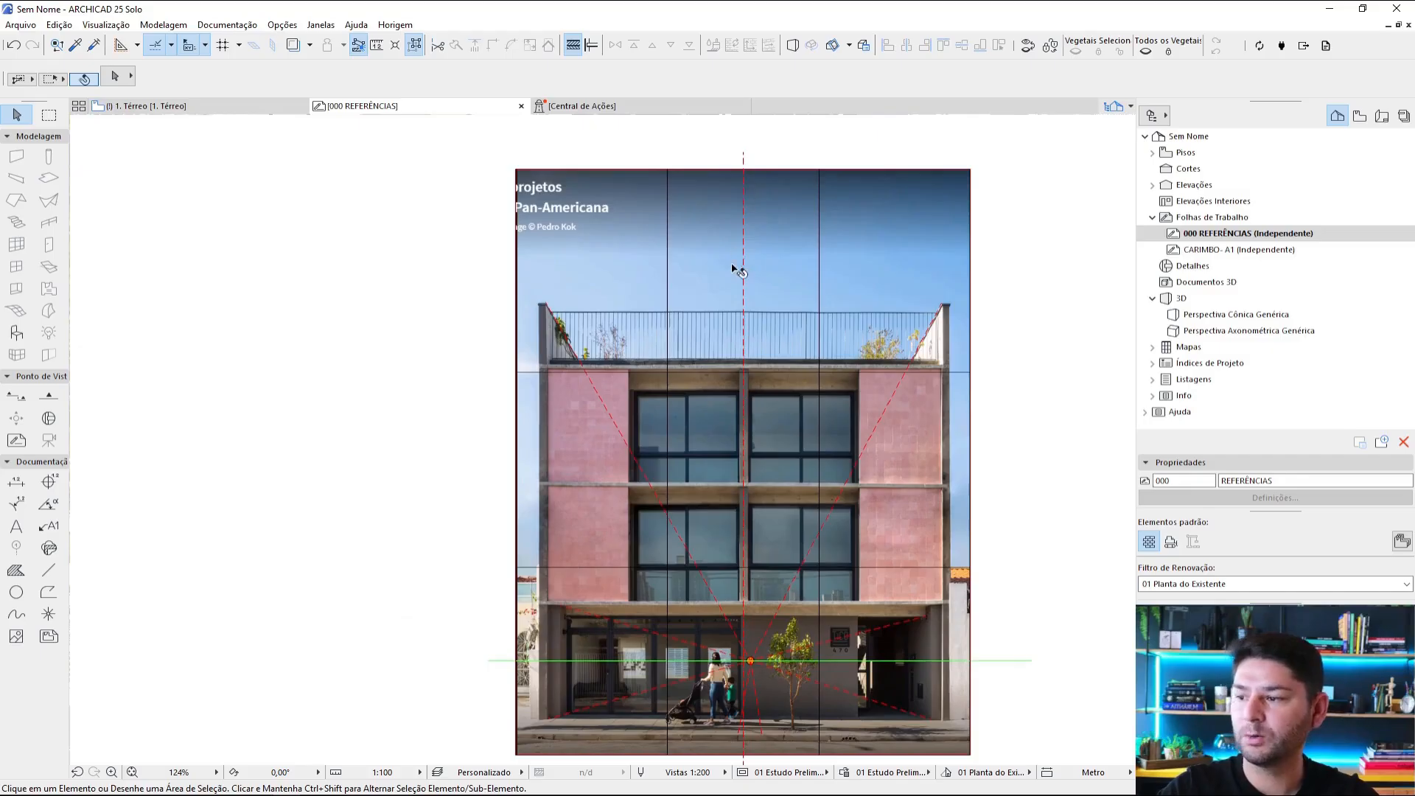
pyautogui.click(743, 246)
pyautogui.press('Escape')
pyautogui.keyDown('alt'); pyautogui.click(819, 221); pyautogui.keyUp('alt')
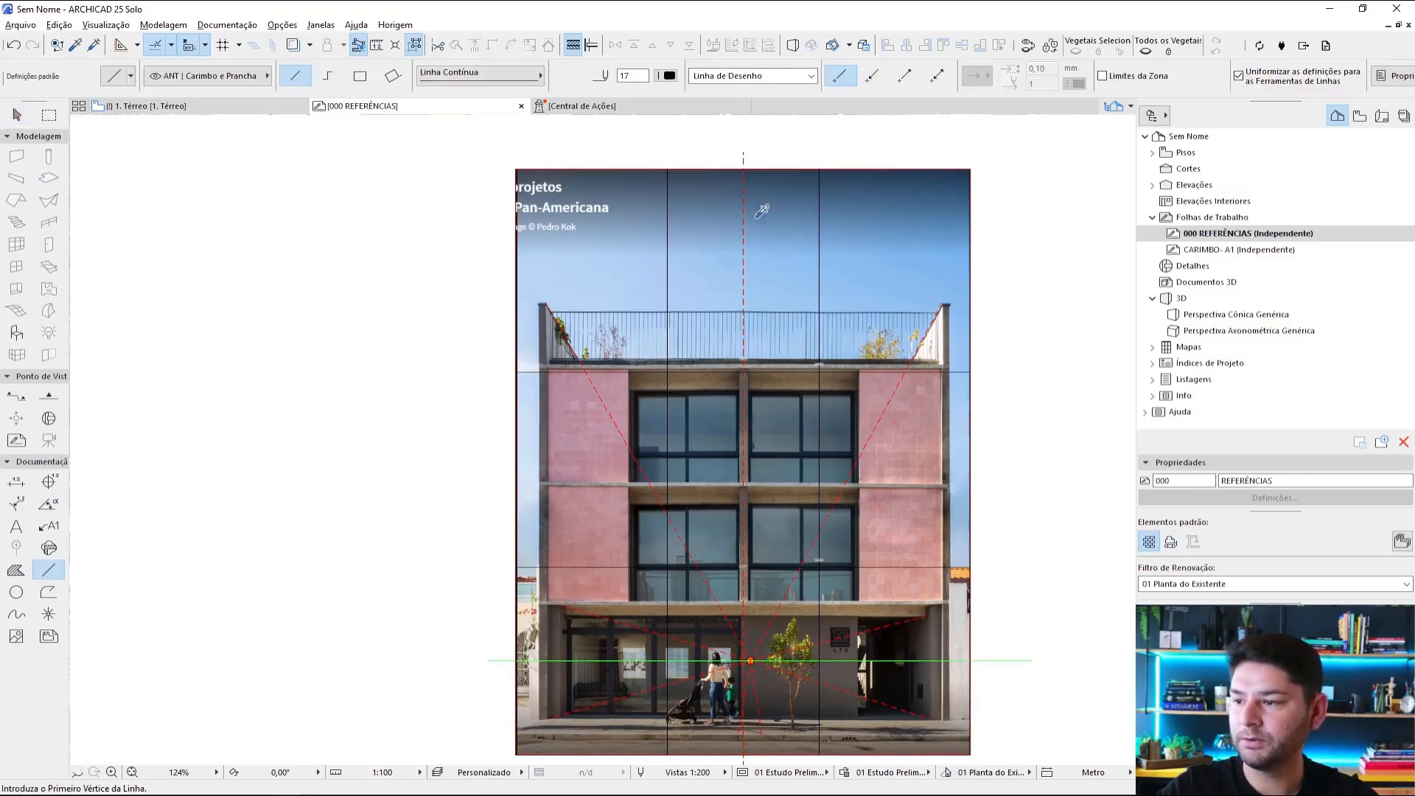
pyautogui.keyDown('ctrl'); pyautogui.keyDown('alt'); pyautogui.click(742, 211); pyautogui.keyUp('alt'); pyautogui.keyUp('ctrl')
pyautogui.press('Escape')
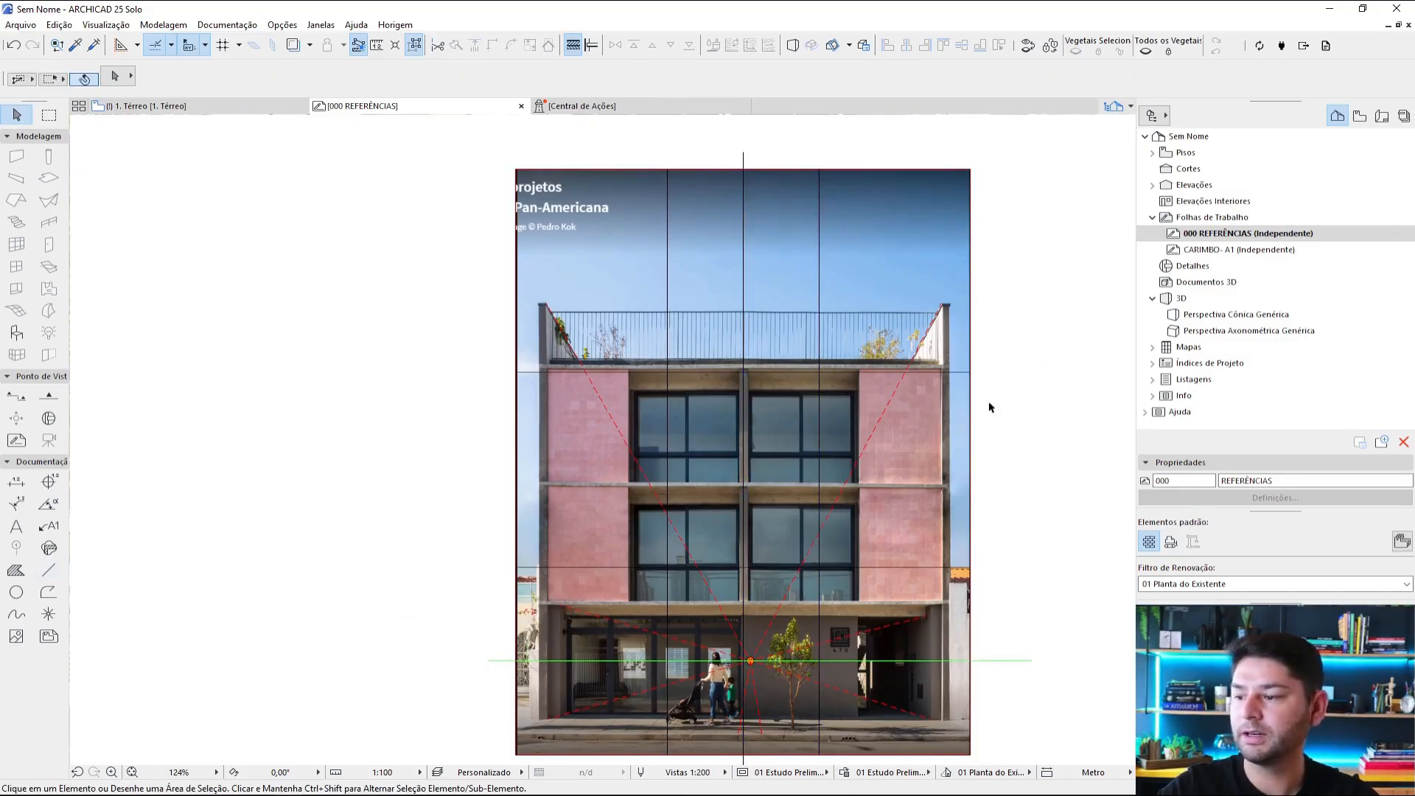
# Step: Draw a rule-of-thirds grid over the corner building photo, using the continuous line style of the pink facade photo's third lines
pyautogui.moveTo(955, 413); pyautogui.dragTo(976, 345, button='middle')
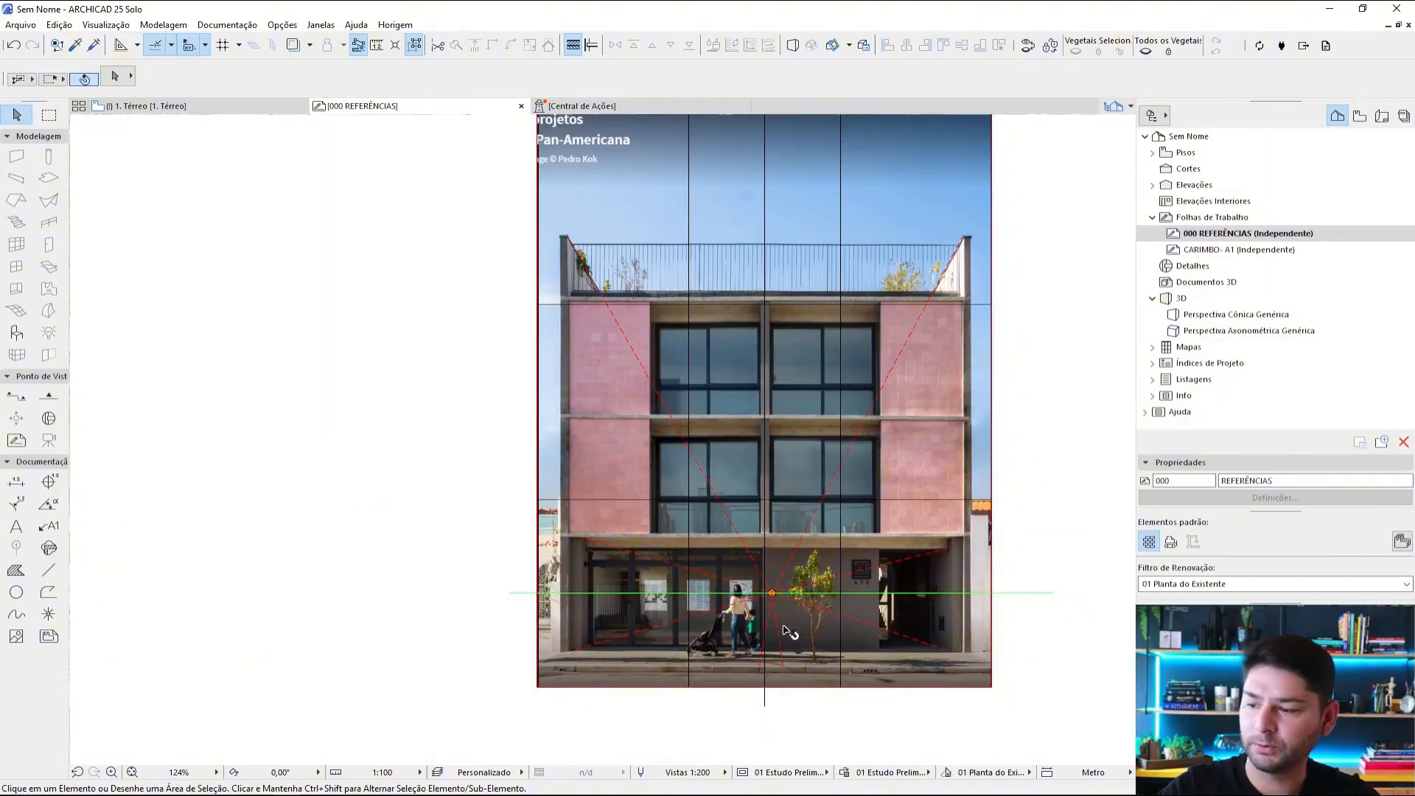
pyautogui.scroll(3, 784, 627)
pyautogui.scroll(-3, 860, 547)
pyautogui.scroll(-3, 953, 549)
pyautogui.moveTo(947, 495); pyautogui.dragTo(909, 664, button='middle')
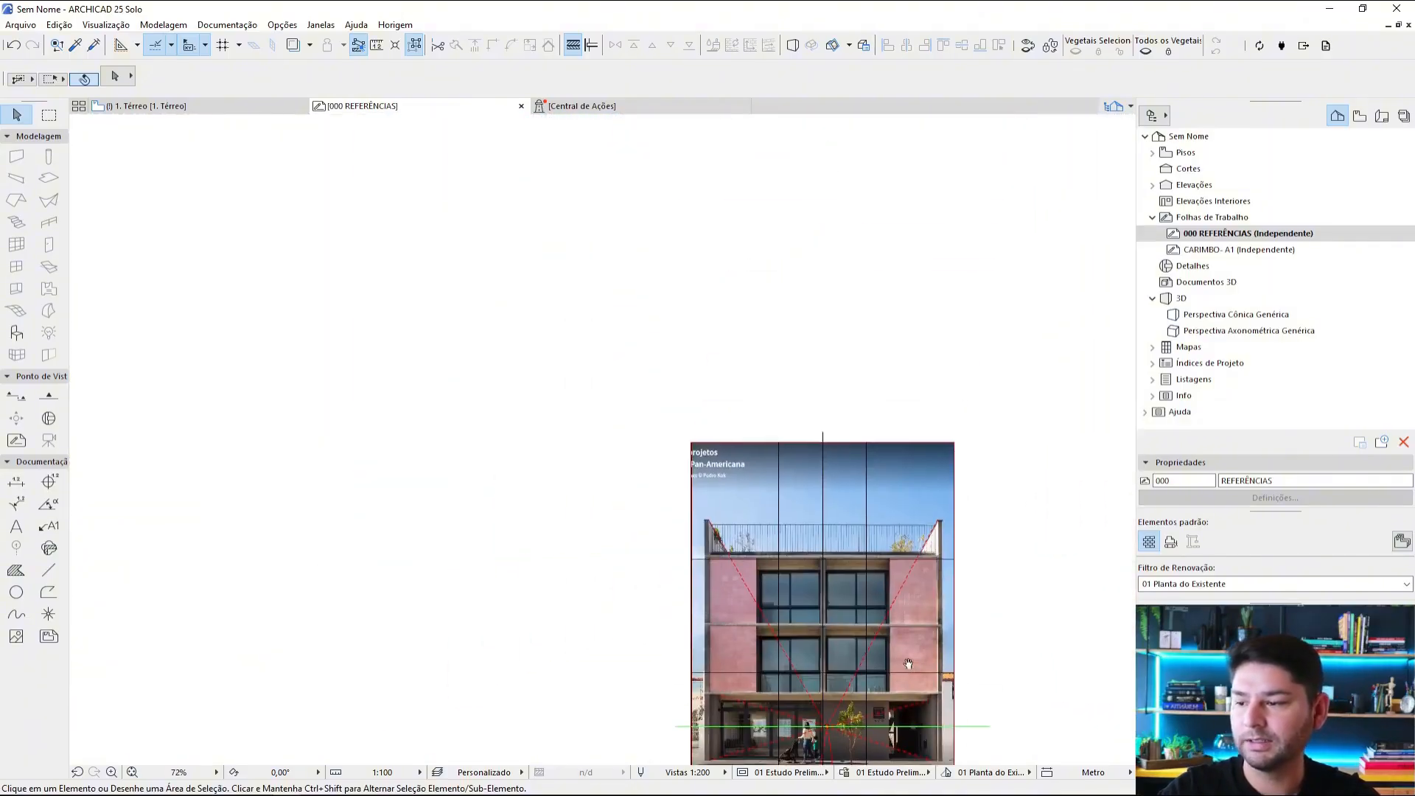
pyautogui.scroll(-3, 840, 438)
pyautogui.moveTo(852, 427); pyautogui.dragTo(789, 451, button='middle')
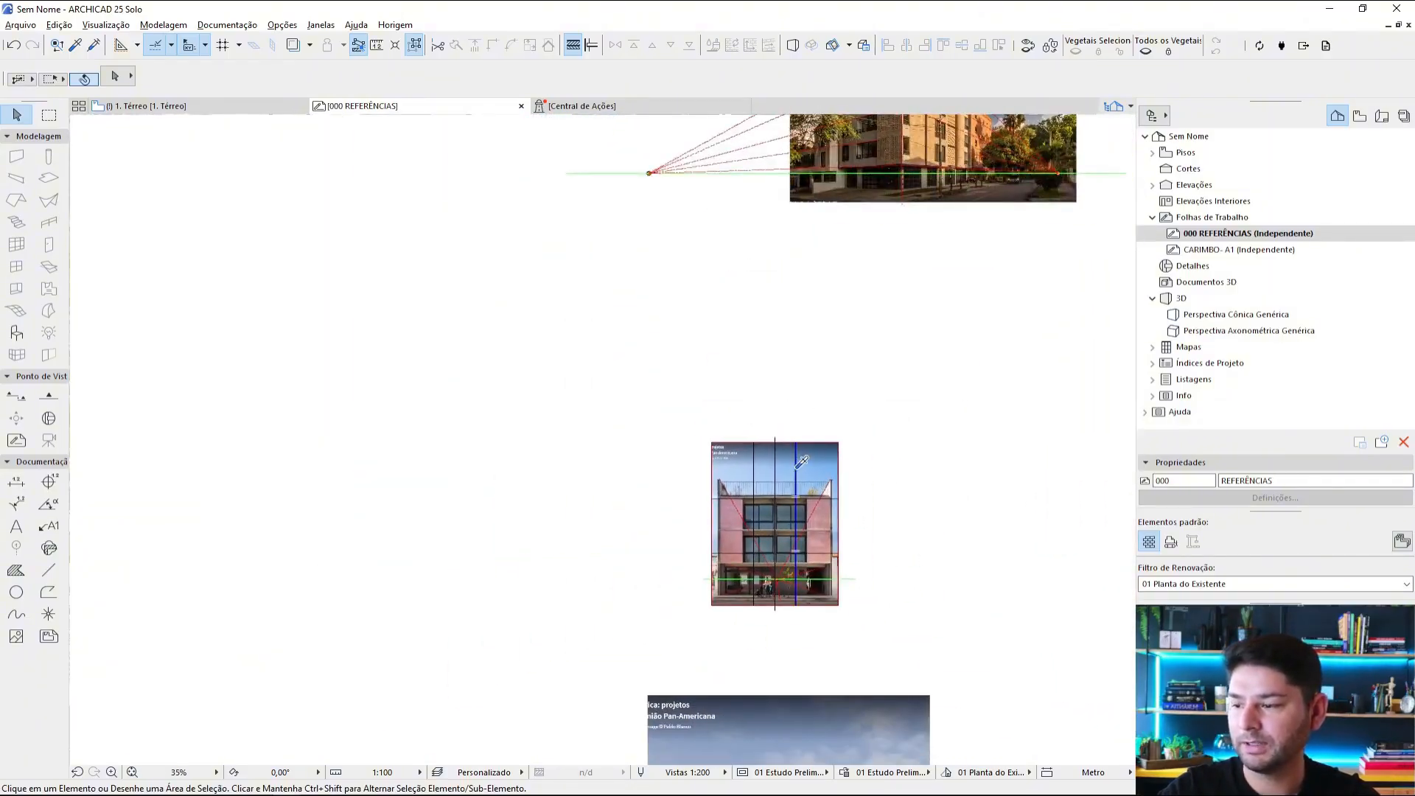
pyautogui.keyDown('alt'); pyautogui.click(795, 469); pyautogui.keyUp('alt')
pyautogui.moveTo(843, 375); pyautogui.dragTo(662, 590, button='middle')
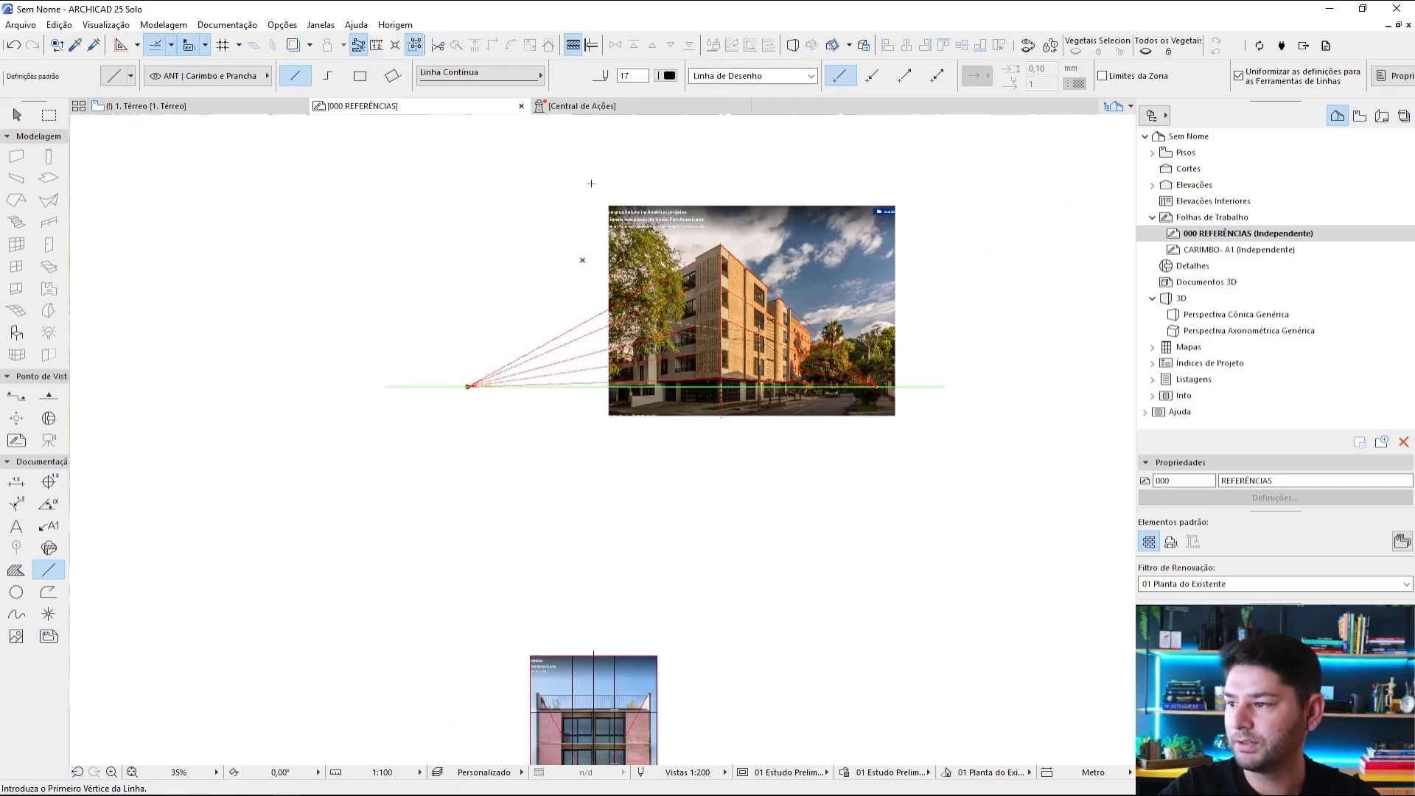
pyautogui.click(877, 386)
pyautogui.scroll(3, 918, 409)
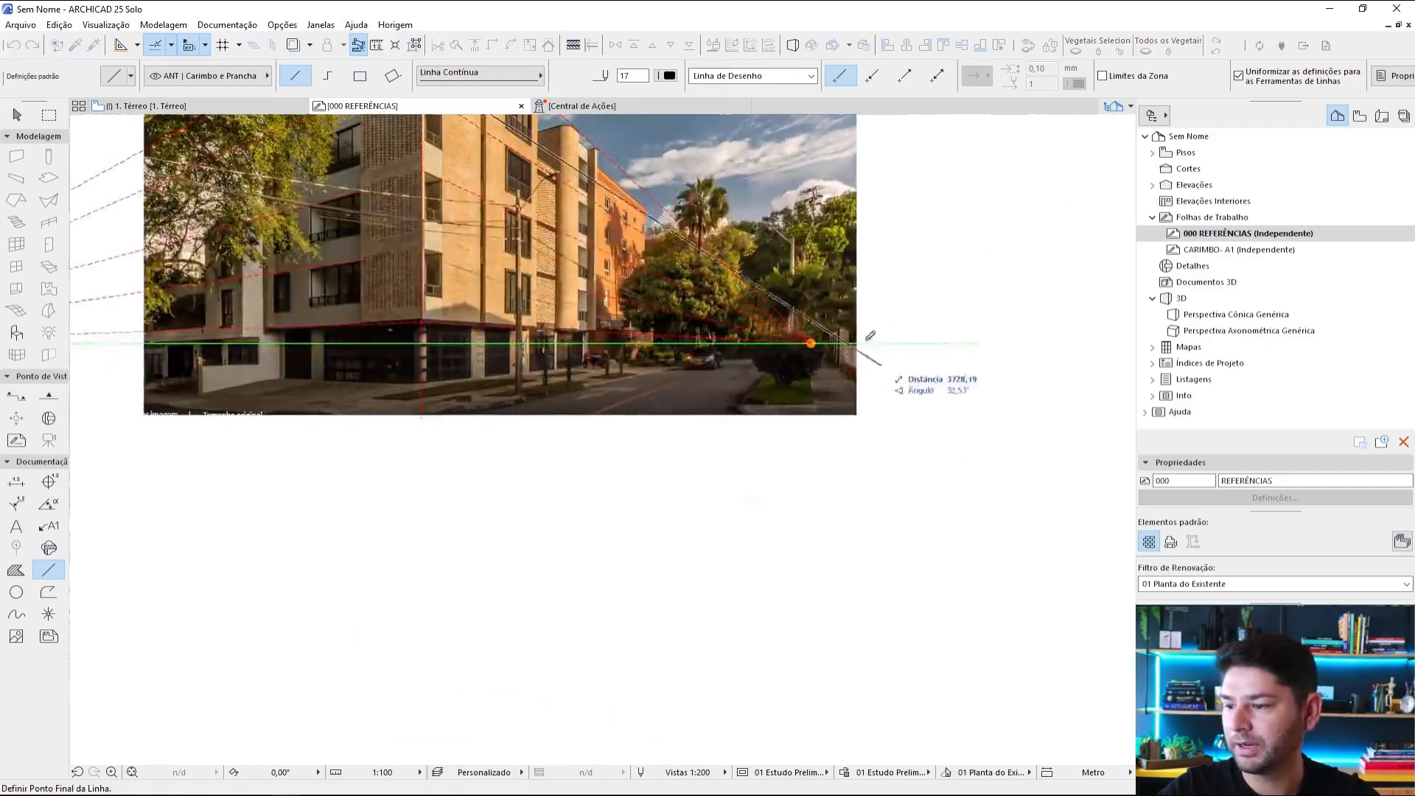
pyautogui.press('Escape')
pyautogui.press('Escape')
pyautogui.scroll(-2, 893, 363)
# Step: Examine how the corner building's front edge, its roofline and the horizon relate to the rule-of-thirds grid
pyautogui.moveTo(713, 197); pyautogui.dragTo(826, 419, button='middle')
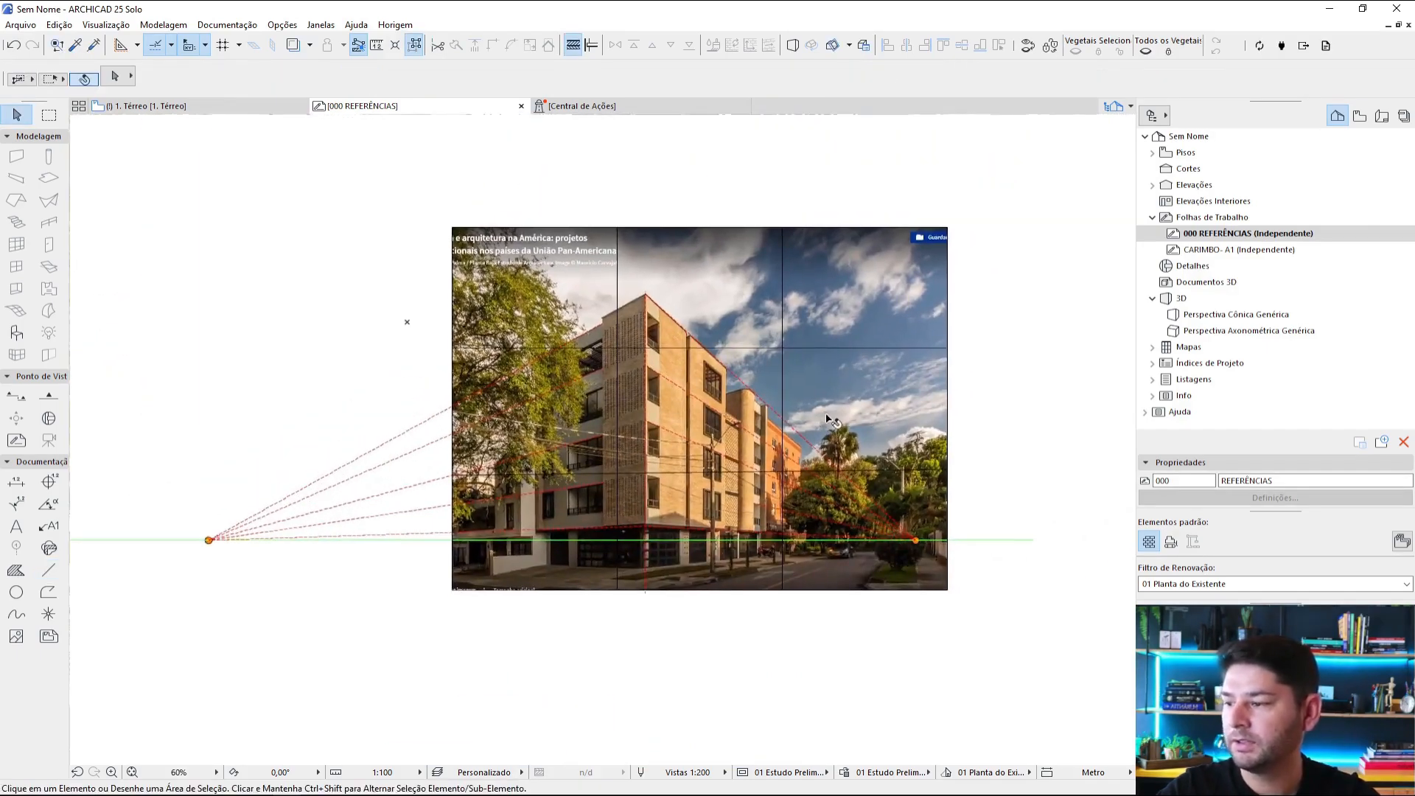
pyautogui.scroll(3, 733, 529)
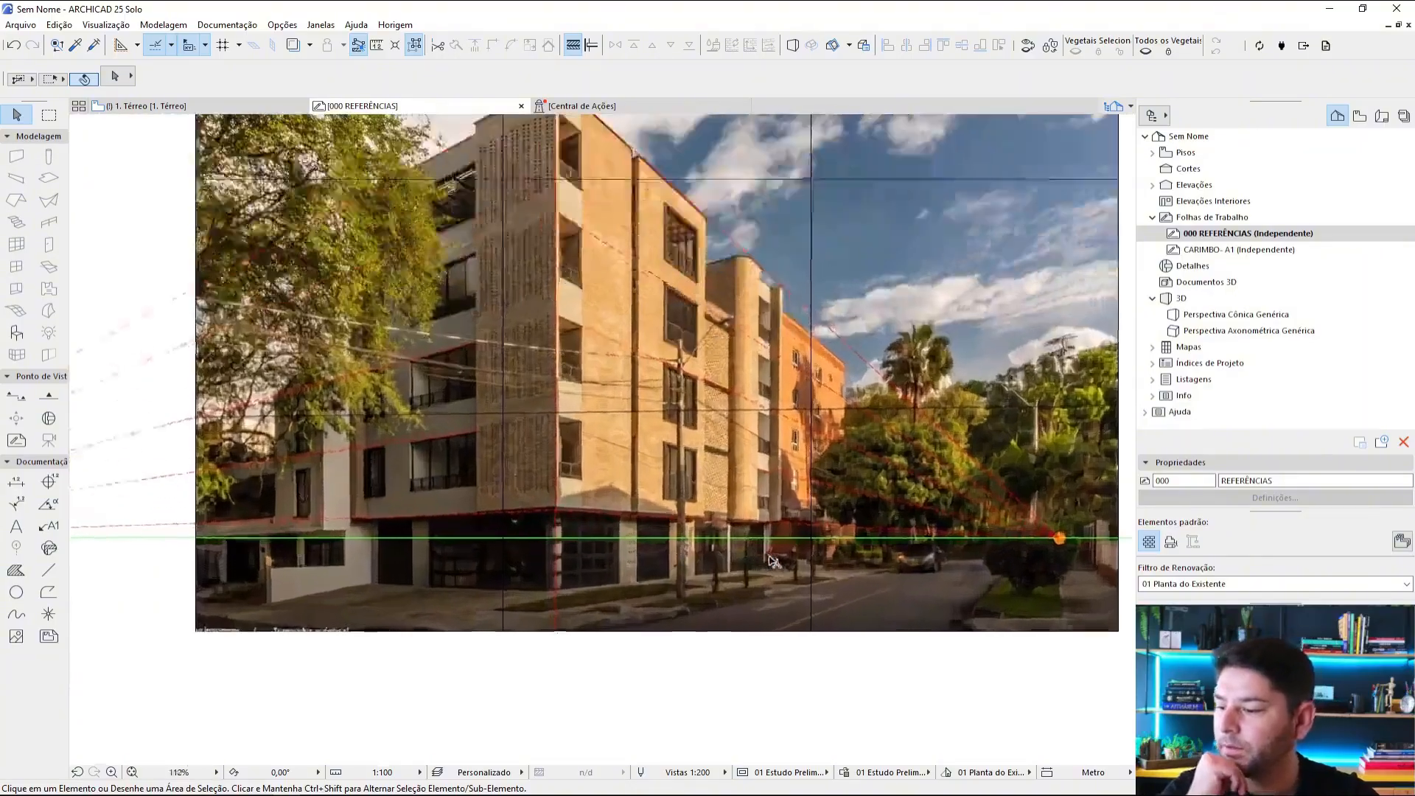
pyautogui.scroll(-3, 840, 457)
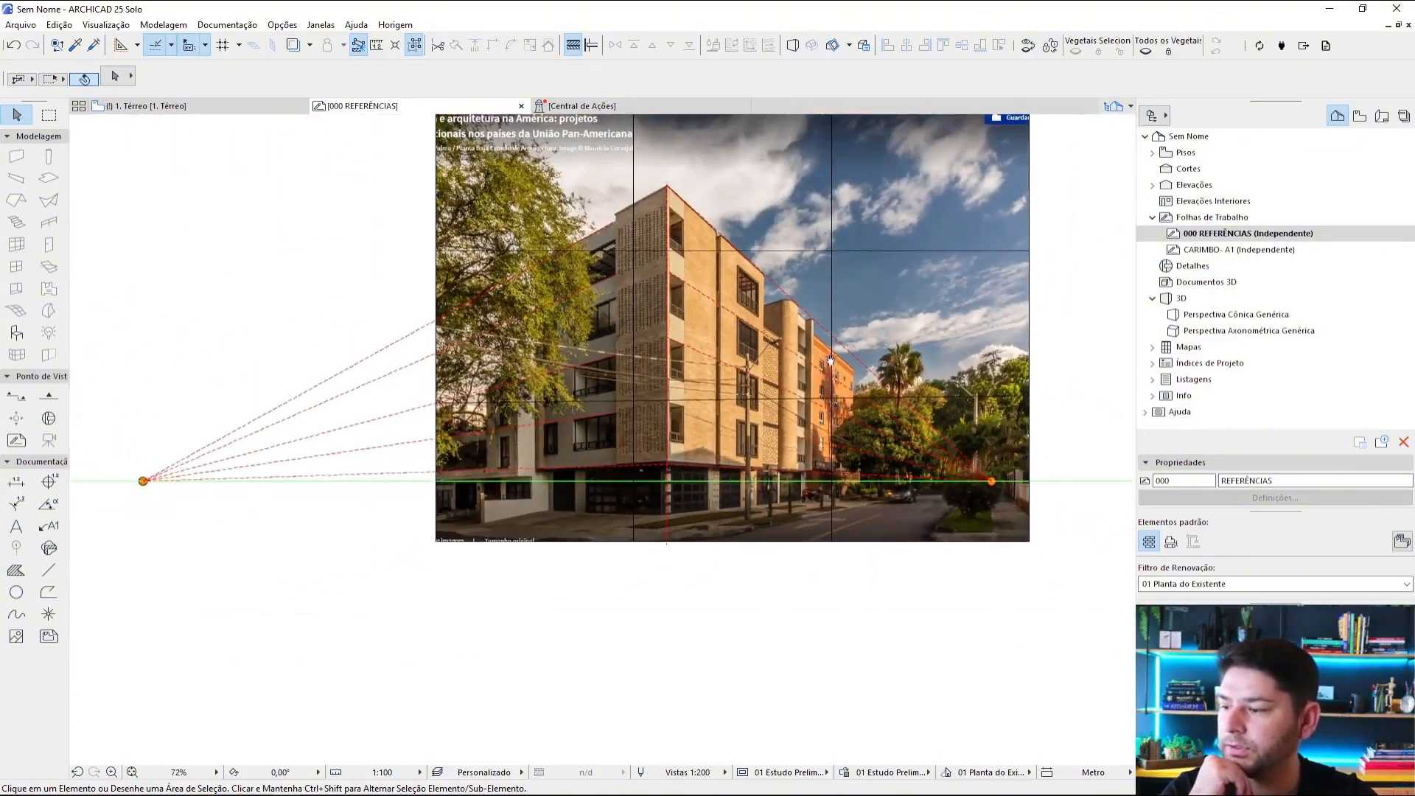
pyautogui.moveTo(832, 360); pyautogui.dragTo(818, 442, button='middle')
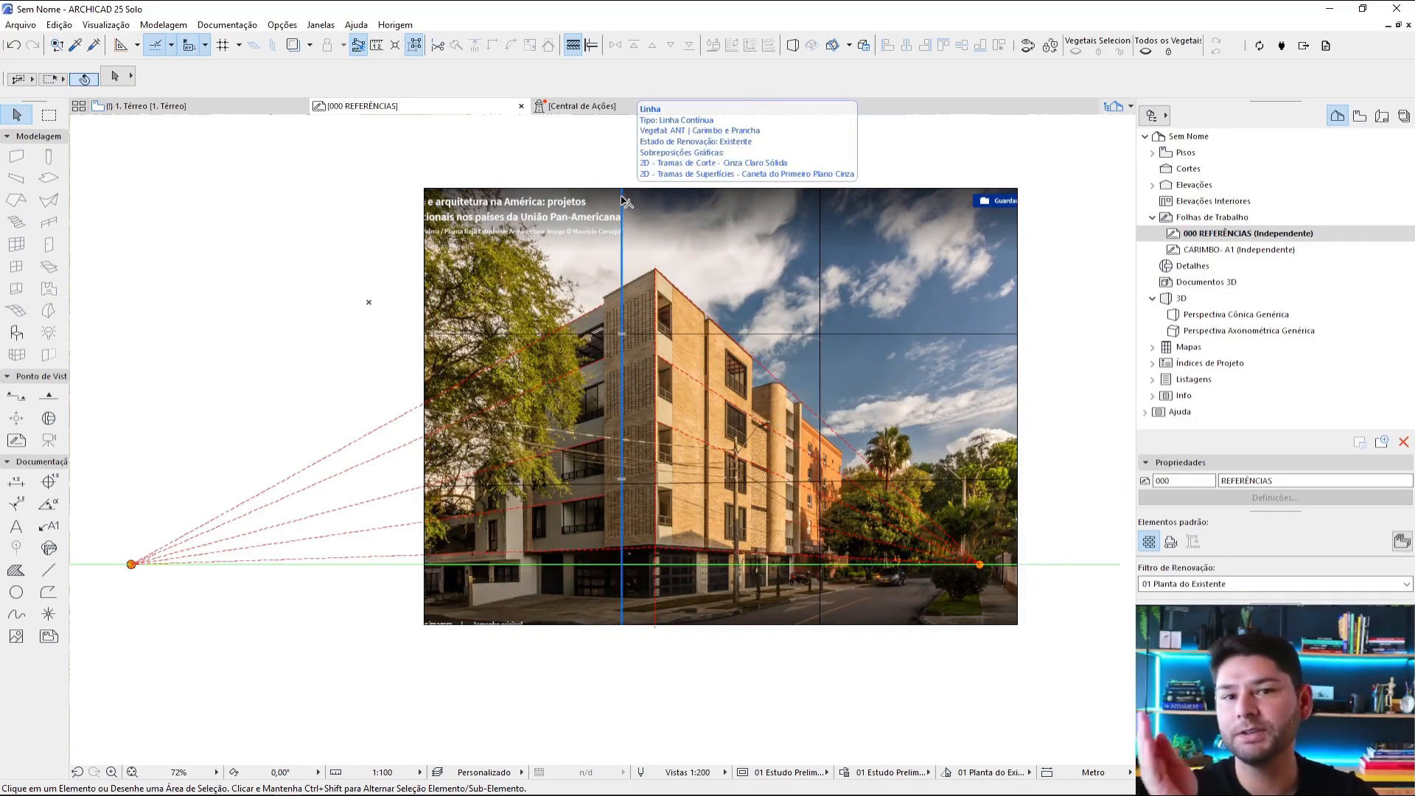
pyautogui.scroll(3, 615, 297)
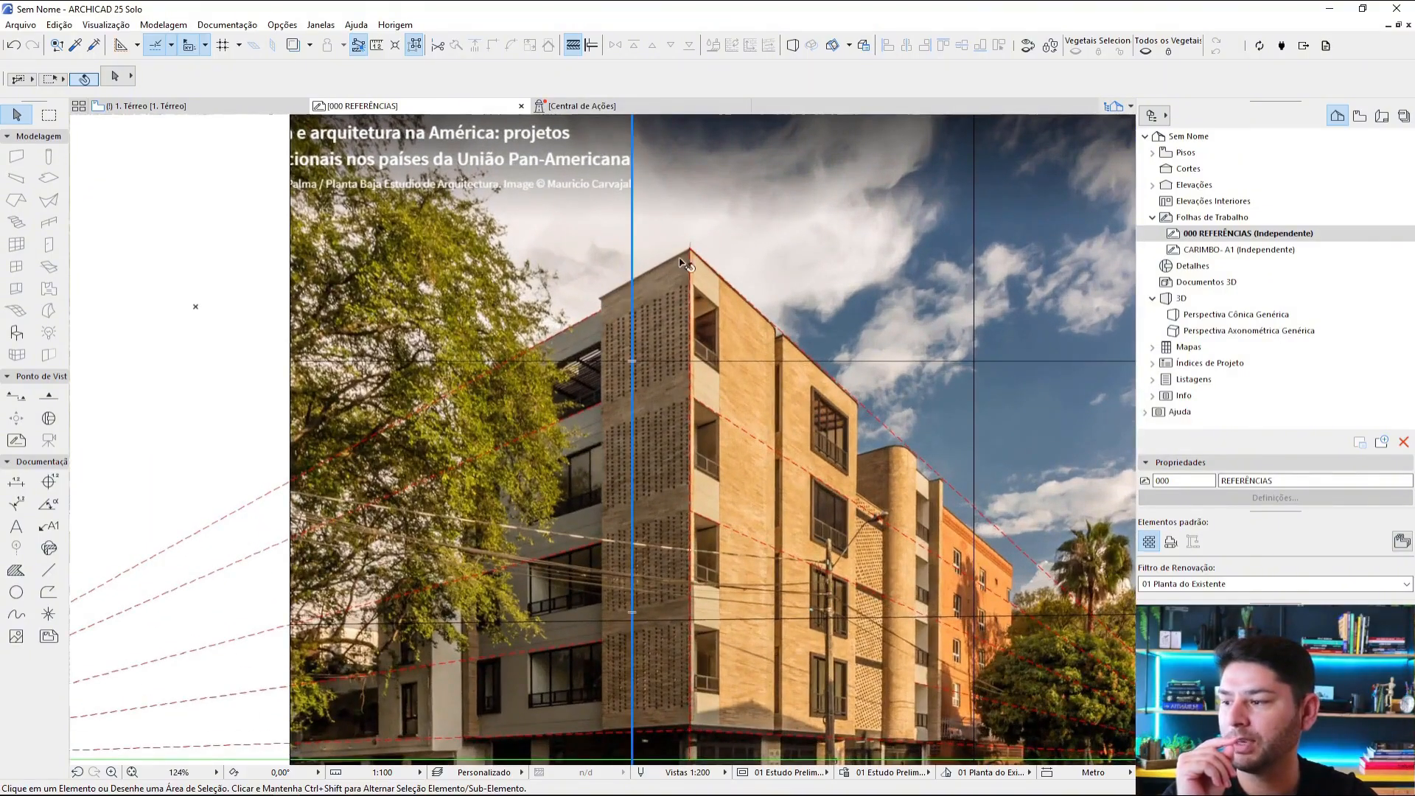
pyautogui.scroll(-3, 713, 280)
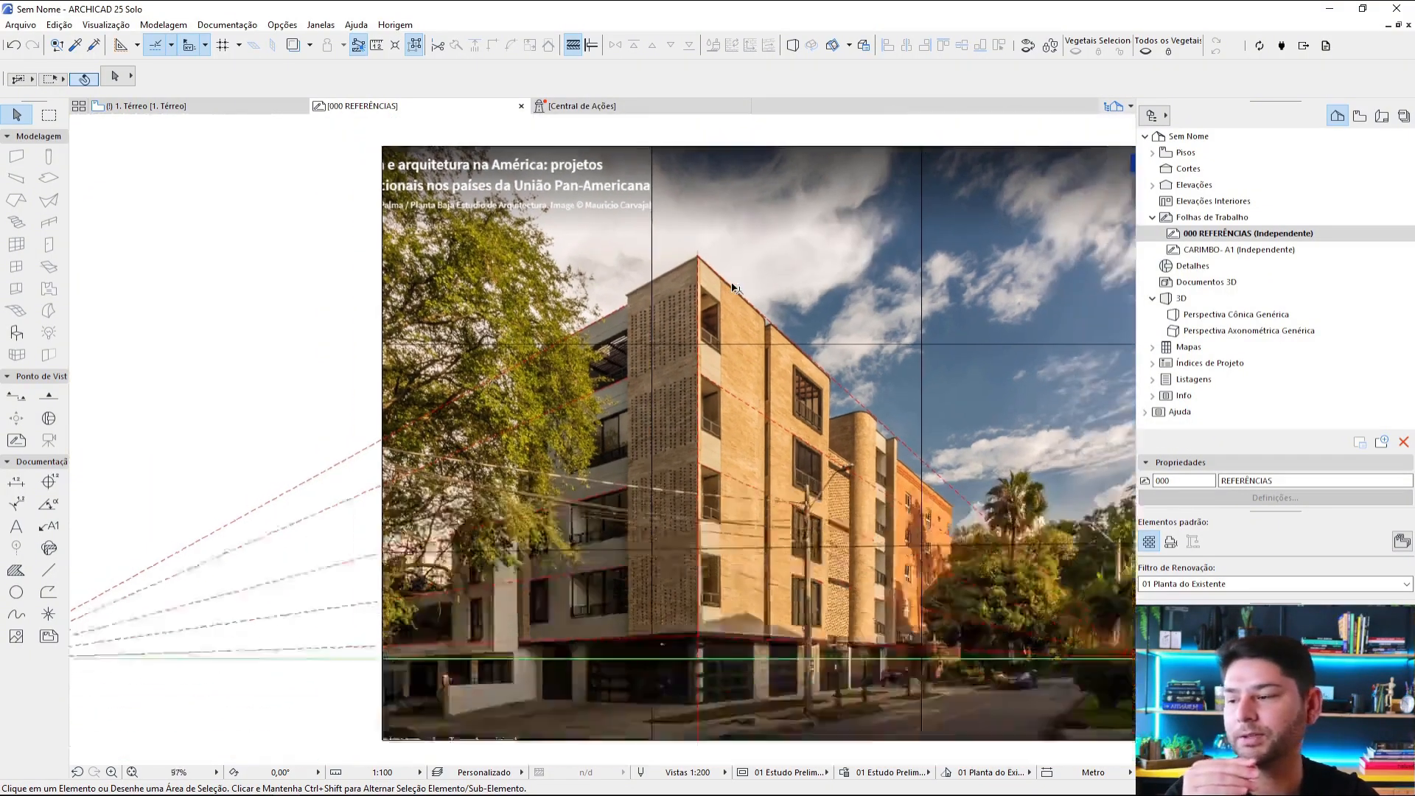
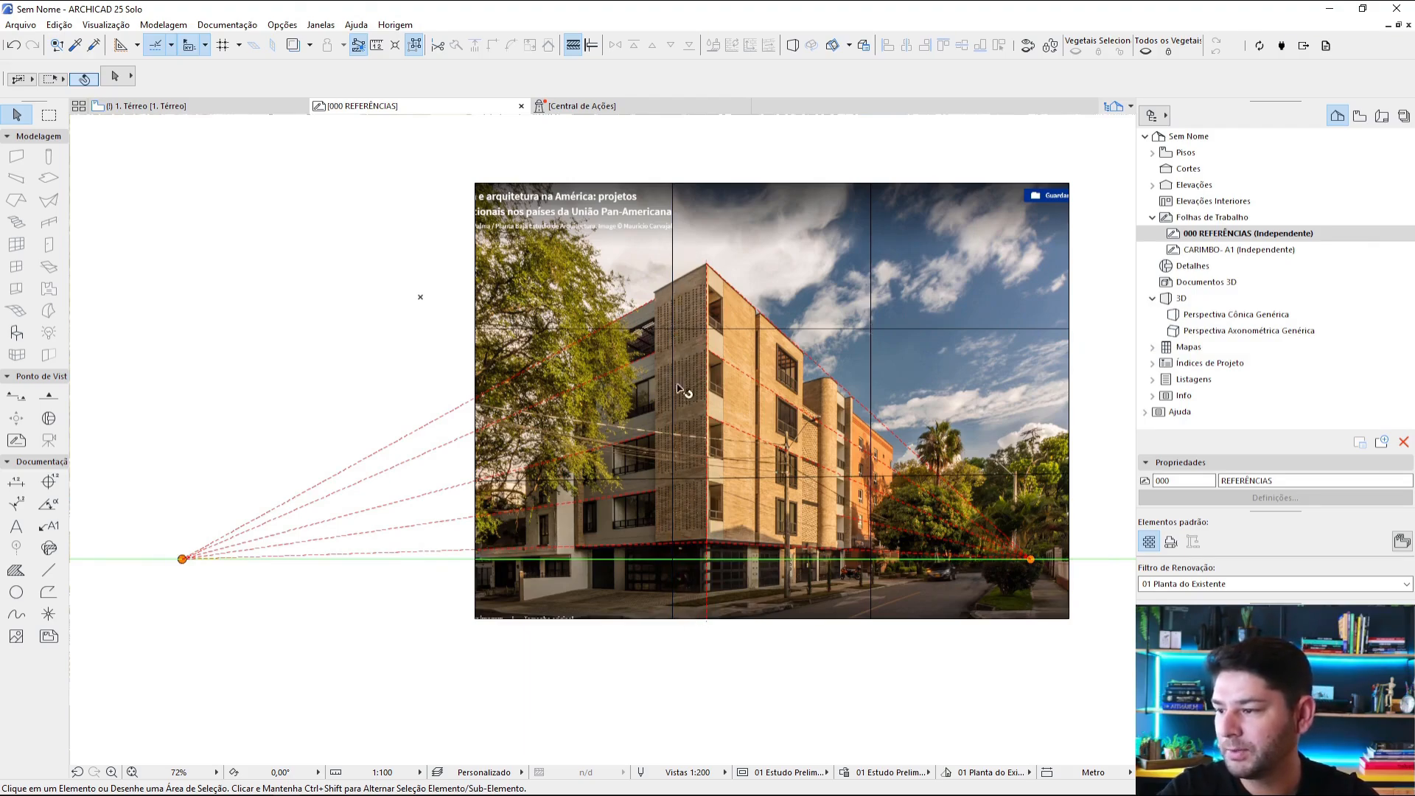
# Step: Examine the perspective and thirds lines of the corner building and pink facade photos, and view the unmarked white courtyard building photo
pyautogui.scroll(4, 805, 591)
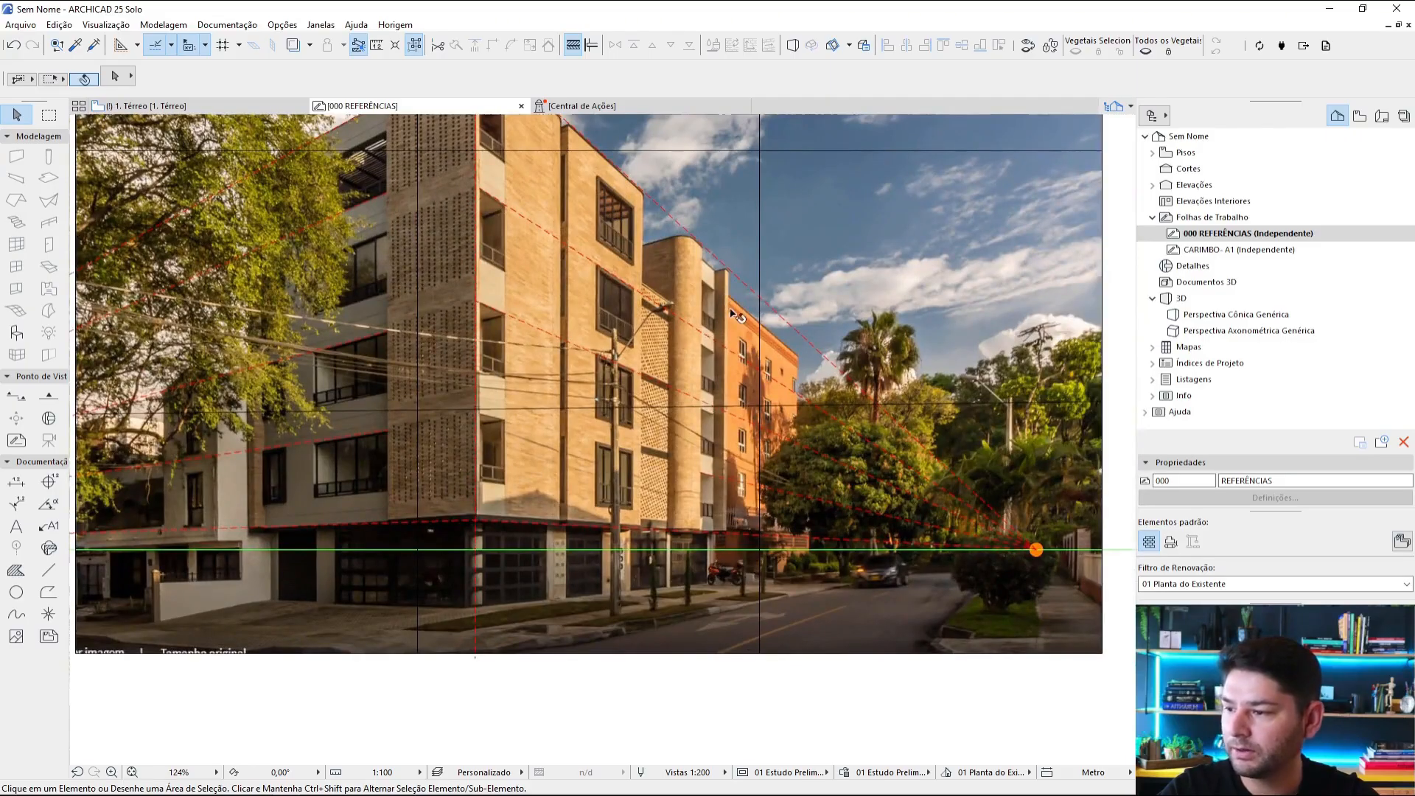
pyautogui.scroll(-5, 782, 335)
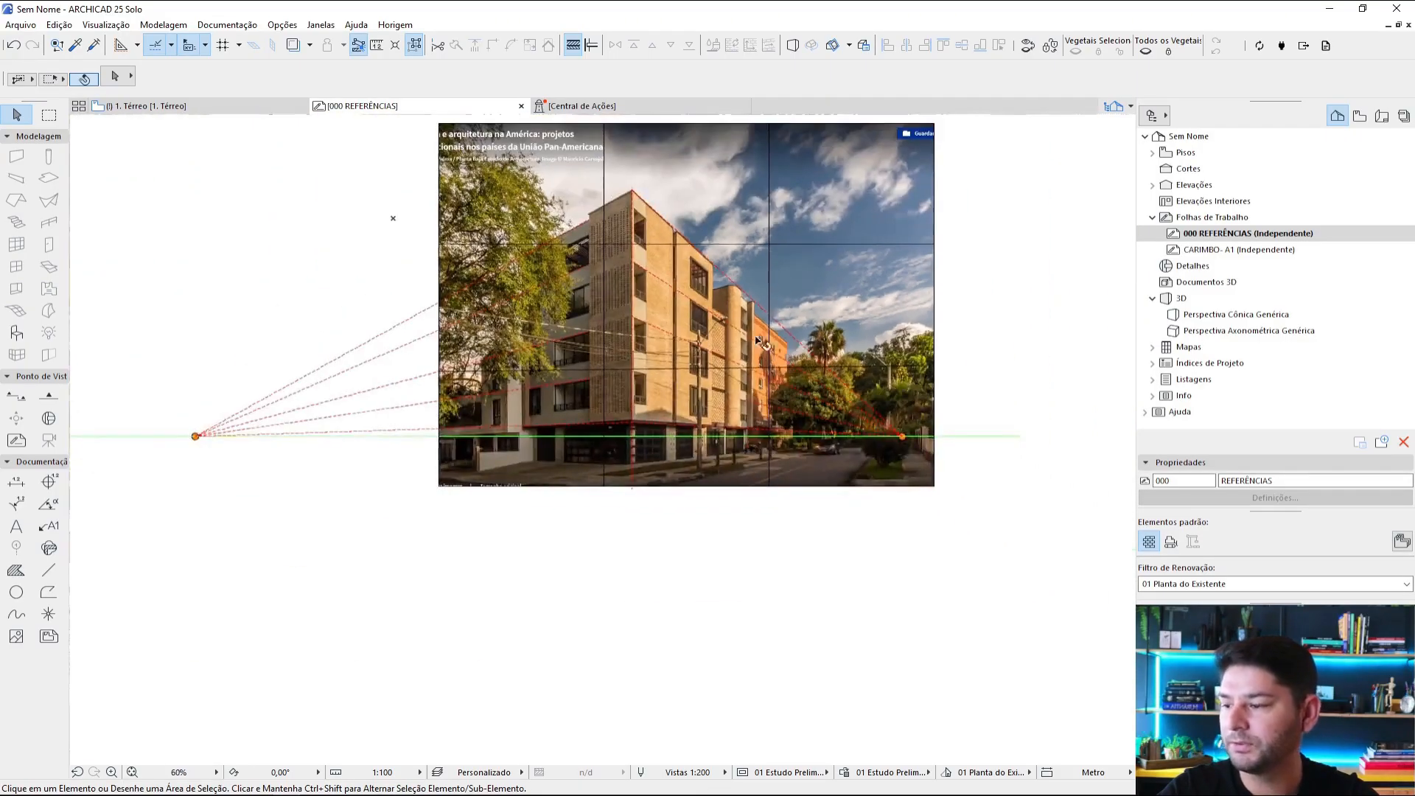
pyautogui.moveTo(783, 335); pyautogui.dragTo(837, 348, button='middle')
pyautogui.scroll(-3, 783, 408)
pyautogui.scroll(5, 683, 634)
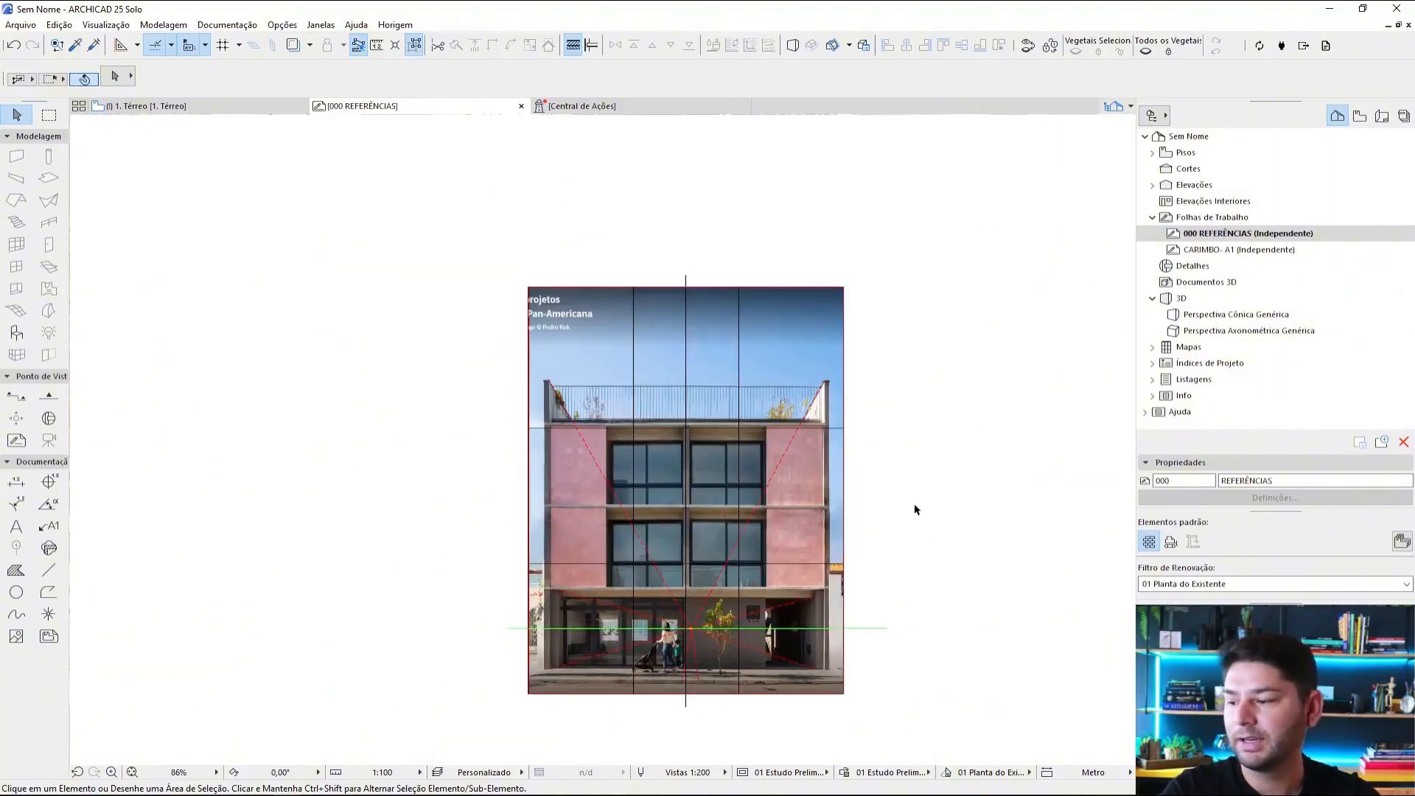
pyautogui.moveTo(920, 420); pyautogui.dragTo(922, 252, button='middle')
pyautogui.scroll(-3, 922, 252)
pyautogui.moveTo(917, 379); pyautogui.dragTo(921, 155, button='middle')
pyautogui.moveTo(851, 528); pyautogui.dragTo(838, 410, button='middle')
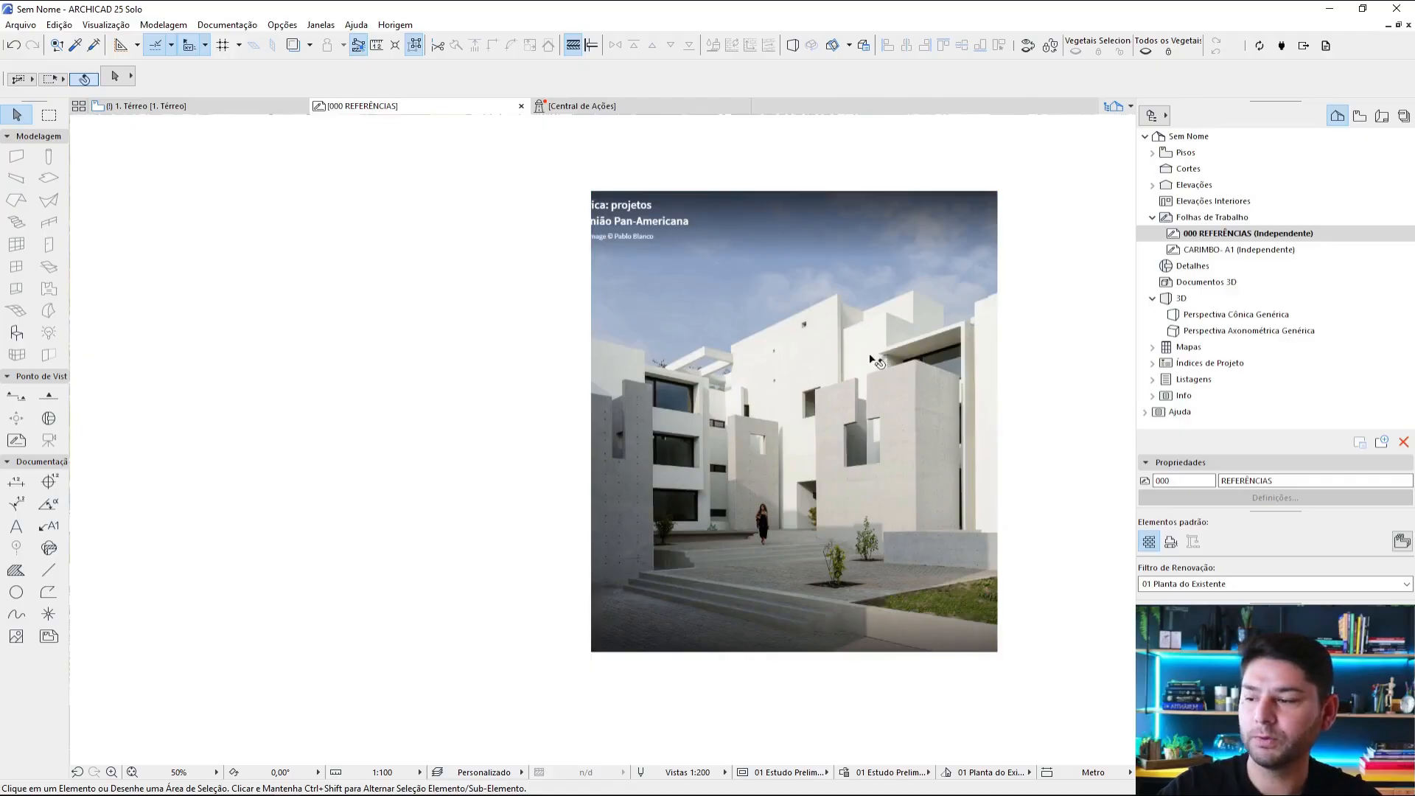
pyautogui.scroll(-1, 840, 188)
pyautogui.moveTo(845, 179); pyautogui.dragTo(820, 518, button='middle')
# Step: Trace the sloping top edge of the tall white wall in the courtyard photo, using the pink facade's red dashed perspective-line style
pyautogui.press('l')
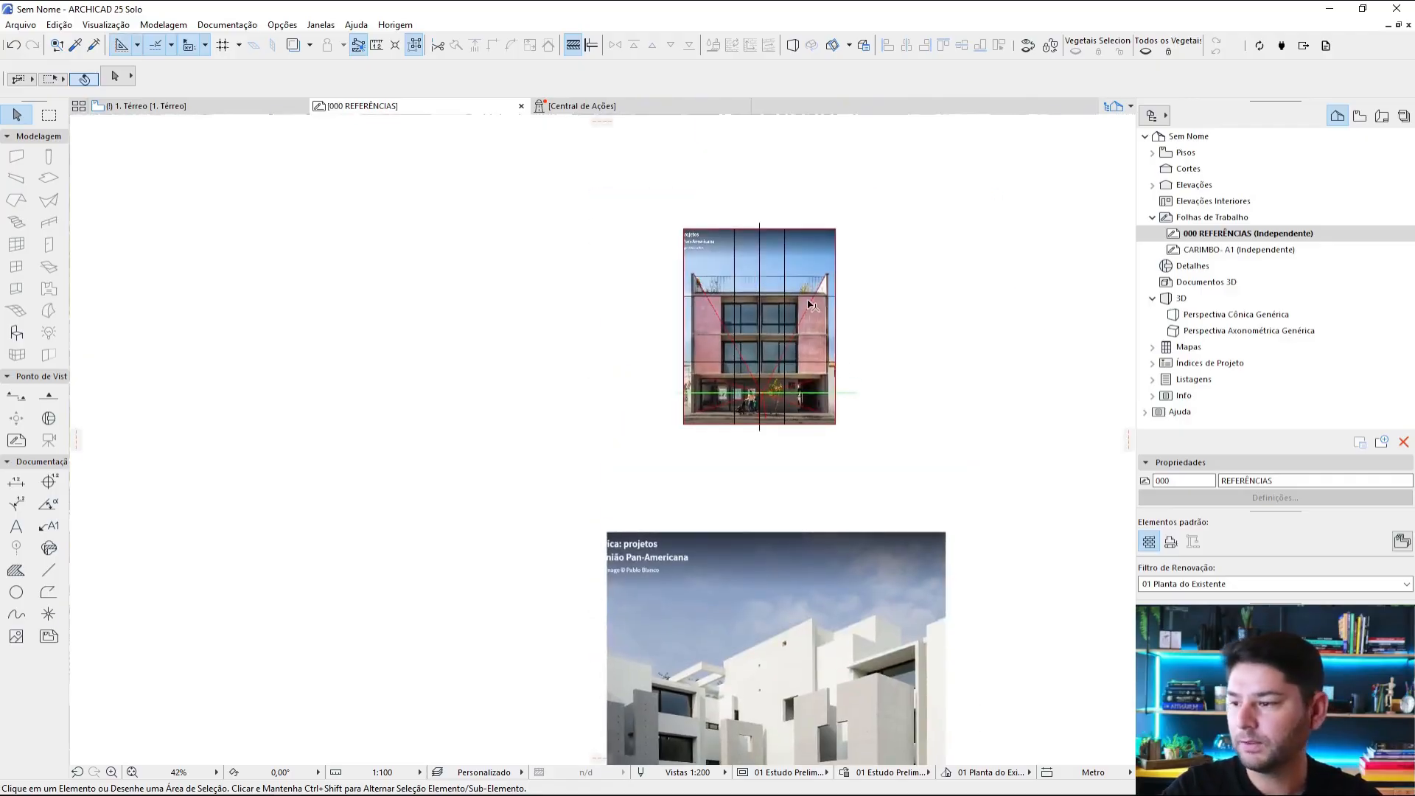
pyautogui.press('l')
pyautogui.scroll(3, 808, 303)
pyautogui.keyDown('alt'); pyautogui.click(809, 303); pyautogui.keyUp('alt')
pyautogui.scroll(-2, 810, 309)
pyautogui.moveTo(823, 378); pyautogui.dragTo(855, 190, button='middle')
pyautogui.scroll(4, 835, 518)
pyautogui.moveTo(835, 518); pyautogui.dragTo(908, 324, button='middle')
pyautogui.scroll(4, 908, 324)
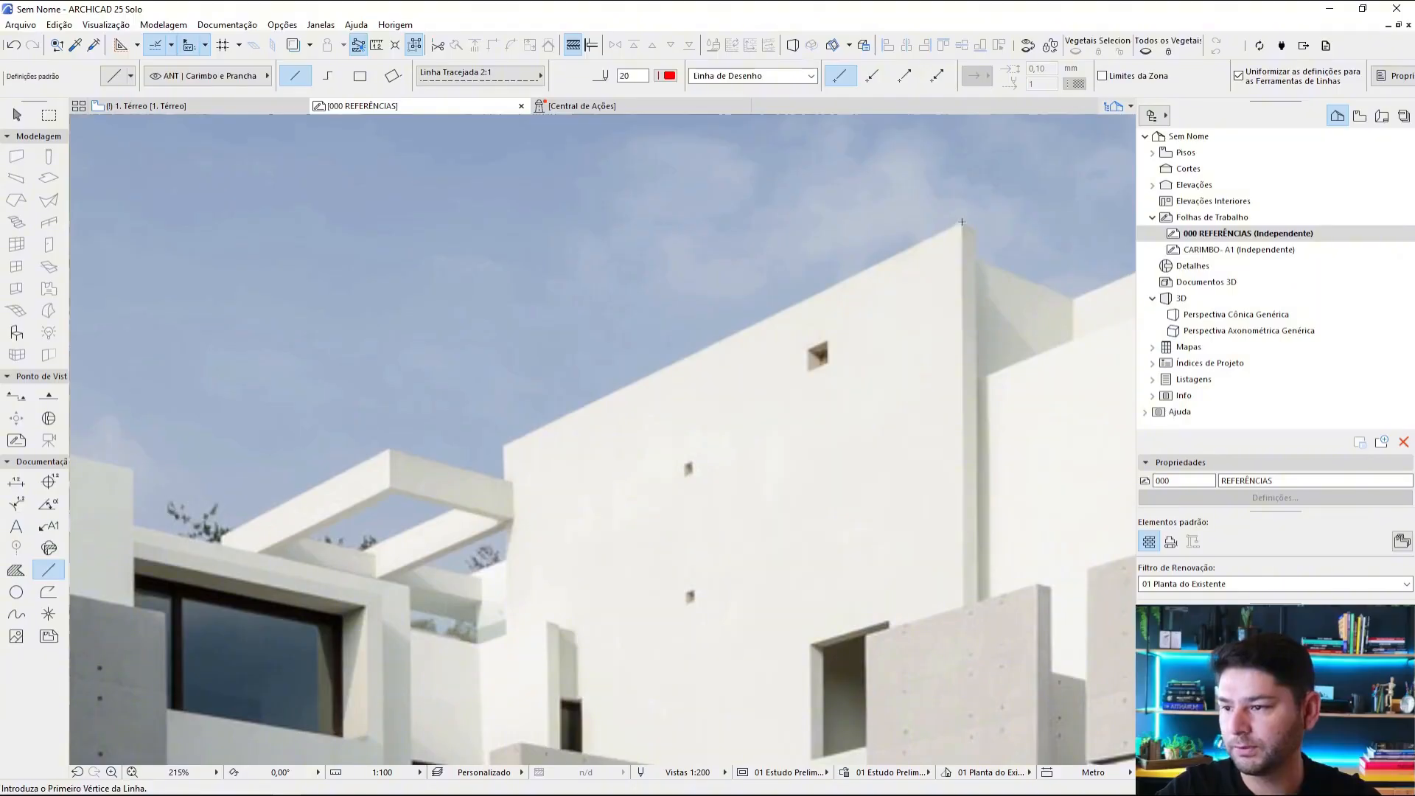
pyautogui.click(961, 222)
pyautogui.click(504, 444)
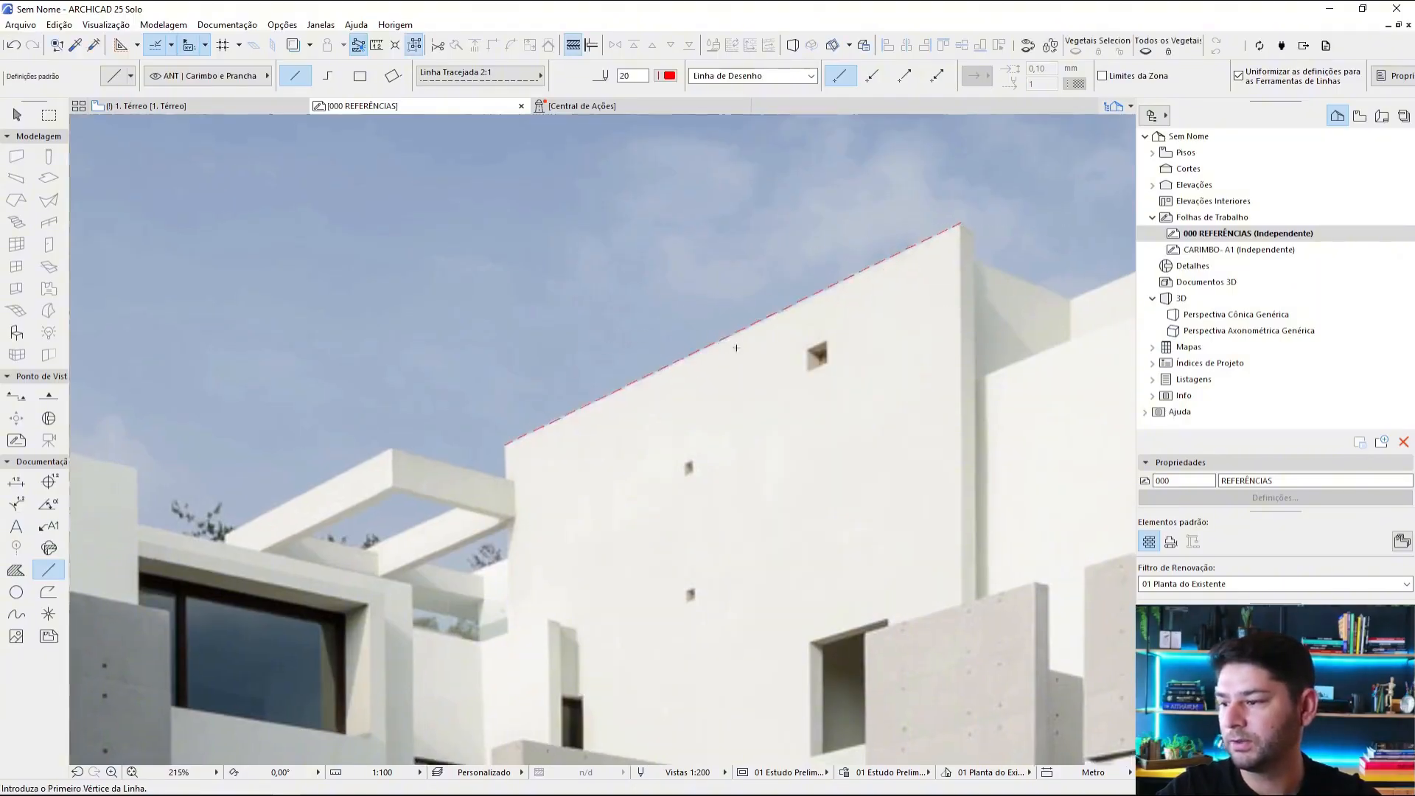
# Step: Trace the lawn's front edge in the courtyard photo with a red dashed line from the photo's border to the paving corner
pyautogui.scroll(-4, 735, 347)
pyautogui.scroll(3, 995, 456)
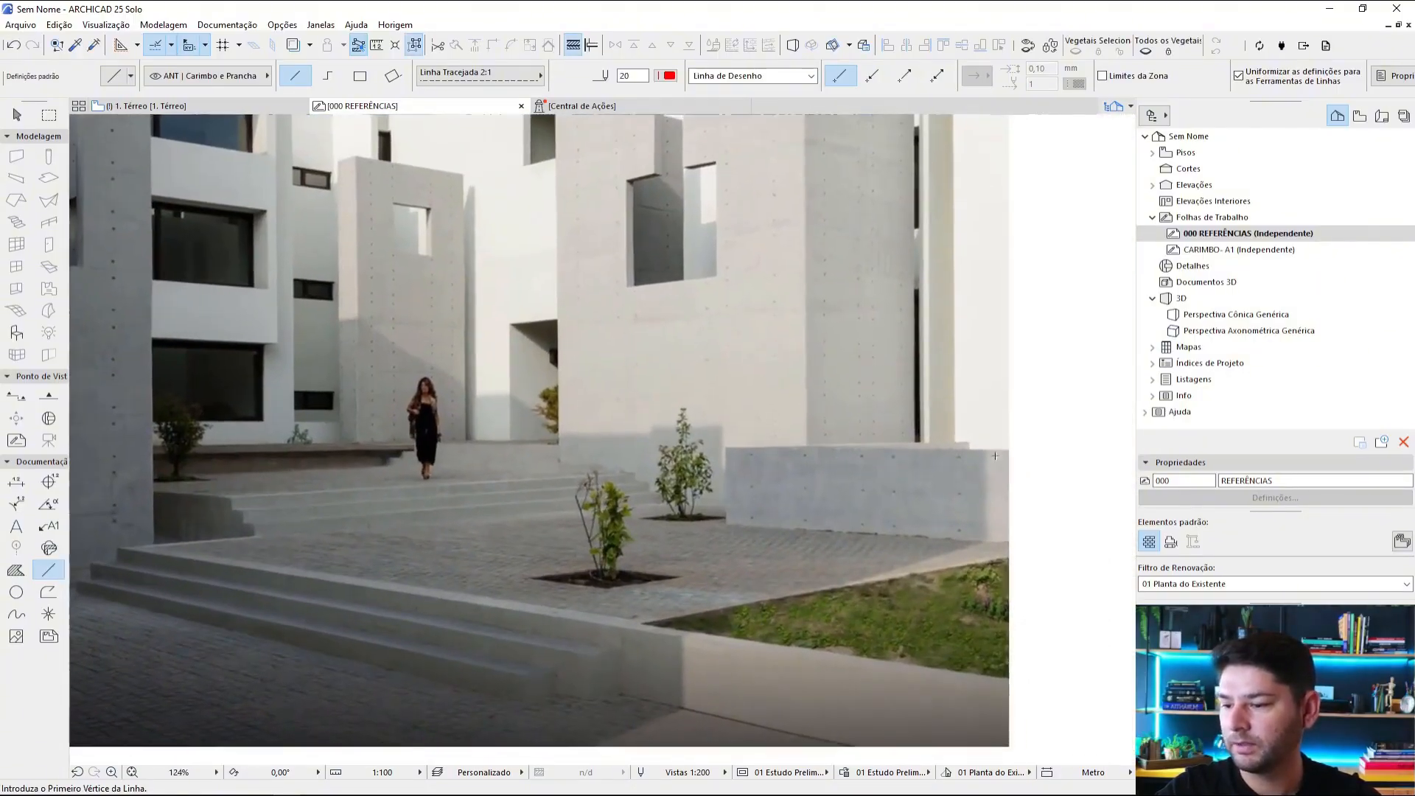
pyautogui.moveTo(899, 677); pyautogui.dragTo(894, 548, button='middle')
pyautogui.click(1004, 551)
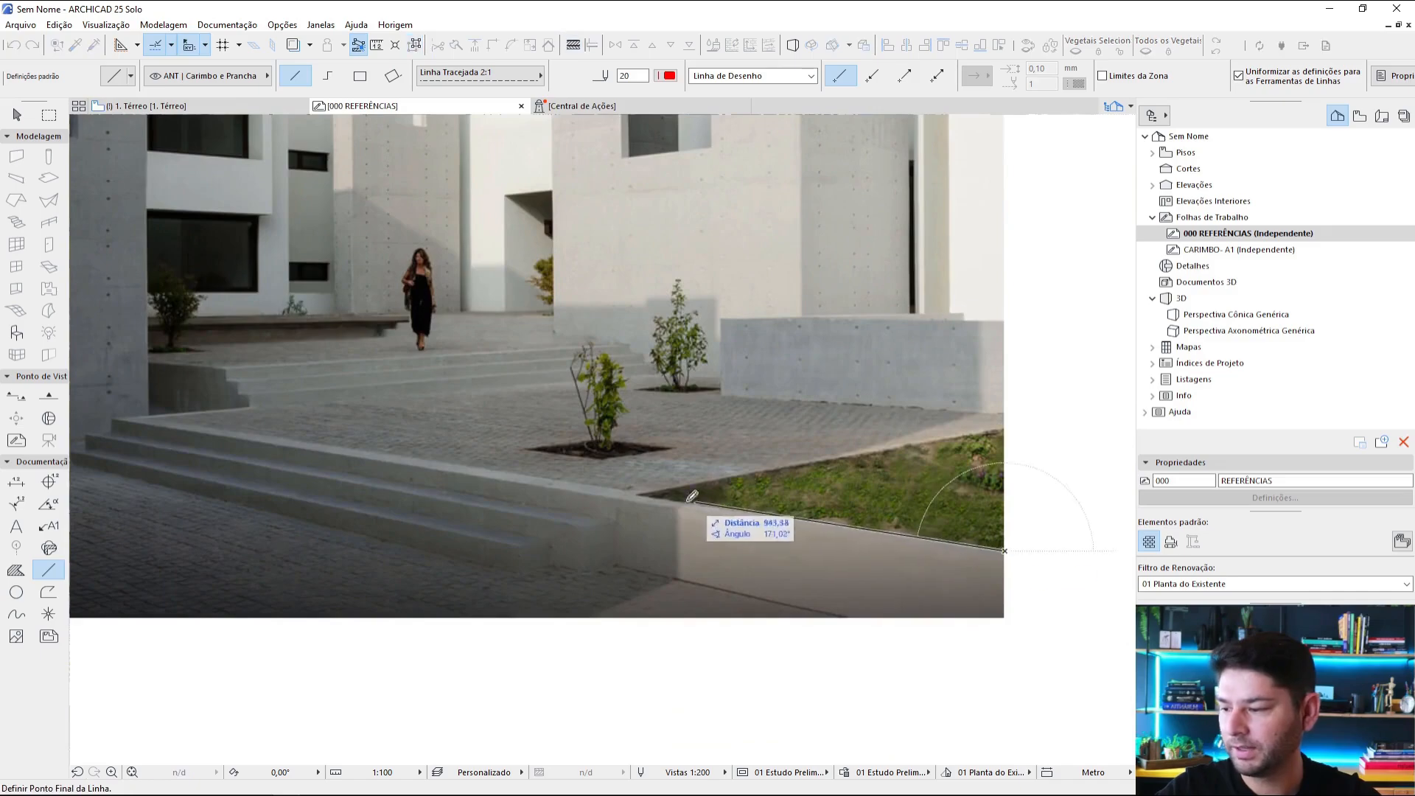
pyautogui.click(637, 495)
pyautogui.press('Escape')
# Step: Intersect the roof-edge and lawn-edge lines so they meet outside the courtyard photo as a vanishing point
pyautogui.scroll(-3, 826, 562)
pyautogui.click(811, 545)
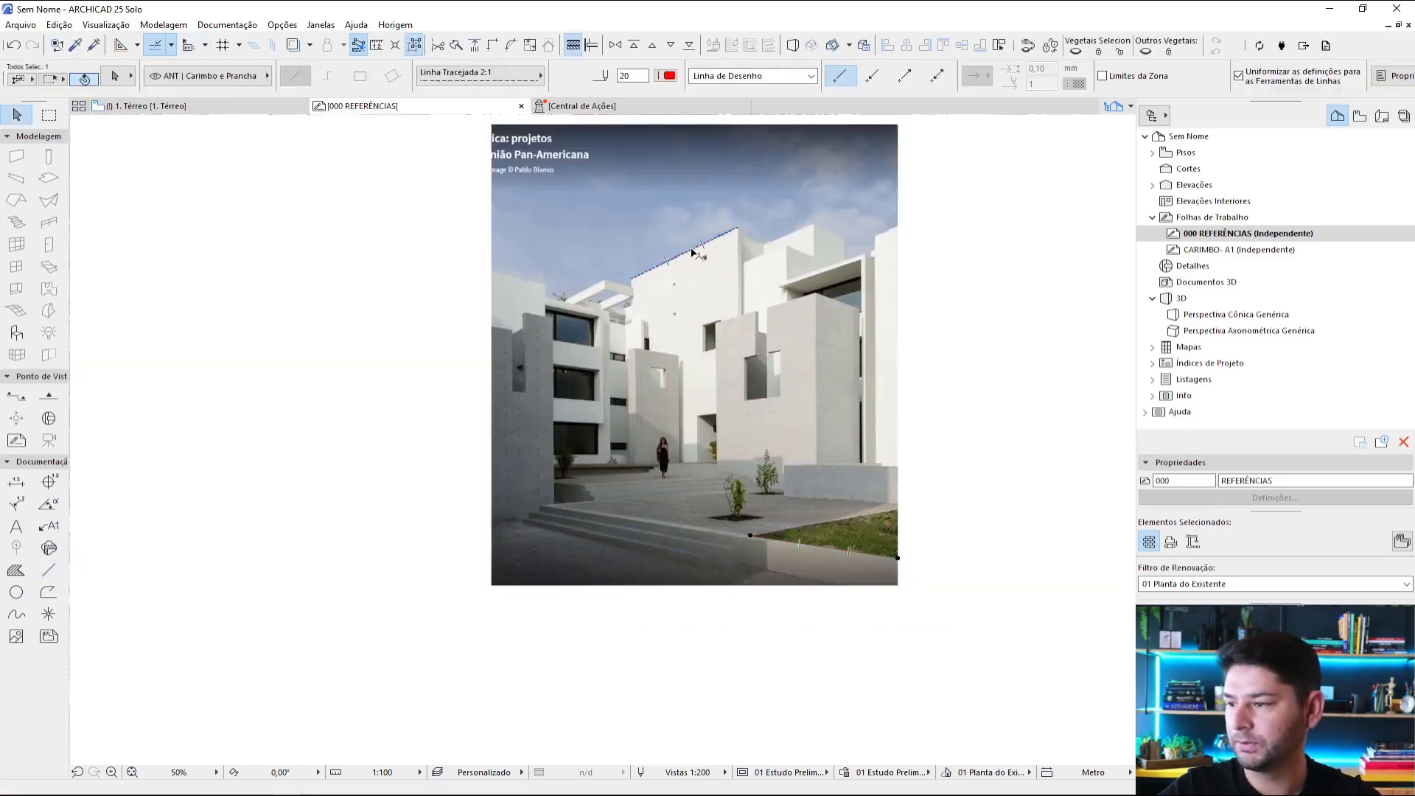
pyautogui.press('i')
pyautogui.click(249, 437)
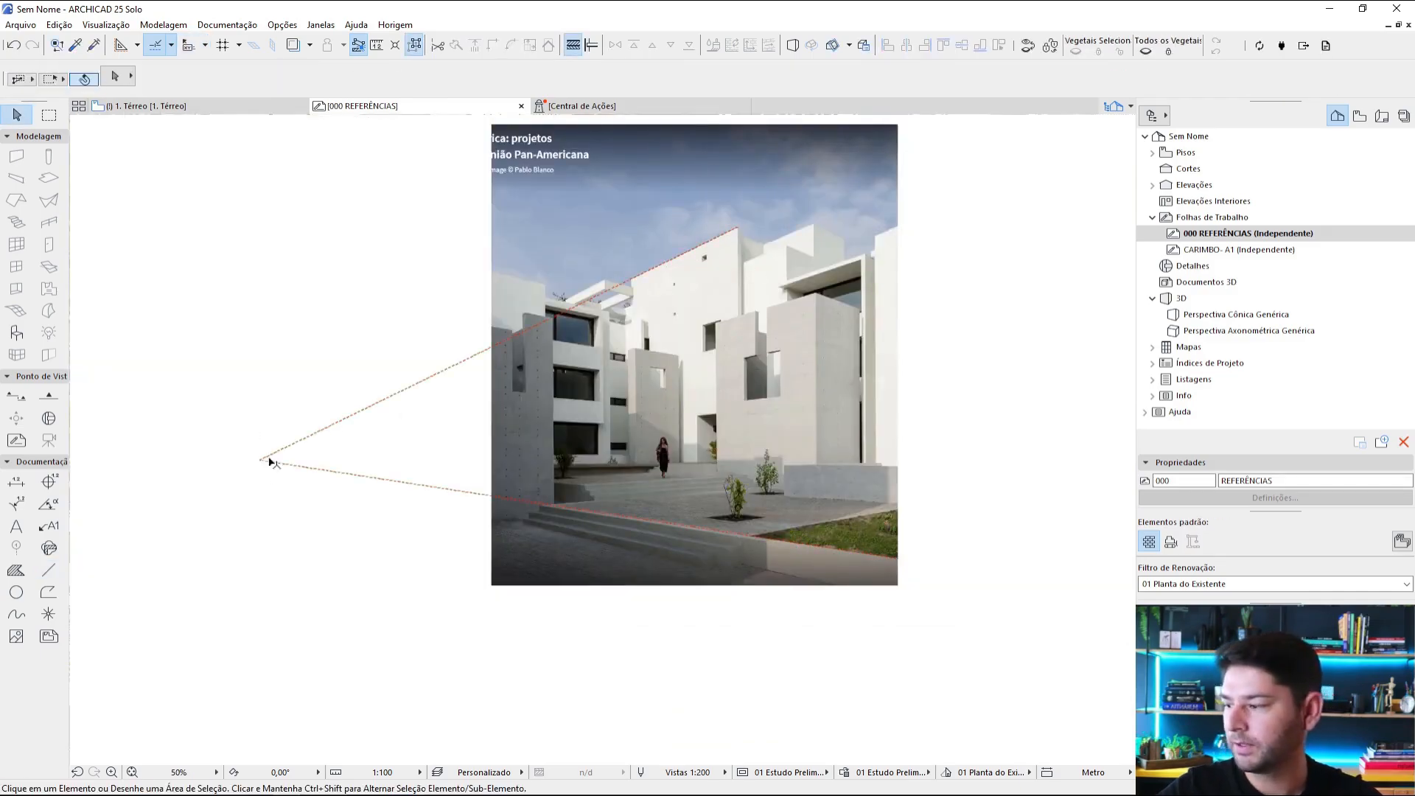
# Step: Draw a horizontal horizon line from the left vanishing point across the courtyard photo, using the pink facade's green horizon style
pyautogui.scroll(-3, 770, 357)
pyautogui.moveTo(767, 141); pyautogui.dragTo(724, 377, button='middle')
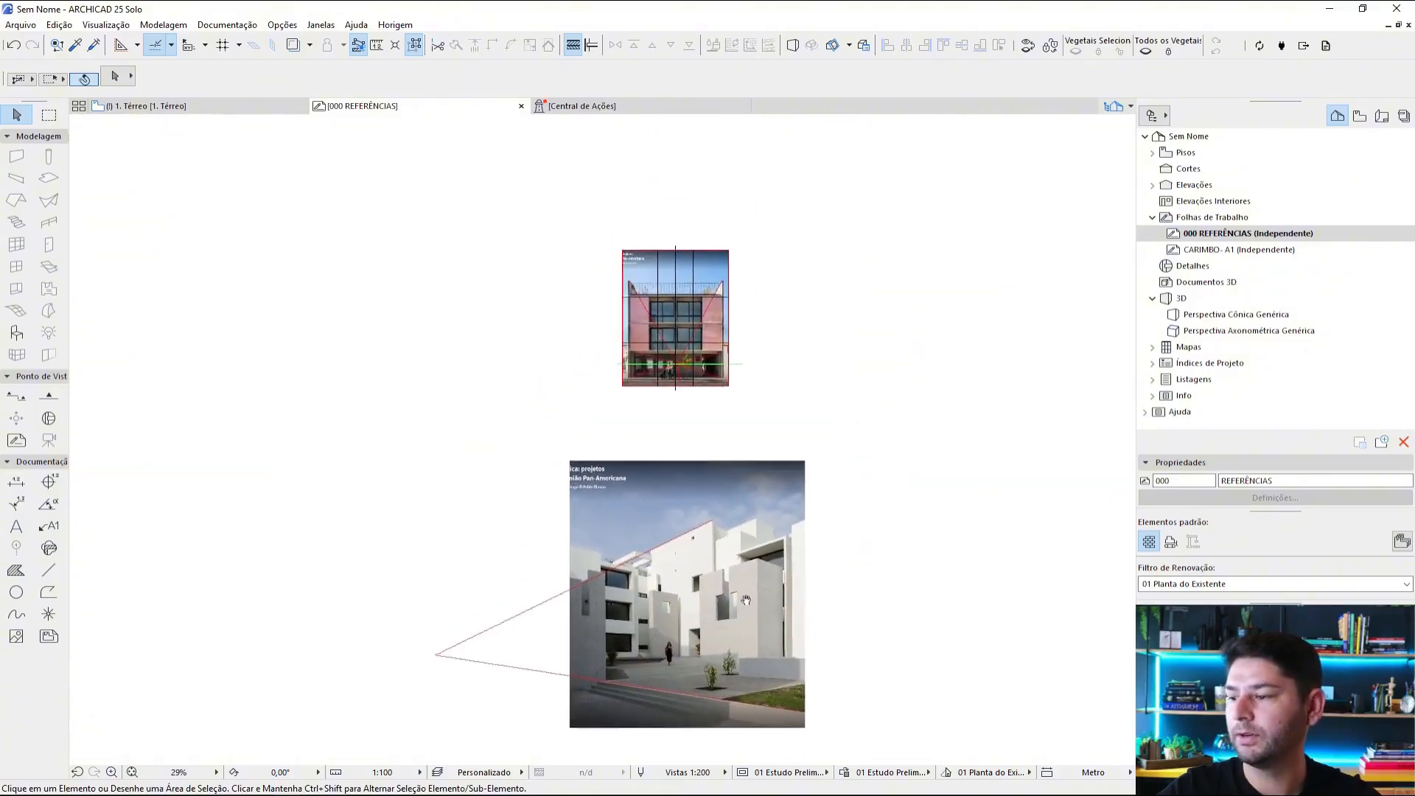
pyautogui.scroll(5, 711, 336)
pyautogui.keyDown('alt'); pyautogui.click(761, 403); pyautogui.keyUp('alt')
pyautogui.moveTo(794, 478); pyautogui.dragTo(932, 167, button='middle')
pyautogui.moveTo(439, 536); pyautogui.dragTo(577, 159, button='middle')
# Step: Draw red dashed perspective lines along both top edges of the large front concrete volume, starting from the left vanishing point
pyautogui.click(298, 453)
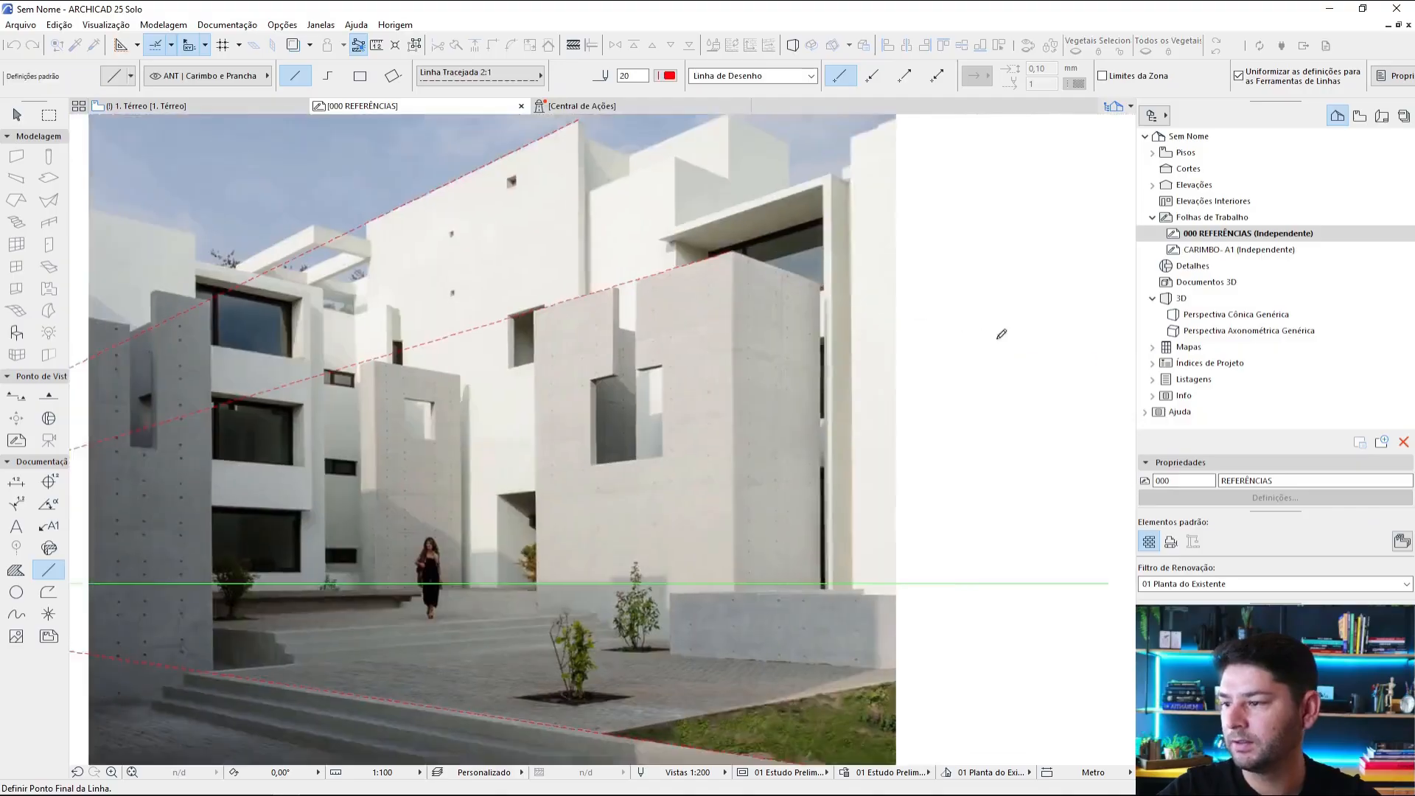
pyautogui.scroll(6, 872, 319)
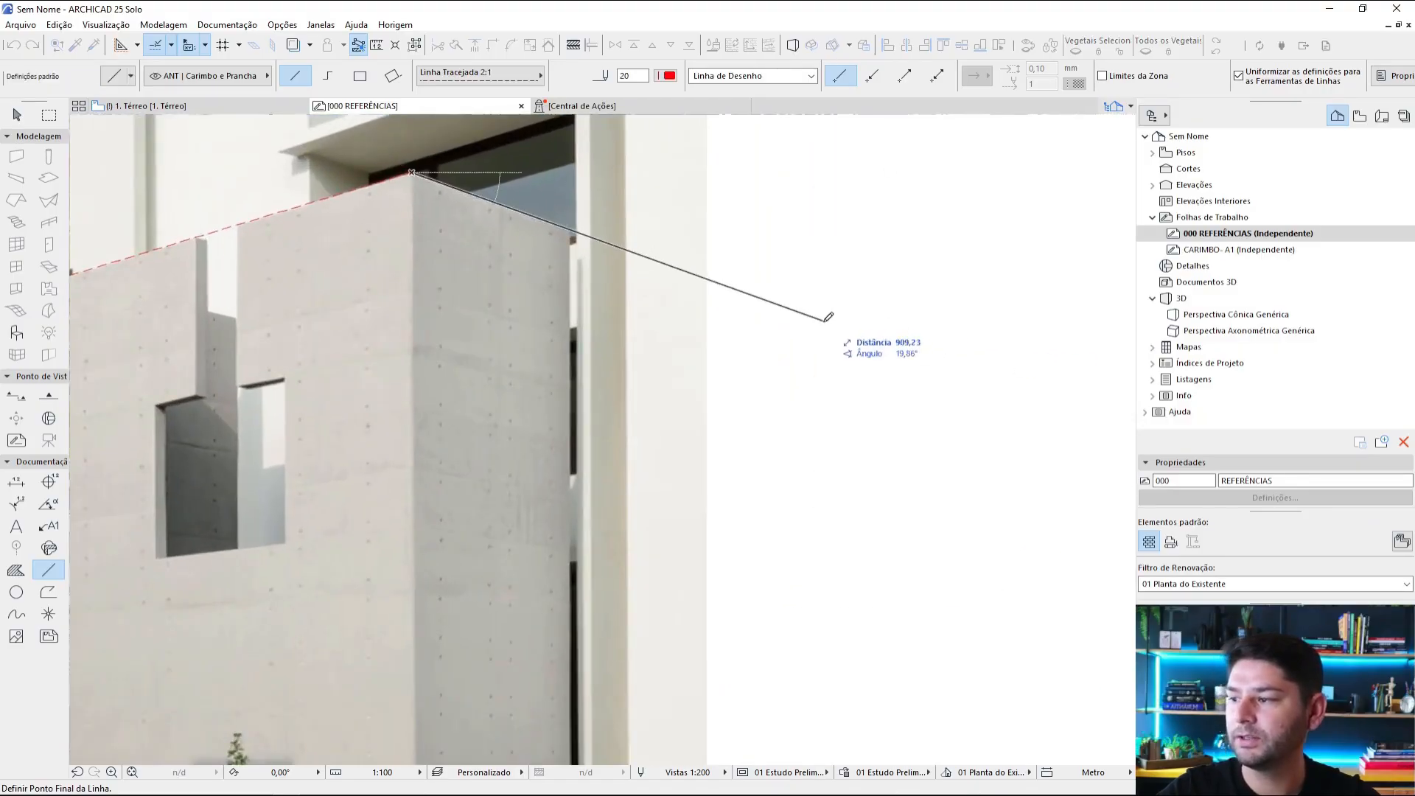
pyautogui.click(827, 318)
# Step: Trace the descending top edge of the highest rear white volume with a red dashed perspective line
pyautogui.scroll(-5, 885, 346)
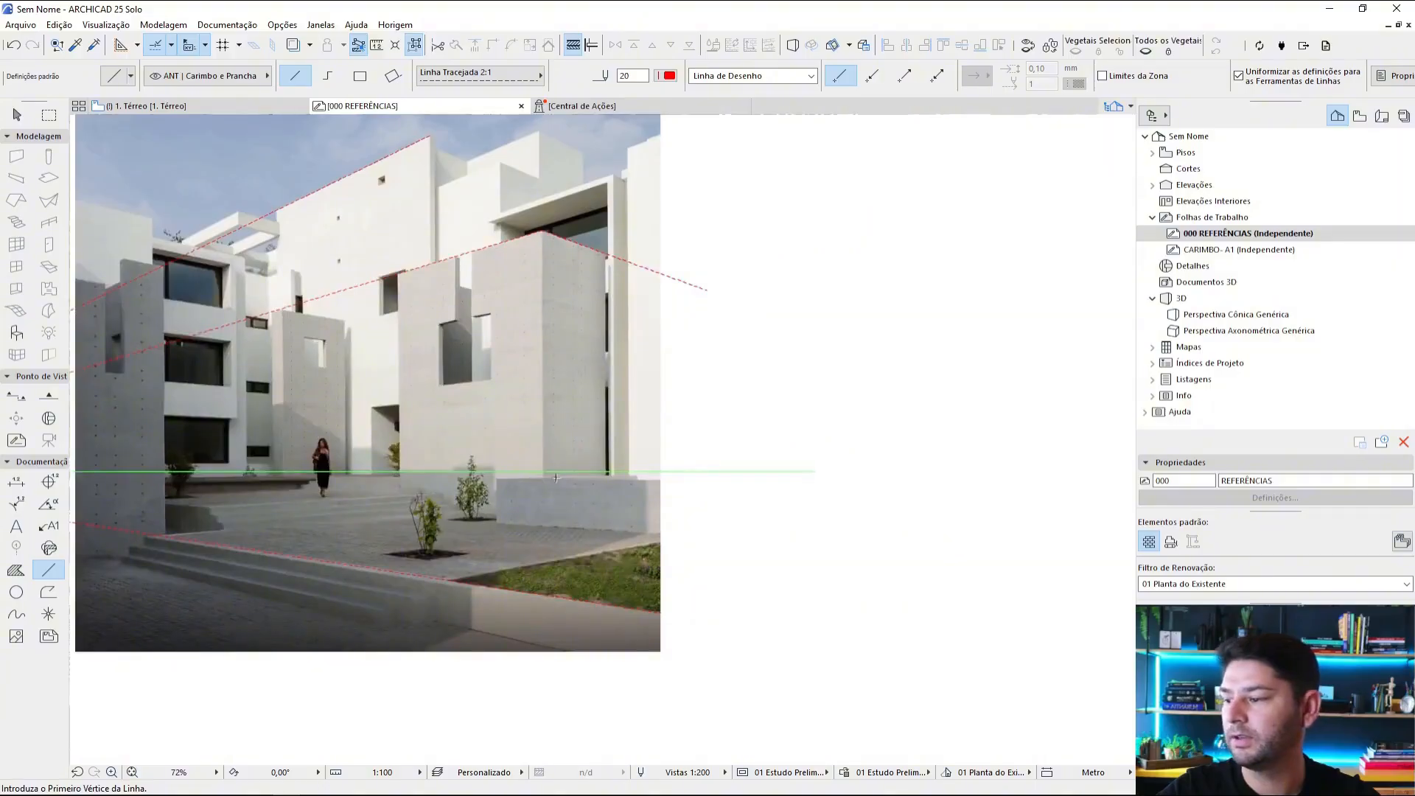
pyautogui.scroll(4, 465, 594)
pyautogui.scroll(-1, 593, 398)
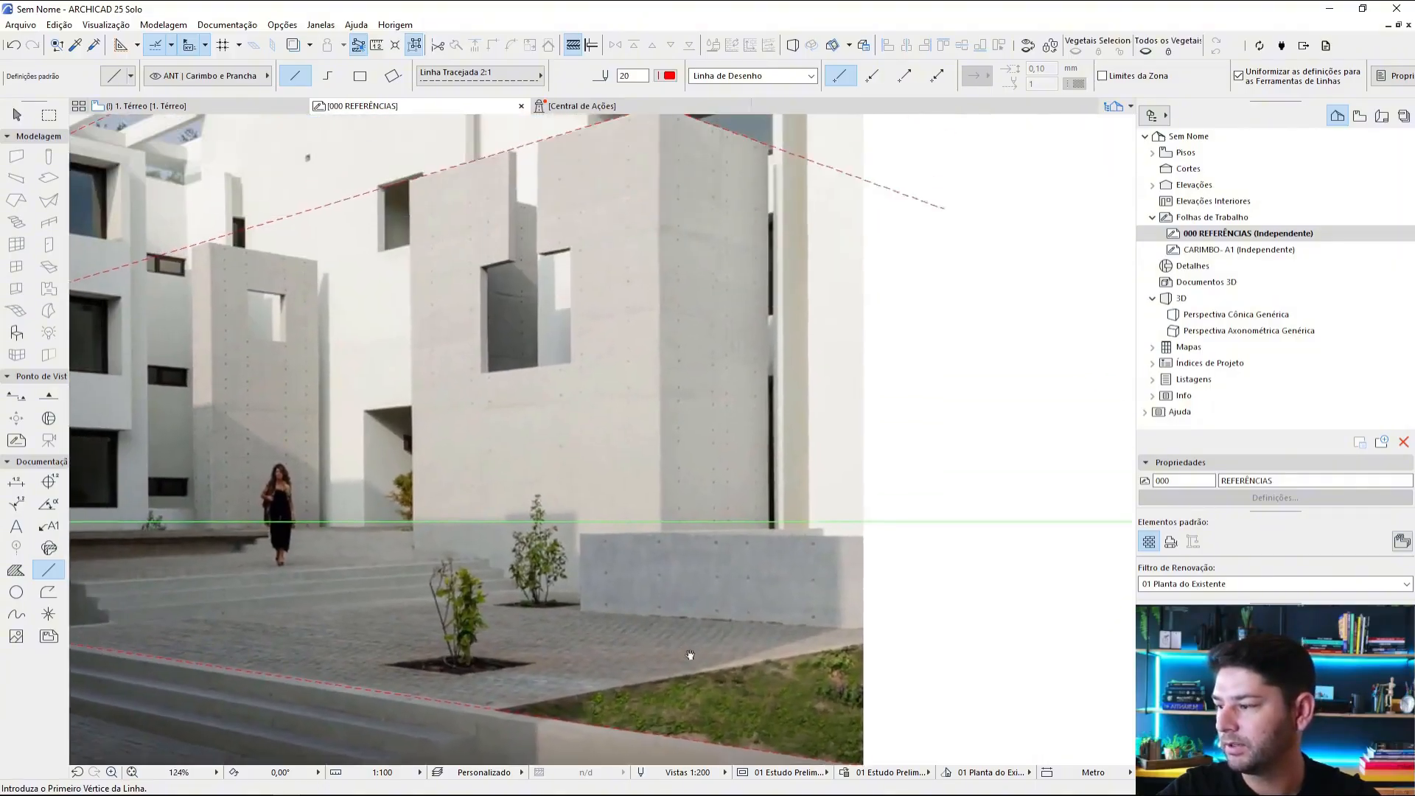
pyautogui.moveTo(593, 397); pyautogui.dragTo(584, 630, button='middle')
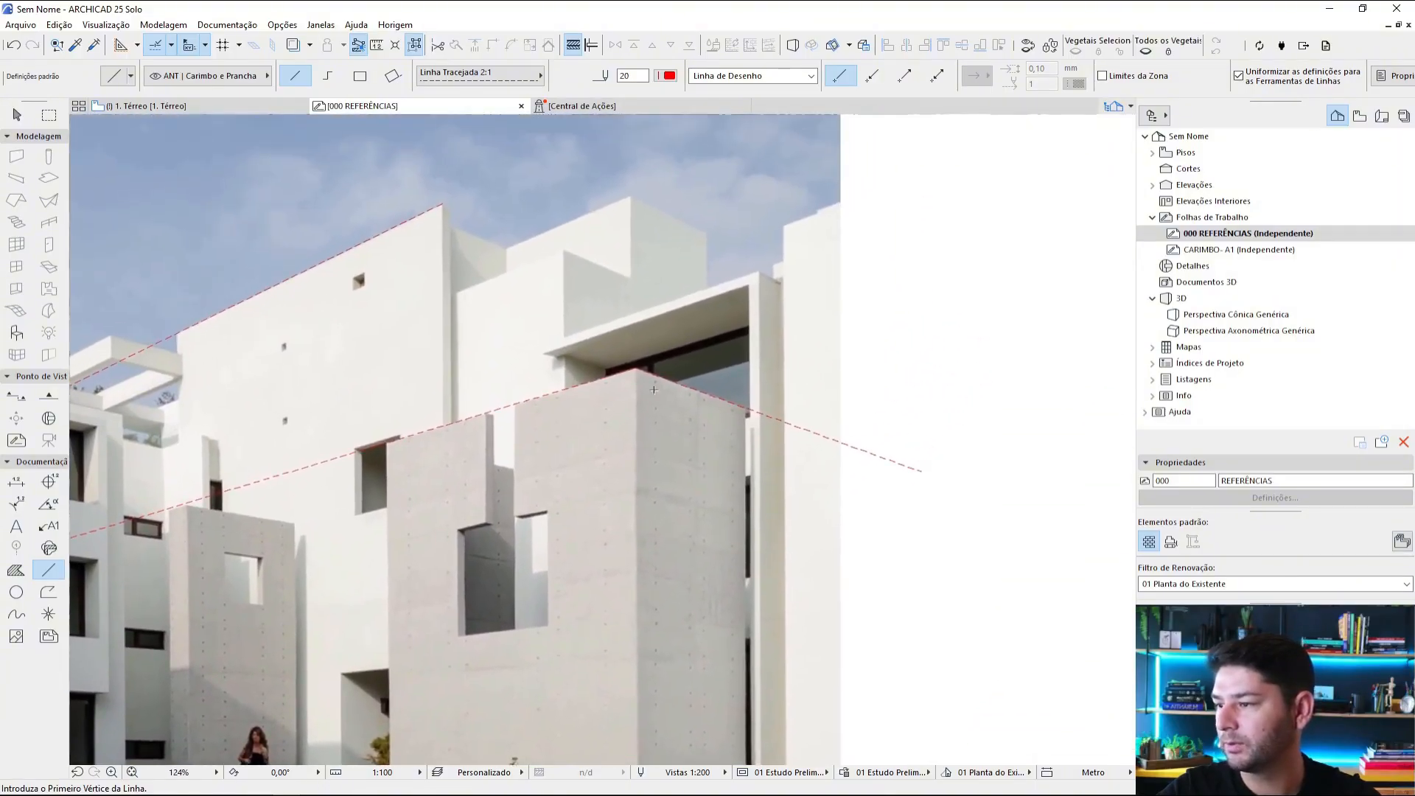
pyautogui.scroll(1, 598, 216)
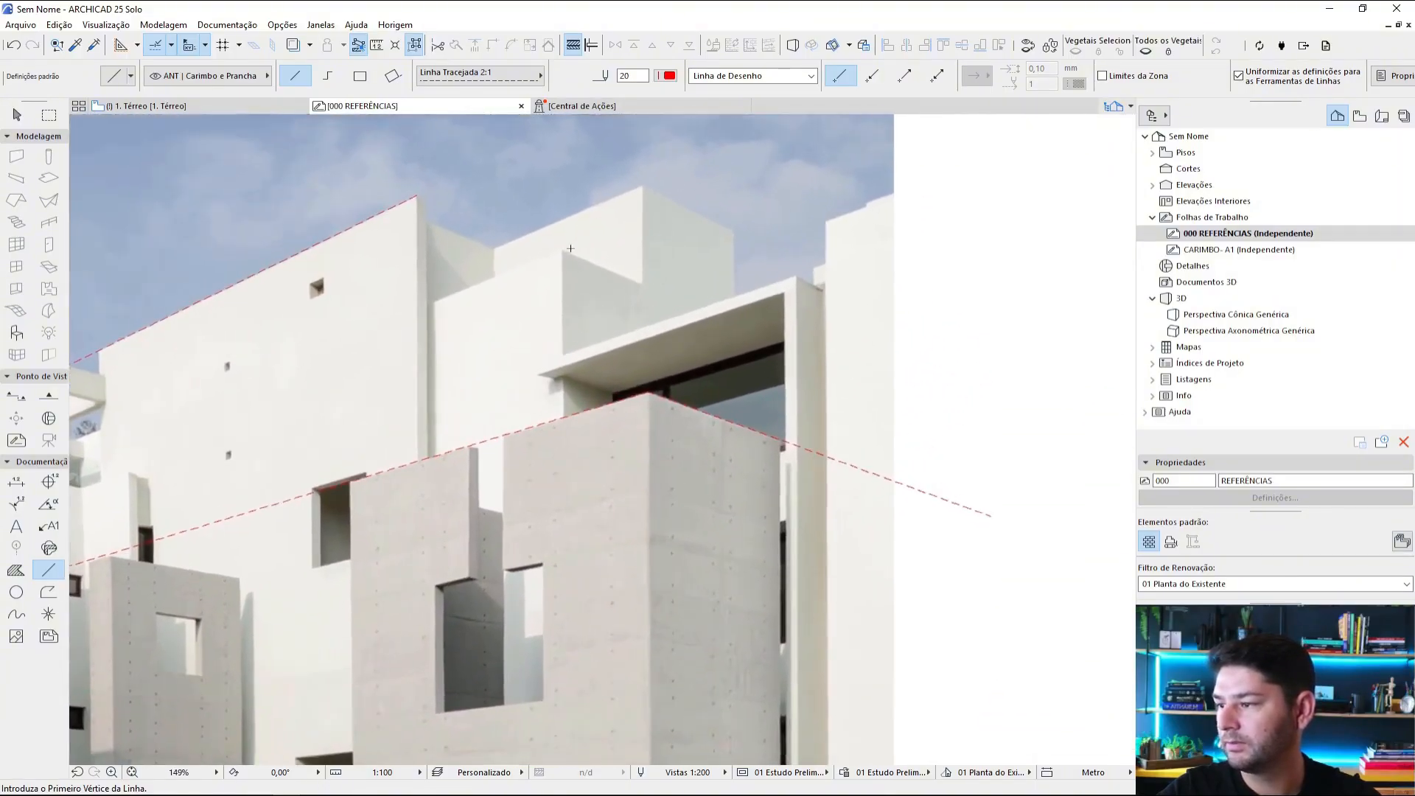
pyautogui.click(641, 186)
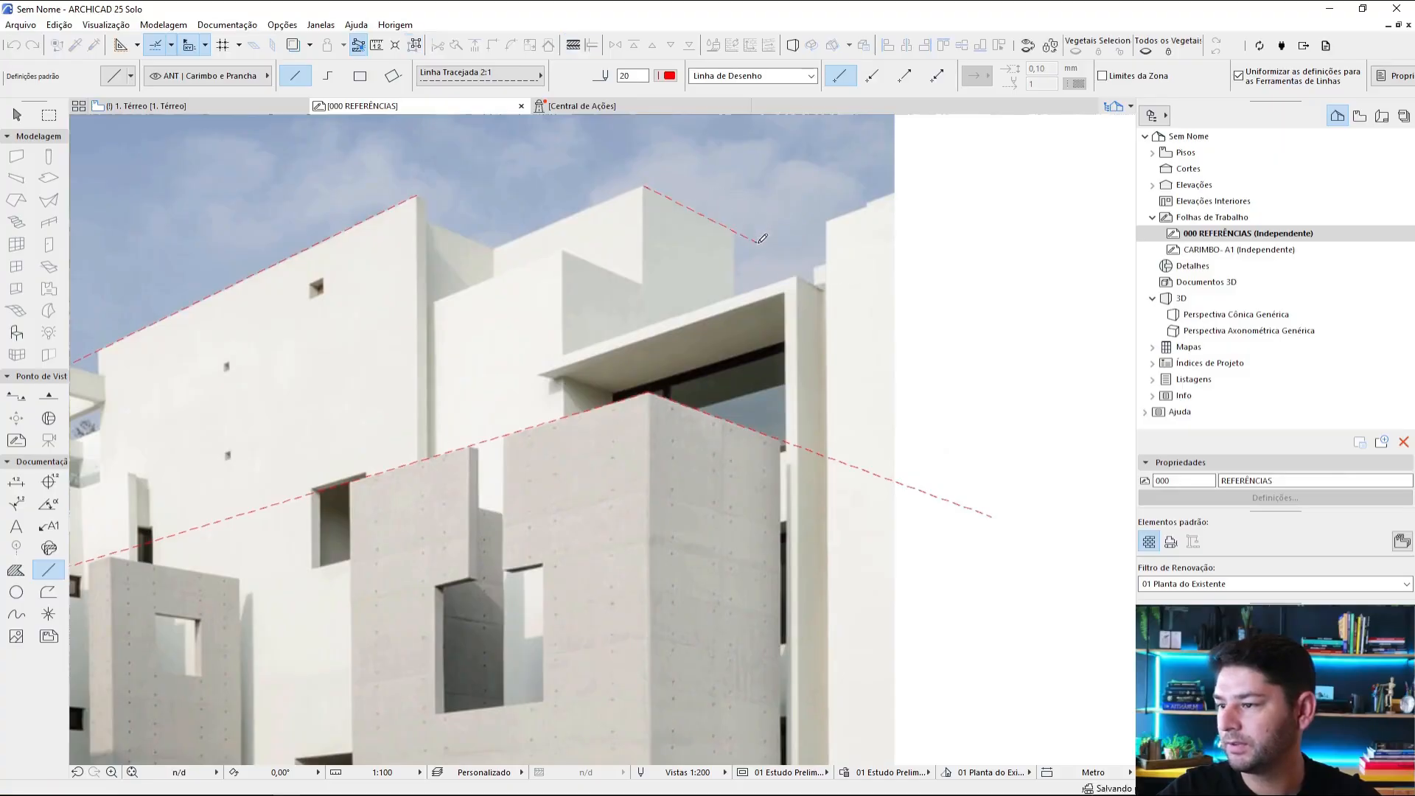
pyautogui.press('Escape')
# Step: Intersect the two lines descending to the right of the courtyard building so they meet at a second vanishing point
pyautogui.scroll(-5, 874, 297)
pyautogui.moveTo(905, 318); pyautogui.dragTo(639, 277, button='middle')
pyautogui.click(646, 342)
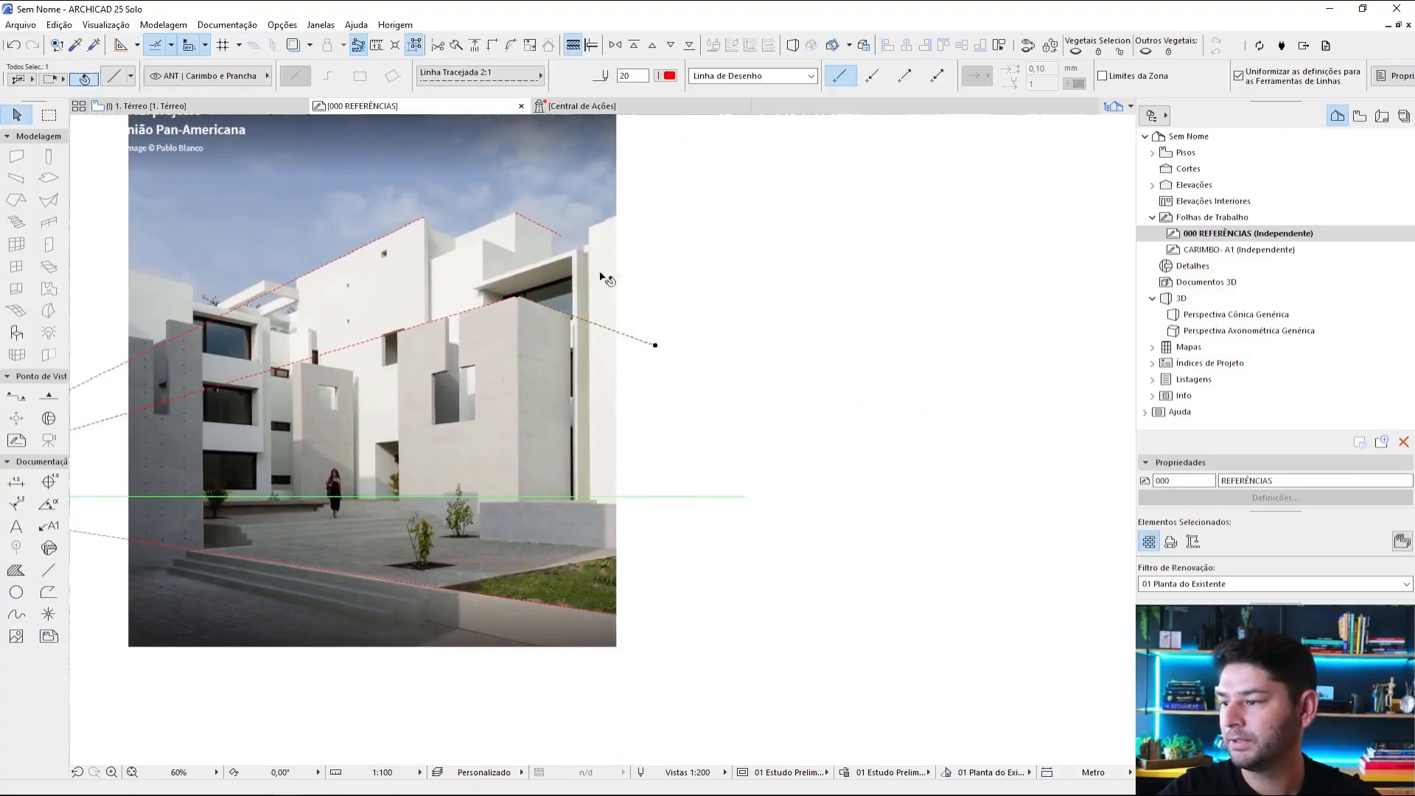
pyautogui.keyDown('shift'); pyautogui.click(560, 237); pyautogui.keyUp('shift')
pyautogui.hotkey('ctrl', '-')
# Step: Stretch the green horizon line past the right-hand vanishing point of the courtyard photo
pyautogui.scroll(-2, 790, 388)
pyautogui.moveTo(790, 388); pyautogui.dragTo(677, 378, button='middle')
pyautogui.click(632, 451)
pyautogui.click(642, 452)
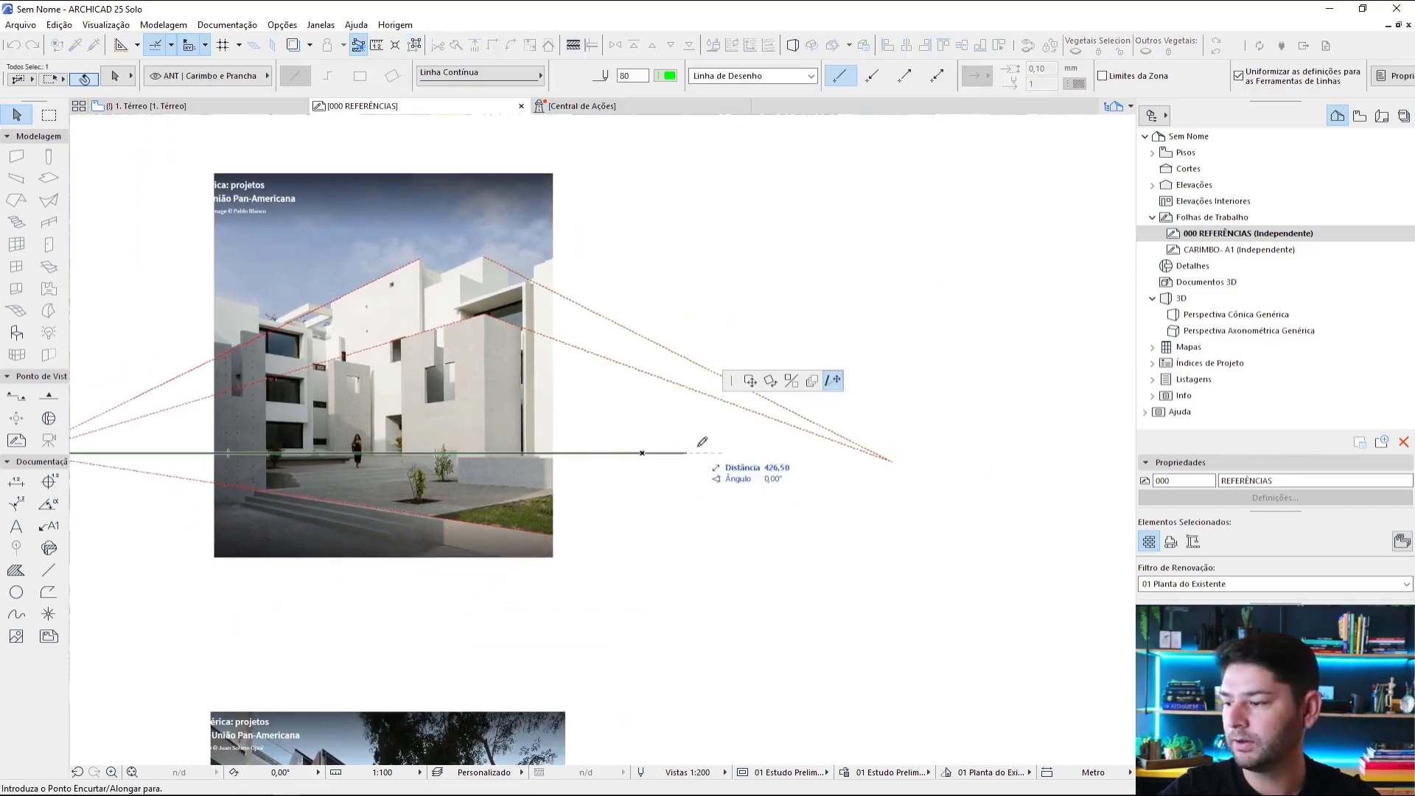
pyautogui.click(919, 417)
pyautogui.press('Escape')
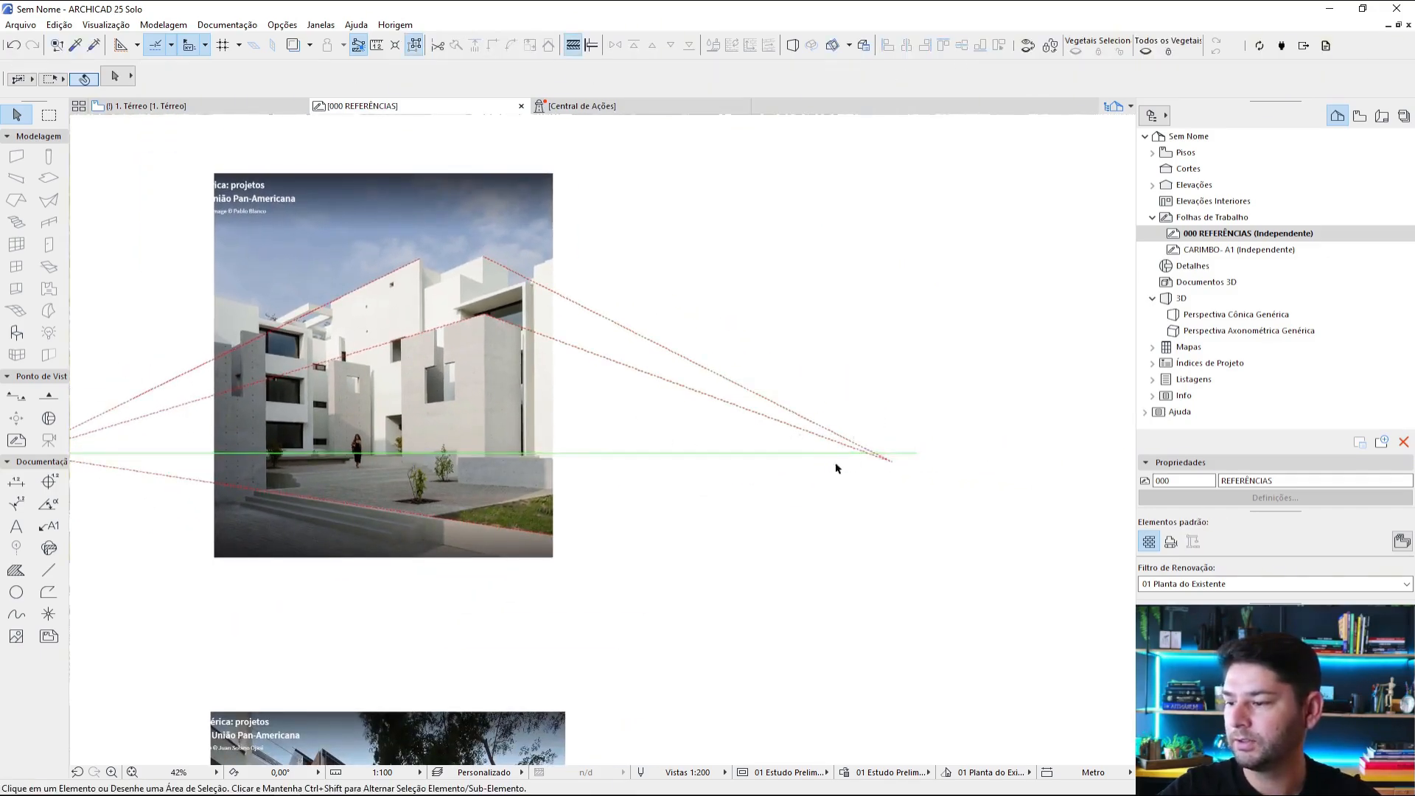
# Step: Move the shared end of the two right-hand perspective lines up onto the green horizon line
pyautogui.scroll(8, 1019, 414)
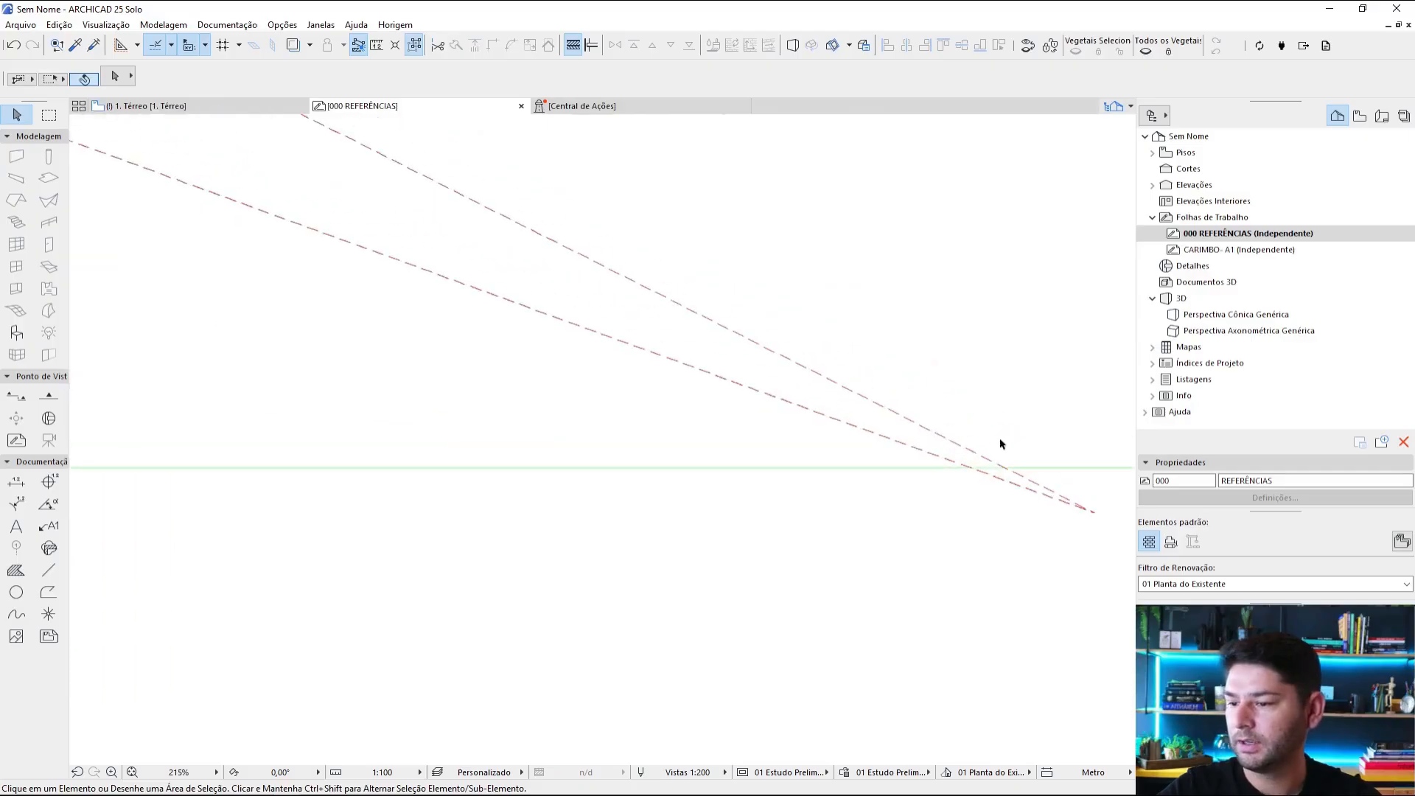
pyautogui.click(960, 464)
pyautogui.click(982, 458)
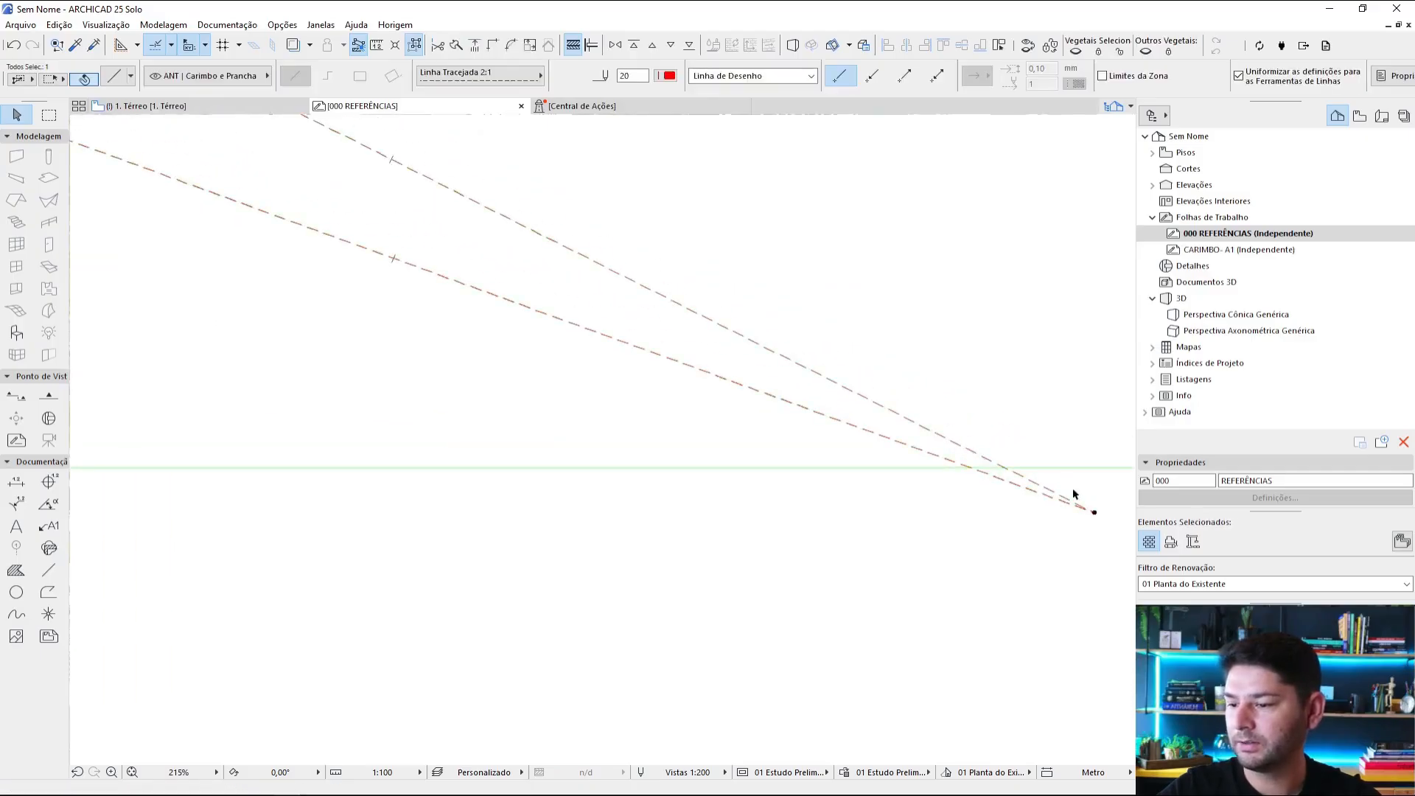
pyautogui.click(1094, 512)
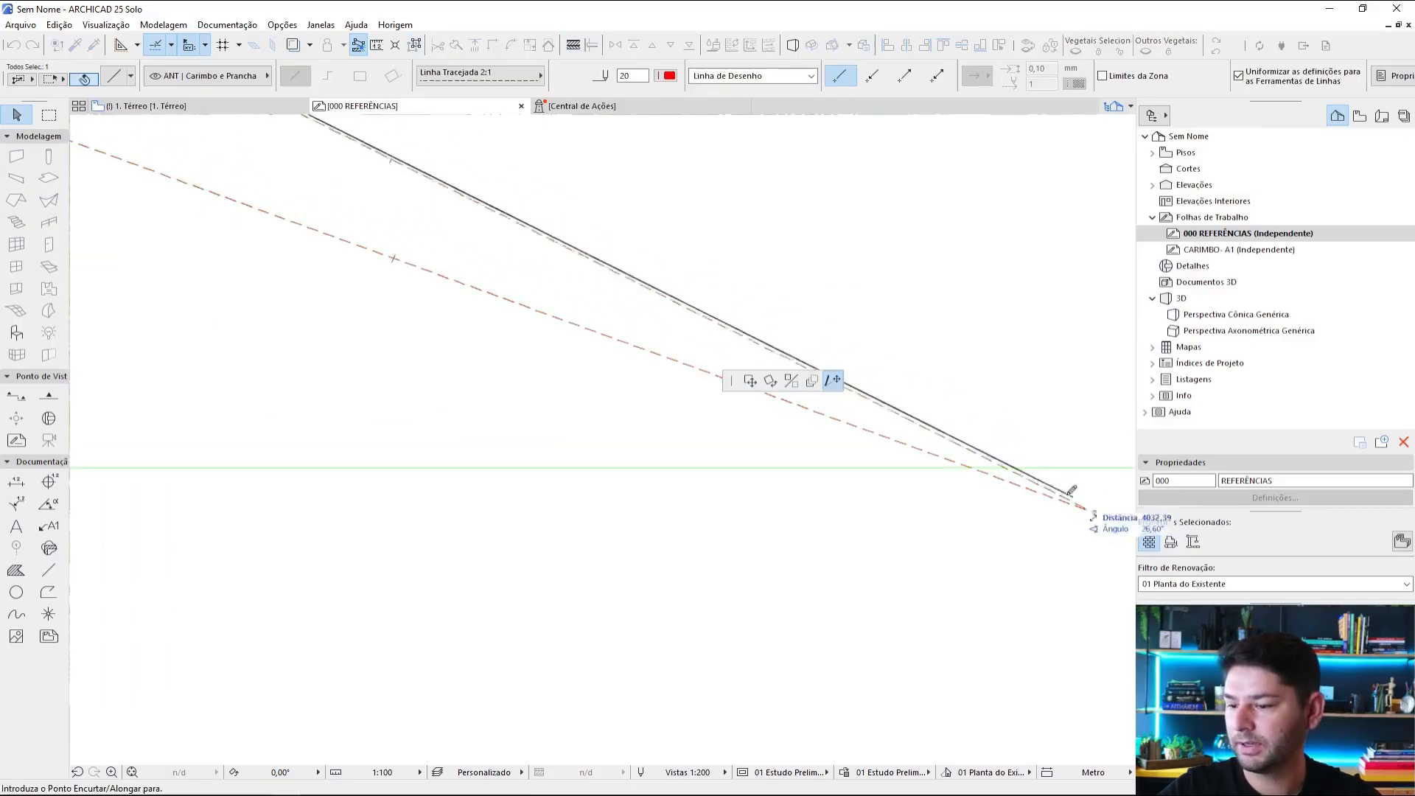
pyautogui.click(970, 467)
pyautogui.press('Escape')
# Step: Draw a red dashed perspective line from the right vanishing point to the top corner of the narrow concrete volume behind the woman
pyautogui.scroll(-10, 1017, 485)
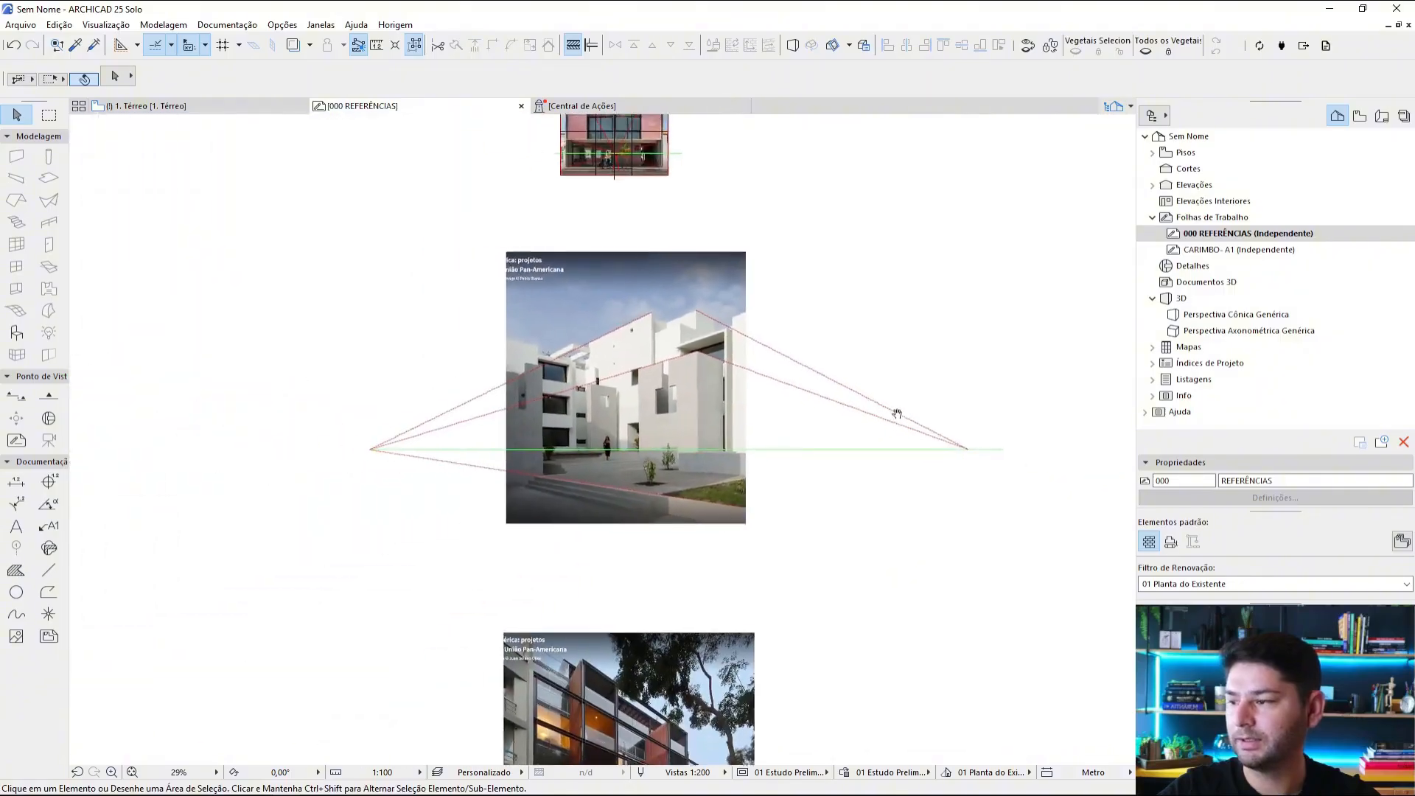
pyautogui.keyDown('alt'); pyautogui.click(944, 436); pyautogui.keyUp('alt')
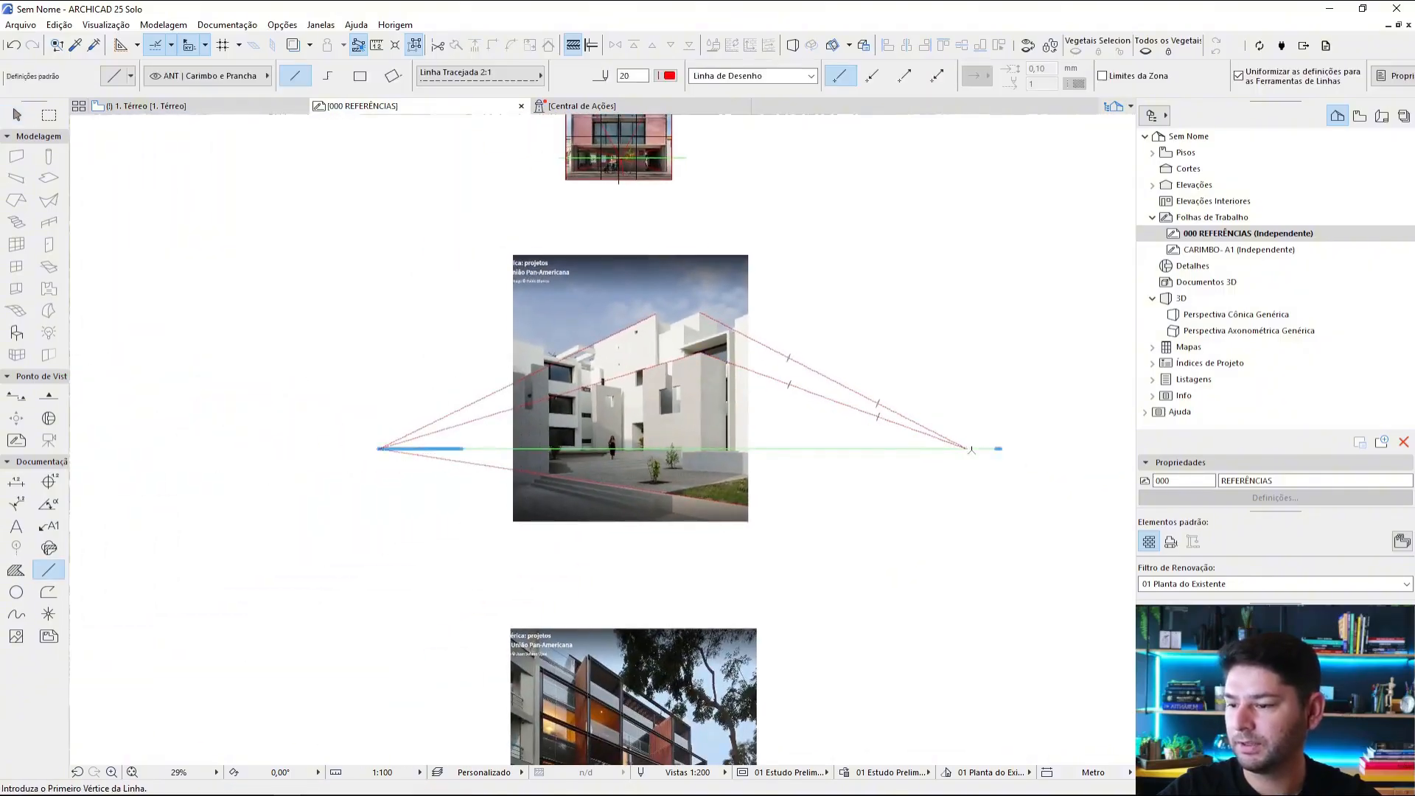
pyautogui.click(967, 448)
pyautogui.scroll(5, 712, 450)
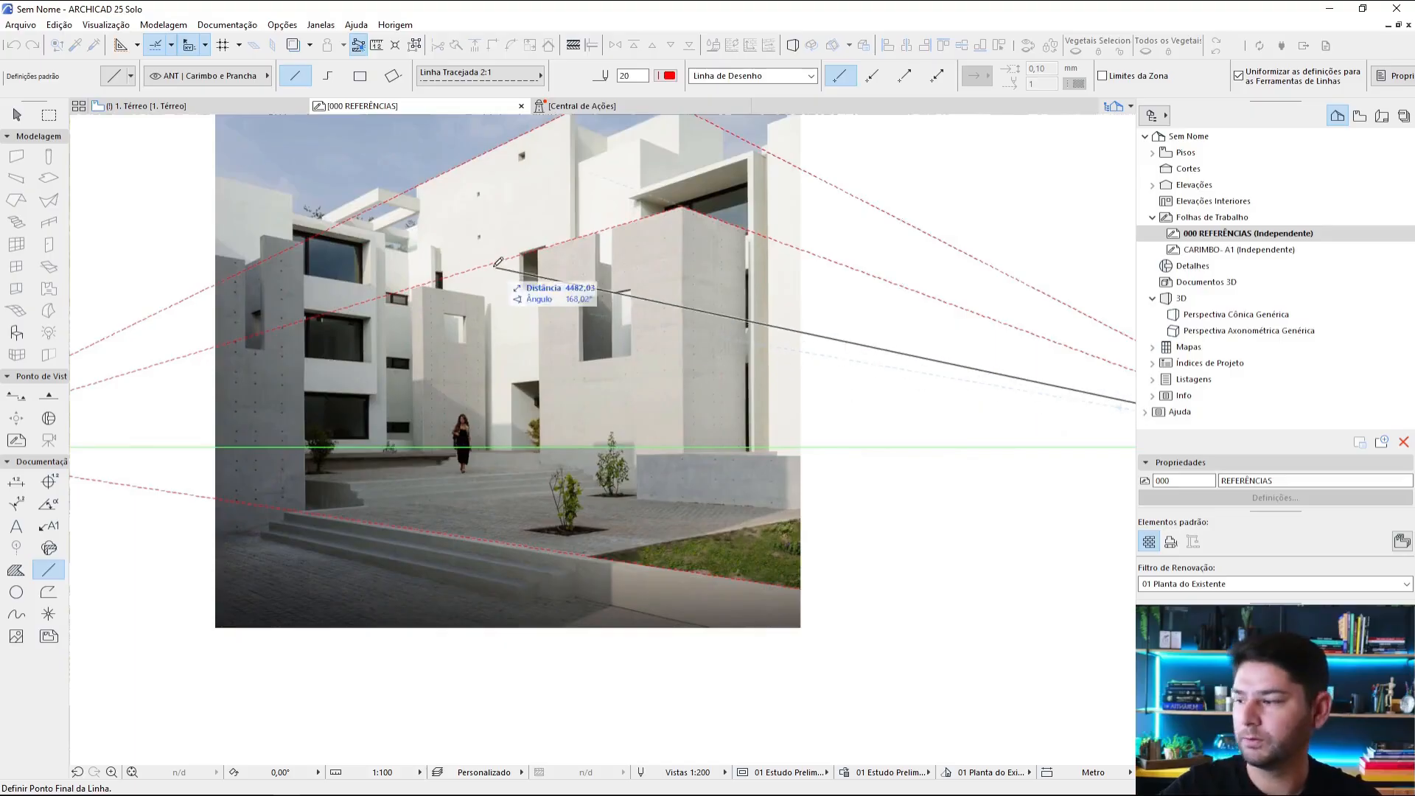
pyautogui.scroll(3, 442, 273)
pyautogui.click(381, 296)
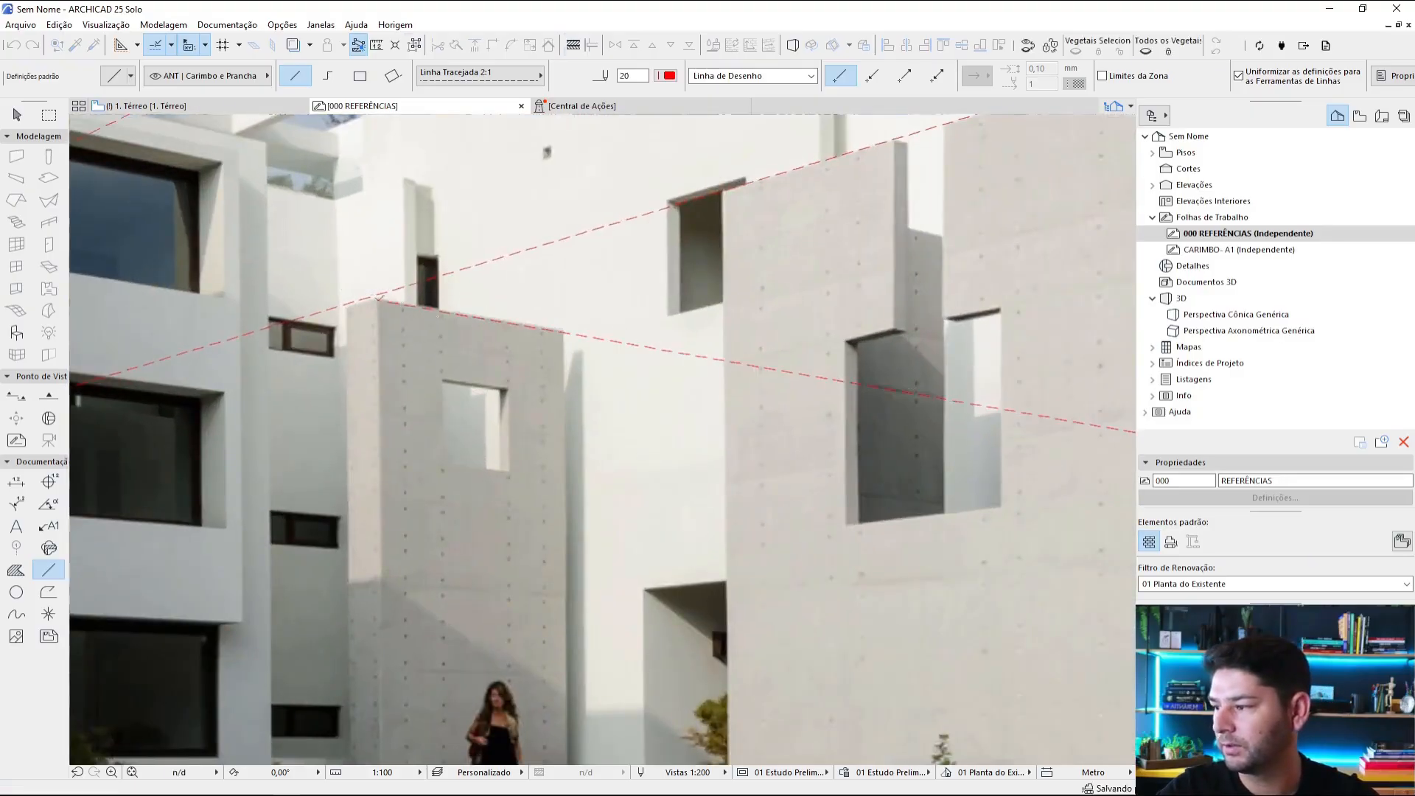
# Step: Copy the orange vanishing-point circle from the pink facade photo onto the courtyard photo's left vanishing point
pyautogui.scroll(-6, 369, 302)
pyautogui.scroll(1, 1093, 437)
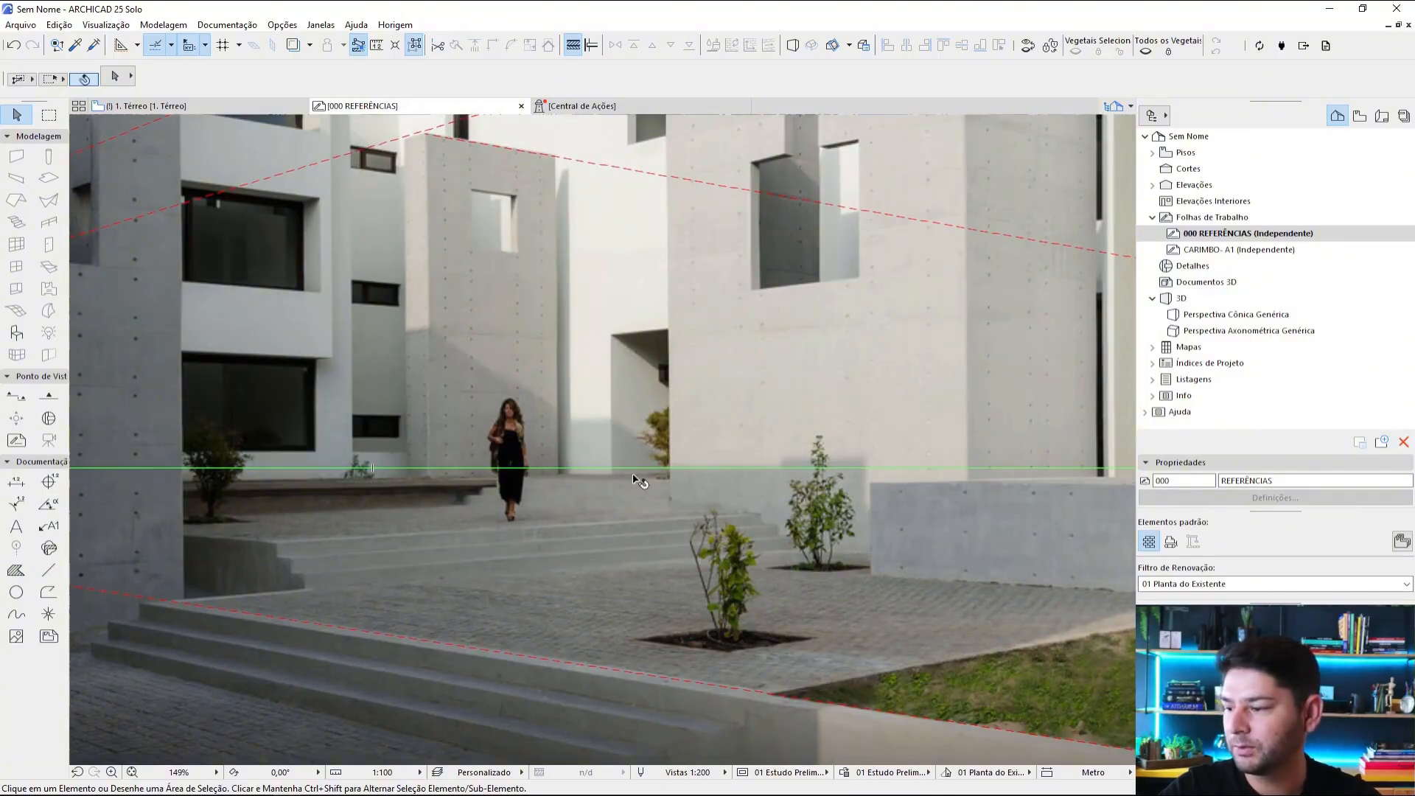
pyautogui.scroll(-3, 640, 481)
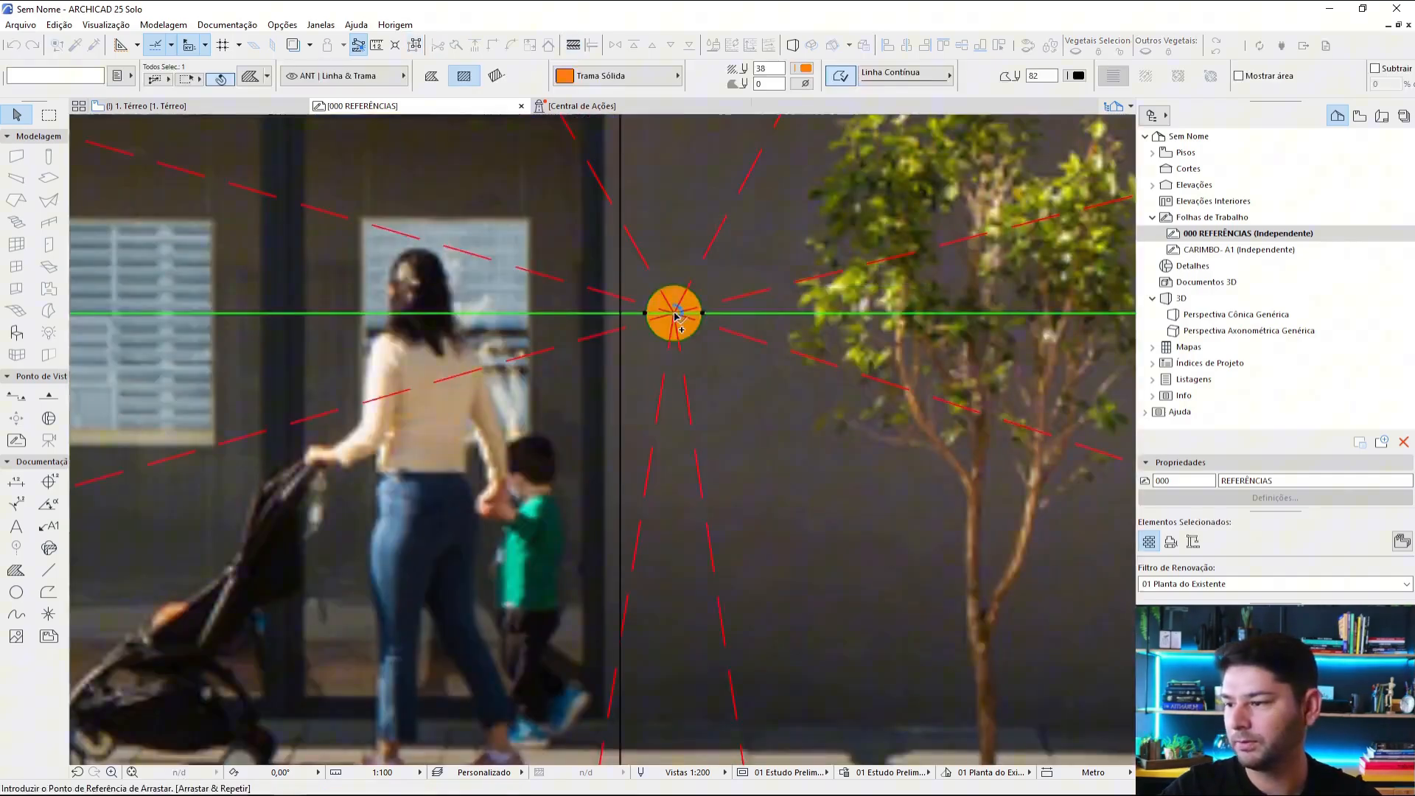
pyautogui.scroll(-3, 658, 439)
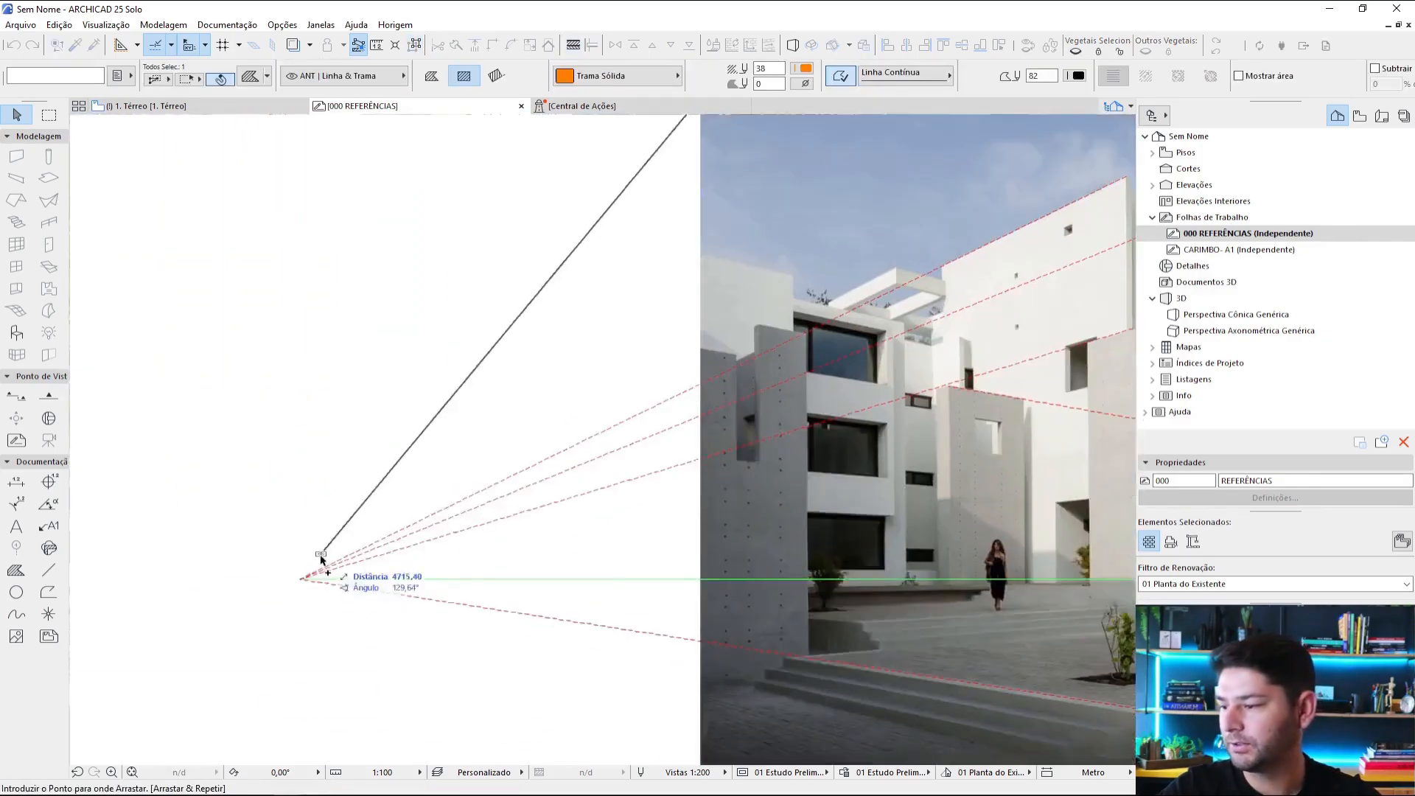
pyautogui.scroll(3, 293, 593)
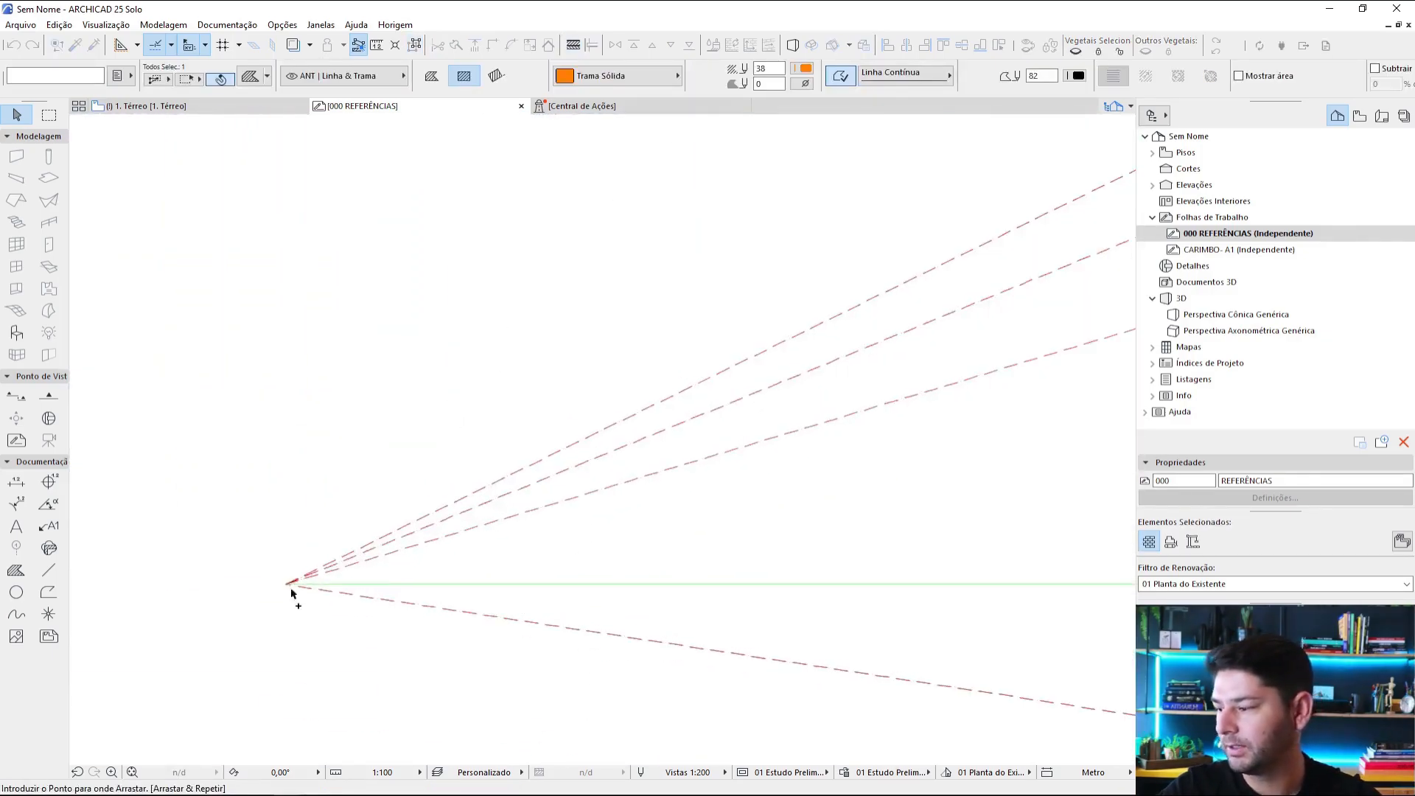
pyautogui.click(287, 589)
# Step: Copy the orange vanishing-point circle from the courtyard photo's left vanishing point onto its right vanishing point
pyautogui.hotkey('ctrl', 'shift', 'd')
pyautogui.scroll(3, 279, 592)
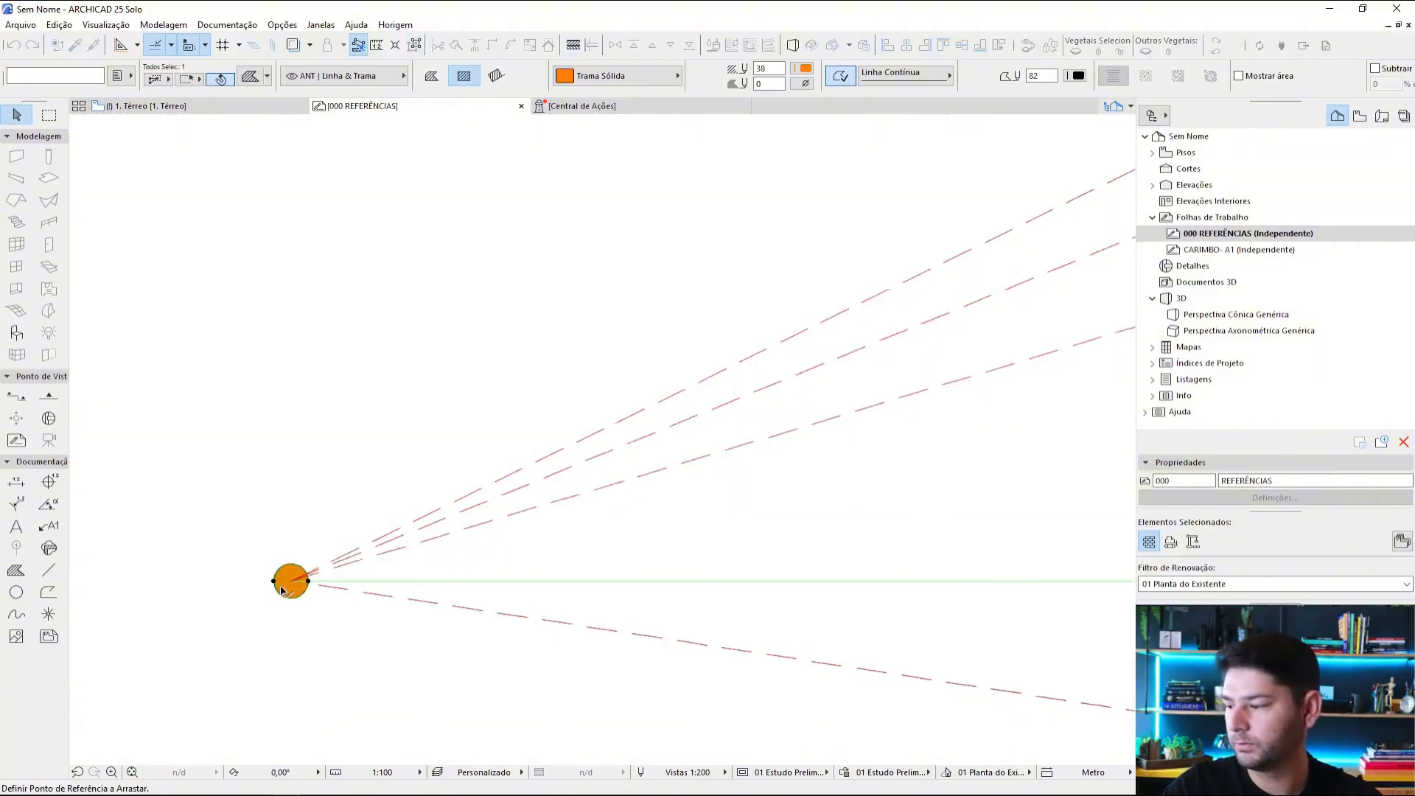
pyautogui.click(295, 579)
pyautogui.scroll(-7, 304, 585)
pyautogui.moveTo(979, 423); pyautogui.dragTo(532, 428, button='middle')
pyautogui.scroll(3, 904, 445)
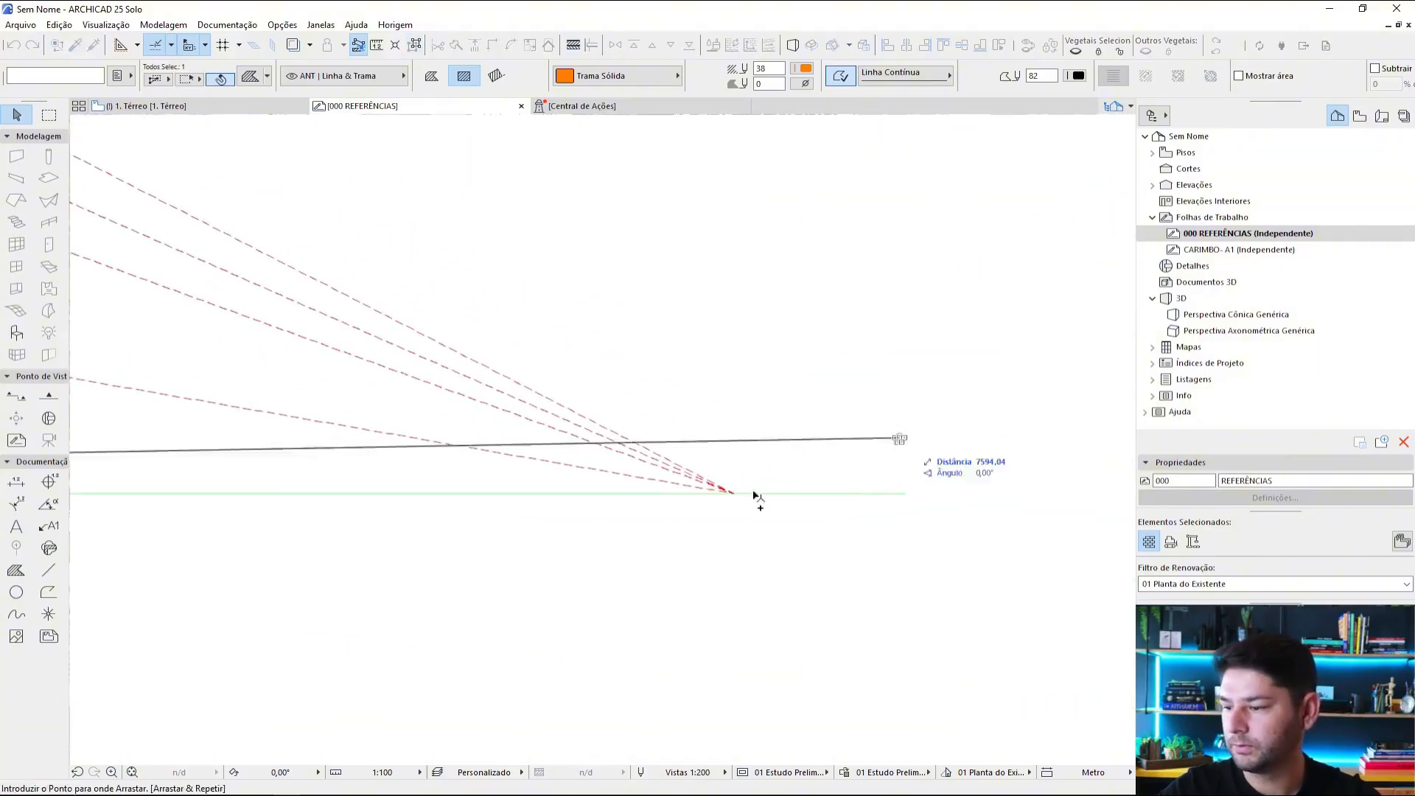
pyautogui.click(735, 493)
pyautogui.press('Escape')
# Step: Outline the courtyard photo with a rectangle using the black continuous line settings of the pink facade photo's grid
pyautogui.moveTo(722, 499); pyautogui.dragTo(1088, 574, button='middle')
pyautogui.scroll(-4, 1088, 574)
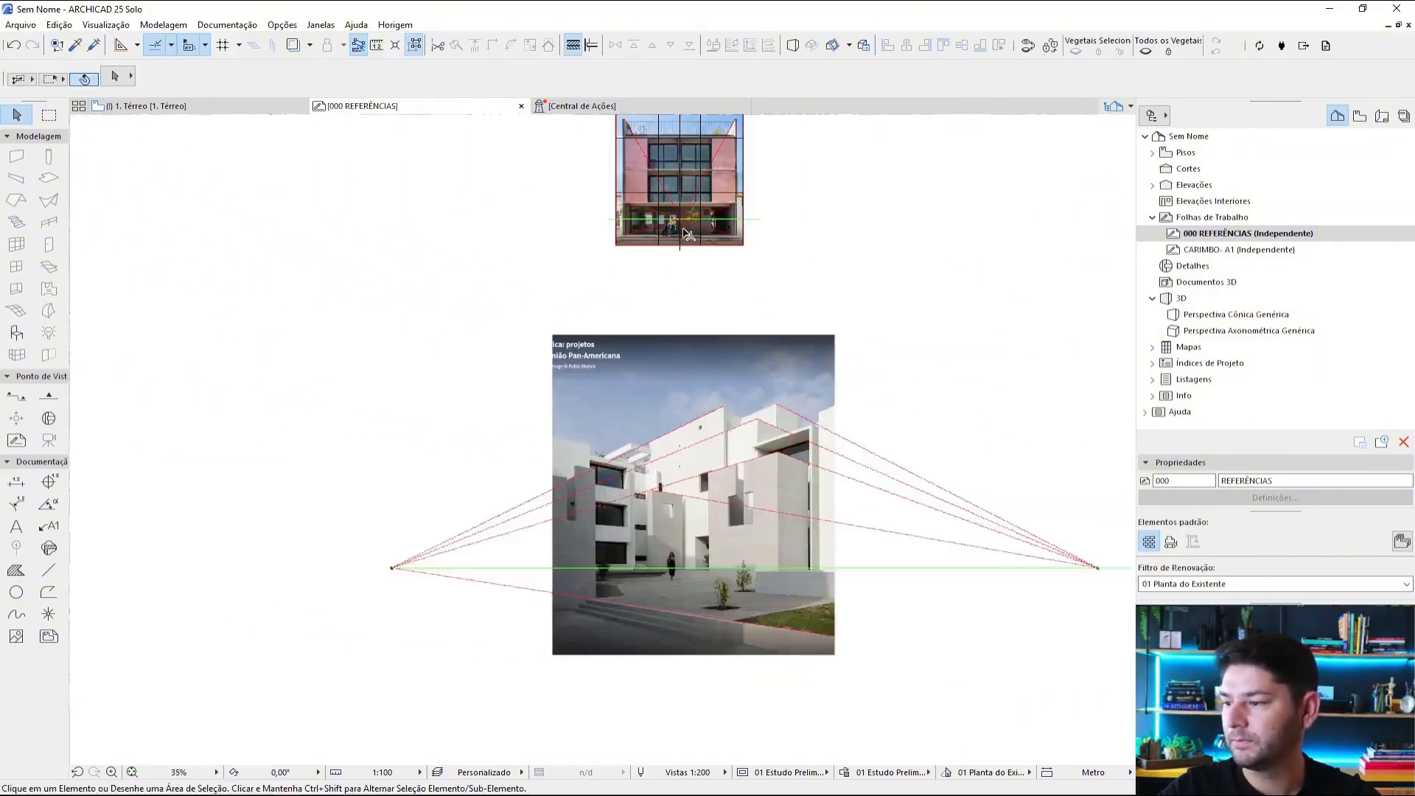
pyautogui.scroll(3, 633, 120)
pyautogui.keyDown('alt'); pyautogui.click(610, 175); pyautogui.keyUp('alt')
pyautogui.scroll(-4, 626, 221)
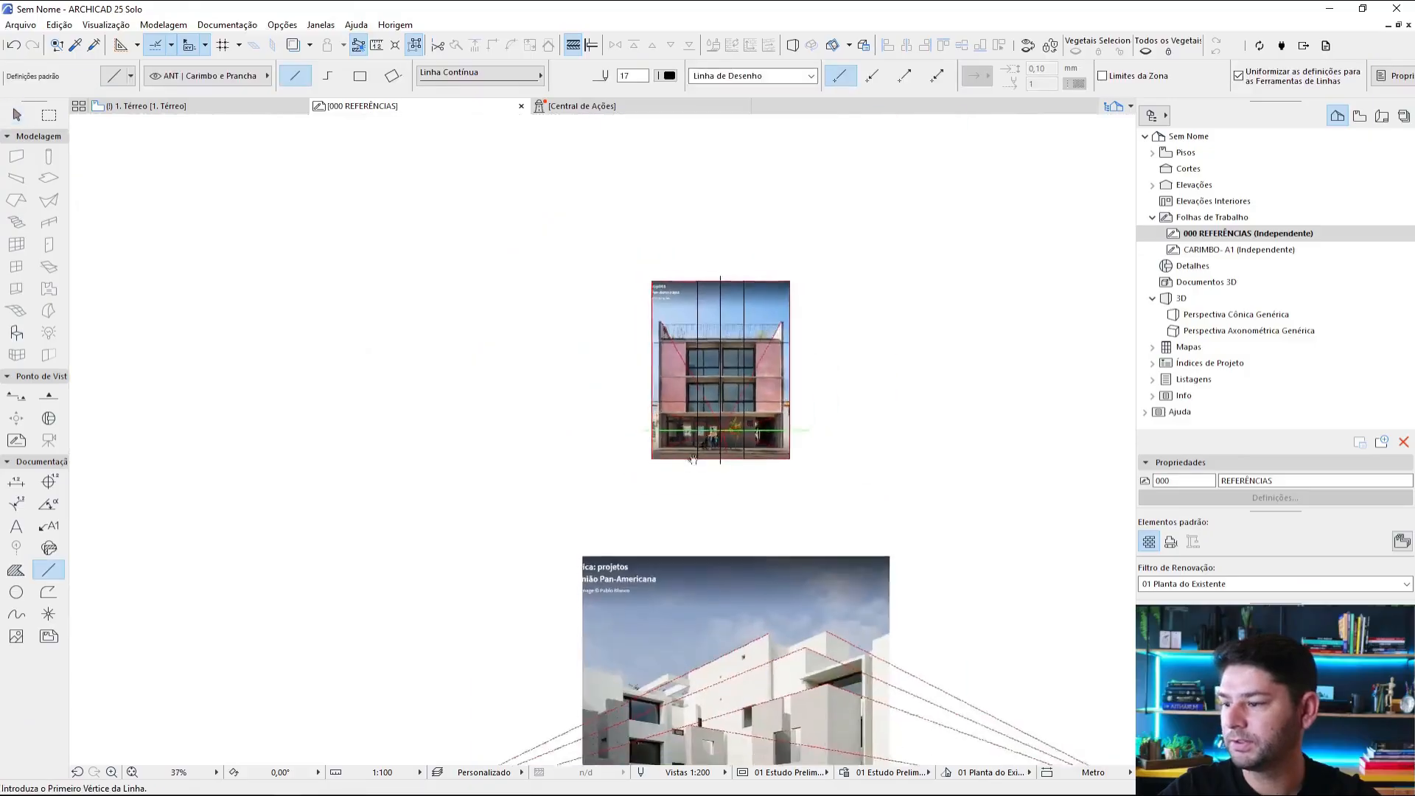
pyautogui.click(618, 353)
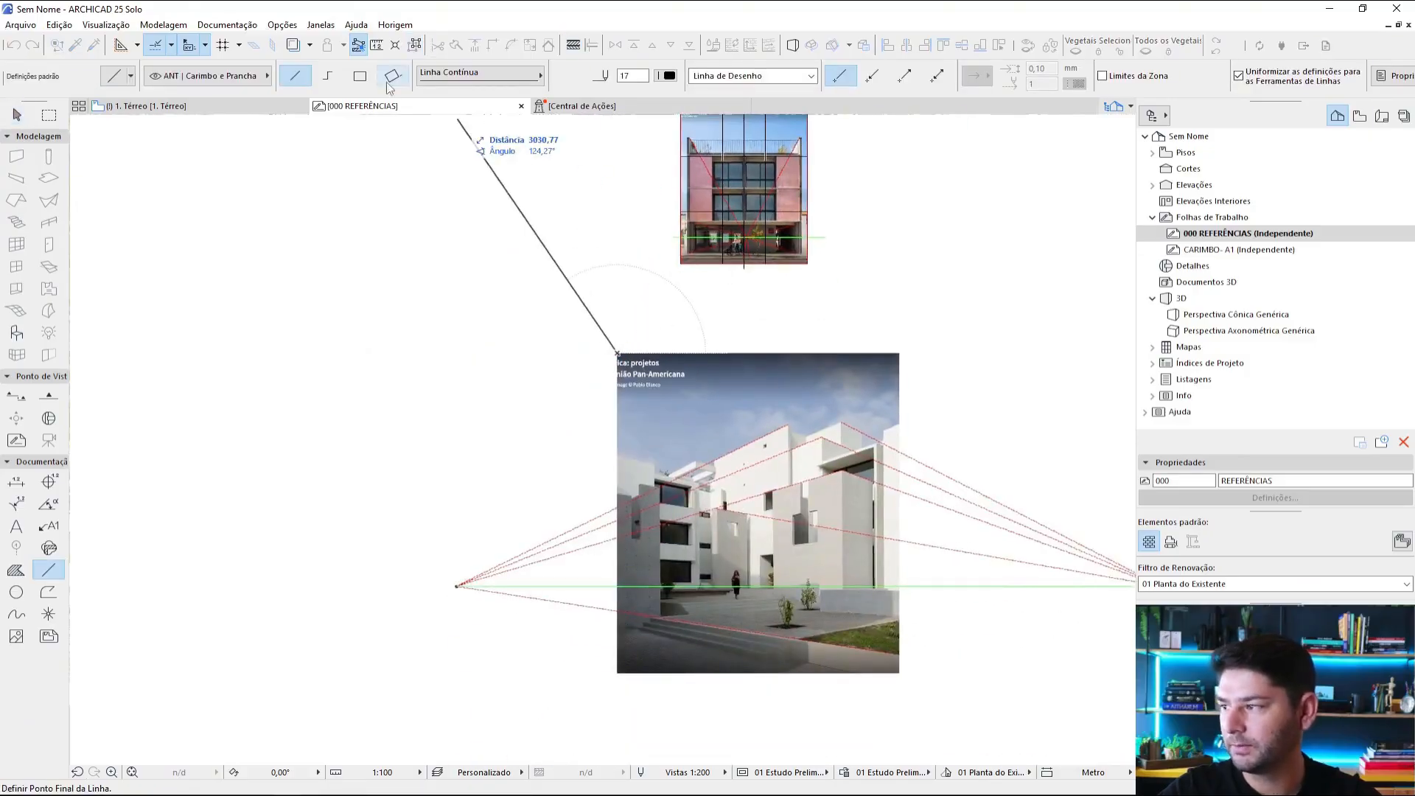
pyautogui.click(359, 75)
pyautogui.click(898, 671)
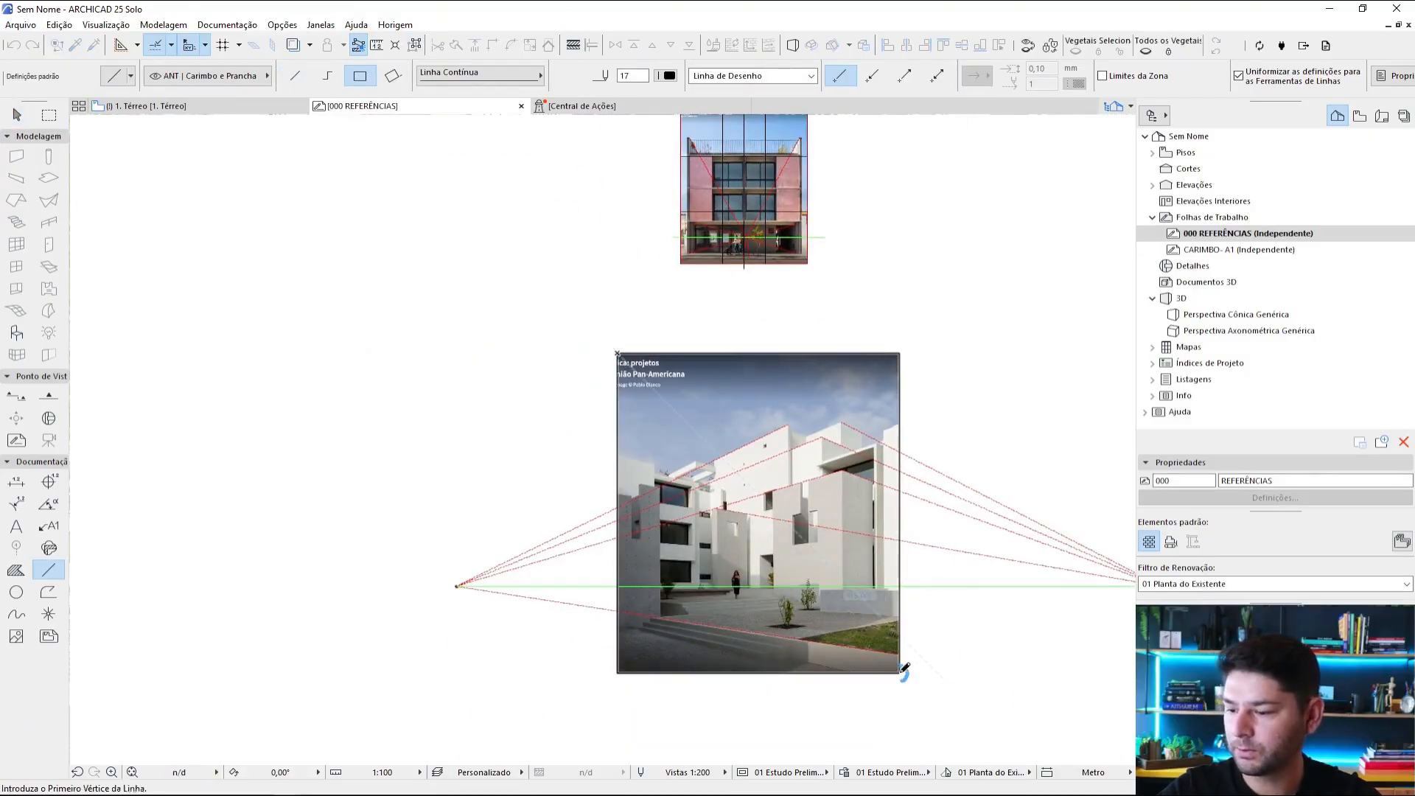
# Step: Draw two vertical and two horizontal single black lines dividing the courtyard photo into thirds
pyautogui.scroll(4, 750, 543)
pyautogui.click(295, 76)
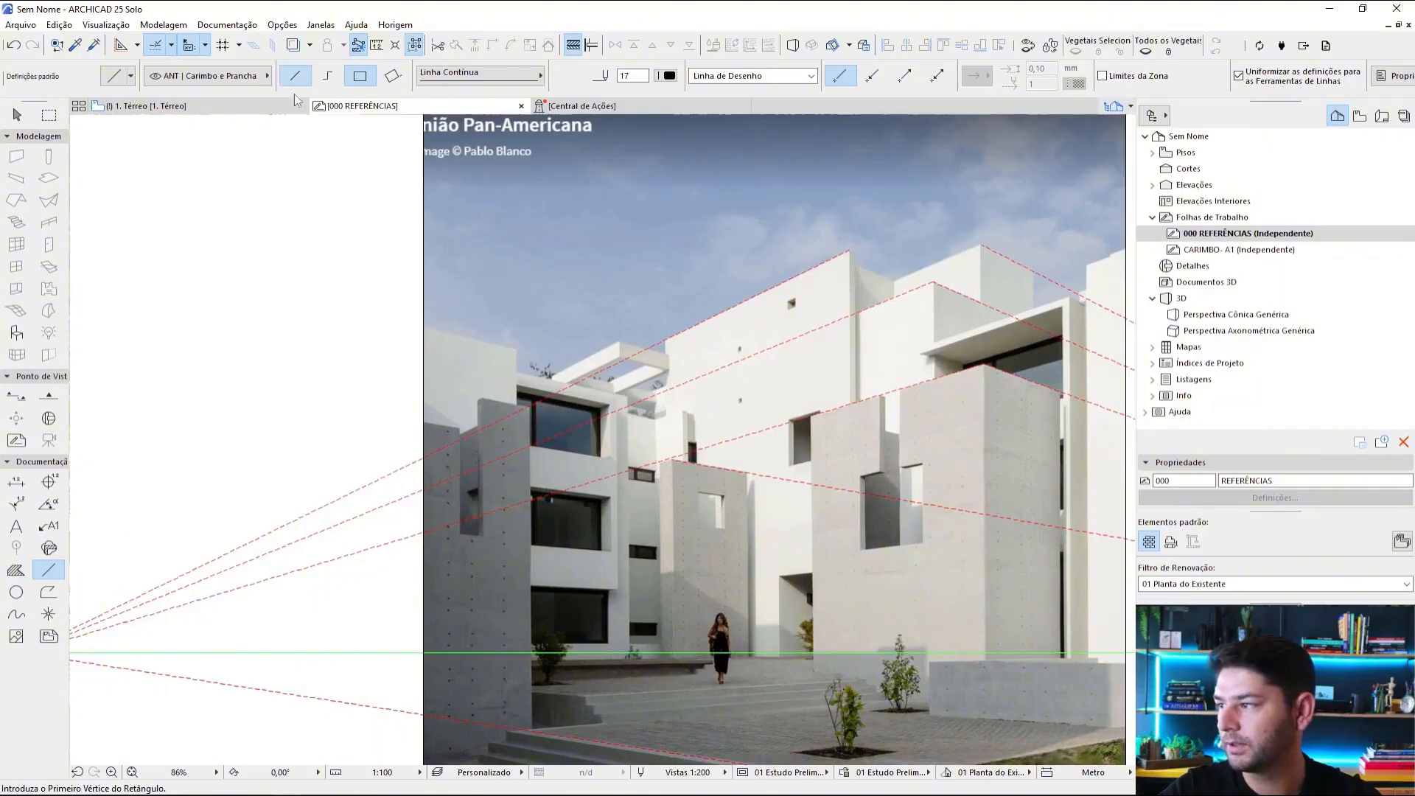
pyautogui.scroll(-3, 604, 321)
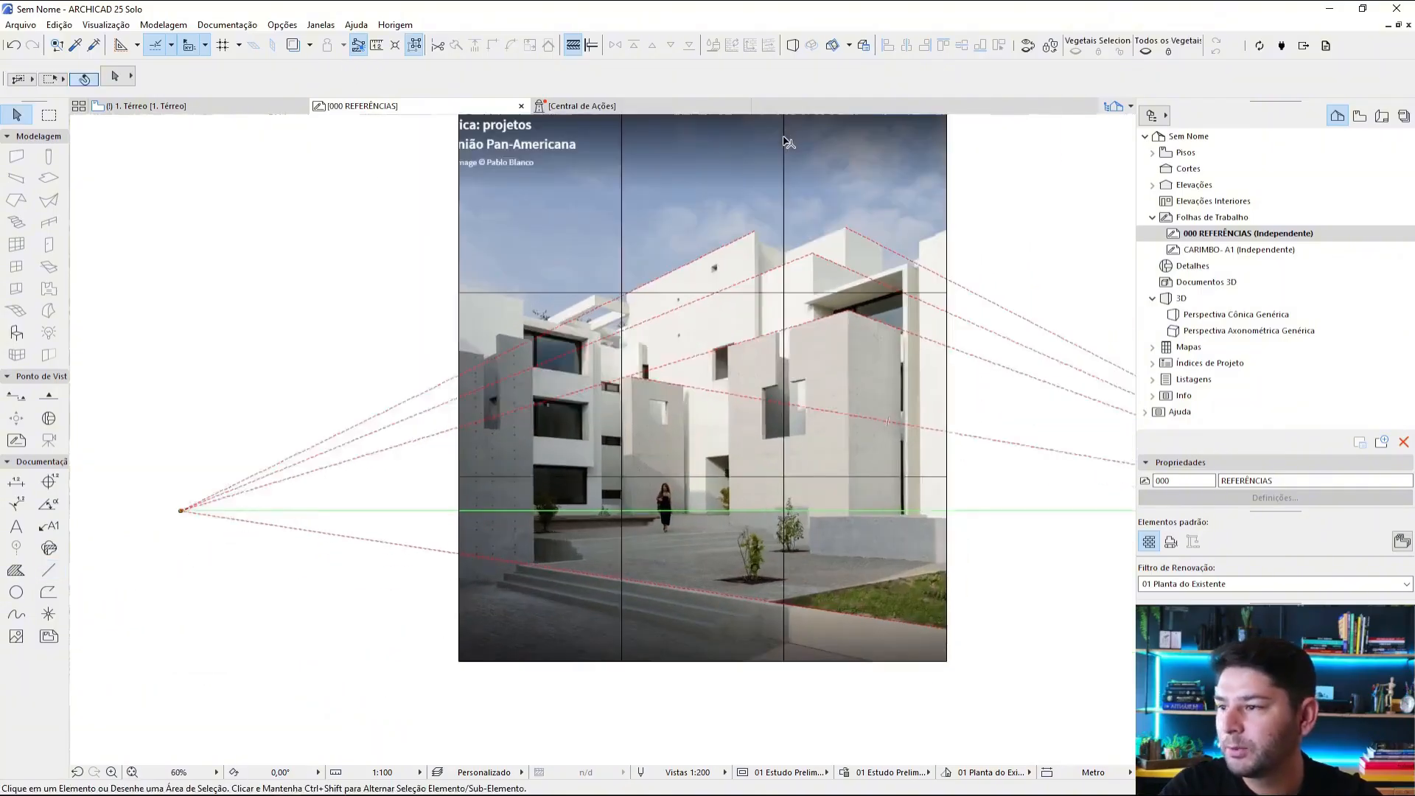
pyautogui.scroll(-1, 788, 142)
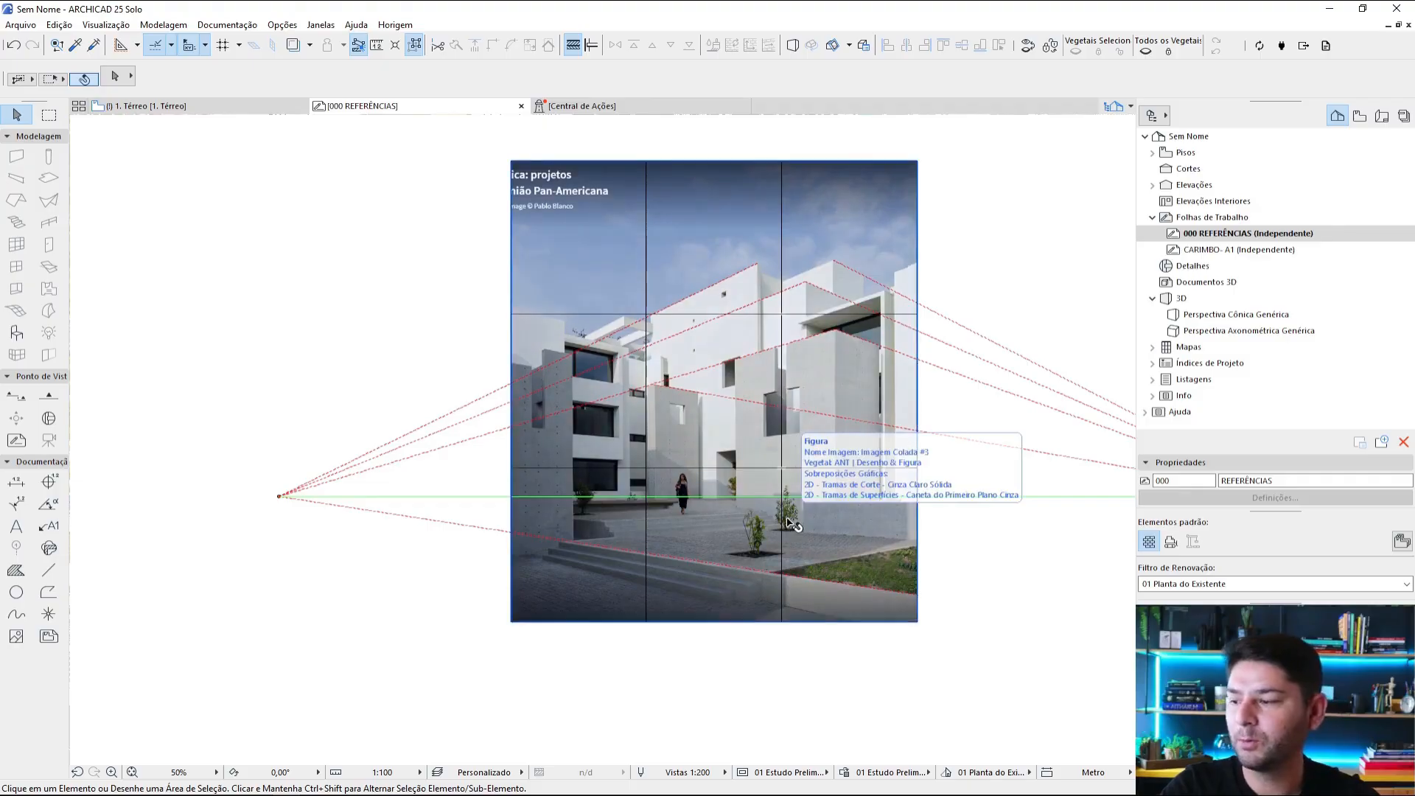
# Step: Examine how the perspective lines, horizon and rule-of-thirds grid fall on the courtyard photo and the pink facade photo
pyautogui.scroll(5, 787, 515)
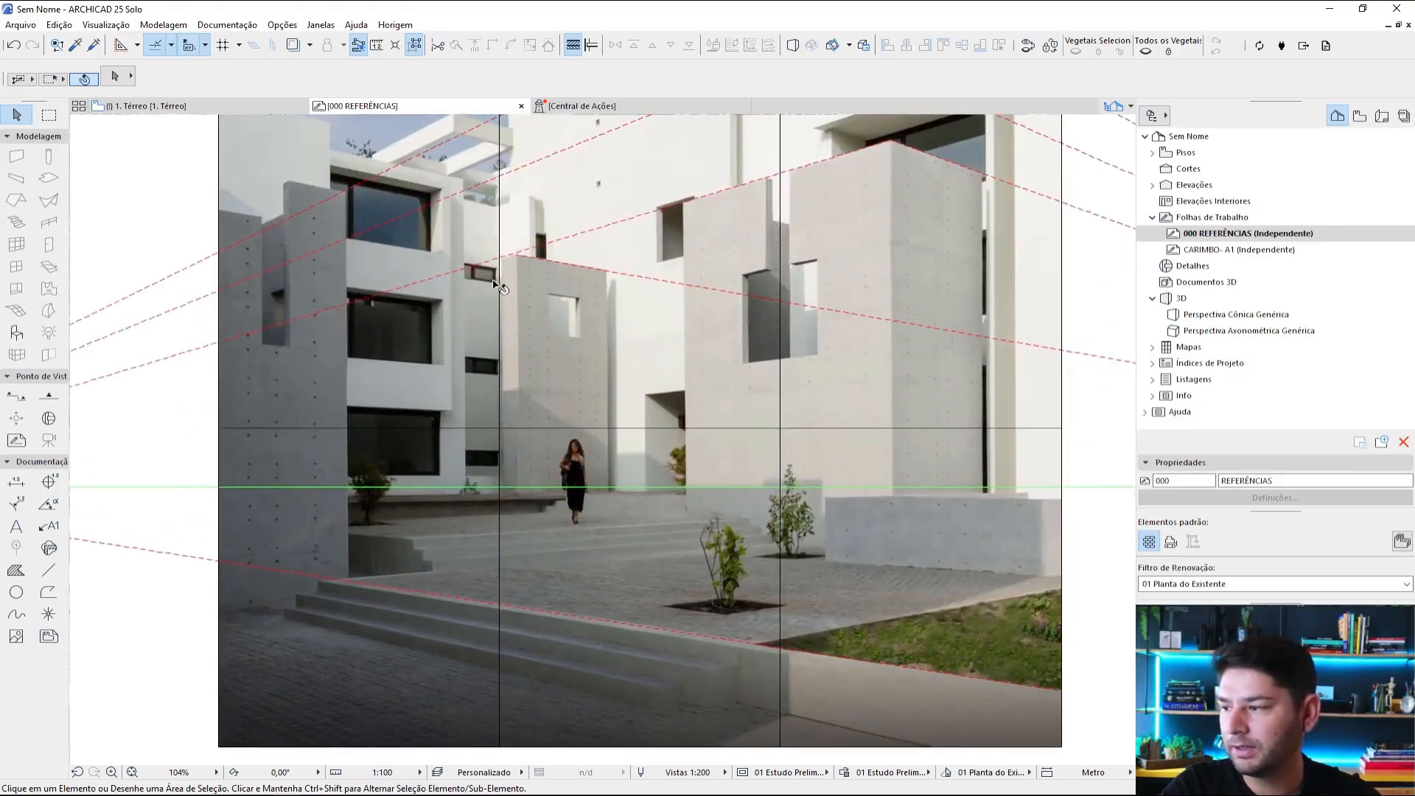
pyautogui.scroll(-5, 515, 304)
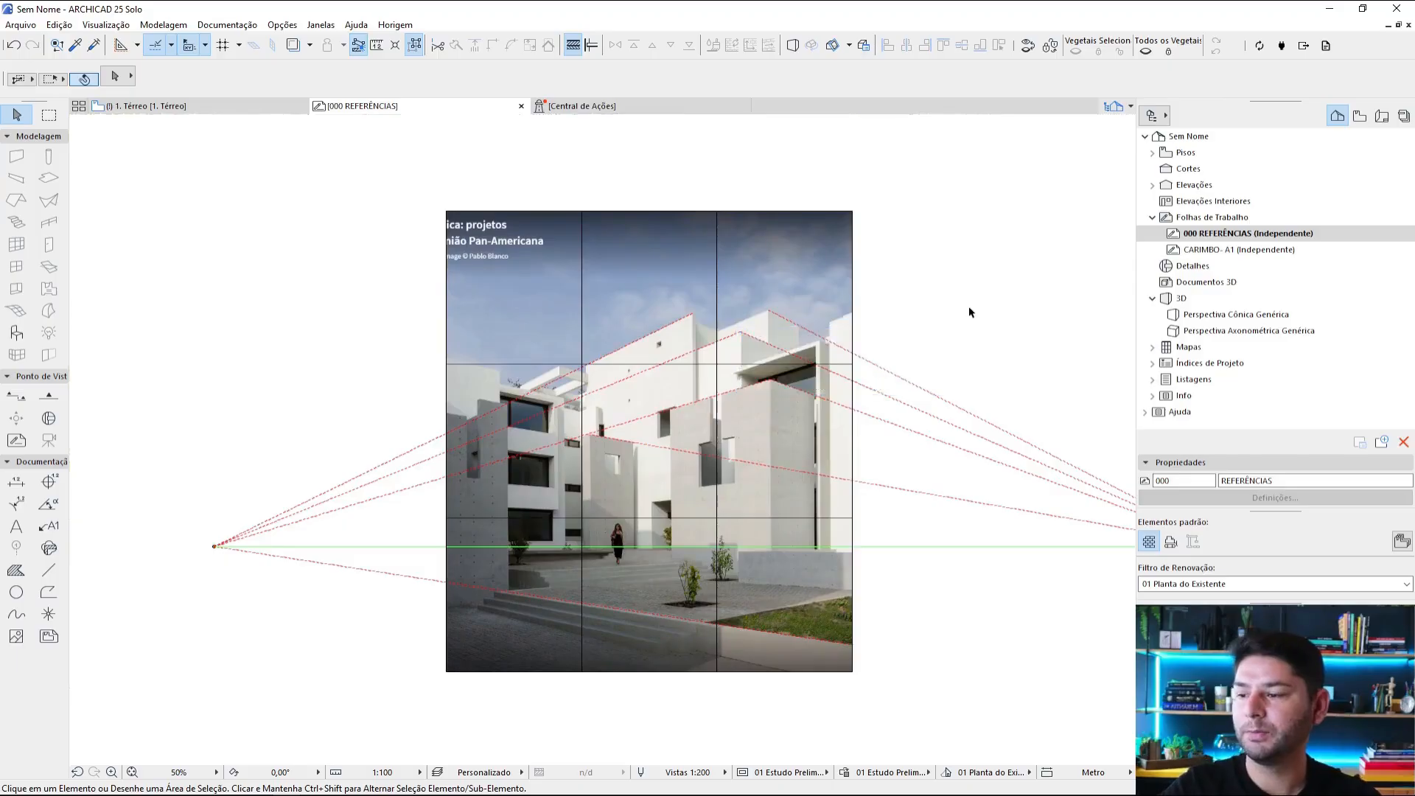
pyautogui.scroll(-4, 970, 304)
pyautogui.moveTo(969, 304); pyautogui.dragTo(856, 561, button='middle')
pyautogui.moveTo(866, 394); pyautogui.dragTo(781, 638, button='middle')
pyautogui.scroll(3, 714, 316)
pyautogui.scroll(-1, 697, 442)
pyautogui.moveTo(762, 541); pyautogui.dragTo(846, 502, button='middle')
pyautogui.scroll(3, 831, 301)
pyautogui.scroll(-3, 772, 442)
pyautogui.moveTo(772, 442); pyautogui.dragTo(833, 219, button='middle')
pyautogui.scroll(5, 646, 634)
pyautogui.moveTo(646, 634); pyautogui.dragTo(652, 557, button='middle')
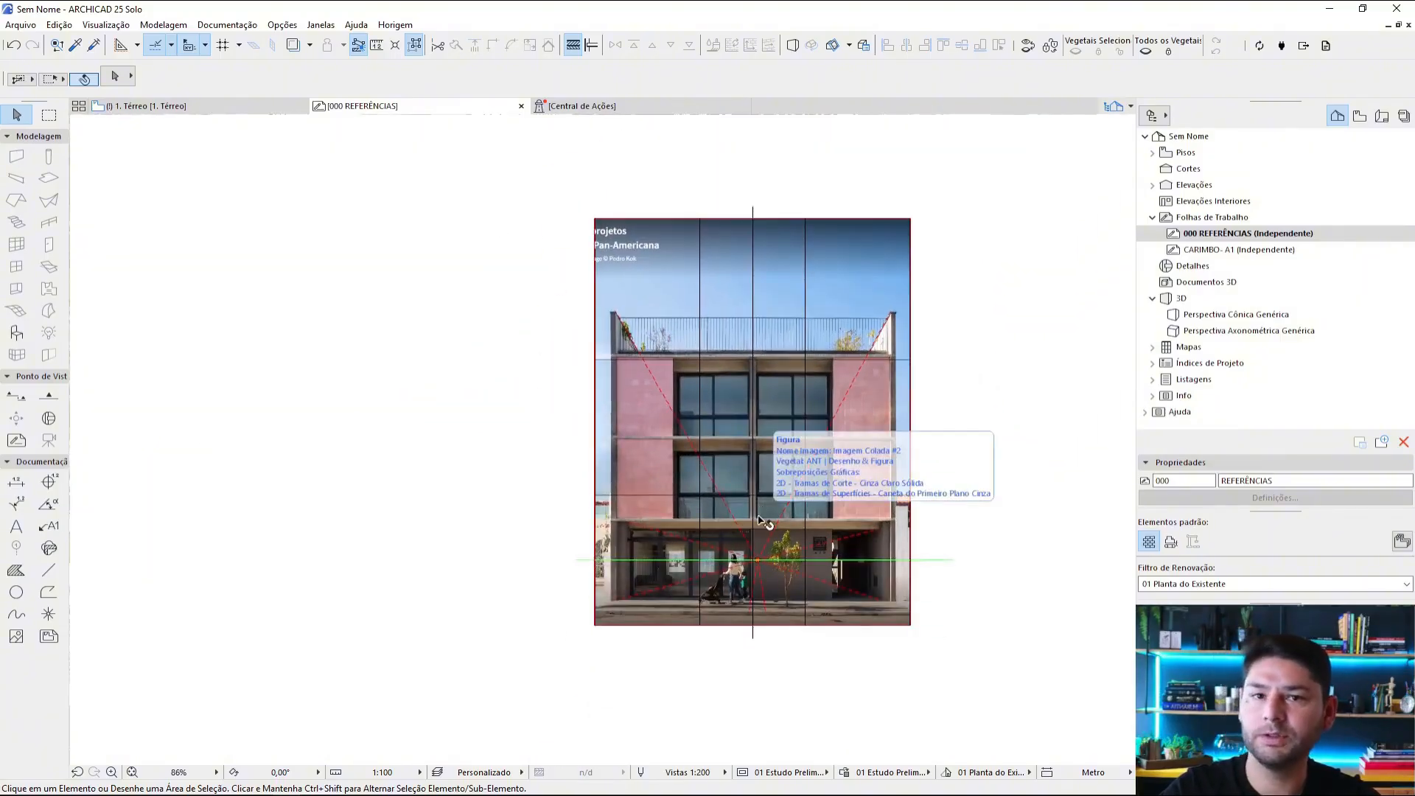
pyautogui.scroll(2, 847, 405)
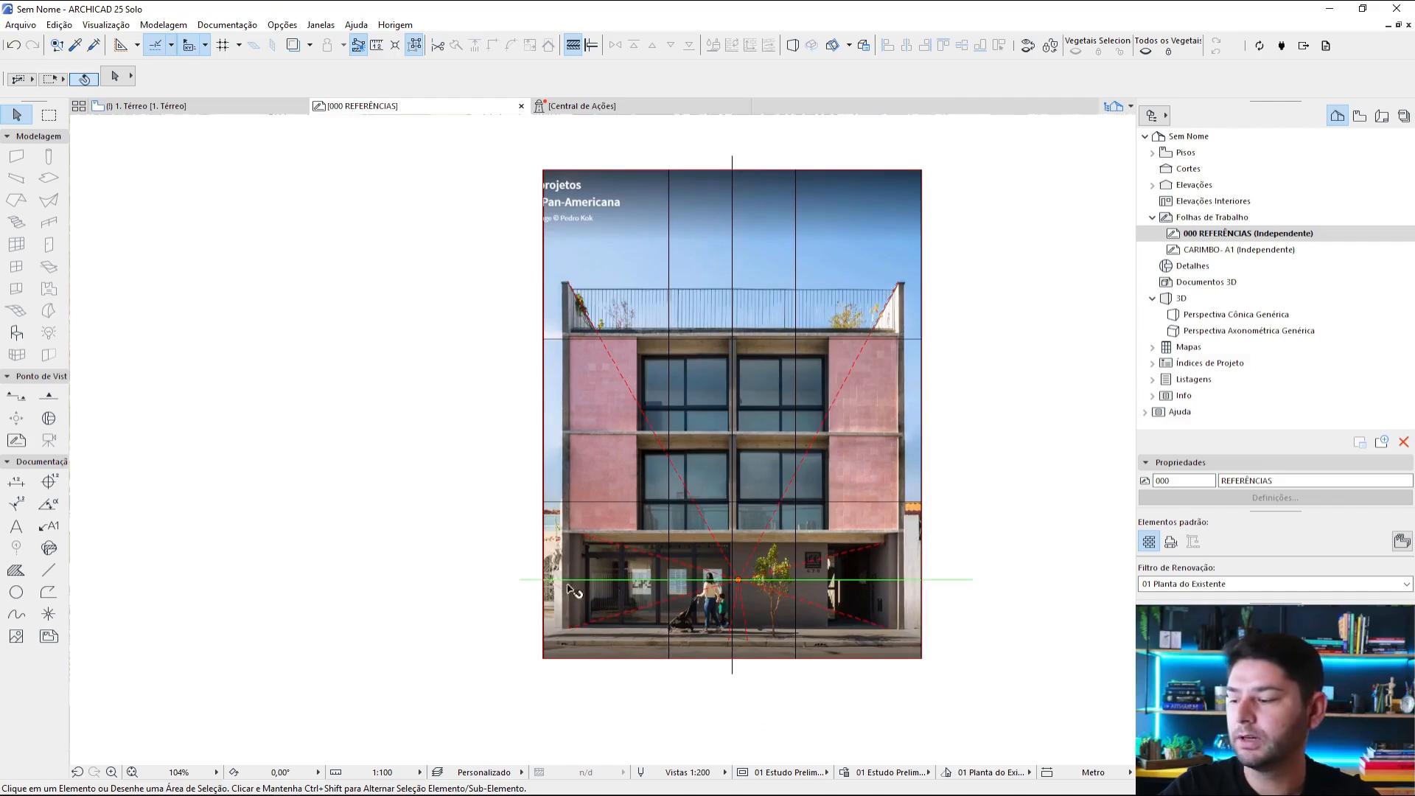
pyautogui.scroll(4, 763, 577)
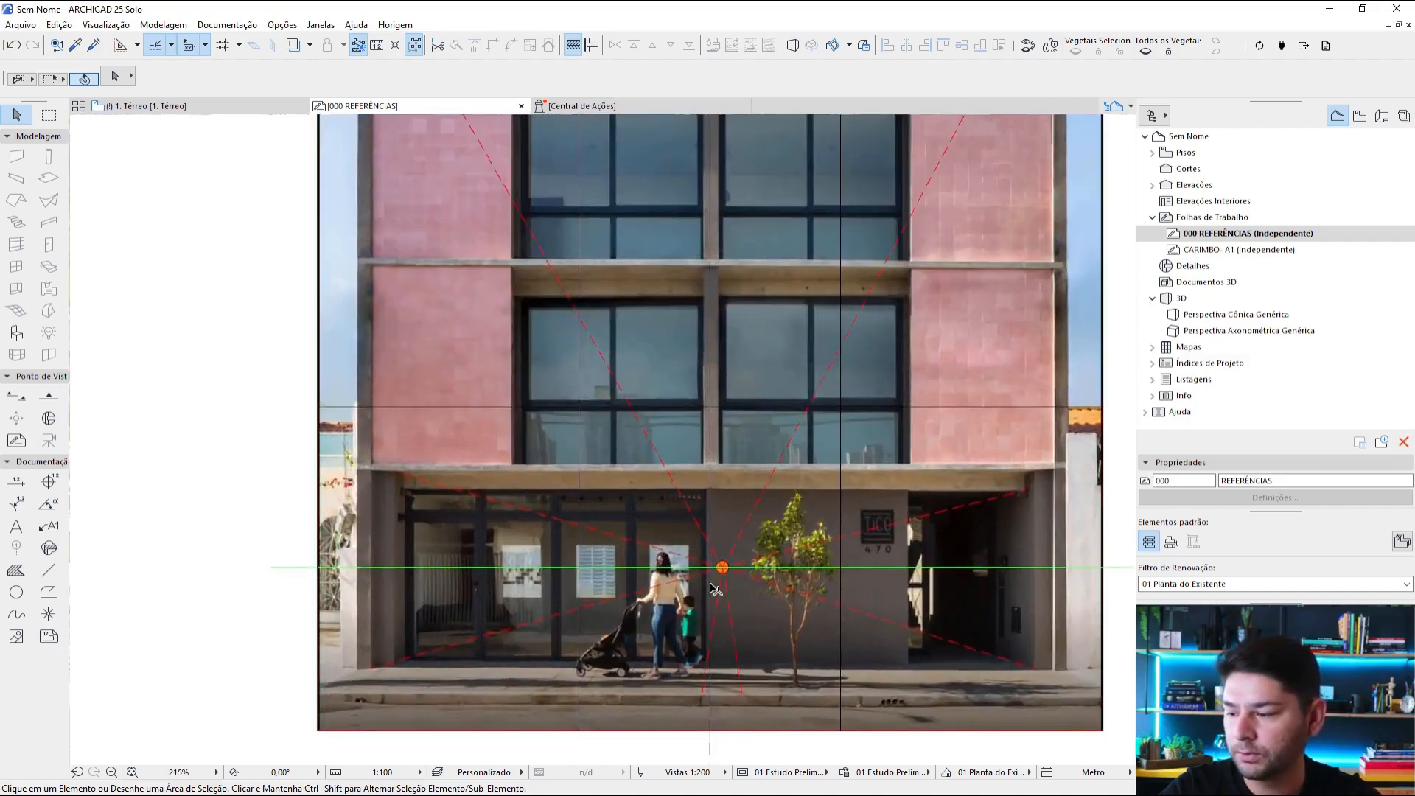
pyautogui.scroll(-6, 717, 584)
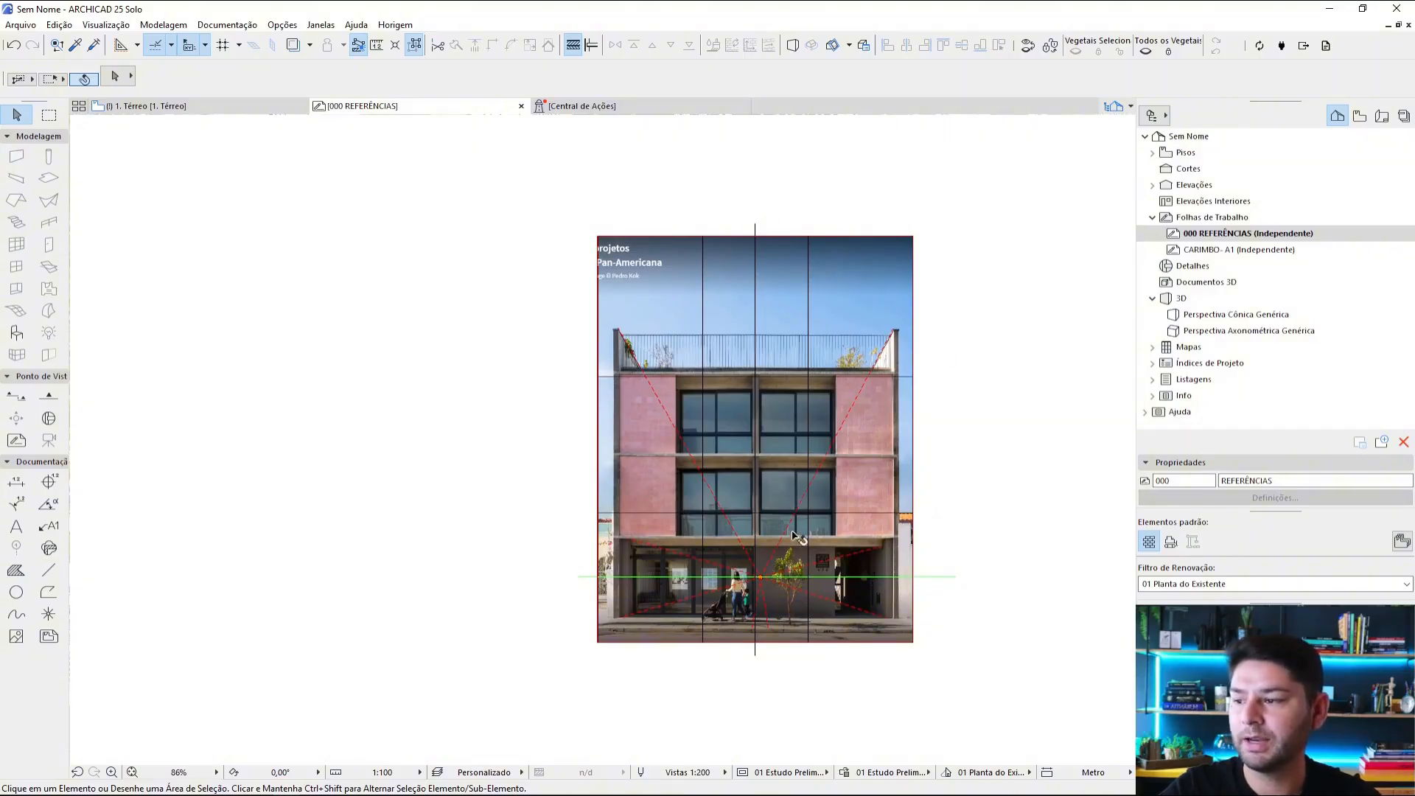
pyautogui.scroll(1, 754, 414)
# Step: Draw a red dashed line along the top roof edge of the apartment building photo, reusing the courtyard perspective lines' settings
pyautogui.click(757, 235)
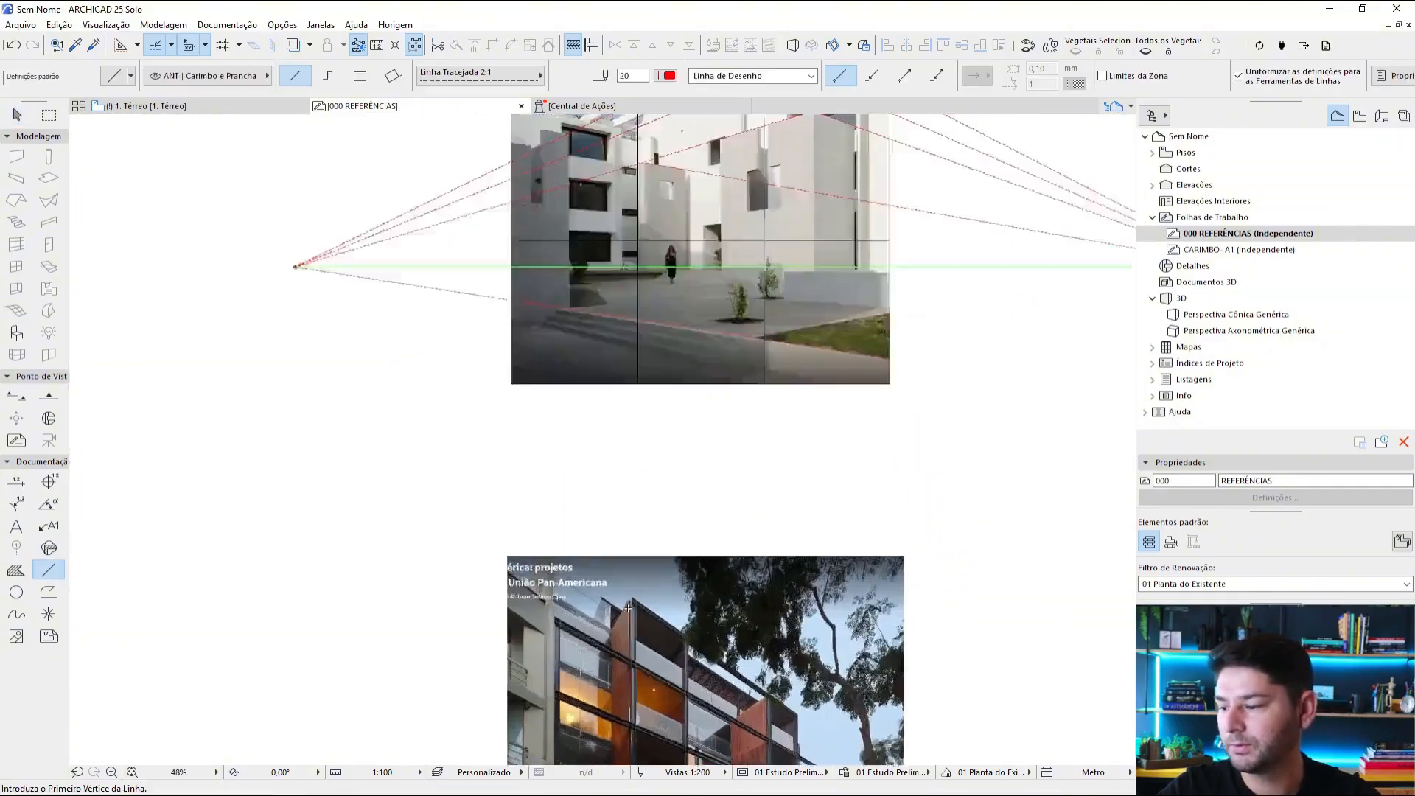
pyautogui.scroll(5, 627, 607)
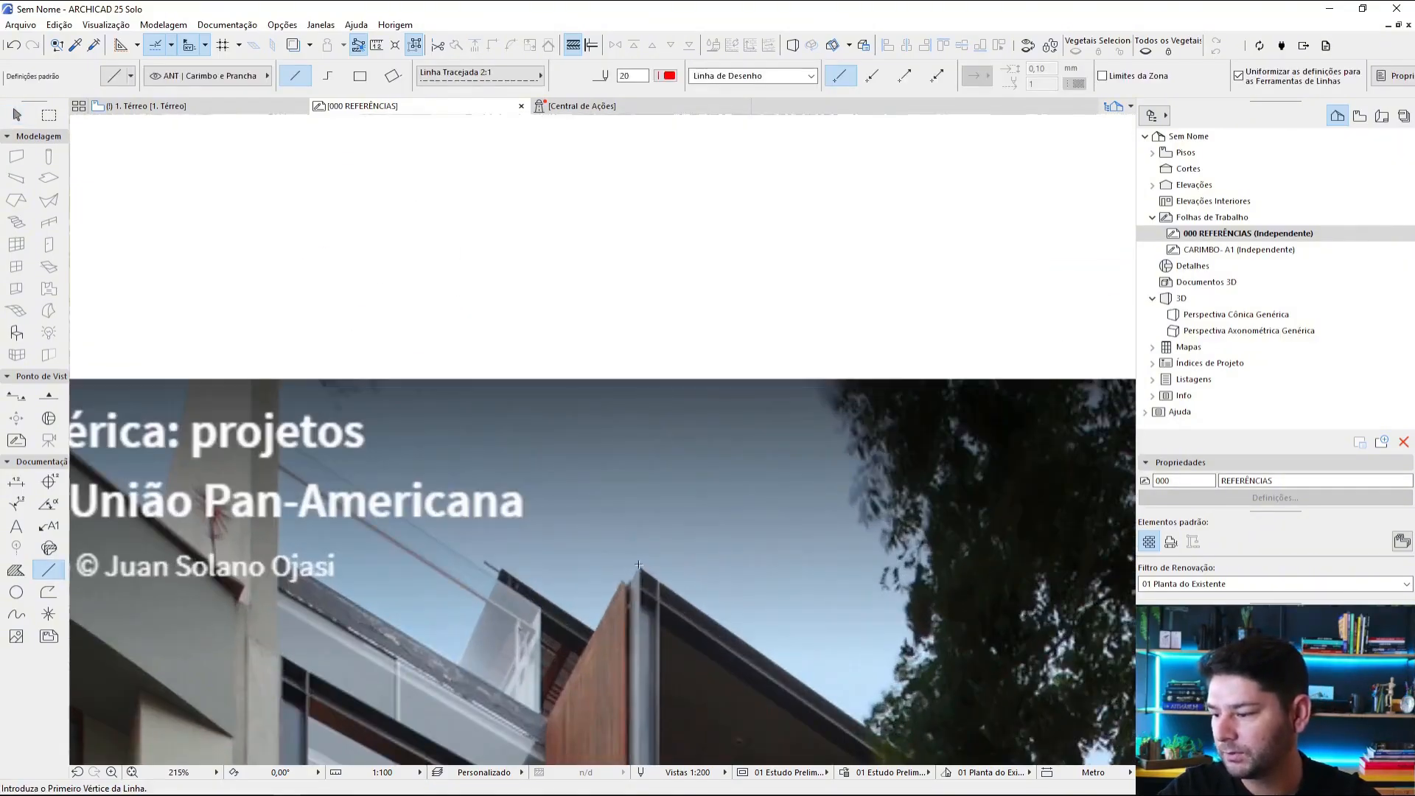
pyautogui.scroll(-1, 567, 345)
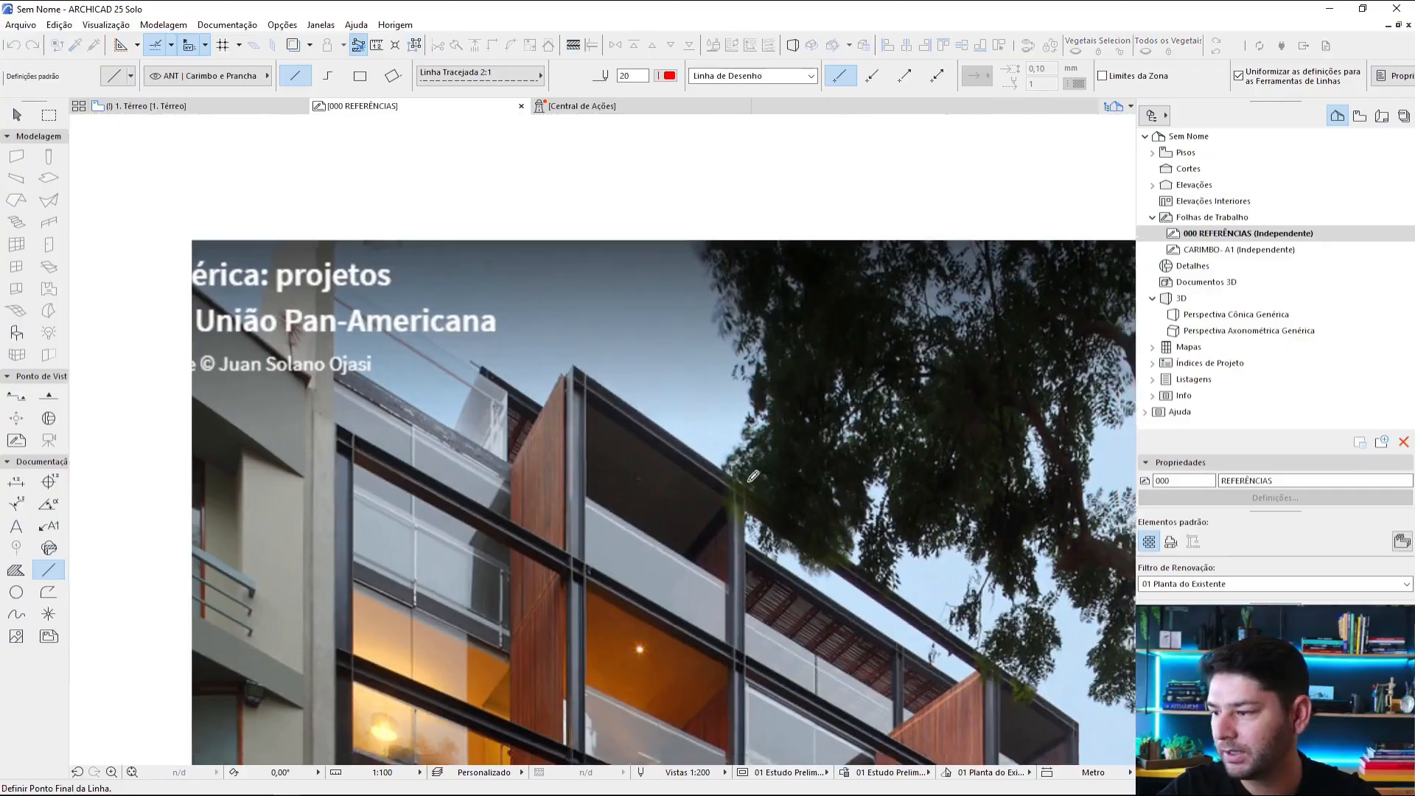
pyautogui.scroll(-1, 566, 360)
pyautogui.click(479, 287)
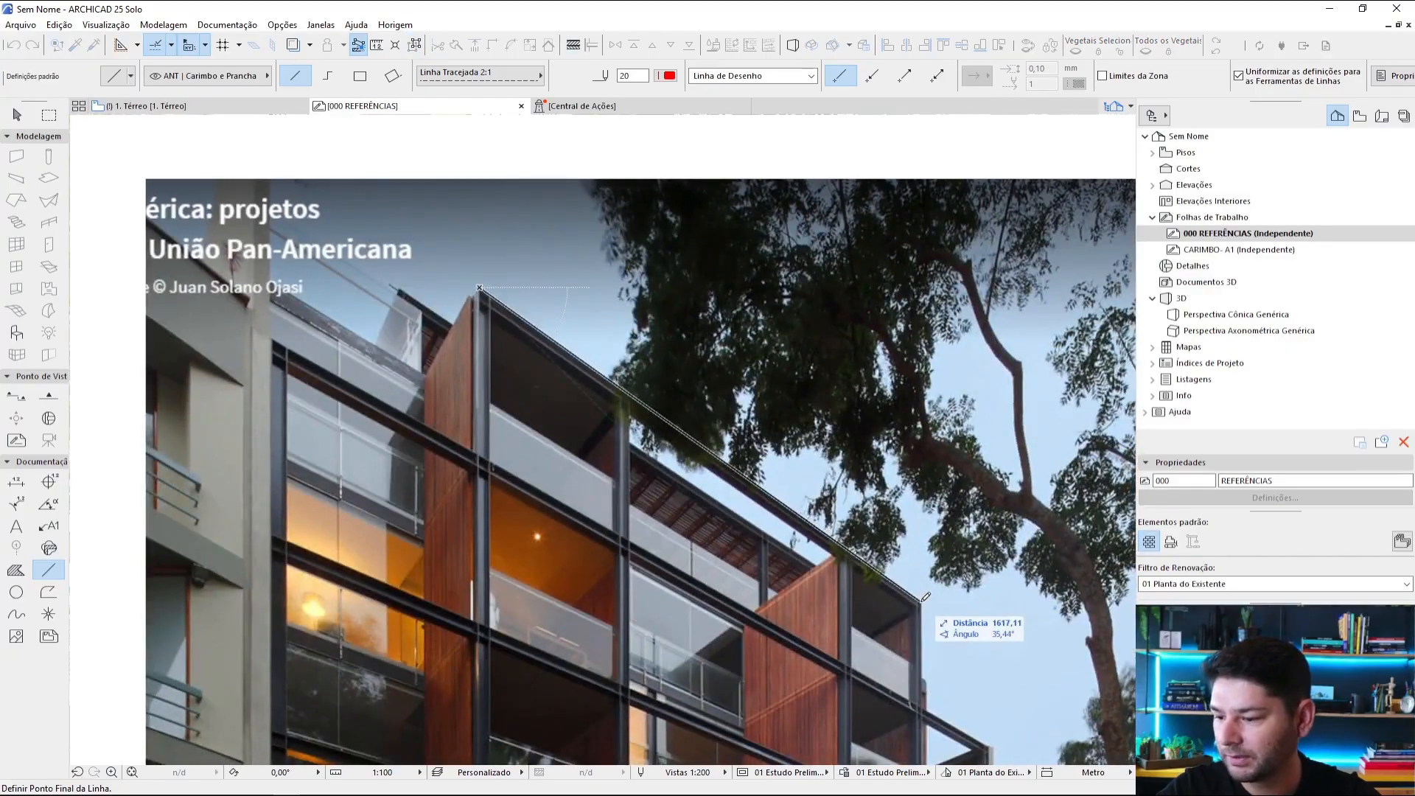
pyautogui.click(922, 596)
# Step: Draw a red dashed line along the top edge of the wooden fence in the apartment building photo
pyautogui.scroll(-3, 923, 596)
pyautogui.moveTo(923, 596); pyautogui.dragTo(847, 337, button='middle')
pyautogui.scroll(4, 494, 591)
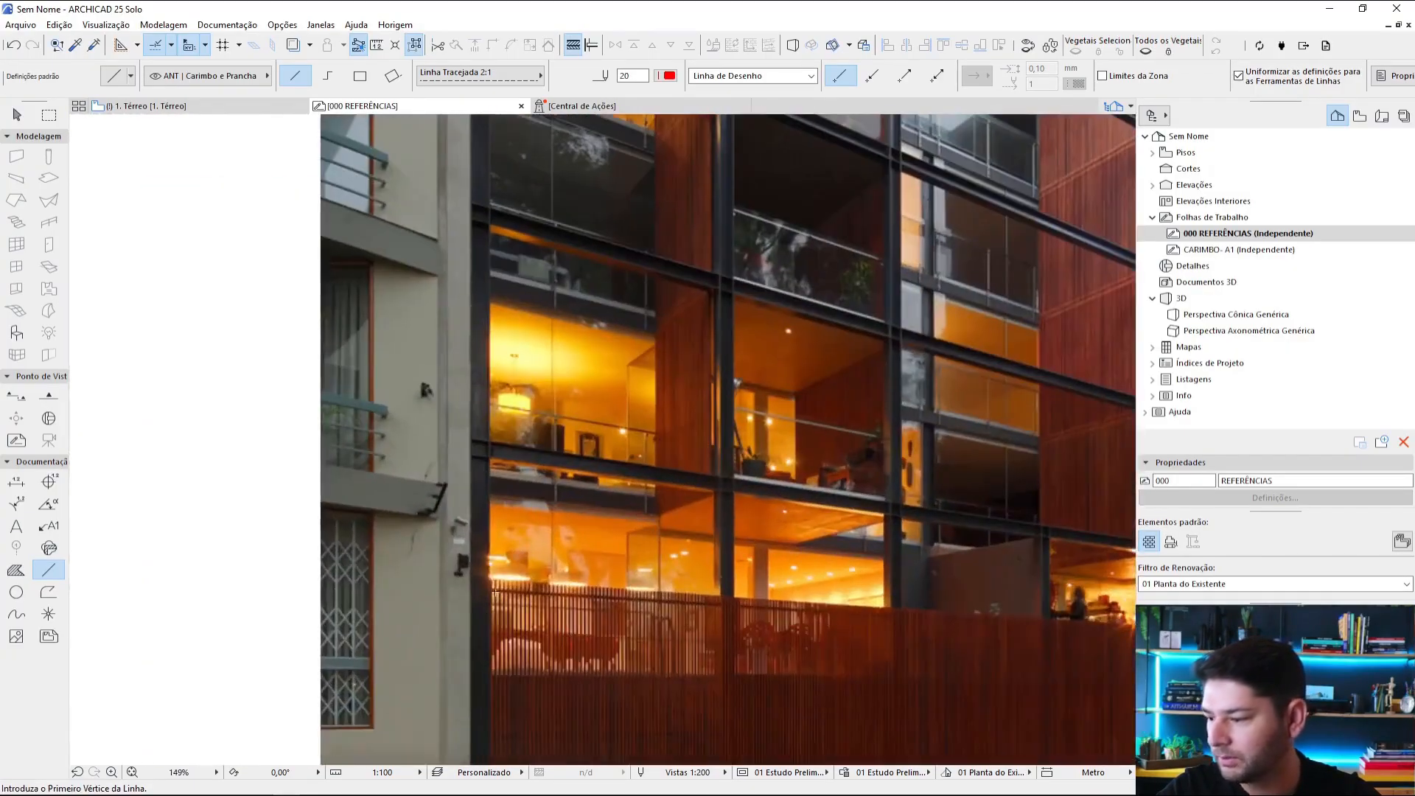
pyautogui.click(490, 589)
pyautogui.scroll(-2, 663, 604)
pyautogui.scroll(4, 673, 582)
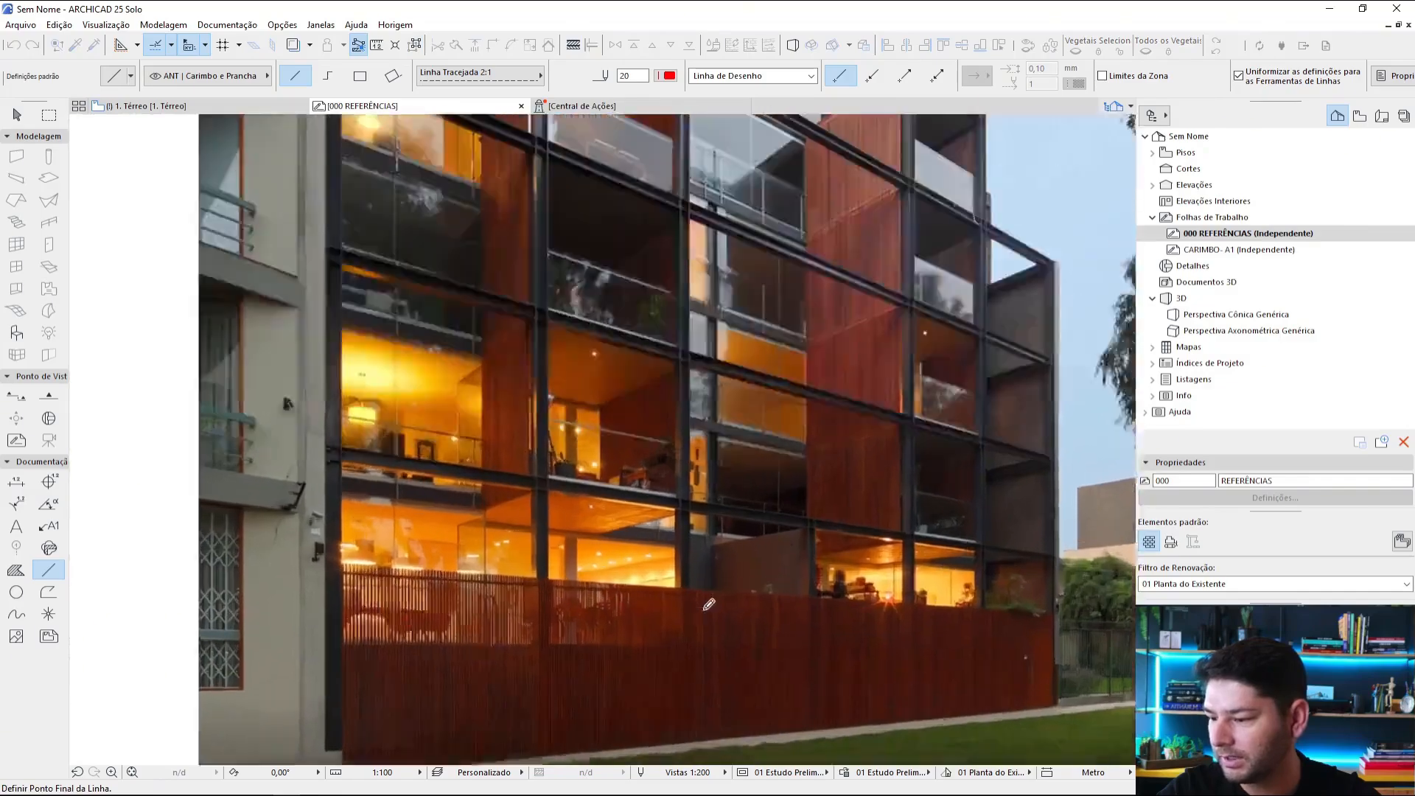
pyautogui.click(672, 588)
pyautogui.press('Escape')
# Step: Extend the roof-edge line and the fence-top line until they meet at a vanishing point right of the apartment photo
pyautogui.click(666, 589)
pyautogui.scroll(-4, 668, 588)
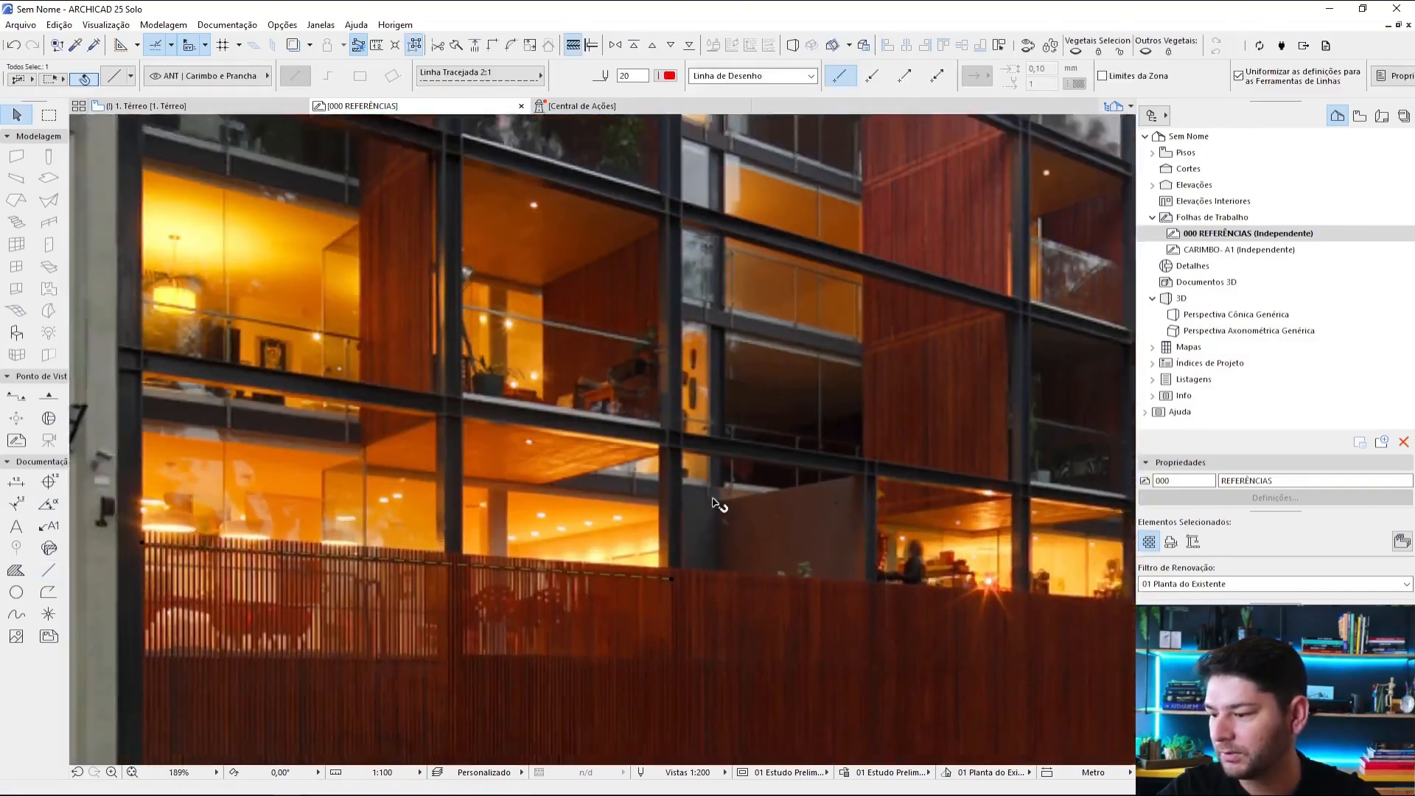
pyautogui.moveTo(717, 499); pyautogui.dragTo(682, 578, button='middle')
pyautogui.scroll(-1, 682, 578)
pyautogui.keyDown('shift'); pyautogui.click(637, 354); pyautogui.keyUp('shift')
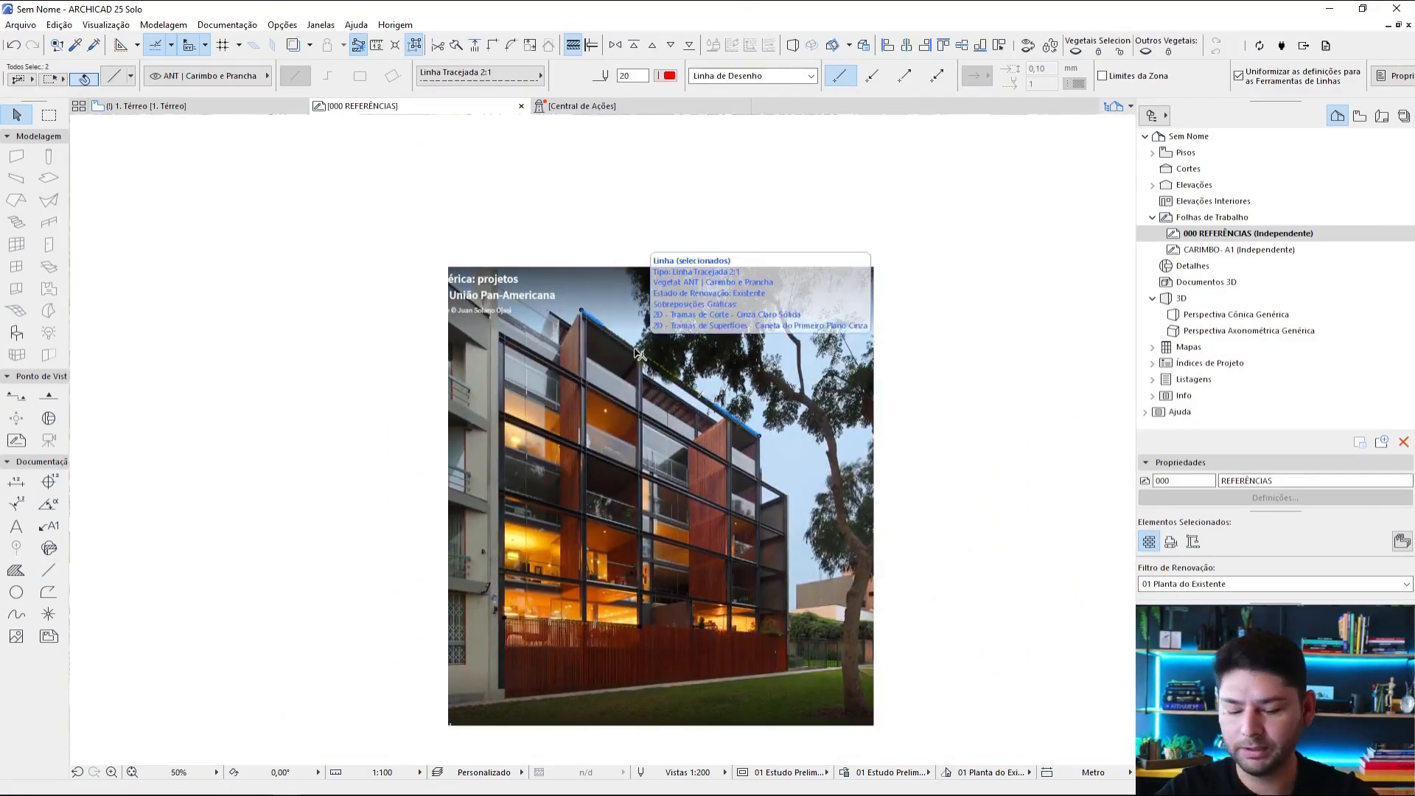
pyautogui.press('Escape')
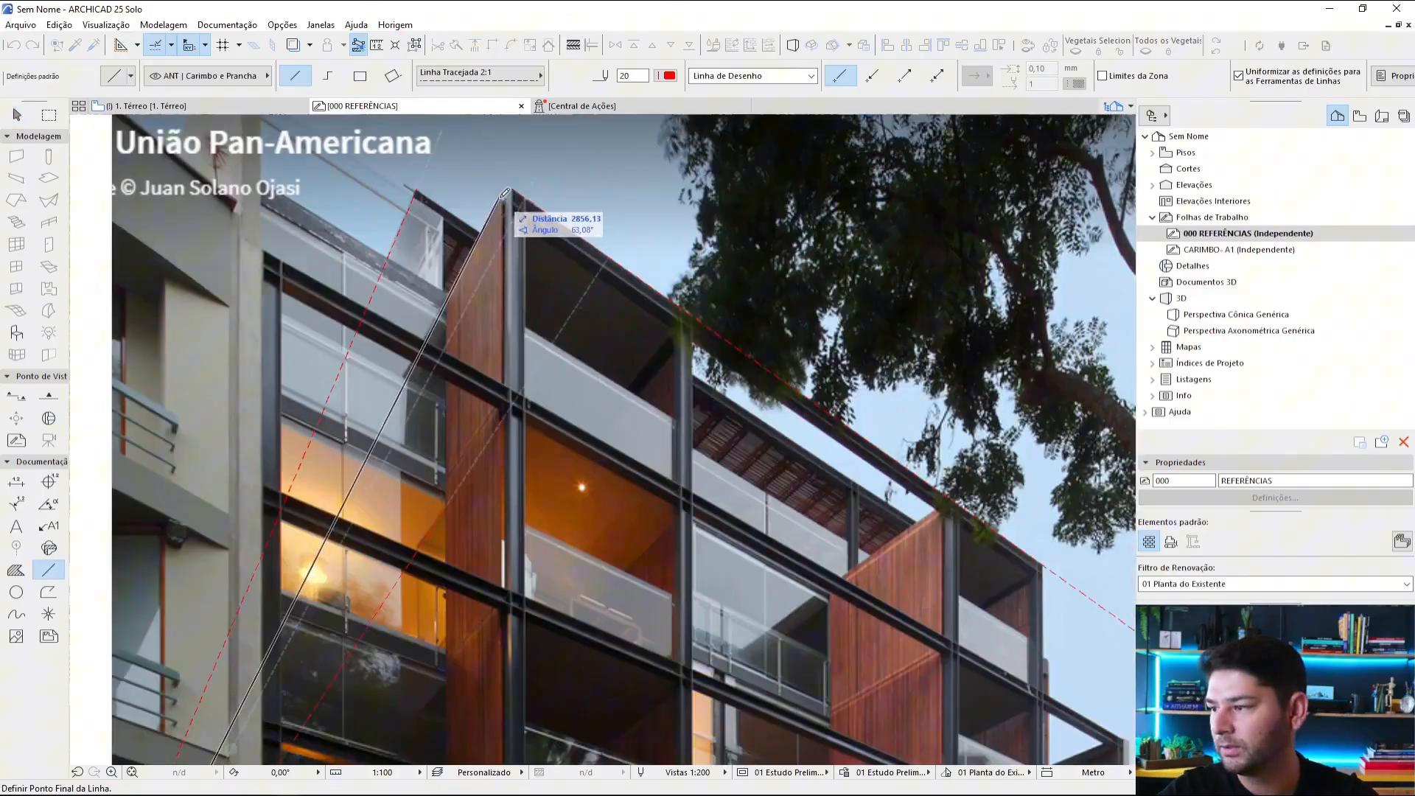
# Step: Draw red dashed lines from the roof's upper corners to a left vanishing point, plus a green horizon line across the apartment photo
pyautogui.click(508, 199)
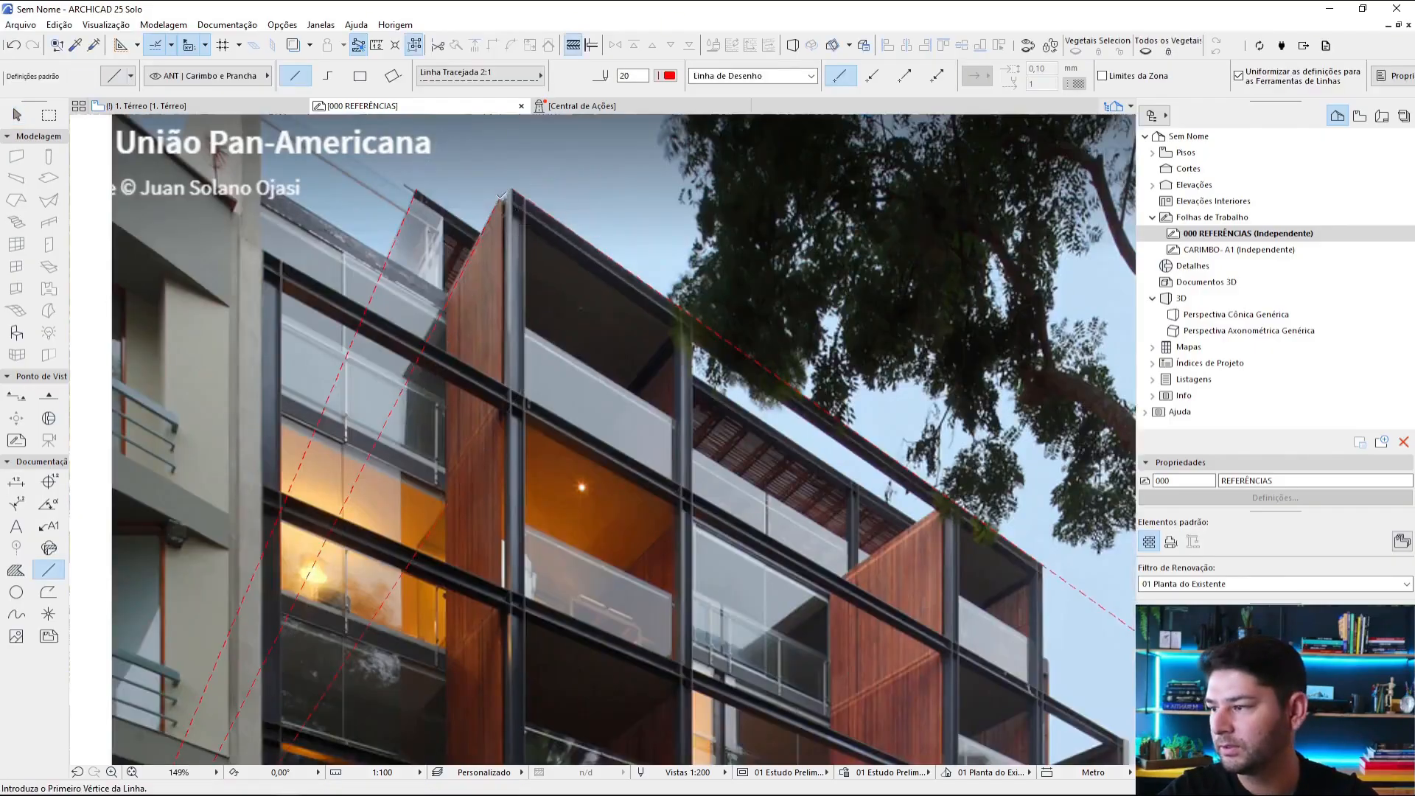
pyautogui.scroll(-4, 534, 309)
pyautogui.scroll(-1, 534, 403)
pyautogui.moveTo(534, 403); pyautogui.dragTo(551, 226, button='middle')
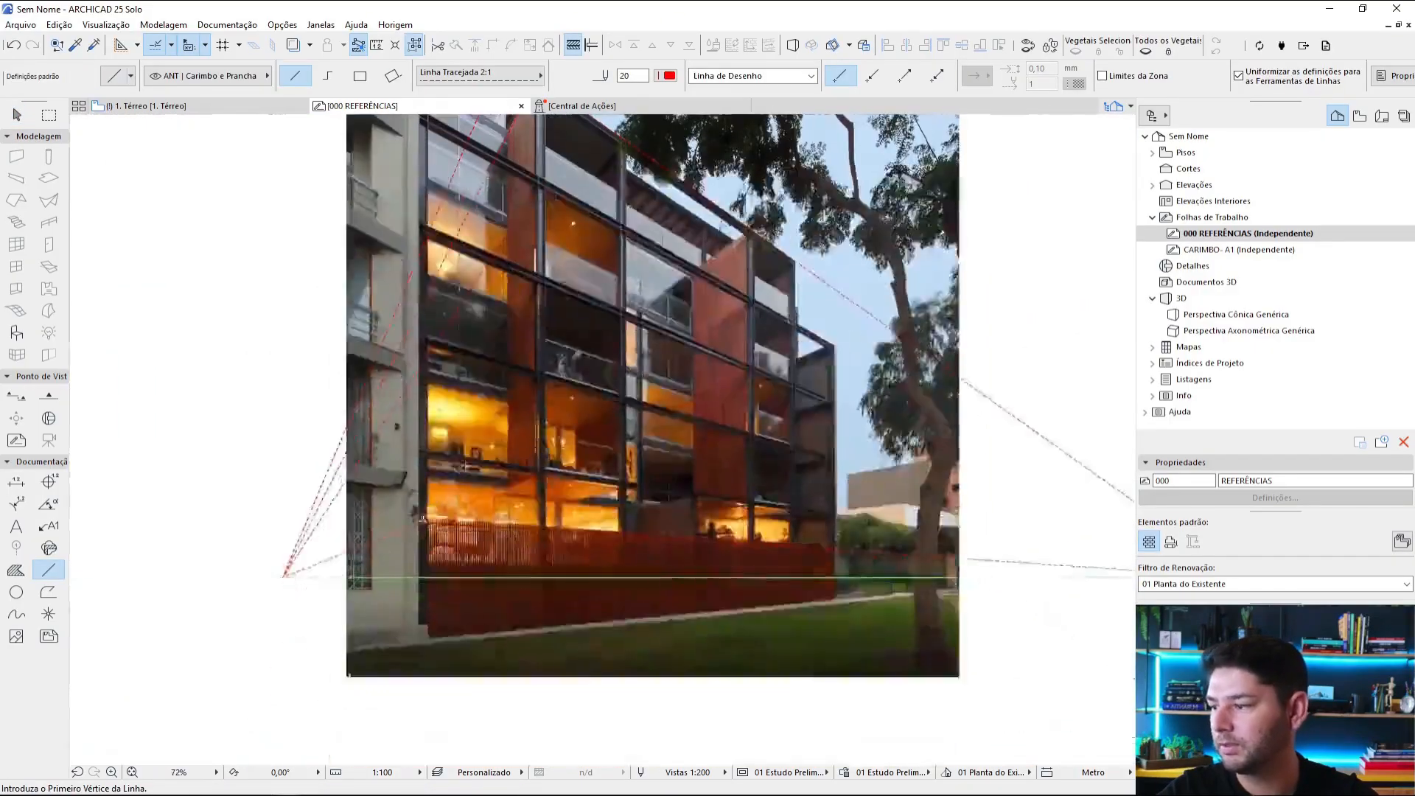
# Step: Draw a red dashed perspective line from the left vanishing point to the top corner of the apartment building's far end frame
pyautogui.click(282, 577)
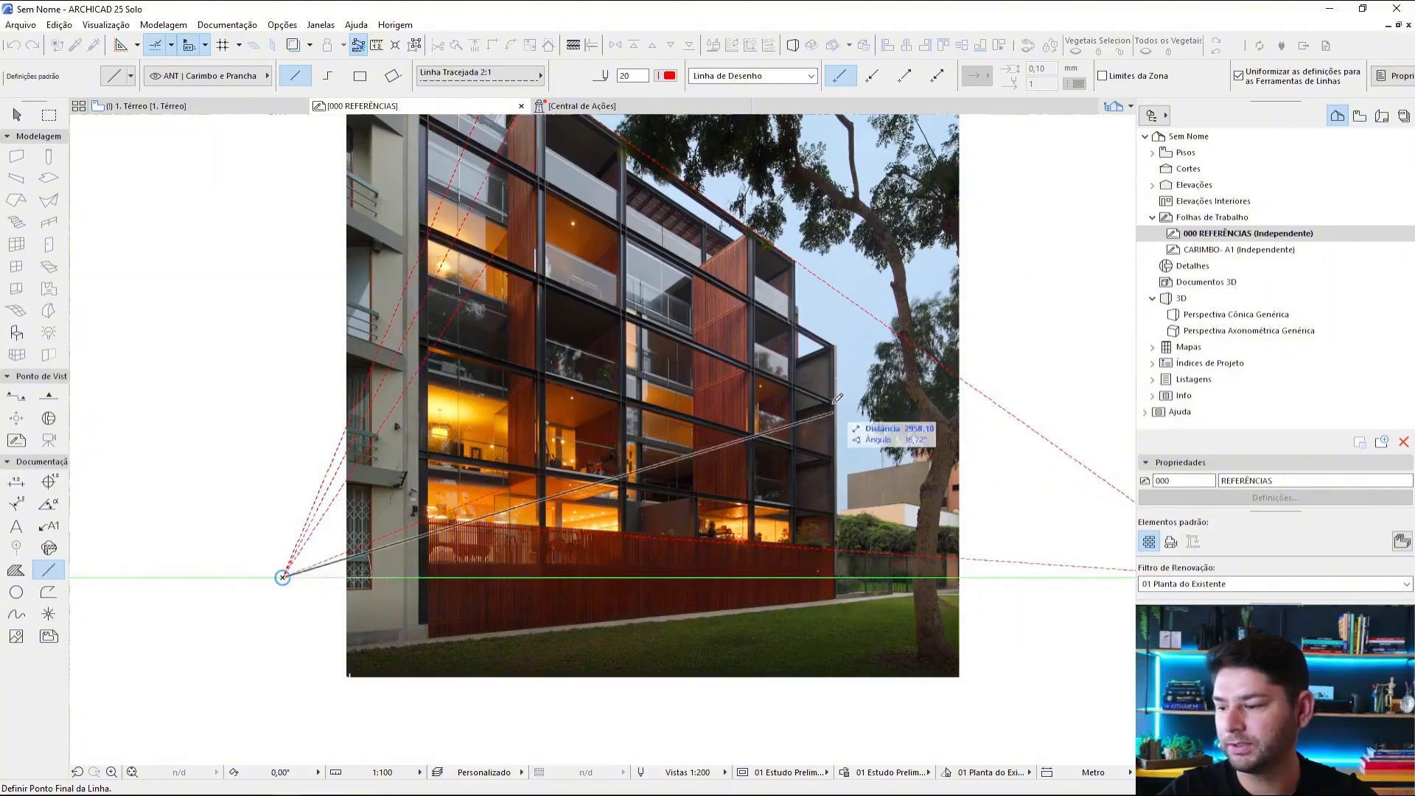
pyautogui.scroll(5, 803, 258)
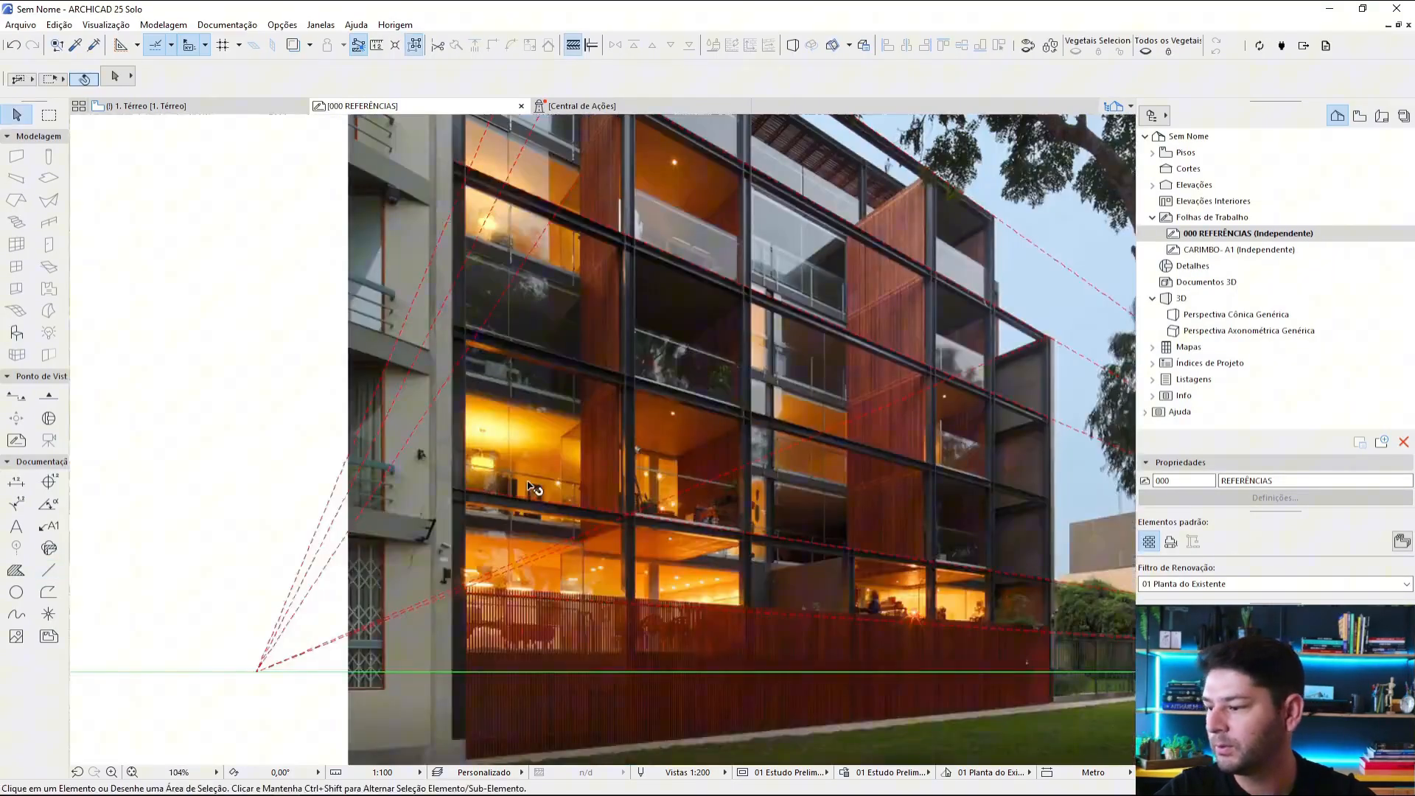
pyautogui.moveTo(859, 509); pyautogui.dragTo(688, 509, button='middle')
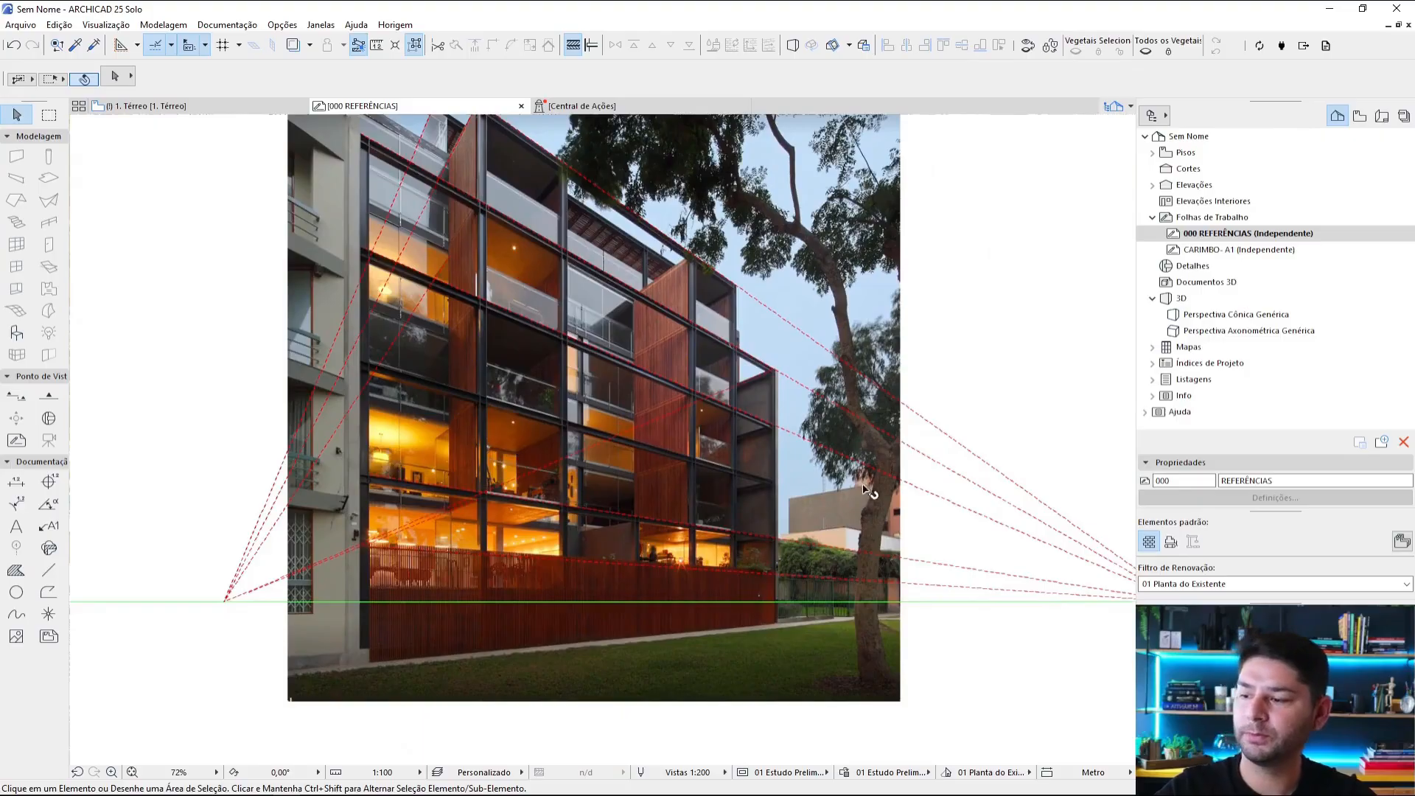
# Step: Draw a vertical red dashed line from the base of the apartment building's far corner up past the photo's top edge
pyautogui.scroll(-3, 866, 490)
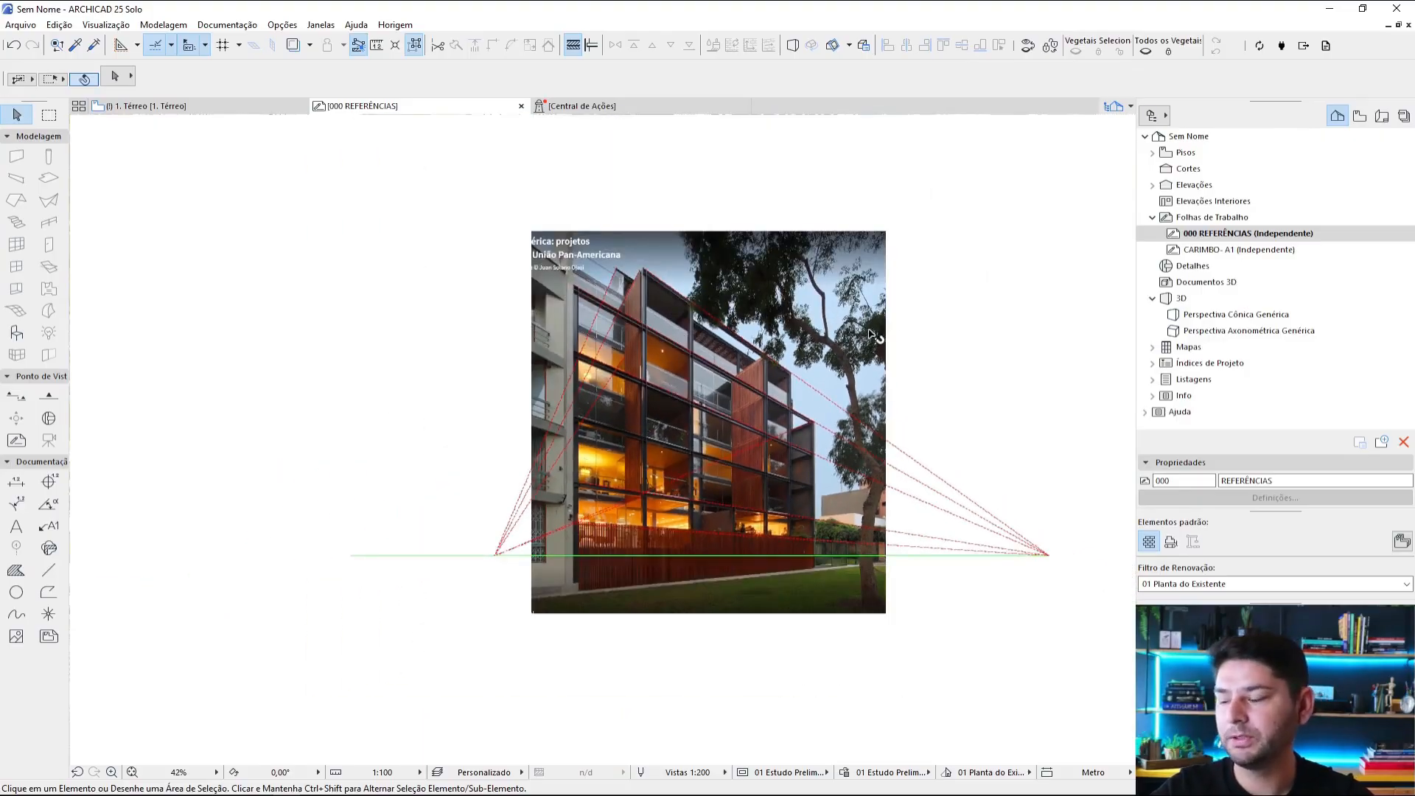
pyautogui.scroll(-4, 872, 336)
pyautogui.scroll(5, 884, 398)
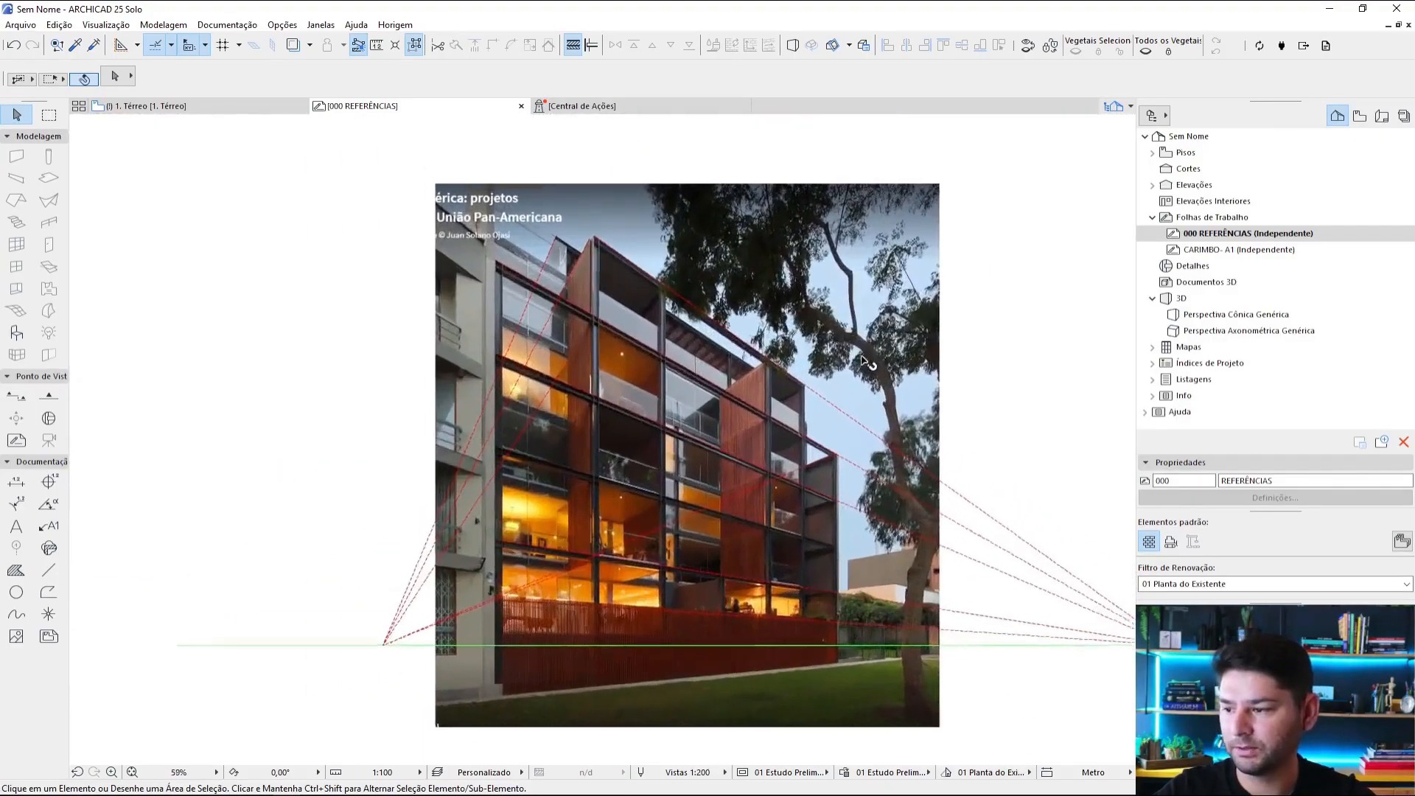
pyautogui.scroll(1, 866, 361)
pyautogui.moveTo(957, 485); pyautogui.dragTo(924, 375, button='middle')
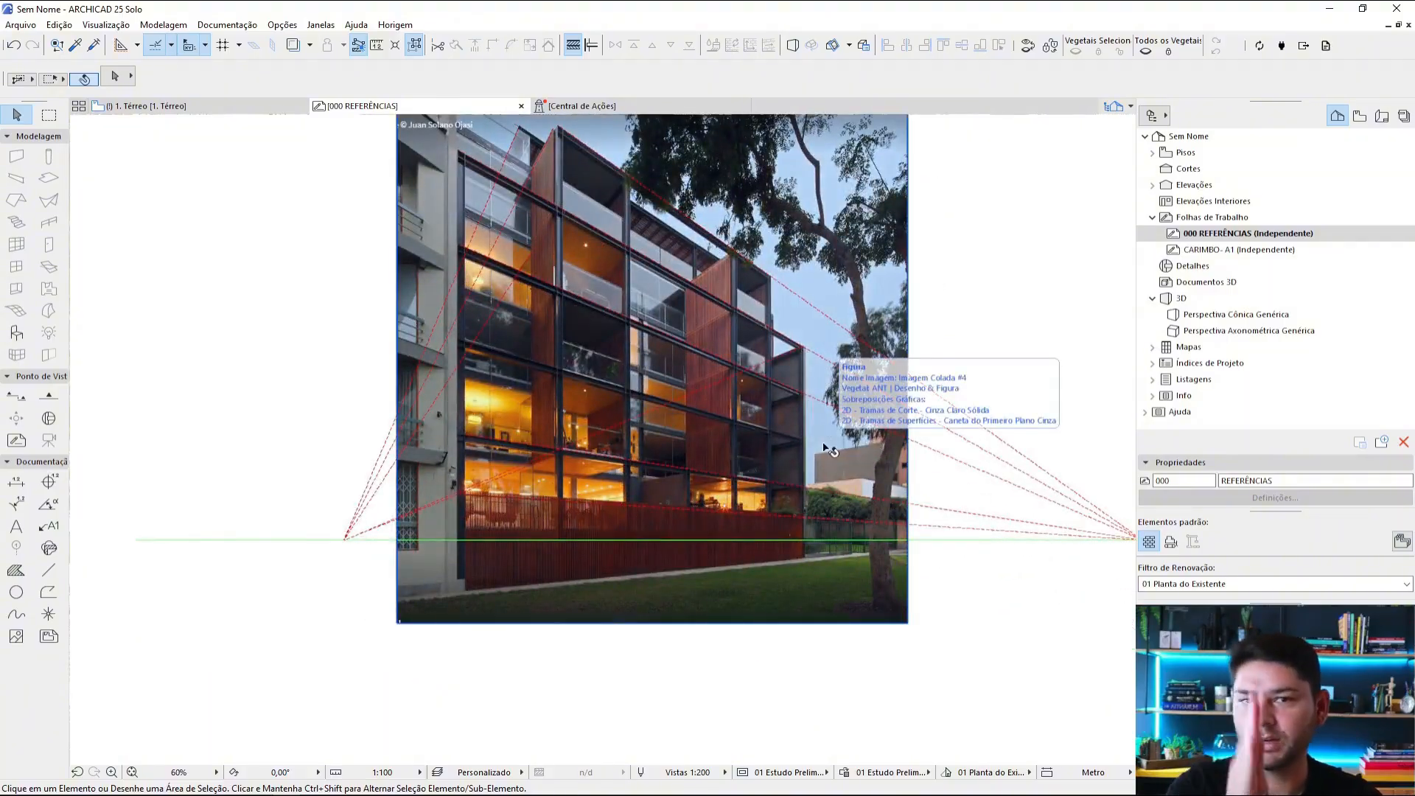
pyautogui.keyDown('alt'); pyautogui.click(897, 539); pyautogui.keyUp('alt')
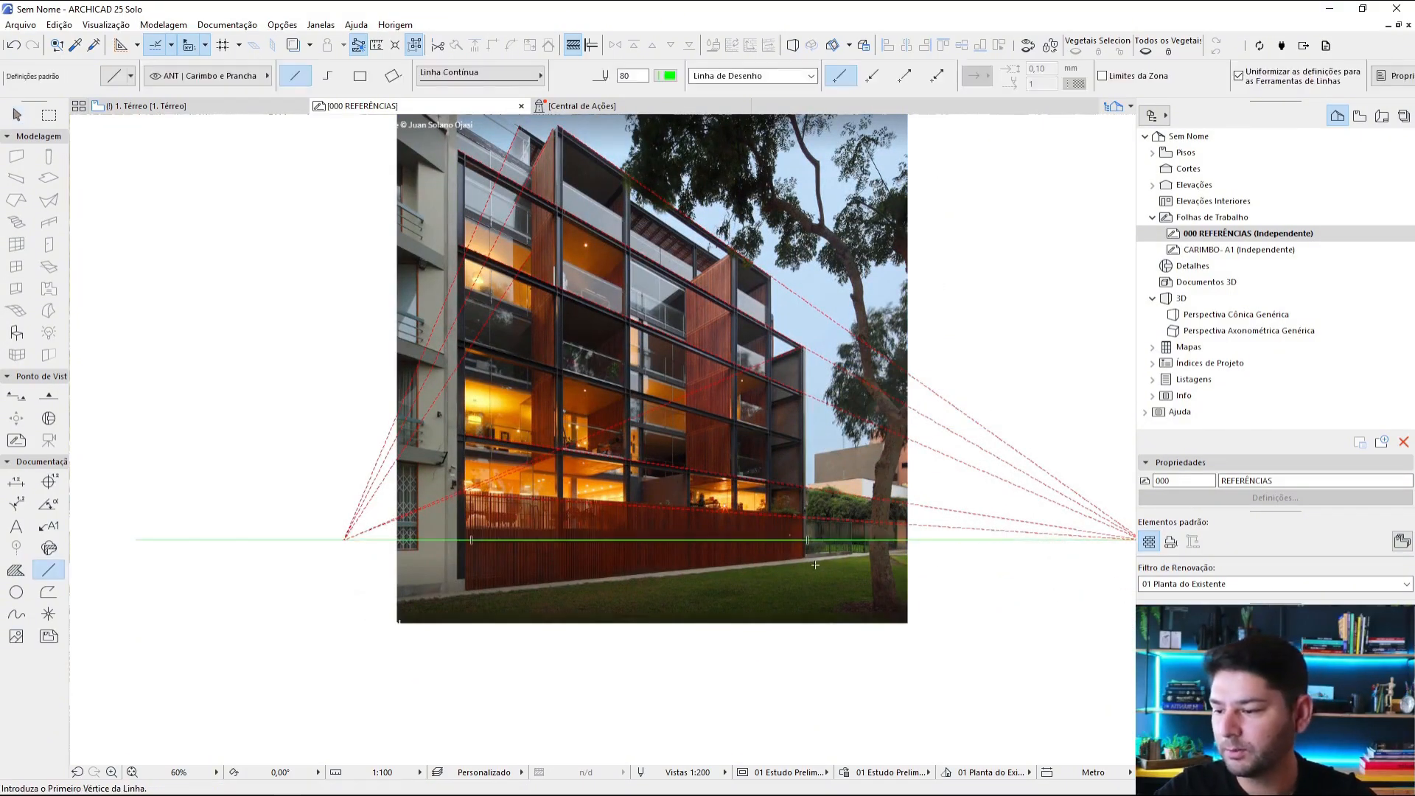
pyautogui.scroll(5, 841, 536)
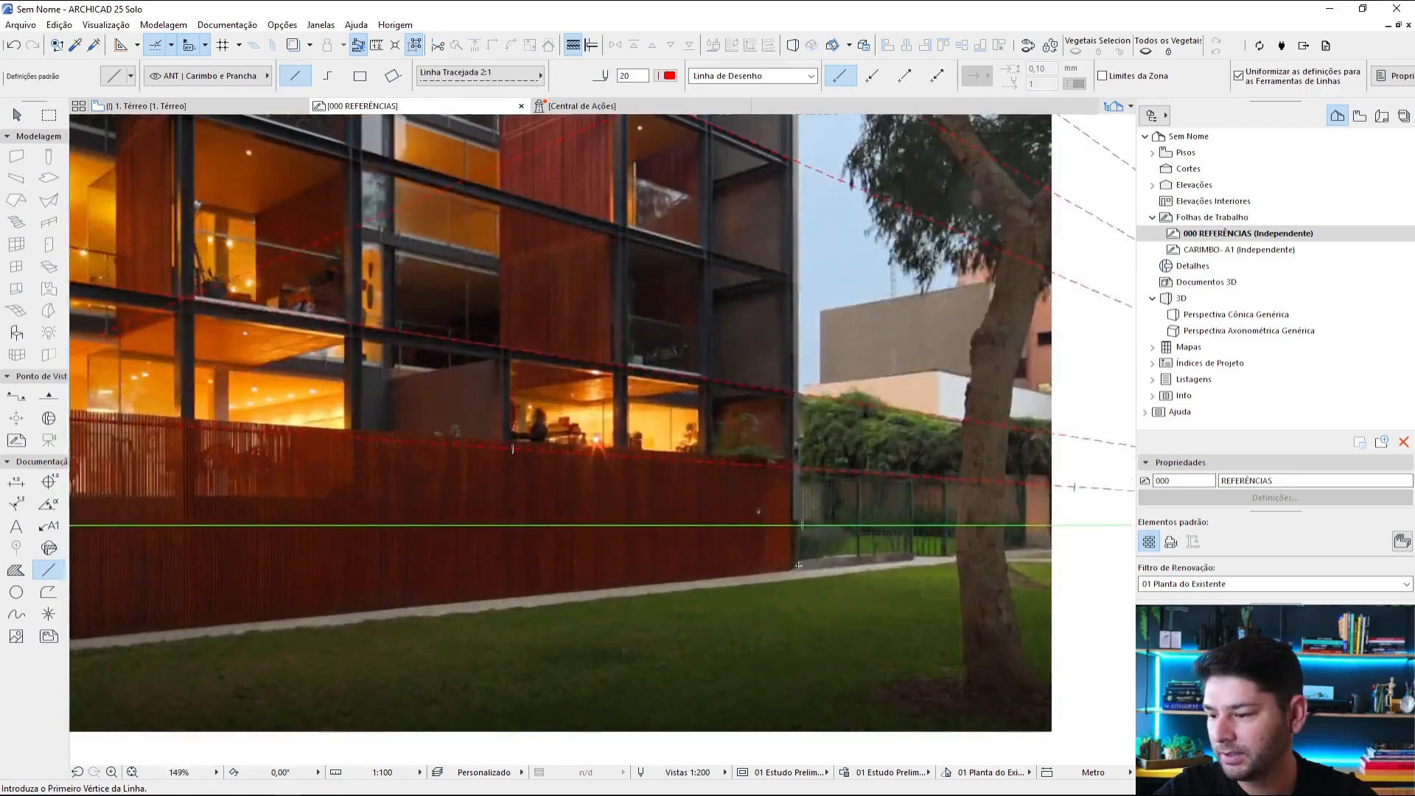
pyautogui.scroll(-5, 798, 569)
pyautogui.click(788, 566)
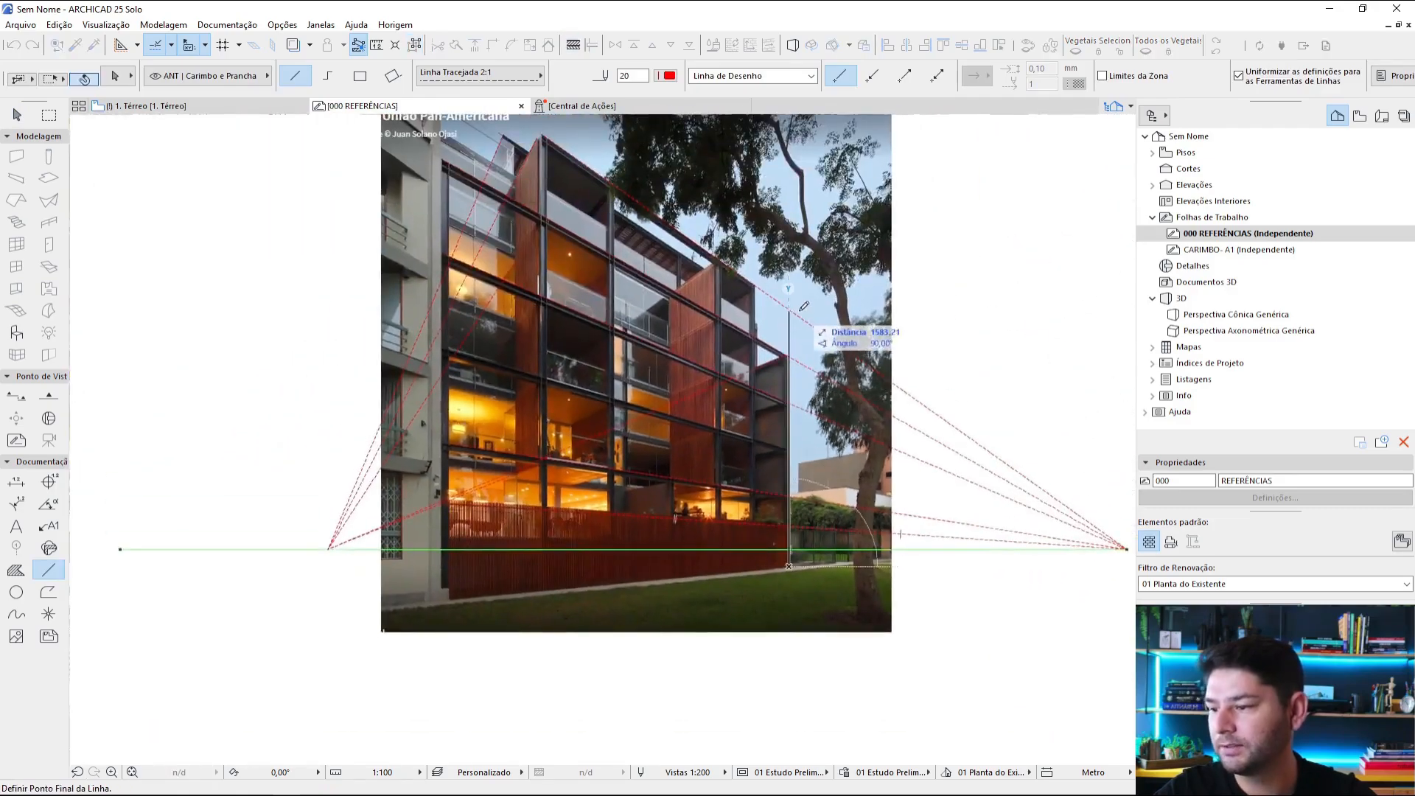
pyautogui.scroll(-3, 805, 314)
pyautogui.click(772, 267)
pyautogui.scroll(4, 750, 681)
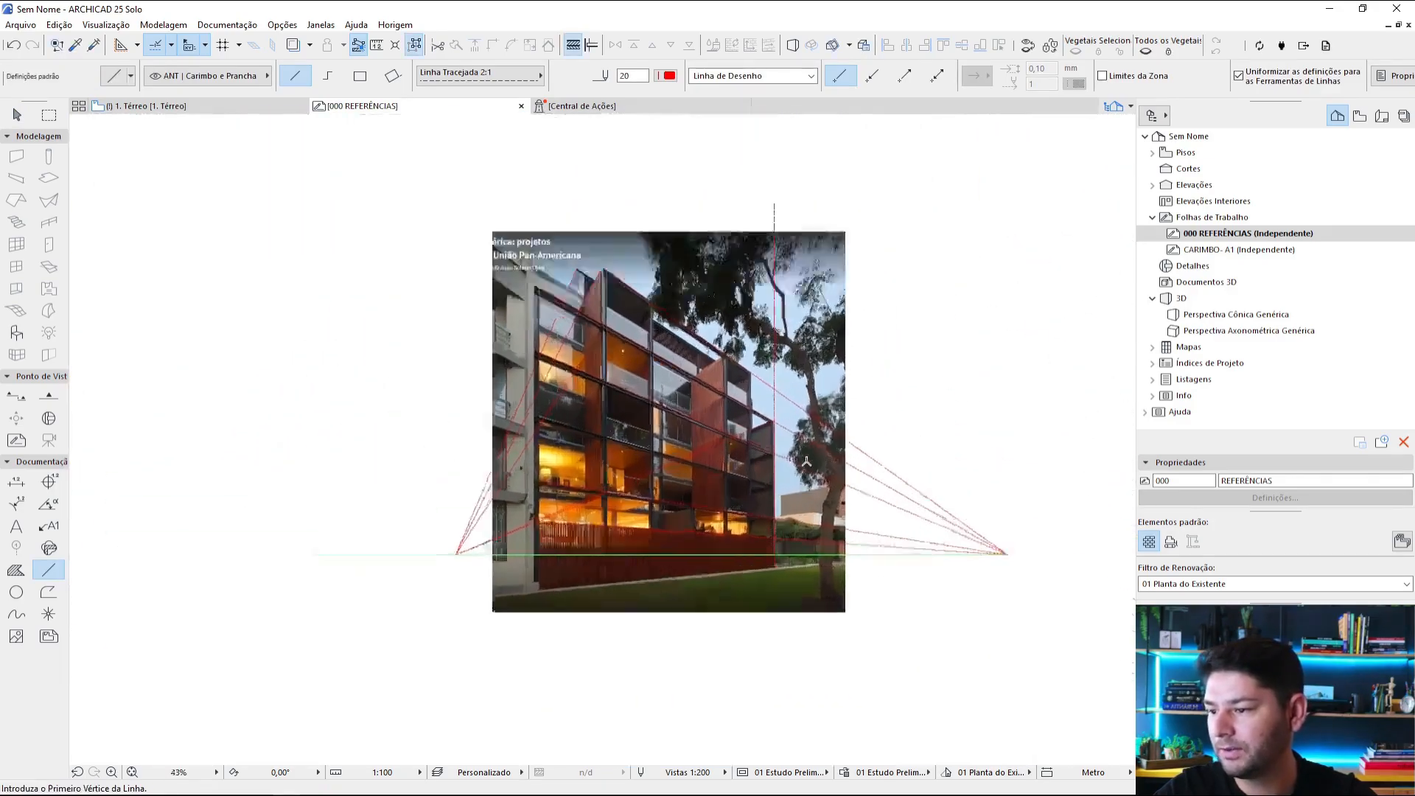
# Step: Draw a second red dashed line from the far-corner base, slanting slightly outward to above the apartment photo's top edge
pyautogui.click(734, 711)
pyautogui.scroll(-3, 766, 582)
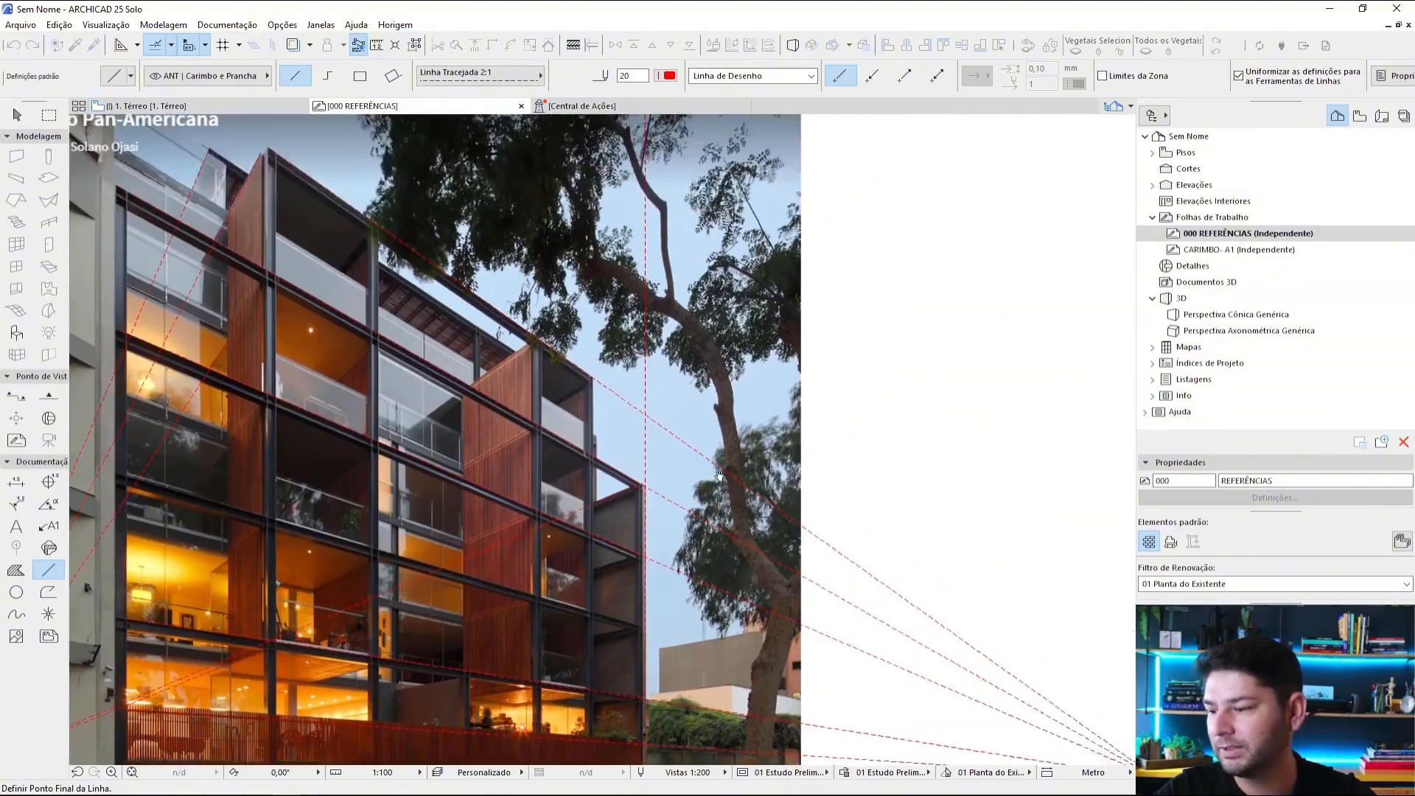
pyautogui.click(670, 208)
pyautogui.press('Escape')
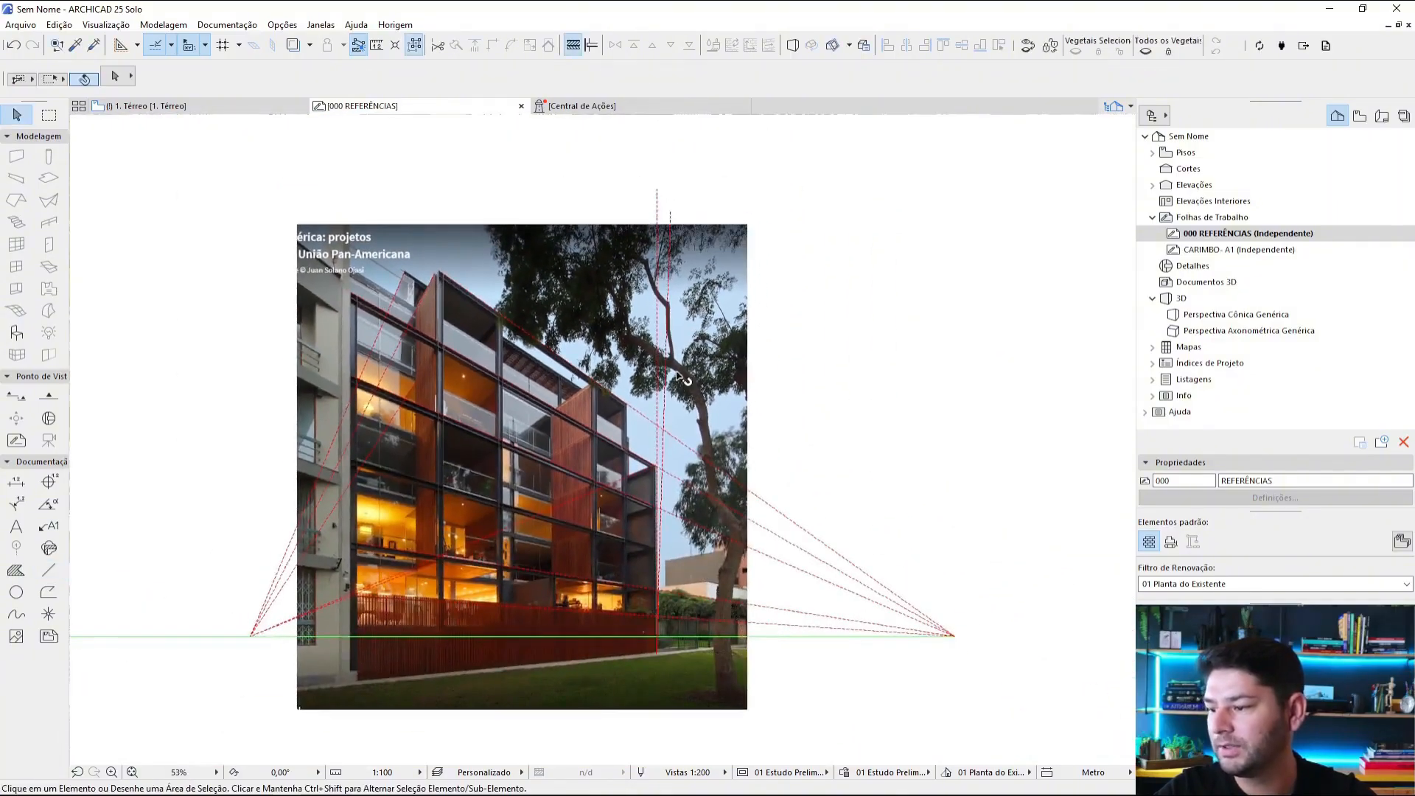
# Step: Change the pen colour of the slanted dashed line at the apartment building's far corner to blue
pyautogui.scroll(3, 689, 257)
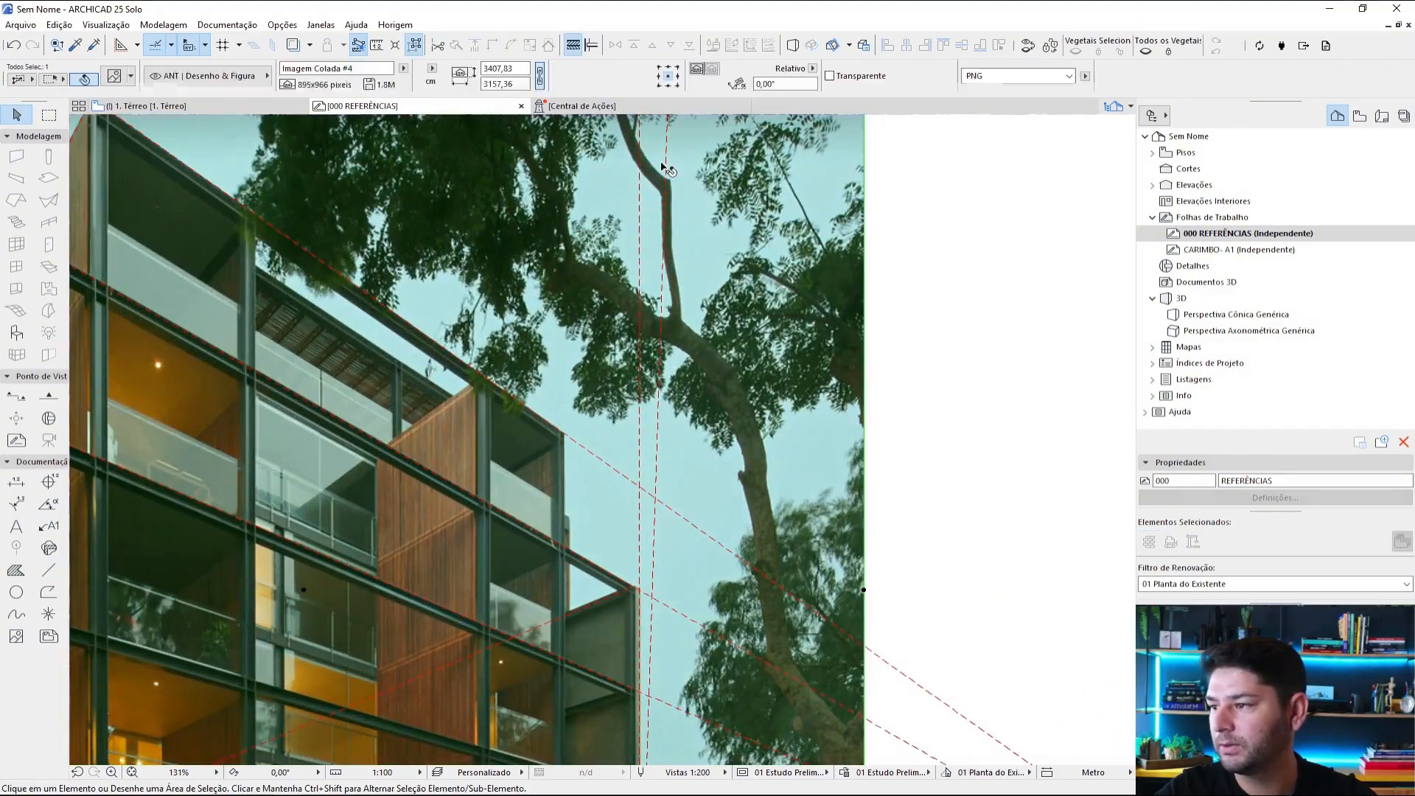
pyautogui.click(663, 174)
pyautogui.click(669, 77)
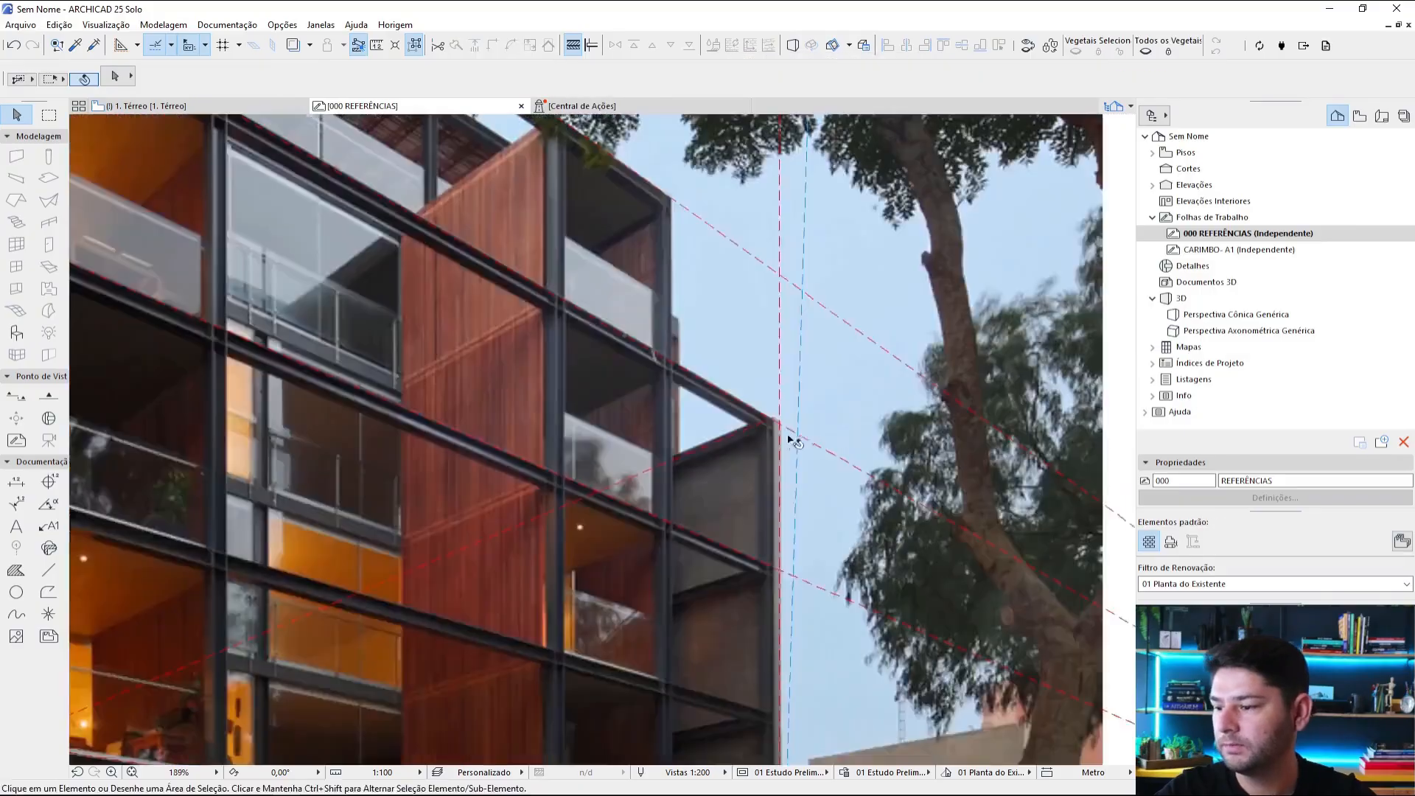
pyautogui.scroll(1, 791, 435)
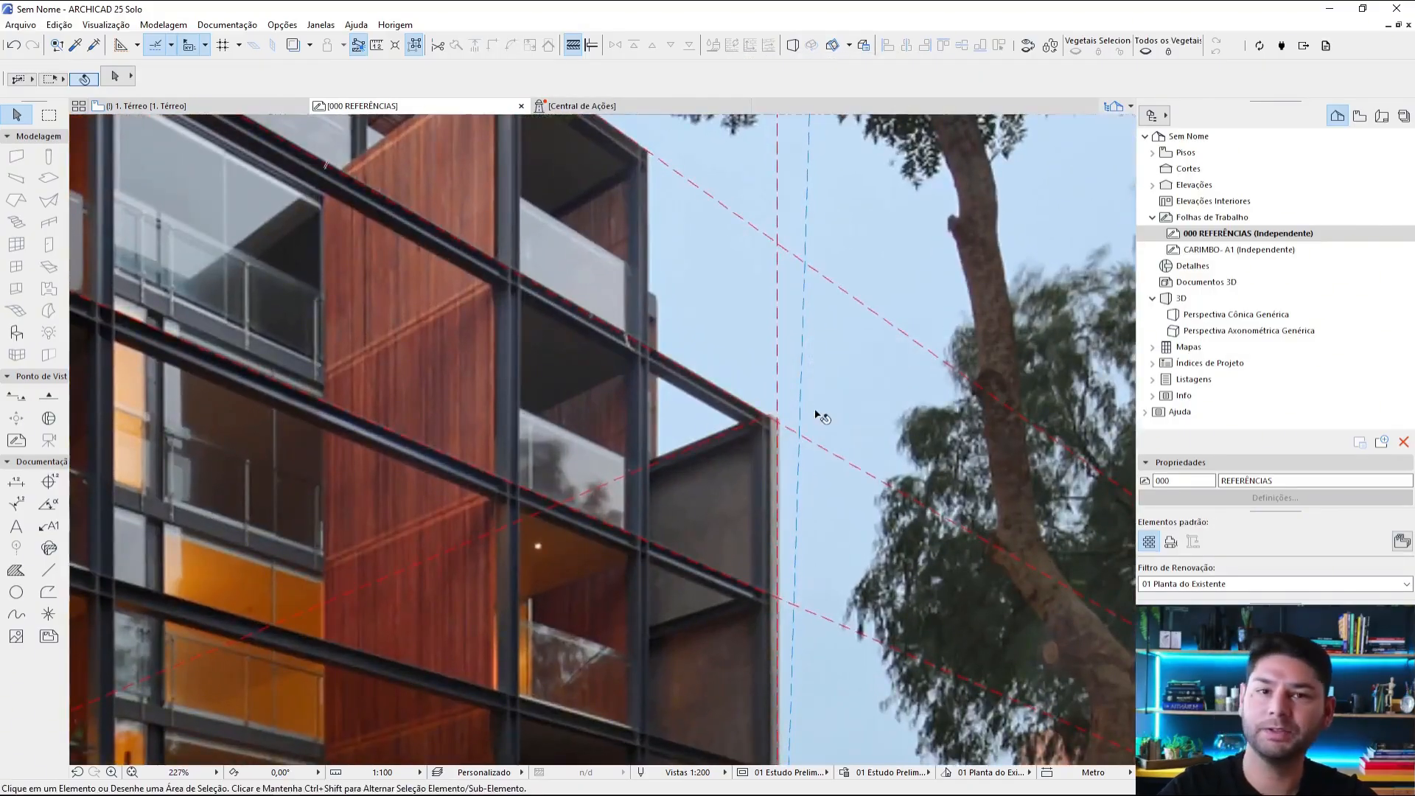
# Step: Review the perspective lines, horizons and grids already traced on the apartment, white building, pink facade and corner building photos
pyautogui.scroll(-2, 816, 418)
pyautogui.scroll(-2, 781, 450)
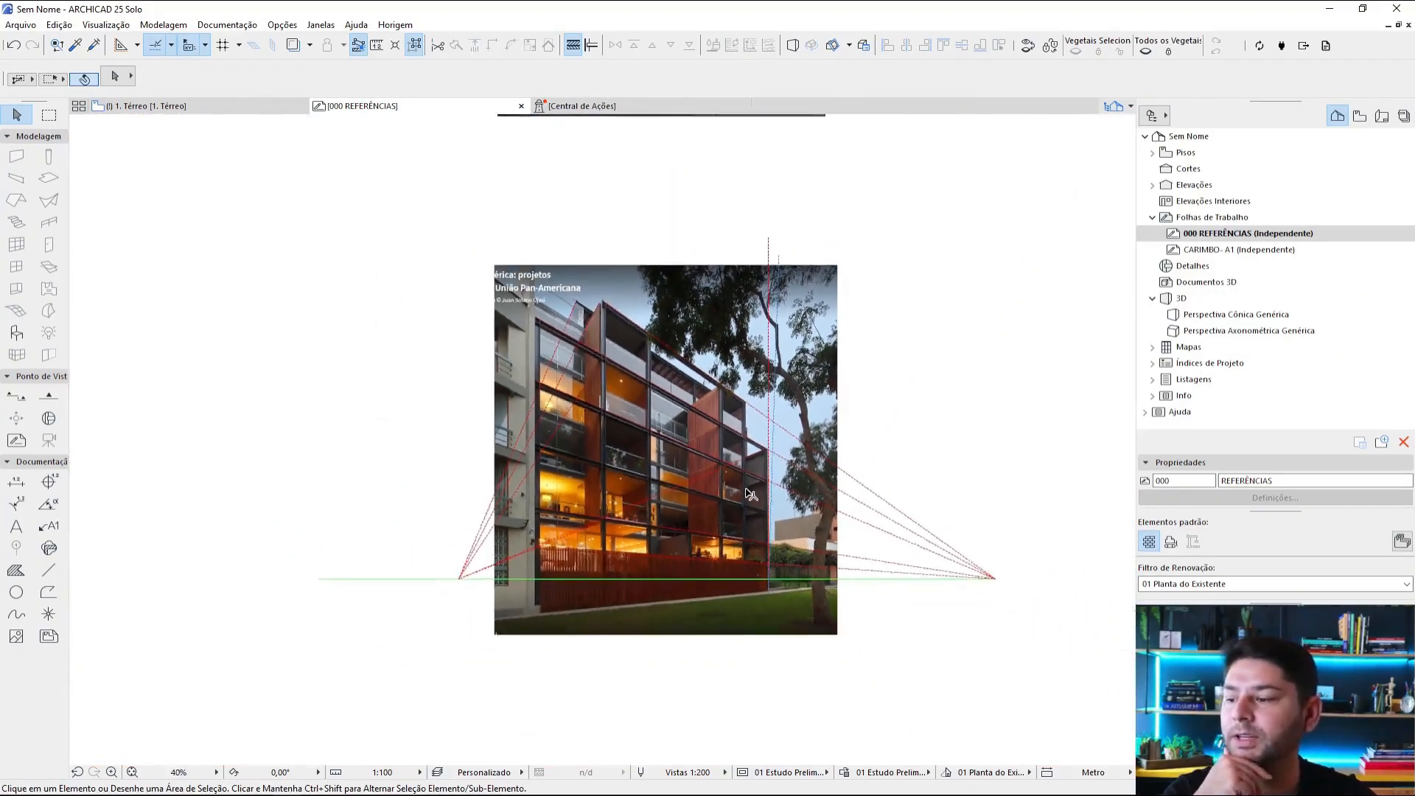
pyautogui.moveTo(759, 442); pyautogui.dragTo(800, 670, button='middle')
pyautogui.moveTo(786, 250); pyautogui.dragTo(784, 368, button='middle')
pyautogui.scroll(3, 658, 417)
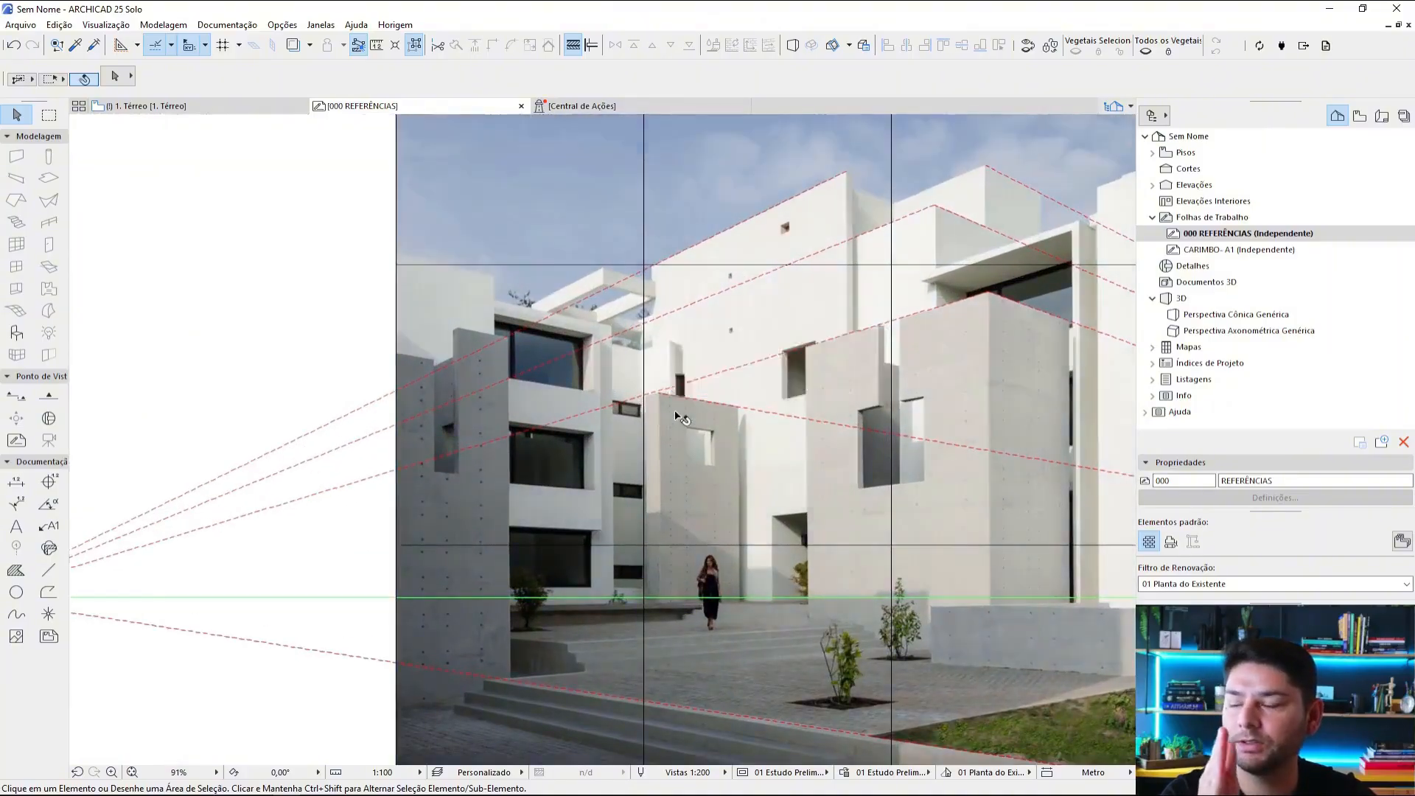
pyautogui.scroll(-3, 780, 509)
pyautogui.scroll(3, 711, 355)
pyautogui.scroll(-3, 749, 270)
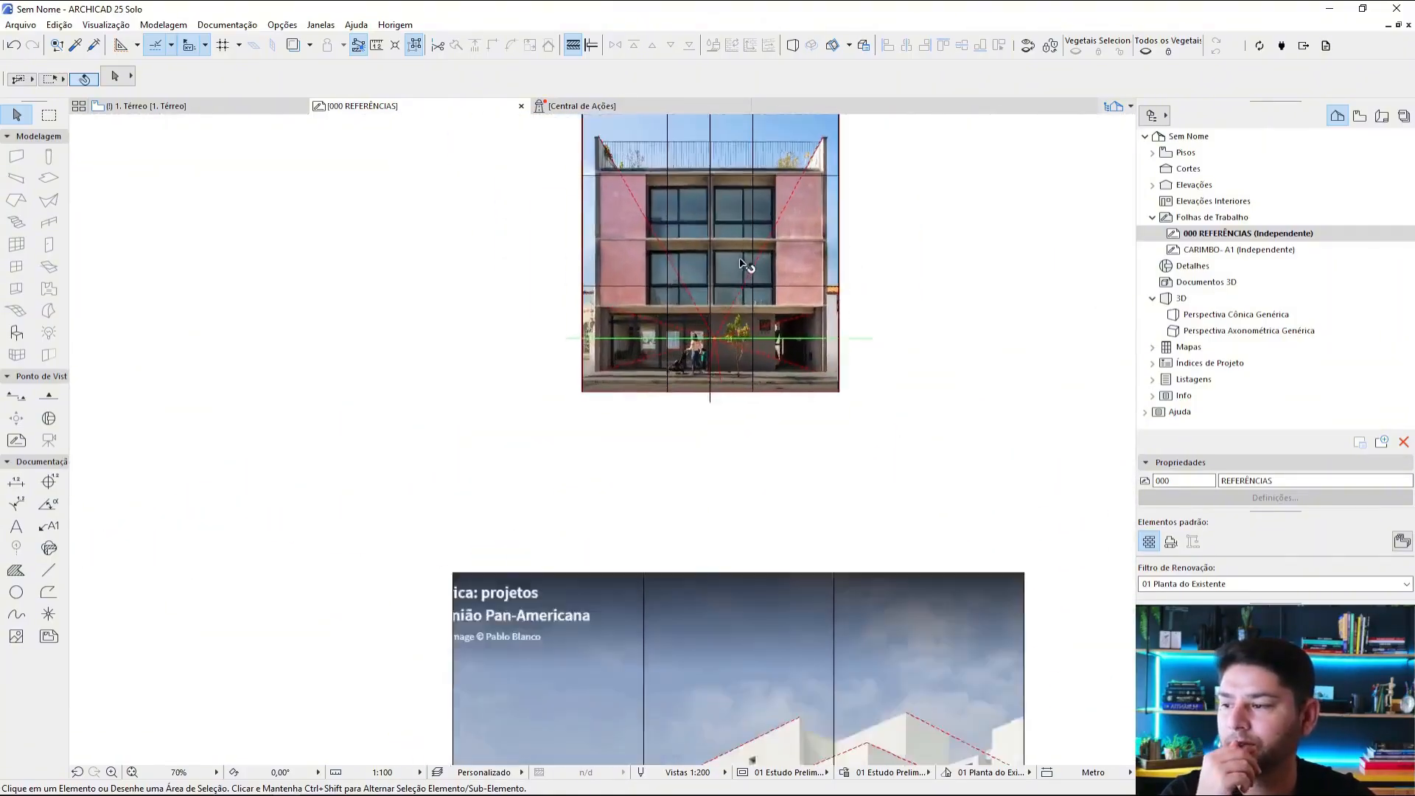
pyautogui.moveTo(753, 284); pyautogui.dragTo(767, 636, button='middle')
pyautogui.moveTo(912, 252); pyautogui.dragTo(848, 380, button='middle')
pyautogui.scroll(-2, 840, 336)
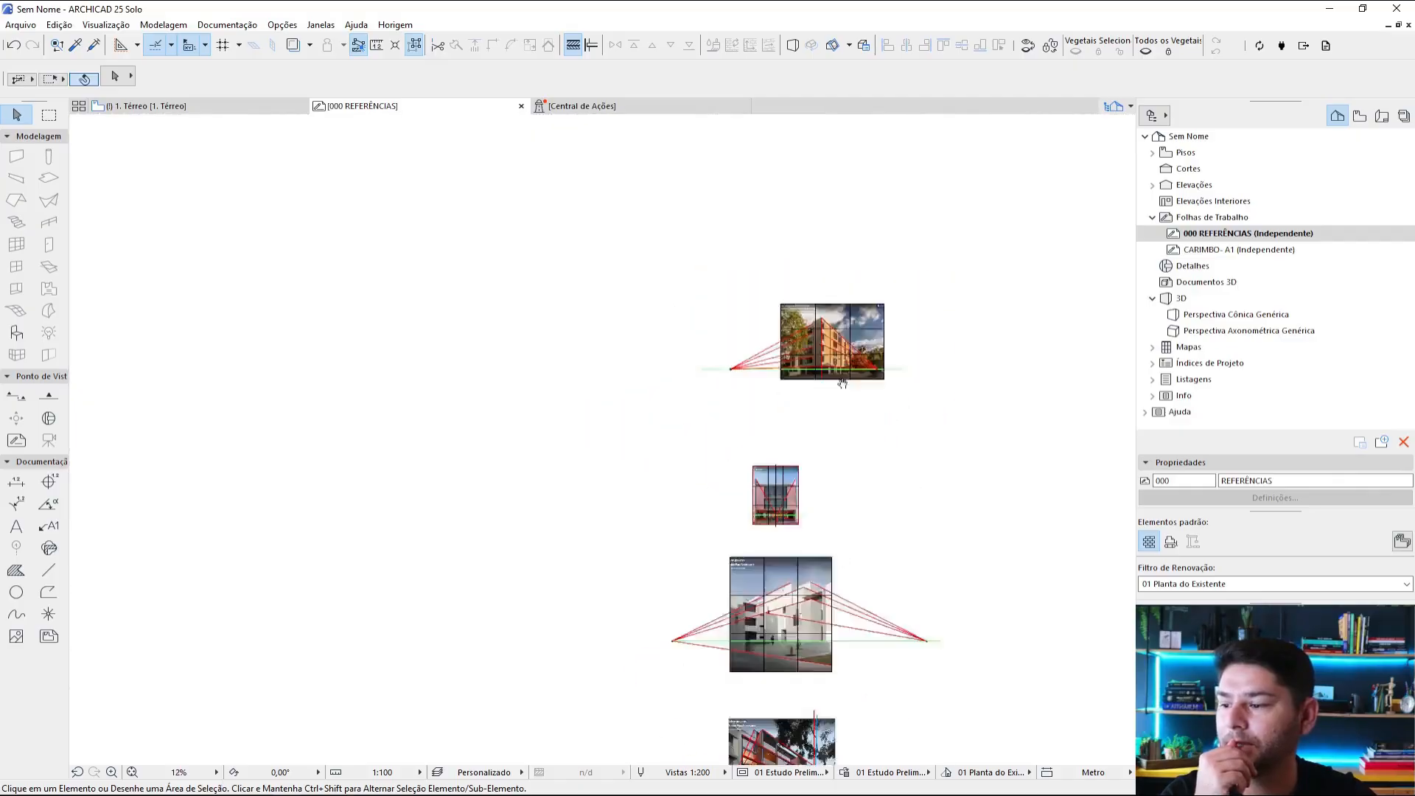
pyautogui.moveTo(874, 719); pyautogui.dragTo(831, 382, button='middle')
pyautogui.scroll(1, 790, 572)
pyautogui.scroll(3, 792, 572)
pyautogui.scroll(-3, 769, 499)
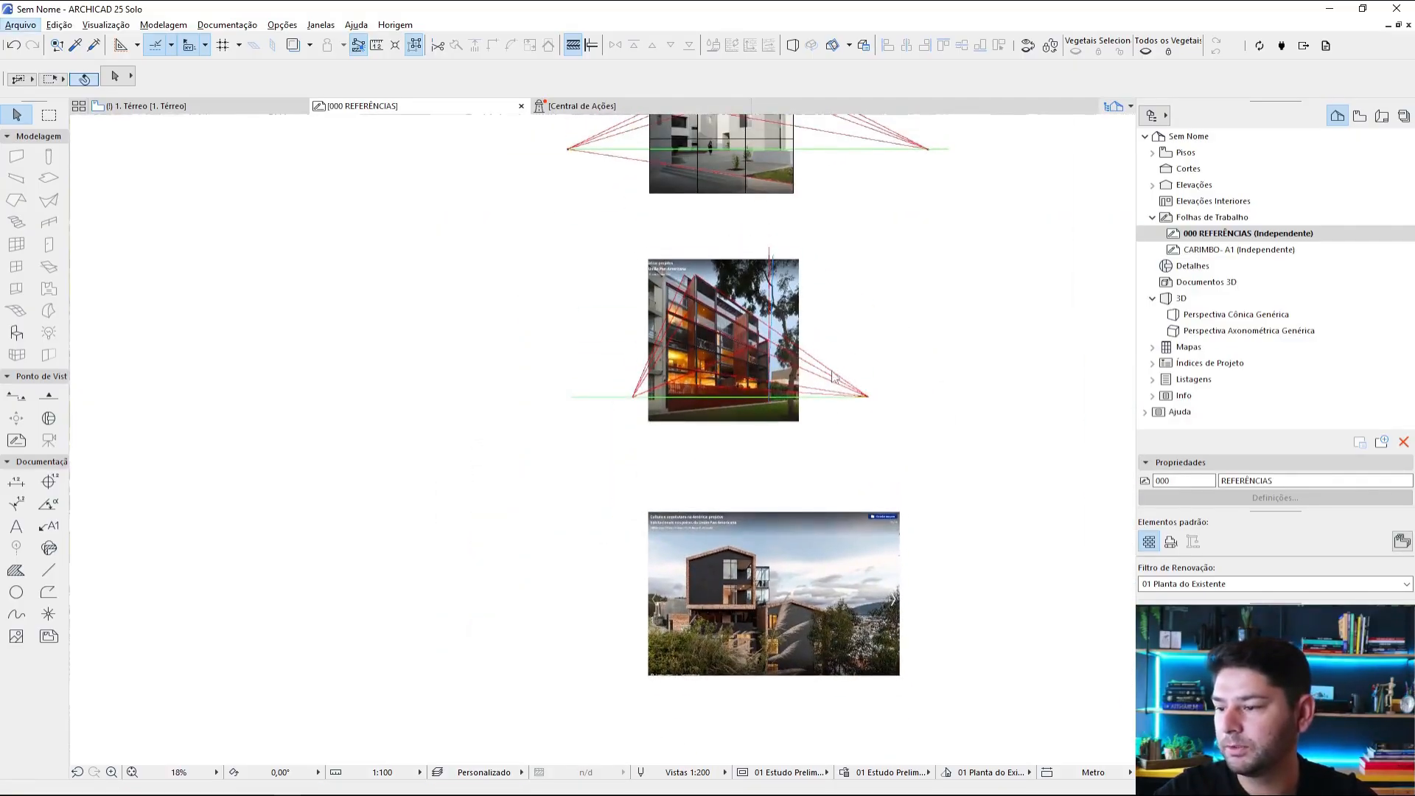
pyautogui.keyDown('alt'); pyautogui.click(830, 371); pyautogui.keyUp('alt')
pyautogui.scroll(4, 745, 653)
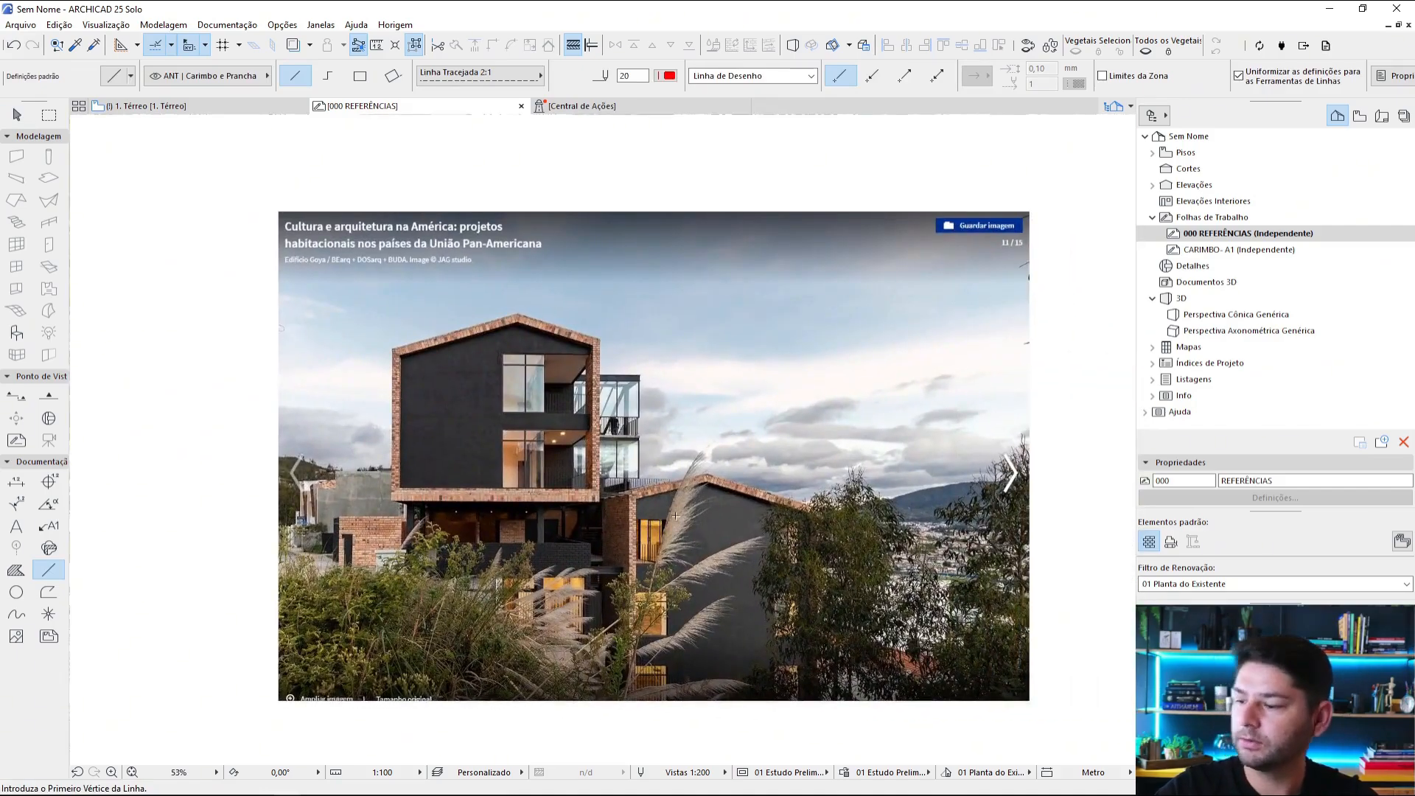
pyautogui.scroll(-5, 675, 515)
pyautogui.moveTo(710, 385); pyautogui.dragTo(814, 648, button='middle')
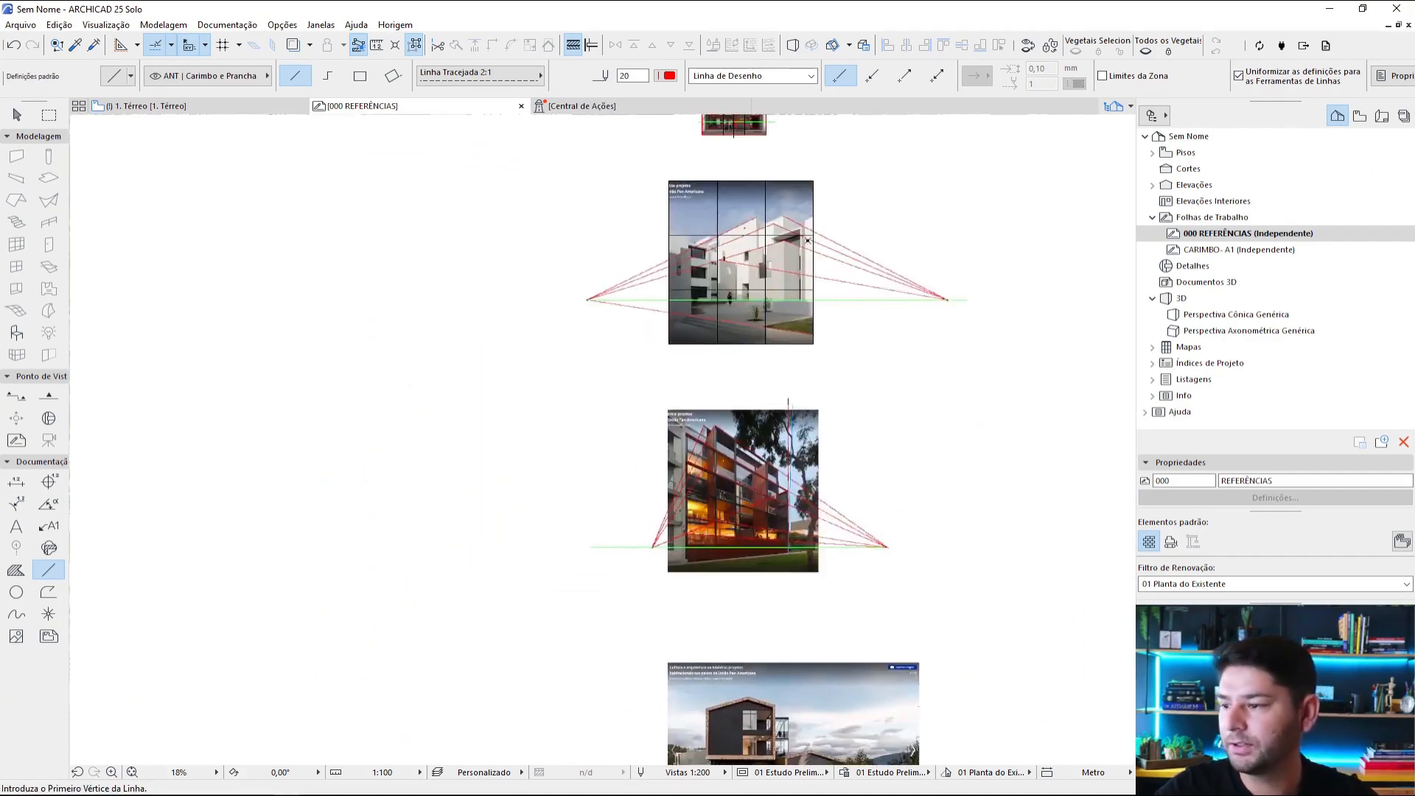
pyautogui.press('Escape')
# Step: Draw a rule-of-thirds grid over the gabled house photo using the white building grid's continuous black line settings with pen 17
pyautogui.keyDown('alt'); pyautogui.click(815, 186); pyautogui.keyUp('alt')
pyautogui.moveTo(880, 502); pyautogui.dragTo(843, 332, button='middle')
pyautogui.scroll(3, 749, 554)
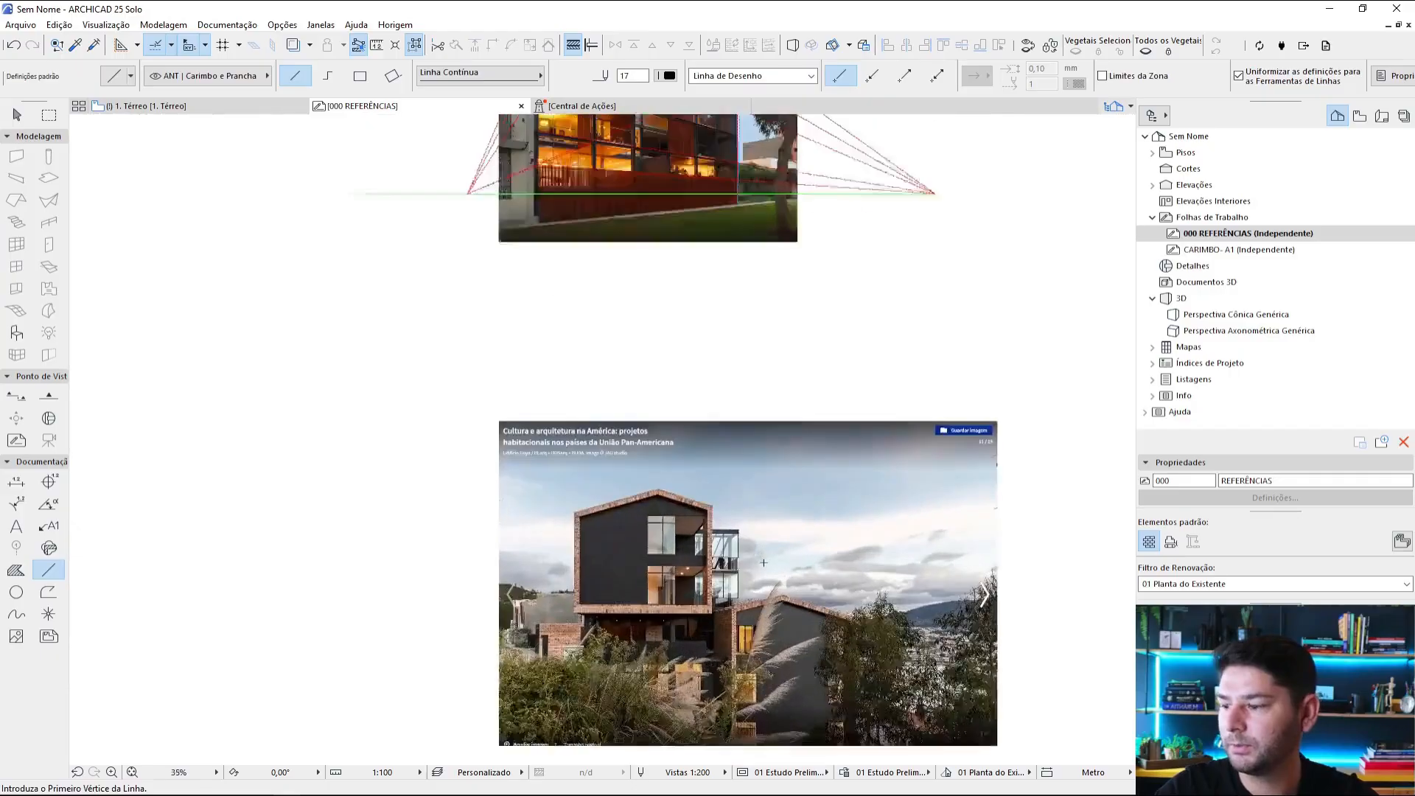
pyautogui.moveTo(747, 551); pyautogui.dragTo(686, 392, button='middle')
pyautogui.press('Escape')
# Step: Examine how the gabled house's upper volume sits against the rule-of-thirds lines and their upper-left intersection
pyautogui.scroll(1, 726, 405)
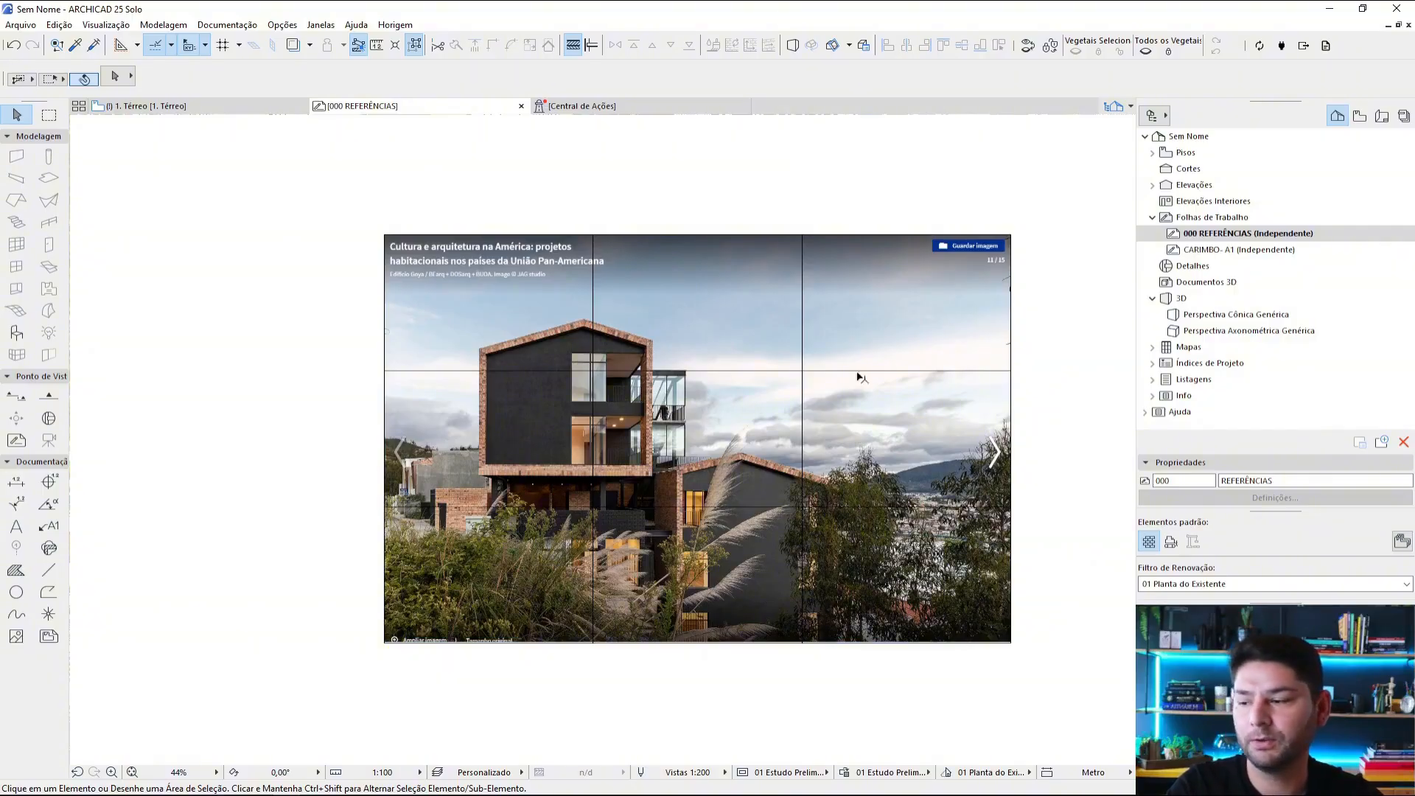
pyautogui.scroll(2, 632, 424)
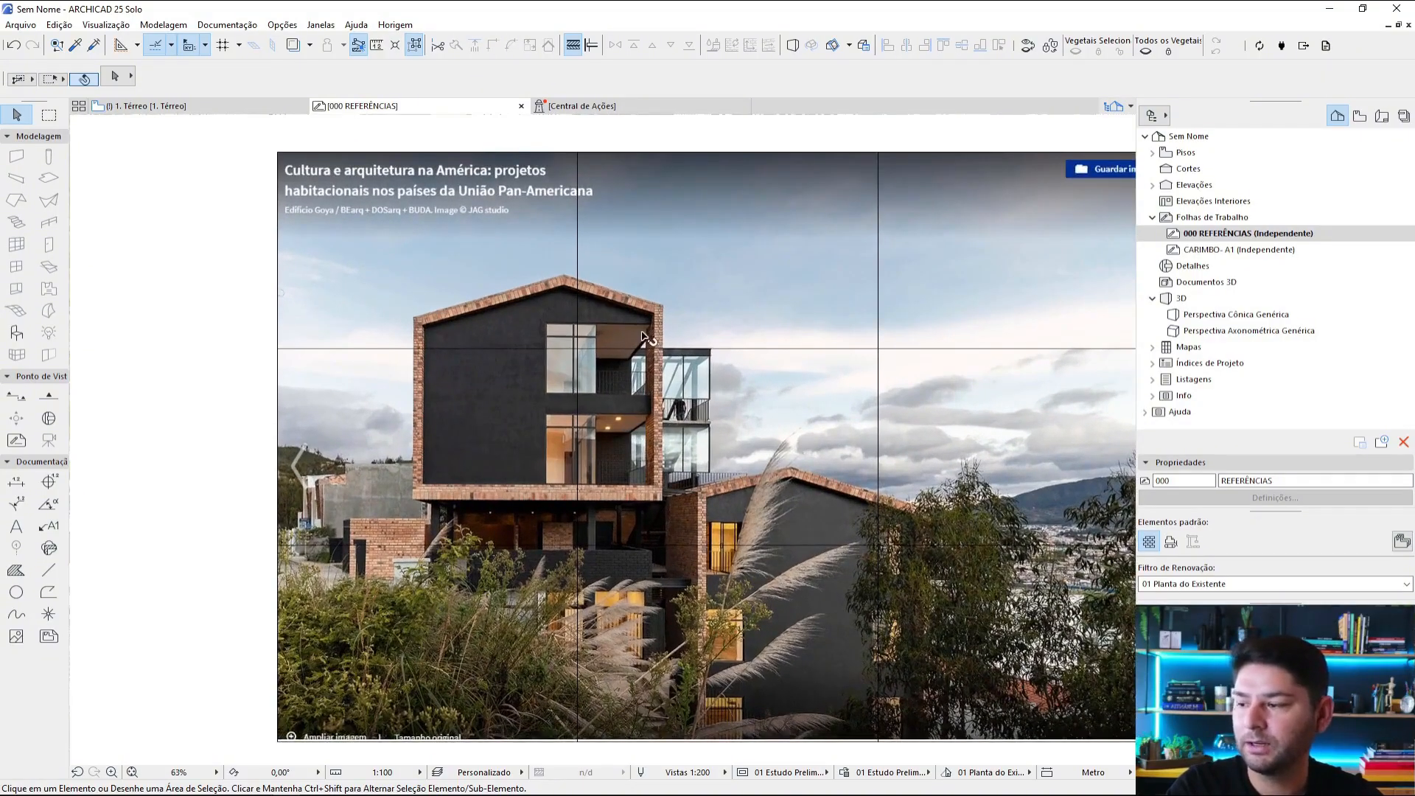
pyautogui.scroll(-3, 582, 378)
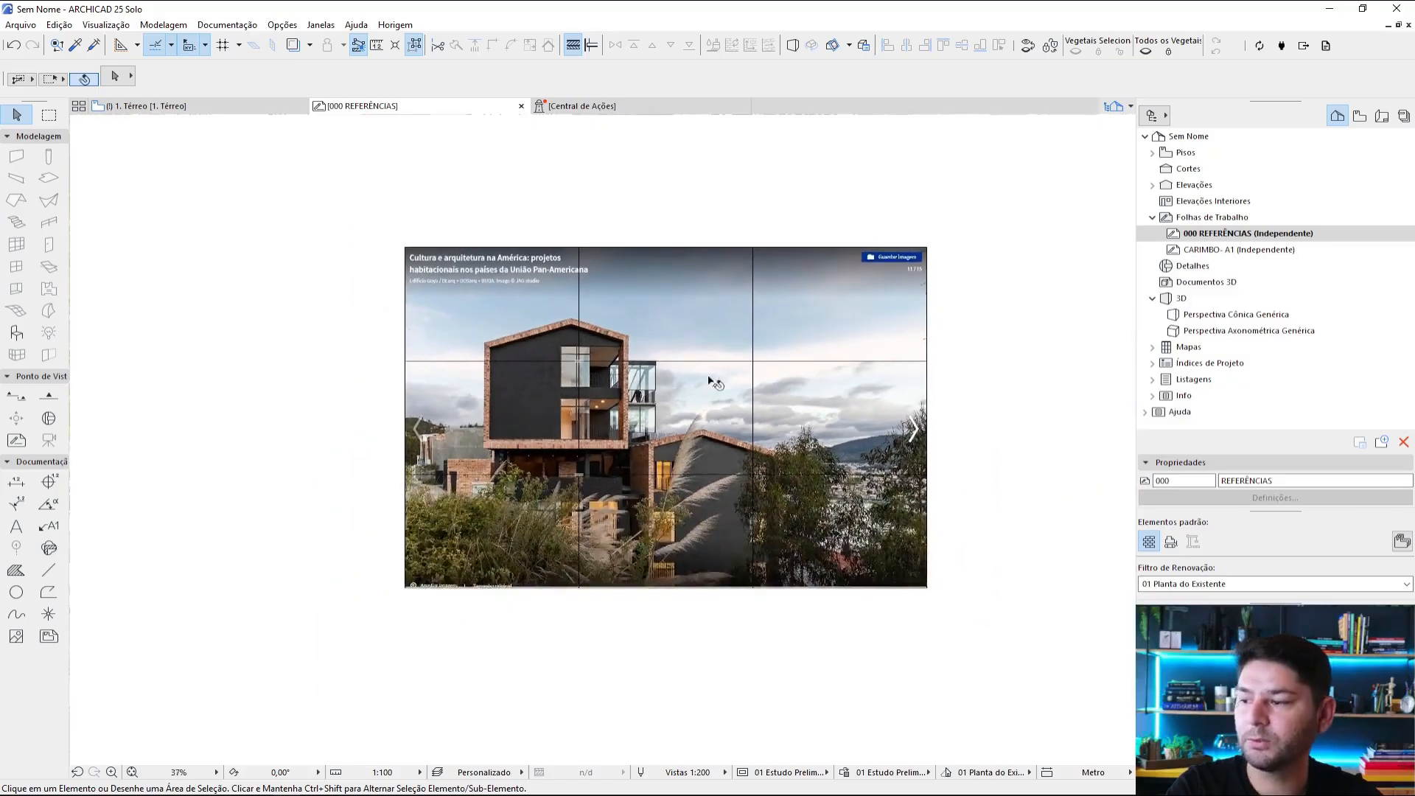
pyautogui.scroll(2, 577, 357)
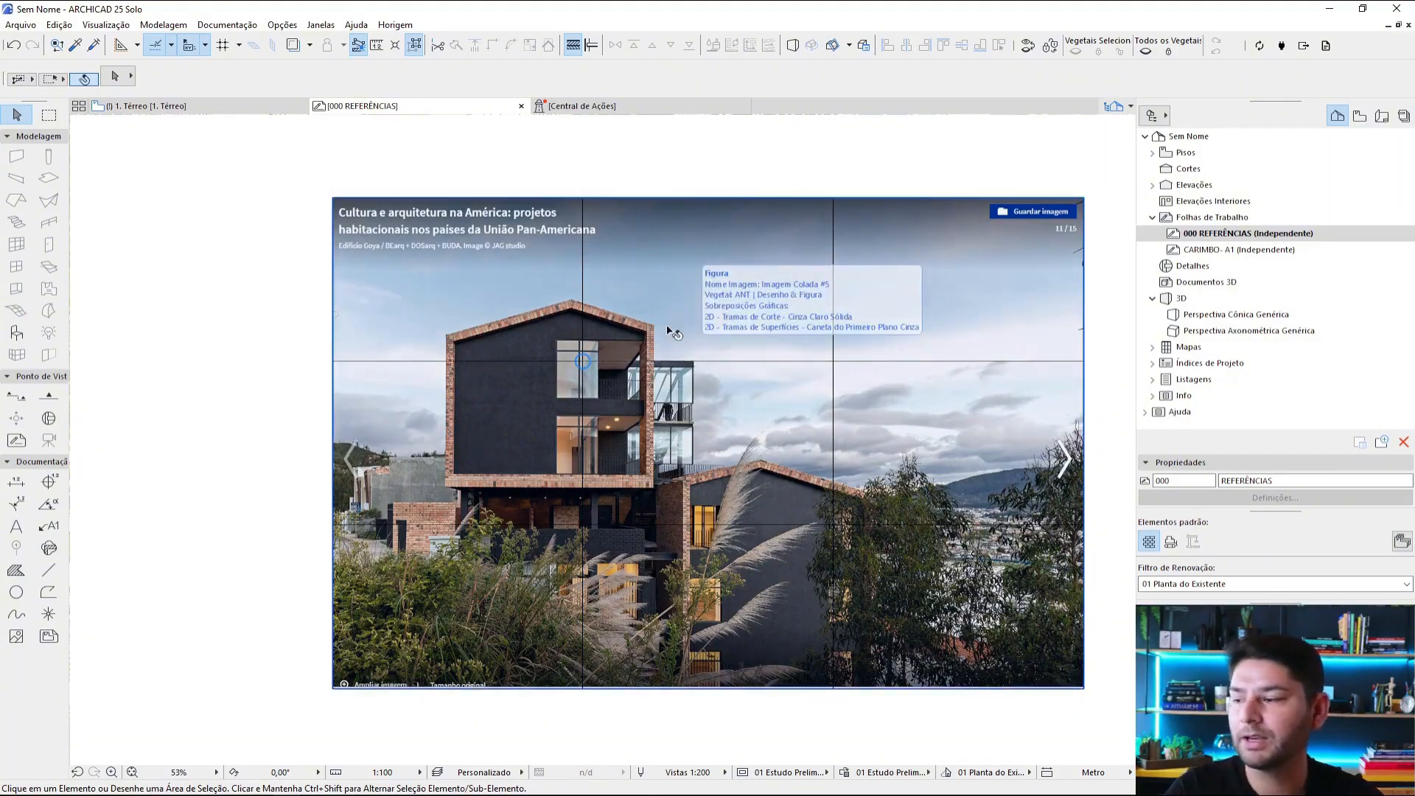
pyautogui.scroll(1, 700, 376)
pyautogui.scroll(-2, 735, 422)
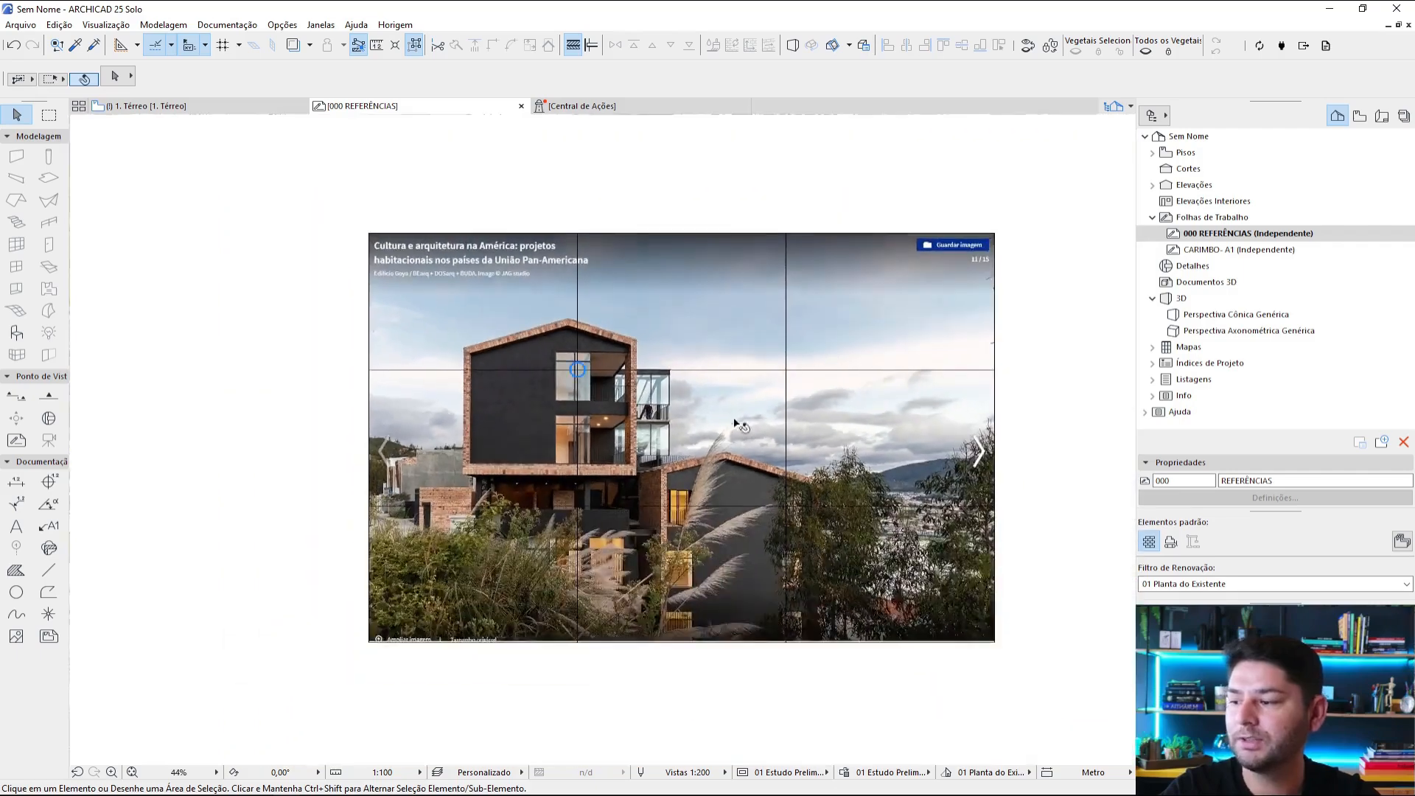
pyautogui.moveTo(700, 371); pyautogui.dragTo(716, 441, button='middle')
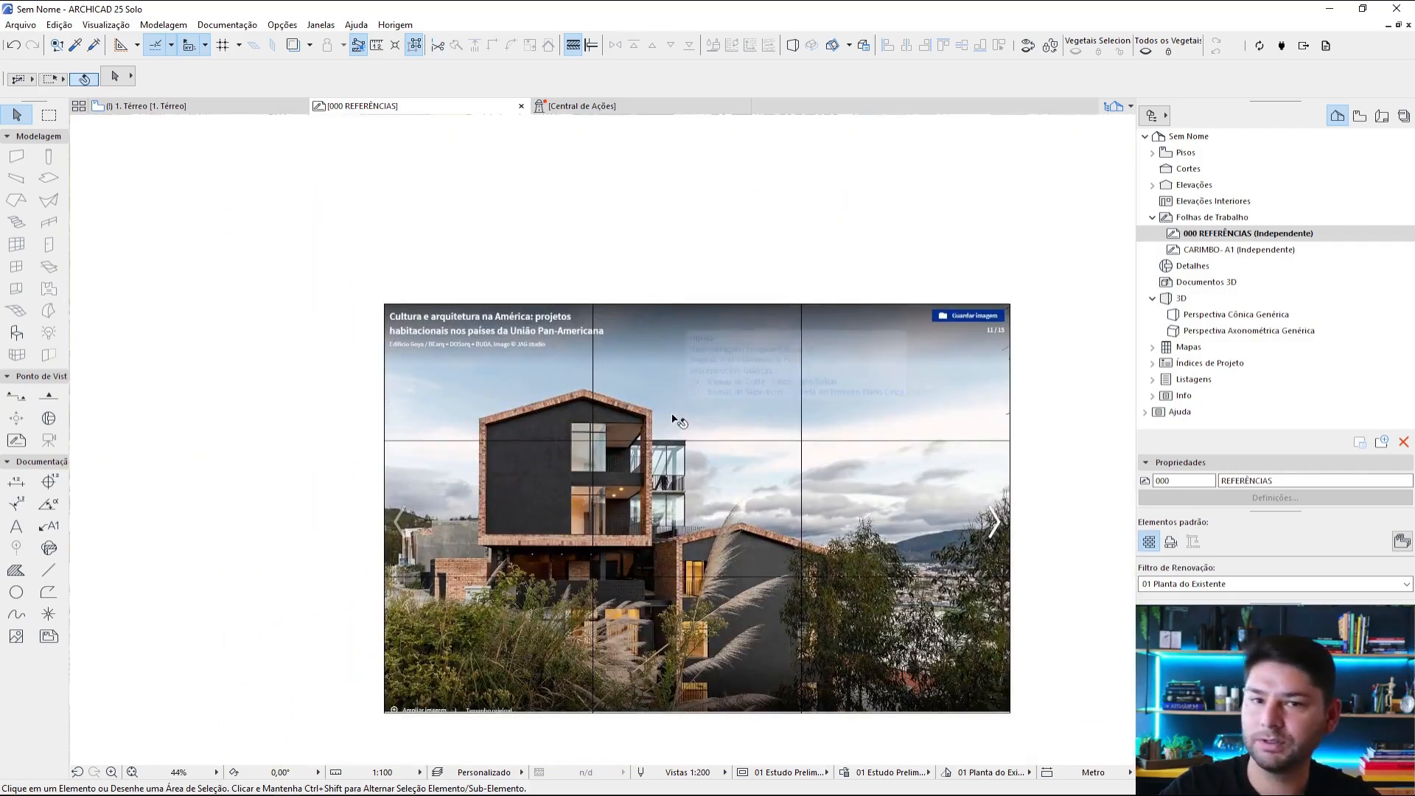
# Step: Trace red dashed perspective lines to a vanishing point beneath the gabled house's upper volume, with an orange marker and green horizon line
pyautogui.scroll(-4, 669, 385)
pyautogui.moveTo(720, 203); pyautogui.dragTo(747, 346, button='middle')
pyautogui.scroll(5, 747, 345)
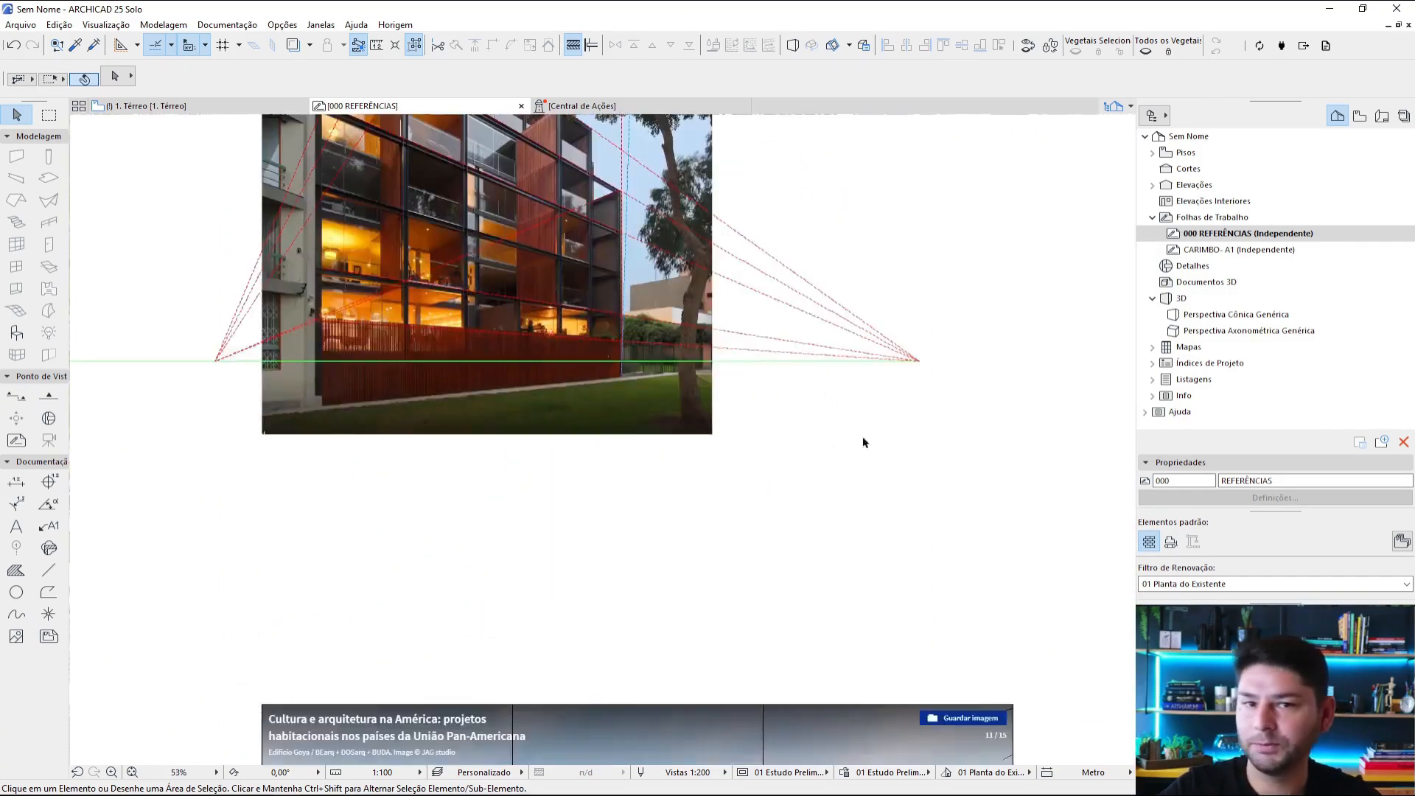
pyautogui.scroll(-3, 882, 501)
pyautogui.moveTo(878, 496); pyautogui.dragTo(864, 365, button='middle')
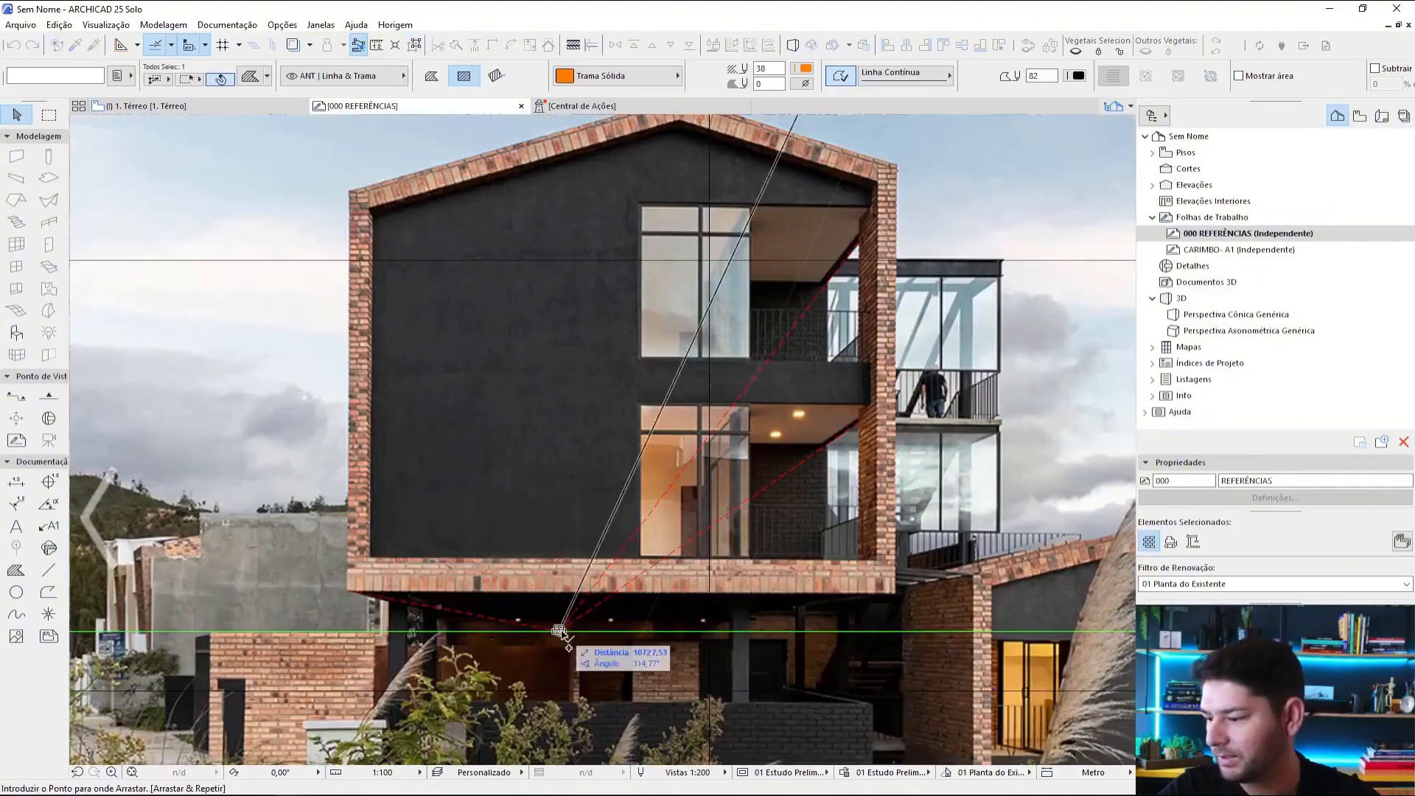
pyautogui.click(562, 633)
pyautogui.scroll(2, 579, 648)
pyautogui.scroll(3, 578, 648)
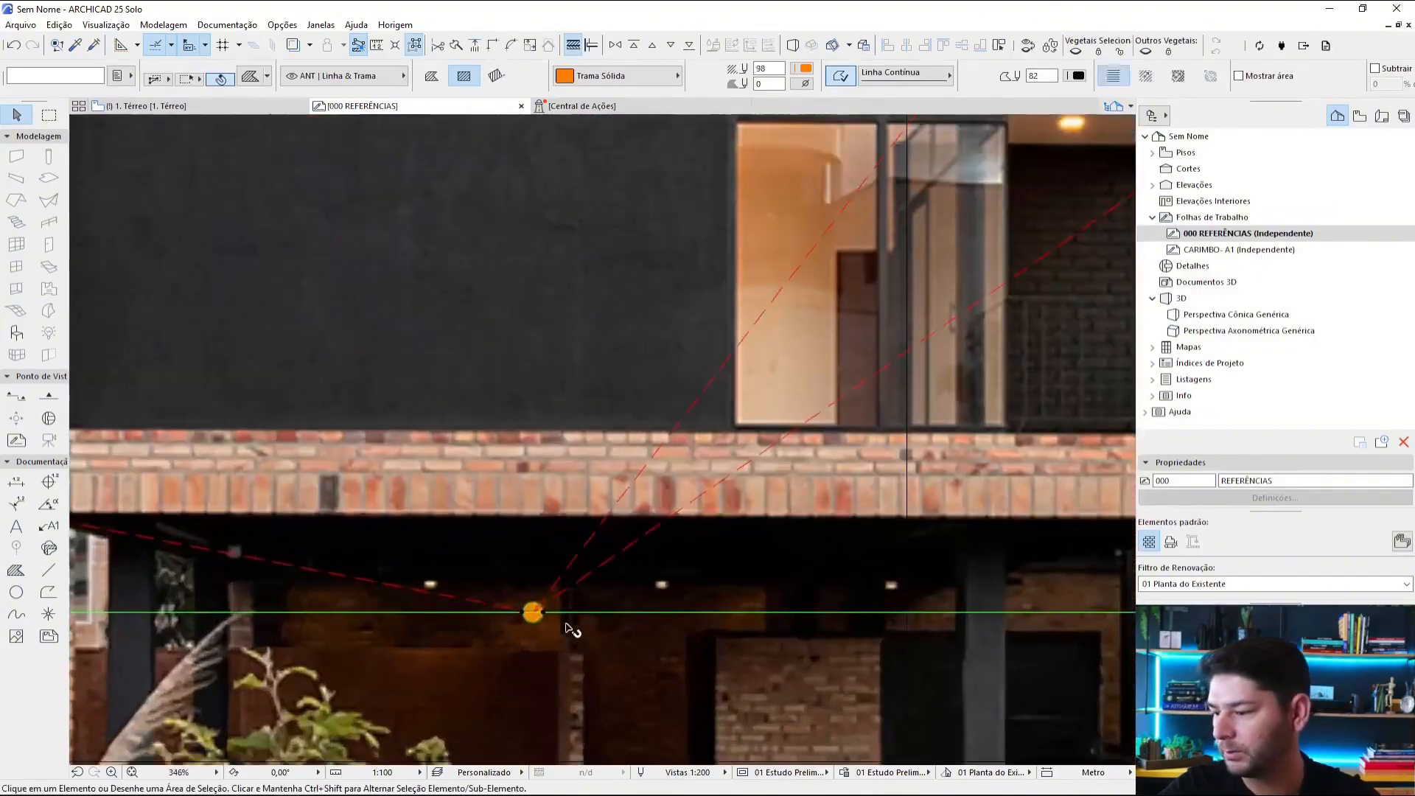
pyautogui.press('Escape')
# Step: Examine the green horizon line against the distant town and mountain, and the converging lines at the gabled house's vanishing point
pyautogui.scroll(-6, 569, 629)
pyautogui.moveTo(694, 624); pyautogui.dragTo(524, 571, button='middle')
pyautogui.moveTo(767, 556); pyautogui.dragTo(491, 506, button='middle')
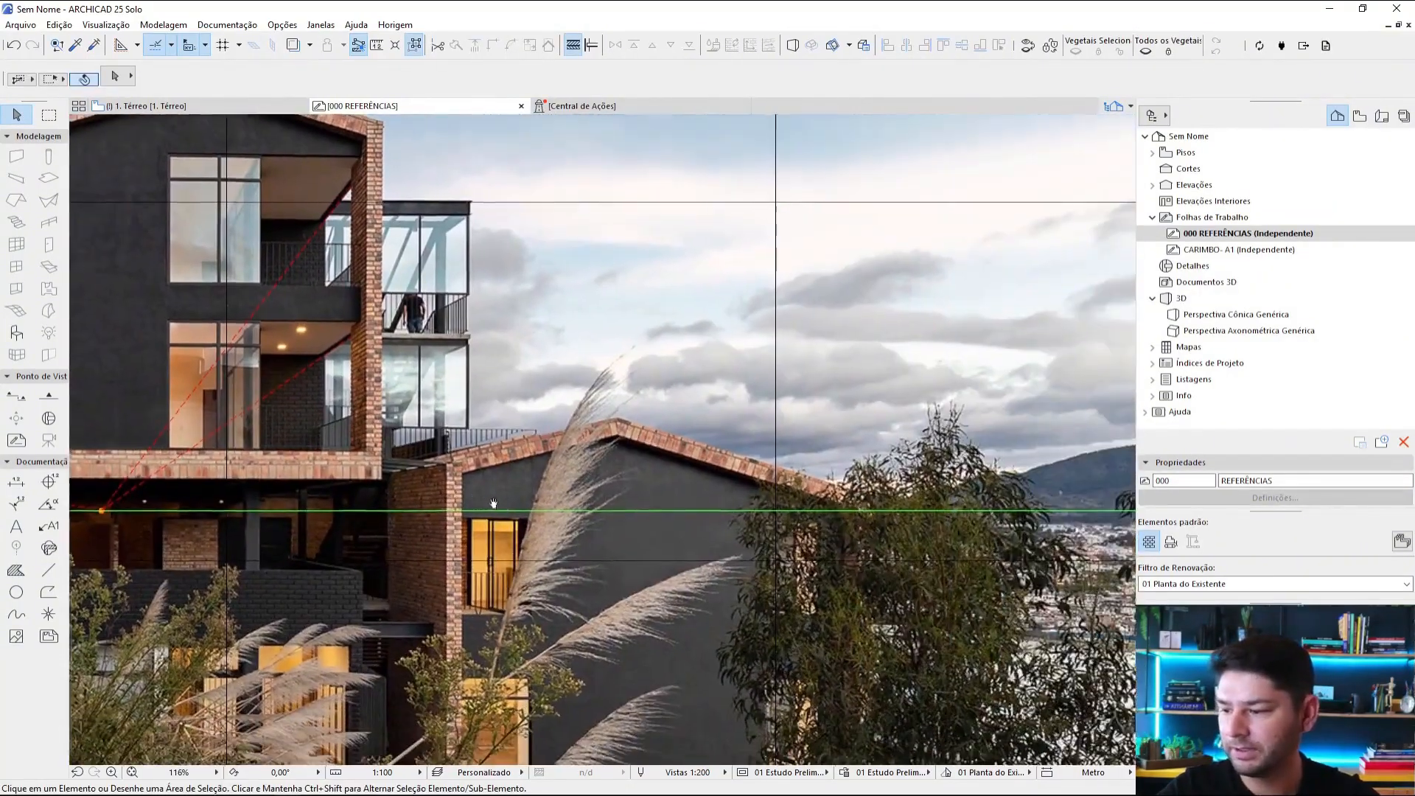
pyautogui.moveTo(1054, 498); pyautogui.dragTo(910, 481, button='middle')
pyautogui.scroll(-4, 952, 458)
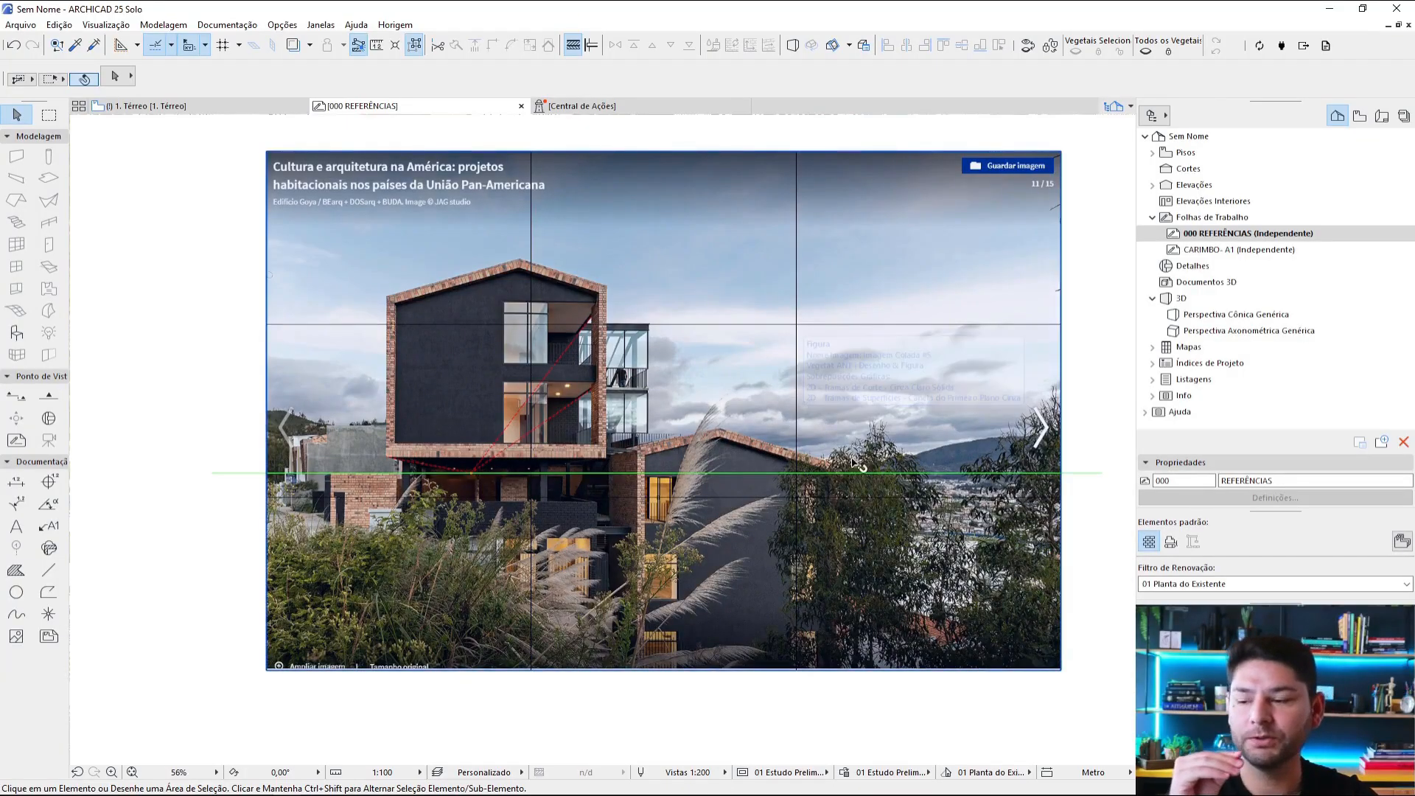
pyautogui.scroll(4, 952, 486)
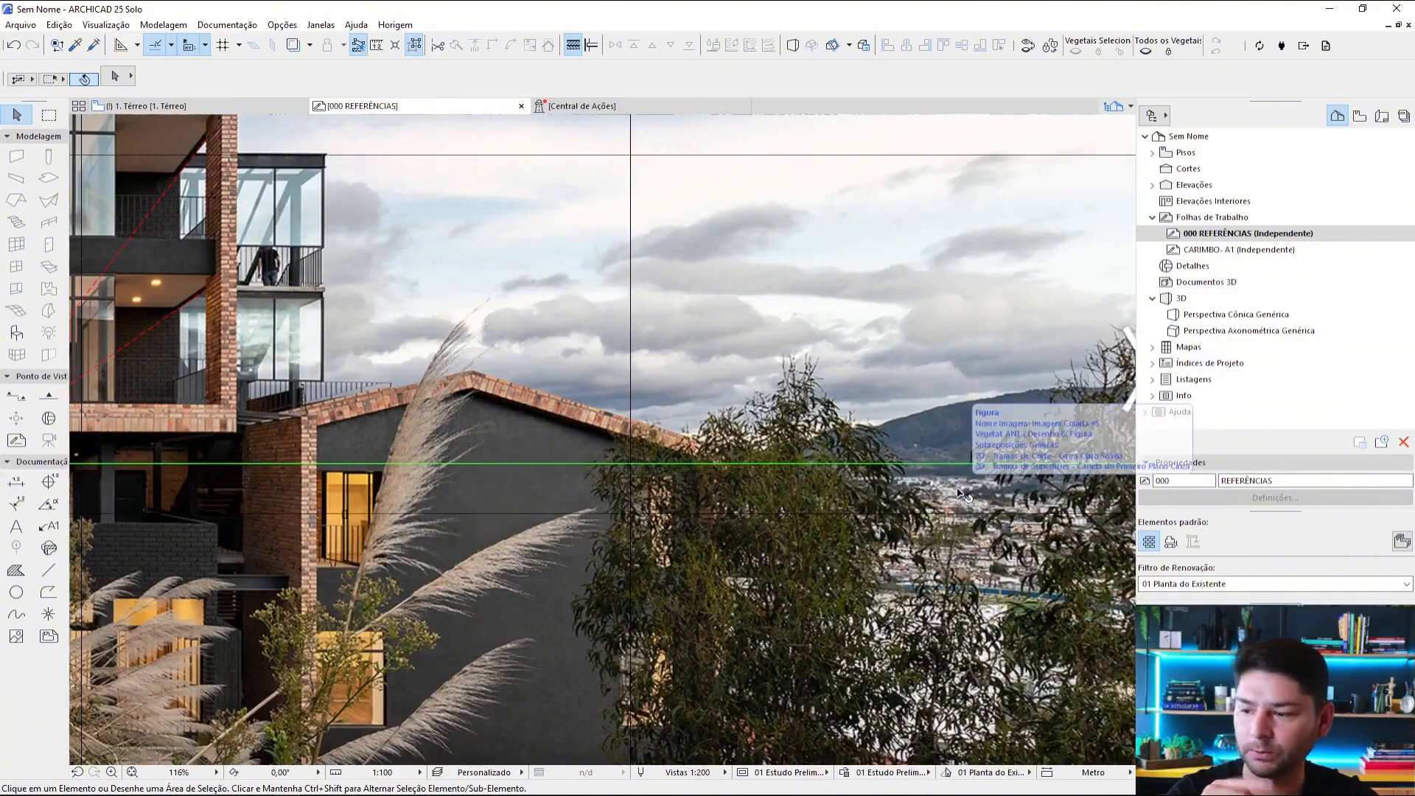
pyautogui.scroll(4, 928, 490)
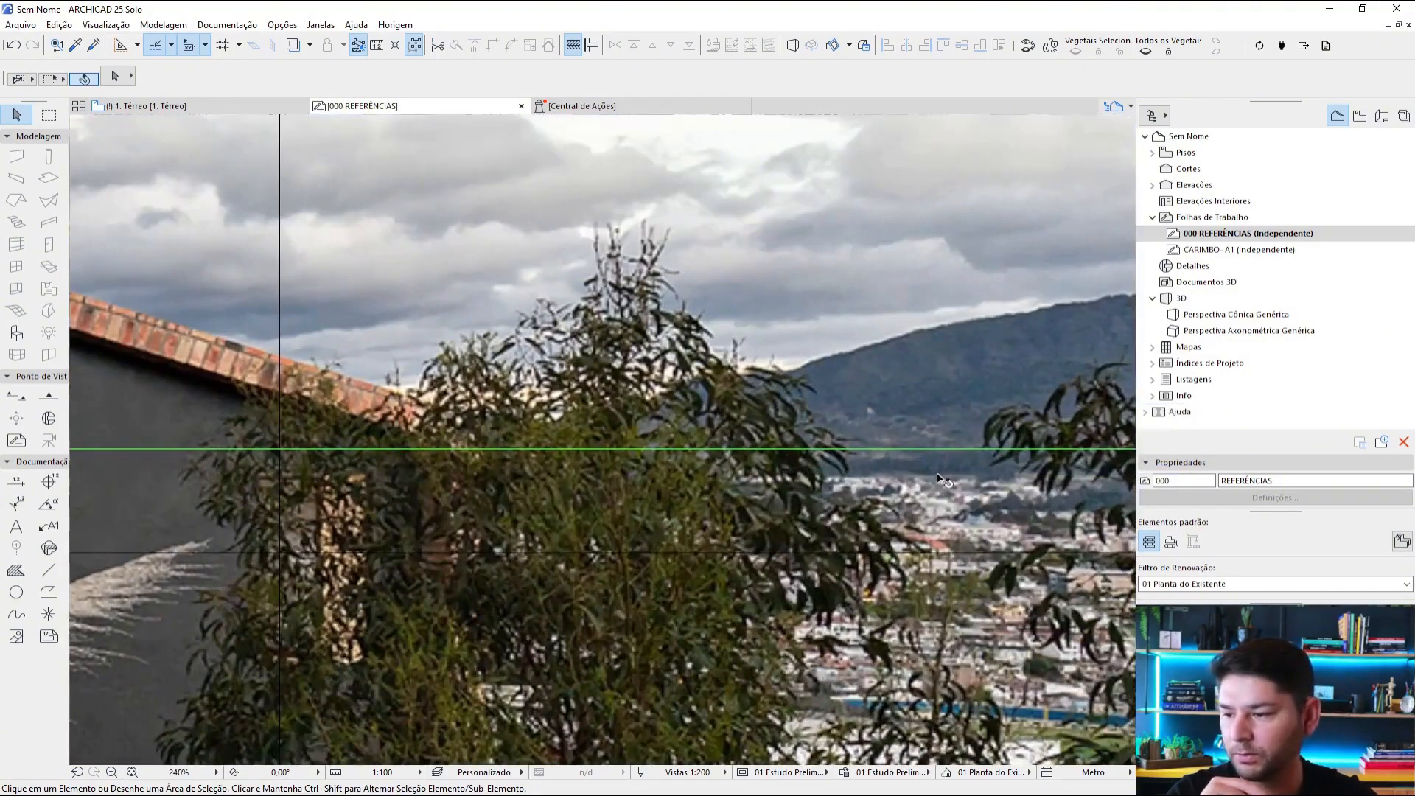
pyautogui.scroll(-5, 943, 479)
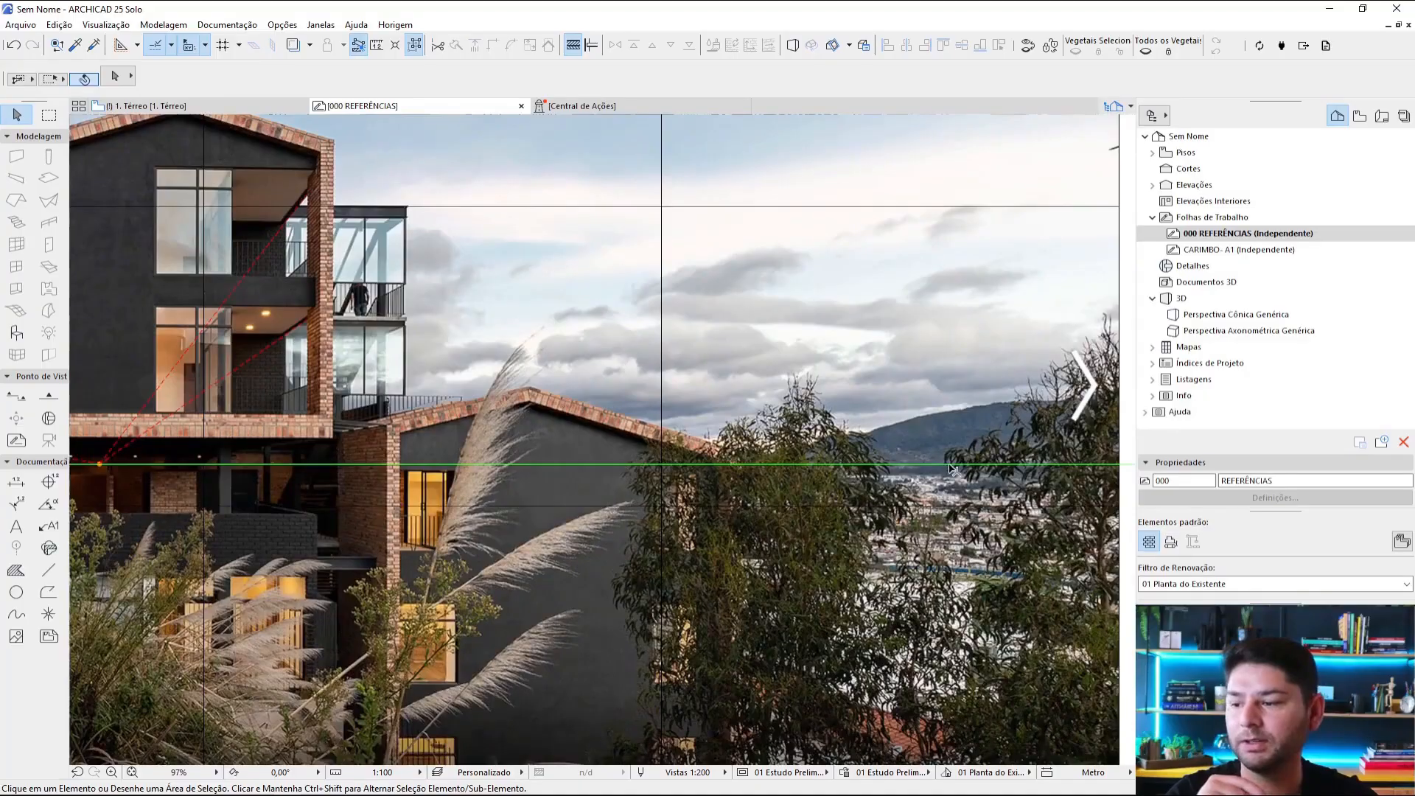
pyautogui.scroll(-3, 888, 471)
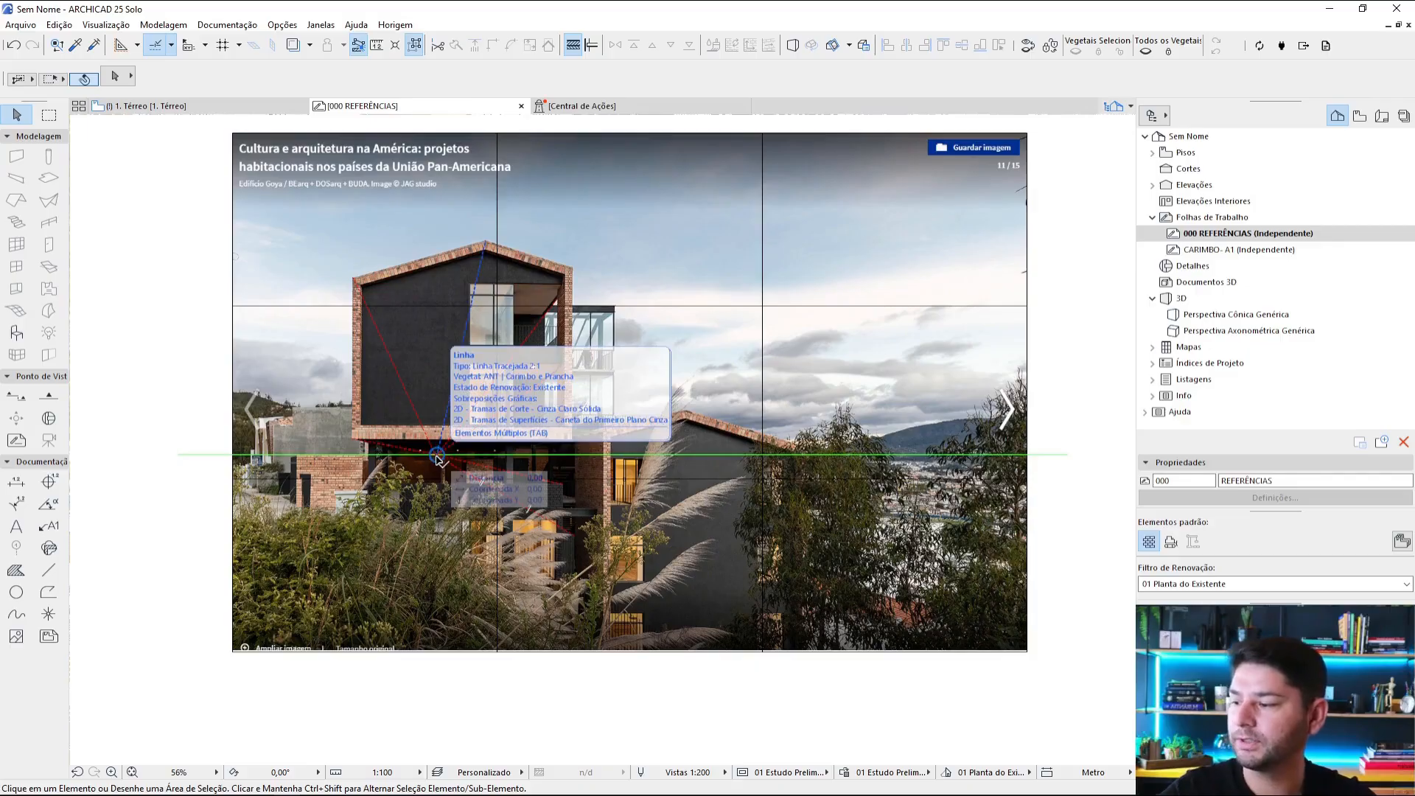
pyautogui.scroll(5, 437, 459)
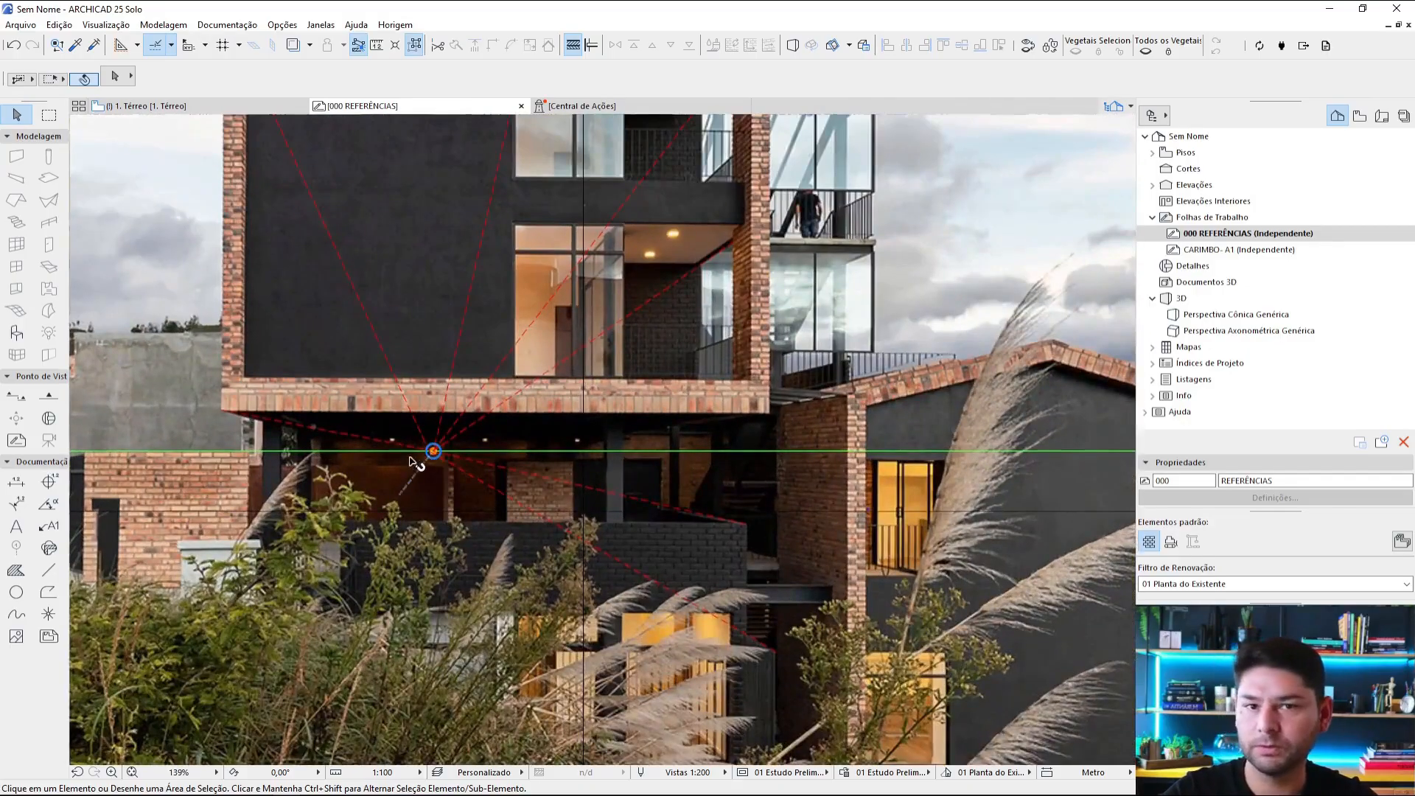
pyautogui.scroll(-8, 670, 453)
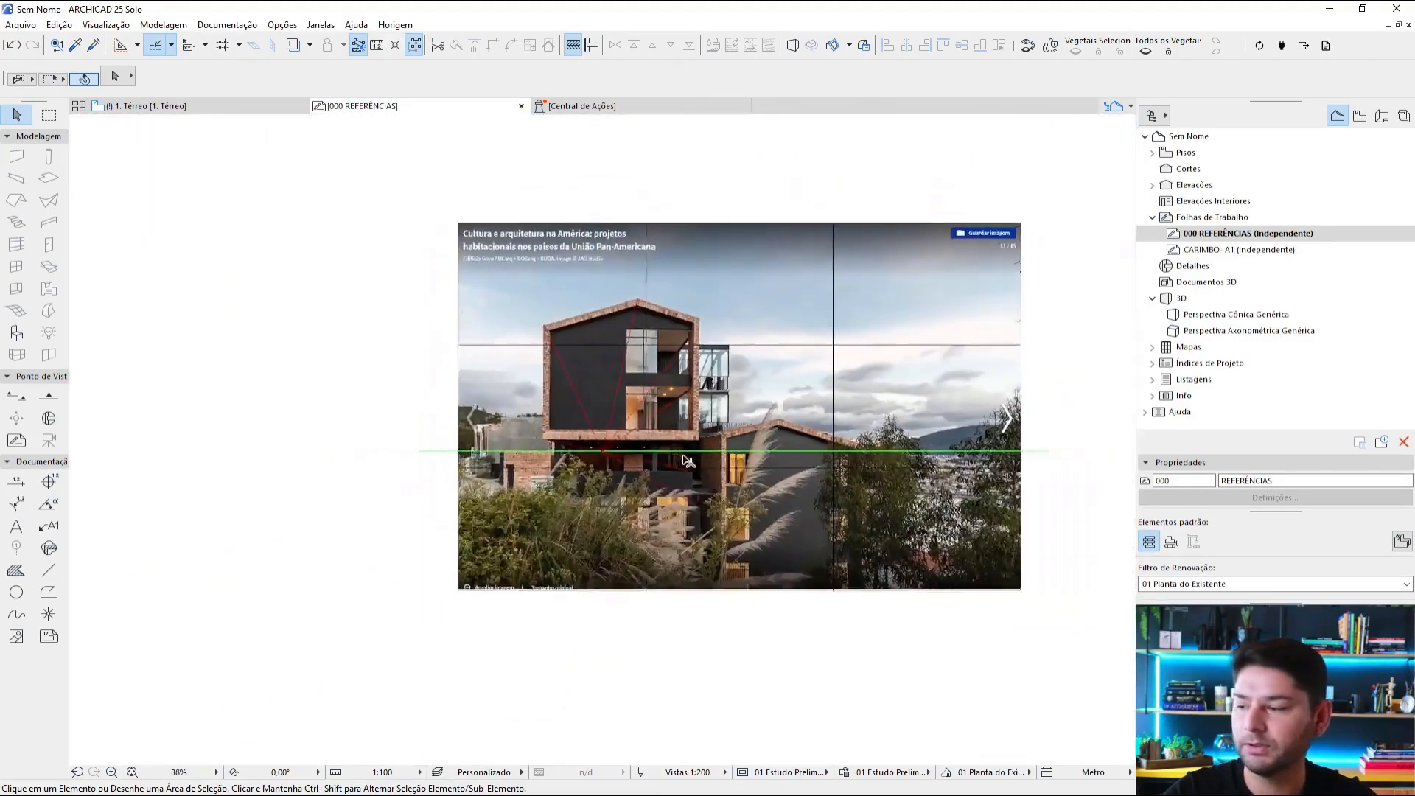
# Step: Compare the gabled house's tracing with those on the photos above it, up to the corner building at the board's top
pyautogui.moveTo(747, 299); pyautogui.dragTo(767, 417, button='middle')
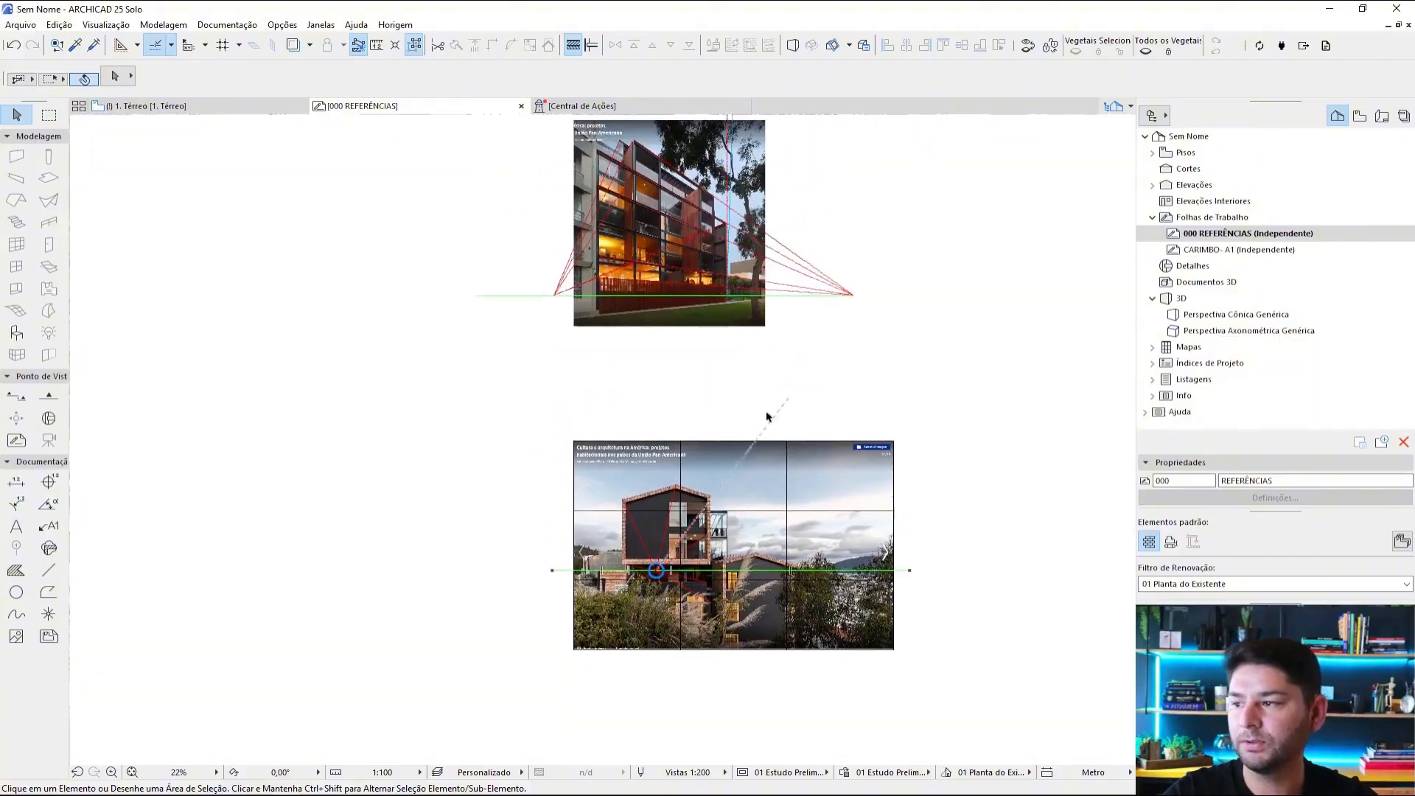
pyautogui.scroll(7, 681, 285)
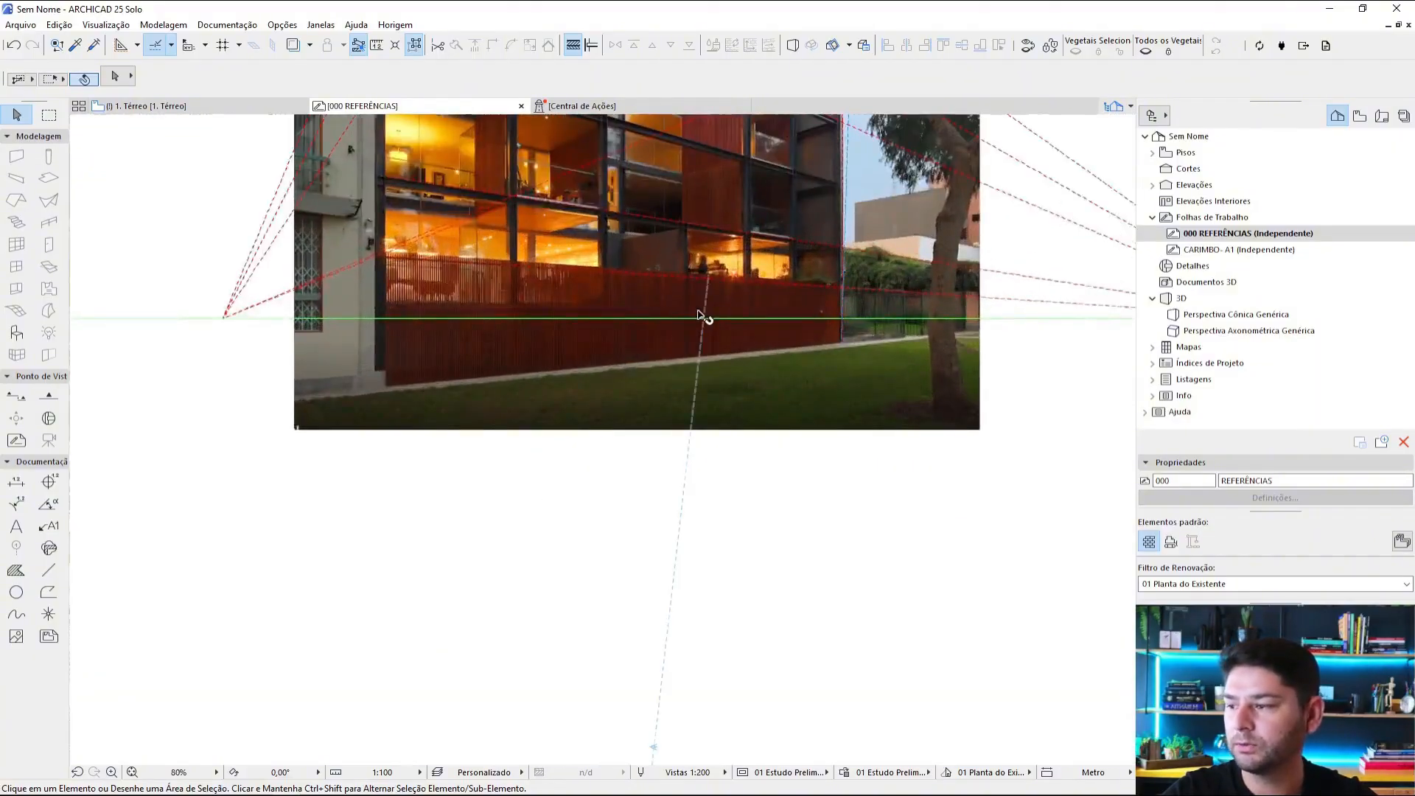
pyautogui.scroll(-6, 707, 318)
pyautogui.moveTo(734, 331); pyautogui.dragTo(790, 642, button='middle')
pyautogui.moveTo(769, 387); pyautogui.dragTo(767, 509, button='middle')
pyautogui.moveTo(743, 150); pyautogui.dragTo(727, 395, button='middle')
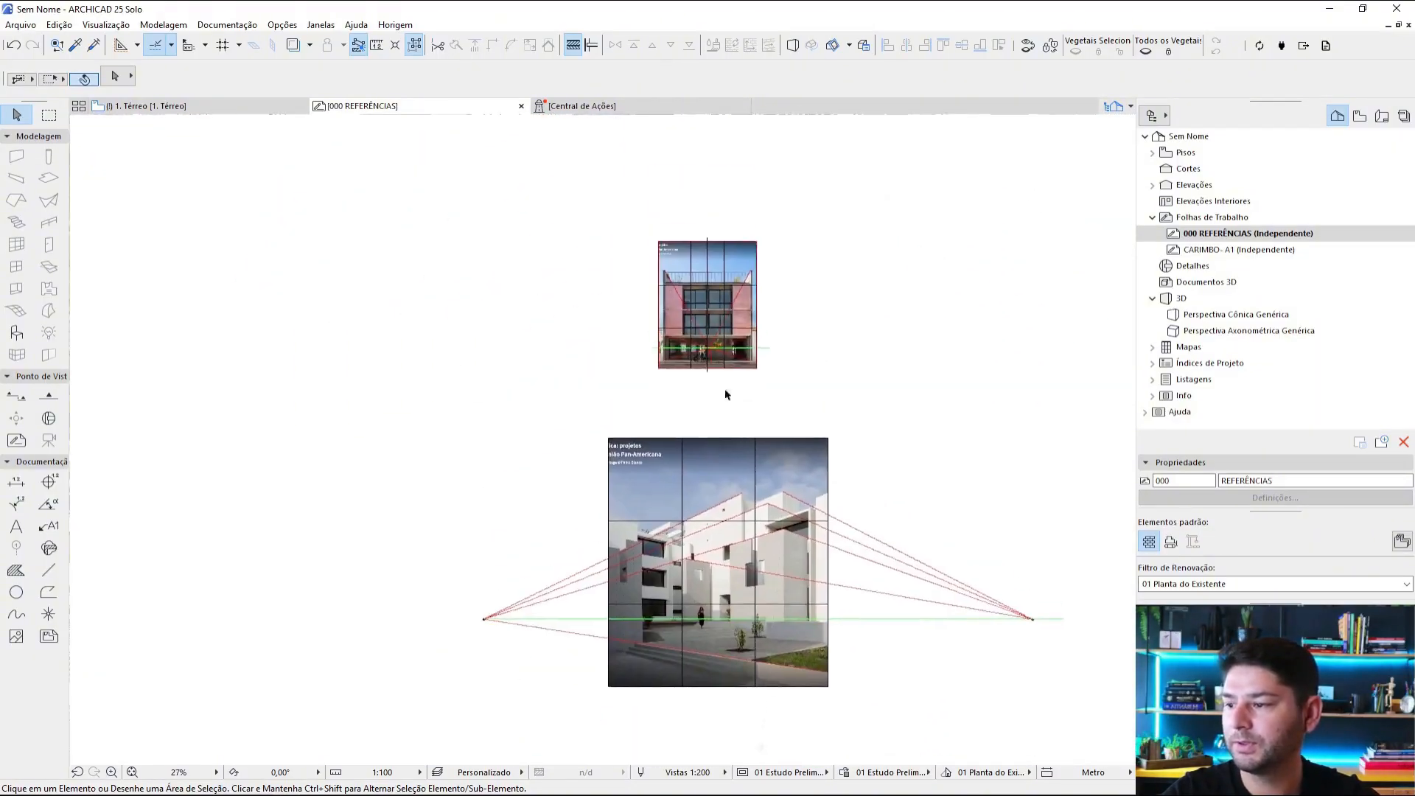
pyautogui.scroll(5, 709, 348)
pyautogui.scroll(3, 709, 348)
pyautogui.scroll(-8, 783, 365)
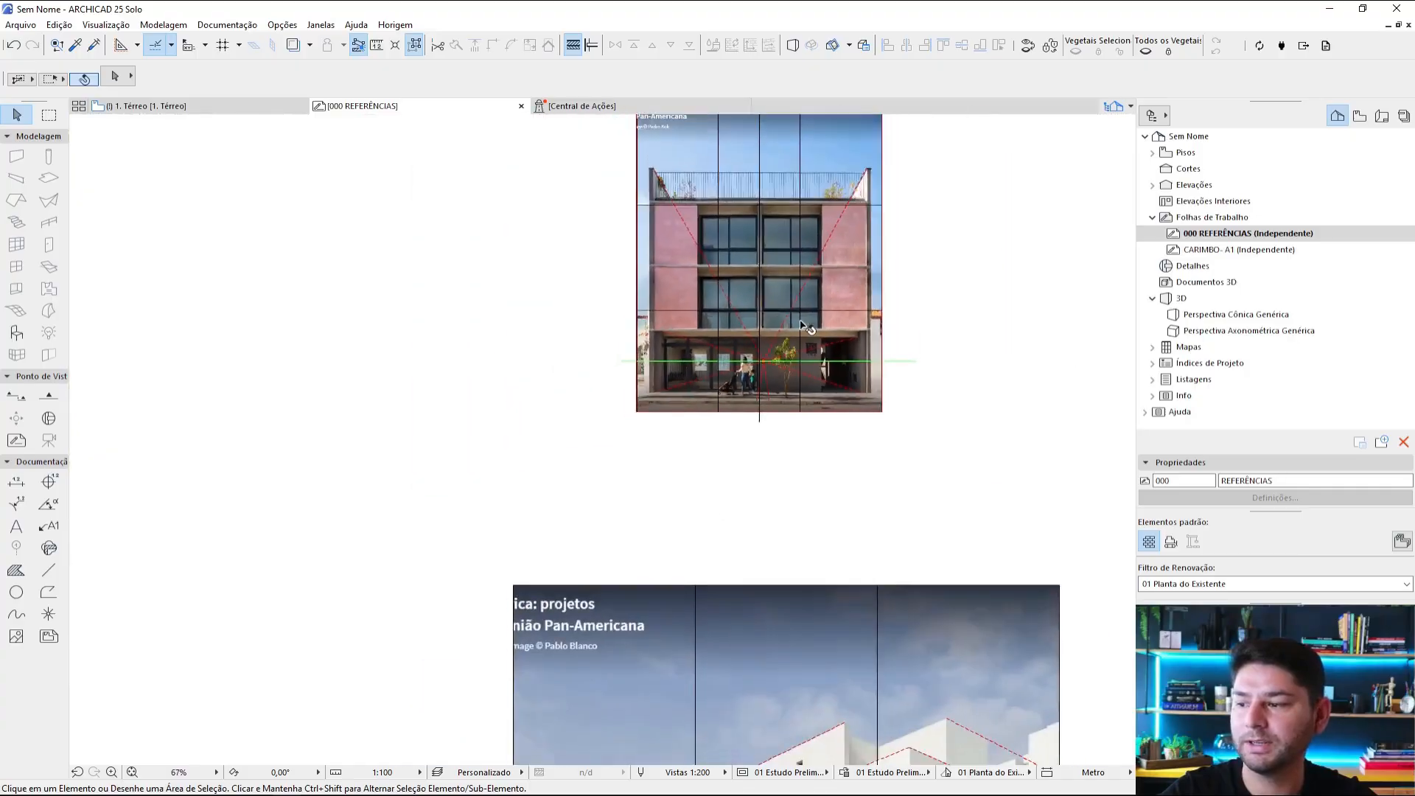
pyautogui.scroll(-3, 820, 373)
pyautogui.moveTo(837, 391); pyautogui.dragTo(816, 425, button='middle')
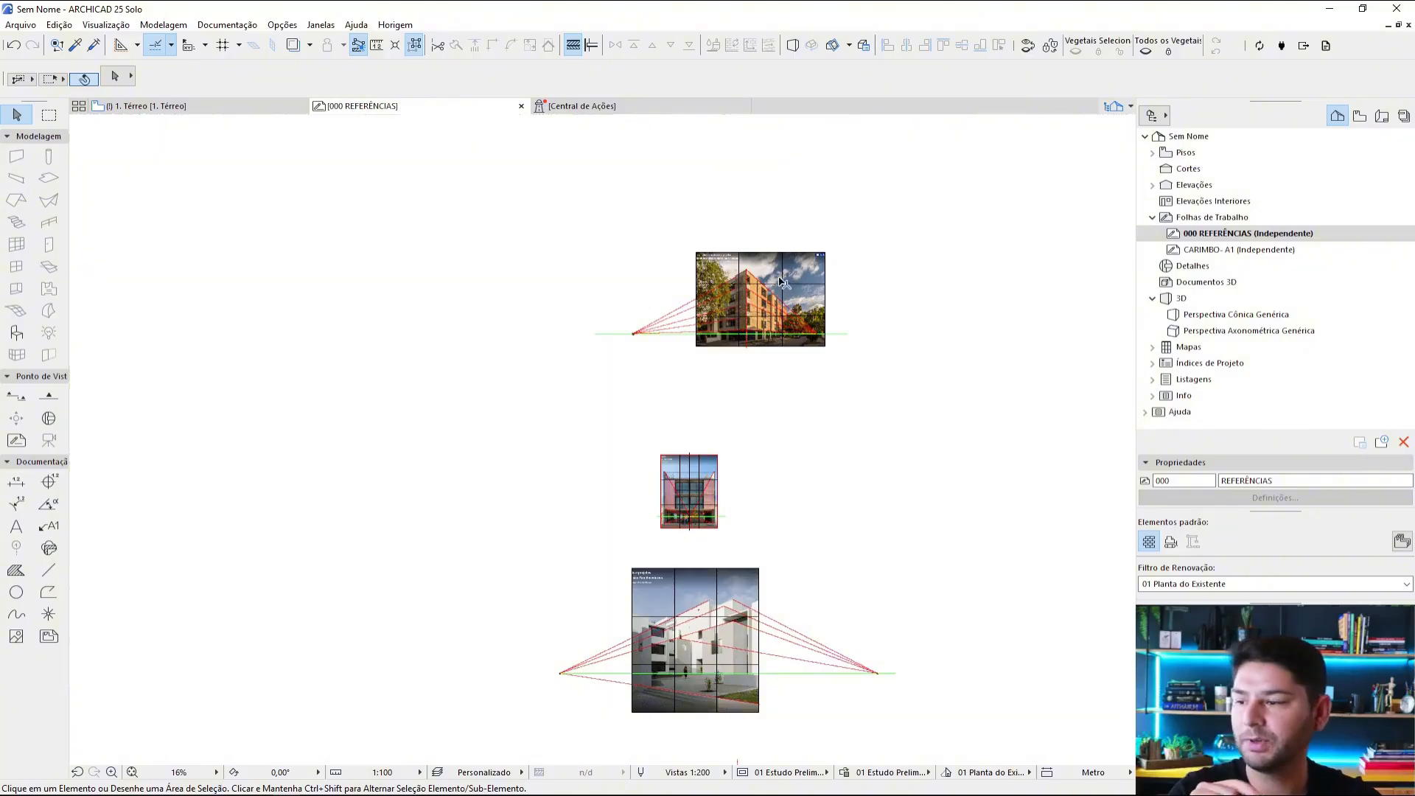
# Step: Examine the corner brick building's perspective lines, two vanishing points and green horizon line against the rule-of-thirds grid
pyautogui.scroll(6, 815, 291)
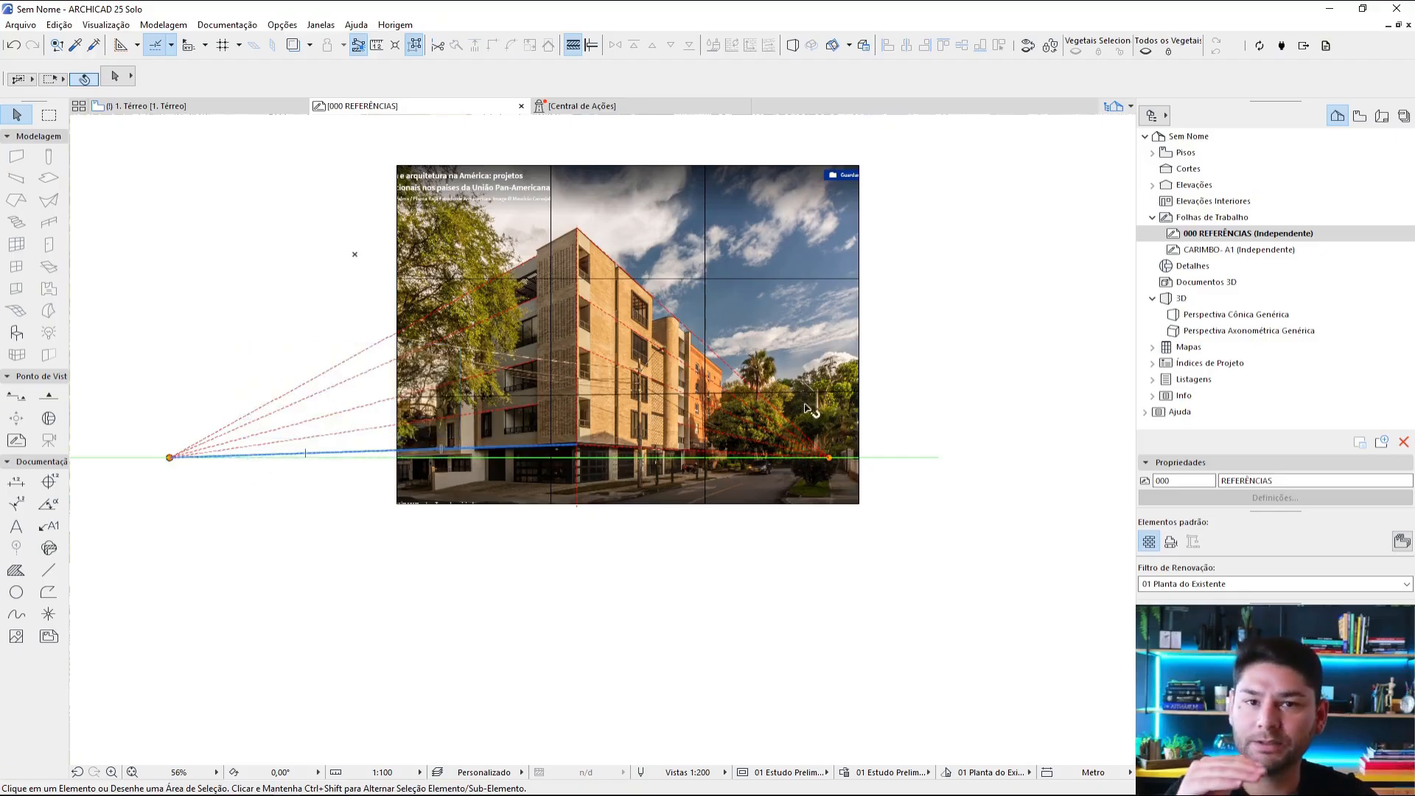
pyautogui.scroll(-1, 1066, 547)
pyautogui.scroll(-1, 1066, 548)
pyautogui.moveTo(838, 464); pyautogui.dragTo(819, 424, button='middle')
pyautogui.scroll(4, 807, 332)
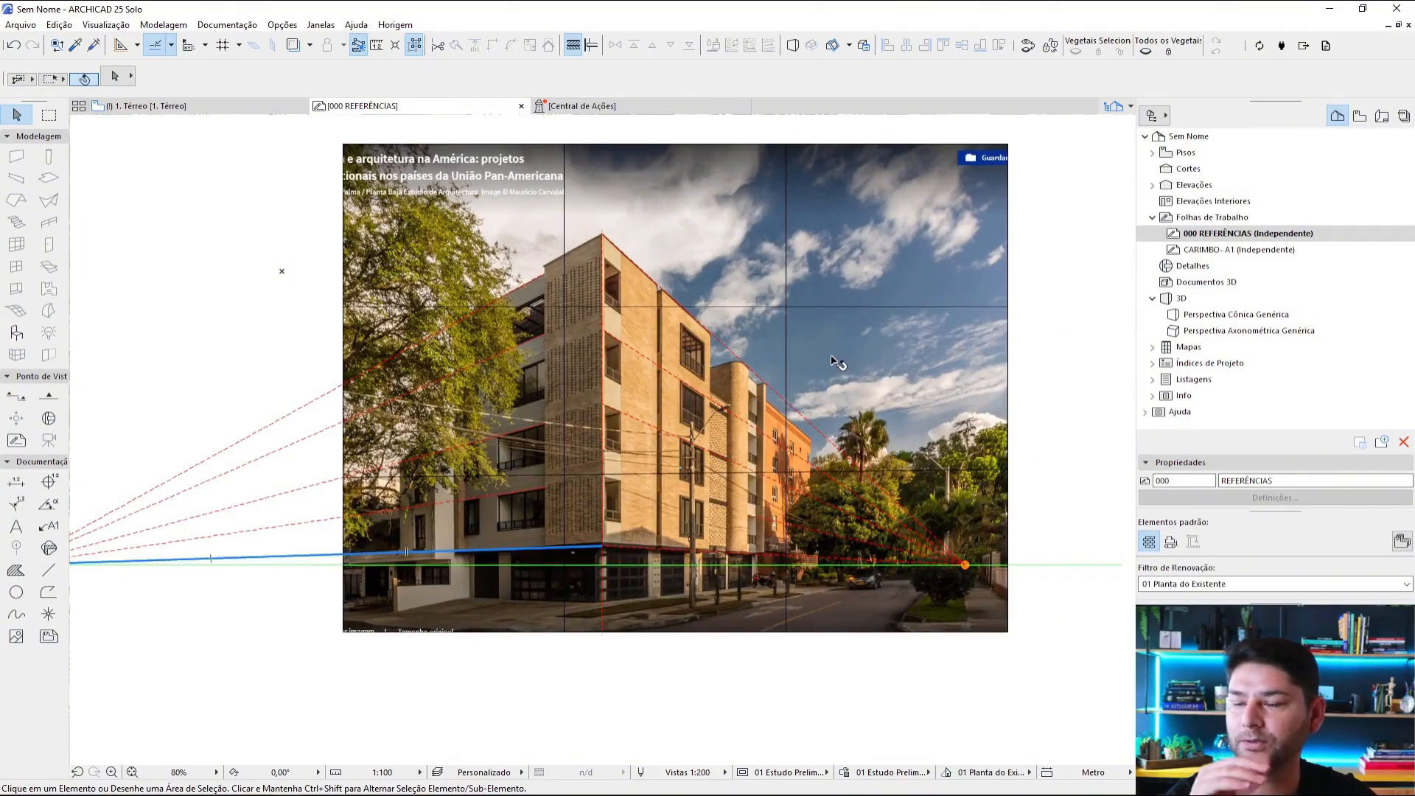
pyautogui.moveTo(836, 369); pyautogui.dragTo(796, 391, button='middle')
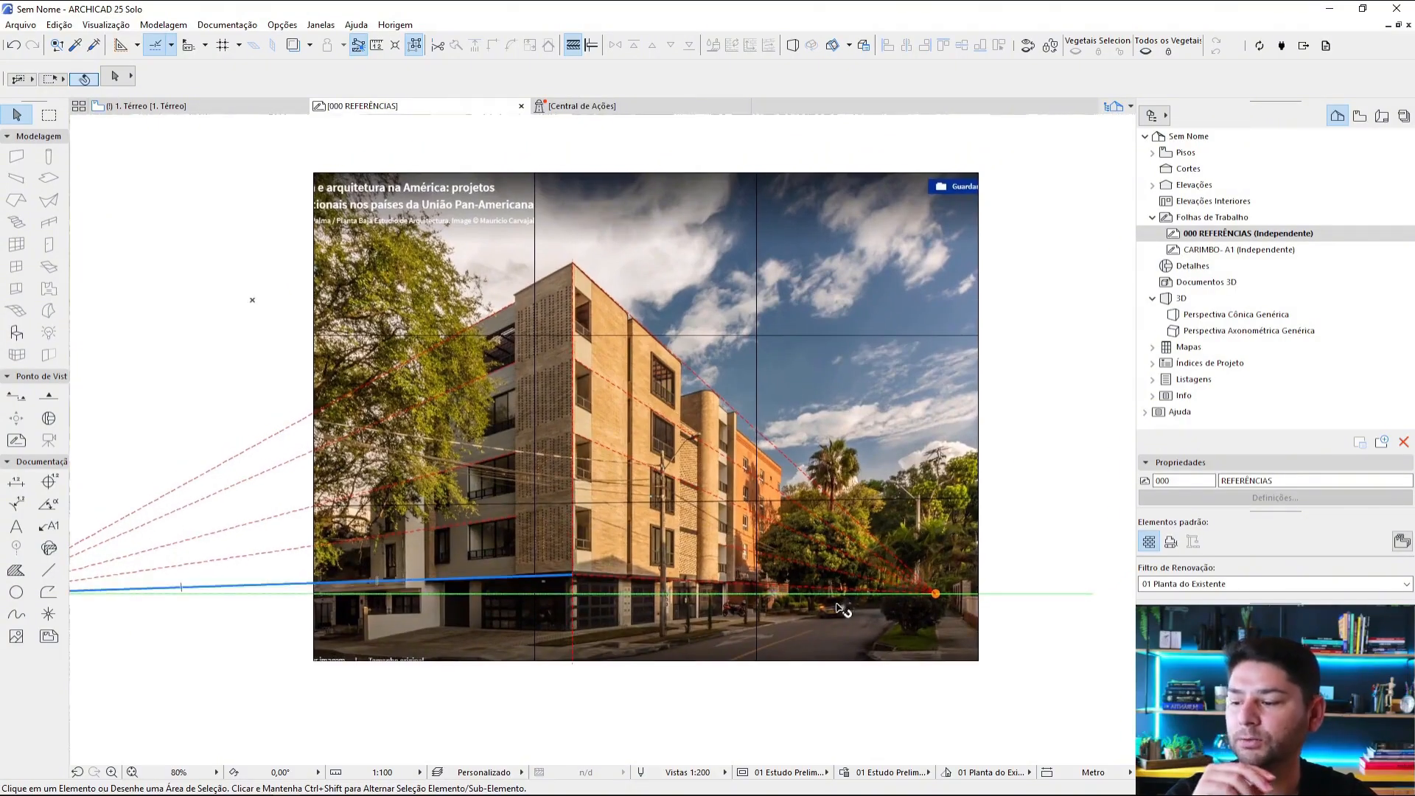
# Step: Review the traced compositions across the board, comparing the symmetrical pink facade, the gabled house, the corner brick building and the white building
pyautogui.scroll(-1, 842, 461)
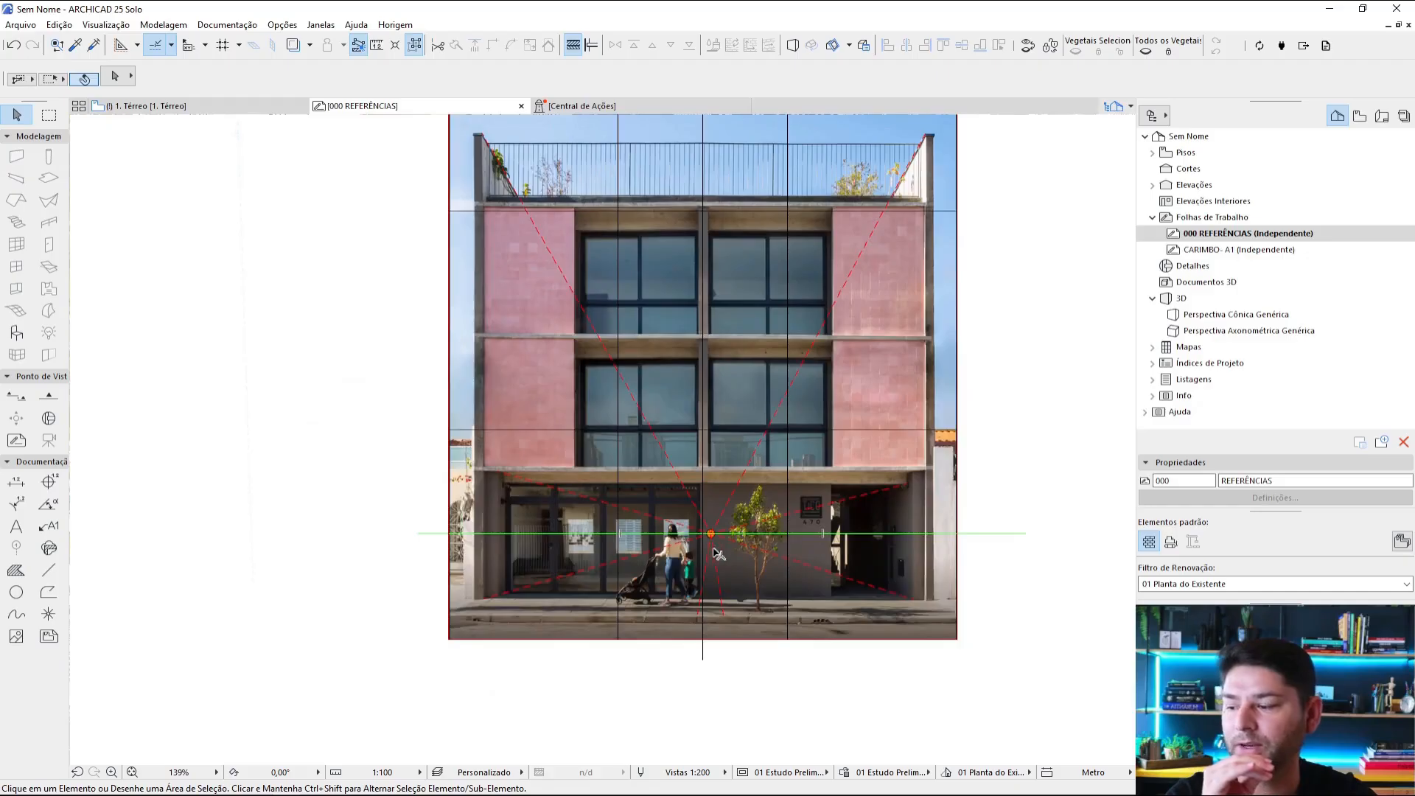
pyautogui.scroll(-1, 711, 538)
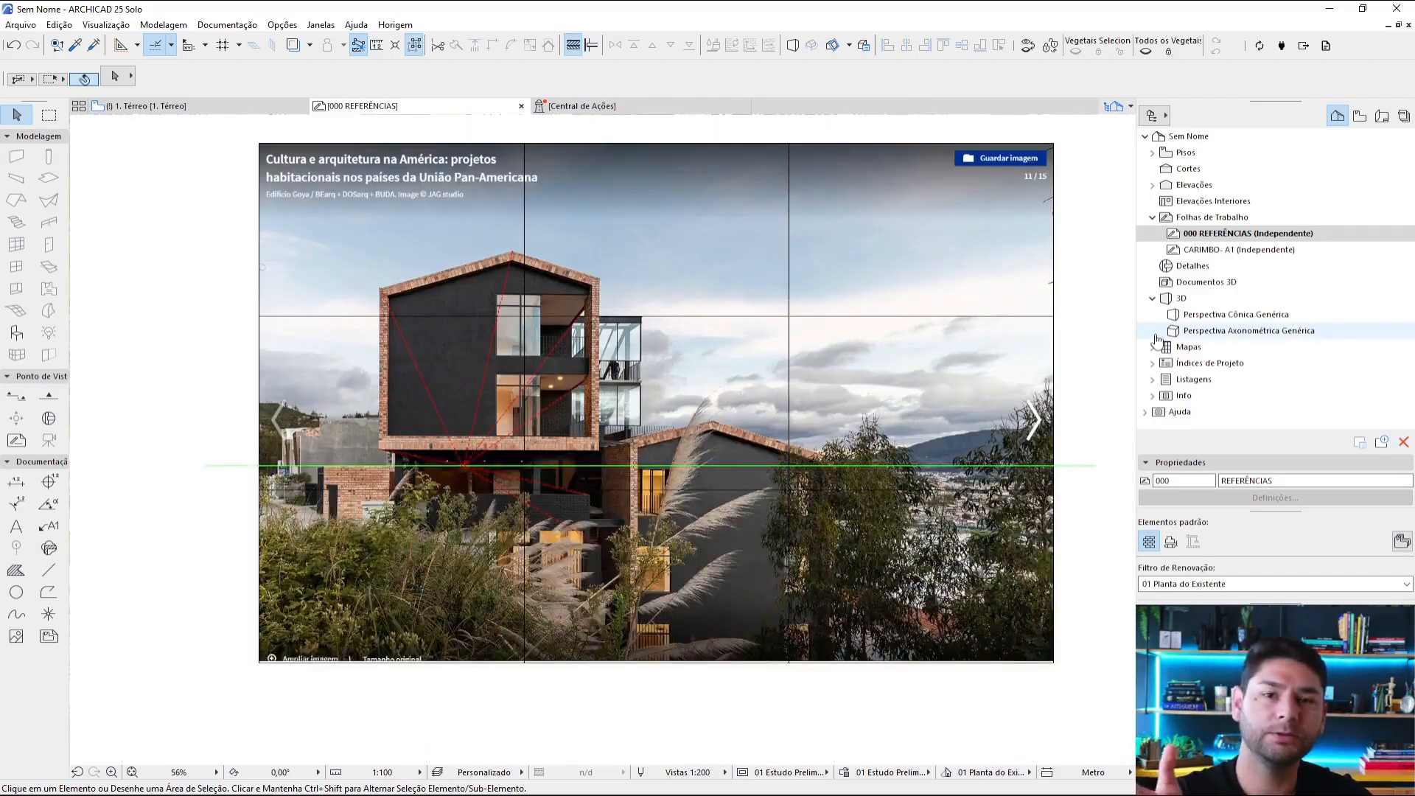
pyautogui.scroll(-3, 1068, 307)
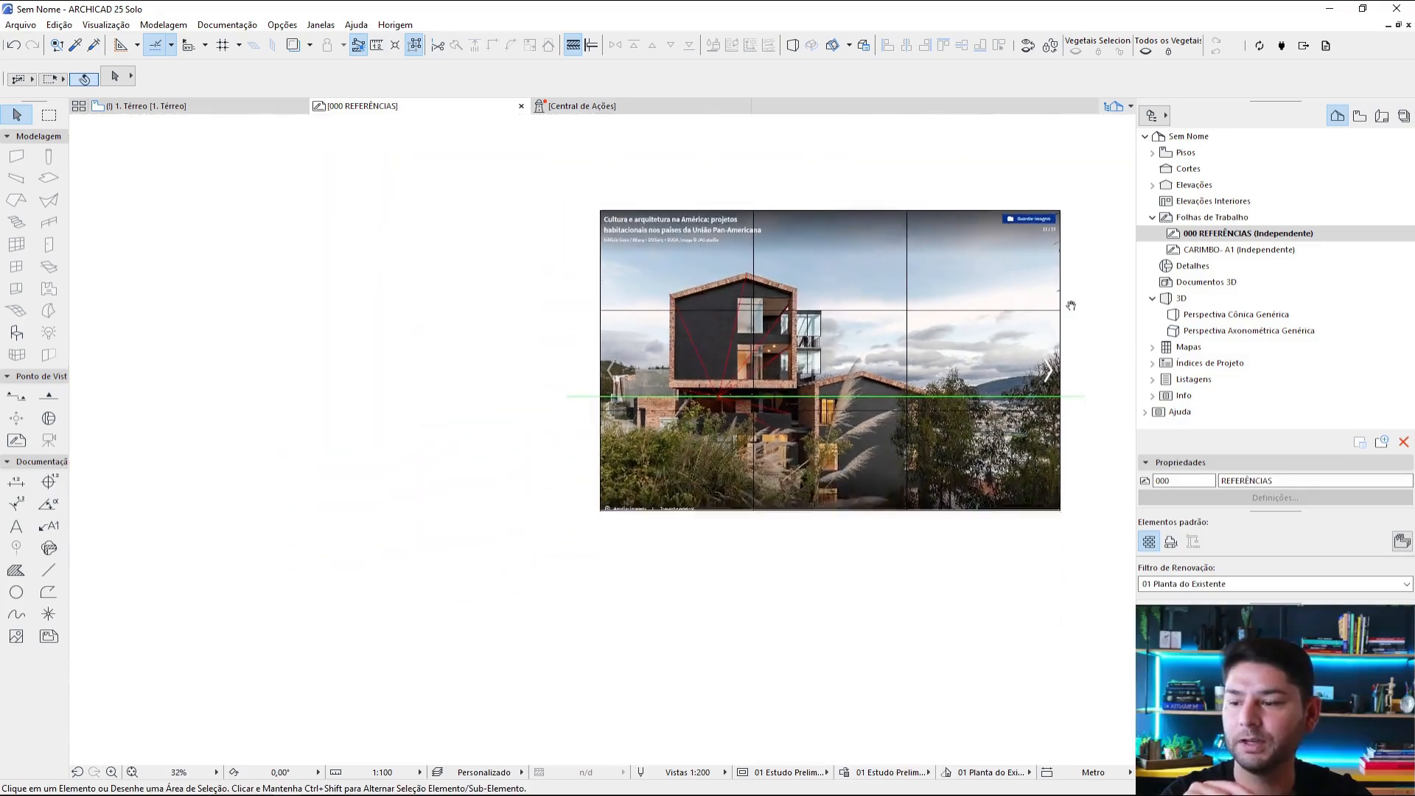
pyautogui.moveTo(1069, 307); pyautogui.dragTo(1000, 359, button='middle')
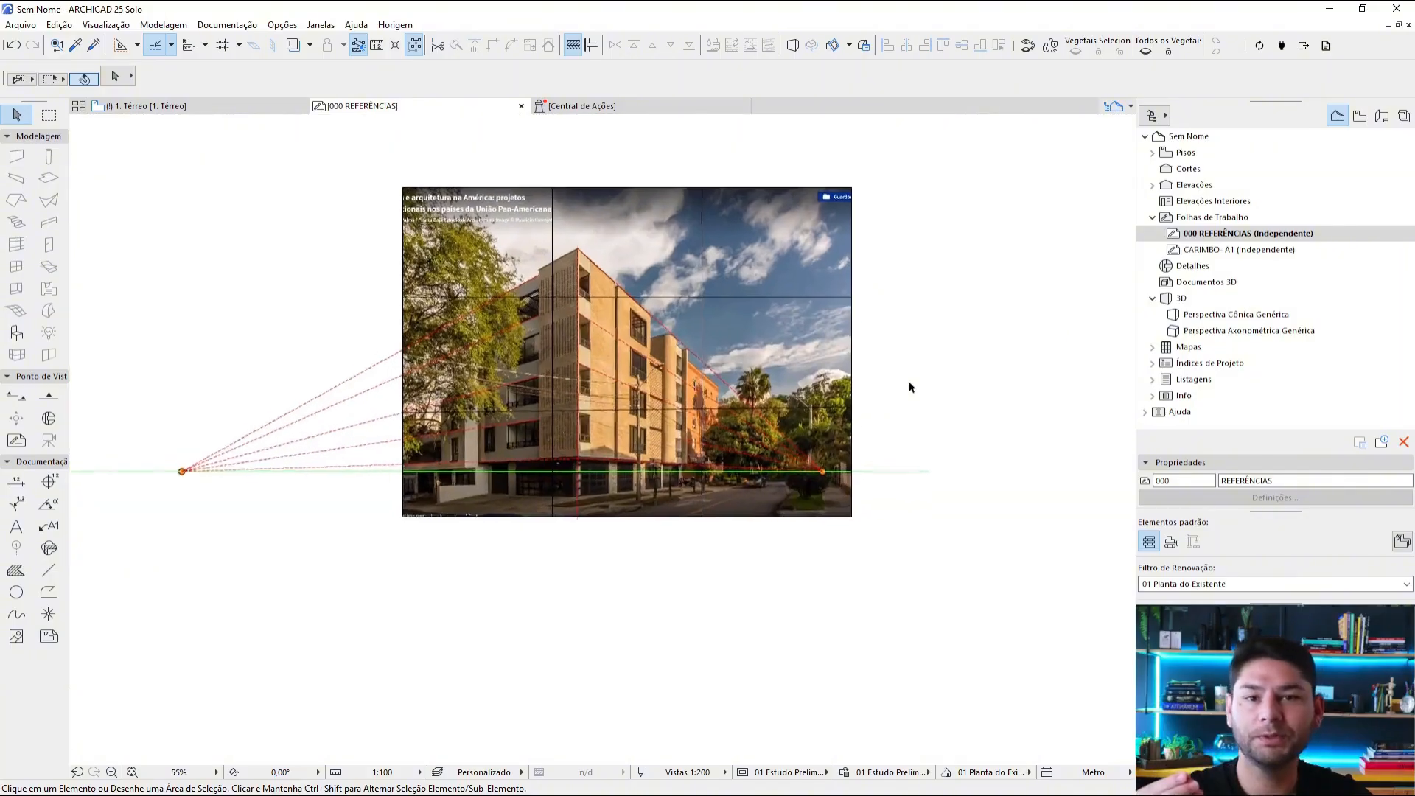
pyautogui.scroll(1, 909, 387)
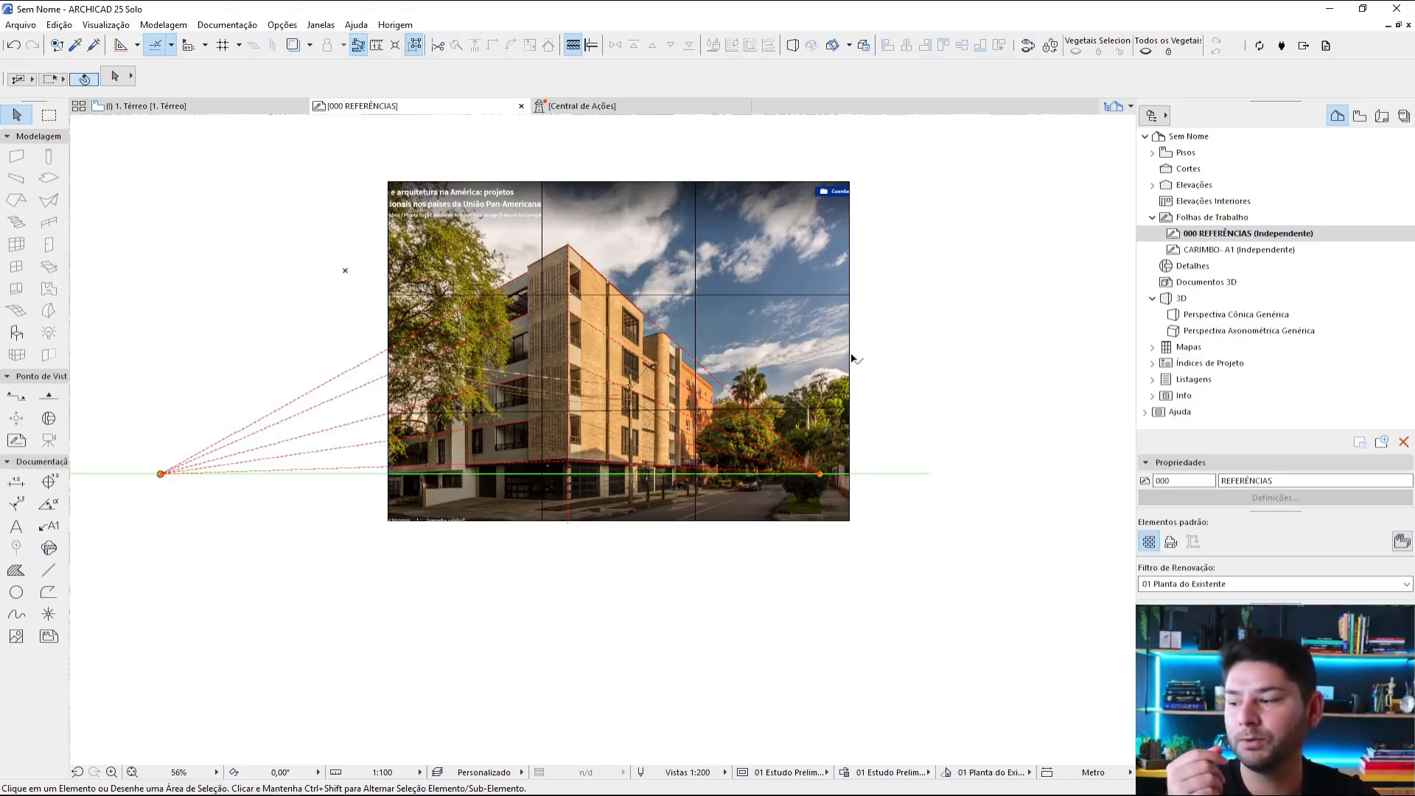
pyautogui.scroll(-4, 749, 394)
pyautogui.moveTo(665, 556); pyautogui.dragTo(870, 240, button='middle')
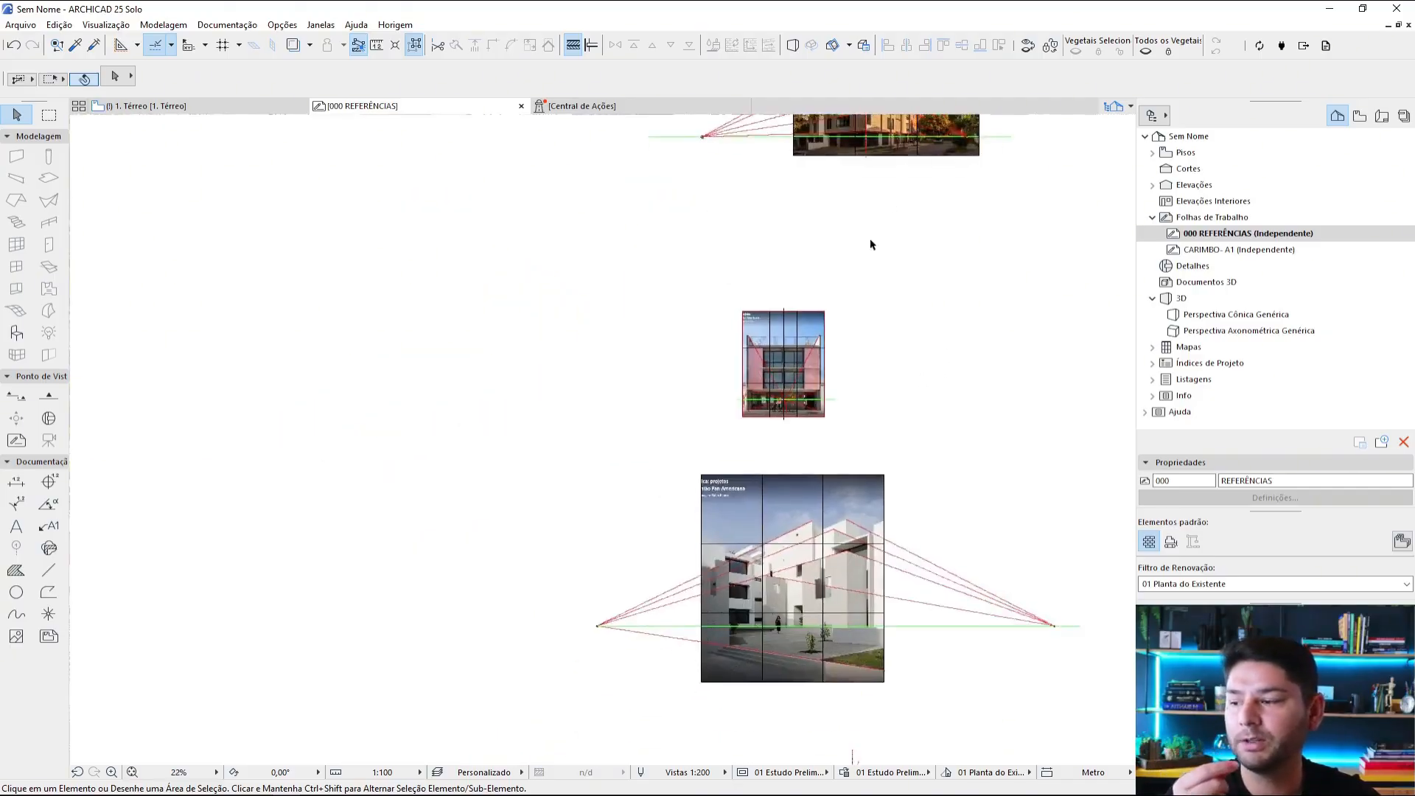
pyautogui.scroll(3, 818, 359)
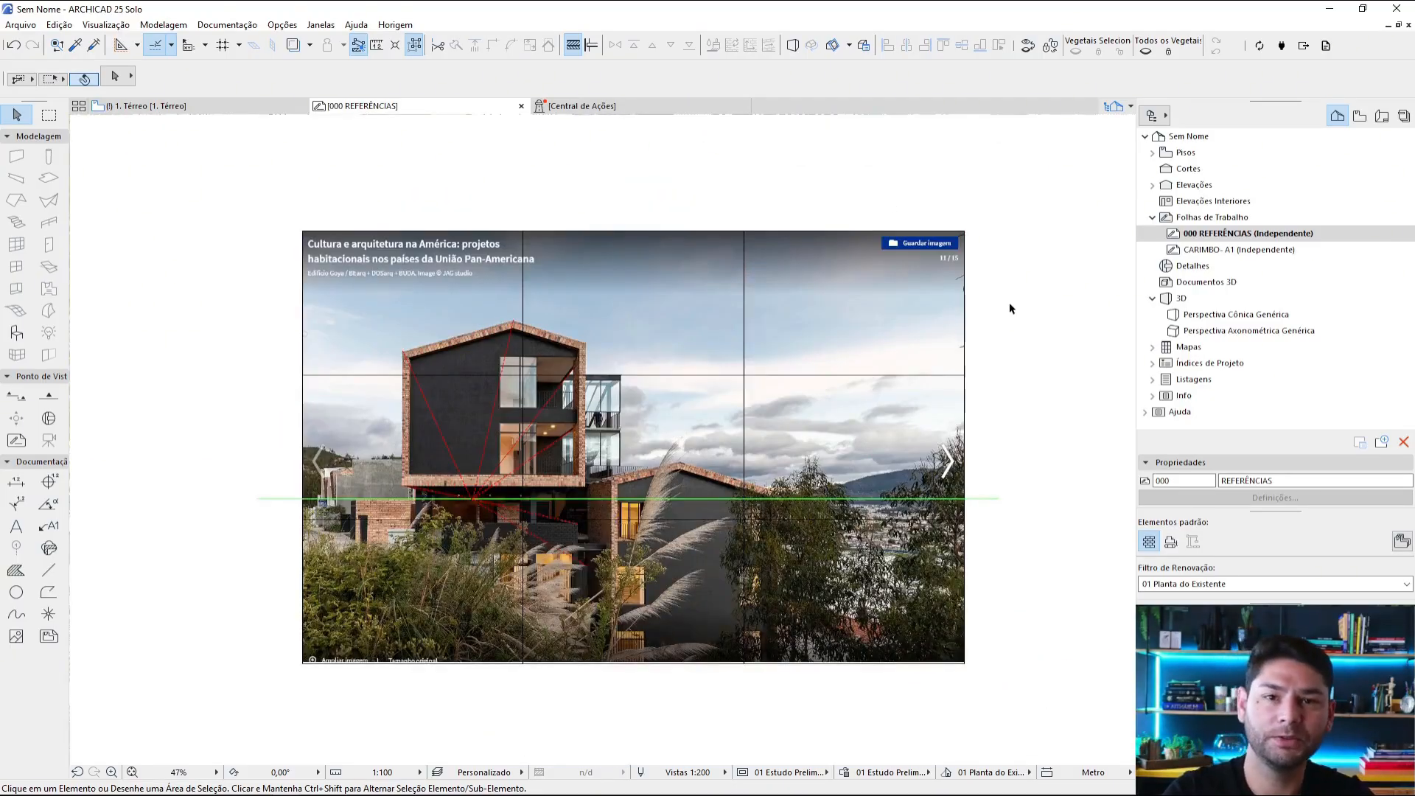